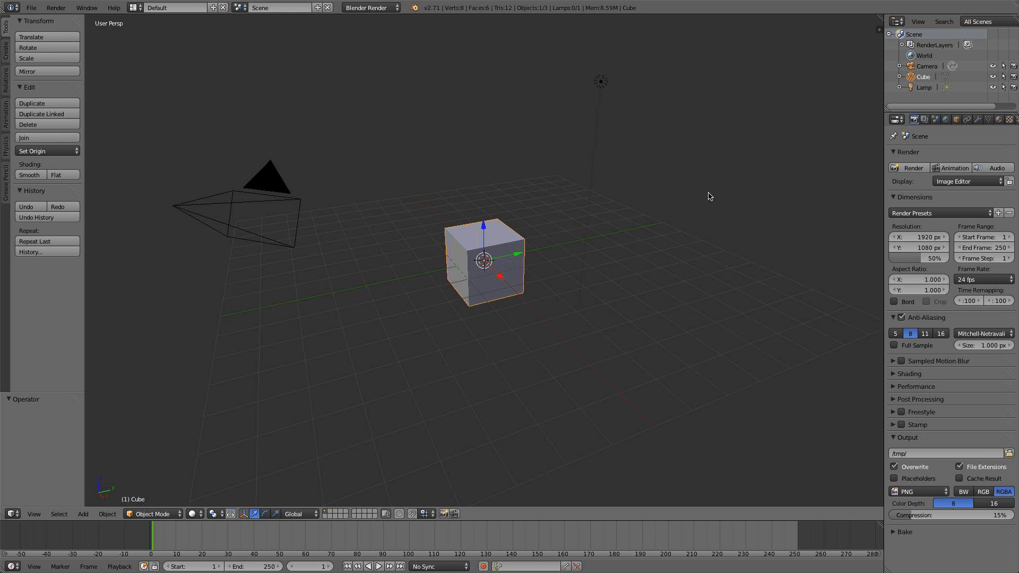
In Edit Mode, raise the whole cube mesh 1 unit along Z so its base sits at the object origin
{"action": "scroll", "coordinate": [670, 218], "scroll_direction": "down", "scroll_amount": 3}
{"action": "scroll", "coordinate": [626, 227], "scroll_direction": "up", "scroll_amount": 3}
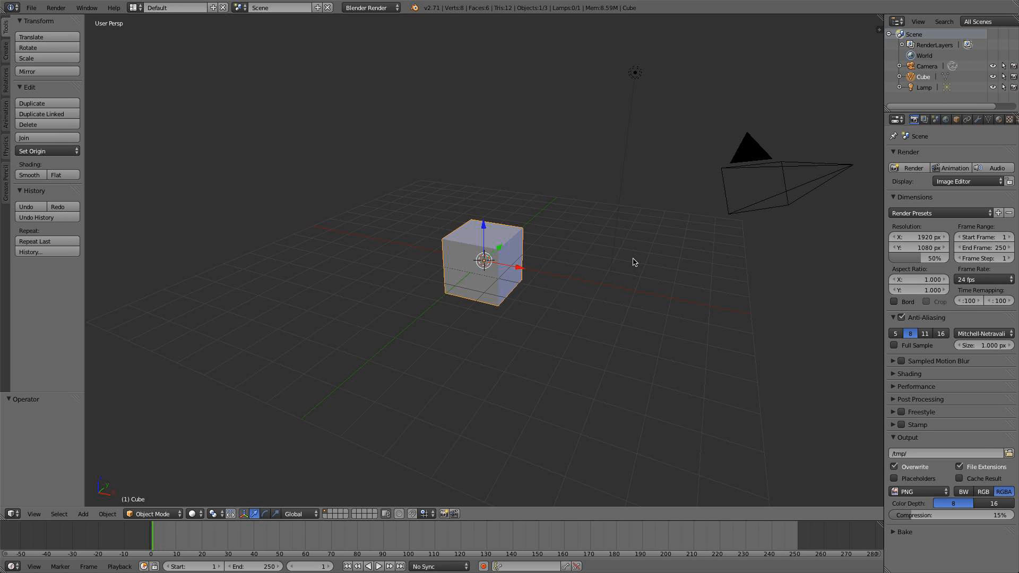
{"action": "key", "text": "KP_1"}
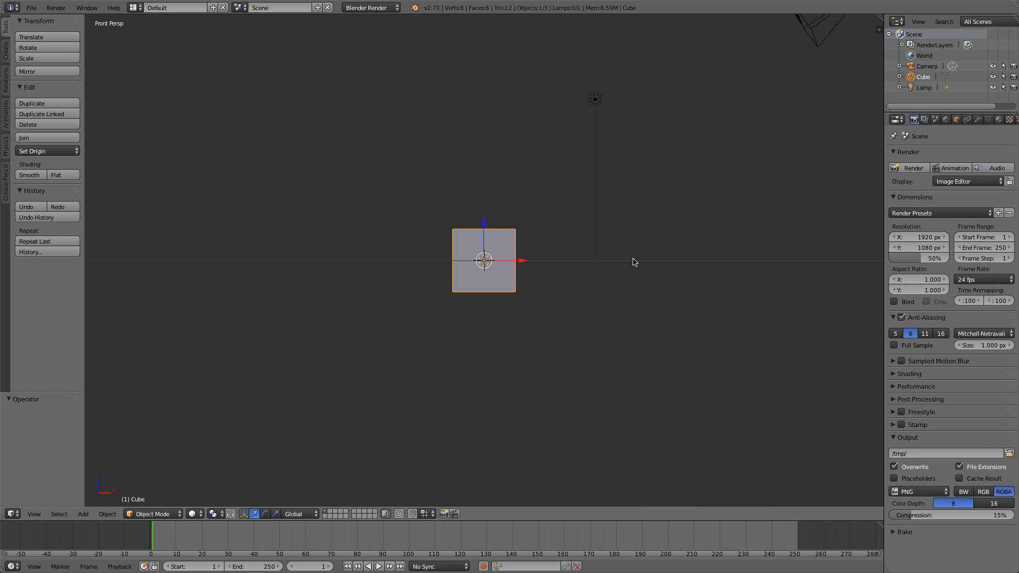
{"action": "key", "text": "KP_5"}
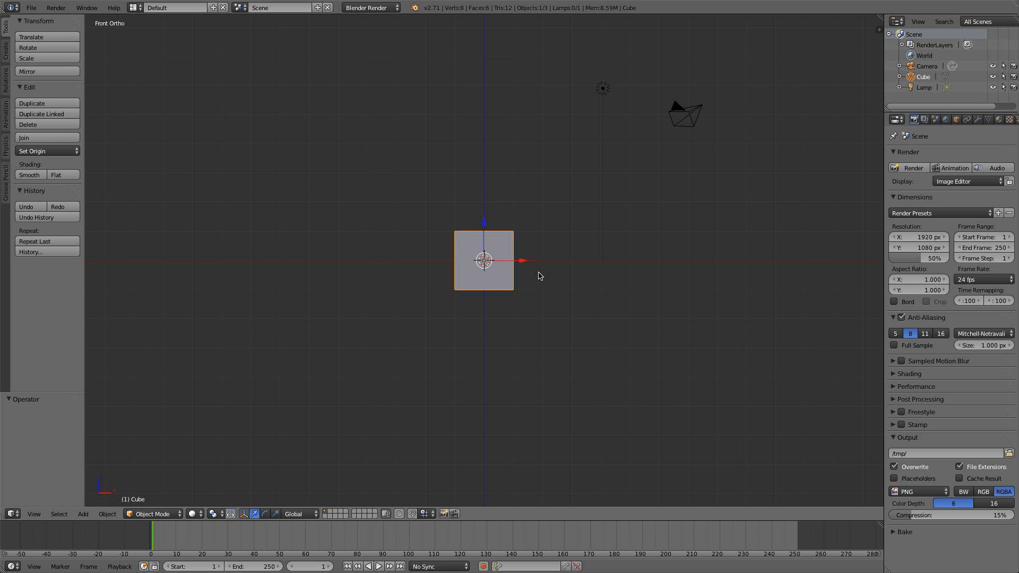
{"action": "scroll", "coordinate": [507, 252], "scroll_direction": "up", "scroll_amount": 4}
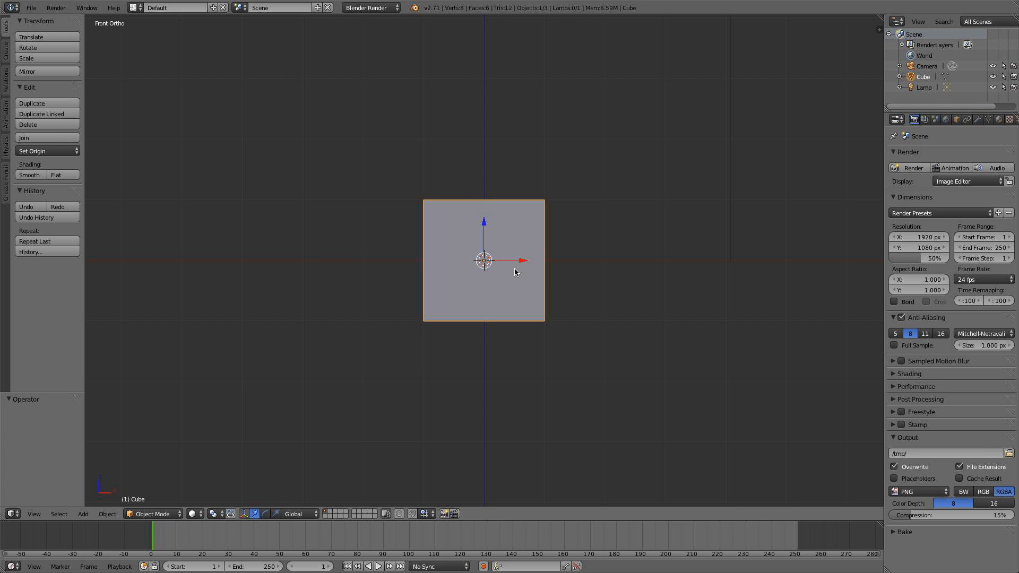
{"action": "middle_click_drag", "start_coordinate": [515, 273], "coordinate": [512, 303]}
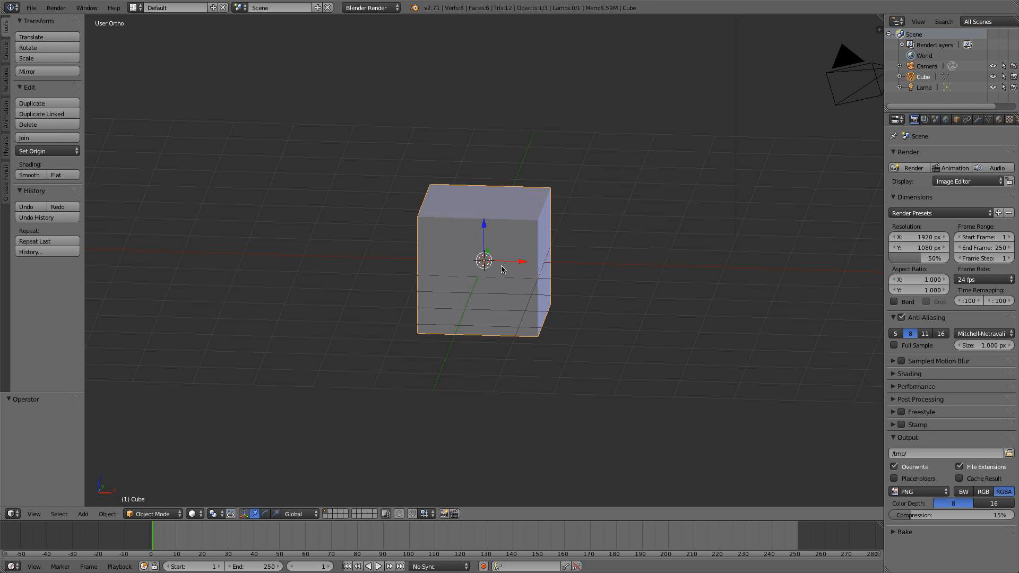
{"action": "key", "text": "Tab"}
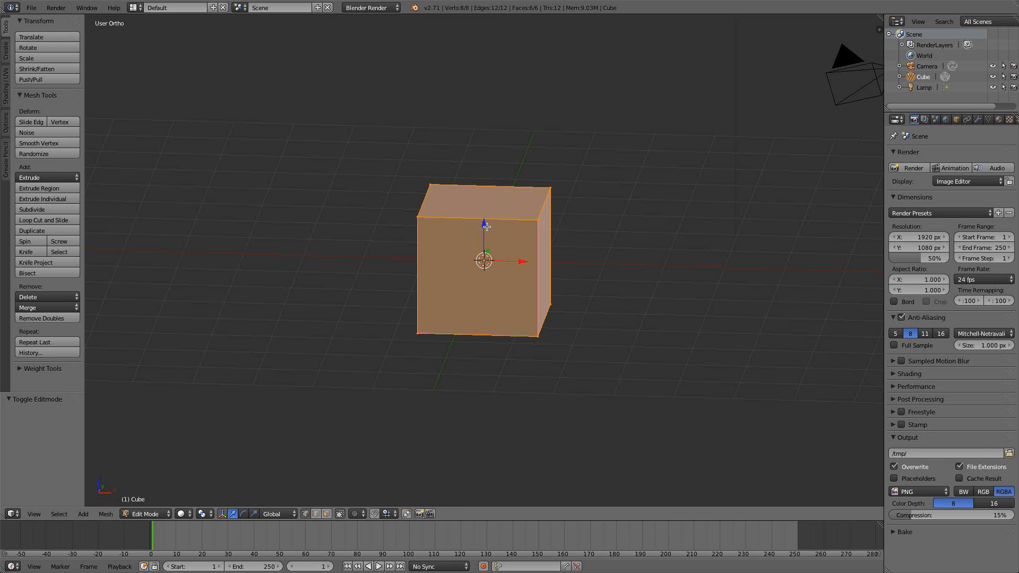
{"action": "left_click_drag", "start_coordinate": [485, 225], "coordinate": [488, 192]}
{"action": "scroll", "coordinate": [468, 250], "scroll_direction": "up", "scroll_amount": 1}
{"action": "middle_click_drag", "start_coordinate": [462, 262], "coordinate": [468, 242]}
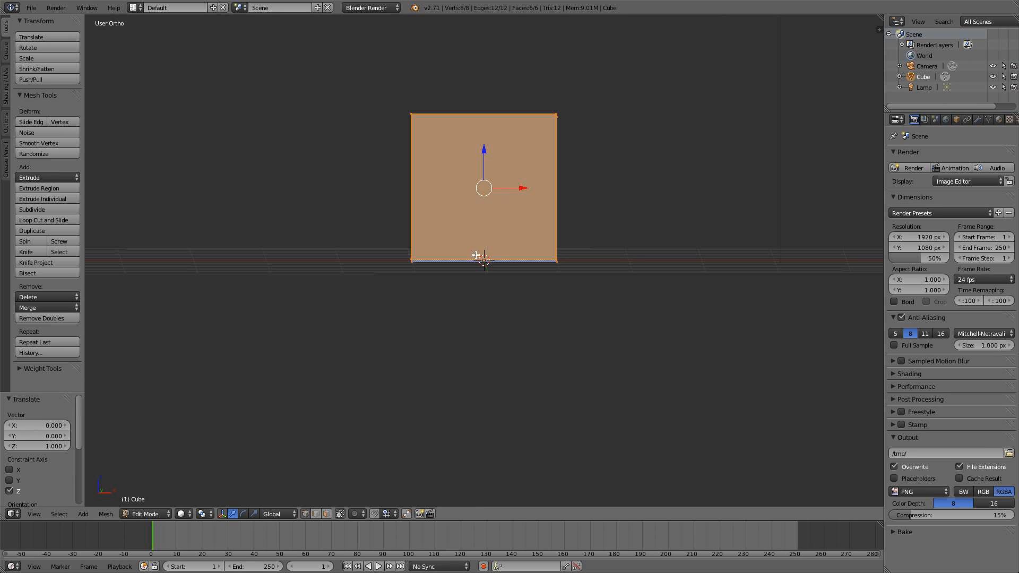
{"action": "key", "text": "KP_1"}
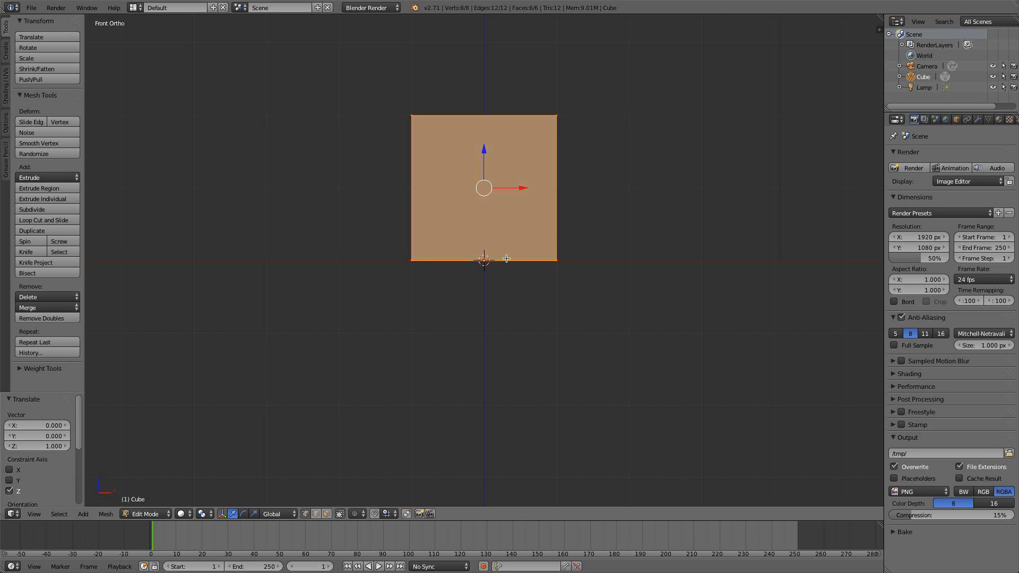
{"action": "scroll", "coordinate": [506, 258], "scroll_direction": "down", "scroll_amount": 3}
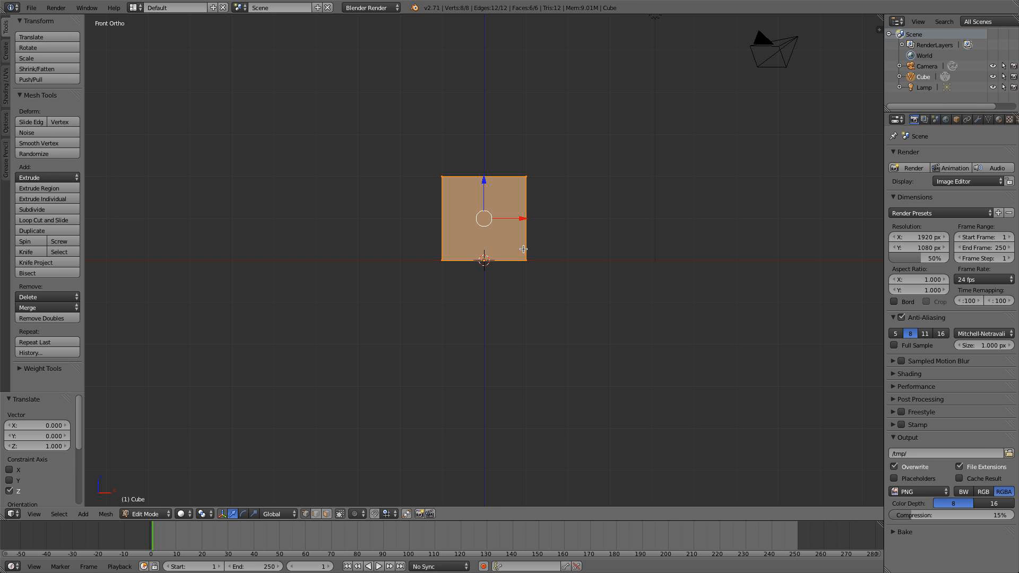
{"action": "key", "text": "Tab"}
Scale the cube object uniformly by a factor of 3 in Object Mode
{"action": "mouse_move", "coordinate": [525, 251]}
{"action": "middle_mouse_down"}
{"action": "mouse_move", "coordinate": [537, 237]}
{"action": "mouse_move", "coordinate": [532, 265]}
{"action": "middle_mouse_up"}
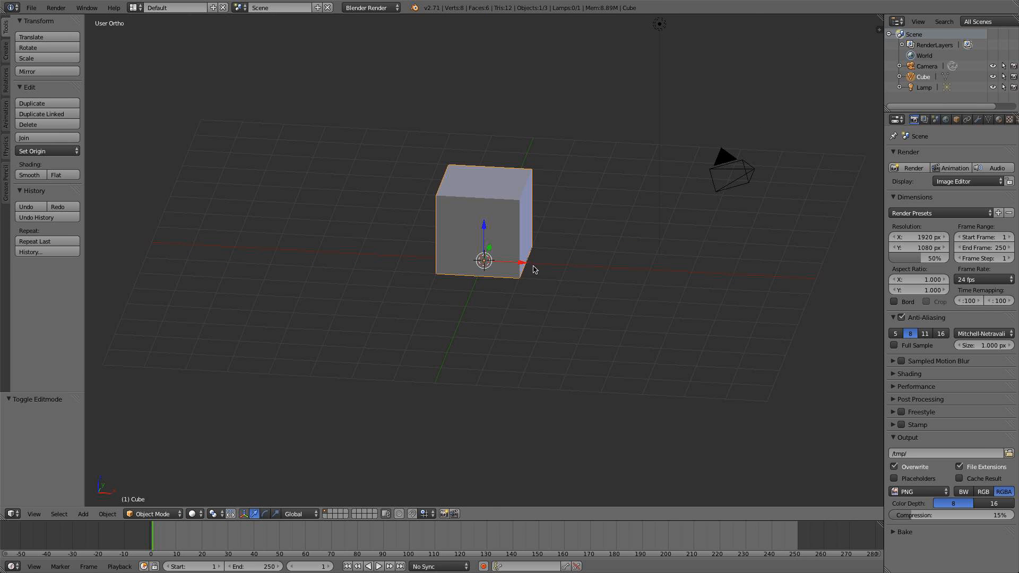
{"action": "key", "text": "s"}
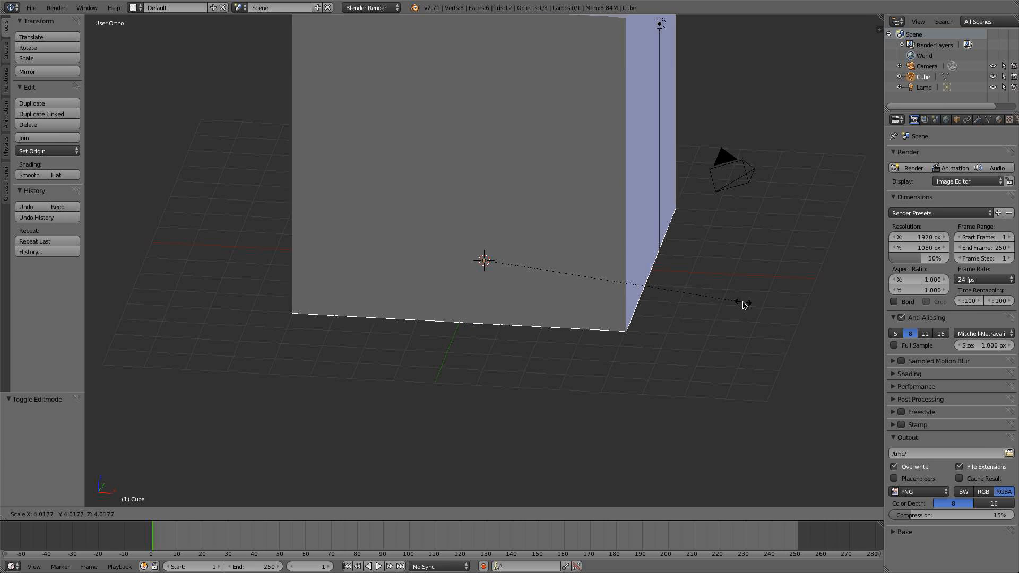
{"action": "type", "text": "4"}
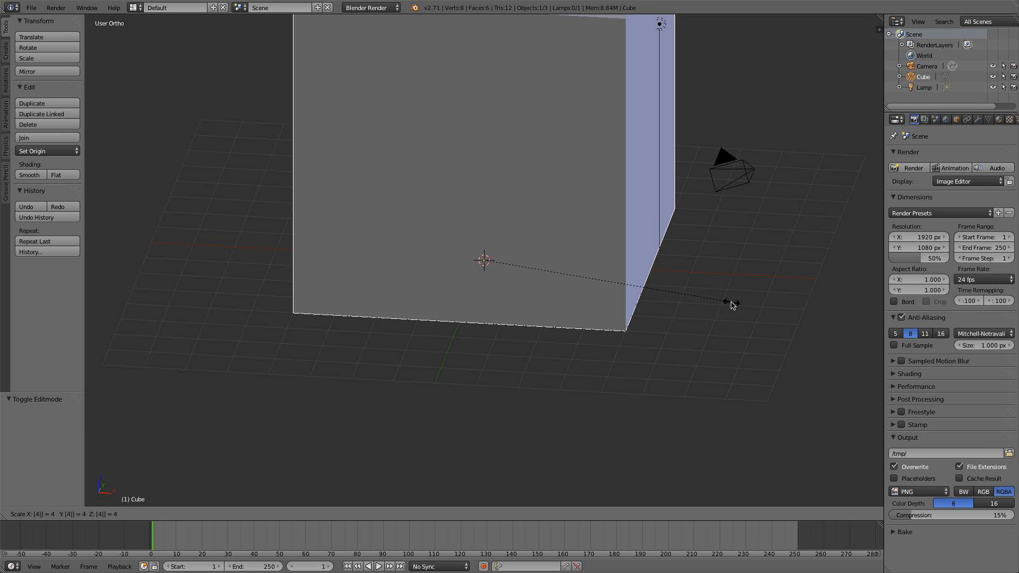
{"action": "key", "text": "BackSpace"}
{"action": "key", "text": "BackSpace"}
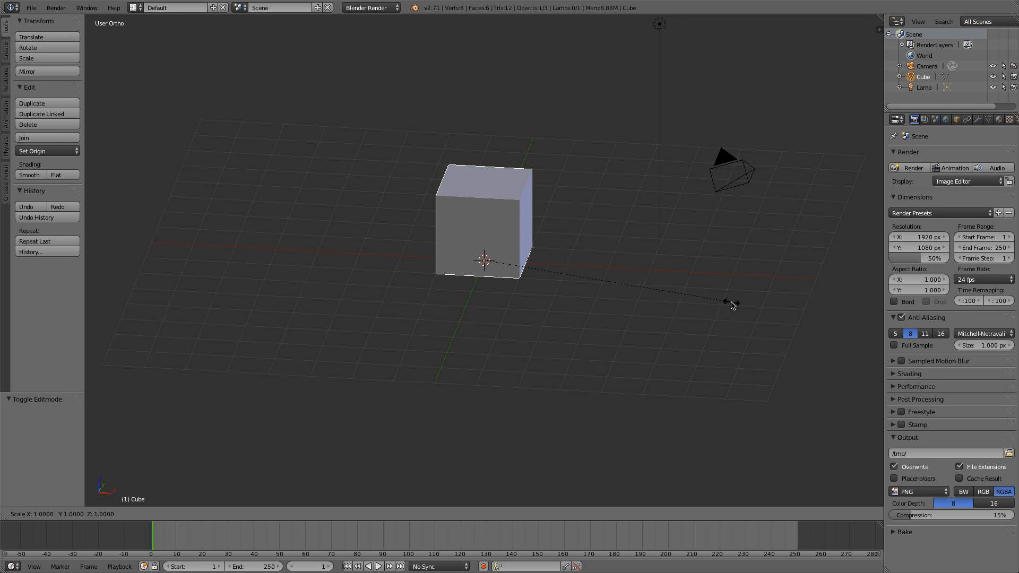
{"action": "type", "text": "3"}
{"action": "key", "text": "Return"}
Display the scene in wireframe shading from the front view, with the enlarged cube in frame
{"action": "middle_click_drag", "start_coordinate": [733, 302], "coordinate": [615, 286]}
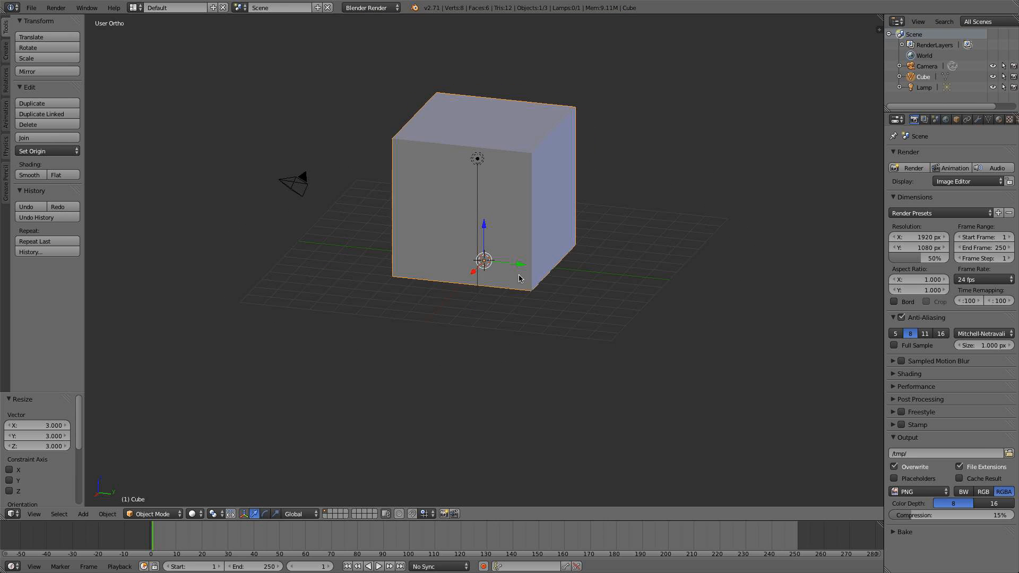
{"action": "key", "text": "KP_1"}
{"action": "scroll", "coordinate": [519, 278], "scroll_direction": "up", "scroll_amount": 2}
{"action": "scroll", "coordinate": [492, 341], "scroll_direction": "up", "scroll_amount": 2}
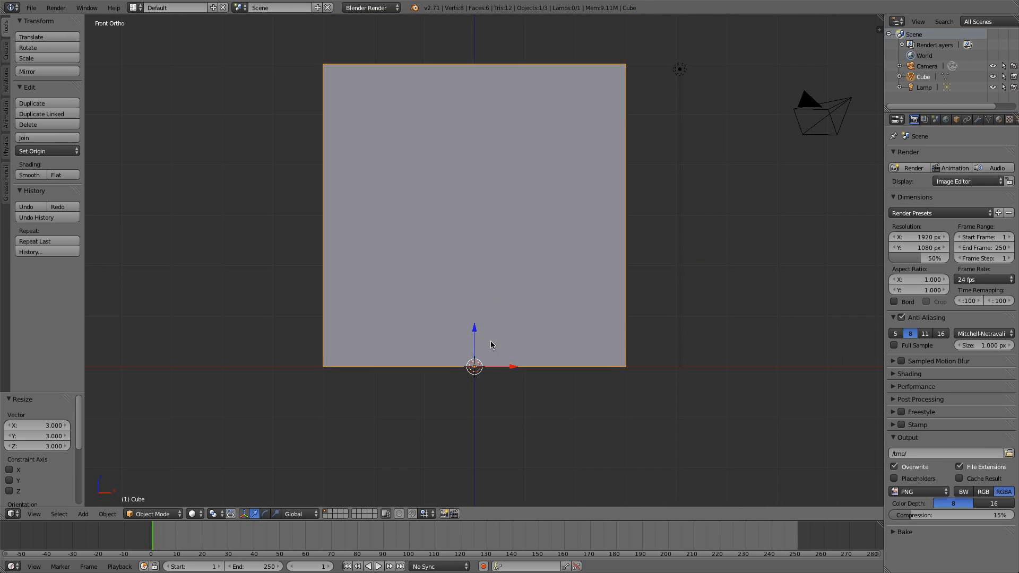
{"action": "key", "text": "z"}
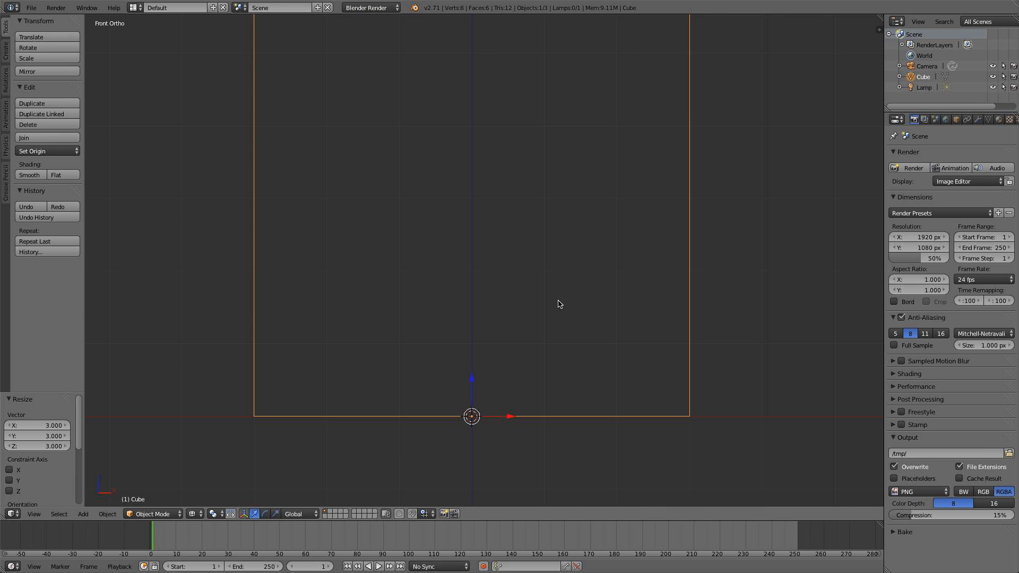
{"action": "scroll", "coordinate": [570, 308], "scroll_direction": "down", "scroll_amount": 5}
{"action": "scroll", "coordinate": [549, 273], "scroll_direction": "up", "scroll_amount": 2}
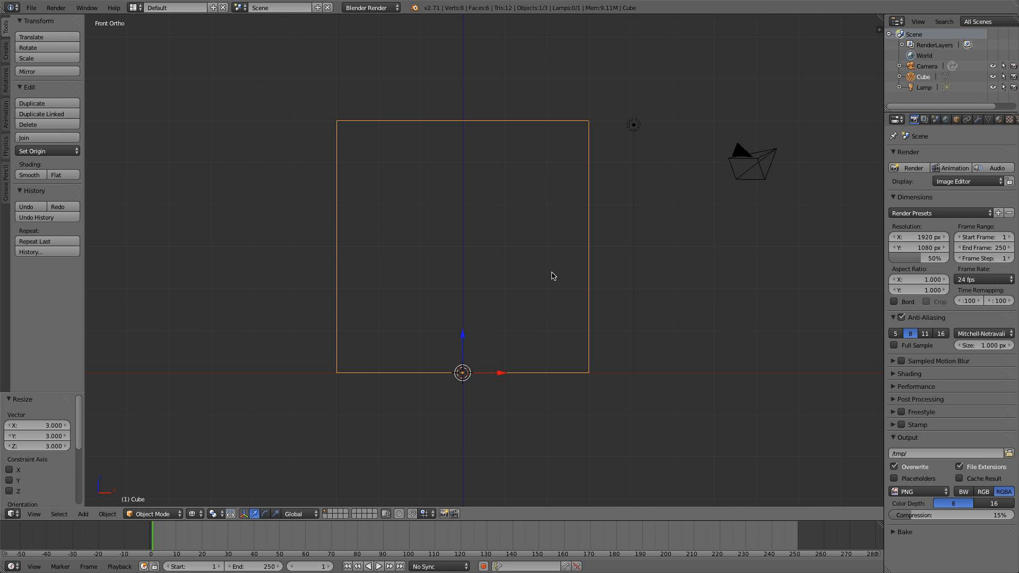
{"action": "middle_click_drag", "start_coordinate": [562, 357], "coordinate": [587, 321], "text": "shift"}
{"action": "scroll", "coordinate": [587, 322], "scroll_direction": "up", "scroll_amount": 2}
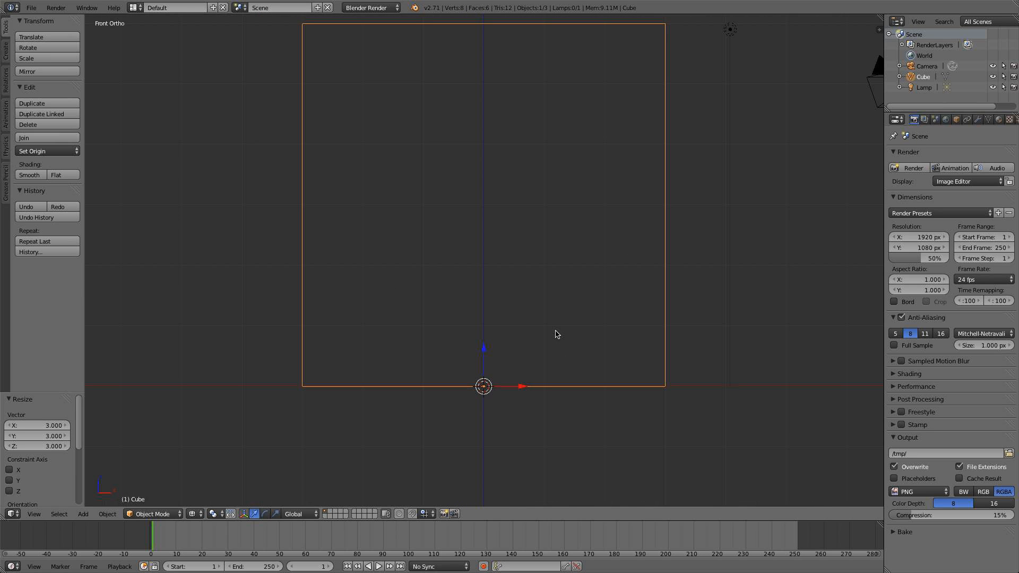
Add an ico sphere at the 3D cursor and delete the vertices of its lower half
{"action": "key", "text": "shift+a"}
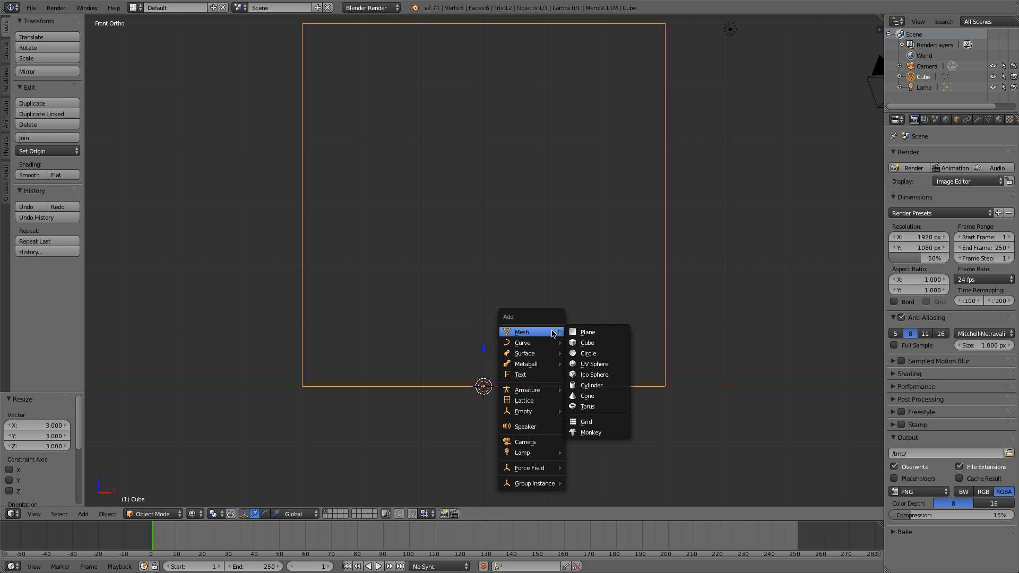
{"action": "left_click", "coordinate": [619, 377]}
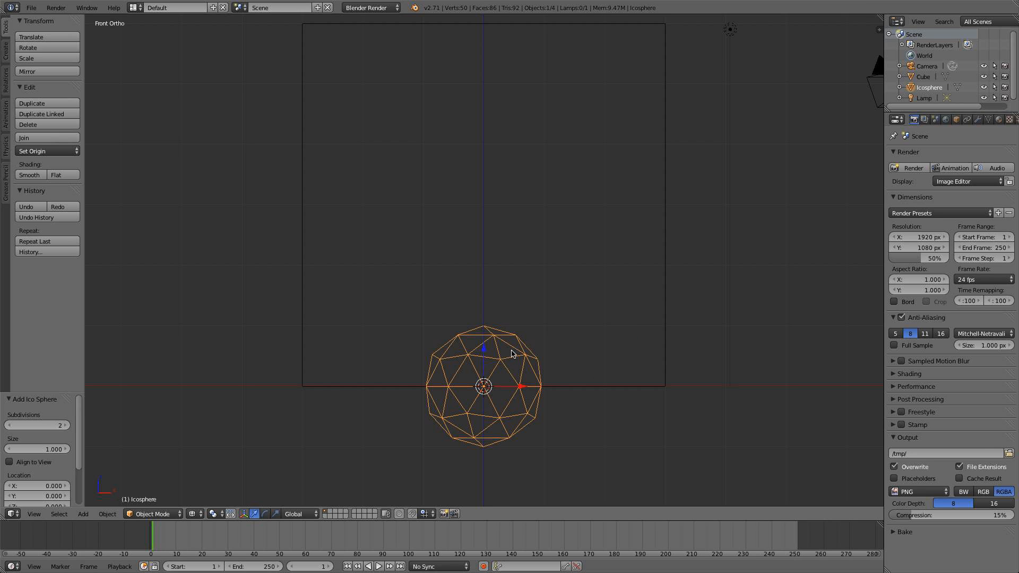
{"action": "key", "text": "Tab"}
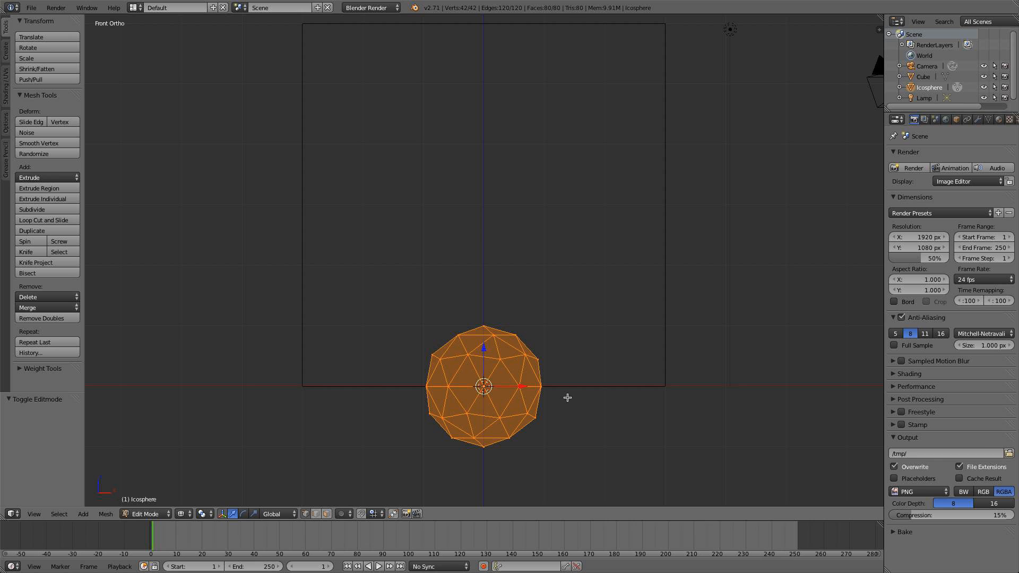
{"action": "key", "text": "a"}
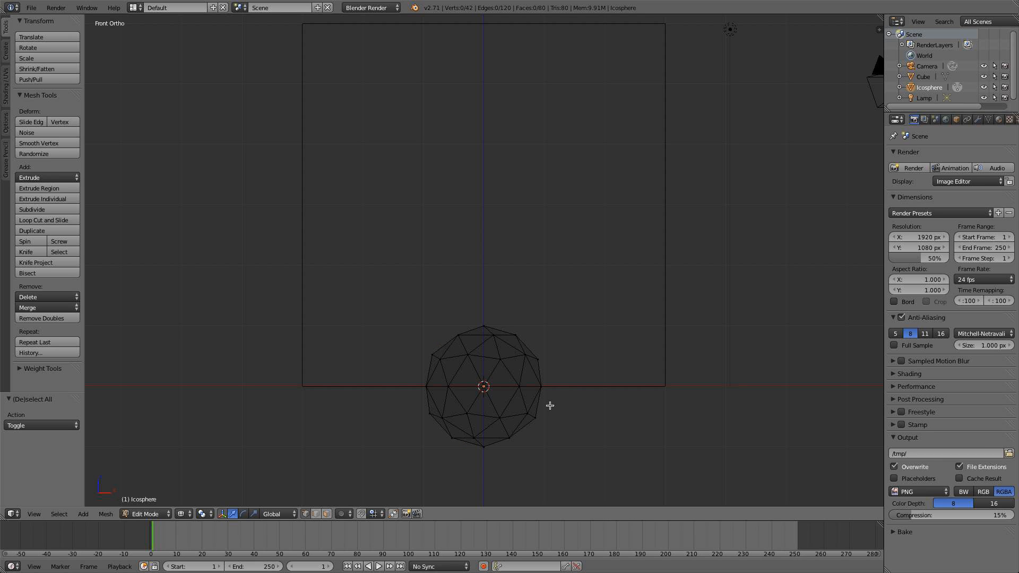
{"action": "key", "text": "b"}
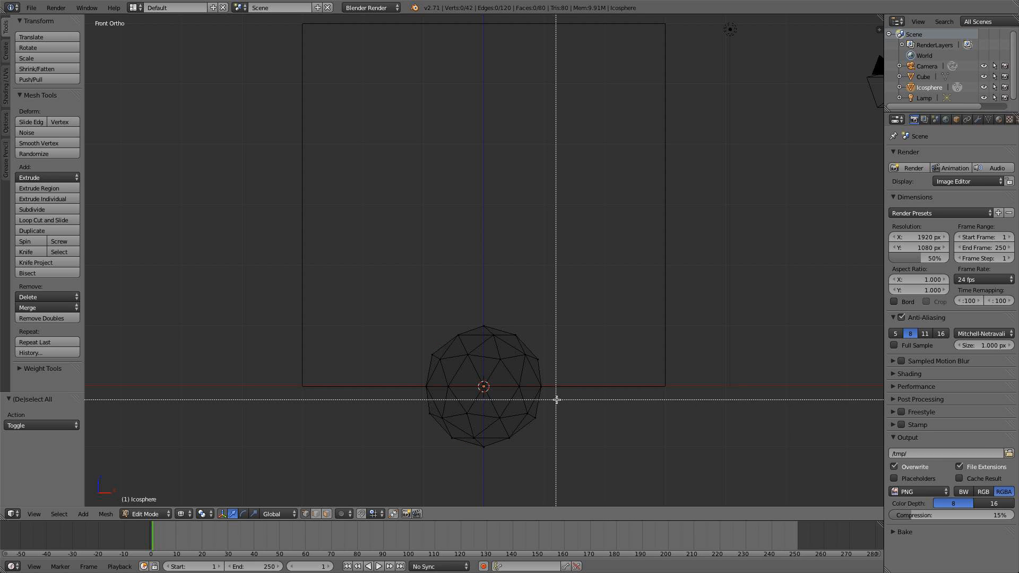
{"action": "left_click_drag", "start_coordinate": [562, 398], "coordinate": [355, 463]}
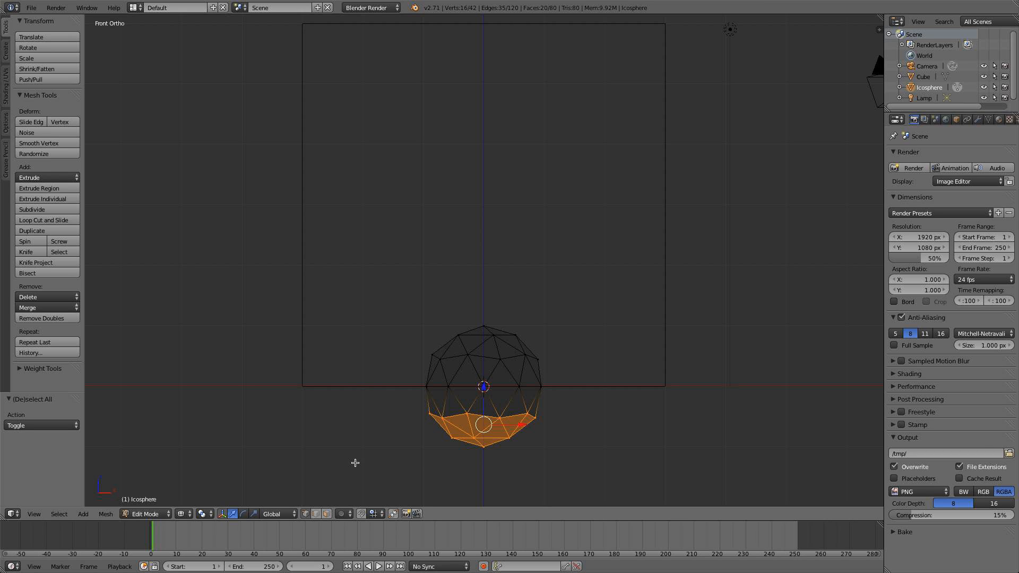
{"action": "key", "text": "x"}
{"action": "left_click", "coordinate": [458, 416]}
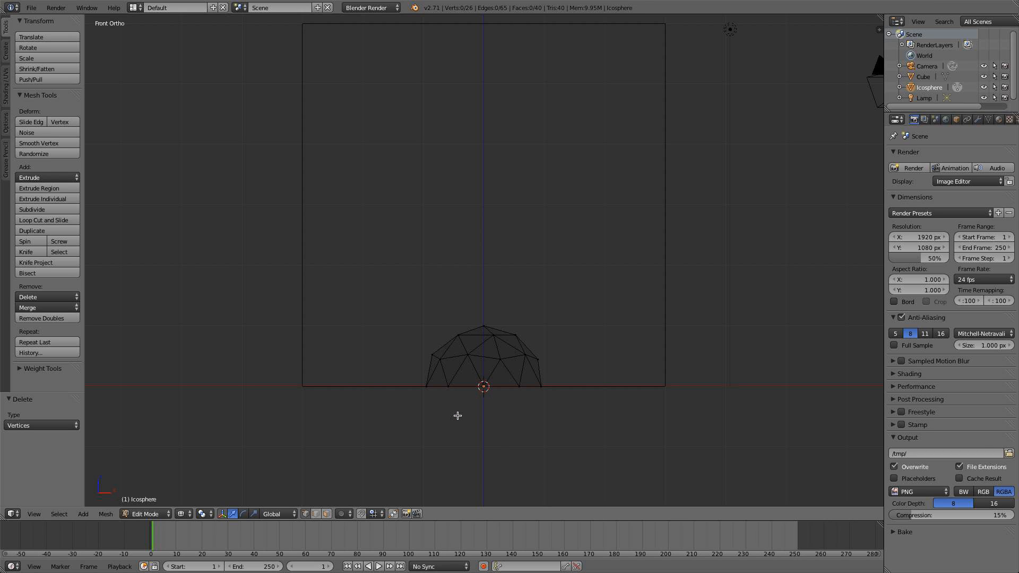
Shrink the whole half-sphere mesh by about 0.466 and again by about 0.674, and stretch it by about 1.79 along Z
{"action": "key", "text": "a"}
{"action": "key", "text": "a"}
{"action": "key", "text": "a"}
{"action": "key", "text": "s"}
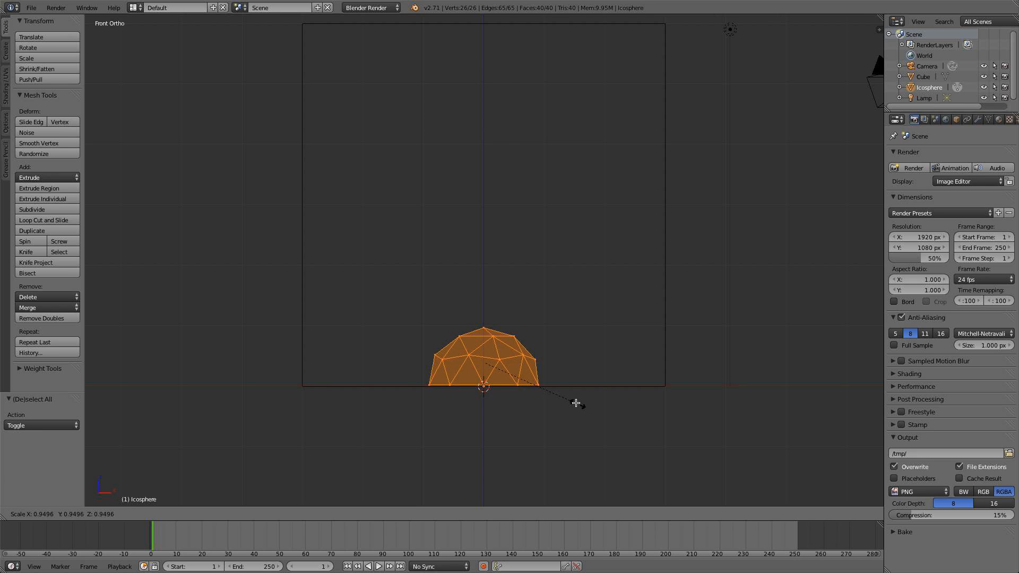
{"action": "left_click", "coordinate": [531, 374]}
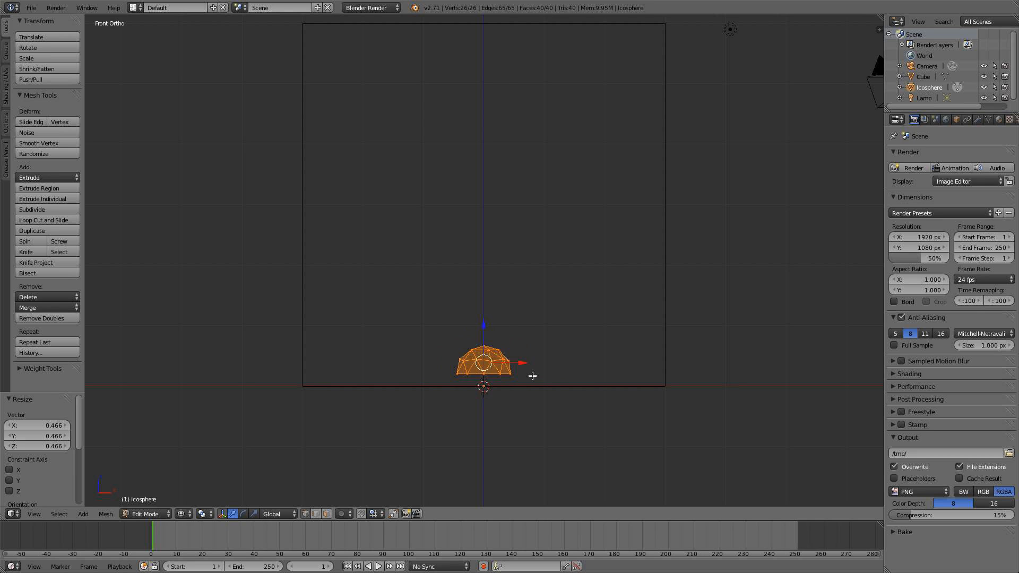
{"action": "key", "text": "s"}
{"action": "left_click", "coordinate": [519, 371]}
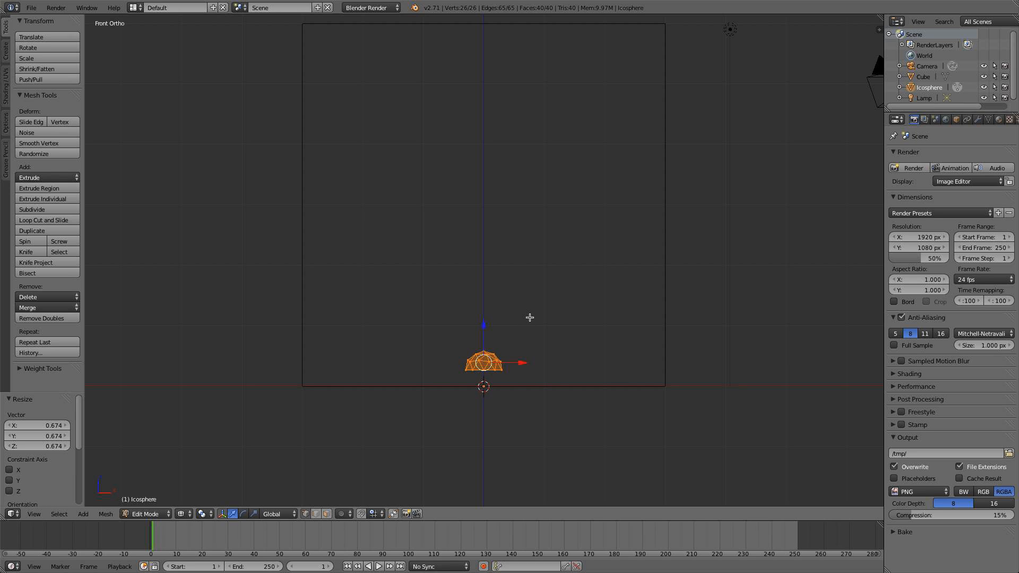
{"action": "key", "text": "s"}
{"action": "key", "text": "z"}
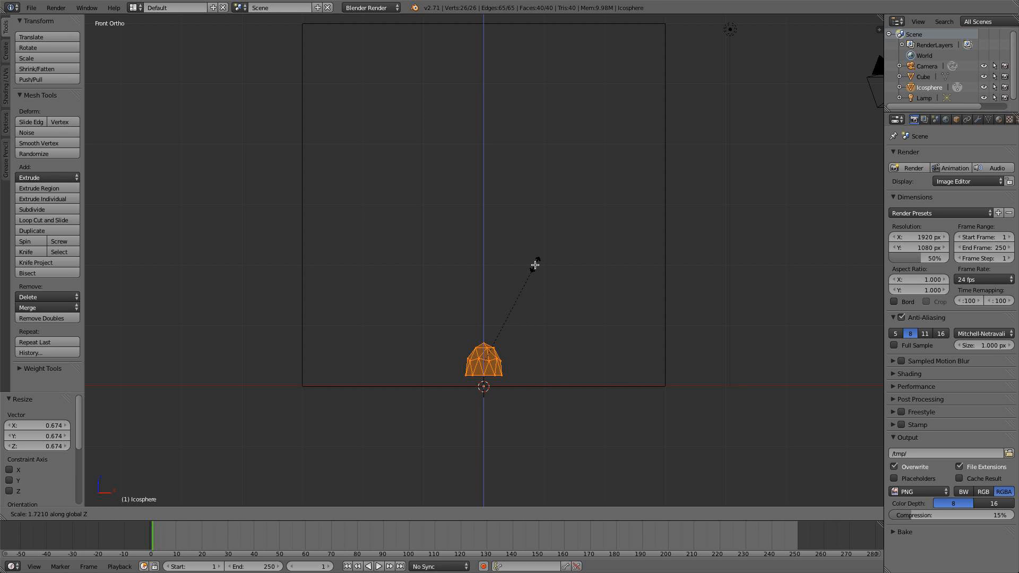
{"action": "left_click", "coordinate": [538, 263]}
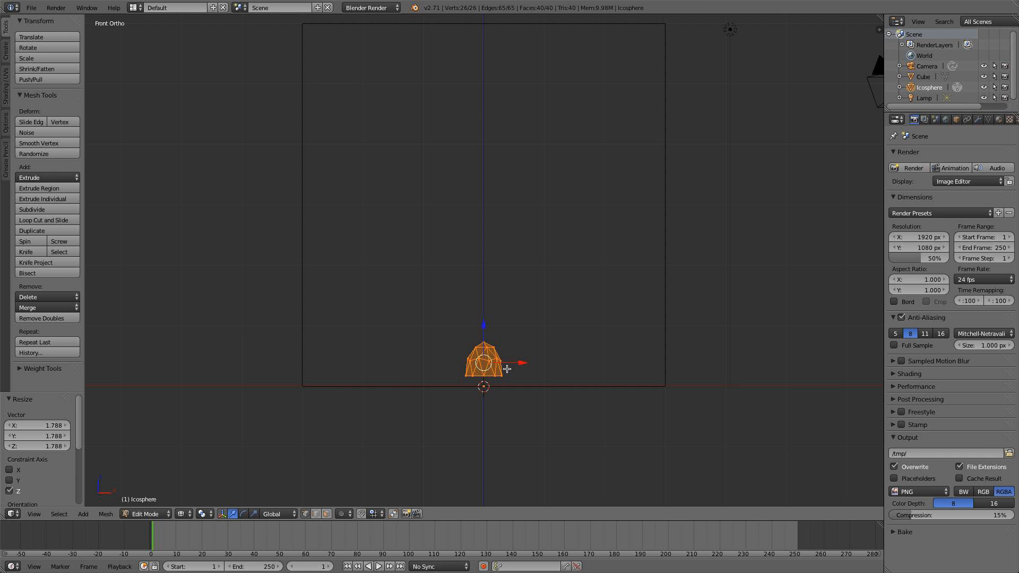
{"action": "key", "text": "Tab"}
{"action": "middle_click_drag", "start_coordinate": [525, 303], "coordinate": [417, 288]}
{"action": "key", "text": "KP_1"}
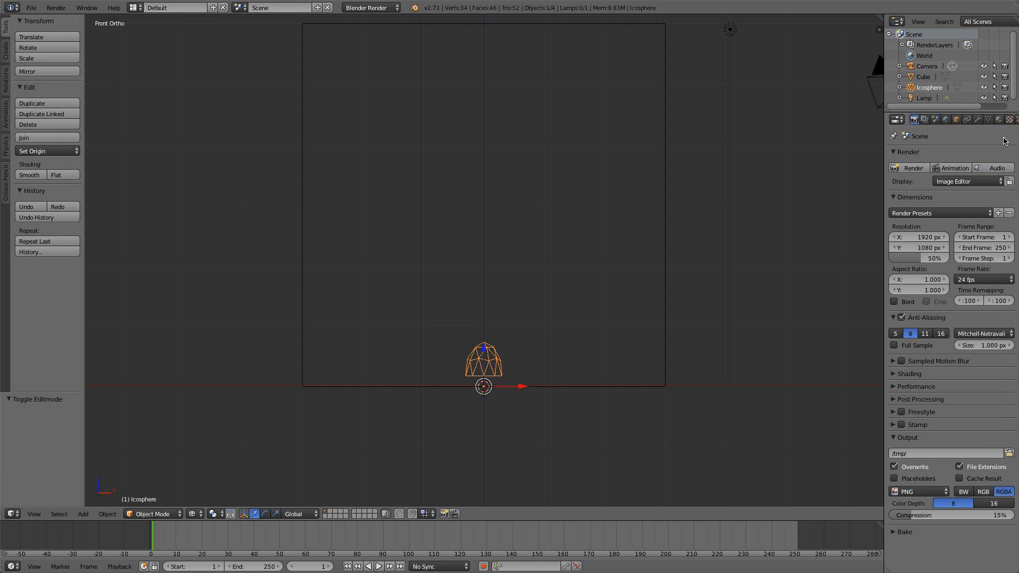
Widen the Properties editor and, in top view, place the 3D cursor on the X axis well outside the cube's negative X side
{"action": "left_click_drag", "start_coordinate": [885, 154], "coordinate": [837, 154]}
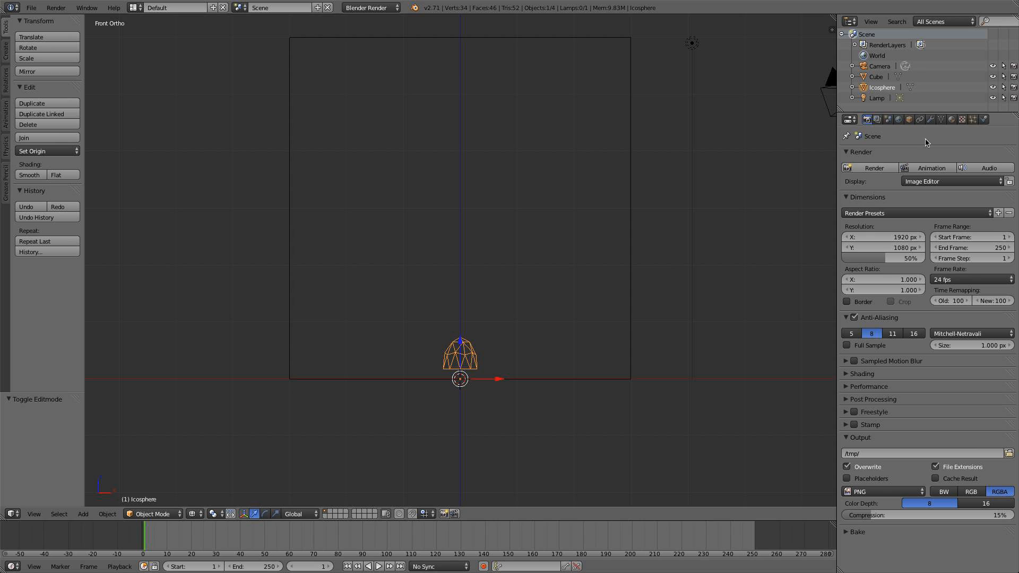
{"action": "scroll", "coordinate": [484, 293], "scroll_direction": "down", "scroll_amount": 1}
{"action": "scroll", "coordinate": [484, 293], "scroll_direction": "down", "scroll_amount": 1}
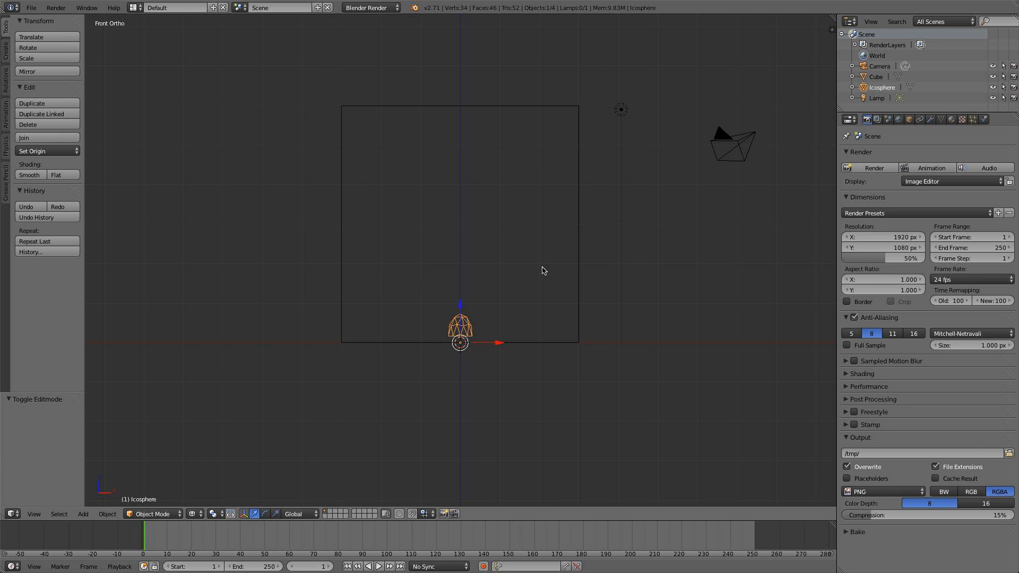
{"action": "middle_click_drag", "start_coordinate": [544, 270], "coordinate": [567, 280]}
{"action": "key", "text": "KP_7"}
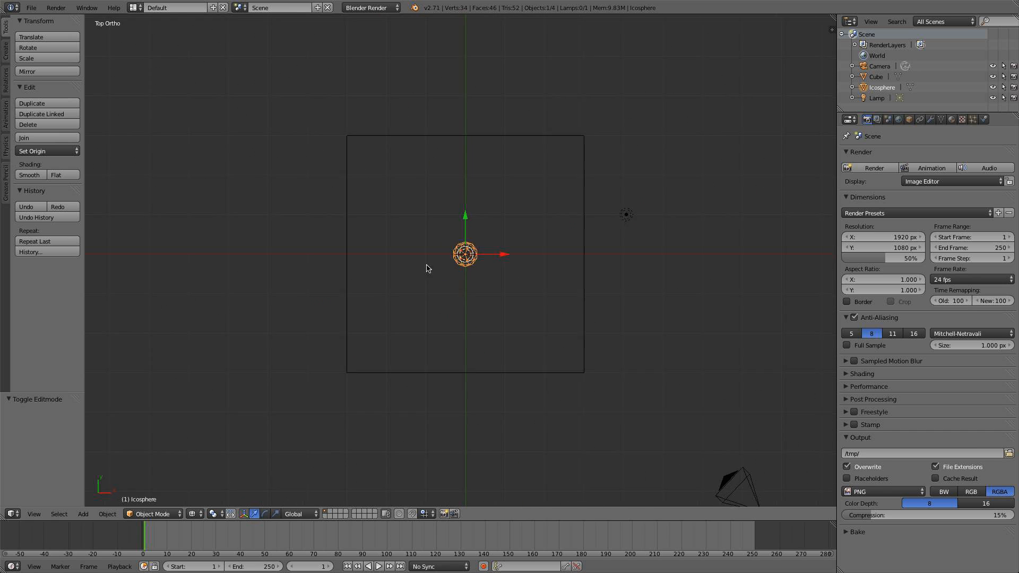
{"action": "middle_click_drag", "start_coordinate": [427, 265], "coordinate": [719, 248], "text": "shift"}
{"action": "left_click", "coordinate": [329, 237]}
{"action": "middle_click_drag", "start_coordinate": [339, 242], "coordinate": [438, 249], "text": "shift"}
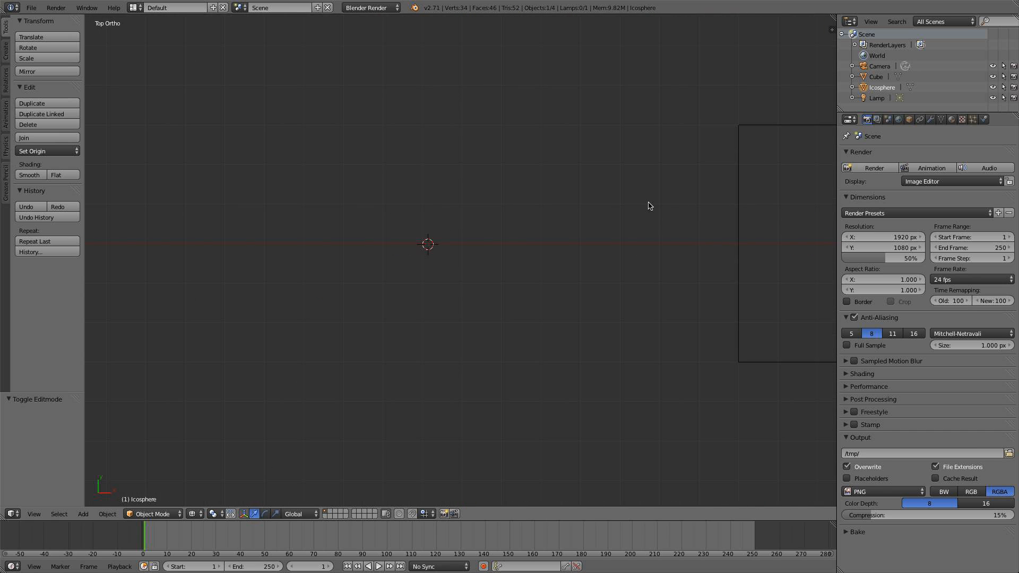
Add a cube mesh at the 3D cursor outside the large cube and display the scene in solid shading
{"action": "scroll", "coordinate": [534, 303], "scroll_direction": "up", "scroll_amount": 3}
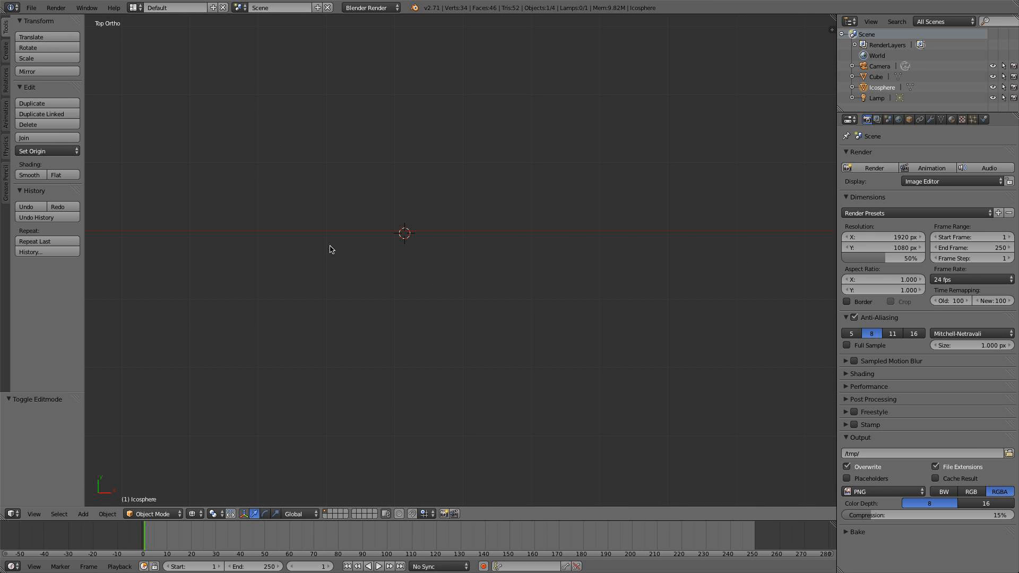
{"action": "key", "text": "shift+a"}
{"action": "mouse_move", "coordinate": [331, 248]}
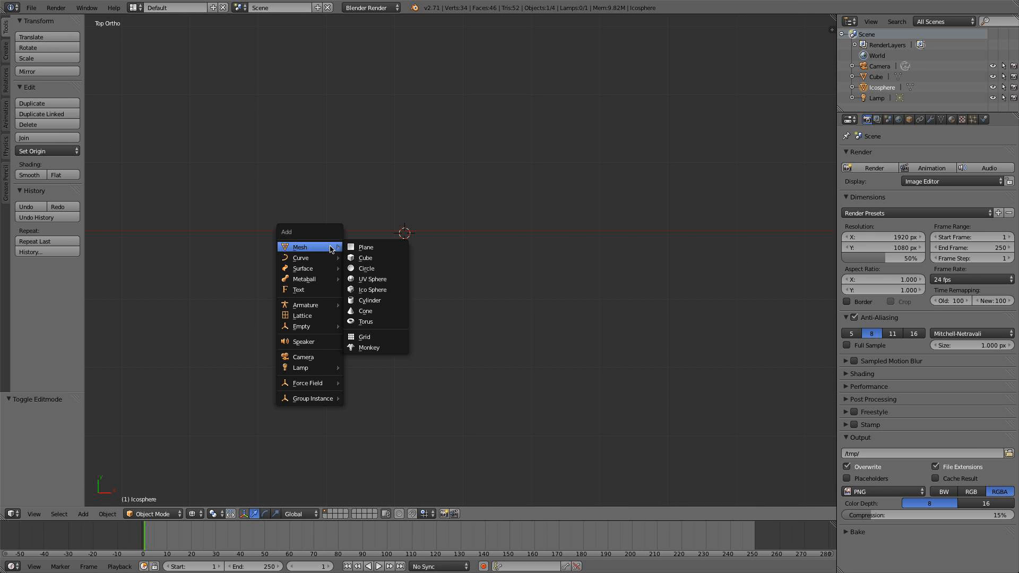
{"action": "left_click", "coordinate": [382, 258]}
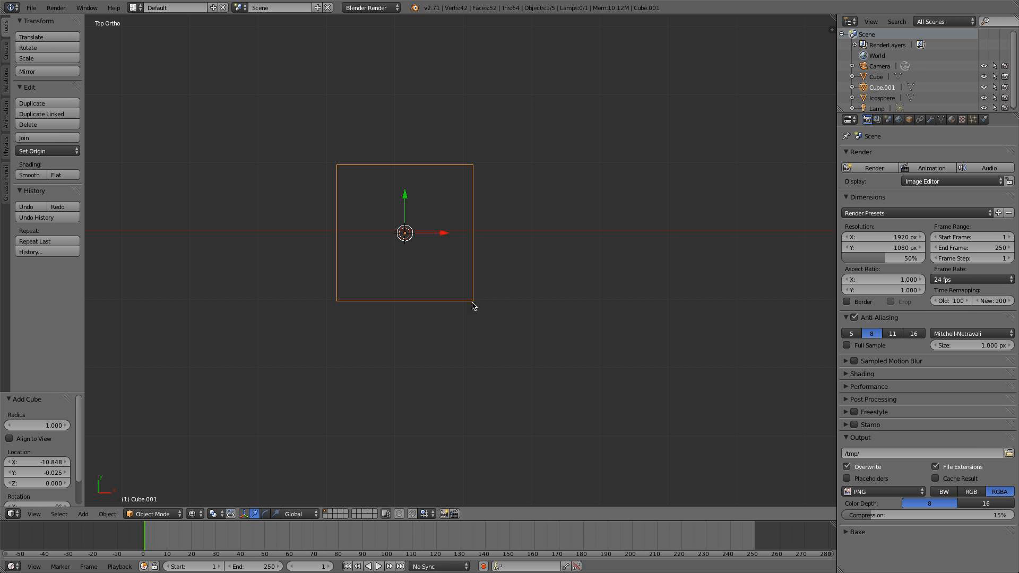
{"action": "key", "text": "z"}
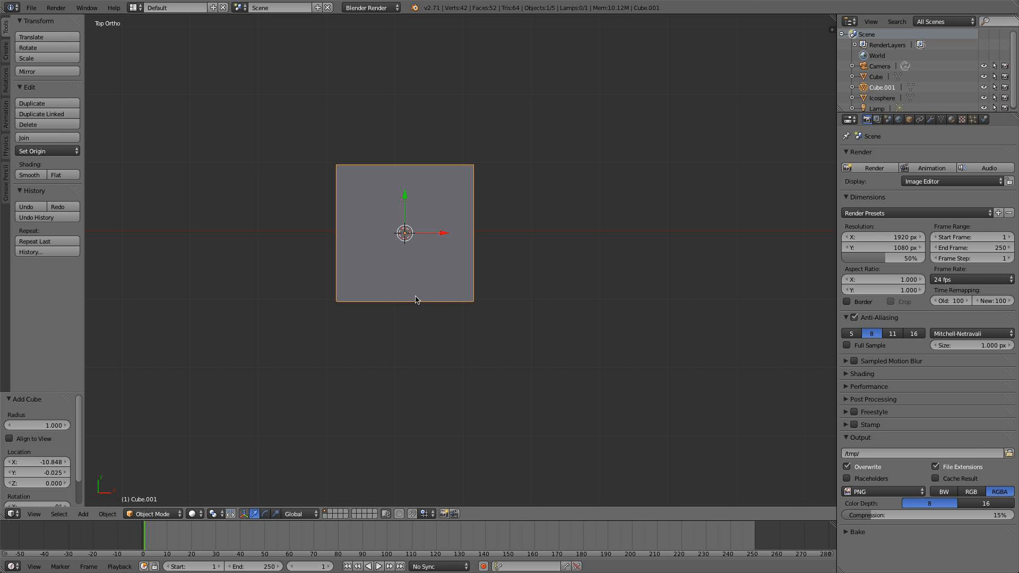
In front view, flatten the new cube to about 0.182 along Z and raise it by about 0.187
{"action": "key", "text": "KP_1"}
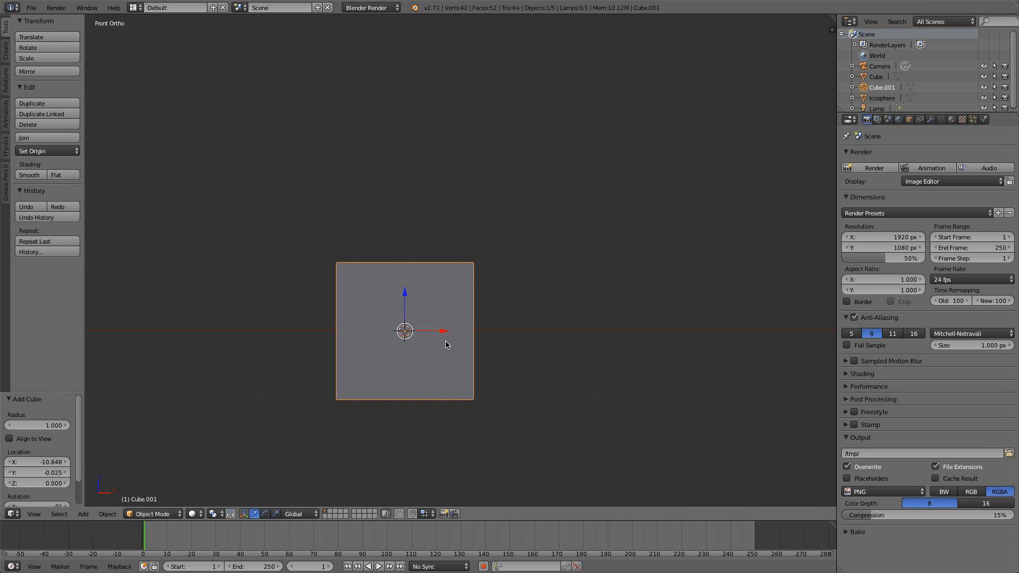
{"action": "key", "text": "s"}
{"action": "key", "text": "z"}
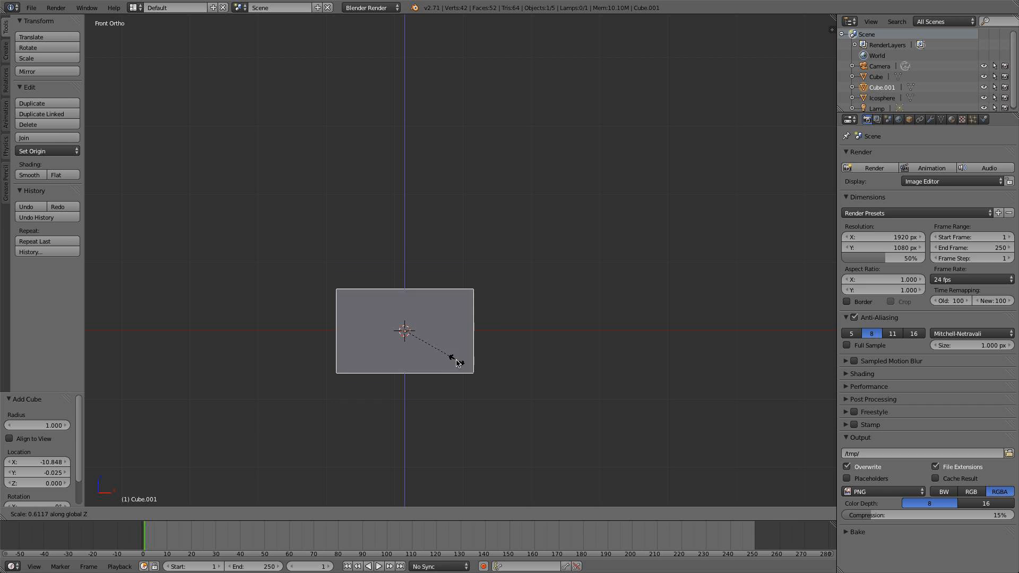
{"action": "left_click", "coordinate": [422, 339]}
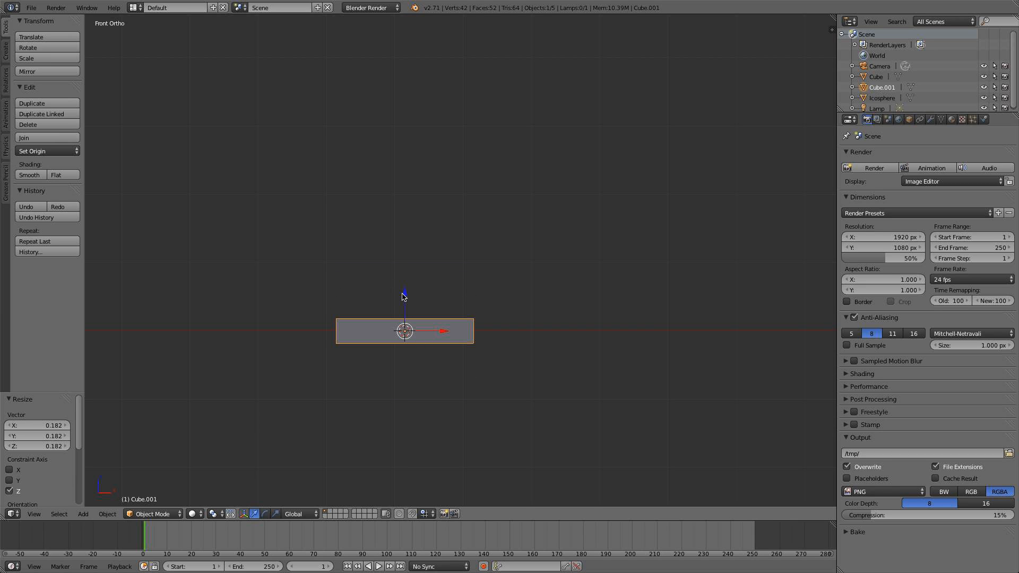
{"action": "key", "text": "Tab"}
{"action": "left_click_drag", "start_coordinate": [404, 294], "coordinate": [409, 285]}
{"action": "key", "text": "Tab"}
{"action": "middle_click_drag", "start_coordinate": [409, 285], "coordinate": [412, 357]}
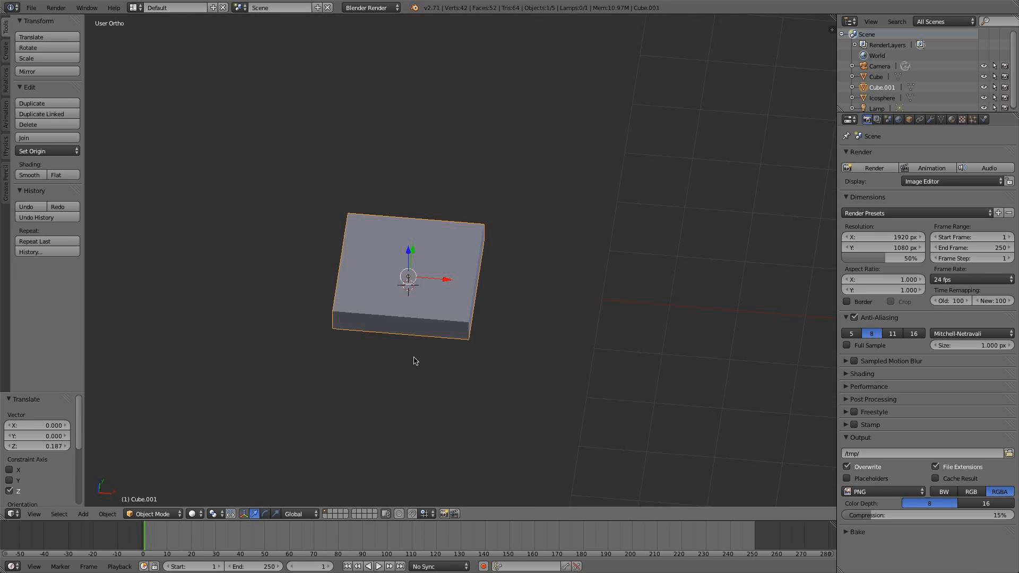
Narrow the flattened block by about 0.236 along Y, then by about 0.596 and again by about 0.778 along X
{"action": "key", "text": "s"}
{"action": "key", "text": "y"}
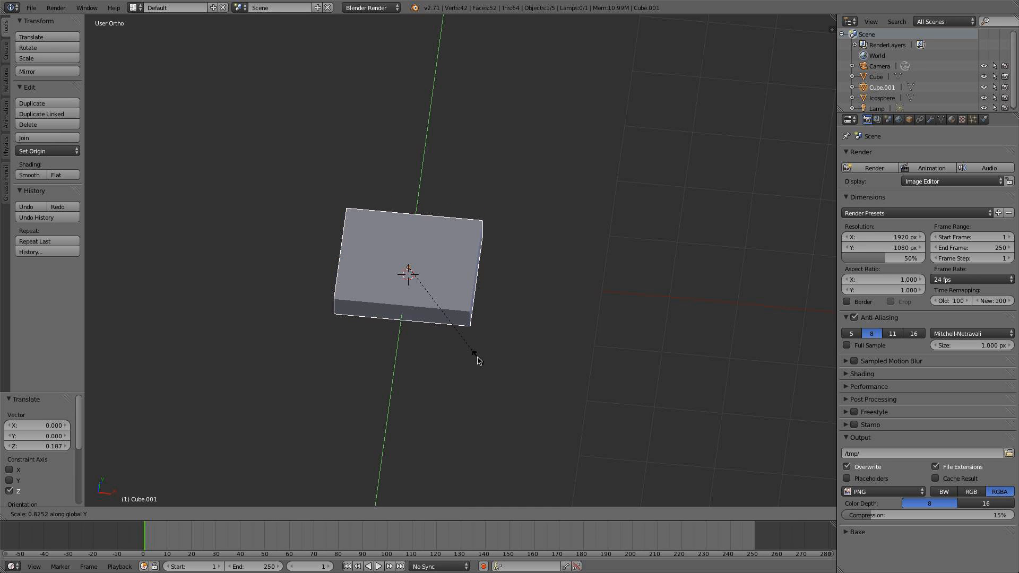
{"action": "left_click", "coordinate": [436, 286]}
{"action": "key", "text": "s"}
{"action": "key", "text": "x"}
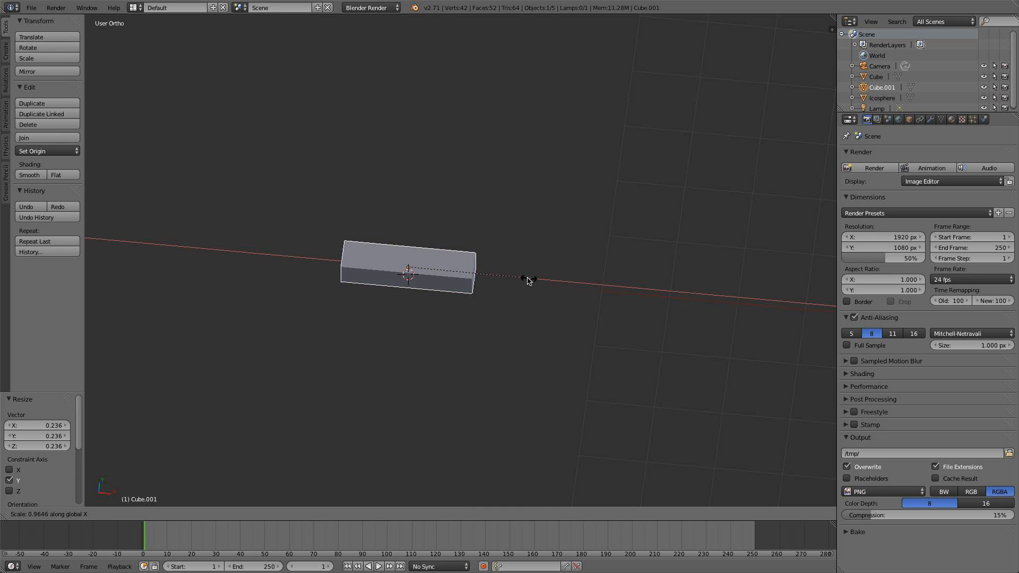
{"action": "left_click", "coordinate": [483, 272]}
{"action": "key", "text": "KP_7"}
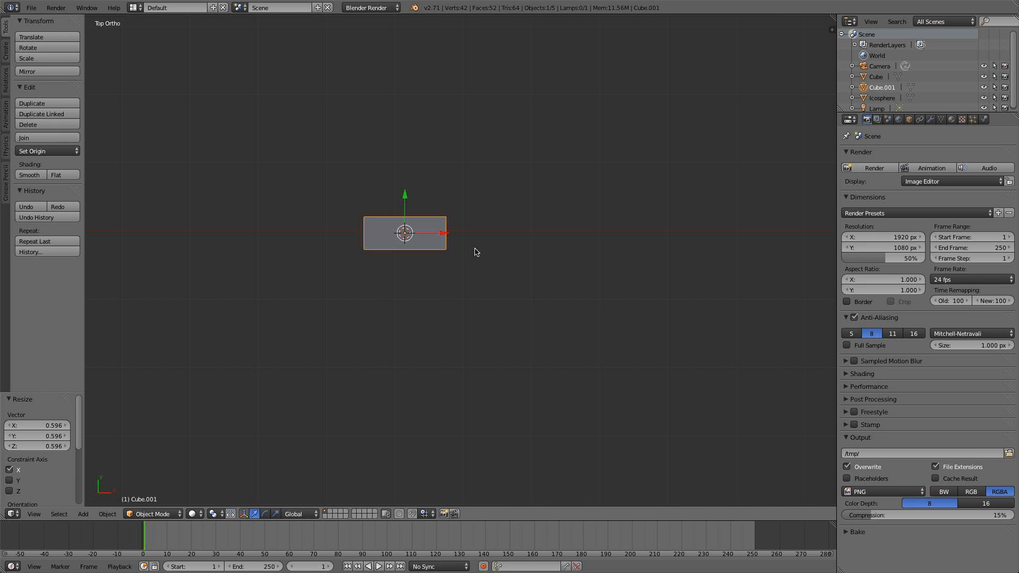
{"action": "key", "text": "s"}
{"action": "key", "text": "x"}
{"action": "left_click", "coordinate": [476, 244]}
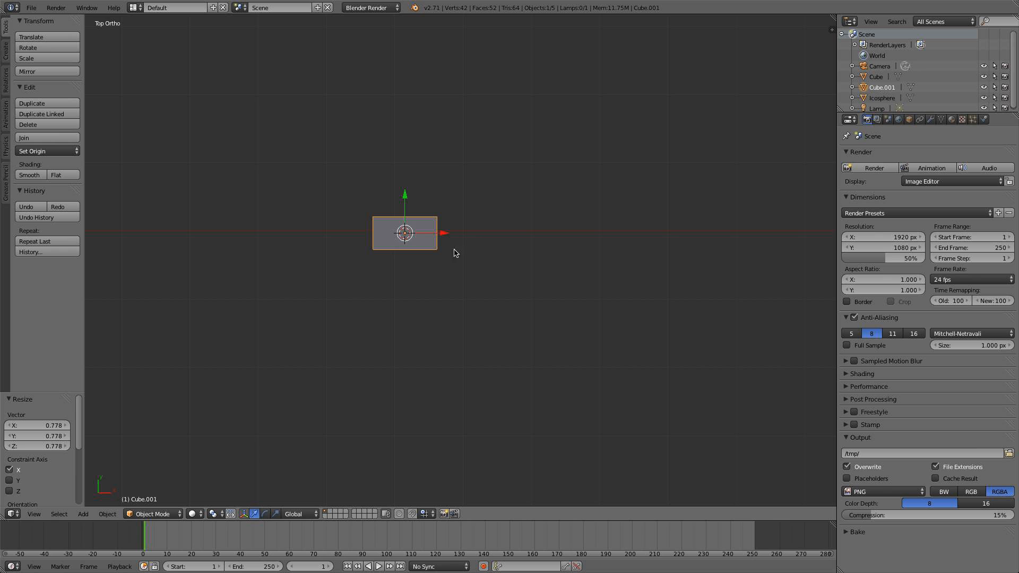
Shrink the whole small block by about 0.537 and move it about 3.75 along X, away from the 3D cursor
{"action": "middle_click_drag", "start_coordinate": [455, 250], "coordinate": [498, 296], "text": "shift"}
{"action": "key", "text": "Tab"}
{"action": "key", "text": "KP_1"}
{"action": "scroll", "coordinate": [505, 300], "scroll_direction": "up", "scroll_amount": 3}
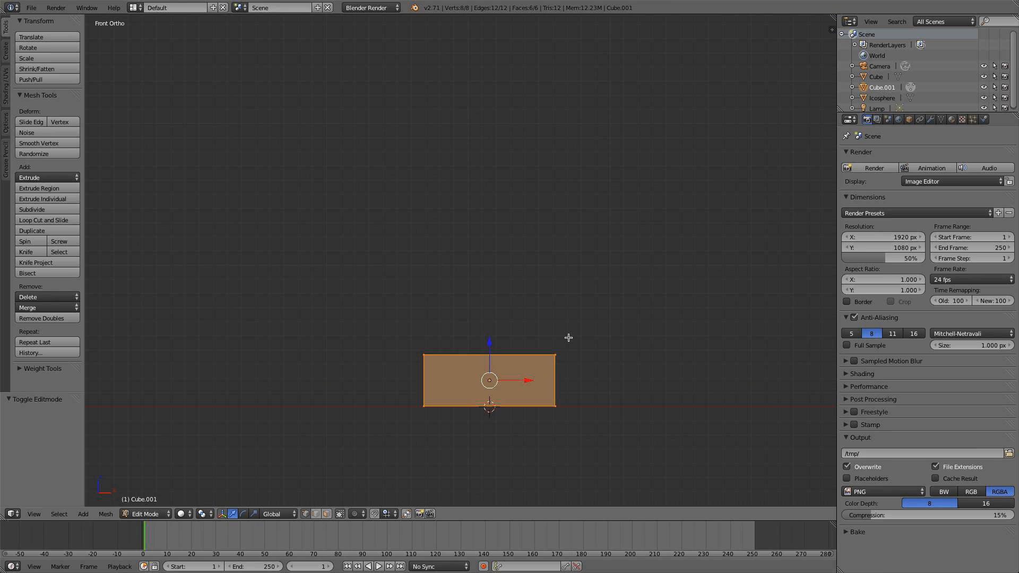
{"action": "key", "text": "Tab"}
{"action": "scroll", "coordinate": [569, 342], "scroll_direction": "down", "scroll_amount": 3}
{"action": "middle_click_drag", "start_coordinate": [569, 342], "coordinate": [529, 350]}
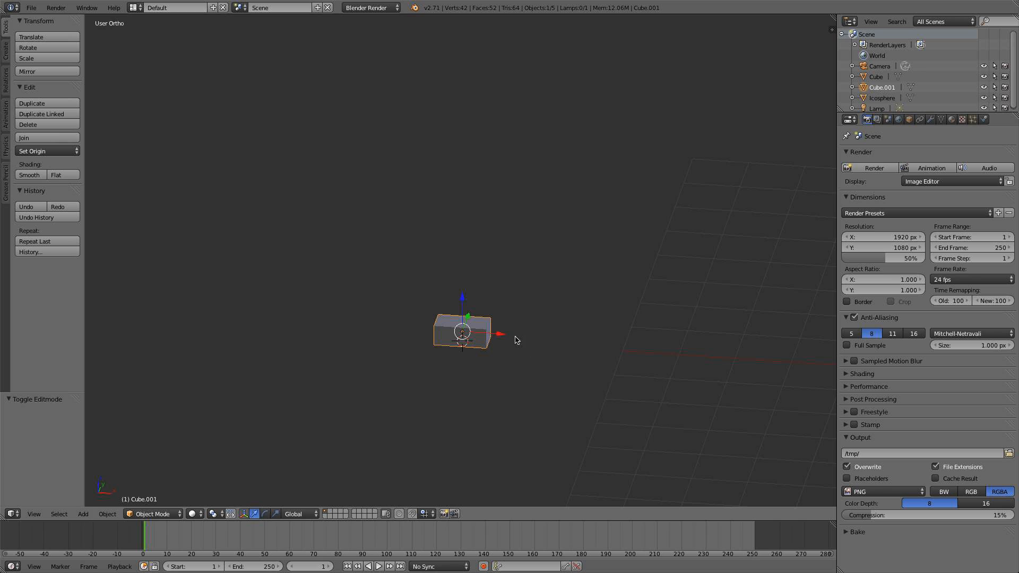
{"action": "key", "text": "s"}
{"action": "left_click", "coordinate": [494, 334]}
{"action": "key", "text": "g"}
{"action": "key", "text": "x"}
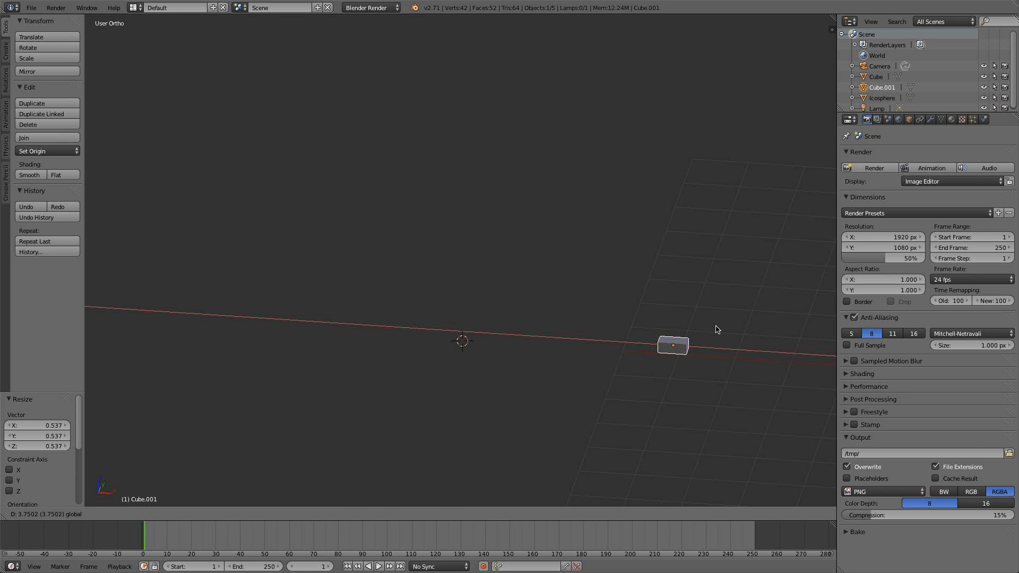
{"action": "left_click", "coordinate": [716, 330]}
Add a plane at the 3D cursor and scale it down uniformly in top view
{"action": "middle_click_drag", "start_coordinate": [519, 353], "coordinate": [555, 399]}
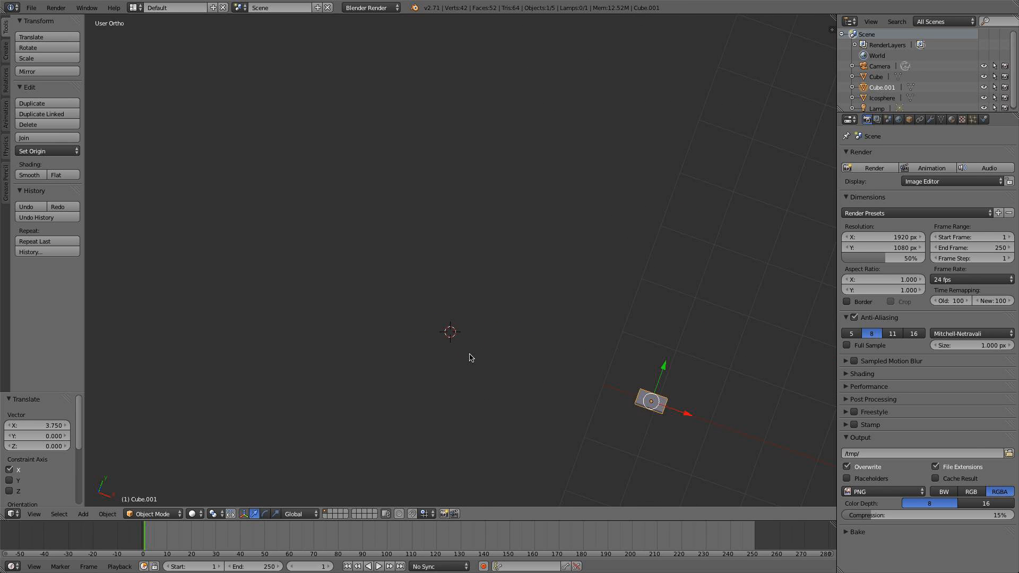
{"action": "key", "text": "shift+a"}
{"action": "mouse_move", "coordinate": [470, 357]}
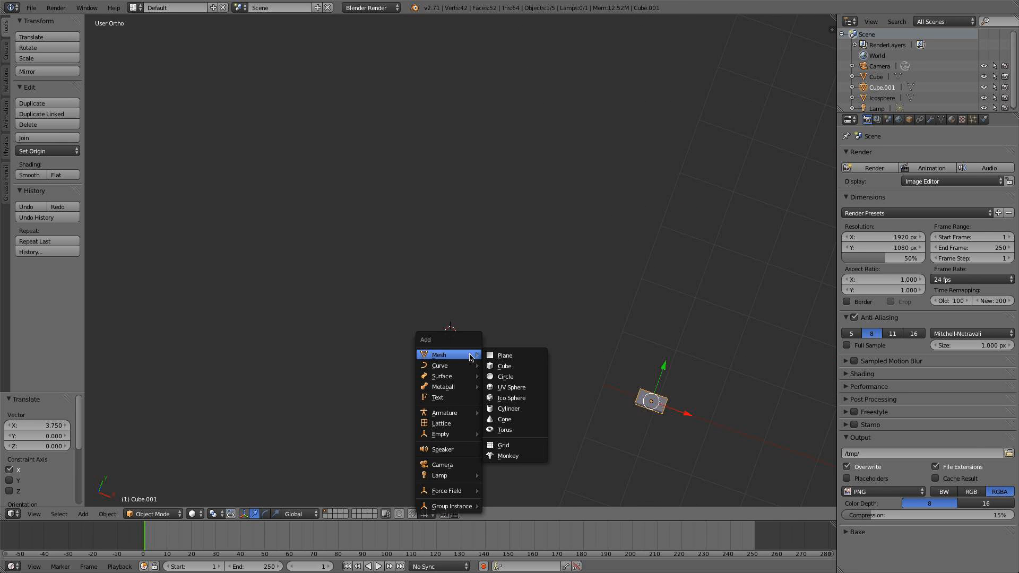
{"action": "left_click", "coordinate": [505, 357]}
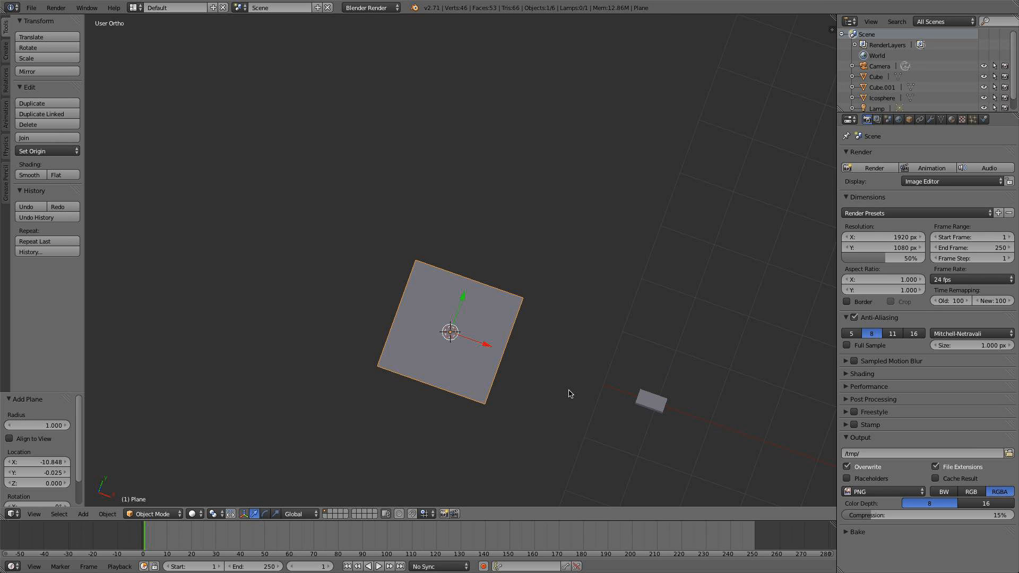
{"action": "key", "text": "KP_7"}
{"action": "key", "text": "s"}
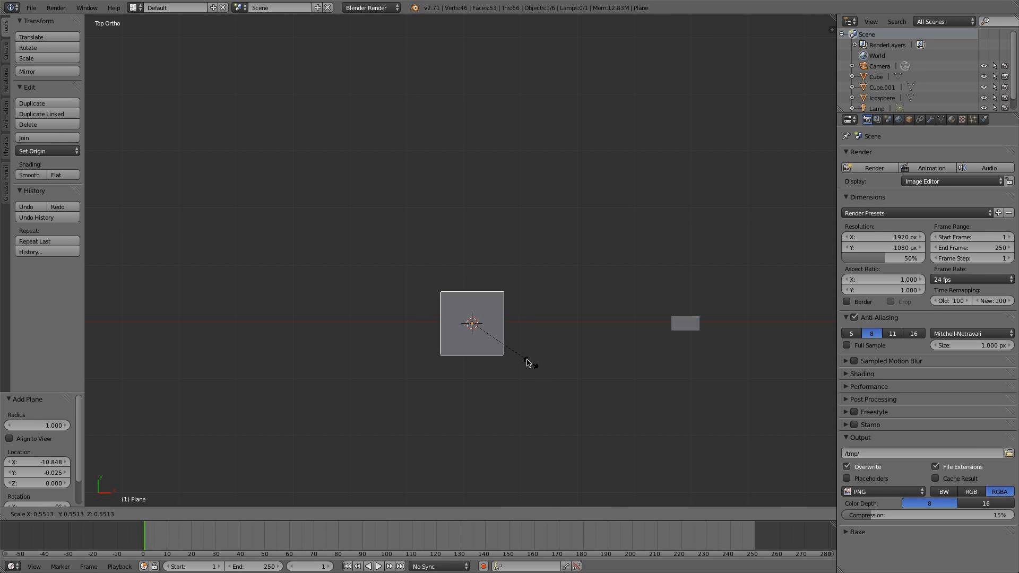
{"action": "left_click", "coordinate": [511, 351]}
Divide the plane with three evenly spaced loop cuts running parallel to the X axis
{"action": "key", "text": "Tab"}
{"action": "scroll", "coordinate": [502, 343], "scroll_direction": "up", "scroll_amount": 1}
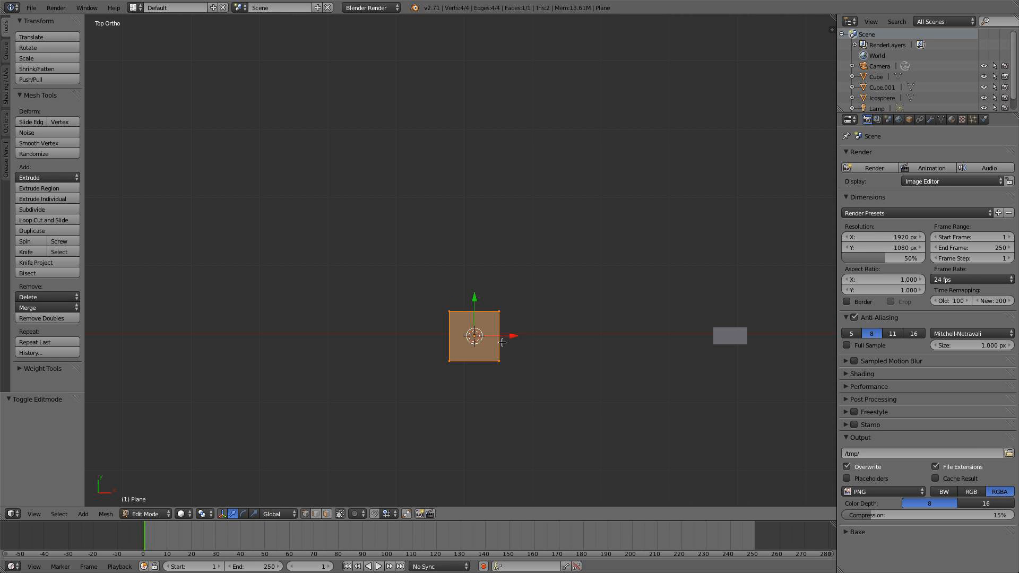
{"action": "key", "text": "ctrl+r"}
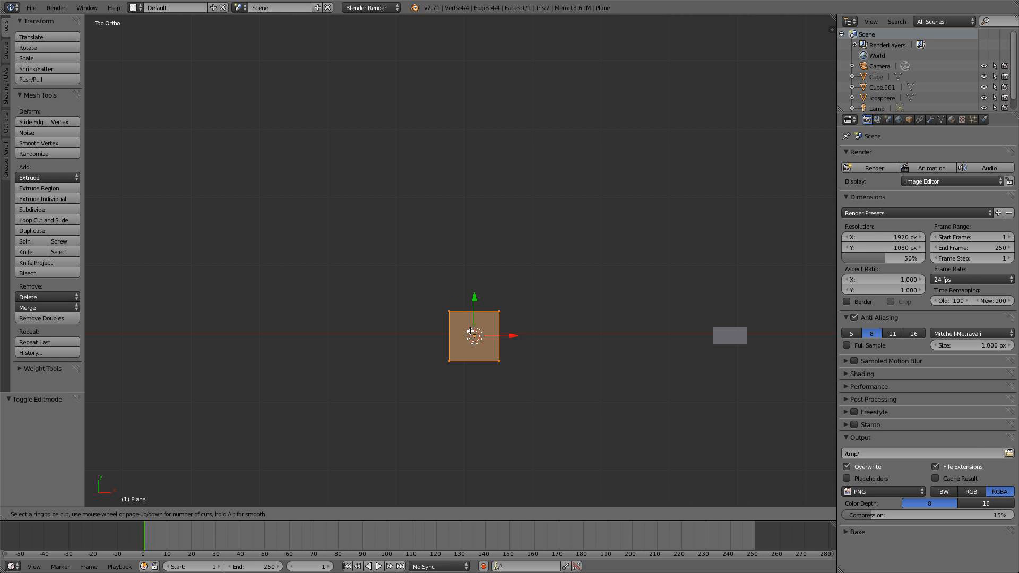
{"action": "scroll", "coordinate": [442, 339], "scroll_direction": "up", "scroll_amount": 1}
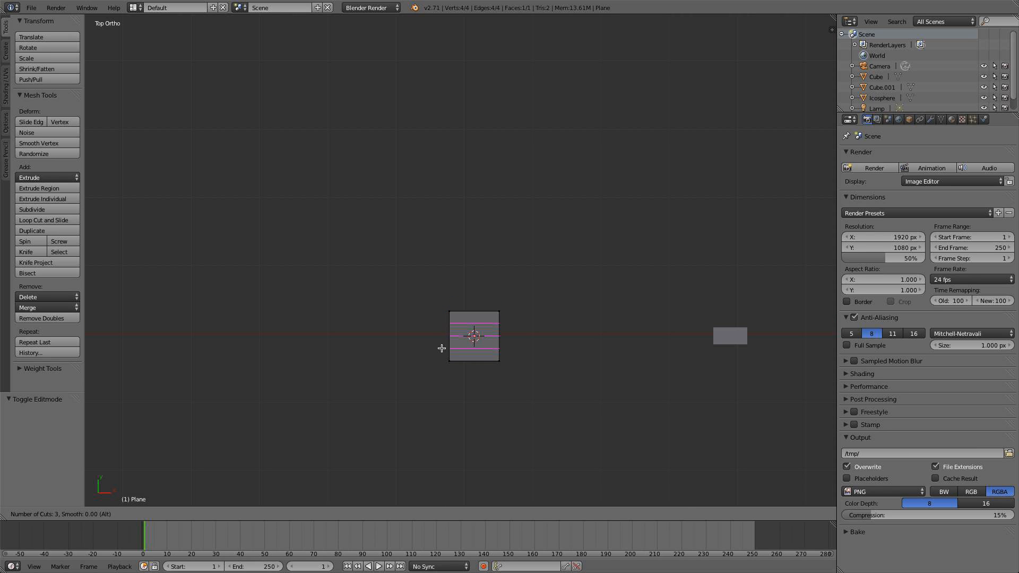
{"action": "scroll", "coordinate": [442, 349], "scroll_direction": "up", "scroll_amount": 1}
{"action": "scroll", "coordinate": [442, 348], "scroll_direction": "down", "scroll_amount": 1}
{"action": "scroll", "coordinate": [442, 348], "scroll_direction": "up", "scroll_amount": 1}
{"action": "scroll", "coordinate": [445, 347], "scroll_direction": "down", "scroll_amount": 1}
{"action": "left_click", "coordinate": [448, 346]}
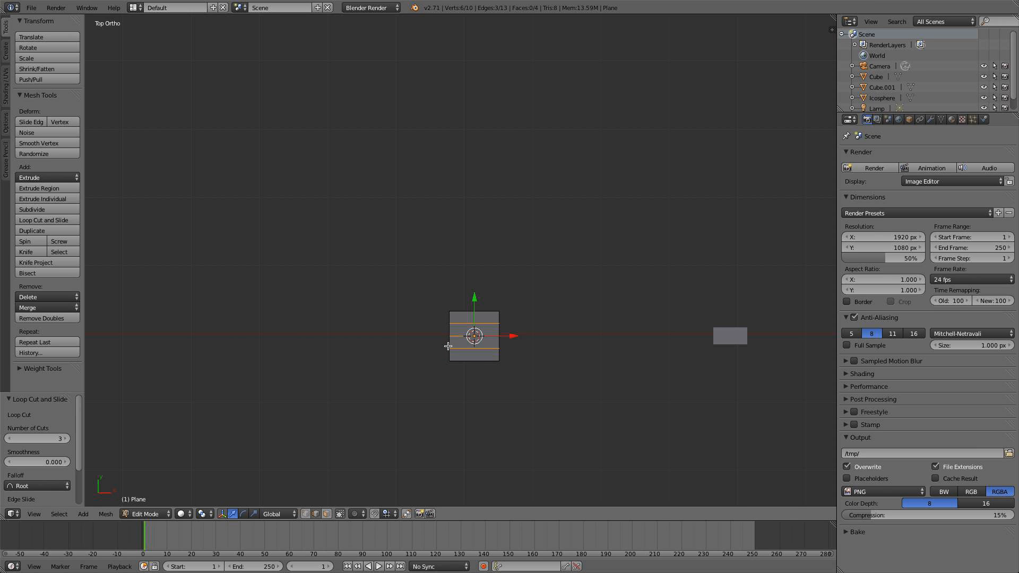
Stretch the plane's whole mesh by about 2.919 along X
{"action": "key", "text": "a"}
{"action": "key", "text": "a"}
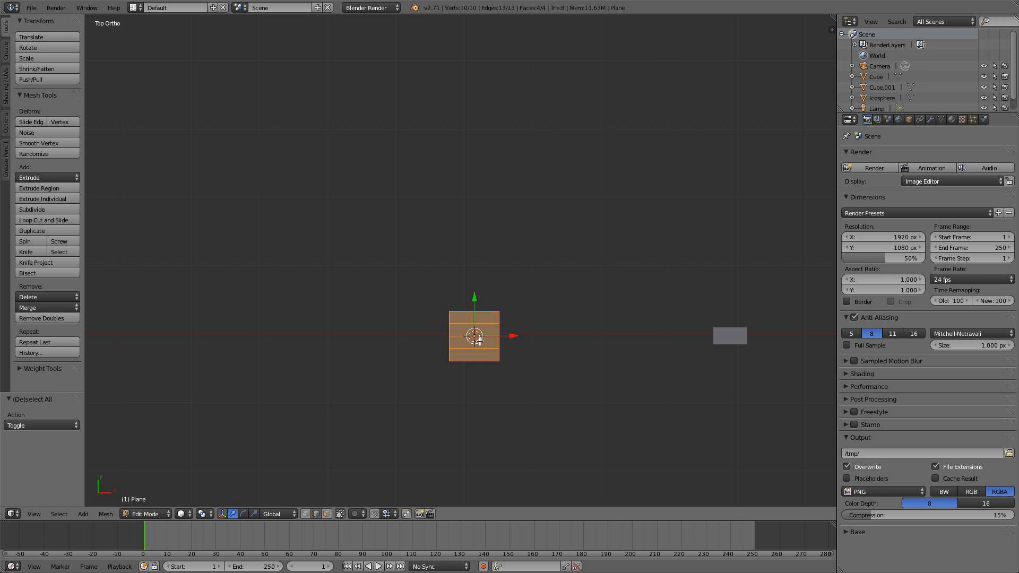
{"action": "key", "text": "s"}
{"action": "key", "text": "x"}
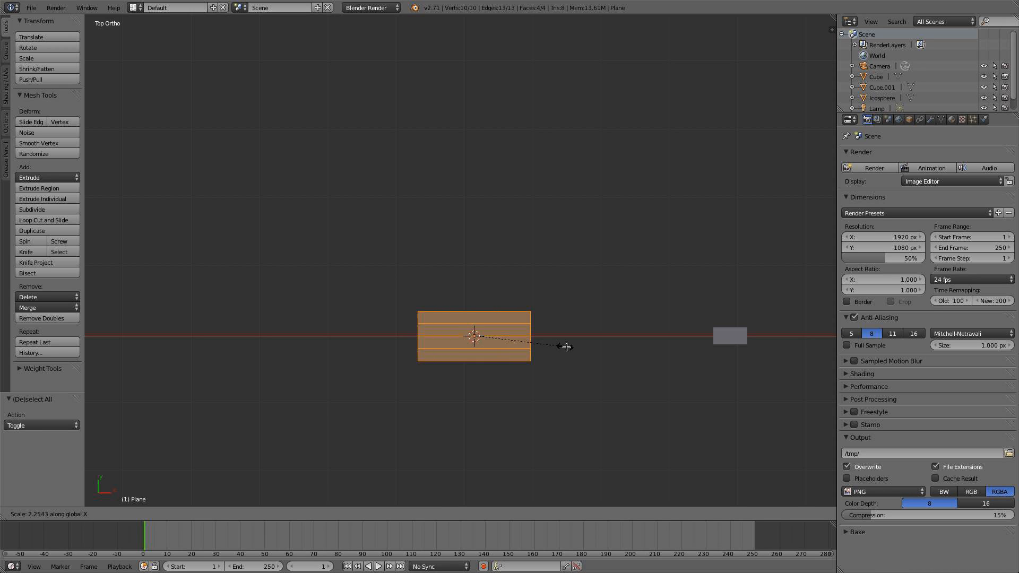
{"action": "left_click", "coordinate": [574, 357]}
Notch the plane's ends by scaling two diagonally opposite loop-cut vertices to about 0.89 and moving another on the negative X end about 0.249 along X
{"action": "left_click", "coordinate": [305, 514]}
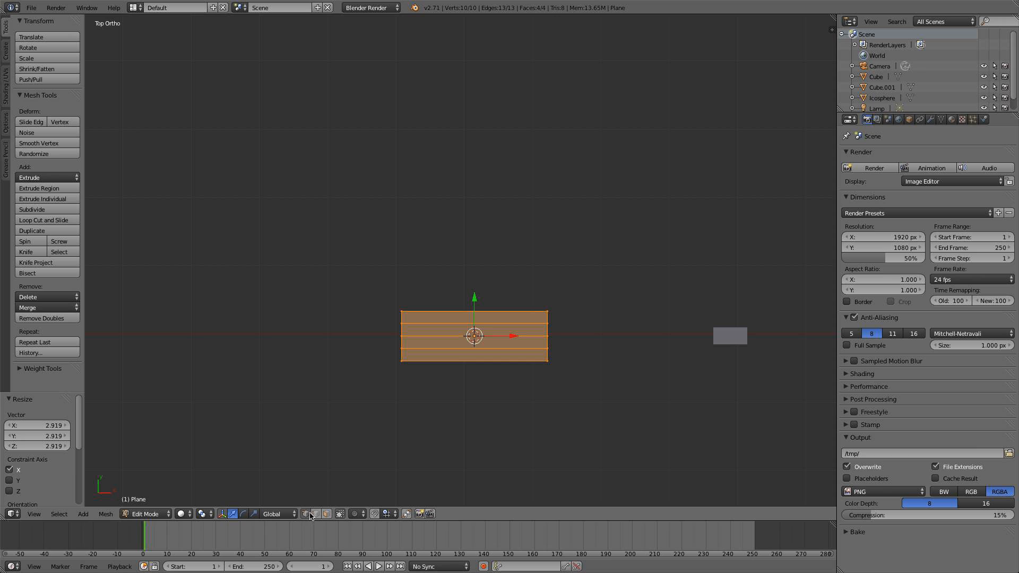
{"action": "left_click", "coordinate": [402, 348]}
{"action": "left_click", "coordinate": [555, 324], "text": "shift"}
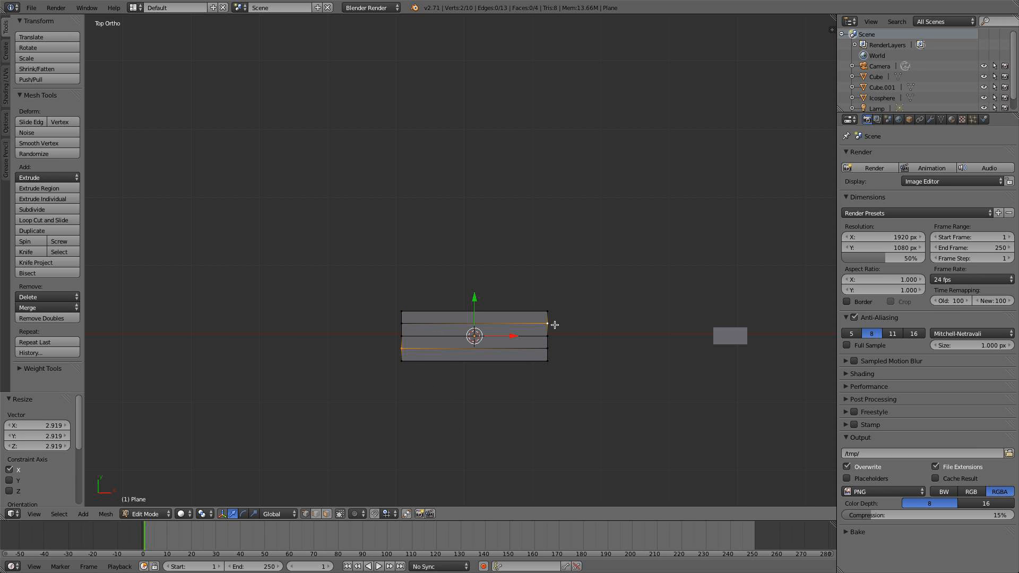
{"action": "key", "text": "s"}
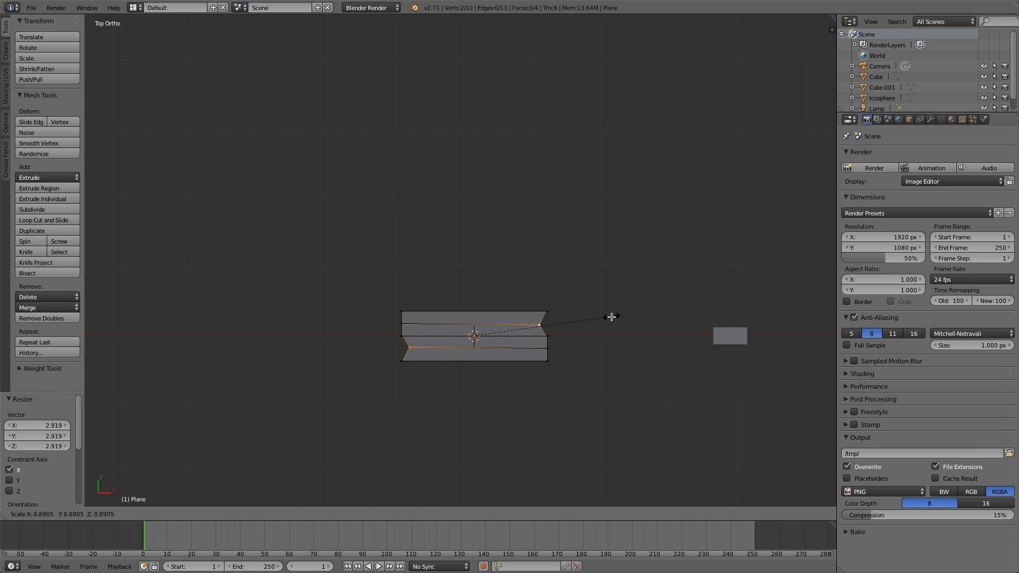
{"action": "left_click", "coordinate": [607, 317]}
{"action": "left_click", "coordinate": [407, 326]}
{"action": "key", "text": "g"}
{"action": "key", "text": "x"}
{"action": "left_click", "coordinate": [455, 327]}
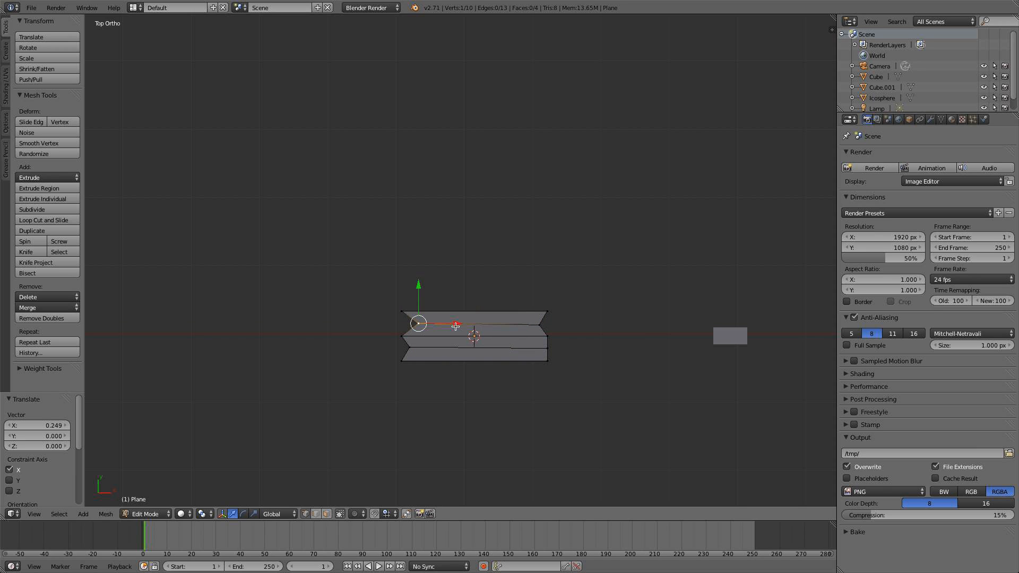
Move the two lowest vertices of the plane's positive X end outward about 0.27 along X, and pull the corner vertex out further
{"action": "left_click", "coordinate": [551, 352]}
{"action": "left_click", "coordinate": [551, 363]}
{"action": "key", "text": "g"}
{"action": "key", "text": "x"}
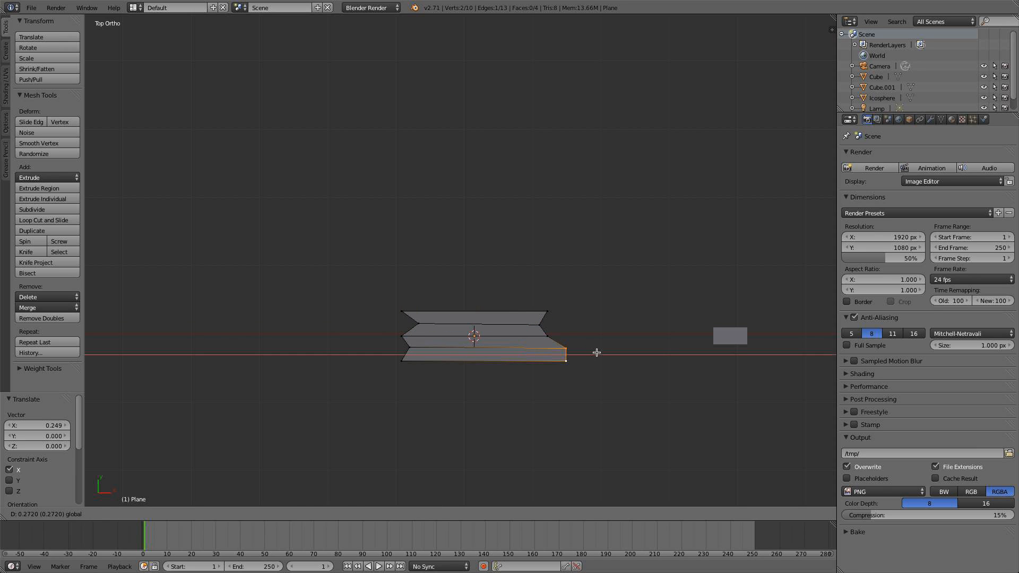
{"action": "left_click", "coordinate": [595, 353]}
{"action": "key", "text": "g"}
{"action": "key", "text": "x"}
{"action": "left_click", "coordinate": [611, 360]}
{"action": "key", "text": "a"}
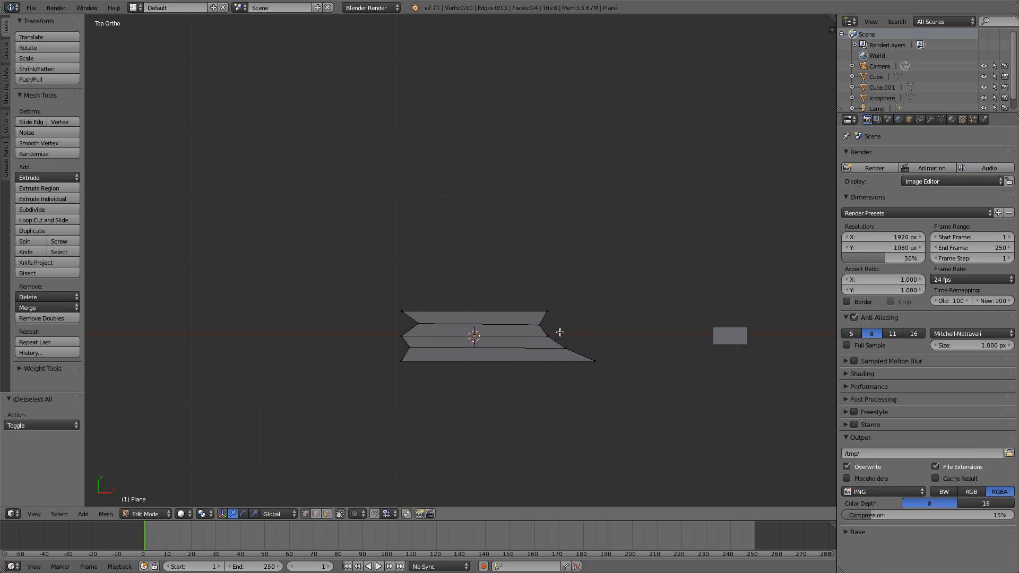
Reposition the upper loop-cut vertex of the plane's positive X end along X, and nudge the upper corner vertex there along Y
{"action": "left_click", "coordinate": [548, 335]}
{"action": "left_click", "coordinate": [540, 324]}
{"action": "key", "text": "g"}
{"action": "key", "text": "x"}
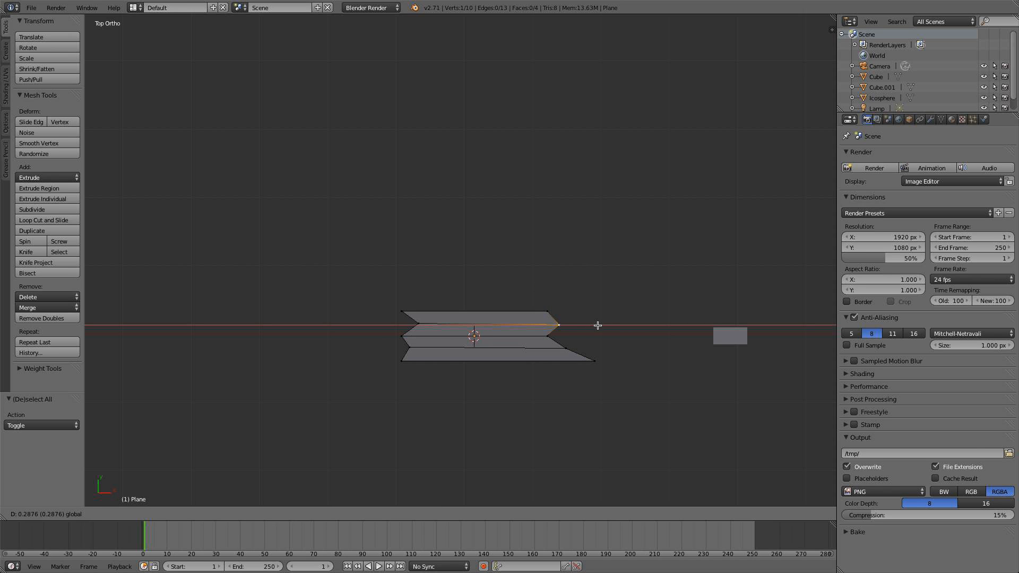
{"action": "left_click", "coordinate": [561, 317]}
{"action": "key", "text": "a"}
{"action": "key", "text": "Tab"}
{"action": "key", "text": "Tab"}
{"action": "right_click", "coordinate": [548, 312]}
{"action": "left_click_drag", "start_coordinate": [546, 276], "coordinate": [546, 282]}
{"action": "key", "text": "Tab"}
Extrude the jagged plane's whole mesh about 0.136 upward along Z to turn it into a thick plank
{"action": "middle_click_drag", "start_coordinate": [547, 285], "coordinate": [470, 318]}
{"action": "key", "text": "Tab"}
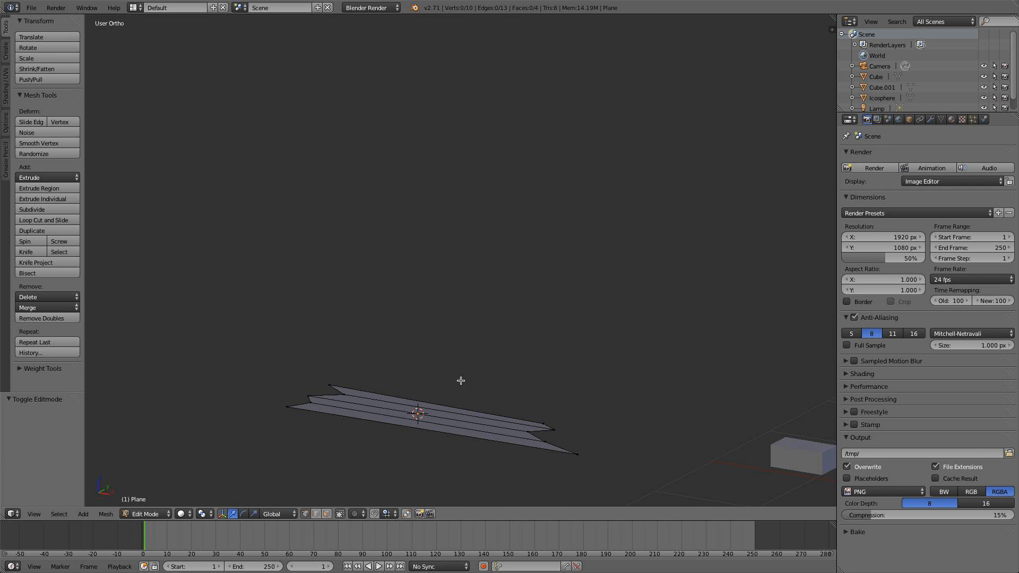
{"action": "key", "text": "a"}
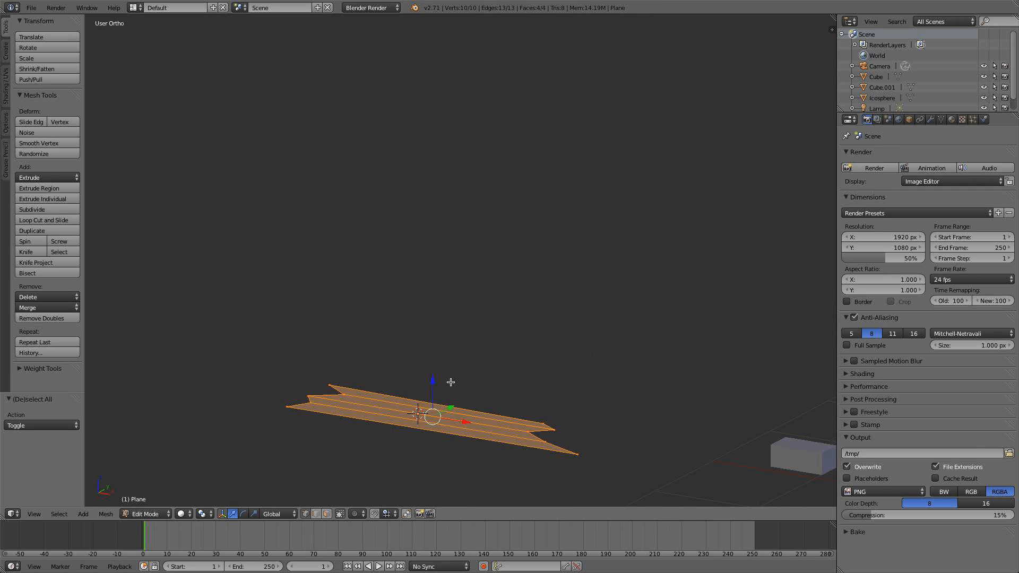
{"action": "key", "text": "e"}
{"action": "key", "text": "z"}
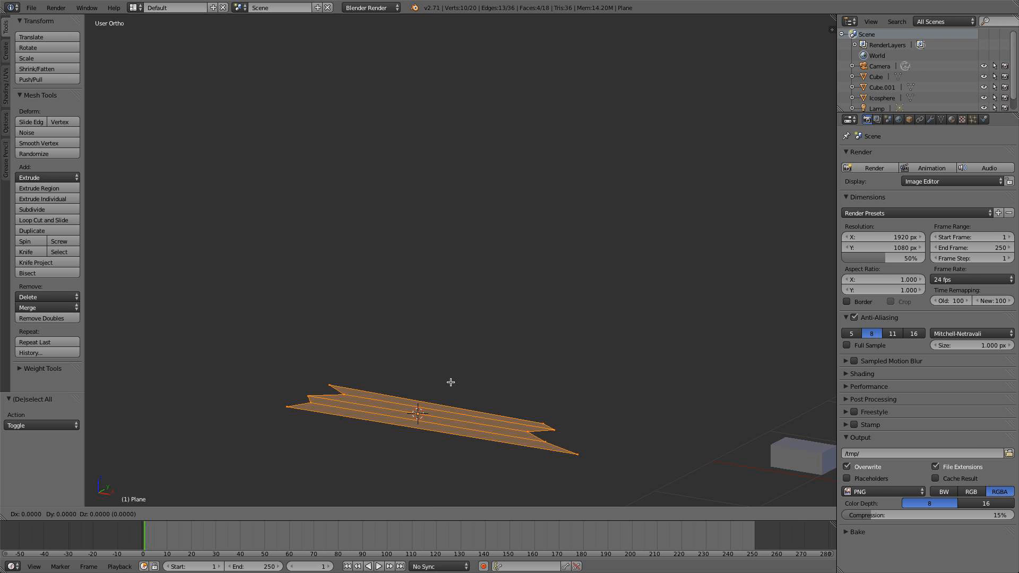
{"action": "key", "text": "z"}
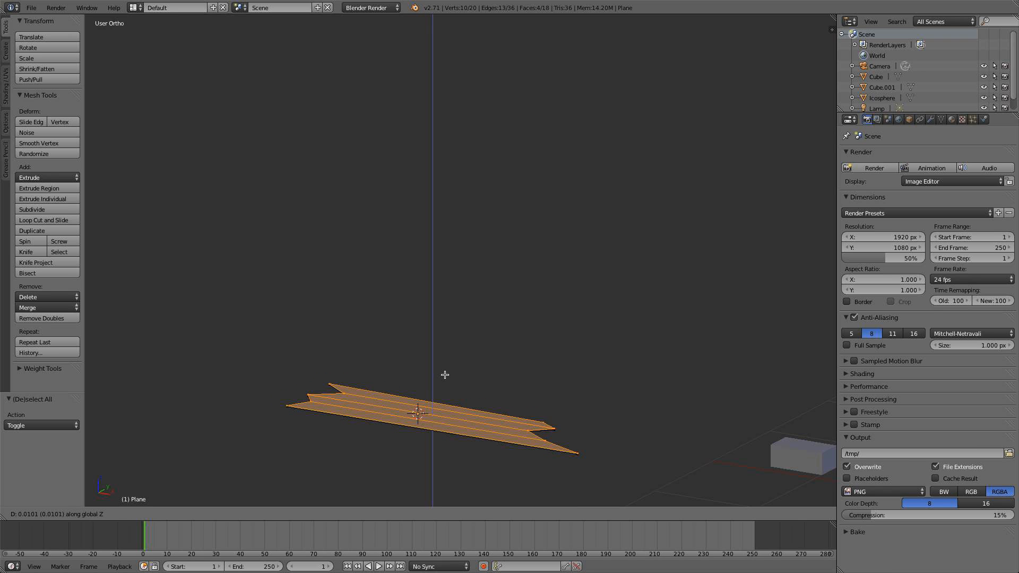
{"action": "left_click", "coordinate": [432, 368]}
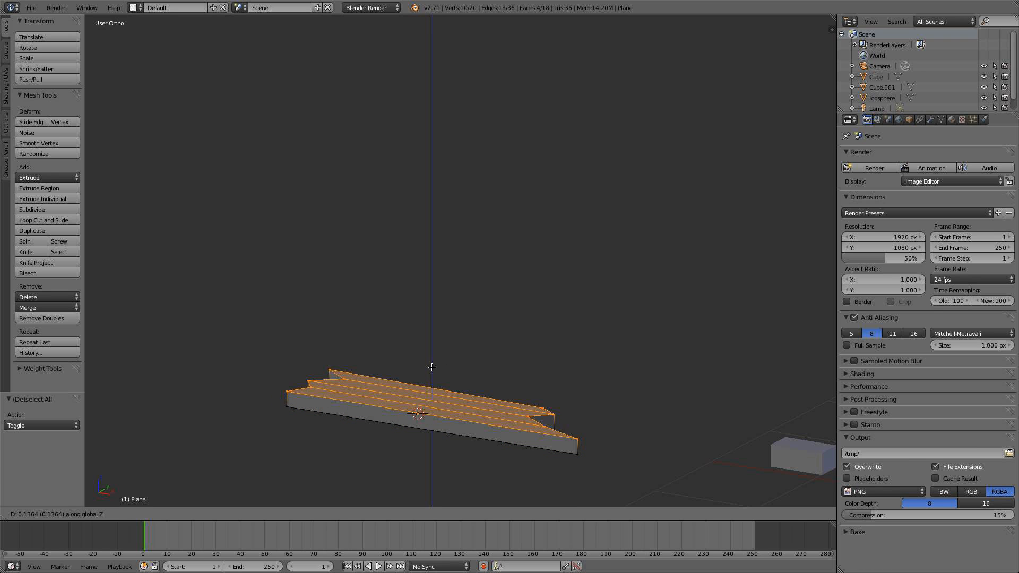
{"action": "key", "text": "Tab"}
Move the plank object about 2.385 along Y
{"action": "middle_click_drag", "start_coordinate": [440, 381], "coordinate": [481, 475]}
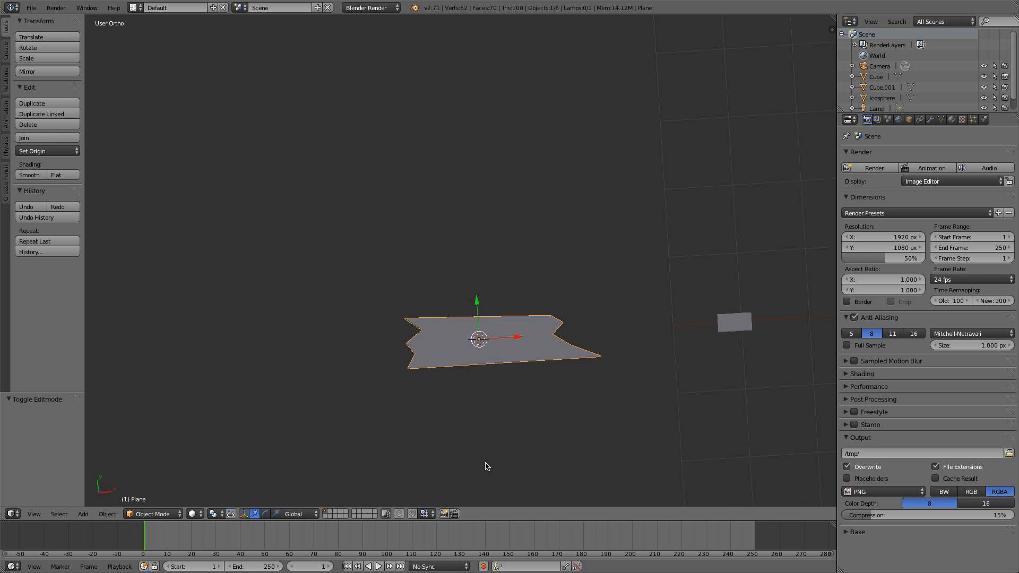
{"action": "key", "text": "KP_7"}
{"action": "key", "text": "g"}
{"action": "key", "text": "y"}
{"action": "left_click", "coordinate": [467, 182]}
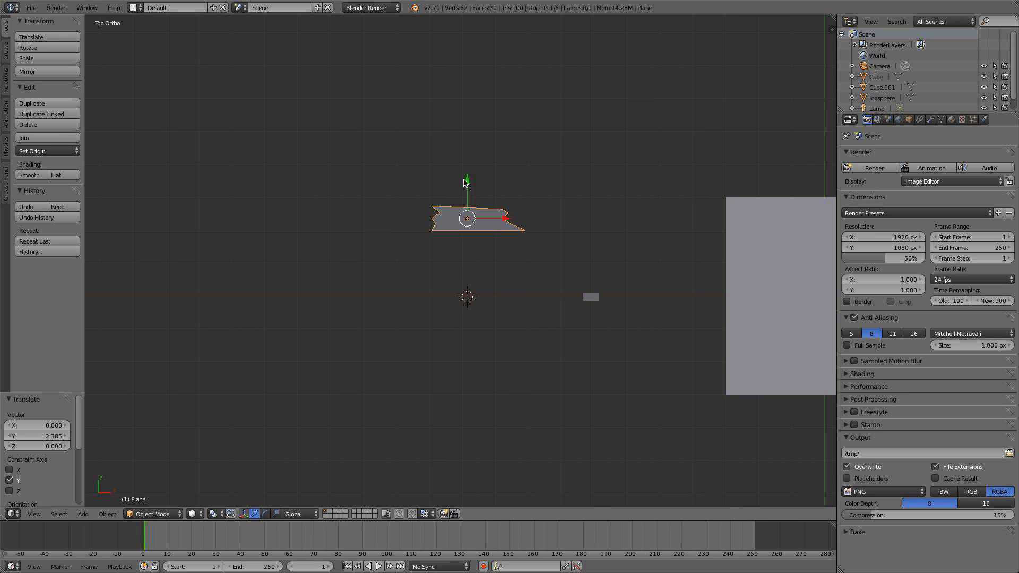
Duplicate the plank and offset the copy about -2.337 along Y
{"action": "key", "text": "shift+d"}
{"action": "key", "text": "y"}
{"action": "left_click", "coordinate": [467, 257]}
{"action": "scroll", "coordinate": [466, 257], "scroll_direction": "up", "scroll_amount": 4}
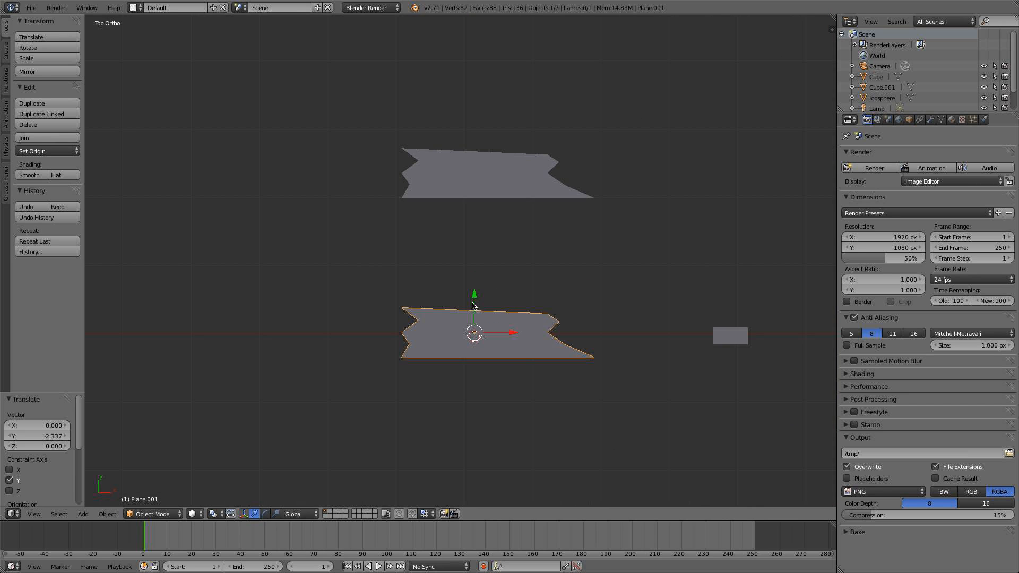
Edit the plank copy's mesh and select the visible vertices along its negative X end
{"action": "key", "text": "Tab"}
{"action": "key", "text": "b"}
{"action": "left_click_drag", "start_coordinate": [440, 376], "coordinate": [408, 305]}
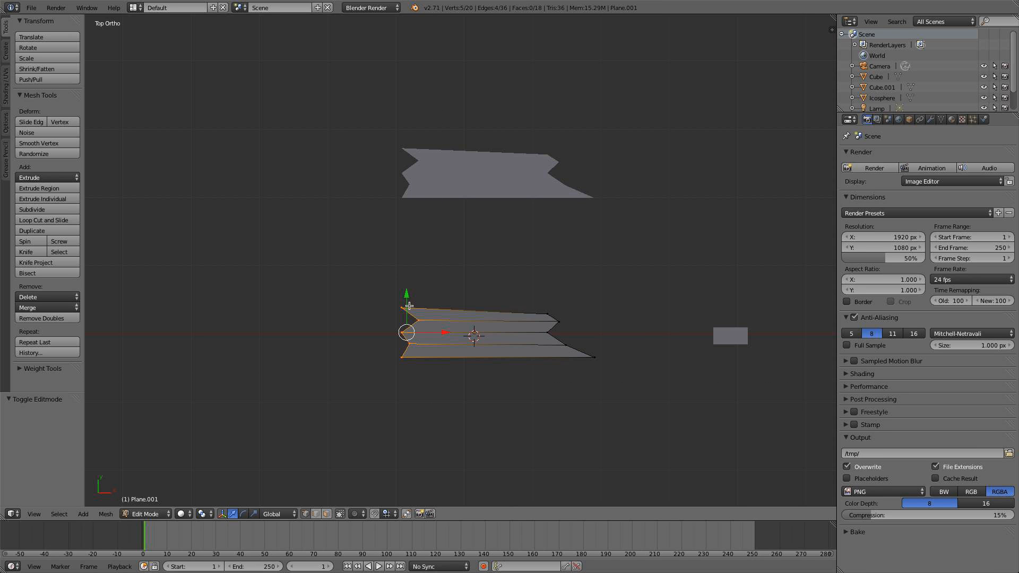
{"action": "key", "text": "s"}
{"action": "right_click", "coordinate": [454, 371]}
{"action": "middle_click_drag", "start_coordinate": [431, 309], "coordinate": [444, 370]}
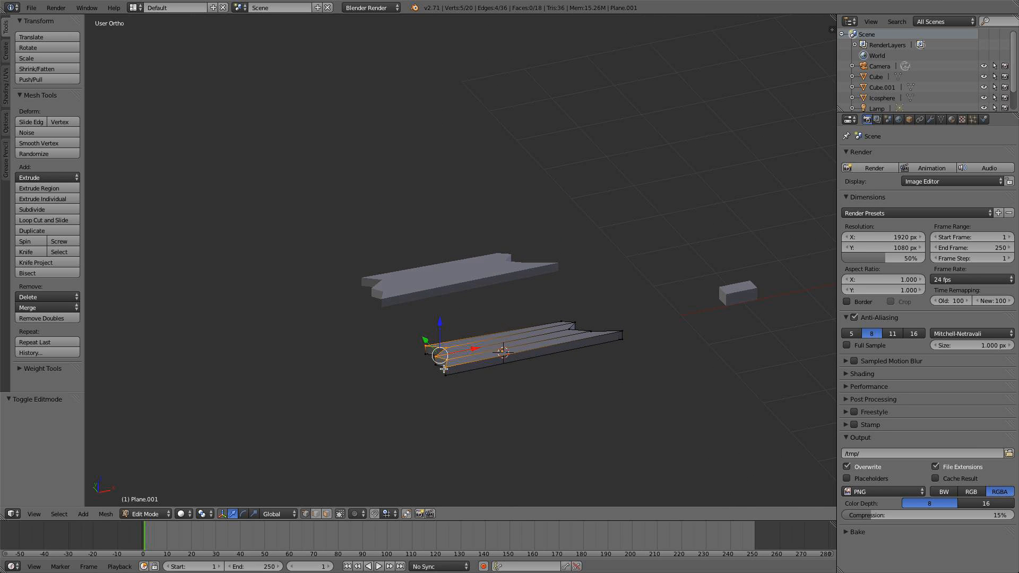
{"action": "key", "text": "KP_7"}
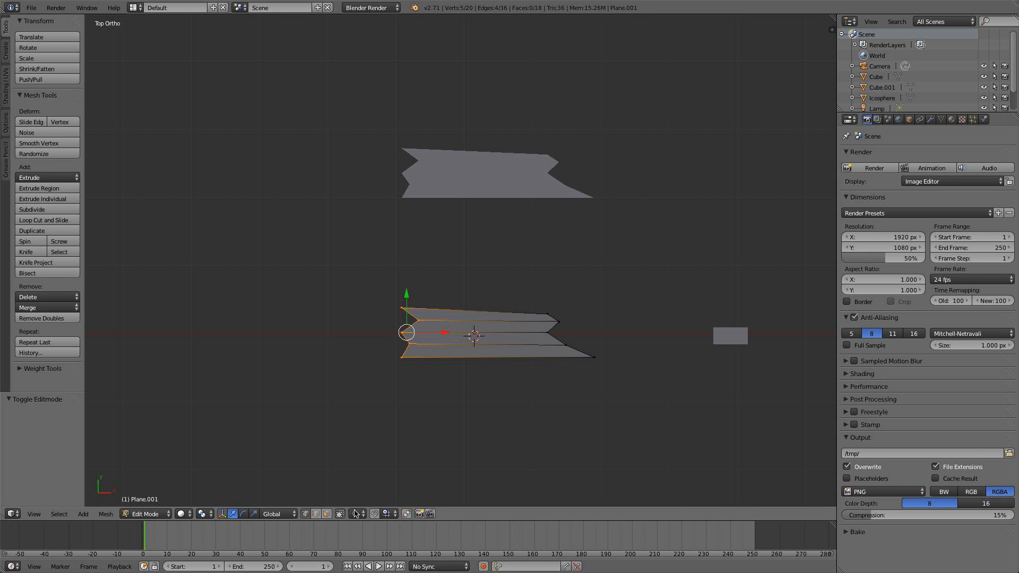
{"action": "middle_click_drag", "start_coordinate": [388, 407], "coordinate": [435, 356]}
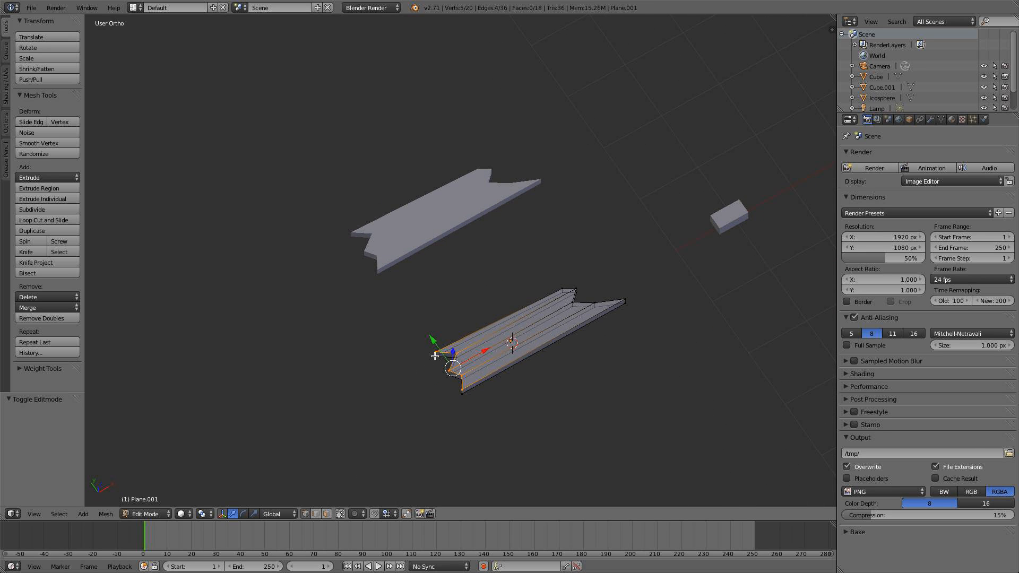
Select both upper and lower vertices along the copy's negative X end and scale them to about 0.649
{"action": "key", "text": "KP_7"}
{"action": "key", "text": "b"}
{"action": "left_click_drag", "start_coordinate": [413, 384], "coordinate": [366, 294]}
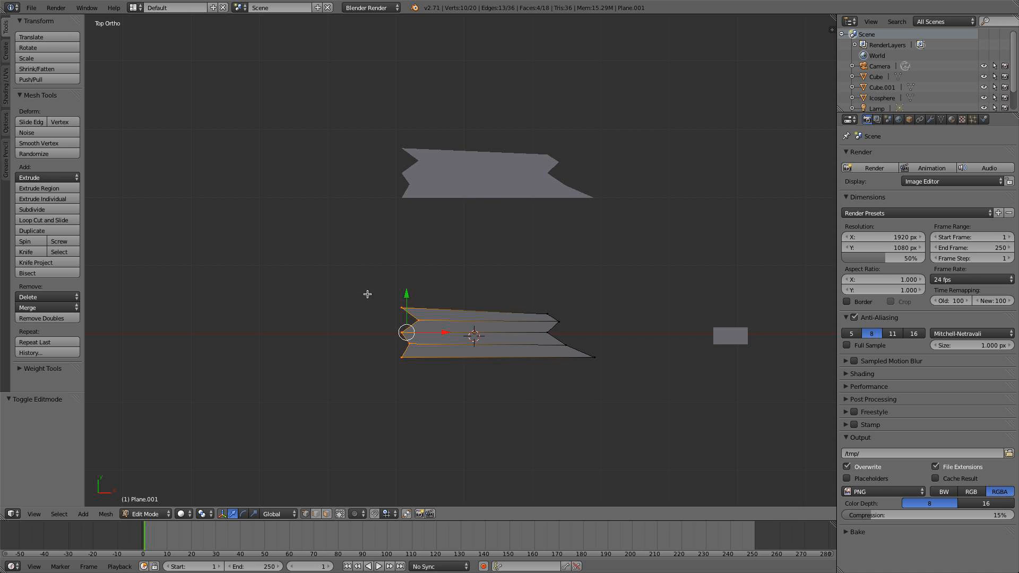
{"action": "middle_click_drag", "start_coordinate": [366, 294], "coordinate": [438, 242]}
{"action": "key", "text": "KP_7"}
{"action": "key", "text": "s"}
{"action": "left_click", "coordinate": [450, 371]}
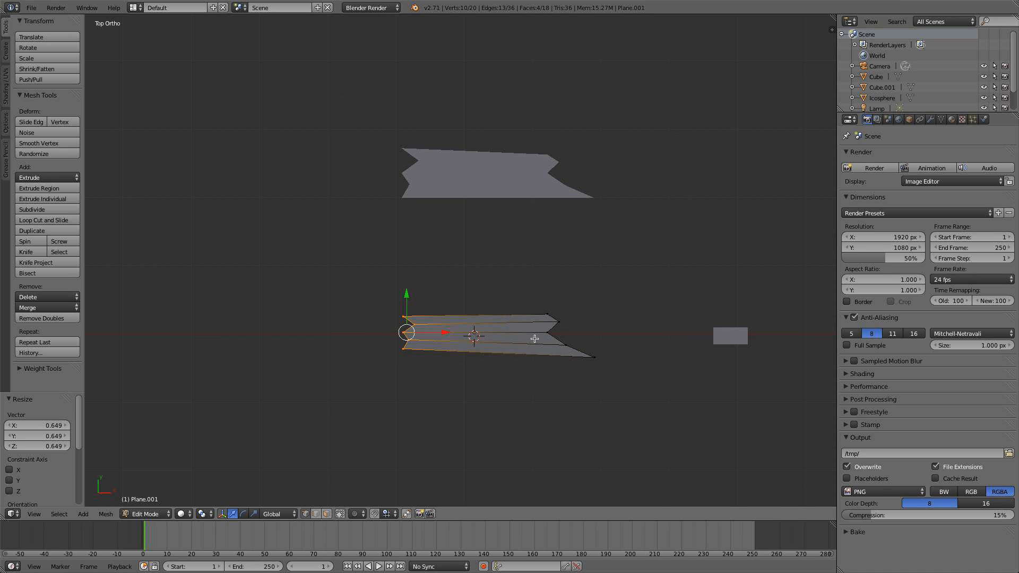
Pull the middle and lowest vertex pairs on the copy's negative X end outward to form two long splinters
{"action": "key", "text": "a"}
{"action": "right_click", "coordinate": [405, 333]}
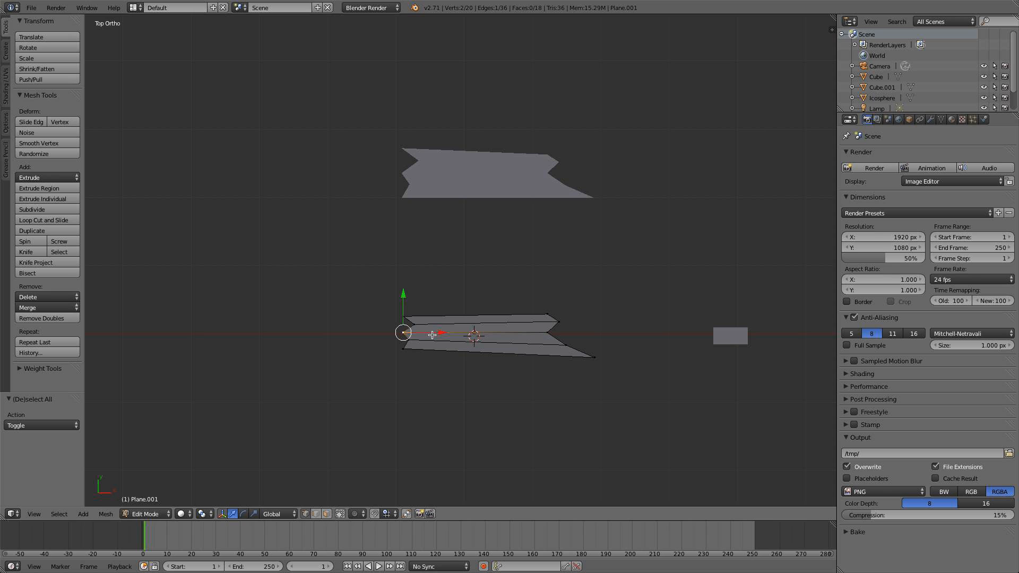
{"action": "left_click_drag", "start_coordinate": [439, 334], "coordinate": [383, 344]}
{"action": "key", "text": "a"}
{"action": "key", "text": "b"}
{"action": "key", "text": "g"}
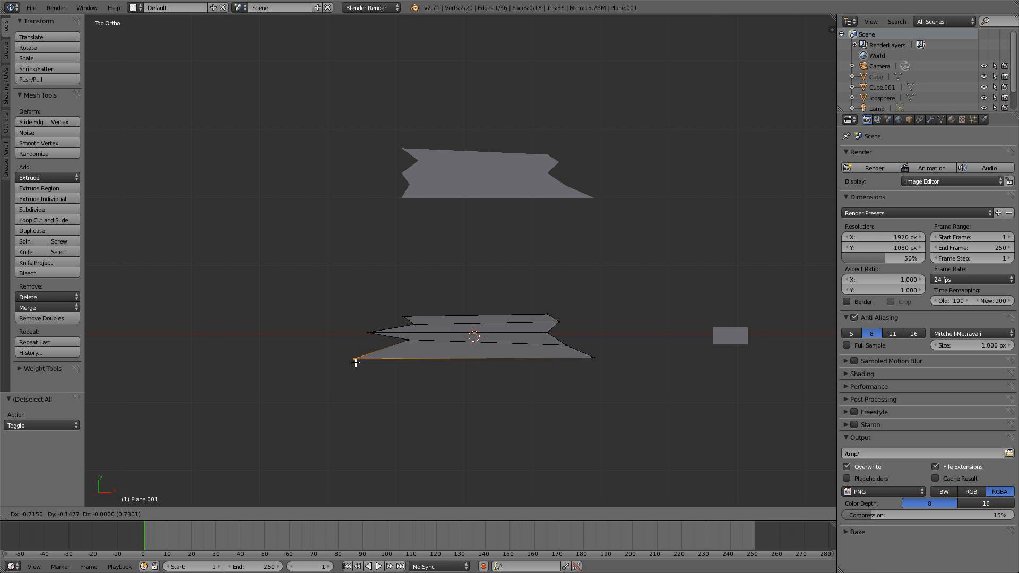
{"action": "left_click", "coordinate": [346, 359]}
{"action": "key", "text": "Tab"}
{"action": "key", "text": "Tab"}
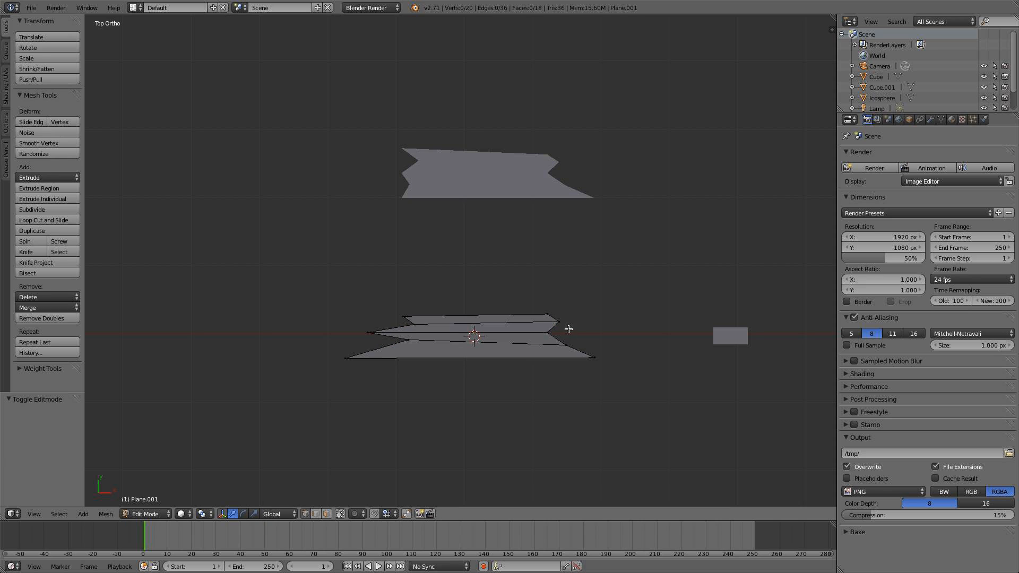
Move the three uppermost vertex pairs of the copy's positive X end outward along X
{"action": "key", "text": "b"}
{"action": "left_click_drag", "start_coordinate": [563, 339], "coordinate": [521, 298]}
{"action": "key", "text": "g"}
{"action": "key", "text": "x"}
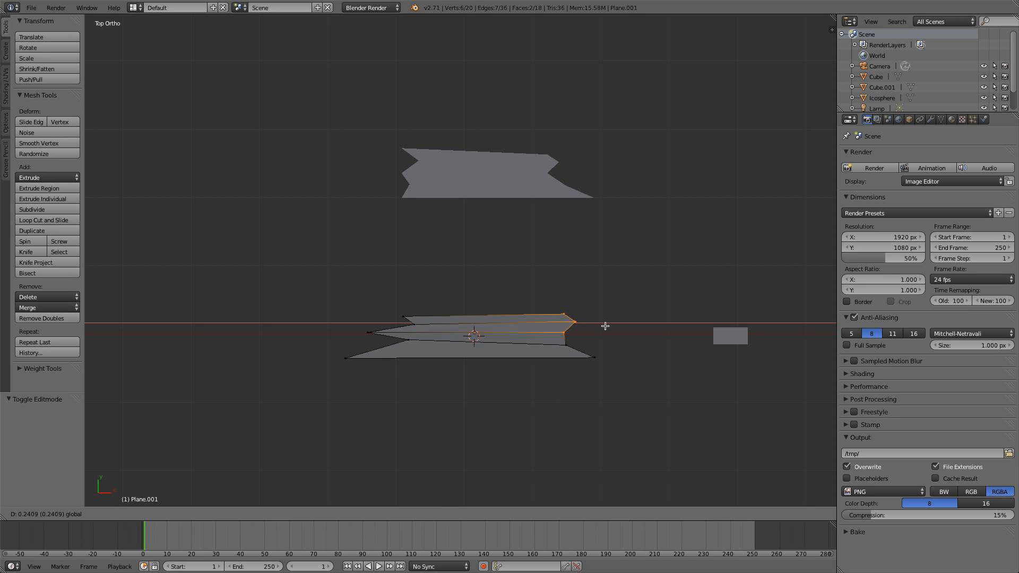
{"action": "left_click", "coordinate": [619, 325]}
{"action": "key", "text": "a"}
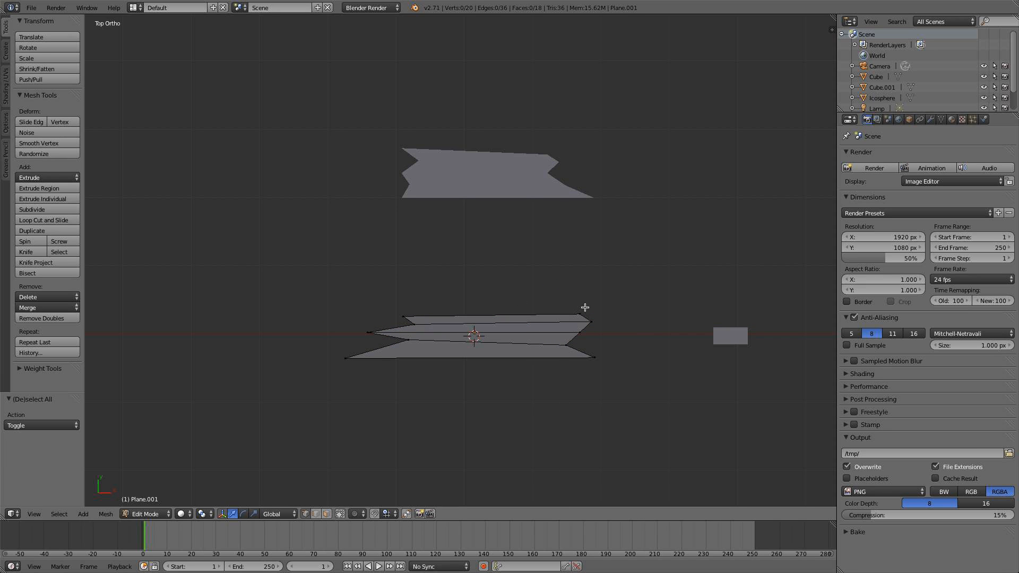
Move the upper corner vertex pair of the copy's positive X end about -0.567 along X and -0.047 along Y
{"action": "right_click", "coordinate": [582, 316]}
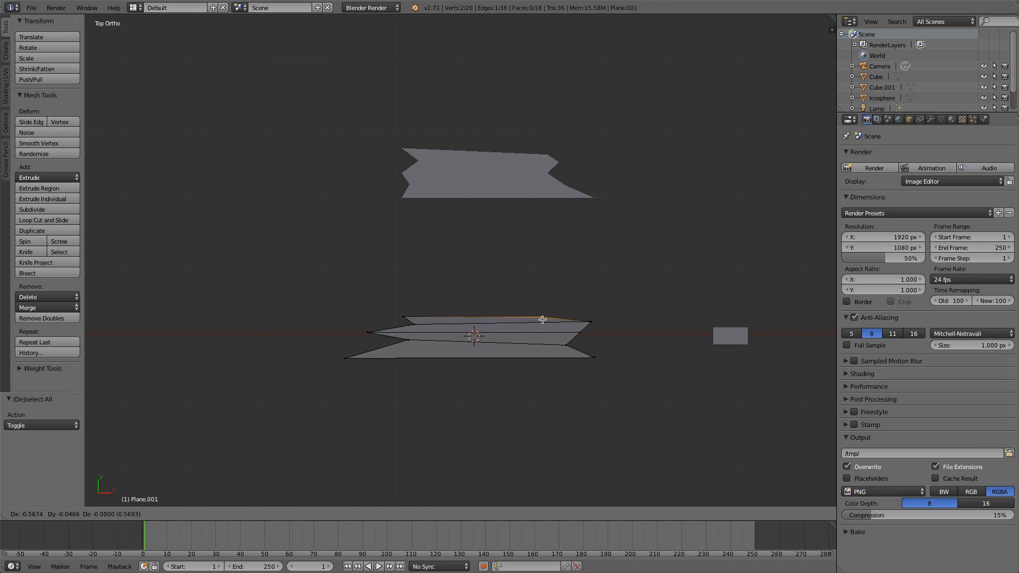
{"action": "key", "text": "Tab"}
{"action": "middle_click_drag", "start_coordinate": [541, 319], "coordinate": [371, 234]}
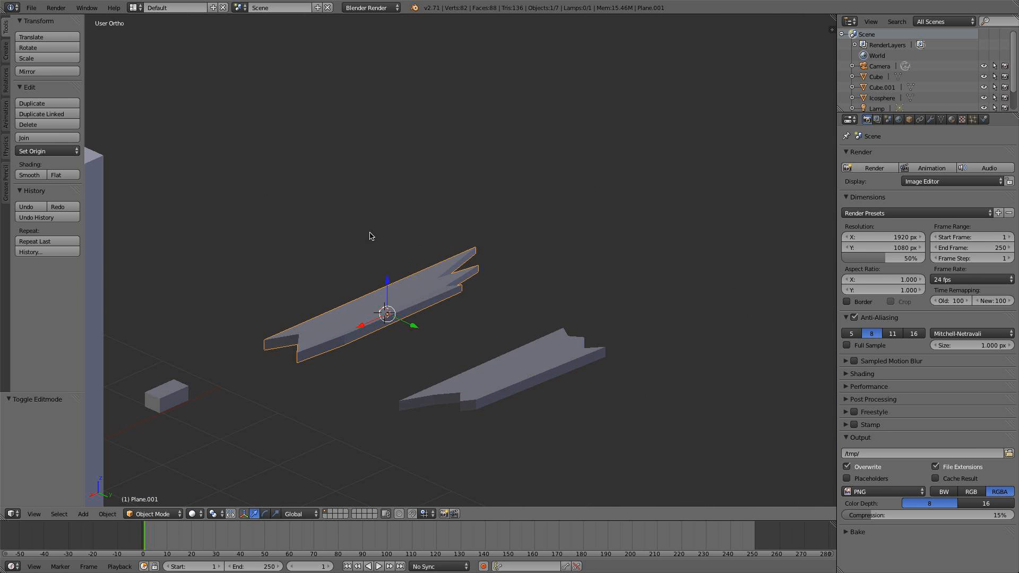
Move the short top-surface edge at the copy's positive X end along Z to make its surface uneven
{"action": "key", "text": "Tab"}
{"action": "right_click", "coordinate": [307, 350]}
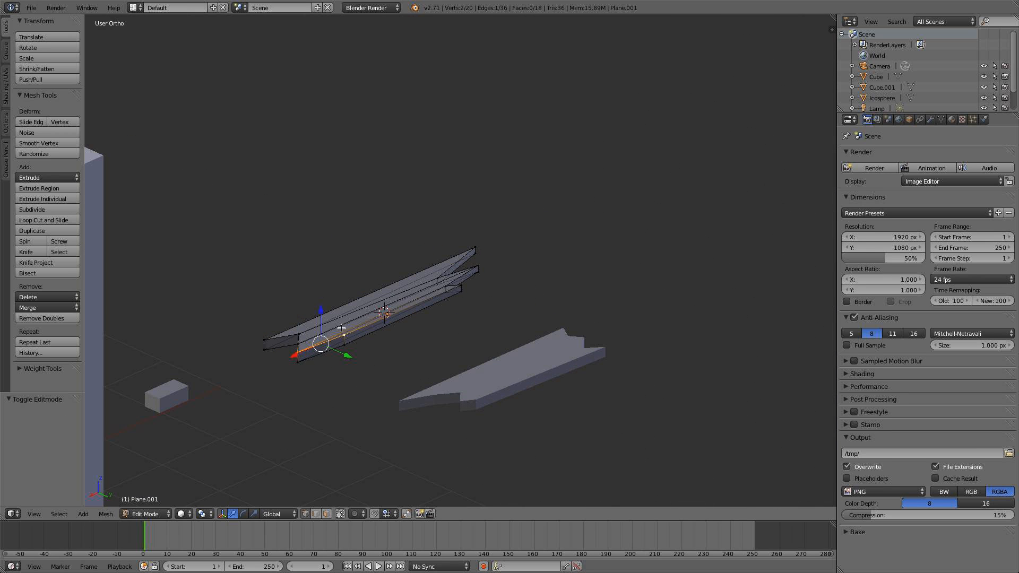
{"action": "key", "text": "g"}
{"action": "key", "text": "z"}
{"action": "left_click", "coordinate": [320, 315]}
{"action": "key", "text": "Tab"}
{"action": "middle_click_drag", "start_coordinate": [320, 315], "coordinate": [560, 354]}
{"action": "key", "text": "Tab"}
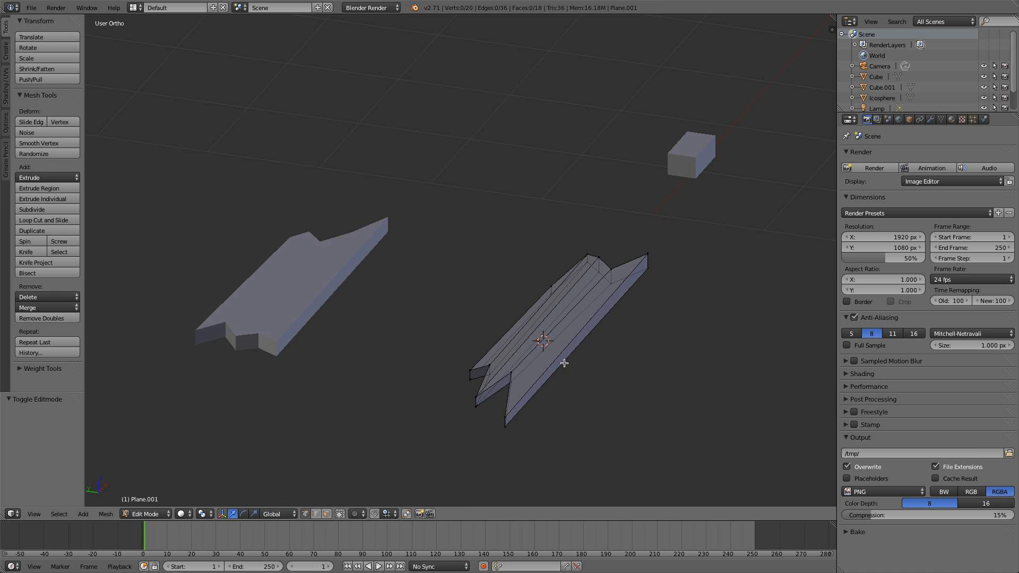
Move the top vertex of the copy's longest negative X splinter 0.228 along X and about -0.044 along Z
{"action": "right_click", "coordinate": [504, 416]}
{"action": "key", "text": "g"}
{"action": "key", "text": "x"}
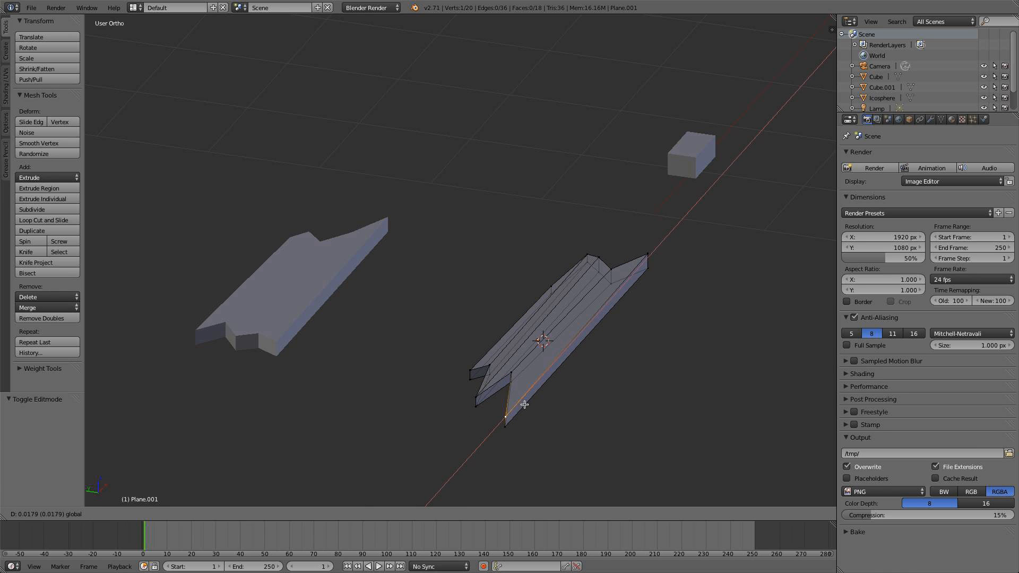
{"action": "left_click", "coordinate": [534, 401]}
{"action": "key", "text": "g"}
{"action": "key", "text": "z"}
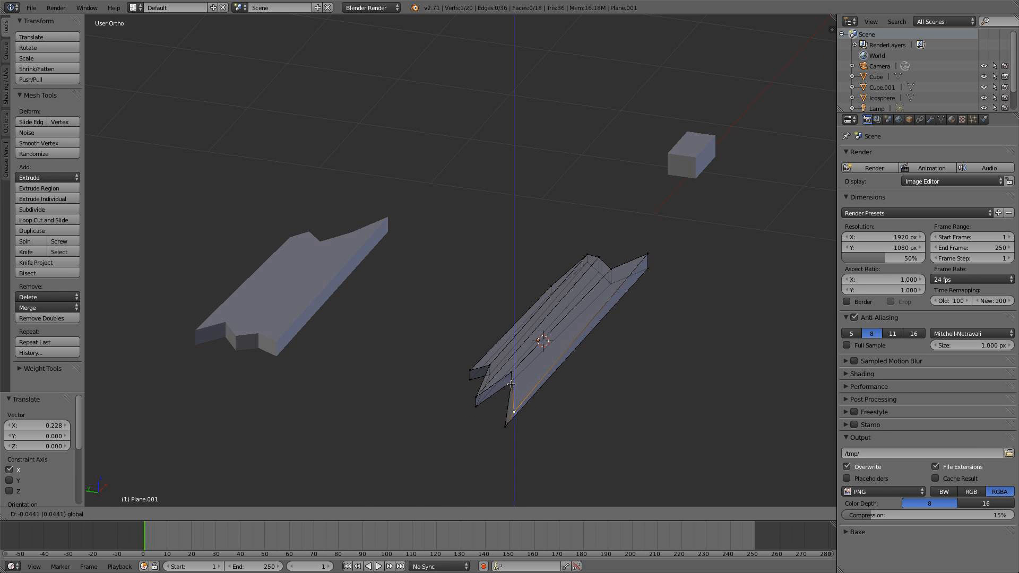
{"action": "left_click", "coordinate": [510, 383]}
{"action": "middle_click_drag", "start_coordinate": [510, 384], "coordinate": [447, 388]}
{"action": "key", "text": "a"}
{"action": "key", "text": "Tab"}
Scale up the small block beside the planks uniformly
{"action": "scroll", "coordinate": [487, 357], "scroll_direction": "down", "scroll_amount": 2}
{"action": "scroll", "coordinate": [592, 290], "scroll_direction": "down", "scroll_amount": 2}
{"action": "middle_click_drag", "start_coordinate": [593, 293], "coordinate": [276, 313]}
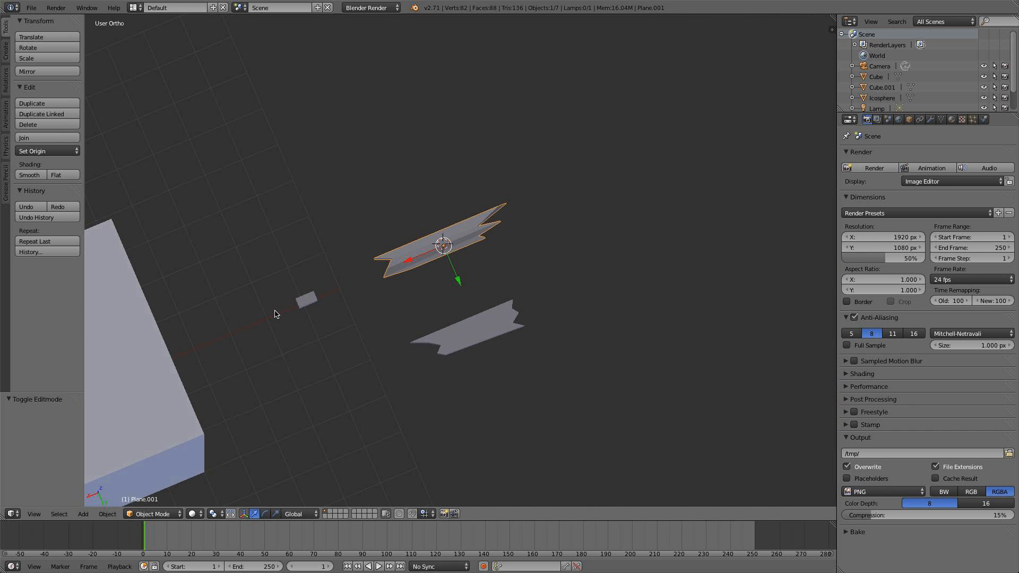
{"action": "key", "text": "KP_7"}
{"action": "right_click", "coordinate": [623, 296]}
{"action": "key", "text": "Tab"}
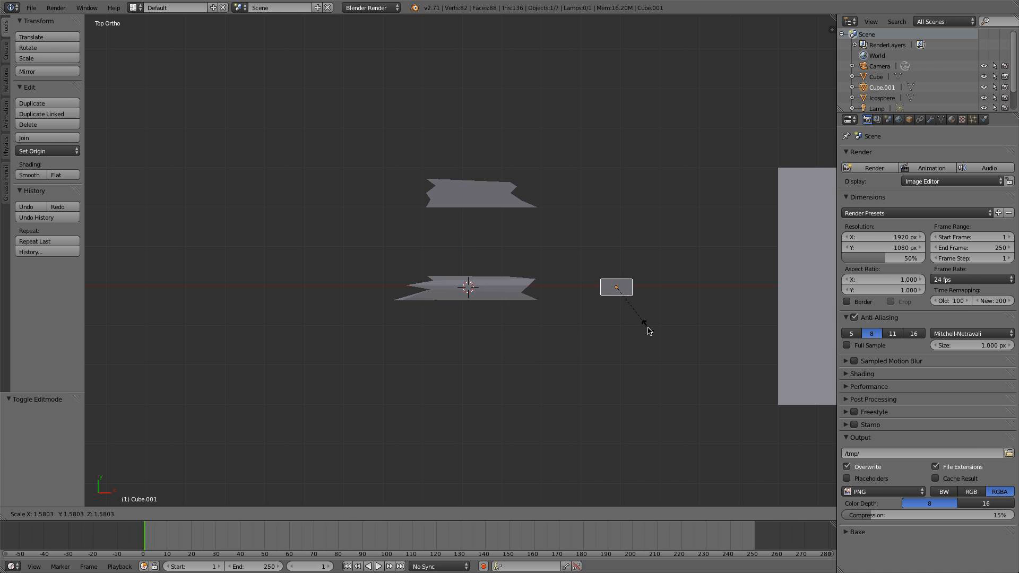
{"action": "key", "text": "Tab"}
Group the small block and both planks, and name the group "rubble"
{"action": "key", "text": "a"}
{"action": "key", "text": "b"}
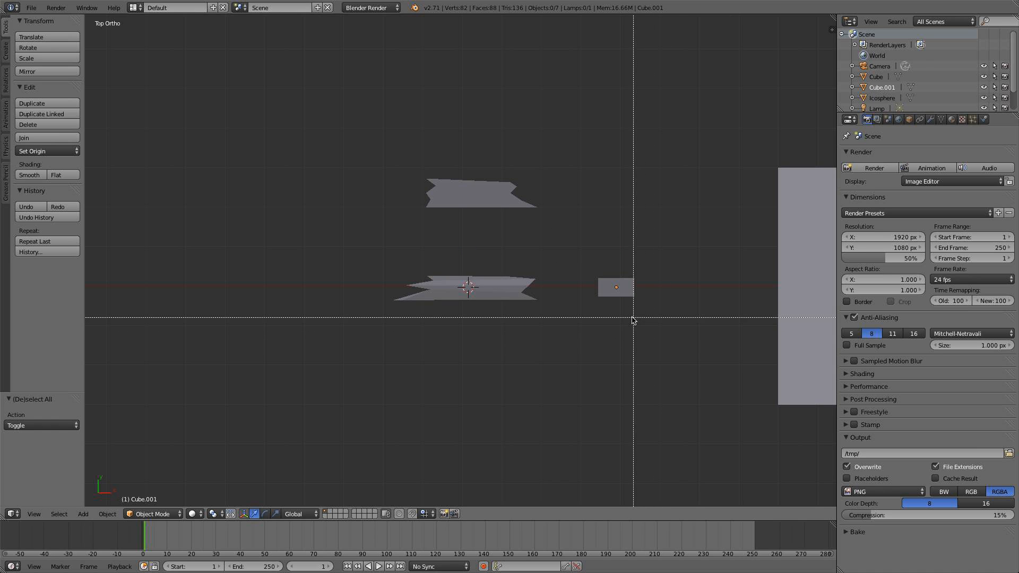
{"action": "left_click_drag", "start_coordinate": [632, 317], "coordinate": [437, 169]}
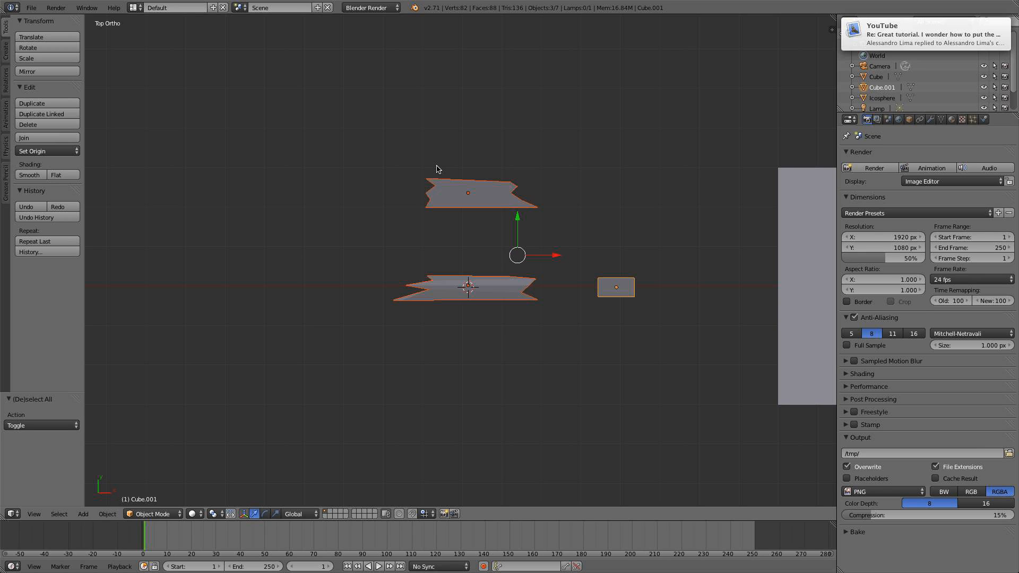
{"action": "key", "text": "ctrl+g"}
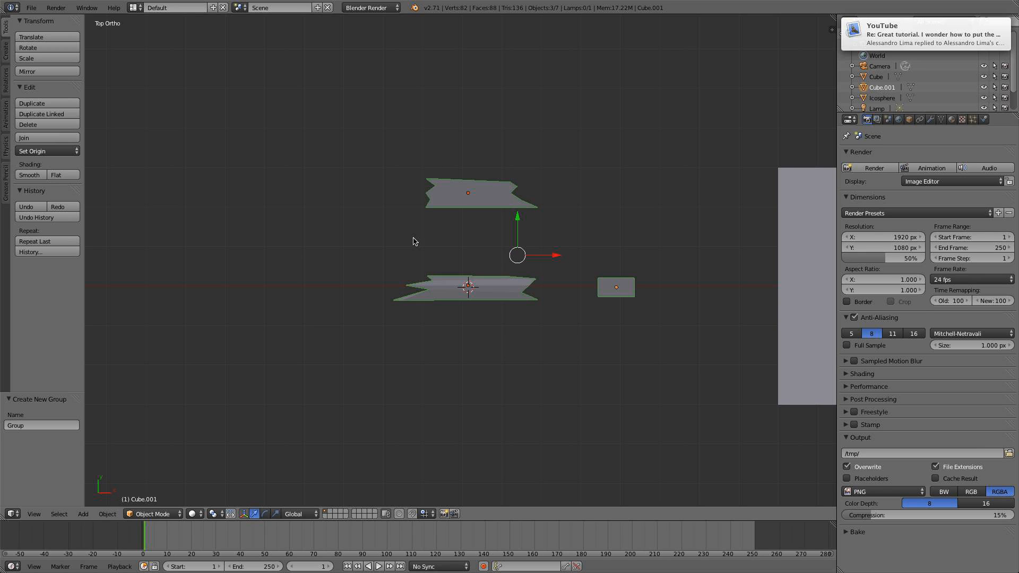
{"action": "left_click", "coordinate": [45, 426]}
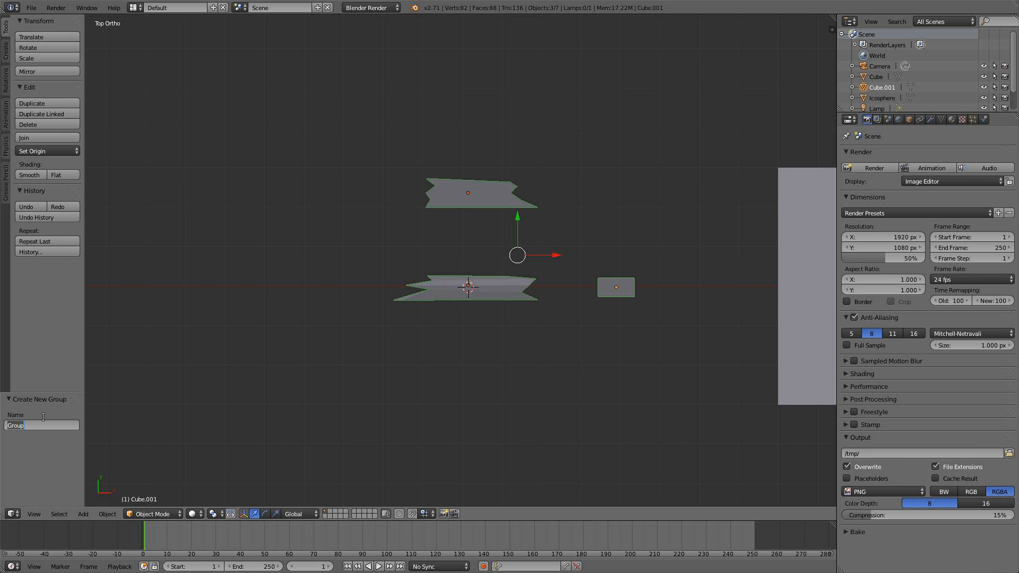
{"action": "type", "text": "rubble"}
{"action": "middle_click_drag", "start_coordinate": [625, 317], "coordinate": [526, 280], "text": "shift"}
{"action": "key", "text": "a"}
Select each plank and the small block in turn to check that they belong to the group
{"action": "scroll", "coordinate": [530, 286], "scroll_direction": "down", "scroll_amount": 3}
{"action": "right_click", "coordinate": [442, 255]}
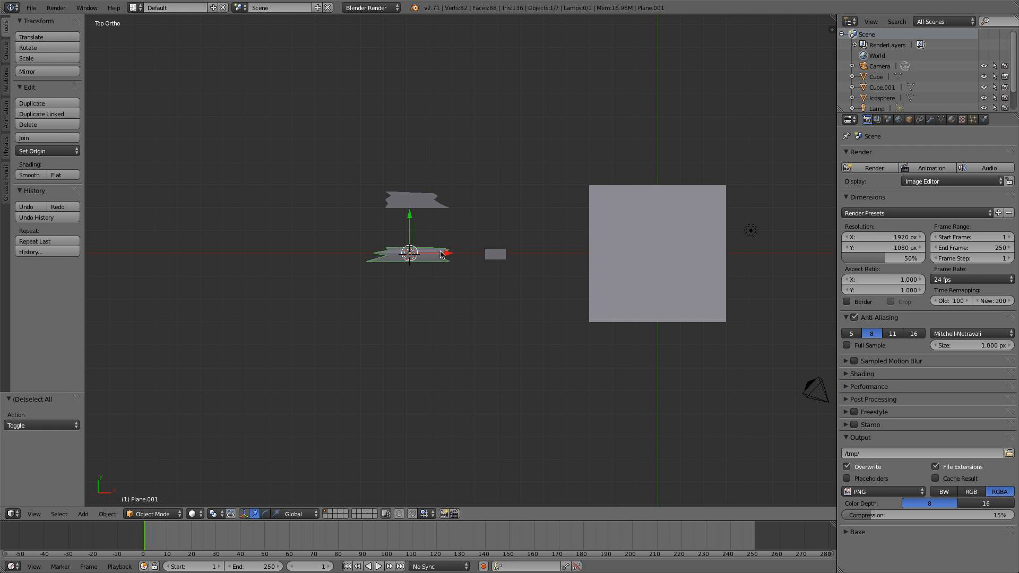
{"action": "scroll", "coordinate": [442, 255], "scroll_direction": "up", "scroll_amount": 3}
{"action": "right_click", "coordinate": [396, 141]}
{"action": "right_click", "coordinate": [504, 250]}
Show the scene in wireframe from the front, with the half-dome inside the cube container in view
{"action": "middle_click_drag", "start_coordinate": [588, 283], "coordinate": [253, 182], "text": "shift"}
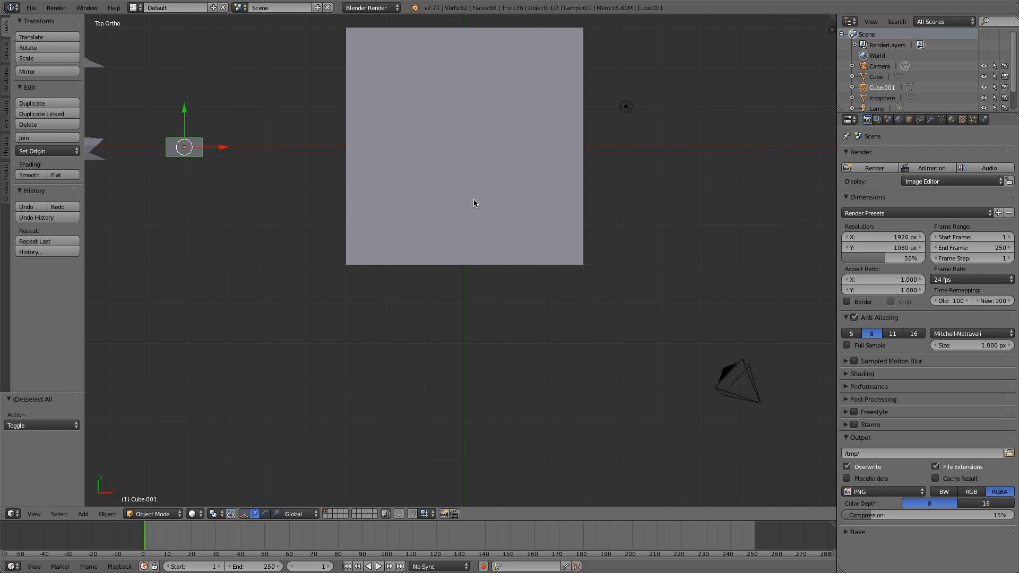
{"action": "key", "text": "KP_1"}
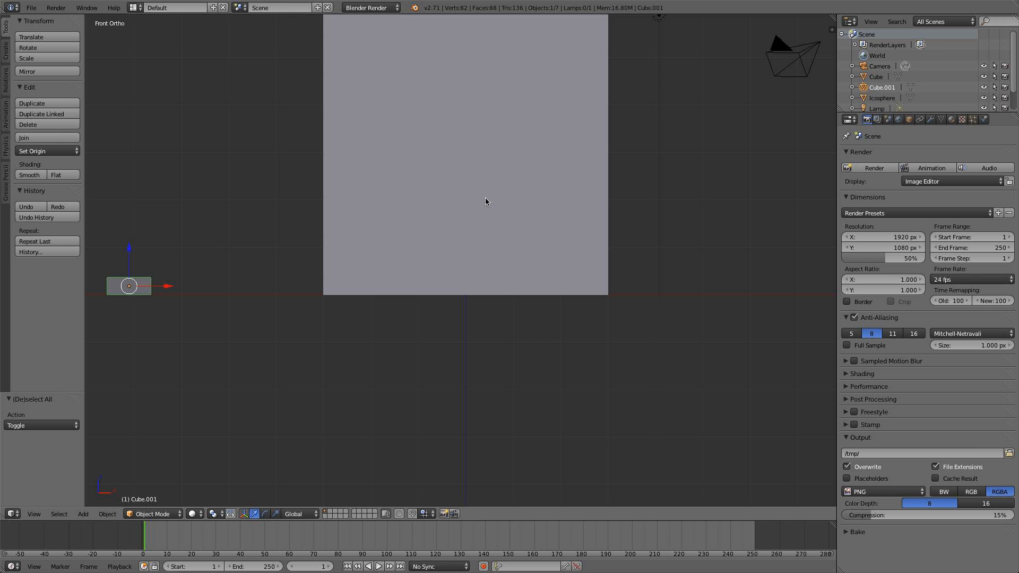
{"action": "scroll", "coordinate": [480, 268], "scroll_direction": "up", "scroll_amount": 1}
{"action": "key", "text": "z"}
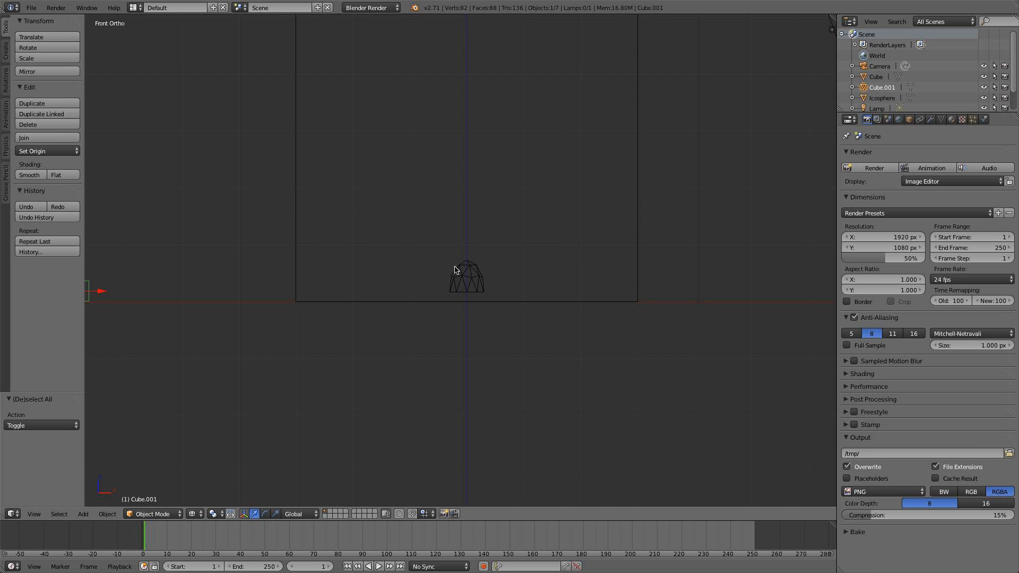
Add a new particle system to the half-dome inside the cube container
{"action": "right_click", "coordinate": [483, 279]}
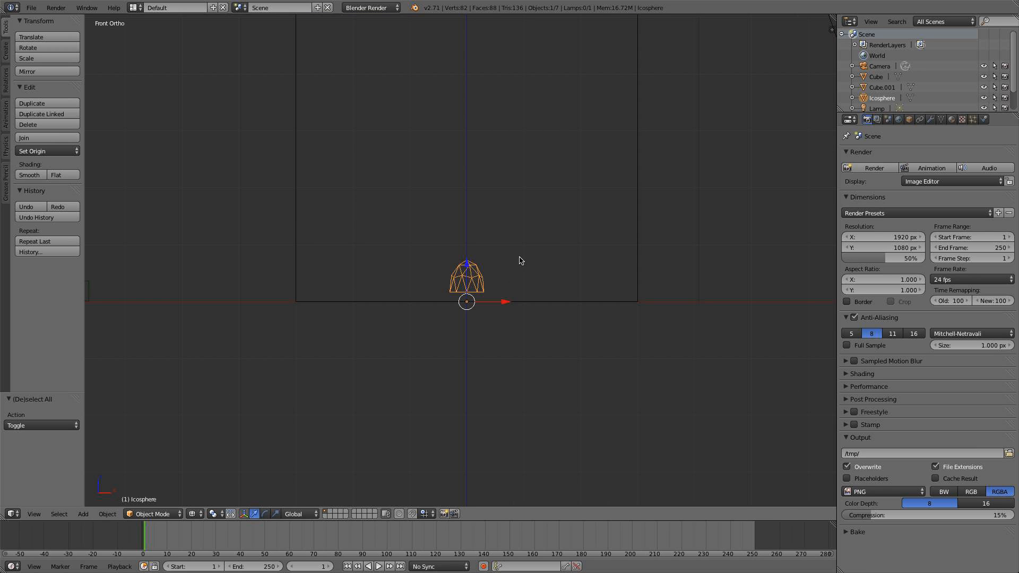
{"action": "middle_click_drag", "start_coordinate": [521, 258], "coordinate": [526, 289], "text": "shift"}
{"action": "left_click", "coordinate": [973, 120]}
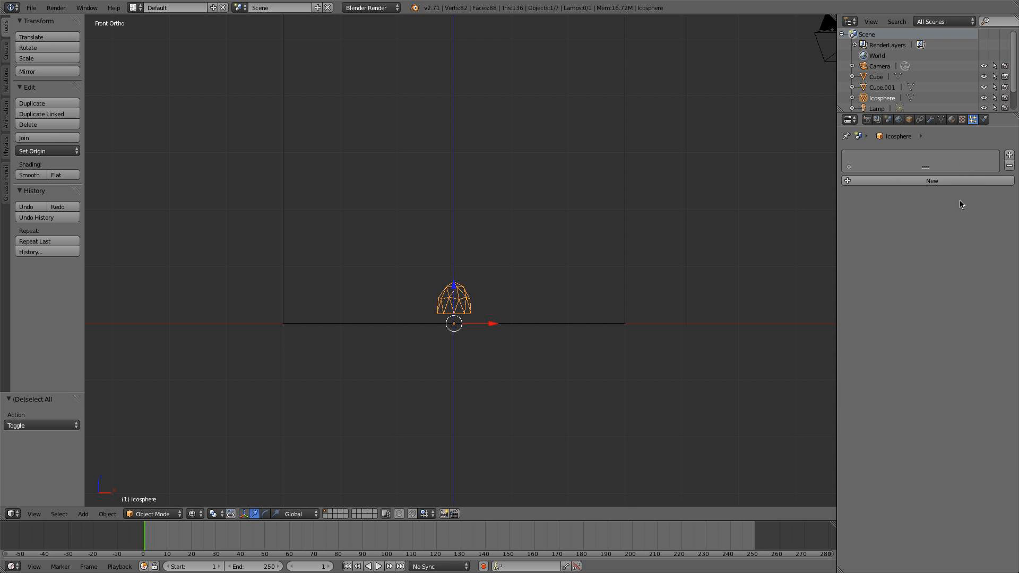
{"action": "left_click", "coordinate": [955, 182]}
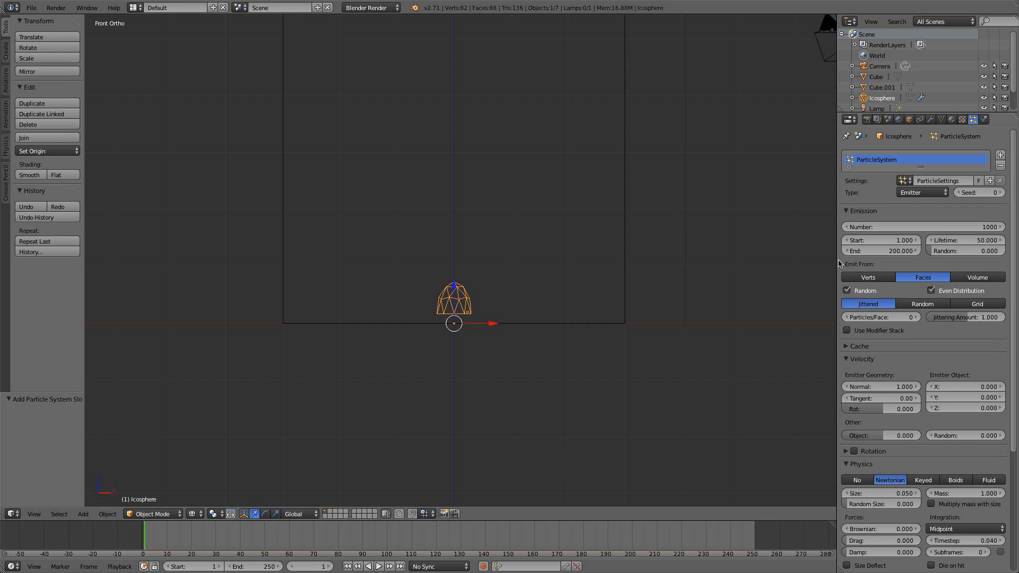
{"action": "left_click_drag", "start_coordinate": [839, 264], "coordinate": [787, 262]}
{"action": "middle_click_drag", "start_coordinate": [626, 250], "coordinate": [658, 307], "text": "shift"}
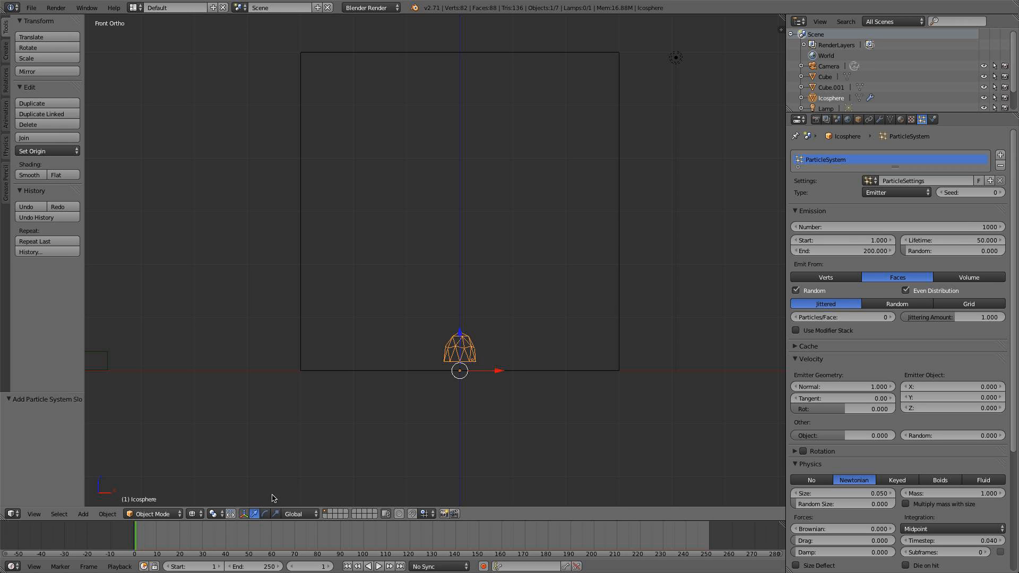
Set the half-dome's particle emission to end at frame 6 with a total number of 55 particles
{"action": "left_click_drag", "start_coordinate": [178, 536], "coordinate": [141, 538]}
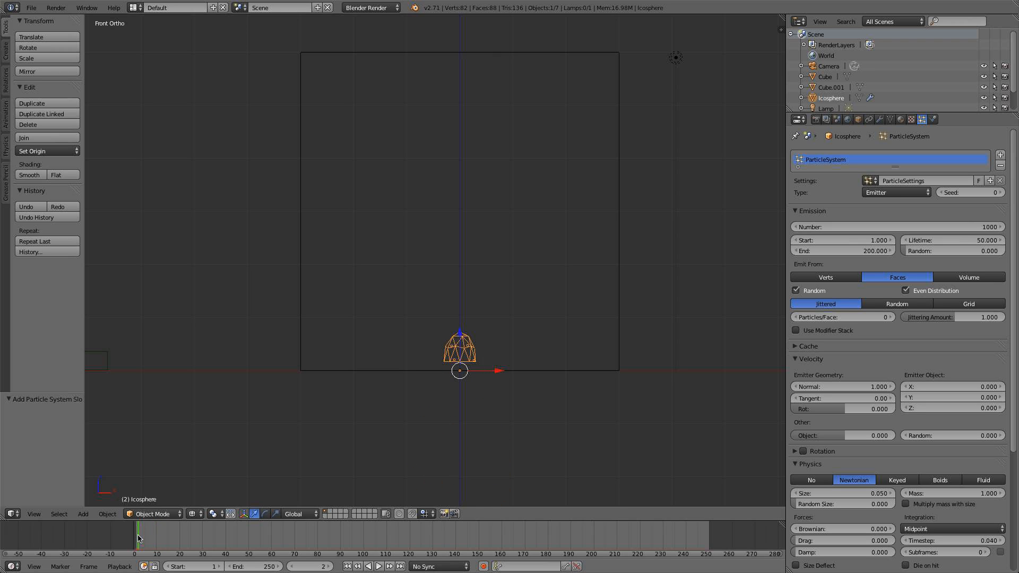
{"action": "left_click", "coordinate": [349, 567]}
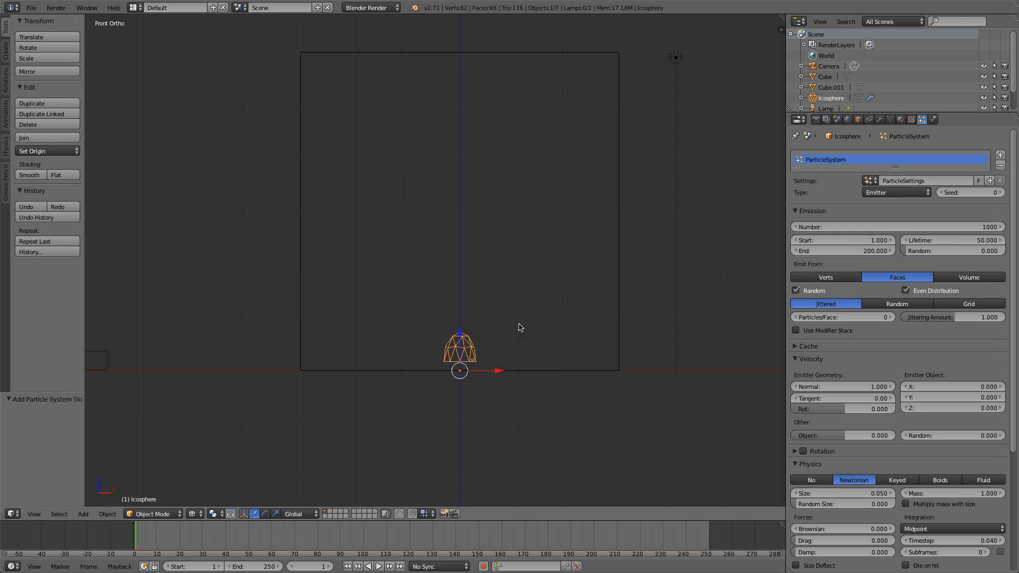
{"action": "left_click", "coordinate": [849, 251]}
{"action": "type", "text": "6"}
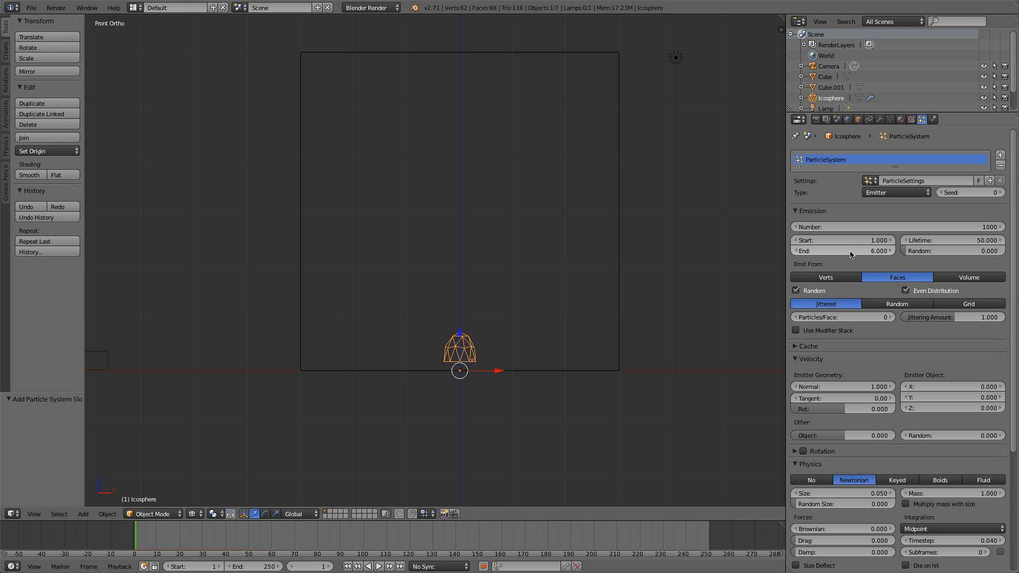
{"action": "key", "text": "Return"}
{"action": "left_click", "coordinate": [867, 227]}
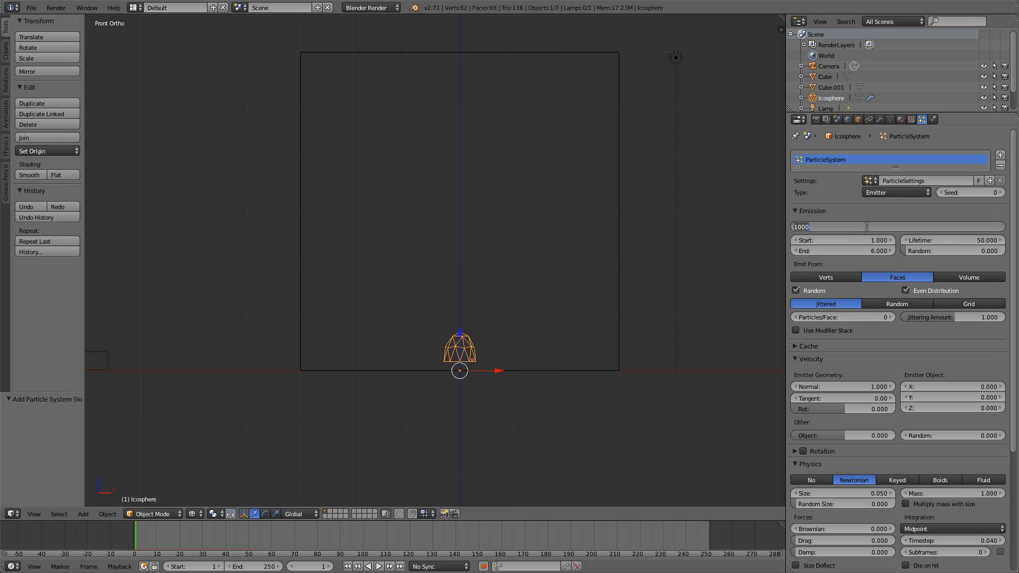
{"action": "type", "text": "55"}
{"action": "key", "text": "Return"}
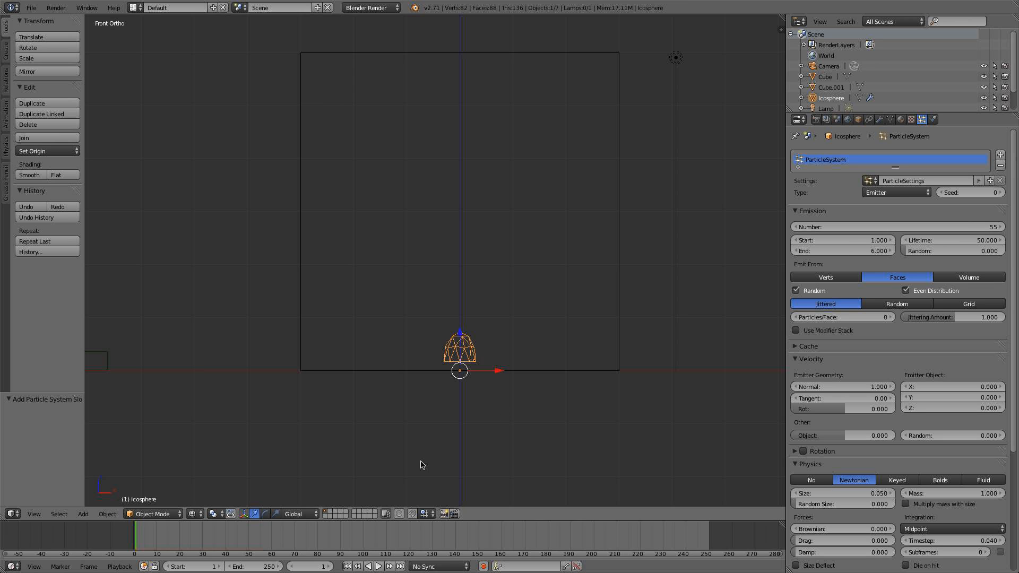
Set the particles' normal velocity to 6 and play the animation from the first frame to preview the burst
{"action": "scroll", "coordinate": [835, 427], "scroll_direction": "down", "scroll_amount": 3}
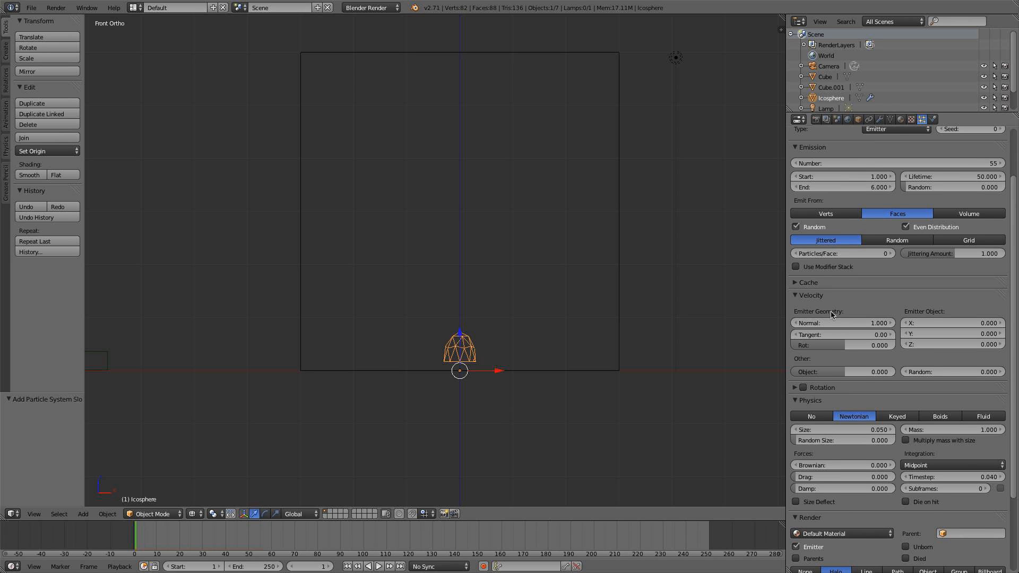
{"action": "left_click", "coordinate": [841, 325]}
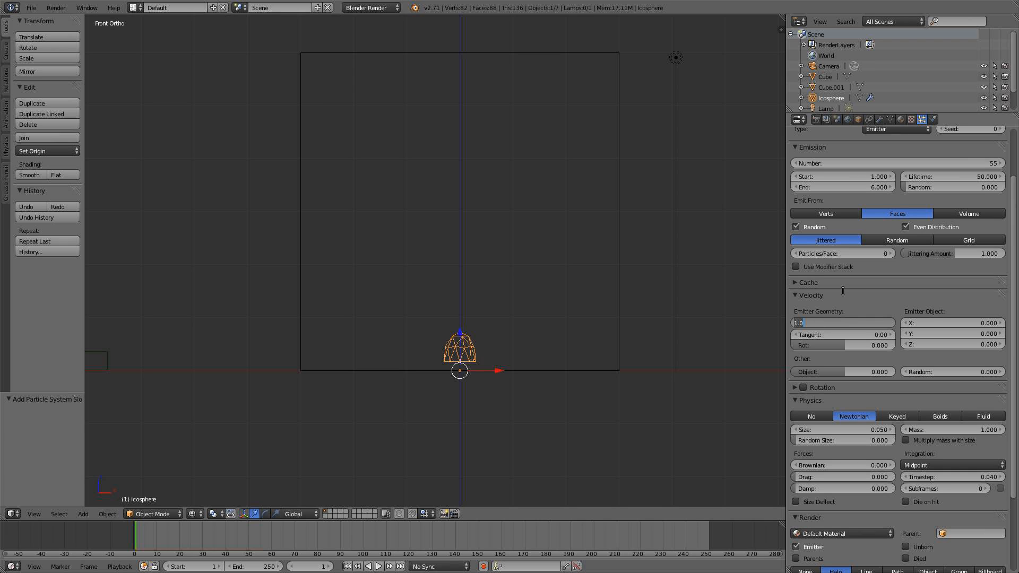
{"action": "type", "text": "6"}
{"action": "key", "text": "Return"}
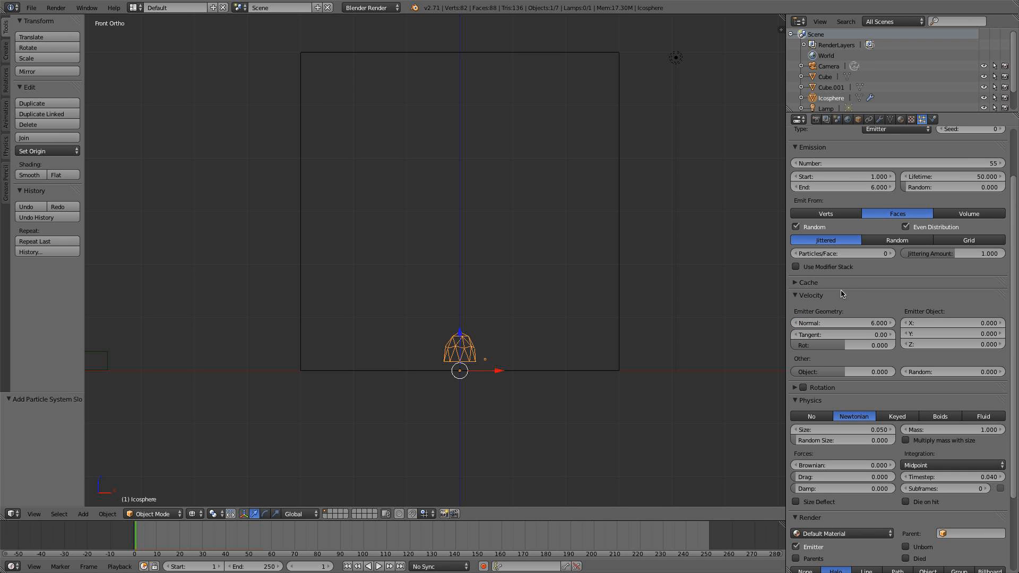
{"action": "left_click", "coordinate": [379, 567]}
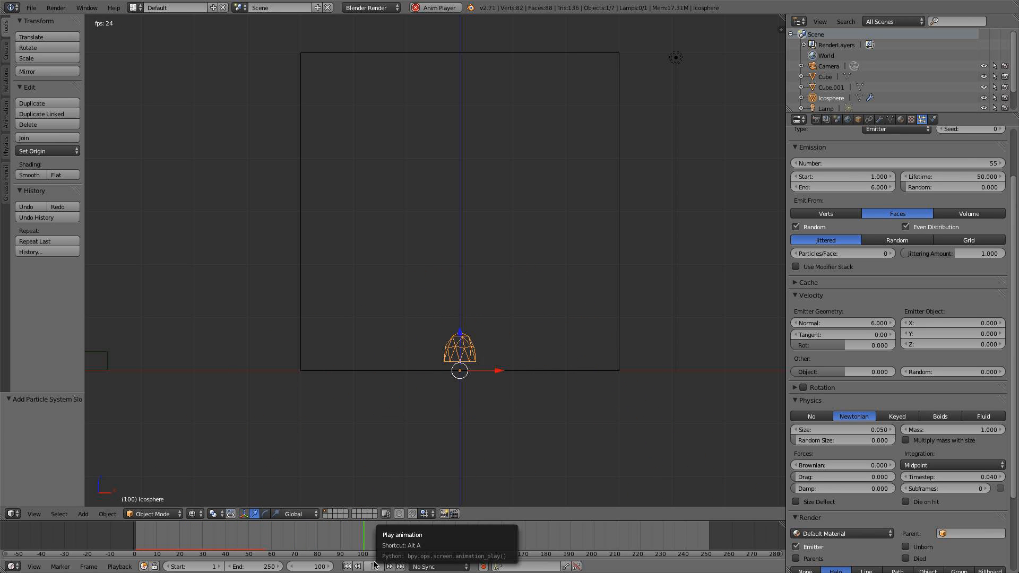
{"action": "left_click", "coordinate": [348, 567]}
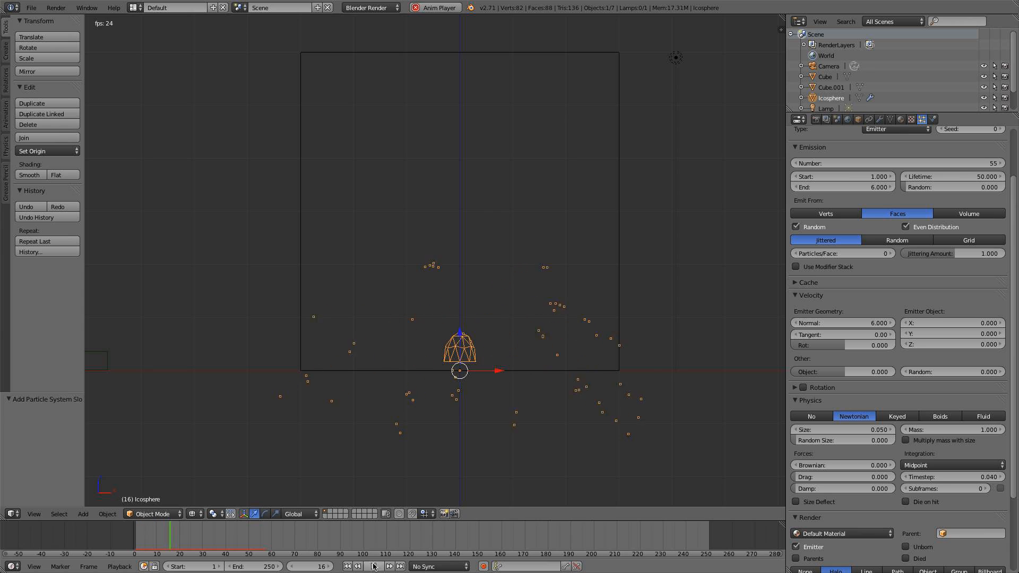
{"action": "left_click", "coordinate": [371, 567]}
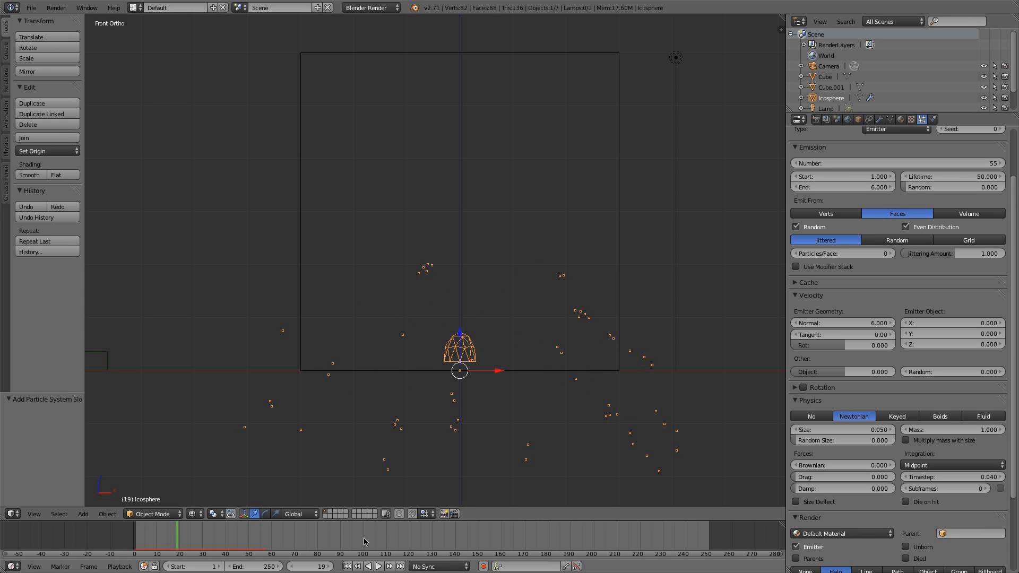
Set the animation's end frame to 50 and fit the shortened frame range in the timeline
{"action": "left_click", "coordinate": [257, 567]}
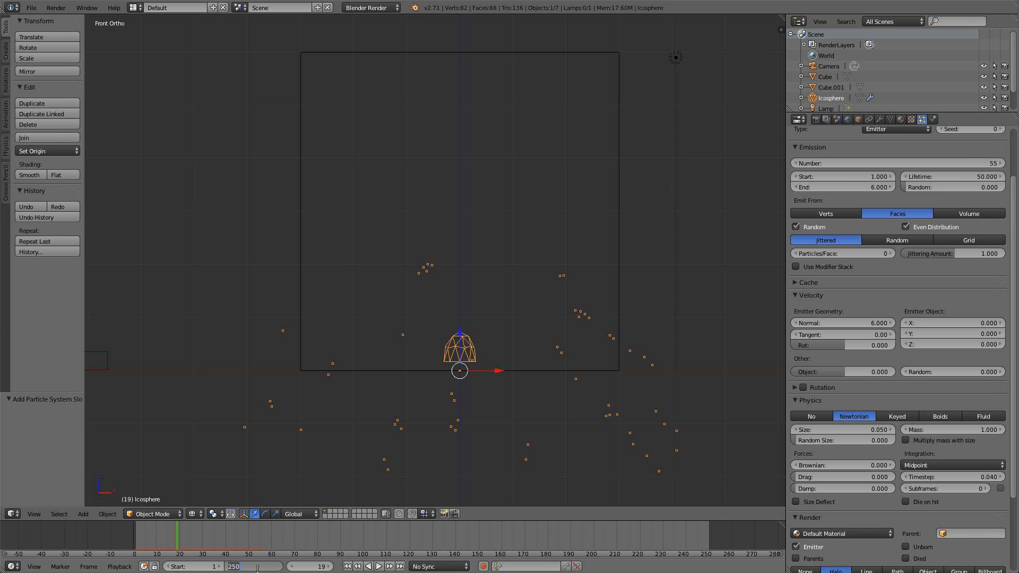
{"action": "type", "text": "50"}
{"action": "key", "text": "Return"}
{"action": "scroll", "coordinate": [260, 545], "scroll_direction": "up", "scroll_amount": 3}
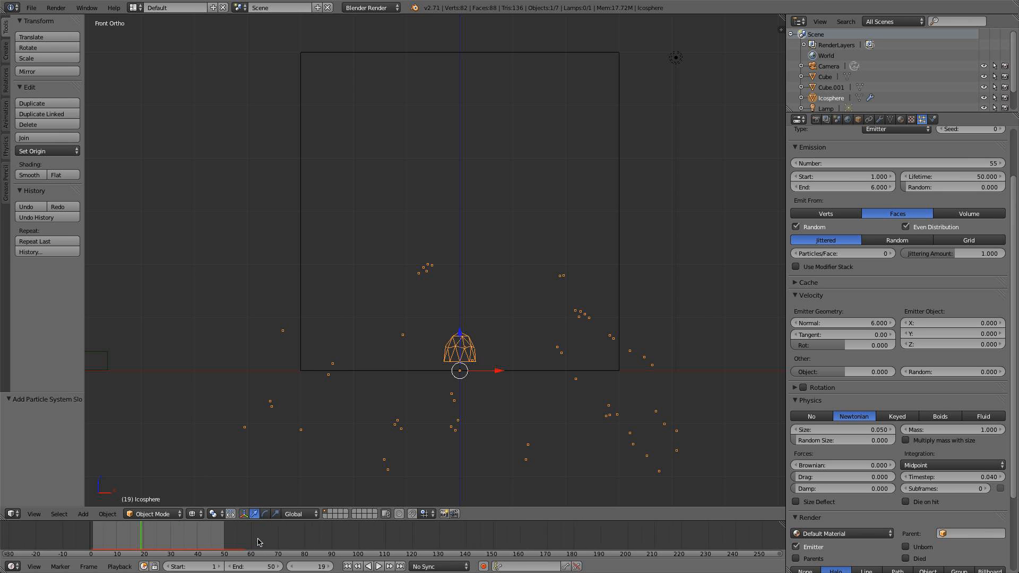
{"action": "middle_click_drag", "start_coordinate": [260, 545], "coordinate": [517, 546]}
{"action": "scroll", "coordinate": [517, 546], "scroll_direction": "up", "scroll_amount": 6}
{"action": "scroll", "coordinate": [518, 542], "scroll_direction": "up", "scroll_amount": 3}
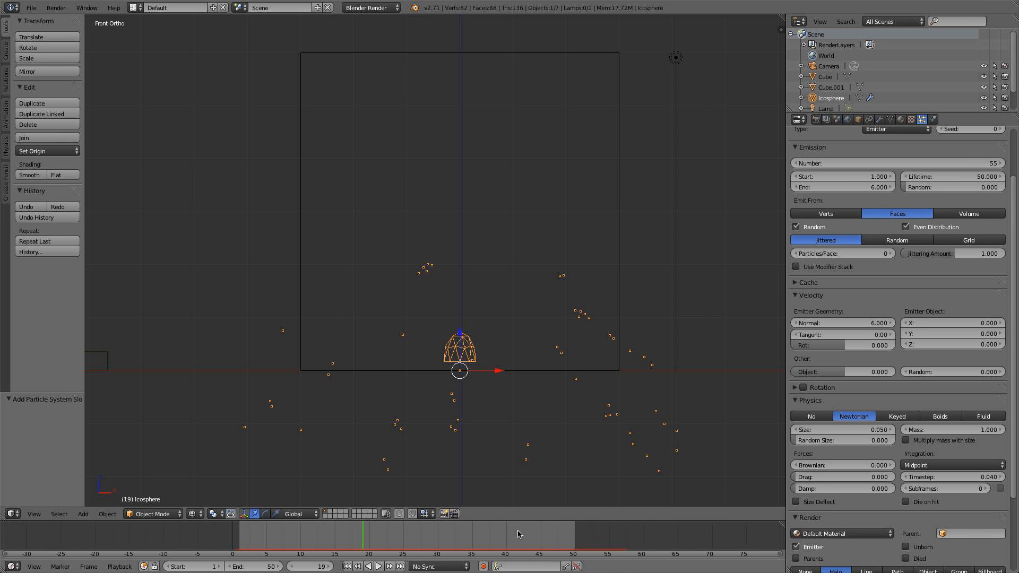
{"action": "scroll", "coordinate": [526, 546], "scroll_direction": "up", "scroll_amount": 2}
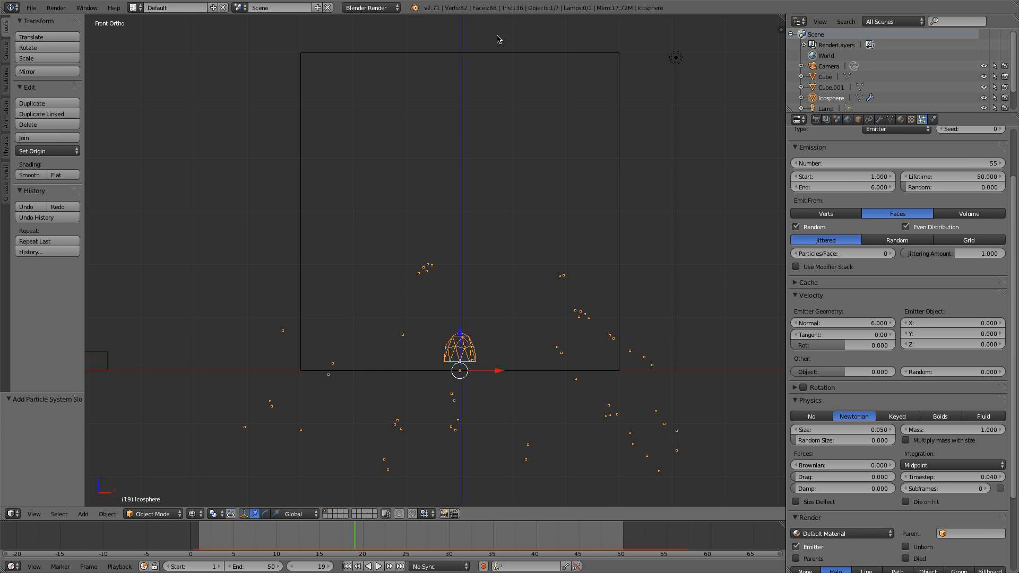
Try an emitter object Z velocity of -5 and play the animation from the first frame
{"action": "left_click", "coordinate": [919, 343]}
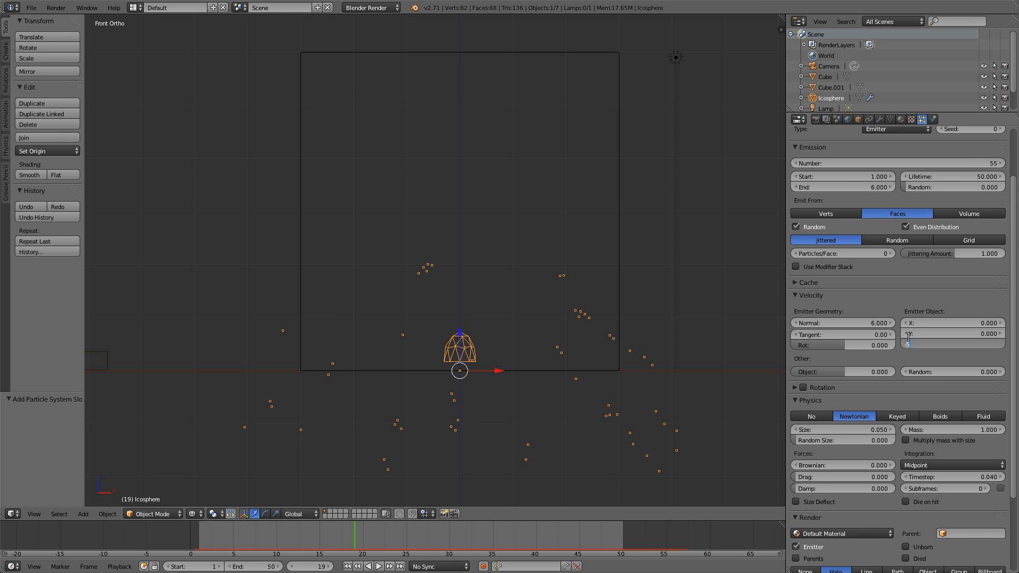
{"action": "type", "text": "-5"}
{"action": "key", "text": "Return"}
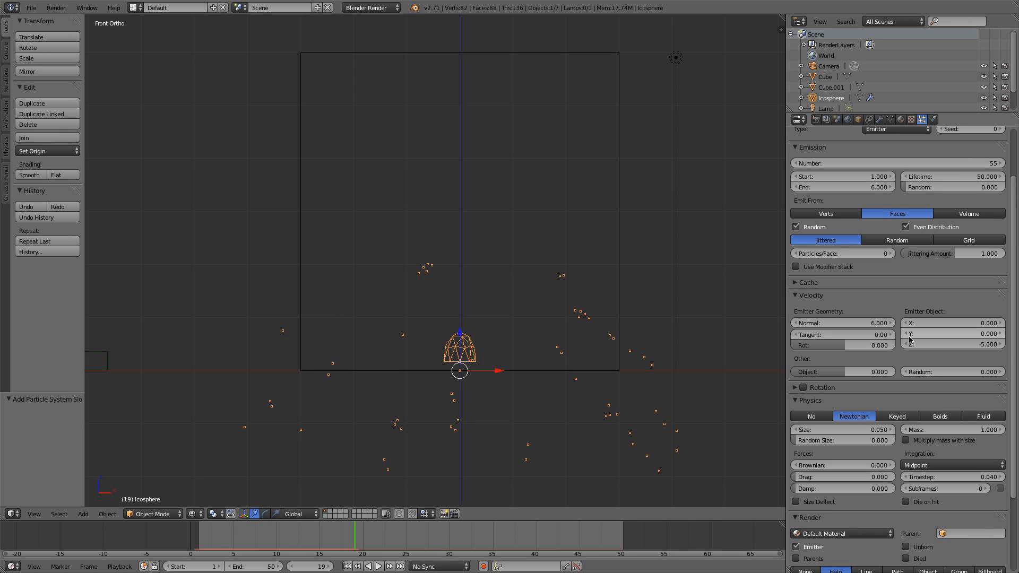
{"action": "left_click", "coordinate": [347, 566]}
{"action": "left_click", "coordinate": [379, 567]}
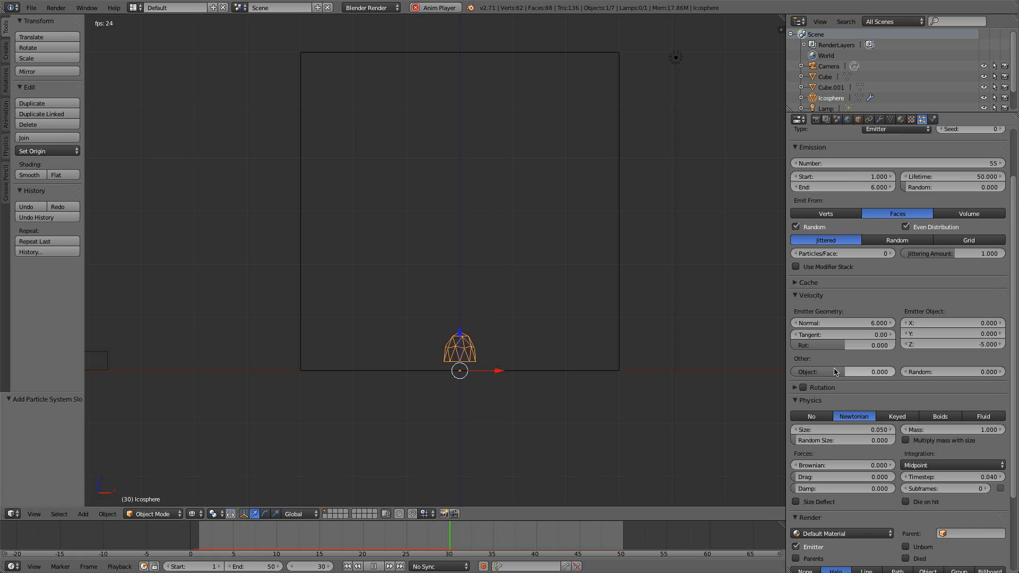
Try an emitter object Z velocity of 5 while the animation plays
{"action": "left_click", "coordinate": [968, 343]}
{"action": "type", "text": "5"}
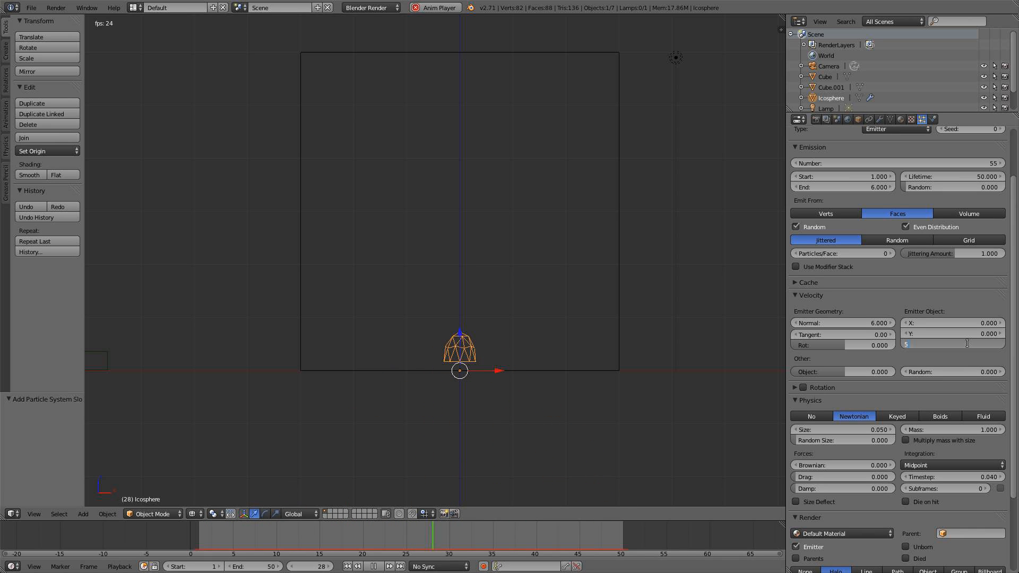
{"action": "key", "text": "Return"}
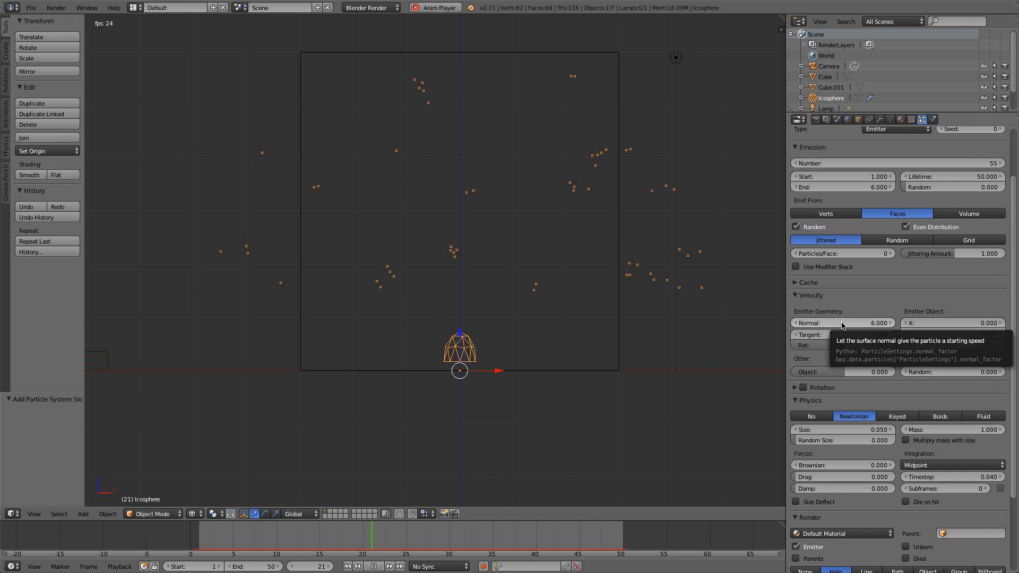
Set the particles' emitter object Z velocity to 4 and their normal velocity to 5
{"action": "left_click", "coordinate": [981, 341]}
{"action": "type", "text": "4"}
{"action": "key", "text": "Return"}
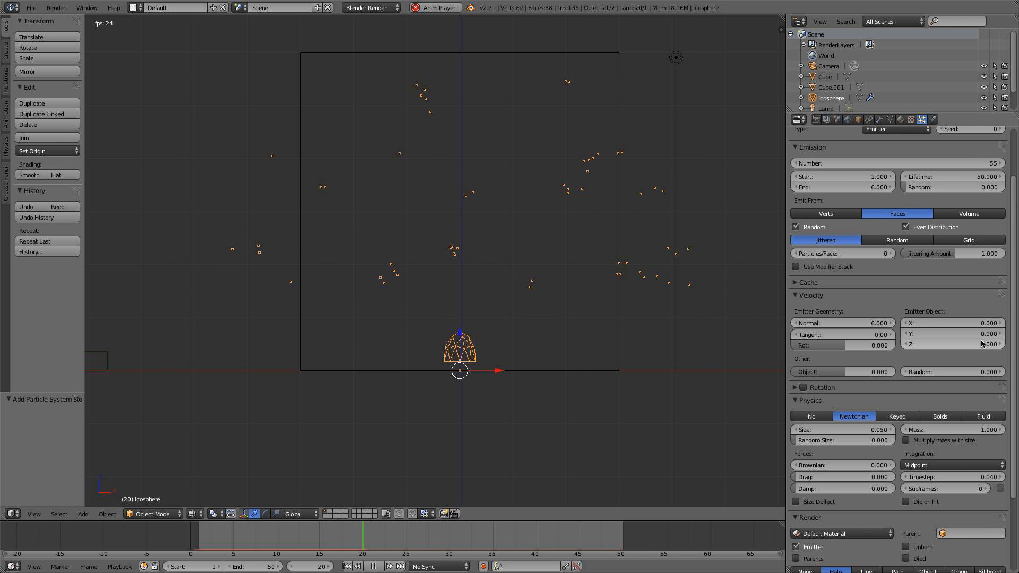
{"action": "left_click", "coordinate": [869, 322]}
{"action": "type", "text": "5"}
{"action": "key", "text": "Return"}
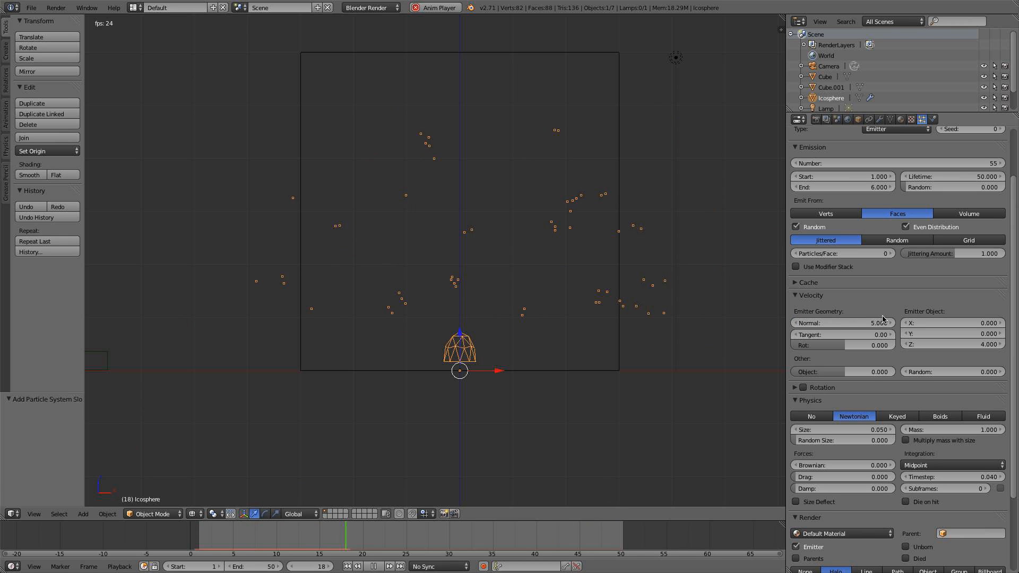
Set the particles' Brownian force to 6
{"action": "scroll", "coordinate": [883, 319], "scroll_direction": "down", "scroll_amount": 3}
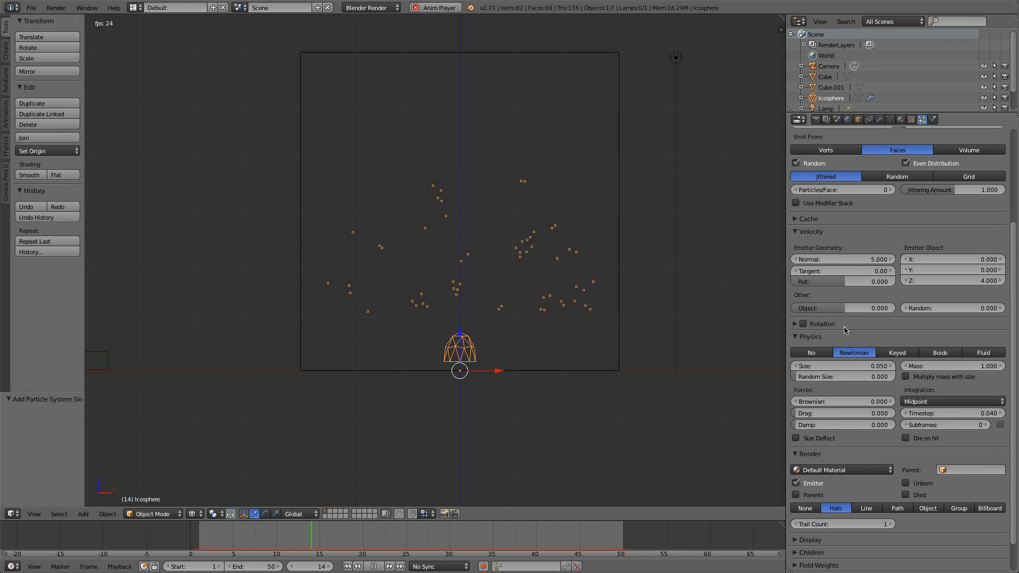
{"action": "left_click", "coordinate": [824, 401]}
{"action": "type", "text": "6"}
{"action": "key", "text": "Return"}
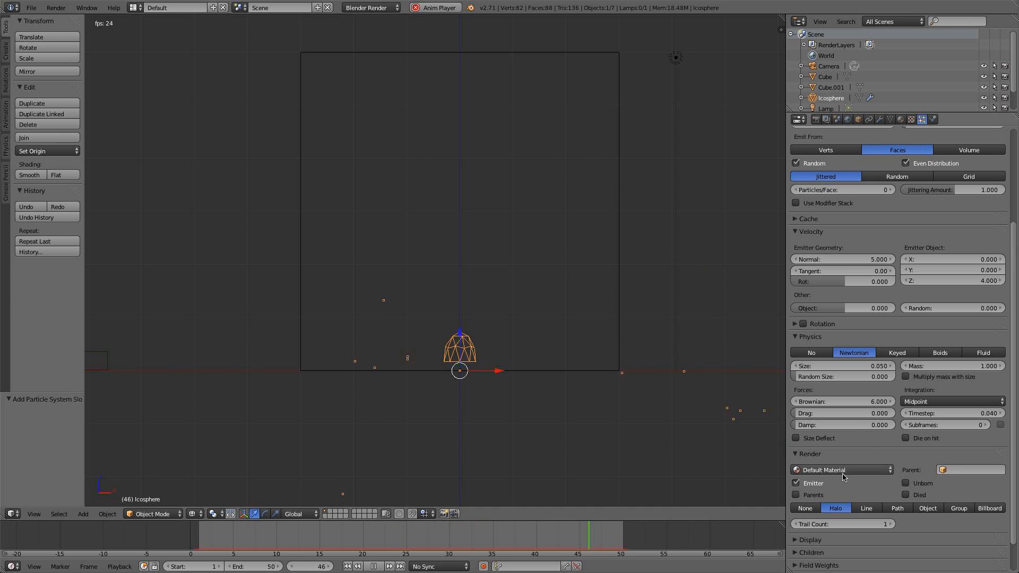
Render the particles as a group, using "rubble" as the dupli group
{"action": "left_click", "coordinate": [956, 509]}
{"action": "left_click", "coordinate": [947, 520]}
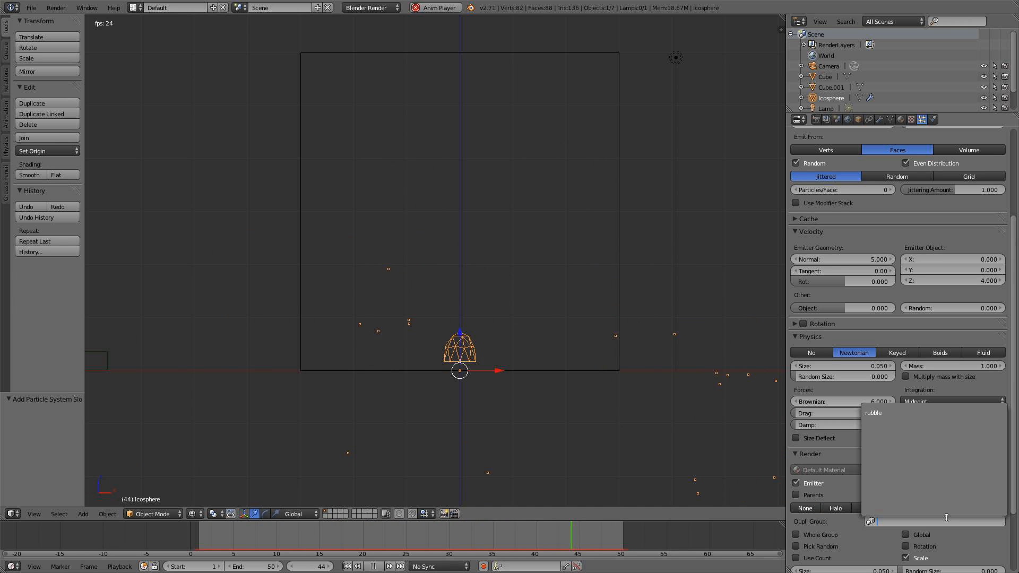
{"action": "left_click", "coordinate": [891, 413]}
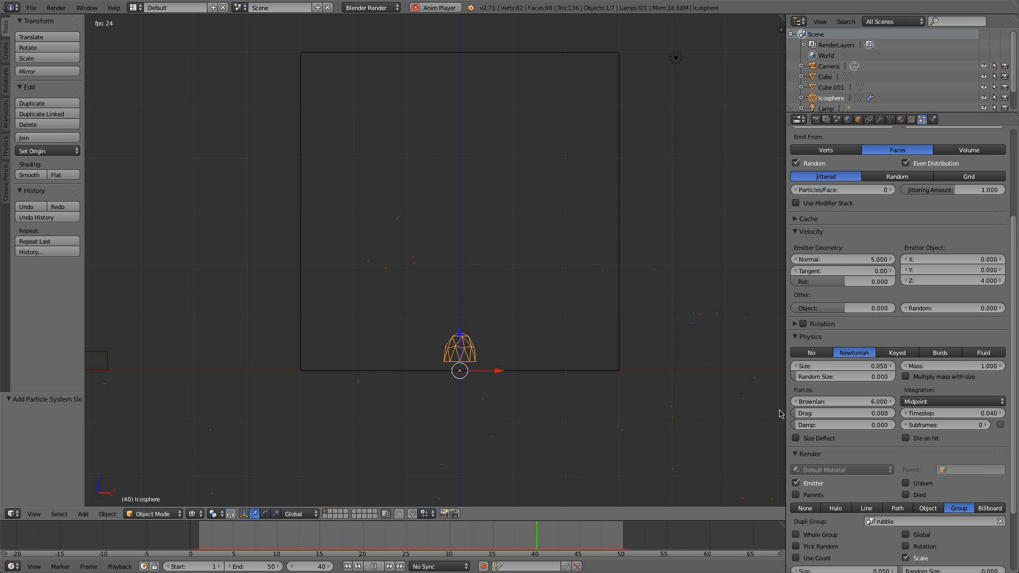
Increase the rubble particles' size to 0.240 and inspect the scattered pieces in perspective around the cube container
{"action": "scroll", "coordinate": [849, 415], "scroll_direction": "down", "scroll_amount": 3}
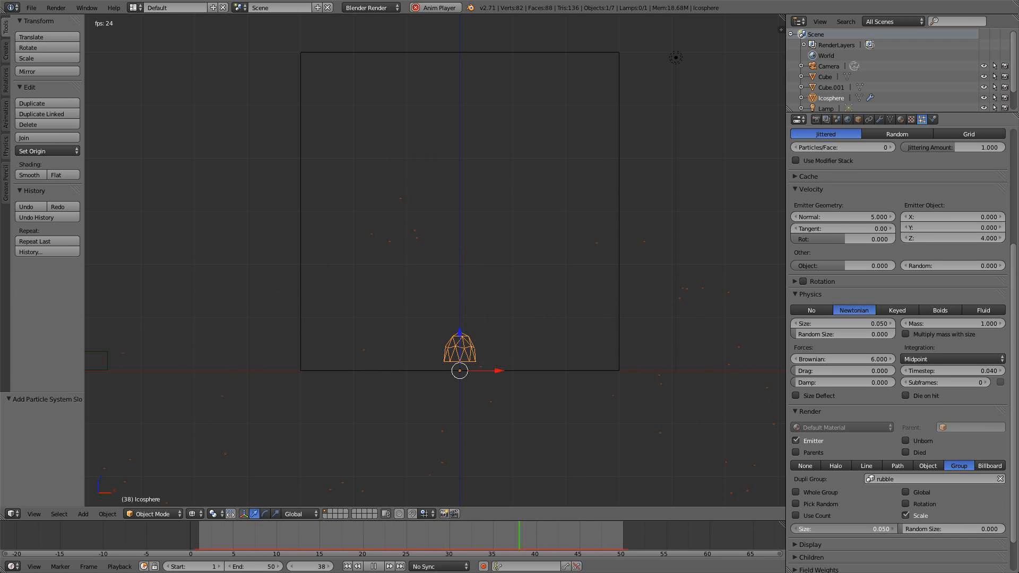
{"action": "left_click_drag", "start_coordinate": [844, 529], "coordinate": [866, 530]}
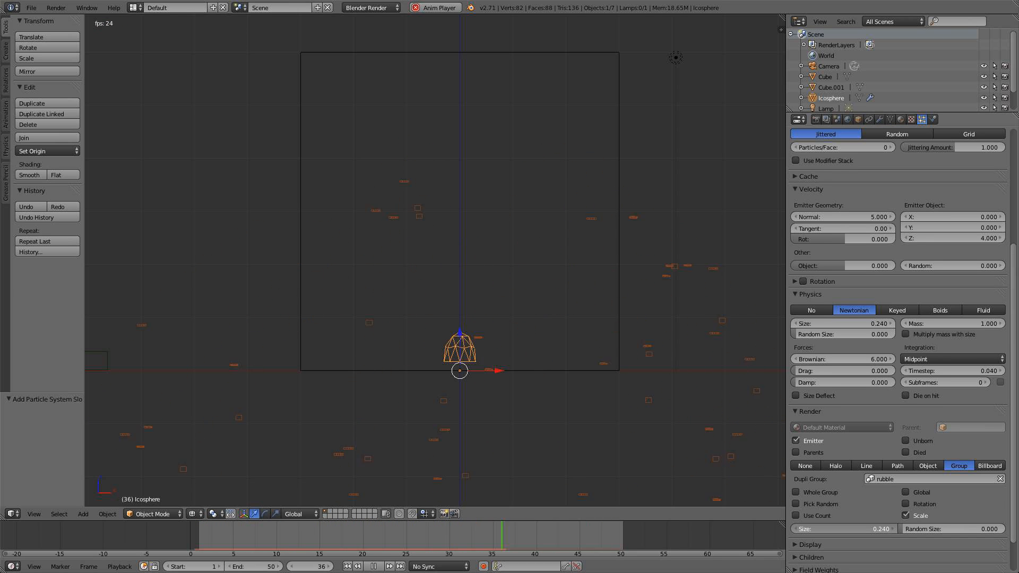
{"action": "middle_click_drag", "start_coordinate": [658, 419], "coordinate": [560, 382]}
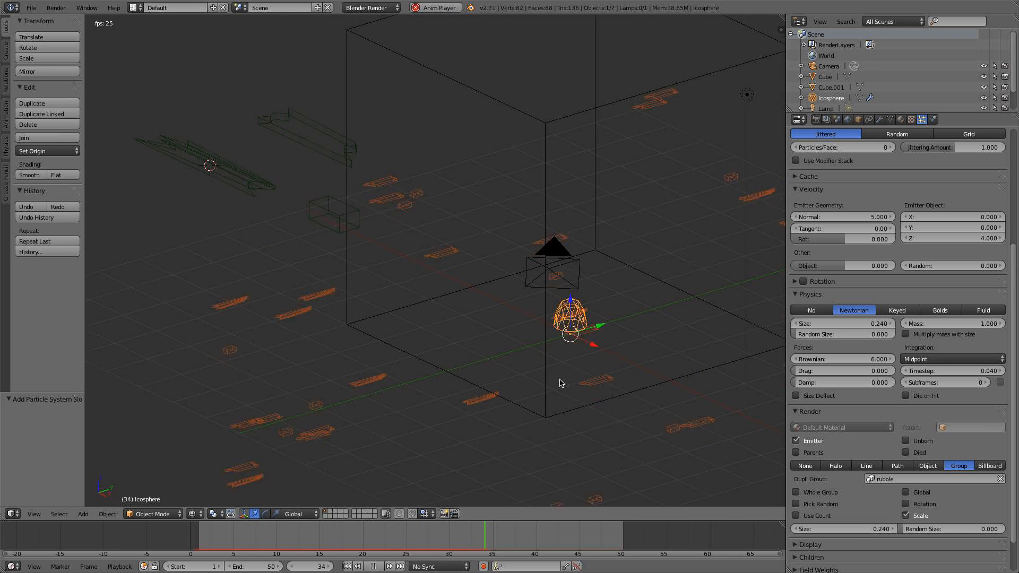
{"action": "scroll", "coordinate": [633, 398], "scroll_direction": "down", "scroll_amount": 1}
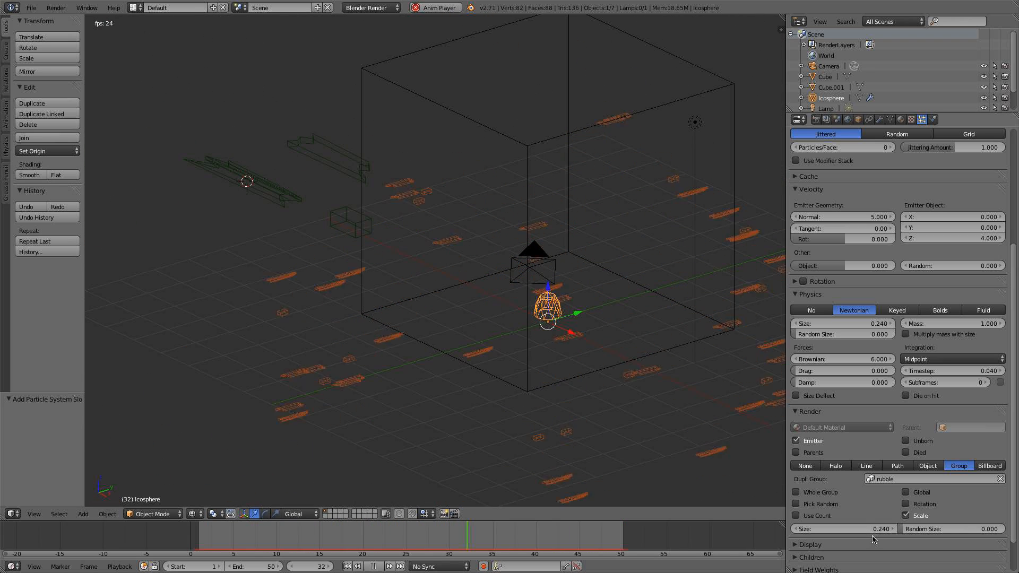
Set the rubble particles' size to 0.140 and their random size to 0.575
{"action": "left_click", "coordinate": [868, 529]}
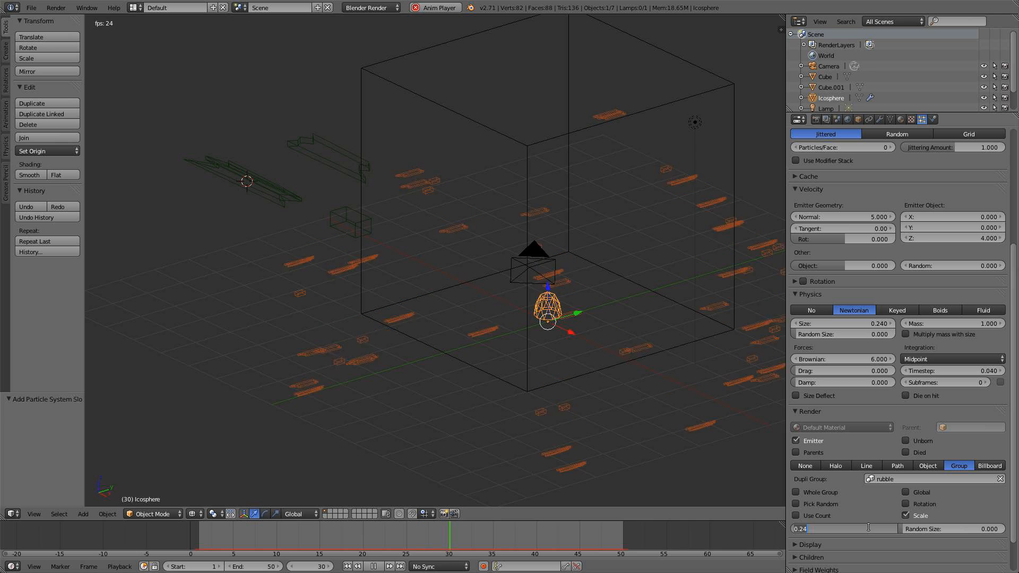
{"action": "type", "text": "0.14"}
{"action": "key", "text": "Return"}
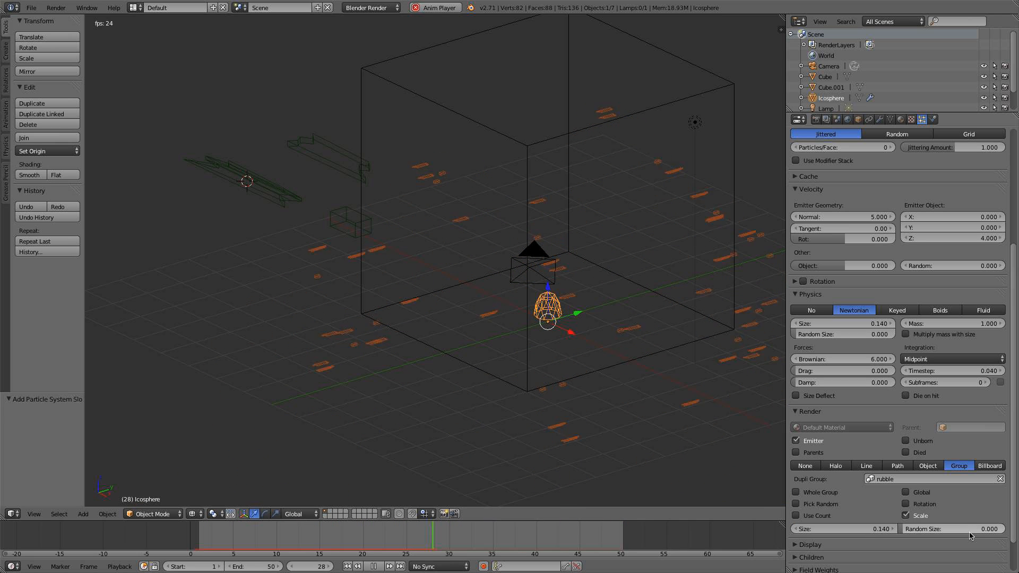
{"action": "left_click_drag", "start_coordinate": [970, 533], "coordinate": [1009, 533]}
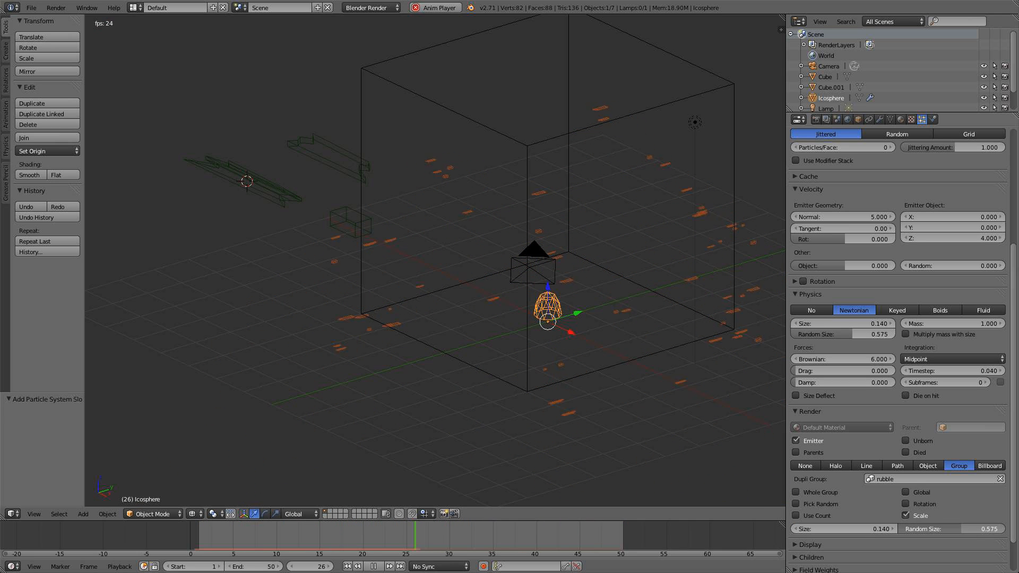
{"action": "key", "text": "KP_1"}
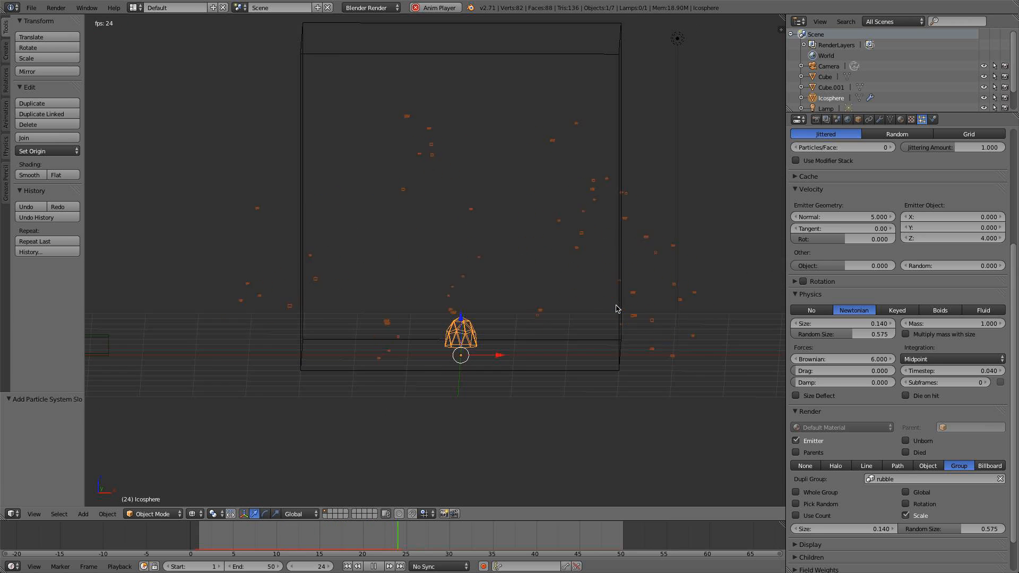
{"action": "scroll", "coordinate": [588, 323], "scroll_direction": "up", "scroll_amount": 1}
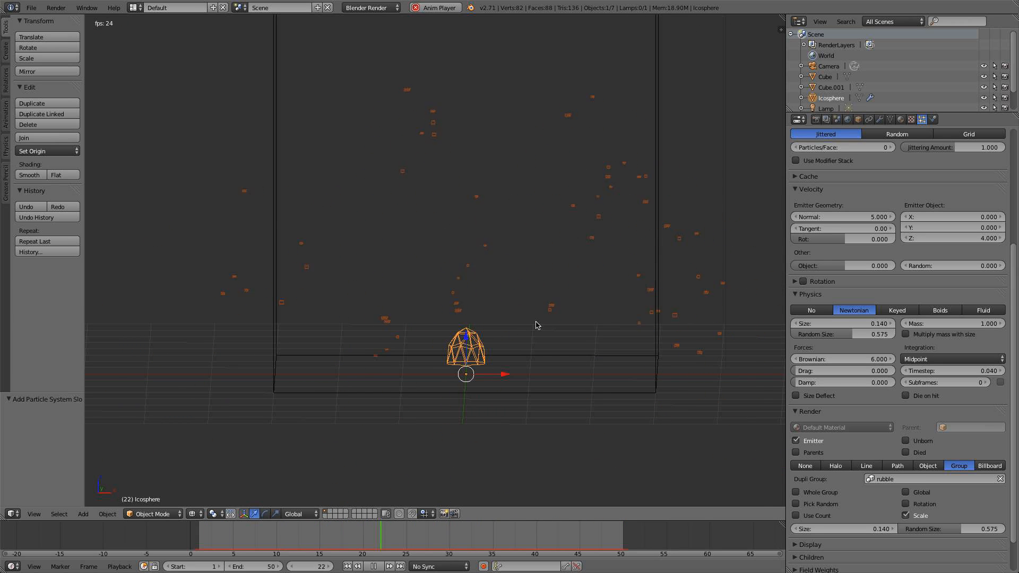
Enable rotation for the particles and set the random phase to 0.635
{"action": "left_click", "coordinate": [803, 282]}
{"action": "left_click", "coordinate": [820, 282]}
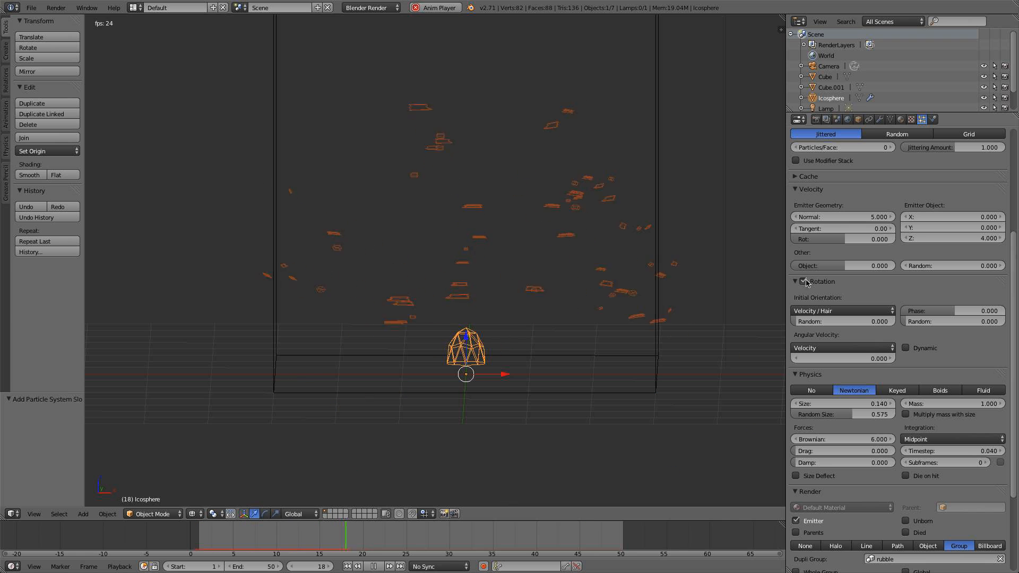
{"action": "scroll", "coordinate": [631, 332], "scroll_direction": "down", "scroll_amount": 3}
{"action": "middle_click_drag", "start_coordinate": [631, 330], "coordinate": [628, 309]}
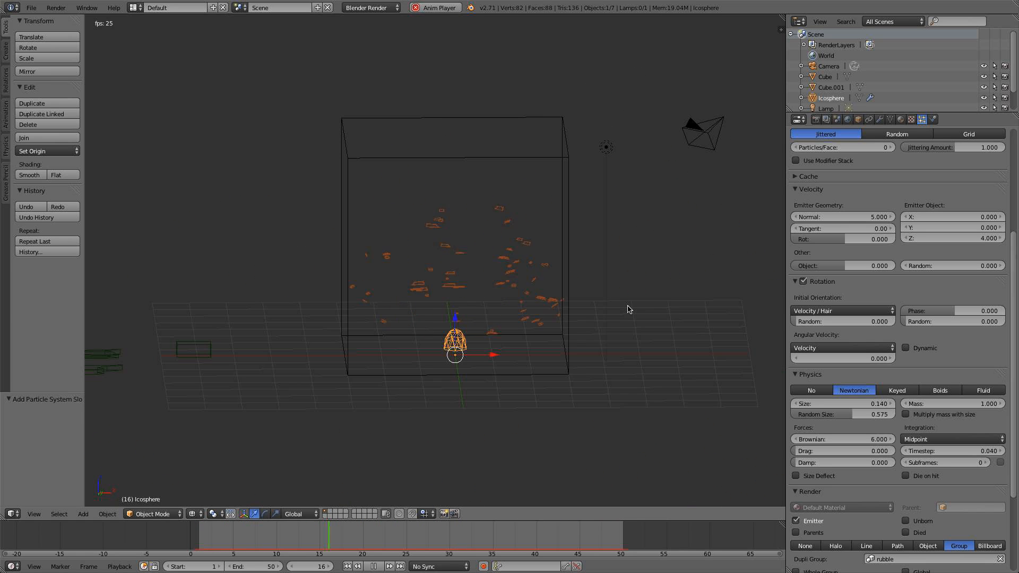
{"action": "key", "text": "KP_1"}
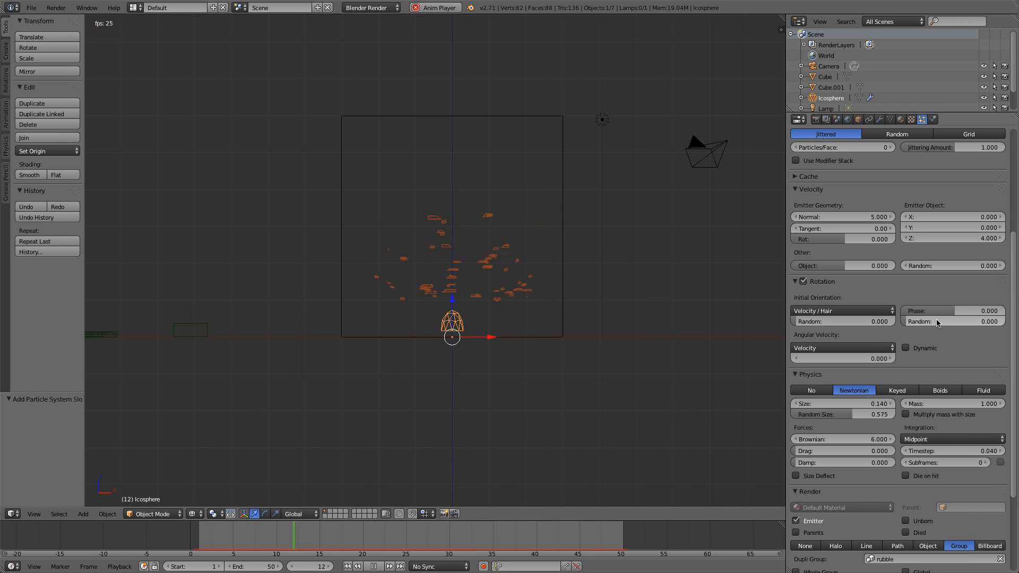
{"action": "left_click_drag", "start_coordinate": [940, 322], "coordinate": [969, 328]}
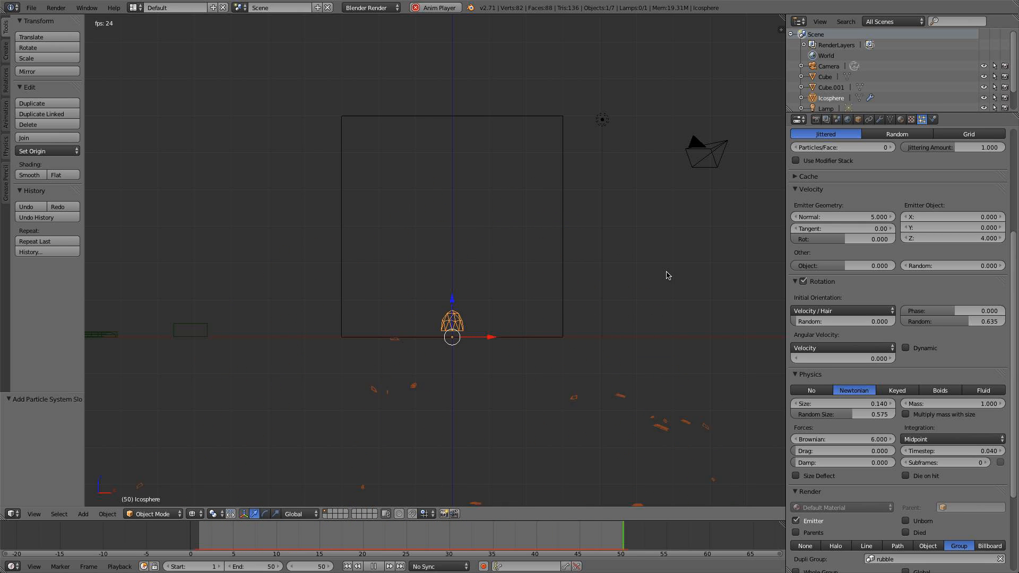
Make the particle rotation dynamic with a velocity-based angular velocity of 7.8, and inspect the tumbling rubble in perspective
{"action": "left_click", "coordinate": [906, 348]}
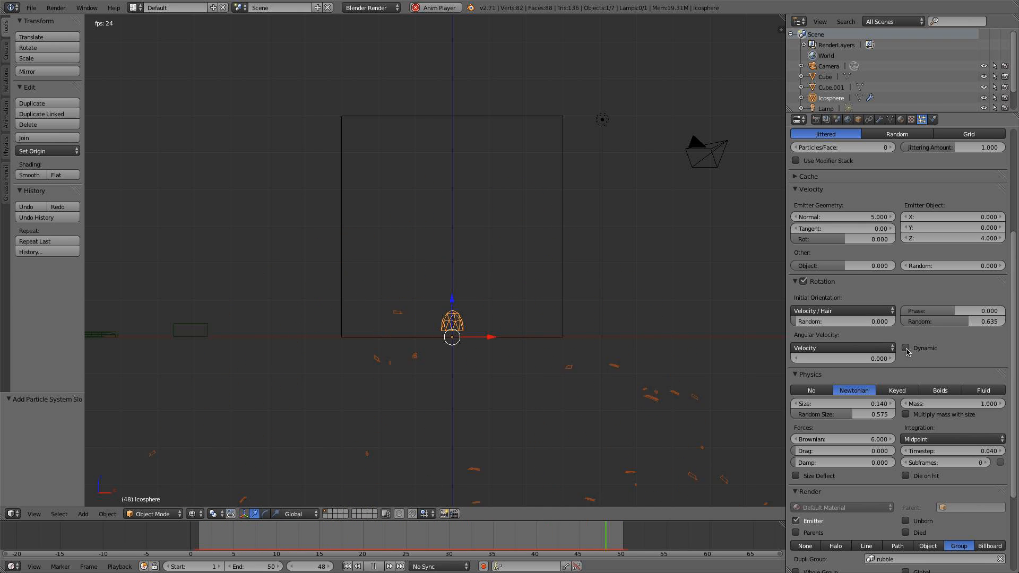
{"action": "left_click", "coordinate": [837, 359]}
{"action": "type", "text": "7.8"}
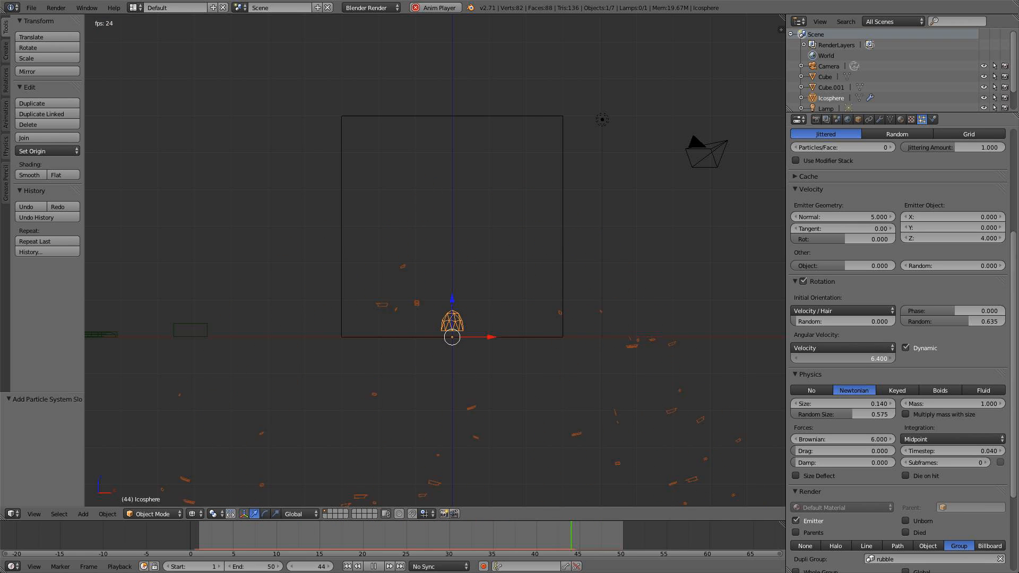
{"action": "key", "text": "Return"}
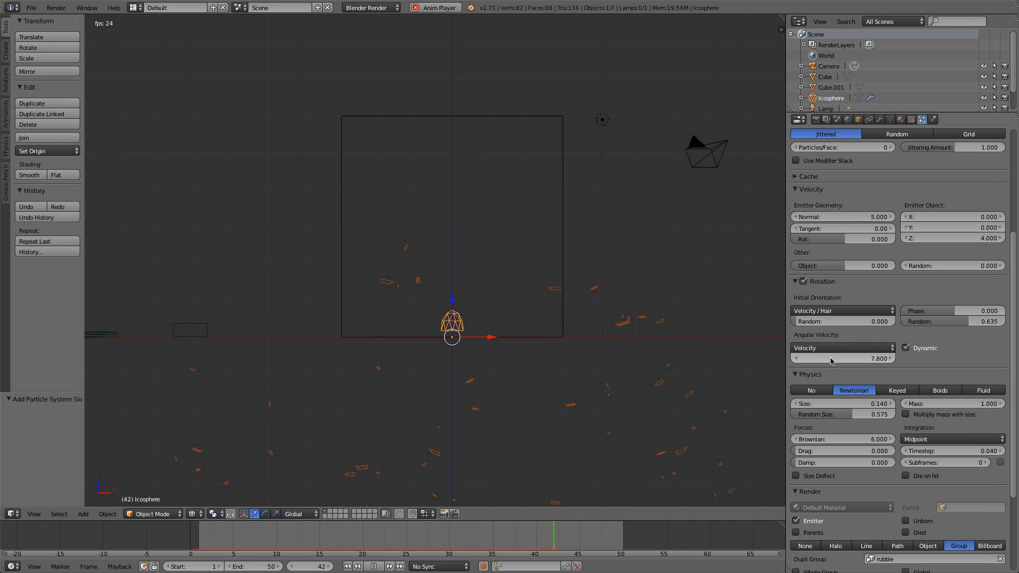
{"action": "middle_click_drag", "start_coordinate": [593, 305], "coordinate": [520, 279]}
{"action": "scroll", "coordinate": [550, 311], "scroll_direction": "up", "scroll_amount": 3}
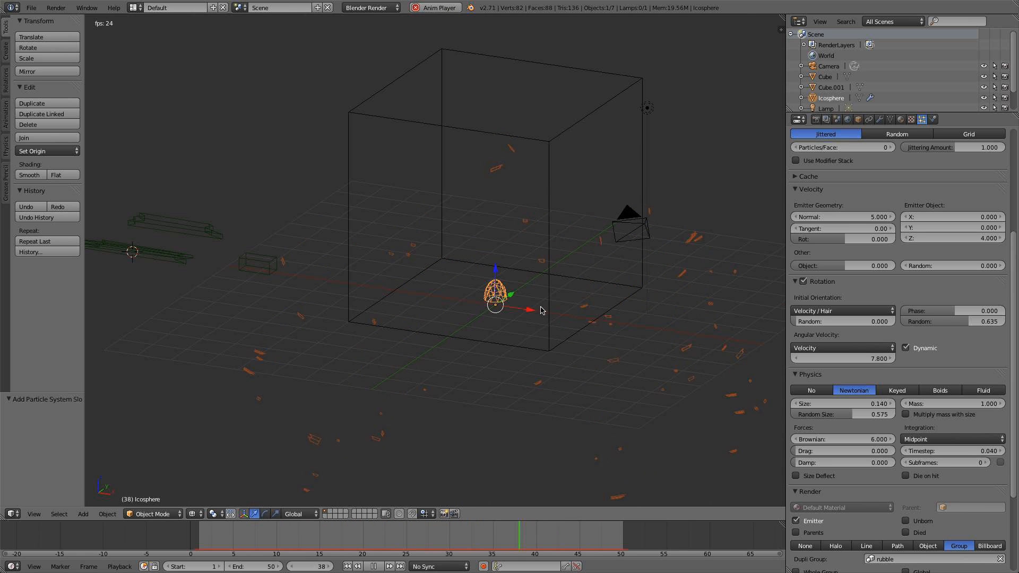
{"action": "middle_click_drag", "start_coordinate": [550, 312], "coordinate": [534, 278]}
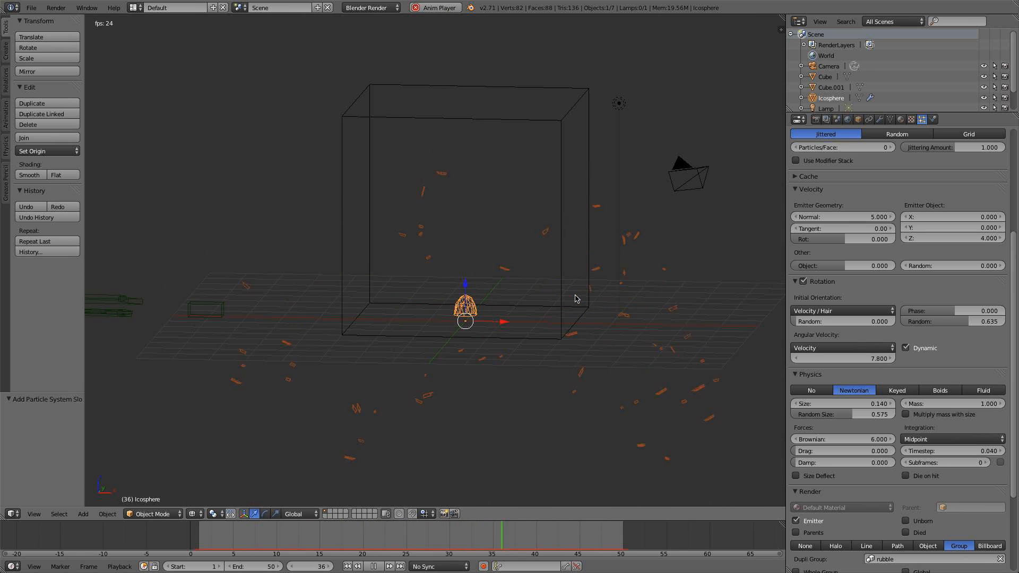
{"action": "scroll", "coordinate": [872, 243], "scroll_direction": "up", "scroll_amount": 4}
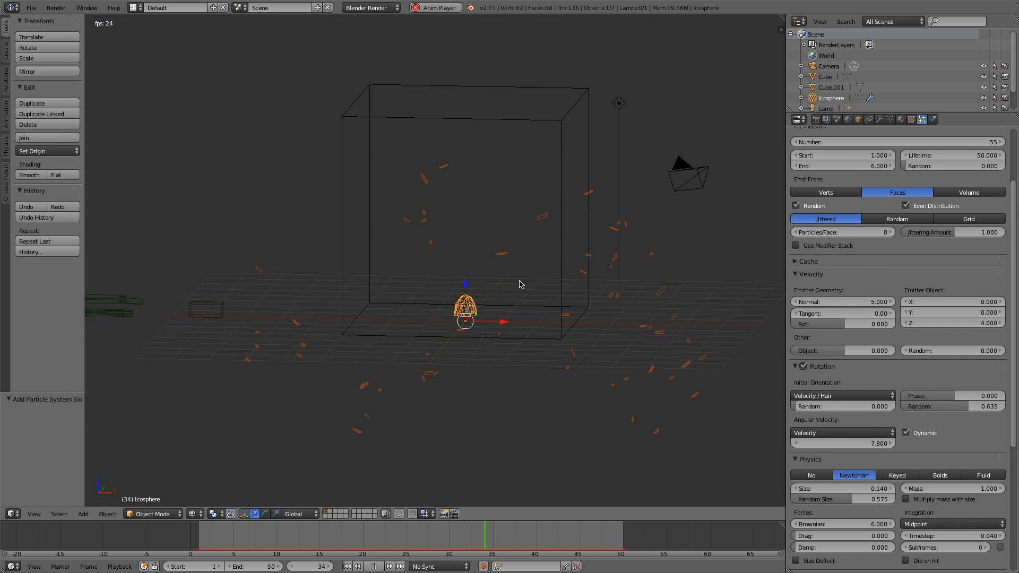
{"action": "scroll", "coordinate": [463, 410], "scroll_direction": "down", "scroll_amount": 1}
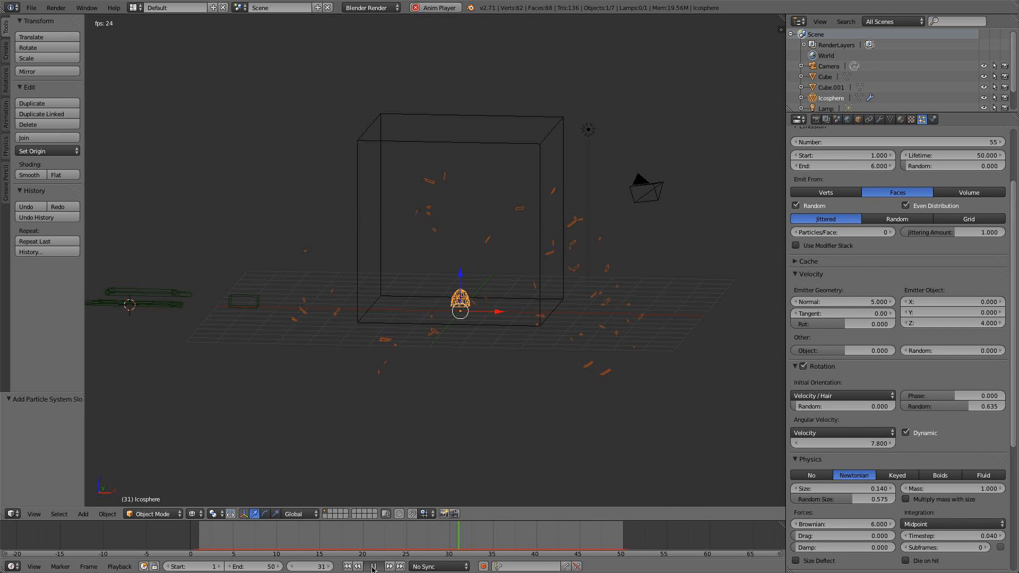
Stop the animation playback and set the particles' emitter object Z velocity to 5
{"action": "key", "text": "alt+a"}
{"action": "key", "text": "KP_1"}
{"action": "scroll", "coordinate": [446, 412], "scroll_direction": "up", "scroll_amount": 2}
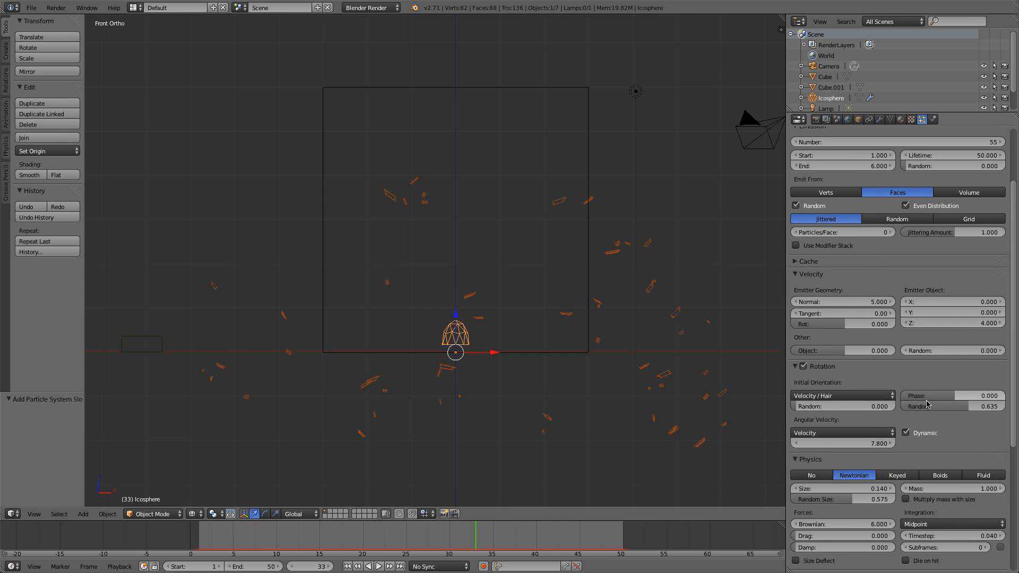
{"action": "left_click", "coordinate": [959, 325]}
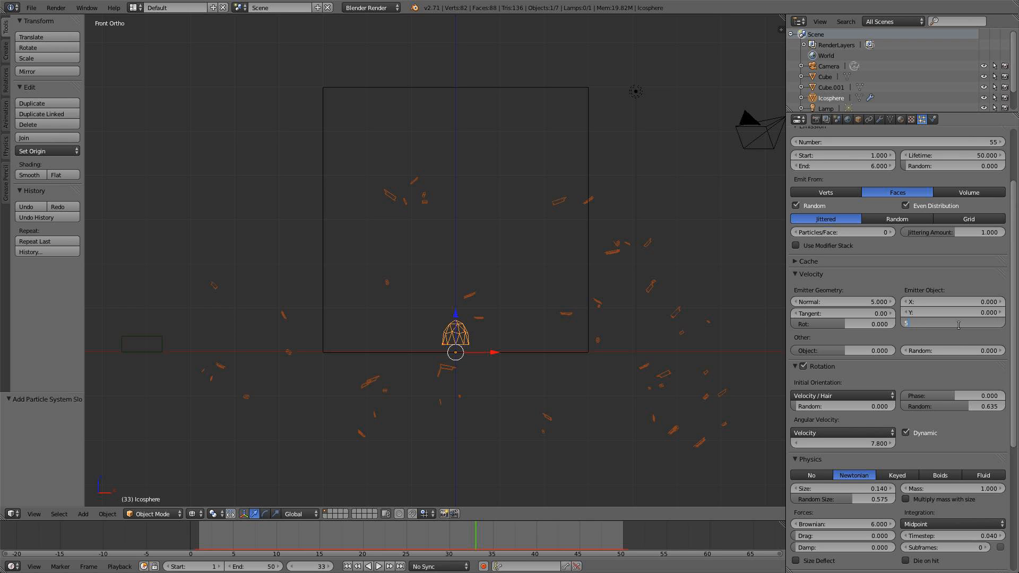
{"action": "key", "text": "Return"}
Scale the cube container up uniformly by about 1.345 so it encloses more of the scattered rubble
{"action": "right_click", "coordinate": [509, 353]}
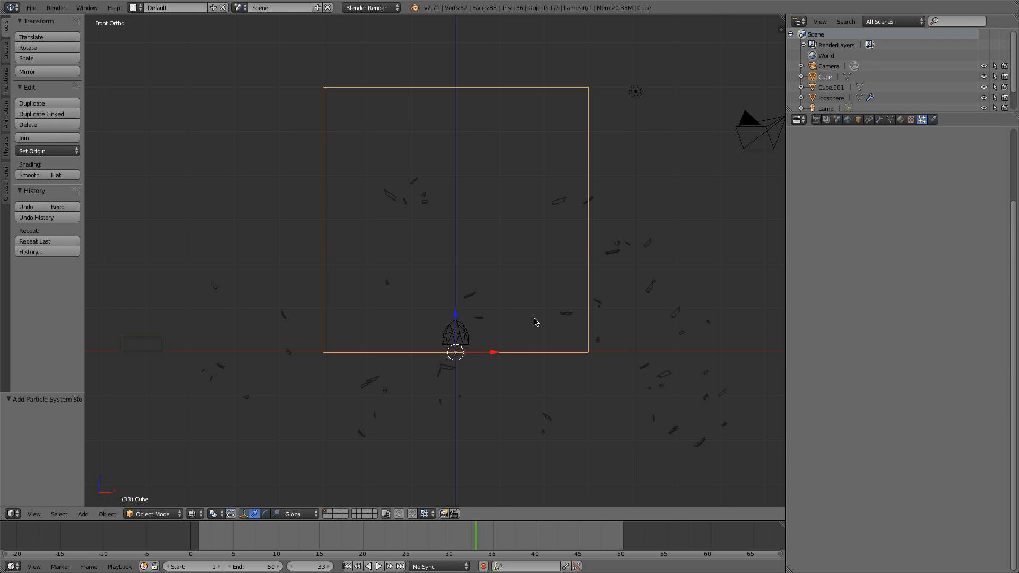
{"action": "key", "text": "s"}
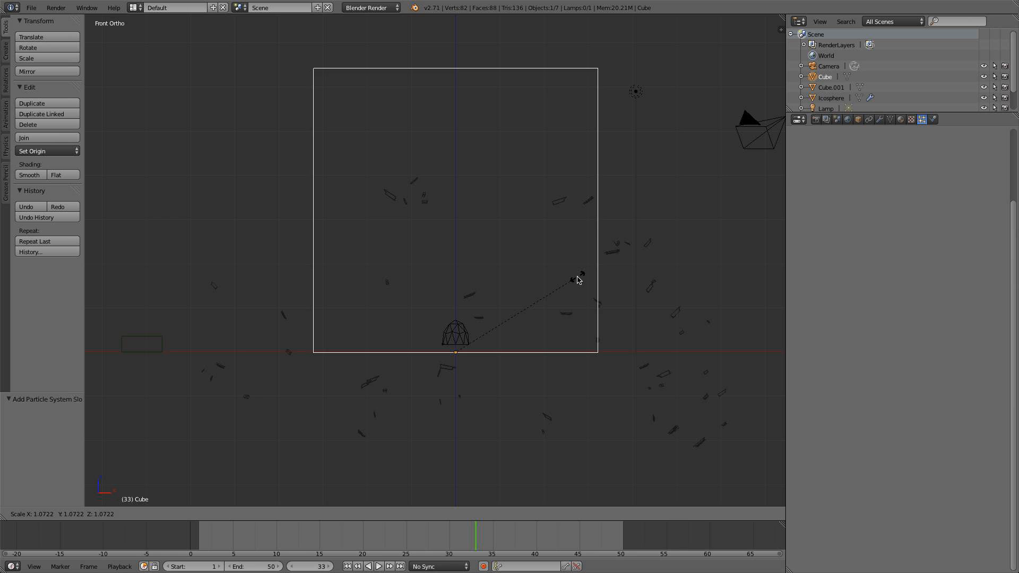
{"action": "left_click", "coordinate": [607, 256]}
{"action": "scroll", "coordinate": [607, 251], "scroll_direction": "down", "scroll_amount": 2}
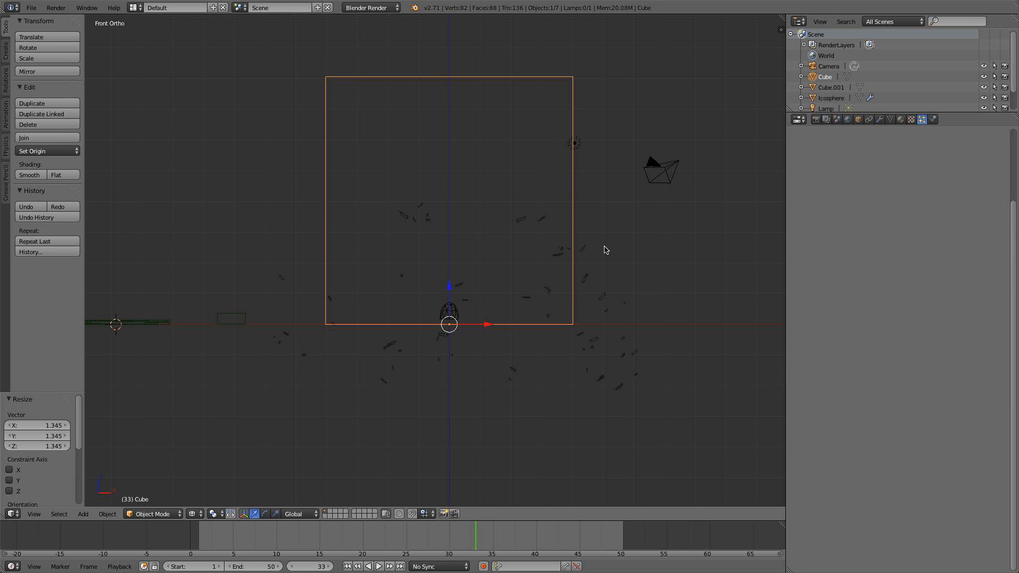
{"action": "middle_click_drag", "start_coordinate": [597, 325], "coordinate": [593, 359], "text": "shift"}
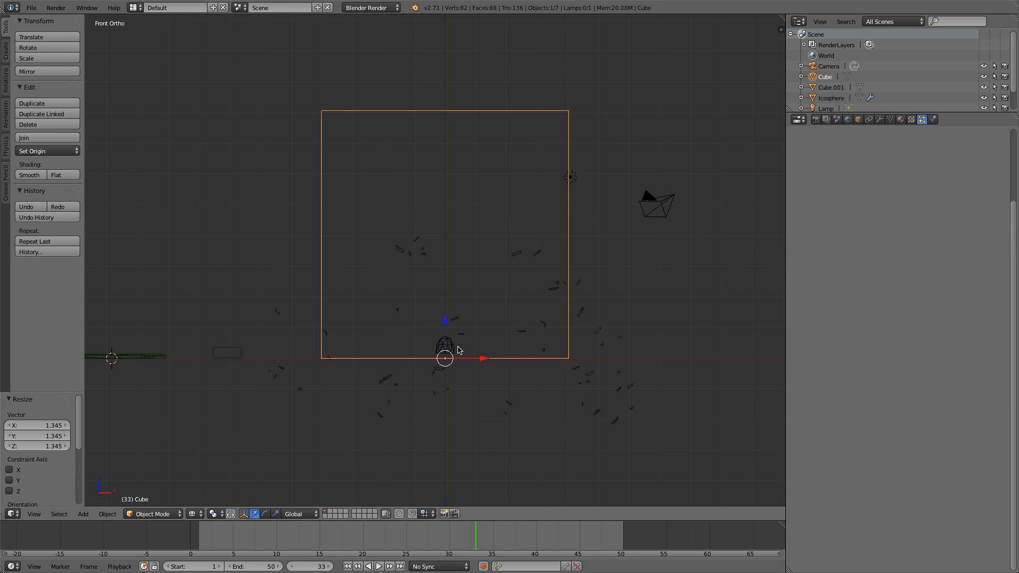
{"action": "scroll", "coordinate": [447, 348], "scroll_direction": "up", "scroll_amount": 3}
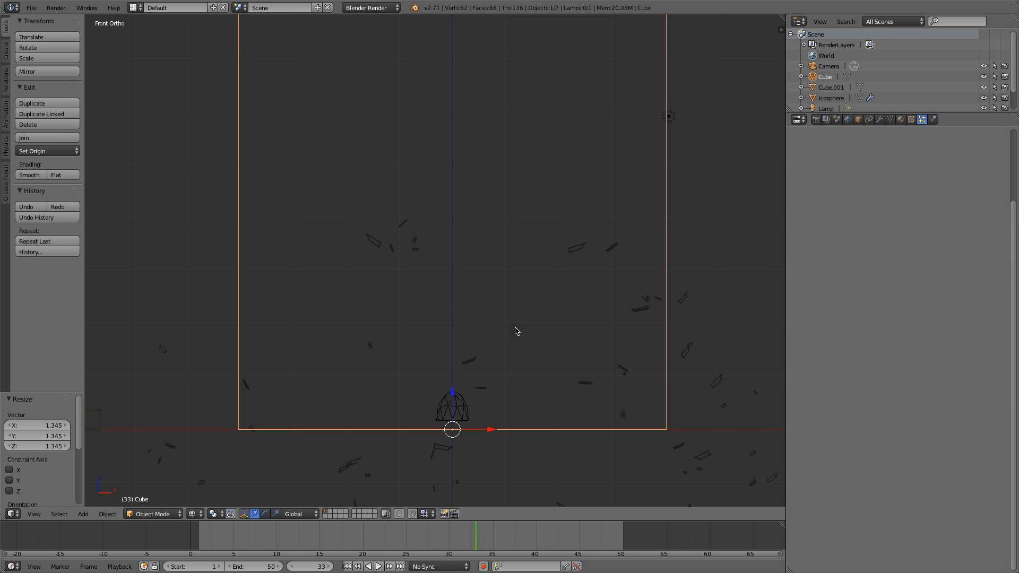
{"action": "scroll", "coordinate": [543, 375], "scroll_direction": "down", "scroll_amount": 3}
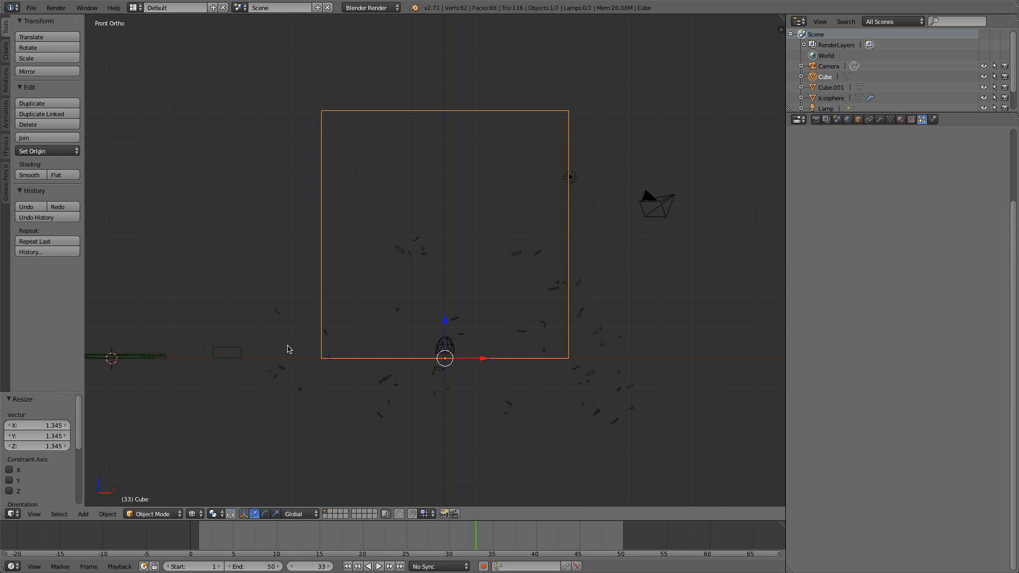
{"action": "scroll", "coordinate": [211, 343], "scroll_direction": "down", "scroll_amount": 2}
{"action": "scroll", "coordinate": [423, 335], "scroll_direction": "up", "scroll_amount": 5}
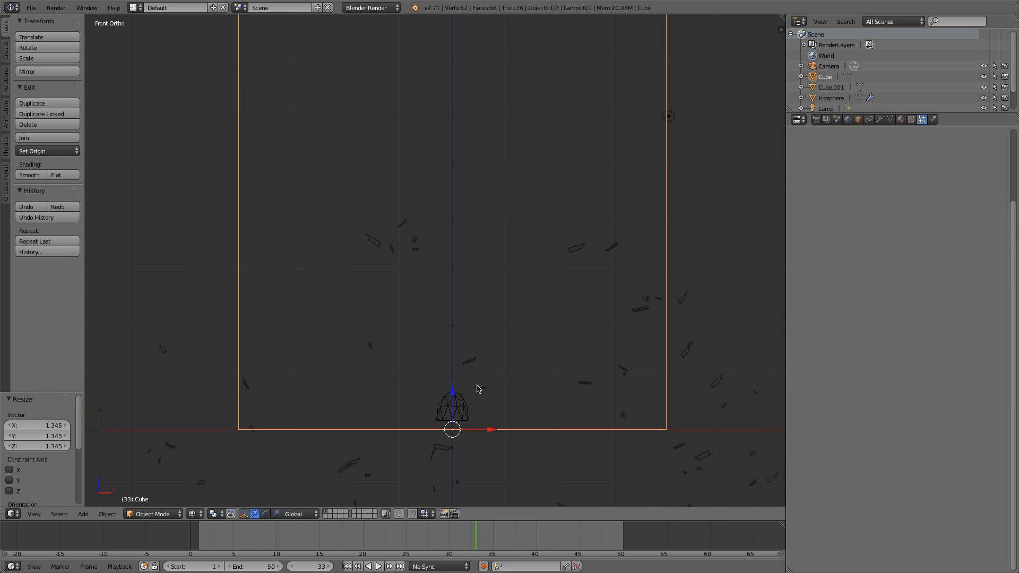
Select the half-dome emitter and snap the 3D cursor to the scene centre at its origin
{"action": "right_click", "coordinate": [454, 419]}
{"action": "middle_click_drag", "start_coordinate": [454, 397], "coordinate": [454, 383], "text": "shift"}
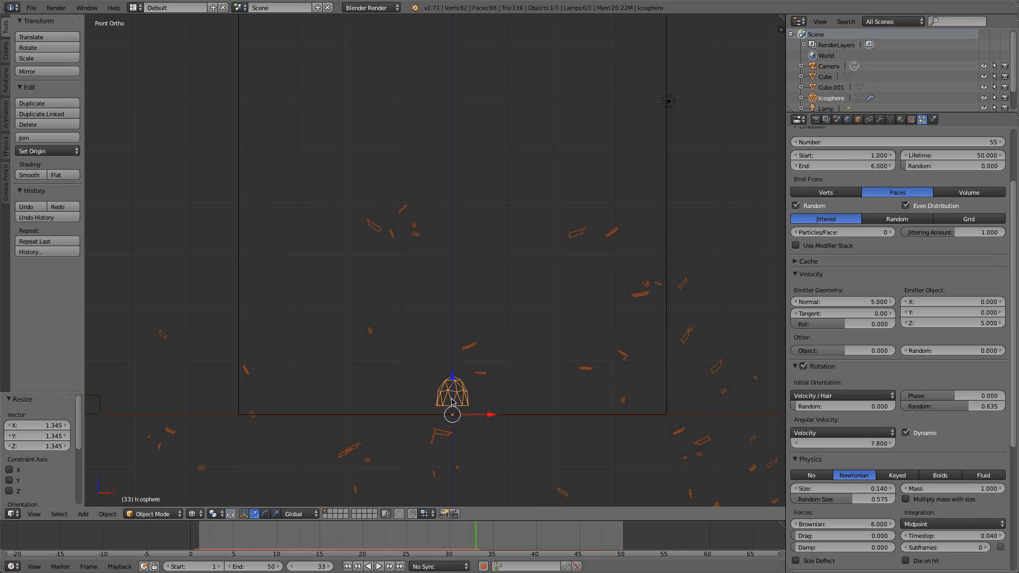
{"action": "key", "text": "shift+s"}
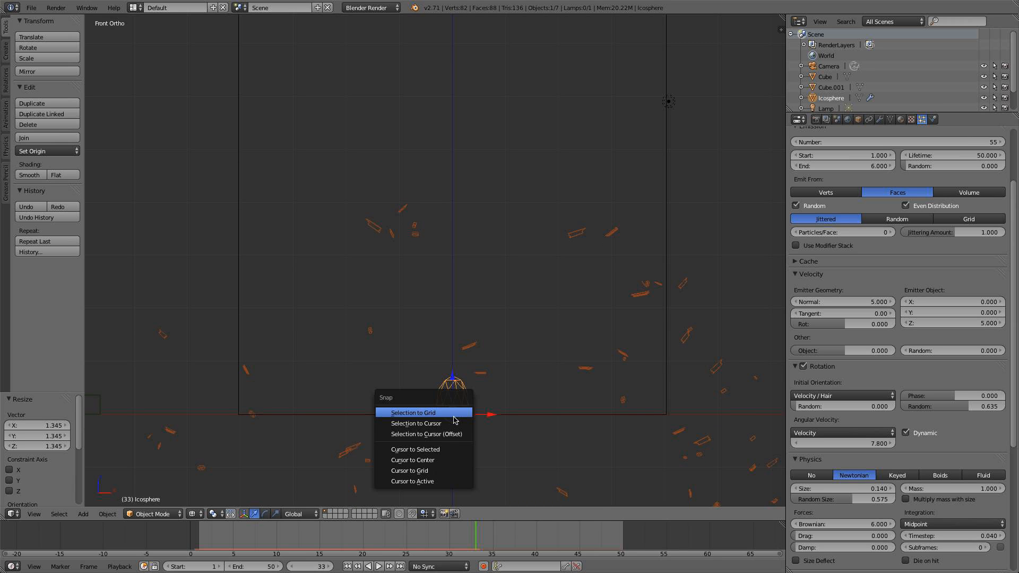
{"action": "left_click", "coordinate": [453, 459]}
{"action": "key", "text": "shift+s"}
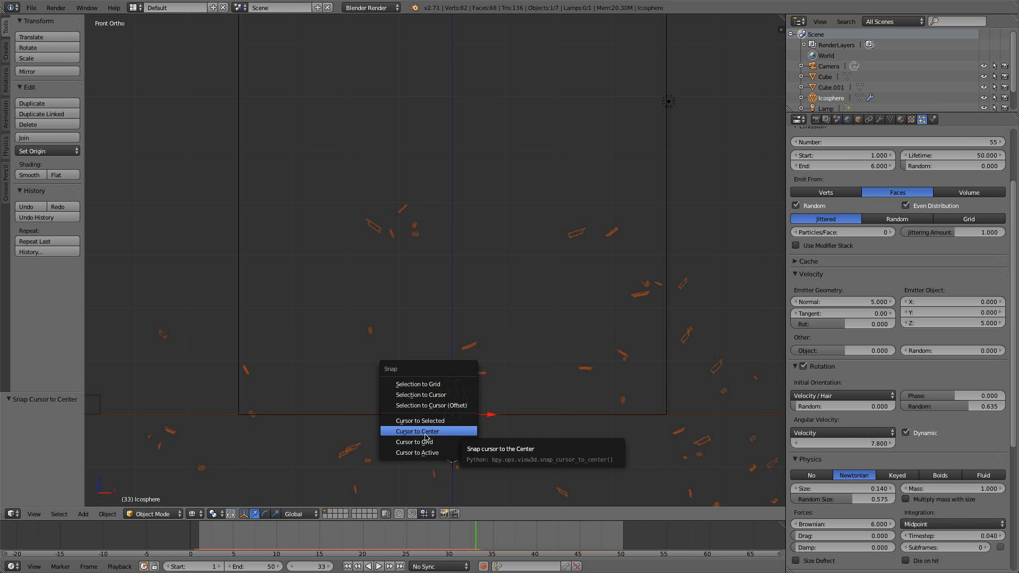
{"action": "left_click", "coordinate": [467, 425]}
{"action": "middle_click_drag", "start_coordinate": [464, 413], "coordinate": [508, 387]}
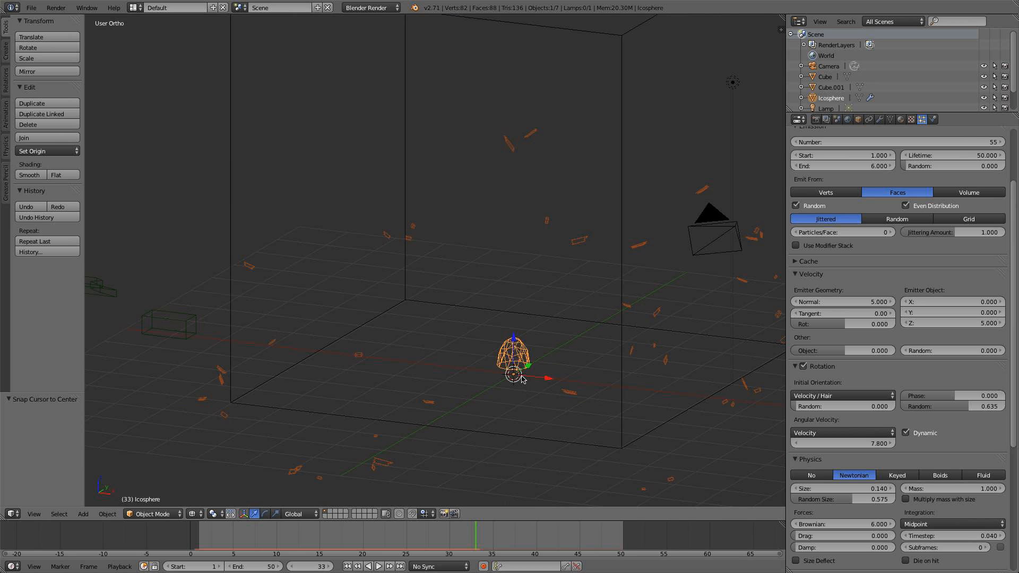
{"action": "key", "text": "KP_1"}
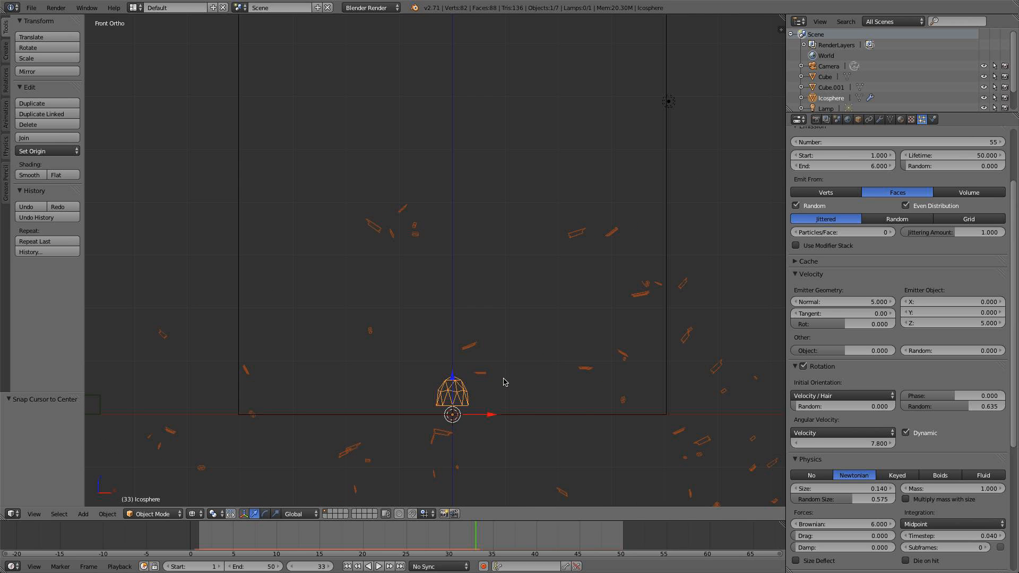
Add an ico sphere at the 3D cursor and raise it about 0.42 along Z around the half-dome
{"action": "key", "text": "shift+a"}
{"action": "mouse_move", "coordinate": [504, 380]}
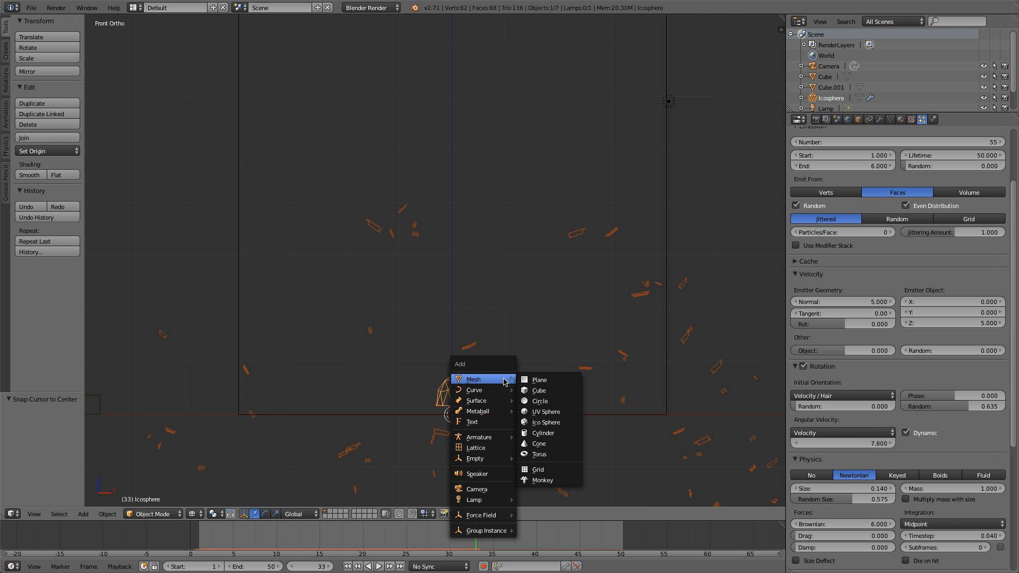
{"action": "left_click", "coordinate": [563, 423]}
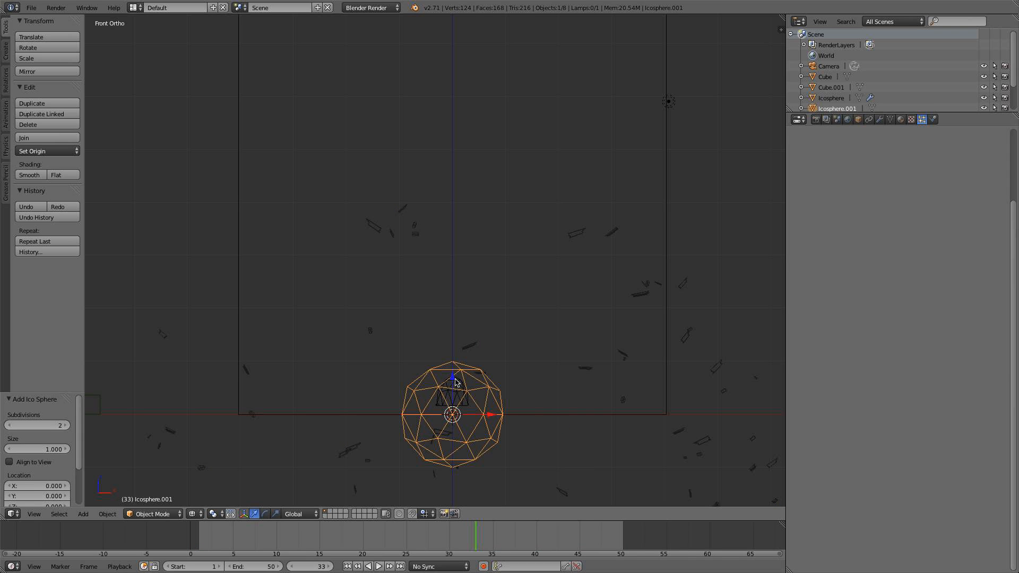
{"action": "left_click_drag", "start_coordinate": [455, 382], "coordinate": [453, 356]}
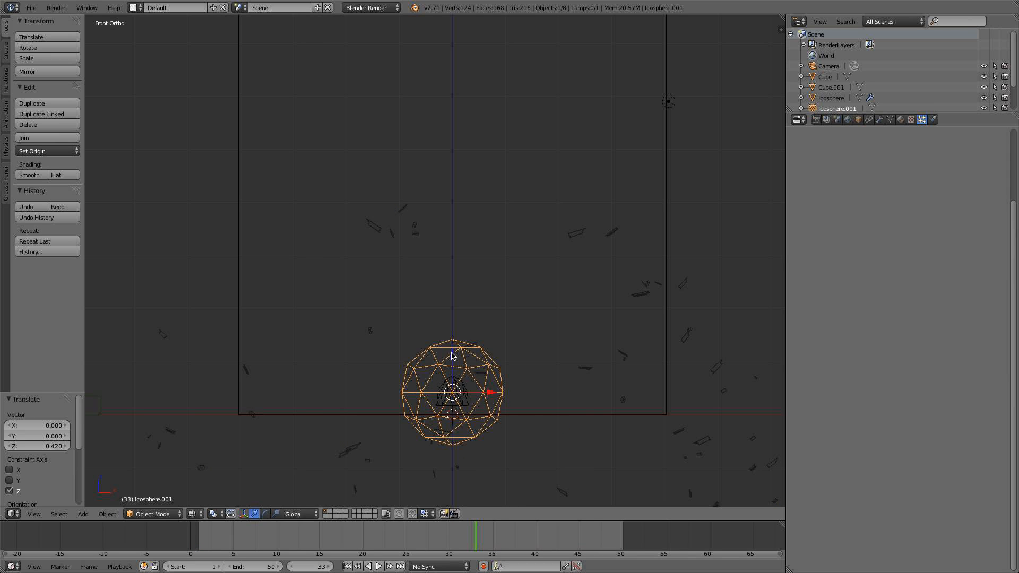
Delete the vertices of the new ico sphere's lower half to leave an open dome
{"action": "key", "text": "Tab"}
{"action": "key", "text": "a"}
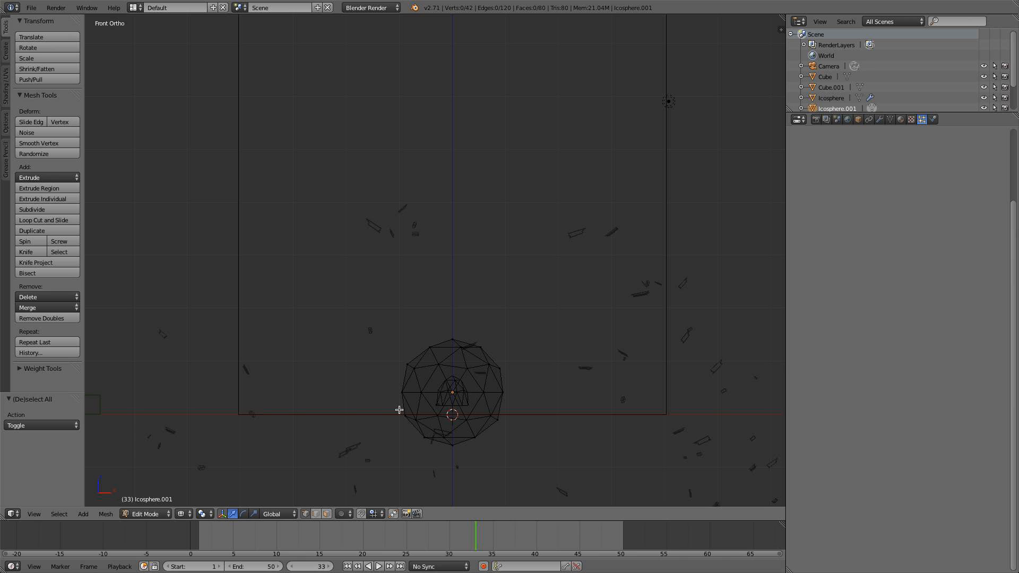
{"action": "key", "text": "b"}
{"action": "left_click_drag", "start_coordinate": [397, 405], "coordinate": [533, 455]}
{"action": "key", "text": "s"}
{"action": "key", "text": "x"}
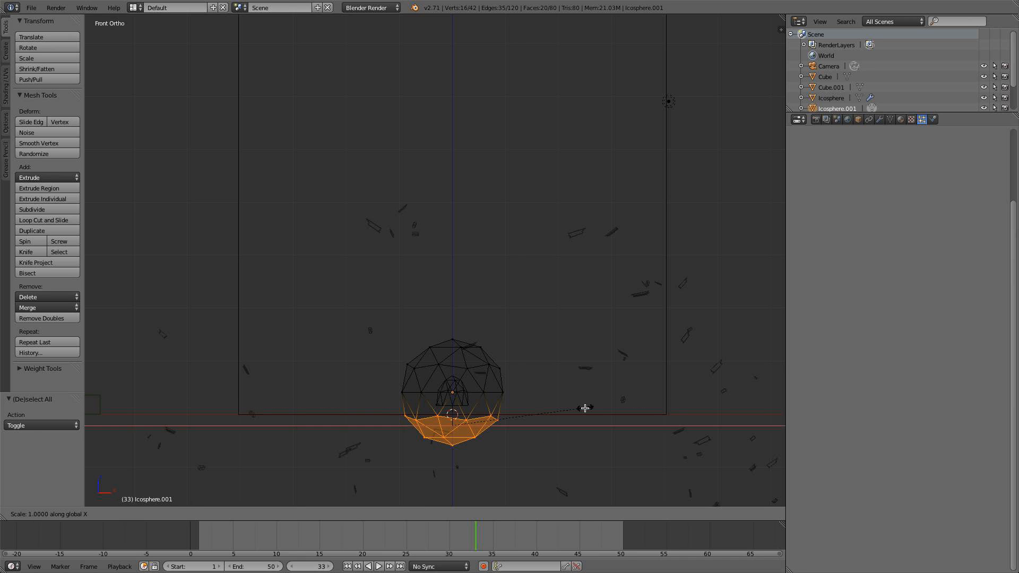
{"action": "left_click", "coordinate": [585, 408]}
{"action": "key", "text": "s"}
{"action": "key", "text": "x"}
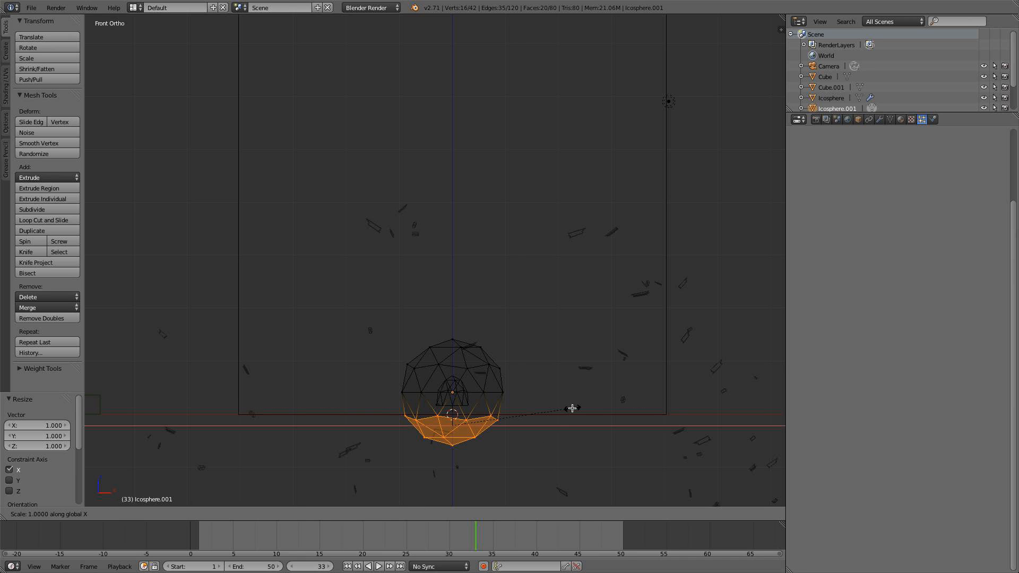
{"action": "left_click", "coordinate": [573, 408]}
{"action": "key", "text": "x"}
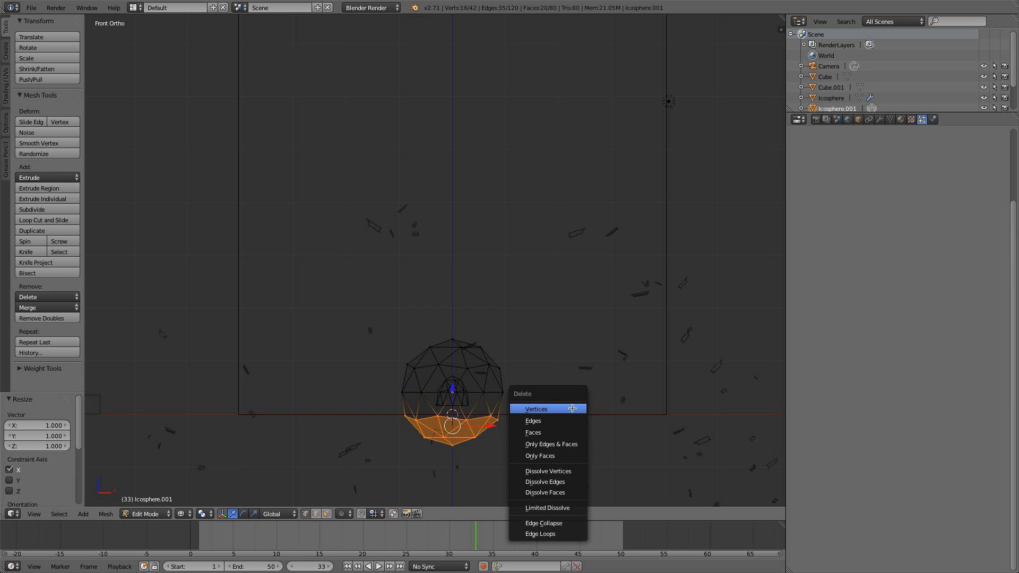
{"action": "left_click", "coordinate": [572, 408]}
Flatten the dome along Z by a factor of about 0.615 and shrink it uniformly by about 0.741
{"action": "key", "text": "a"}
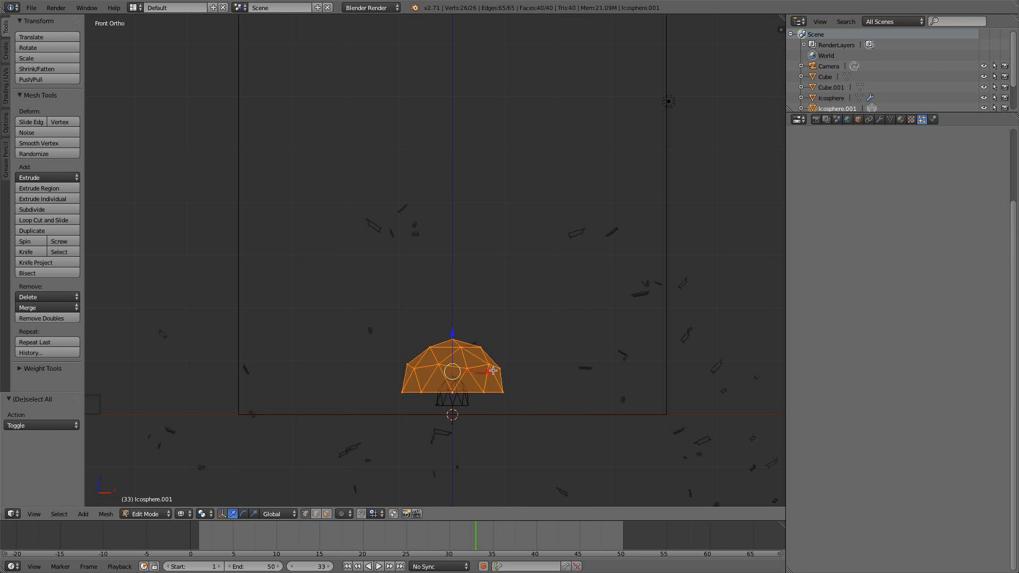
{"action": "key", "text": "s"}
{"action": "key", "text": "z"}
{"action": "right_click", "coordinate": [466, 393]}
{"action": "key", "text": "Tab"}
{"action": "key", "text": "s"}
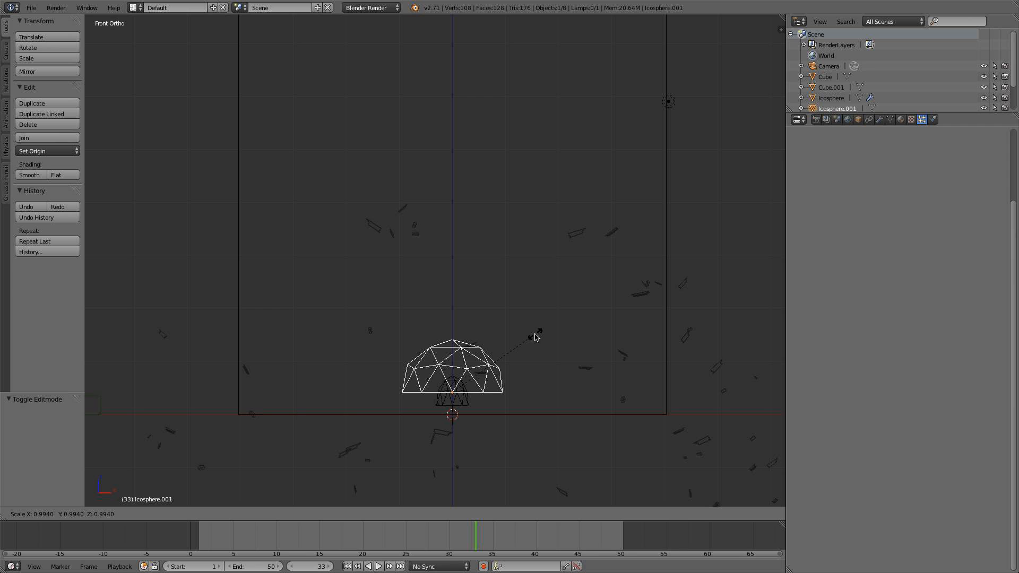
{"action": "key", "text": "z"}
{"action": "left_click", "coordinate": [489, 344]}
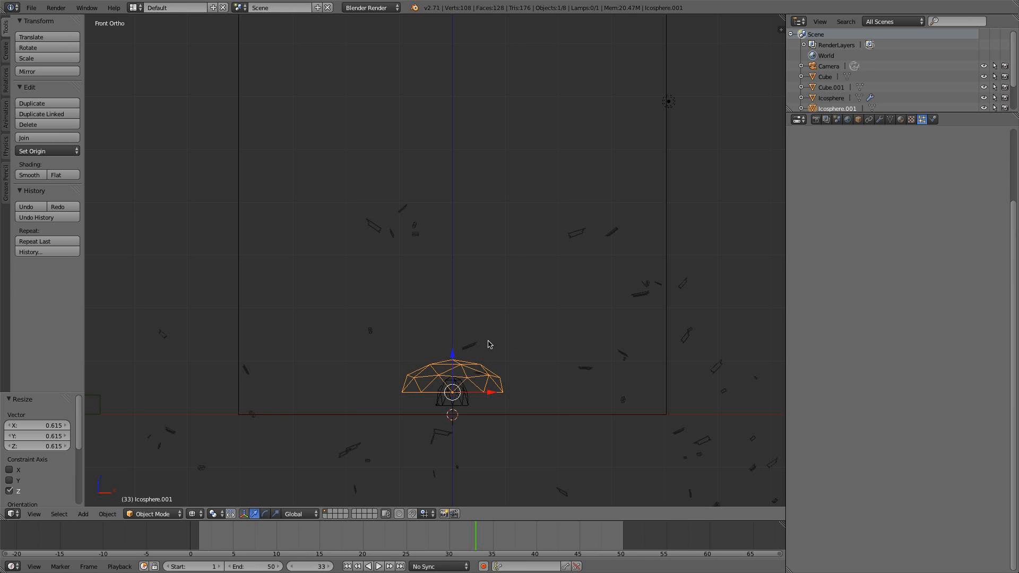
{"action": "key", "text": "s"}
{"action": "left_click", "coordinate": [516, 387]}
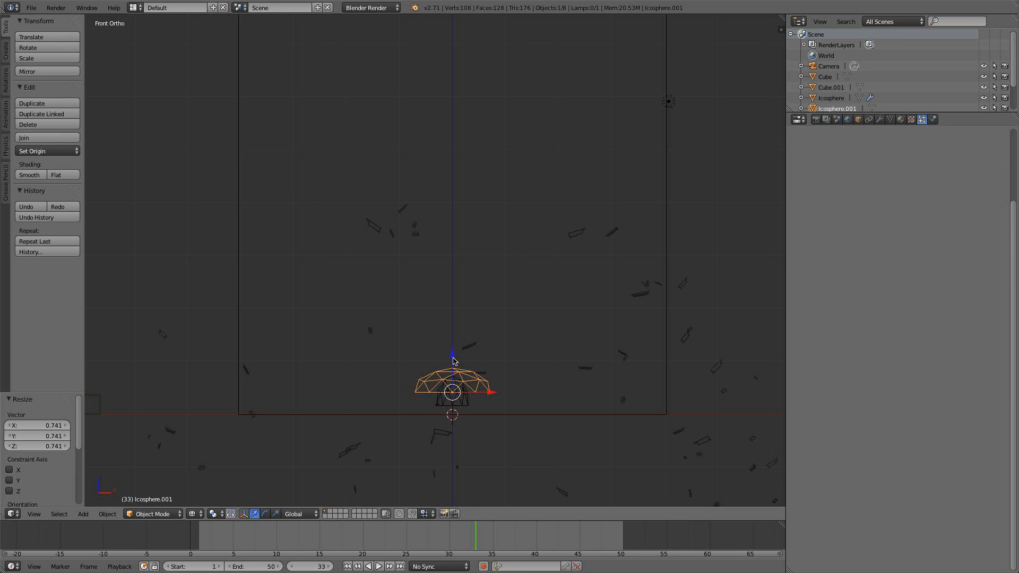
Lower the dome about 0.24 along Z over the emitter and stretch it along Z by about 1.48
{"action": "left_click_drag", "start_coordinate": [453, 356], "coordinate": [448, 372]}
{"action": "key", "text": "s"}
{"action": "key", "text": "z"}
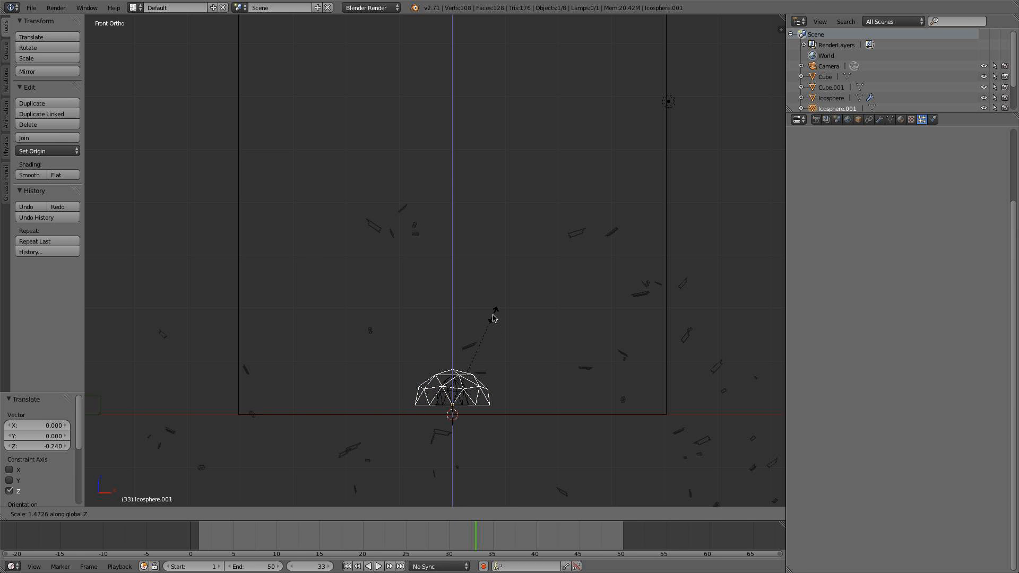
{"action": "left_click", "coordinate": [494, 318]}
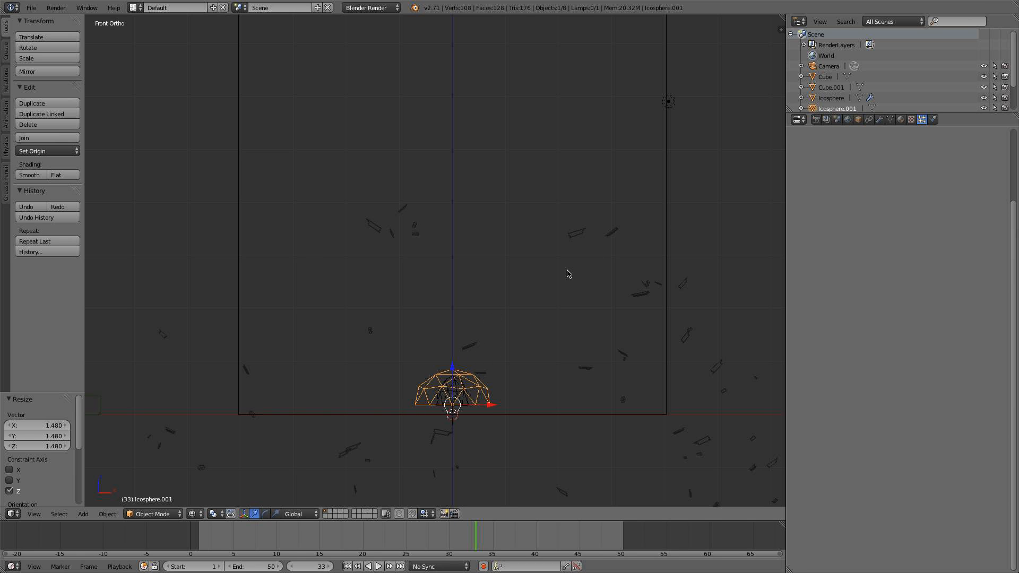
Shrink the dome uniformly by a factor of about 0.675 around the emitter's base
{"action": "scroll", "coordinate": [482, 387], "scroll_direction": "up", "scroll_amount": 2}
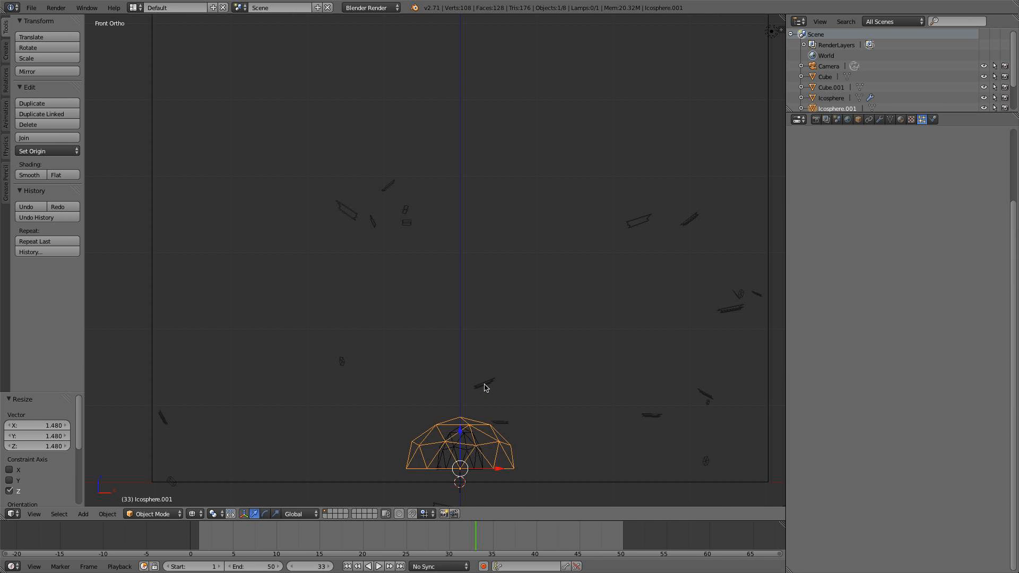
{"action": "middle_click_drag", "start_coordinate": [509, 392], "coordinate": [518, 304], "text": "shift"}
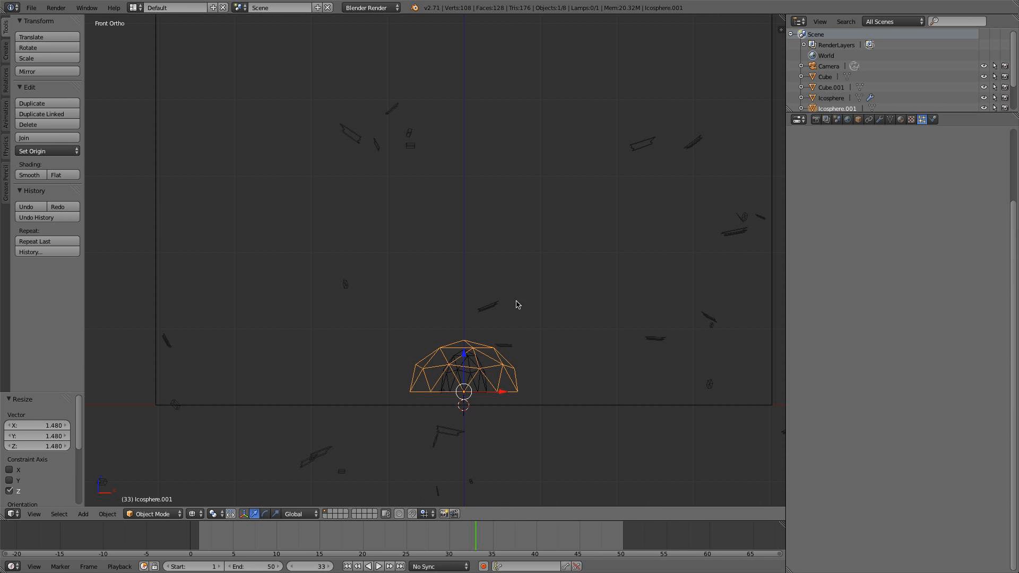
{"action": "key", "text": "s"}
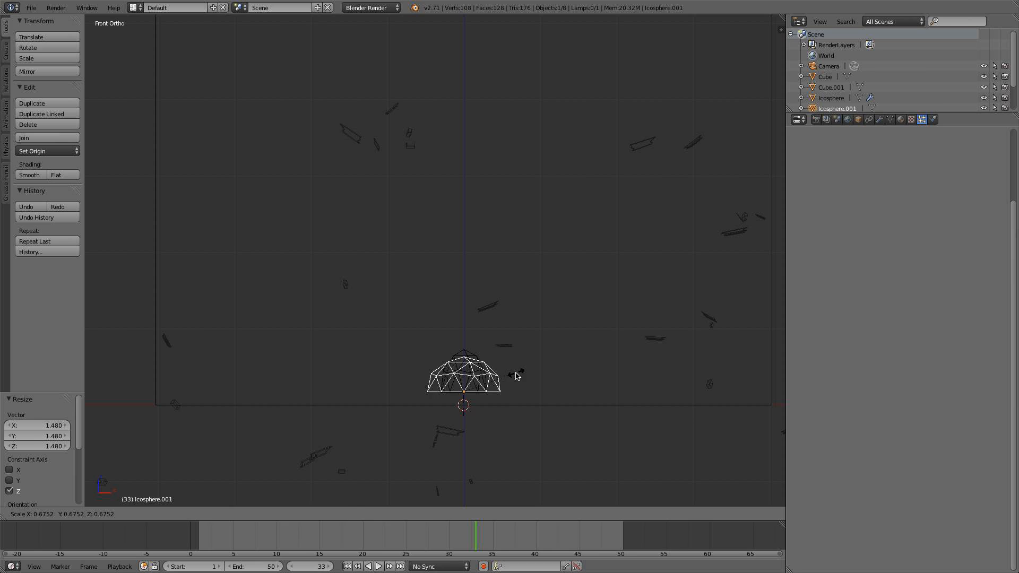
{"action": "left_click", "coordinate": [504, 390]}
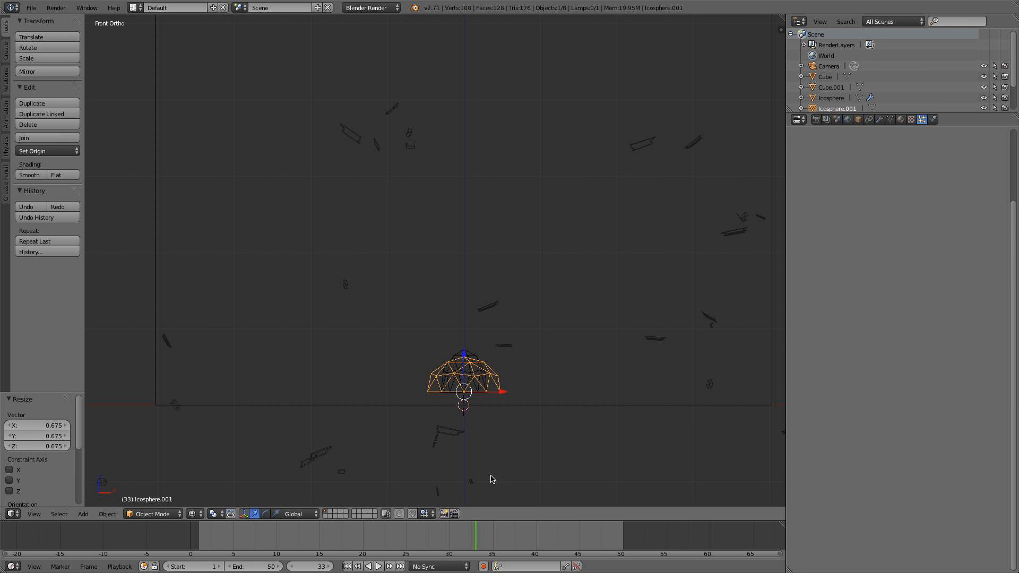
At frame 1, scale the dome uniformly by about 0.75 and insert a Scaling keyframe
{"action": "left_click", "coordinate": [348, 566]}
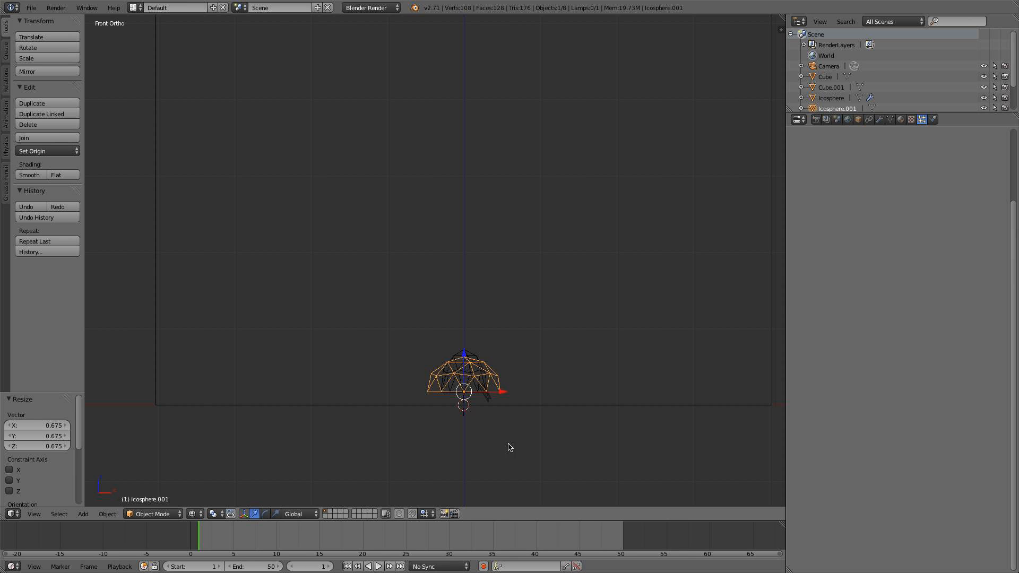
{"action": "key", "text": "s"}
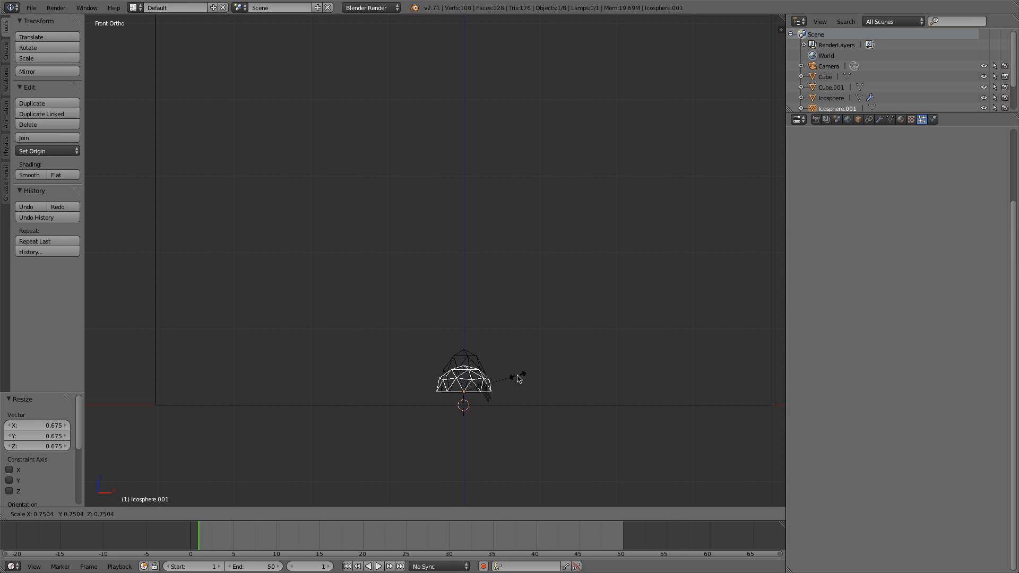
{"action": "left_click", "coordinate": [519, 378]}
{"action": "key", "text": "i"}
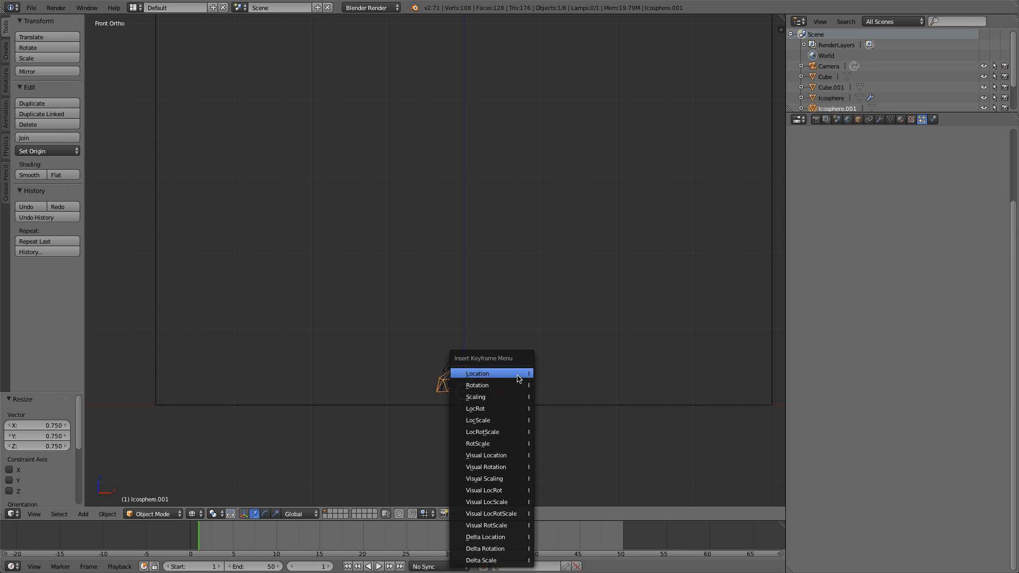
{"action": "left_click", "coordinate": [507, 401]}
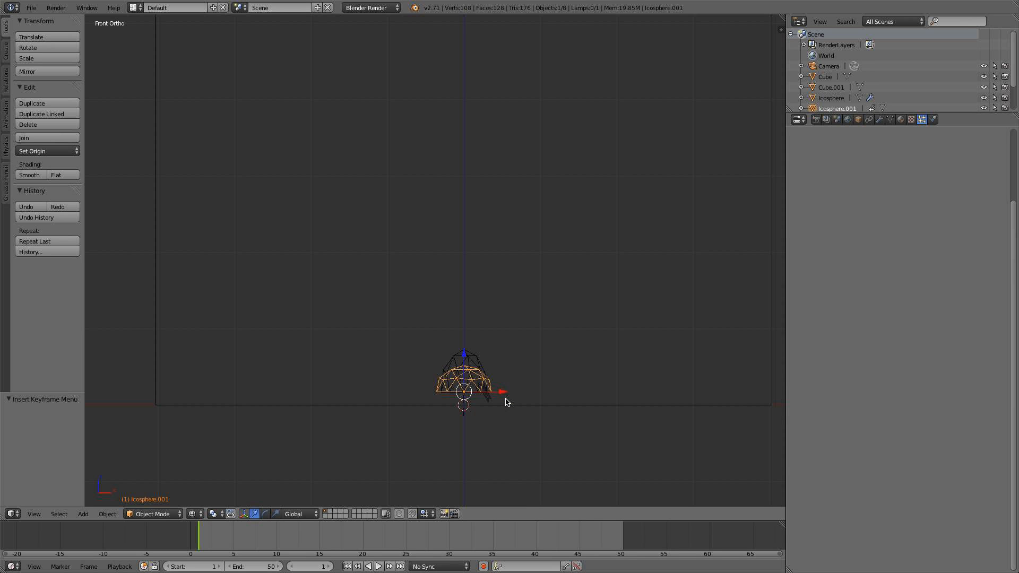
Move to frame 13 and enlarge the dome uniformly to several times its size, toward the spread of the rubble
{"action": "left_click", "coordinate": [288, 540]}
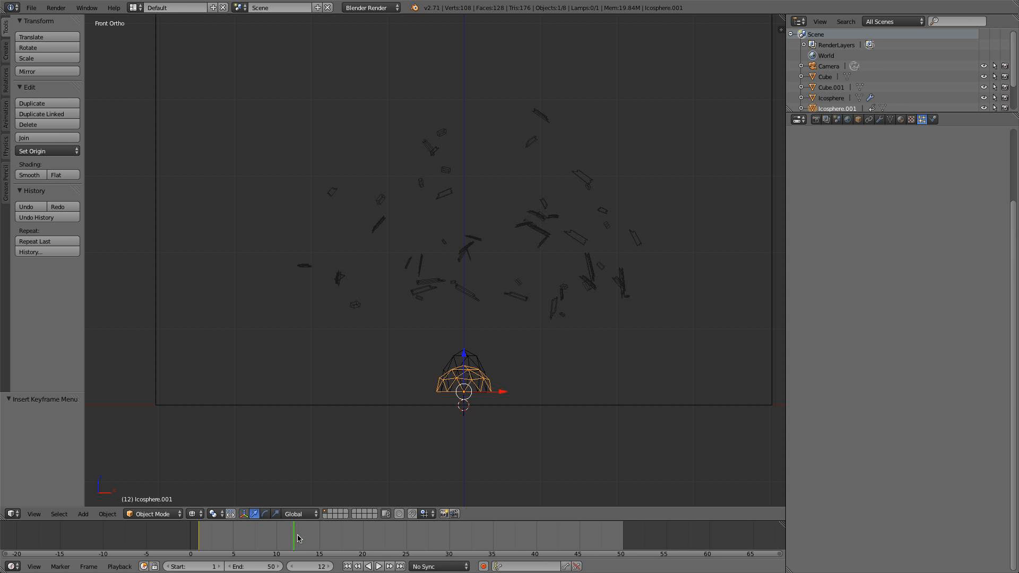
{"action": "left_click_drag", "start_coordinate": [299, 539], "coordinate": [306, 538]}
{"action": "scroll", "coordinate": [516, 386], "scroll_direction": "down", "scroll_amount": 2}
{"action": "key", "text": "s"}
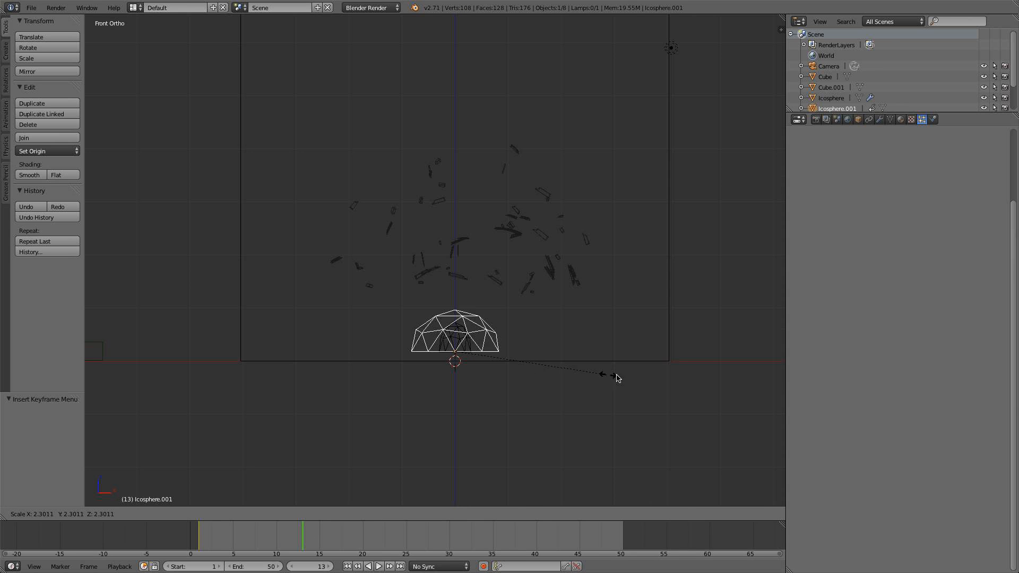
{"action": "left_click", "coordinate": [92, 377]}
Raise the dome about 0.99 along Z, scale it by about 1.014 and insert a Scaling keyframe at frame 13
{"action": "left_click_drag", "start_coordinate": [457, 312], "coordinate": [449, 260]}
{"action": "key", "text": "s"}
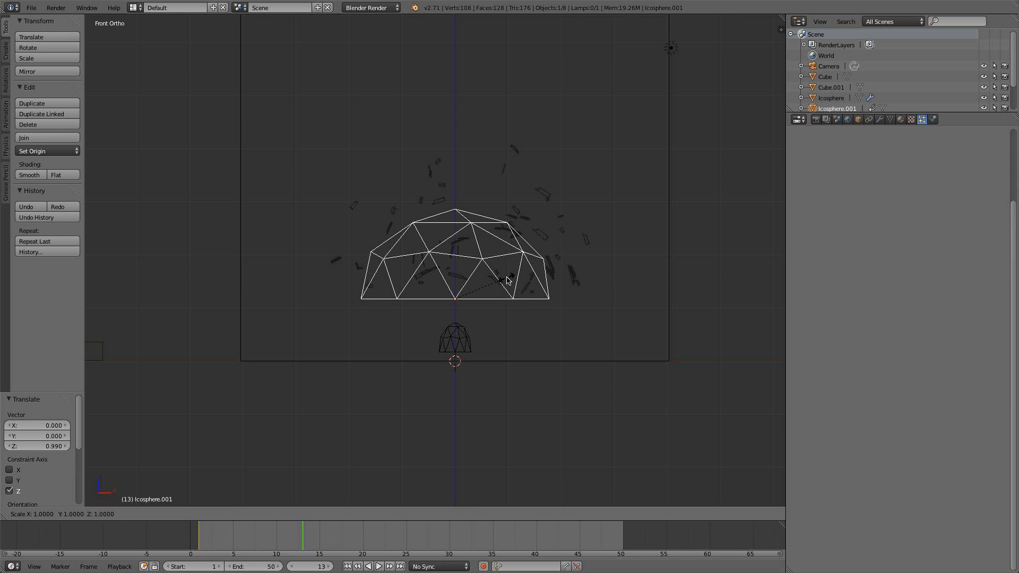
{"action": "left_click", "coordinate": [508, 279]}
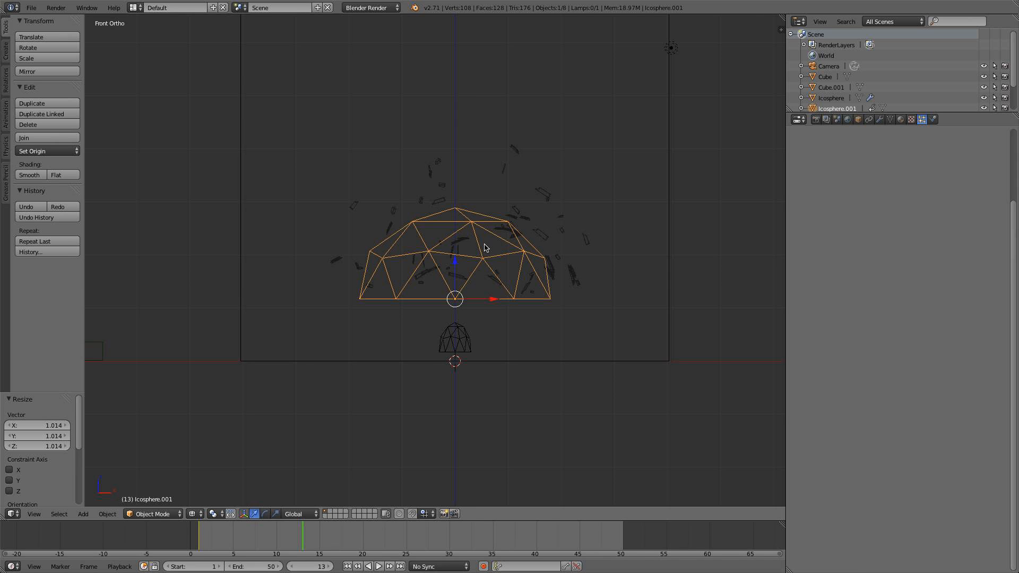
{"action": "key", "text": "i"}
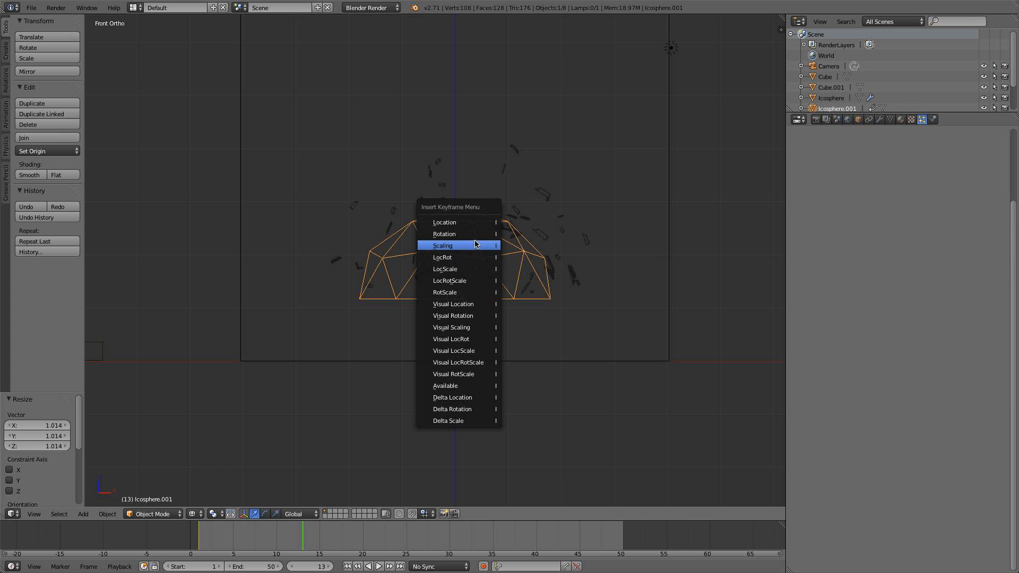
{"action": "left_click", "coordinate": [475, 245]}
Return to frame 1, lower the dome back onto the emitter along Z and insert a Location keyframe
{"action": "left_click_drag", "start_coordinate": [291, 530], "coordinate": [218, 536]}
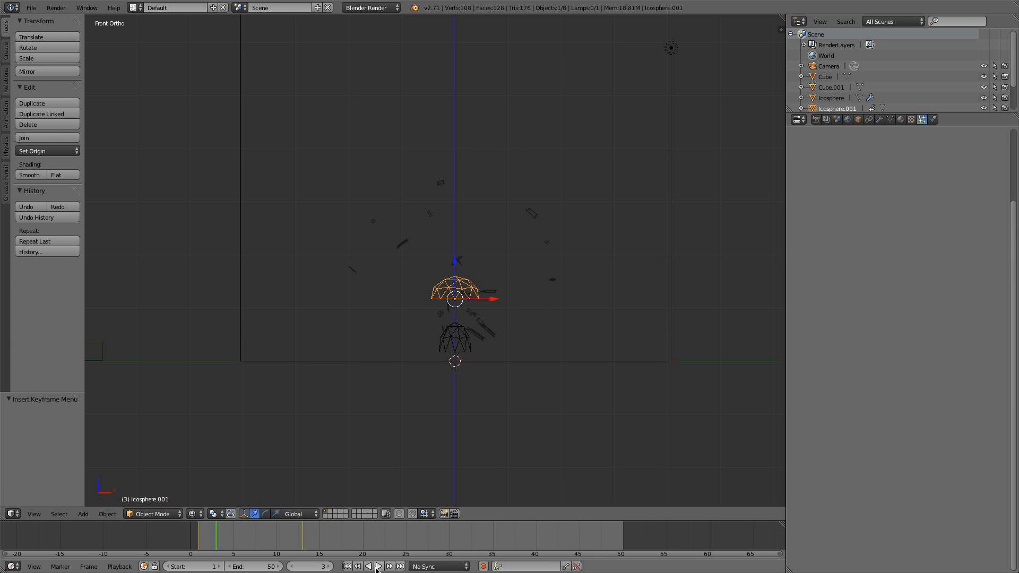
{"action": "left_click", "coordinate": [348, 567]}
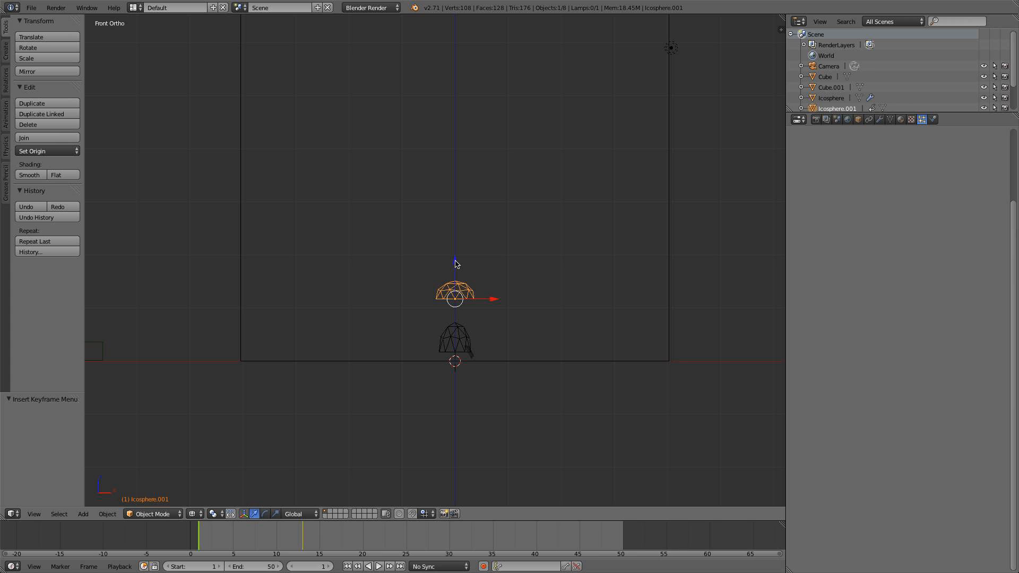
{"action": "left_click_drag", "start_coordinate": [456, 263], "coordinate": [450, 316]}
{"action": "key", "text": "i"}
{"action": "left_click", "coordinate": [445, 293]}
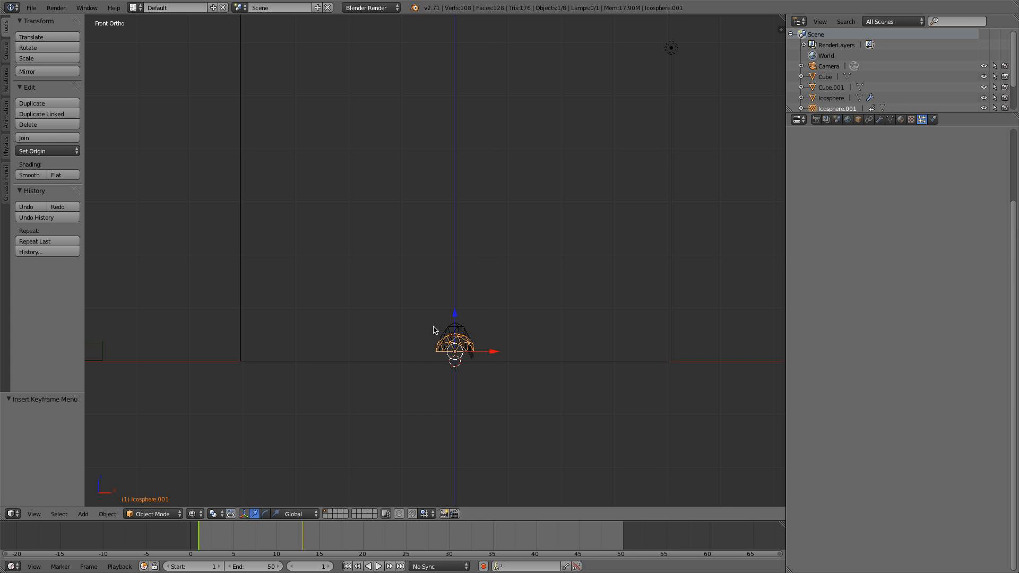
At frame 13, raise the dome along Z into the rubble cloud, insert a Location keyframe and scrub through the motion
{"action": "left_click", "coordinate": [306, 536]}
{"action": "left_click_drag", "start_coordinate": [455, 314], "coordinate": [455, 256]}
{"action": "key", "text": "i"}
{"action": "left_click", "coordinate": [448, 252]}
{"action": "left_click_drag", "start_coordinate": [282, 537], "coordinate": [234, 557]}
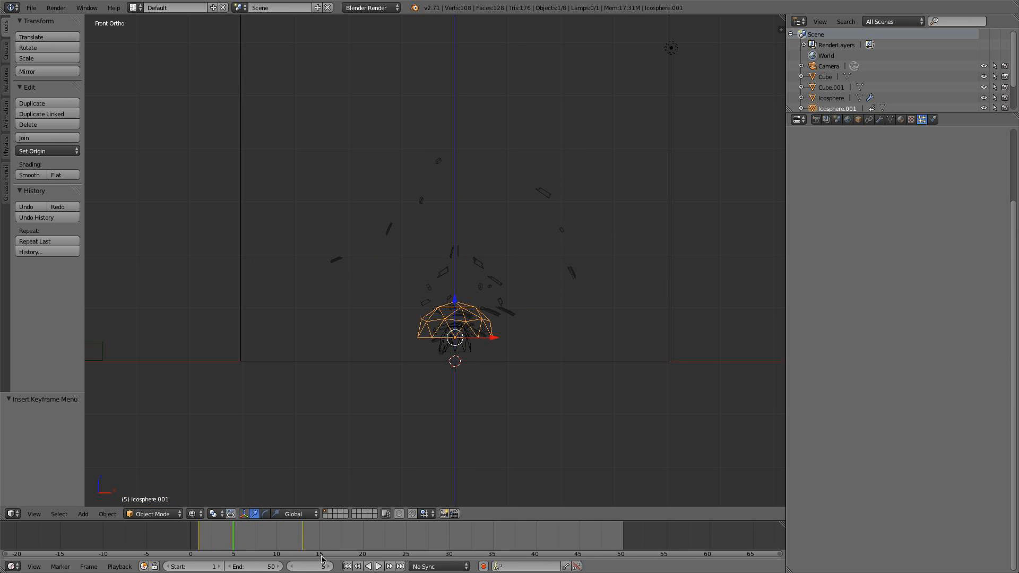
Return to frame 1 and add another ico sphere with 2 subdivisions at the 3D cursor, seen from the front
{"action": "left_click", "coordinate": [348, 566]}
{"action": "scroll", "coordinate": [433, 396], "scroll_direction": "up", "scroll_amount": 2}
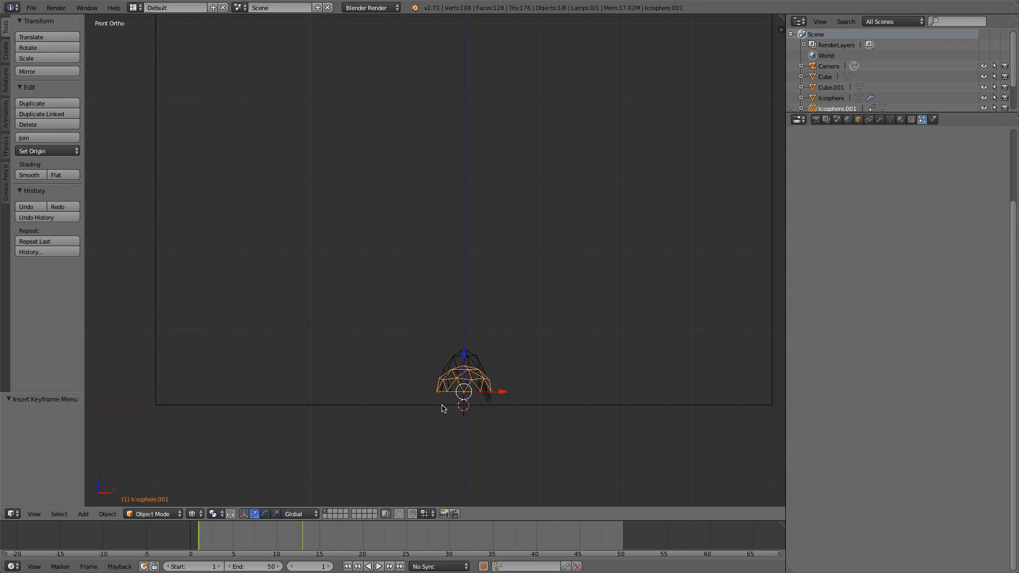
{"action": "middle_click_drag", "start_coordinate": [486, 417], "coordinate": [494, 383]}
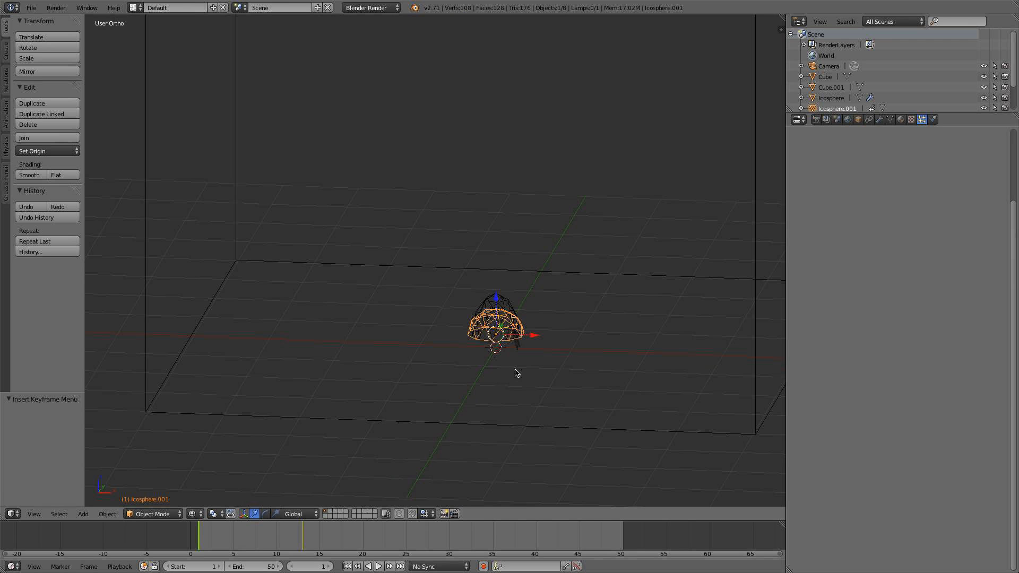
{"action": "key", "text": "shift+a"}
{"action": "mouse_move", "coordinate": [516, 371]}
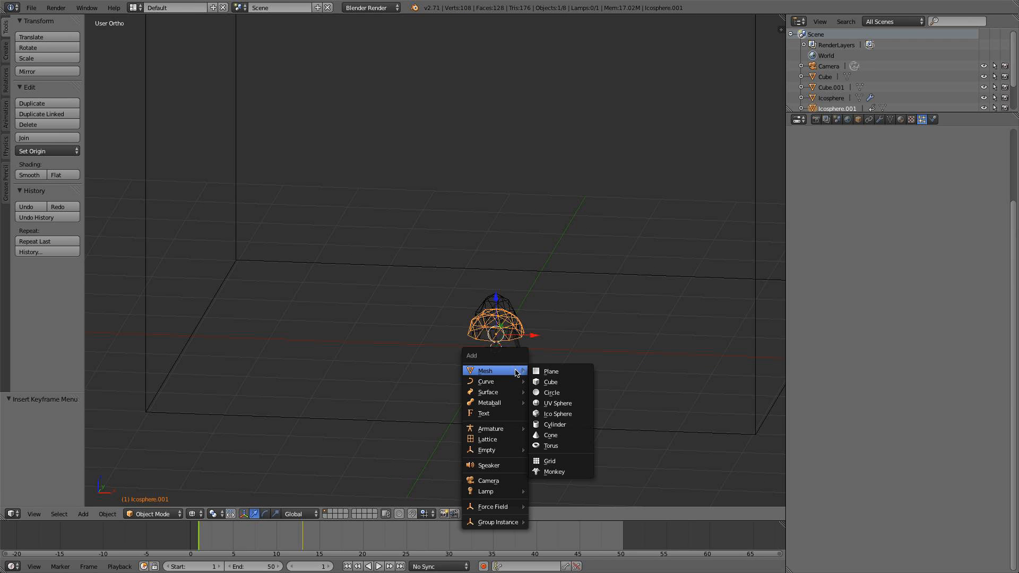
{"action": "left_click", "coordinate": [581, 419]}
{"action": "key", "text": "KP_1"}
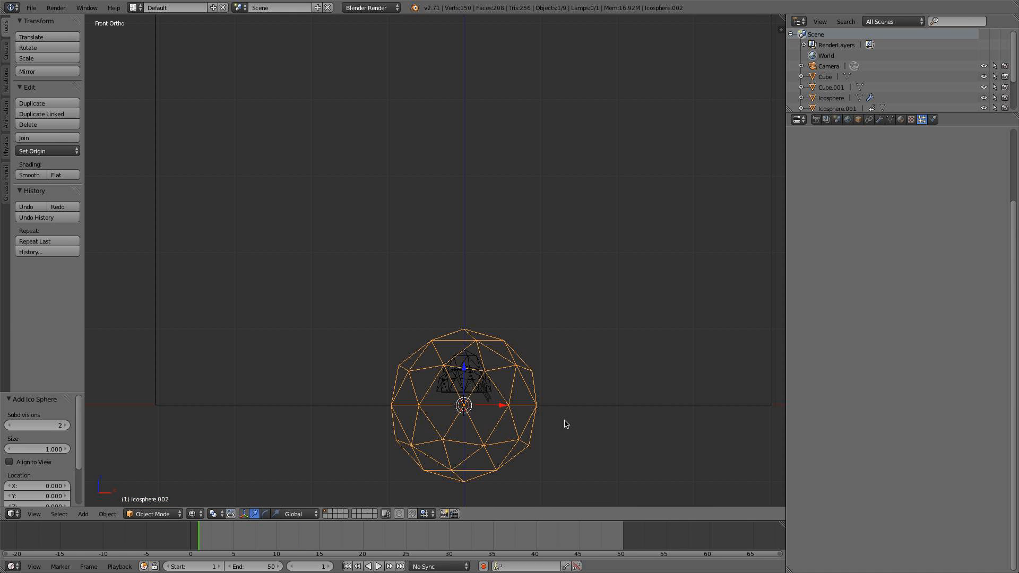
Delete the faces at the bottom cap of the newly added ico sphere
{"action": "key", "text": "Tab"}
{"action": "key", "text": "a"}
{"action": "key", "text": "b"}
{"action": "left_click_drag", "start_coordinate": [562, 425], "coordinate": [329, 487]}
{"action": "key", "text": "x"}
{"action": "left_click", "coordinate": [414, 457]}
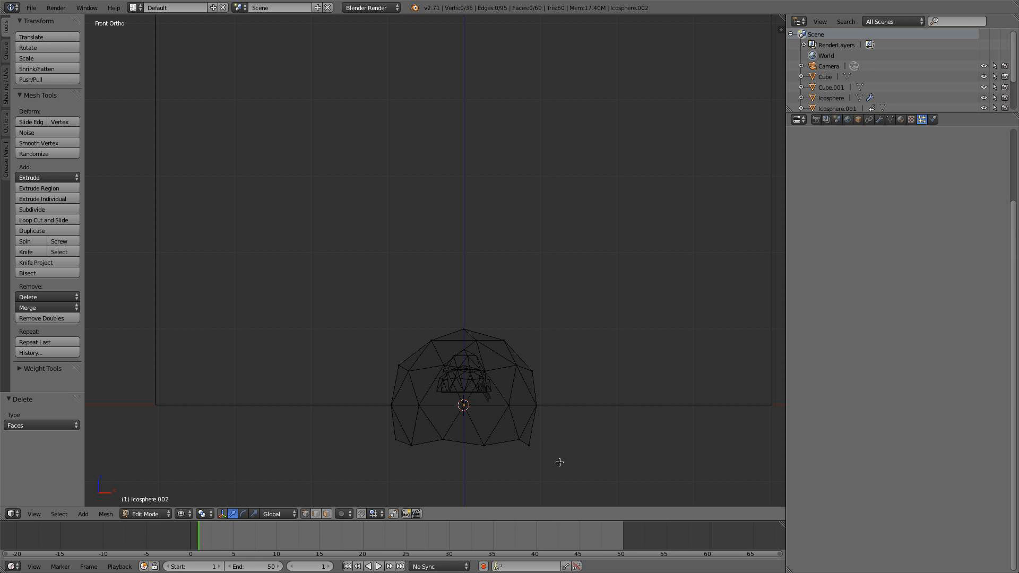
Delete the remaining vertices below the new ico sphere's equator to leave a half-dome
{"action": "key", "text": "b"}
{"action": "left_click_drag", "start_coordinate": [558, 461], "coordinate": [383, 417]}
{"action": "key", "text": "a"}
{"action": "key", "text": "b"}
{"action": "mouse_move", "coordinate": [545, 456]}
{"action": "left_mouse_down"}
{"action": "mouse_move", "coordinate": [342, 415]}
{"action": "mouse_move", "coordinate": [598, 472]}
{"action": "left_mouse_up"}
{"action": "key", "text": "x"}
{"action": "left_click", "coordinate": [381, 424]}
{"action": "key", "text": "b"}
{"action": "key", "text": "x"}
{"action": "left_click", "coordinate": [492, 428]}
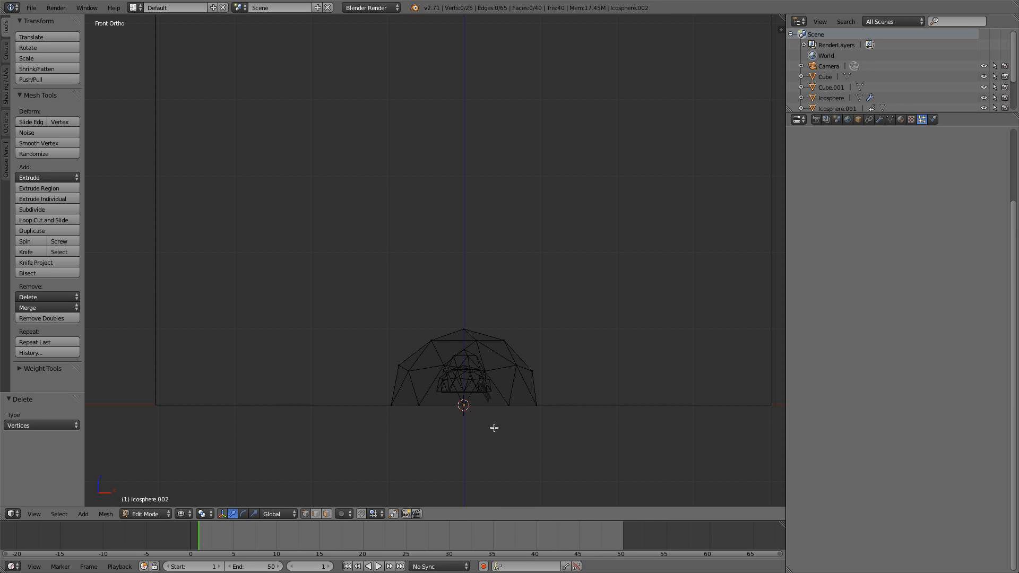
Return to Object Mode and raise the new half-dome about 0.181 along Z, level with the emitter's base
{"action": "key", "text": "a"}
{"action": "key", "text": "Tab"}
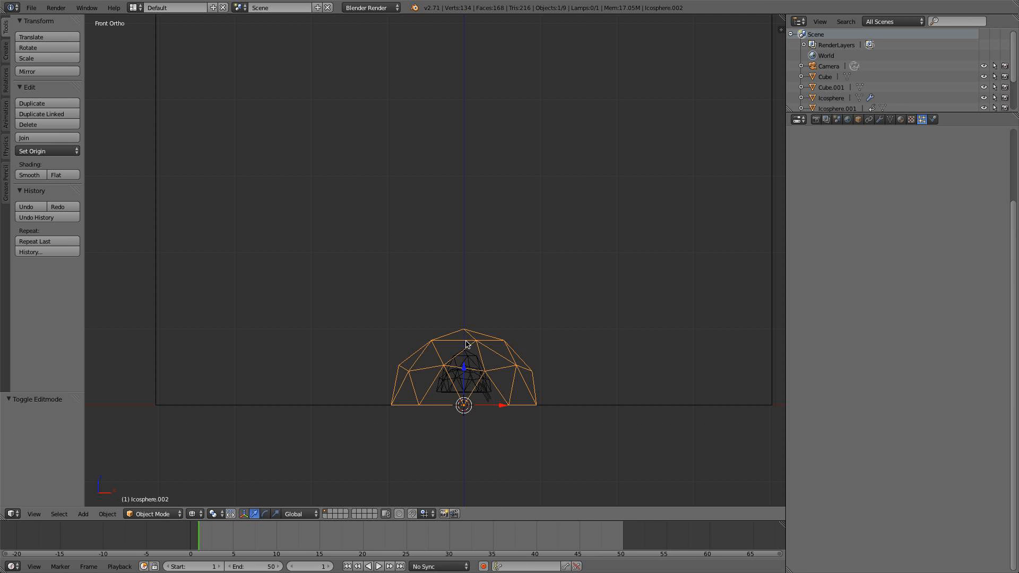
{"action": "left_click_drag", "start_coordinate": [464, 368], "coordinate": [487, 352]}
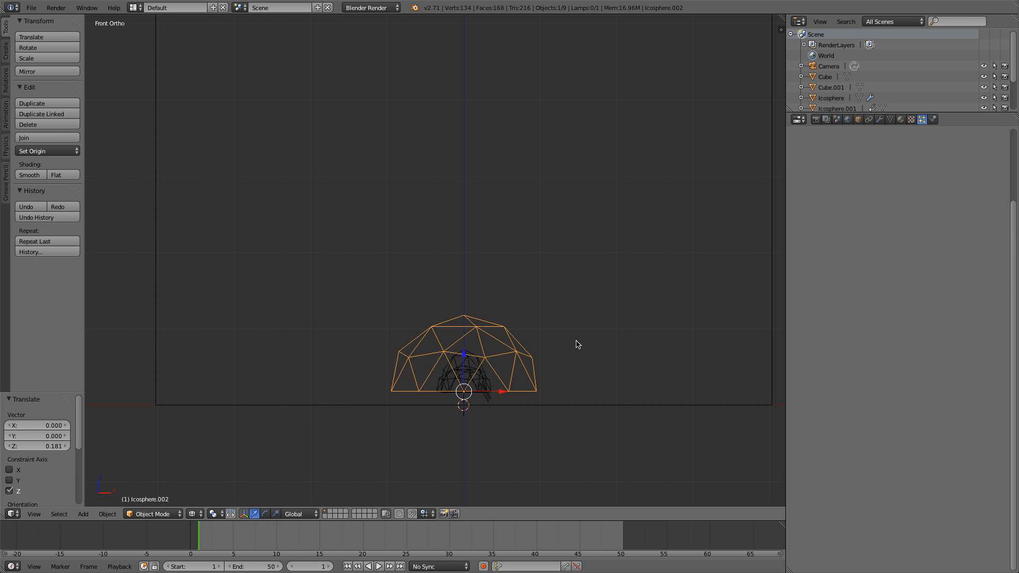
Scale the new half-dome down by a factor of about 0.529 and add a particle system to it
{"action": "key", "text": "s"}
{"action": "left_click", "coordinate": [508, 347]}
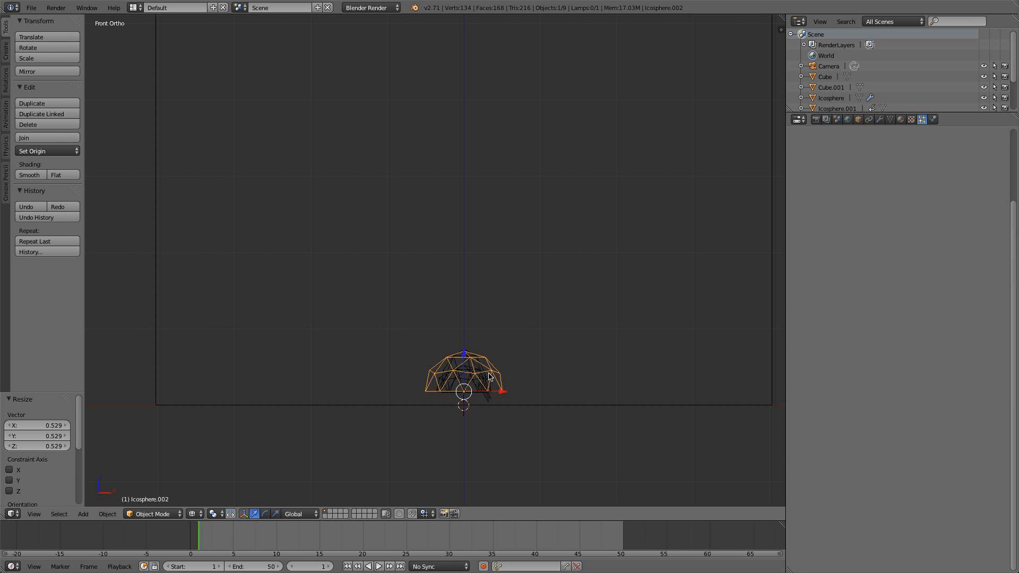
{"action": "left_click", "coordinate": [922, 120]}
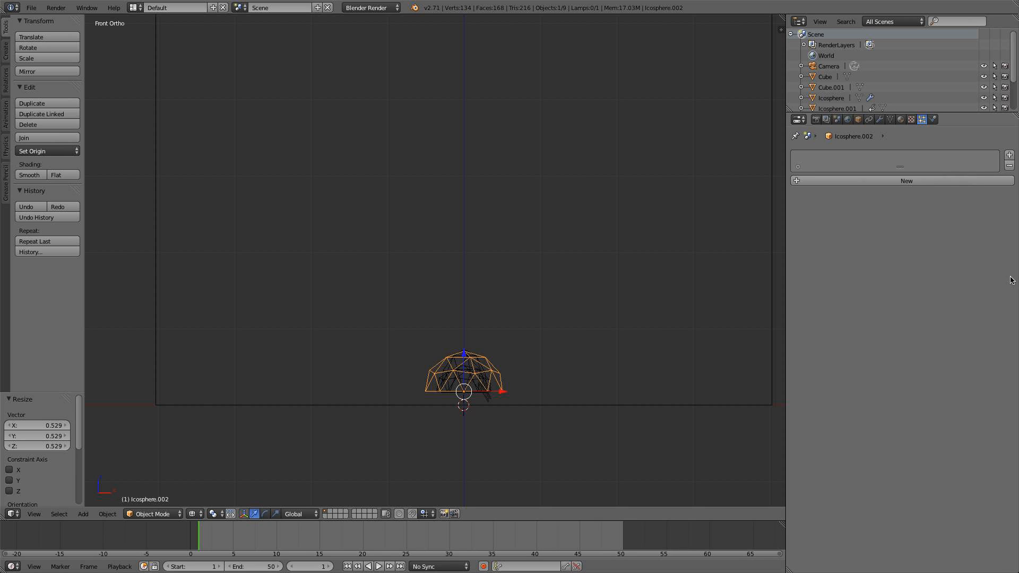
{"action": "left_click", "coordinate": [934, 181]}
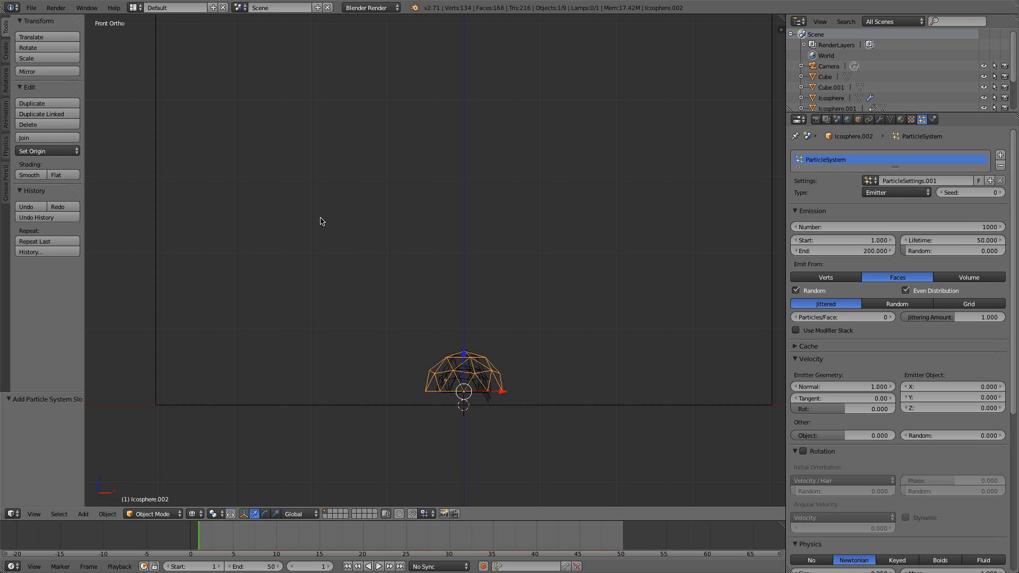
{"action": "middle_click_drag", "start_coordinate": [551, 307], "coordinate": [503, 320]}
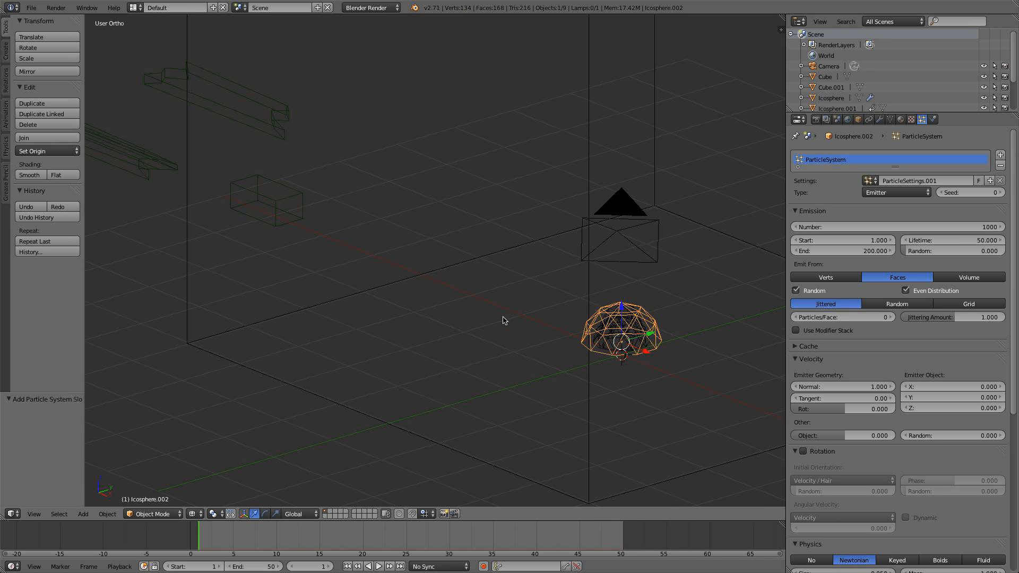
{"action": "key", "text": "KP_1"}
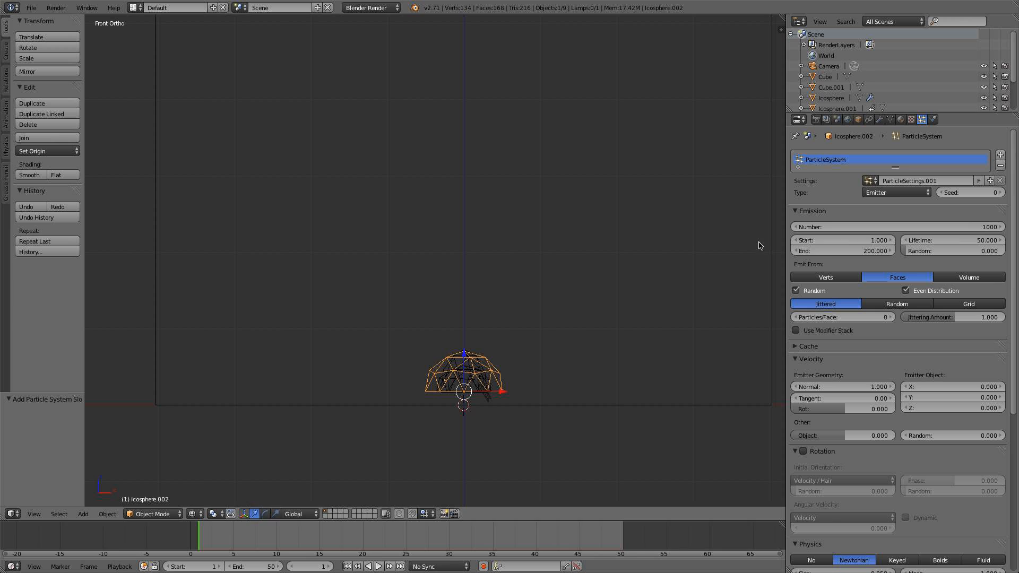
Set both the emission end frame and the particle lifetime to 6 for the new half-dome's particle system
{"action": "left_click", "coordinate": [840, 252]}
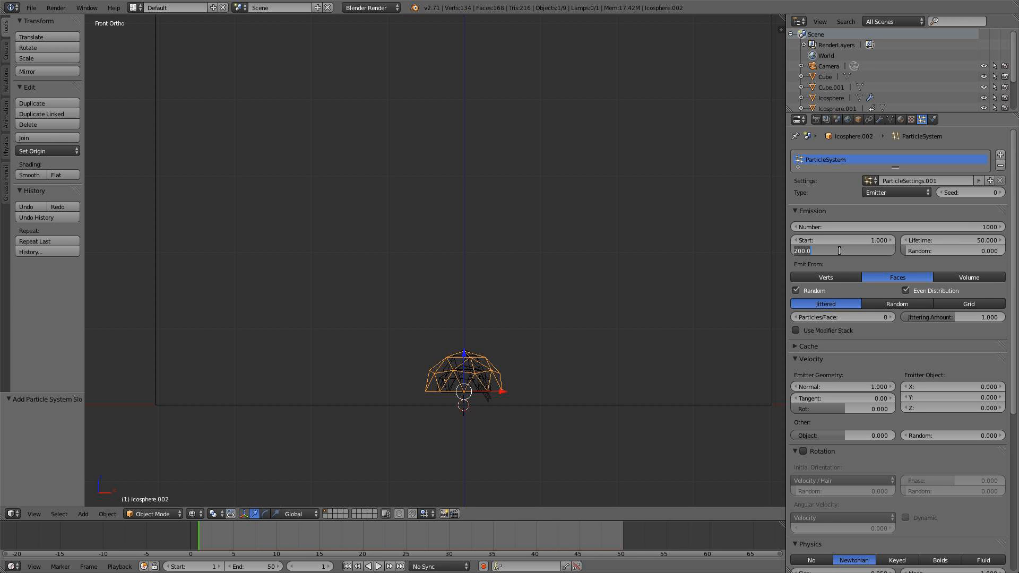
{"action": "key", "text": "Return"}
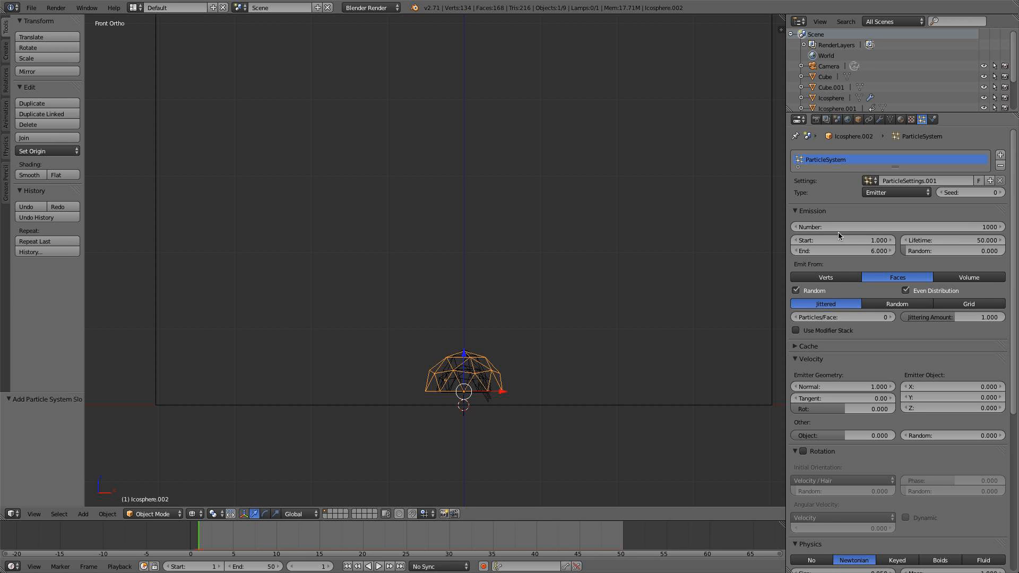
{"action": "left_click", "coordinate": [956, 240]}
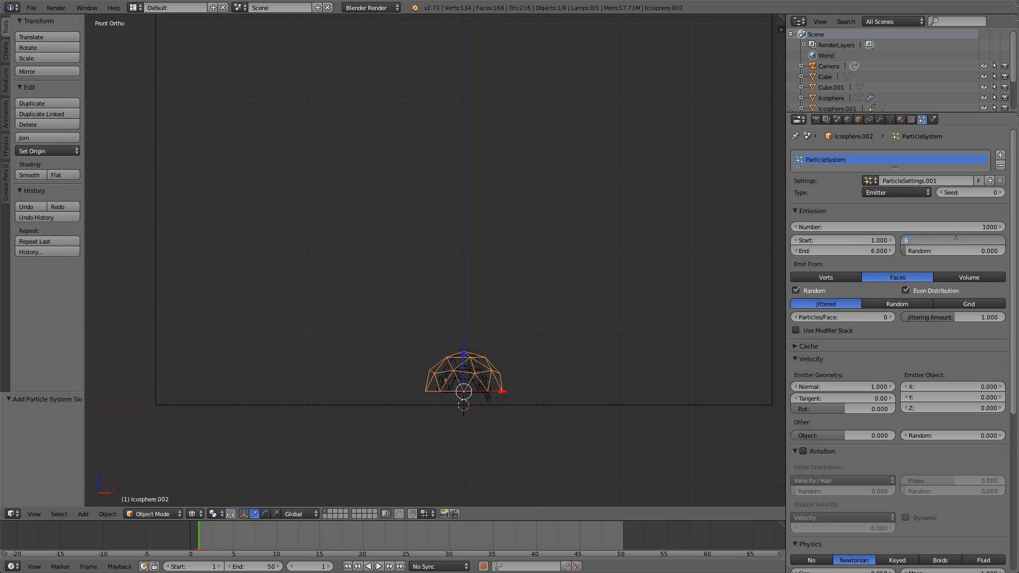
{"action": "type", "text": "6"}
{"action": "key", "text": "Return"}
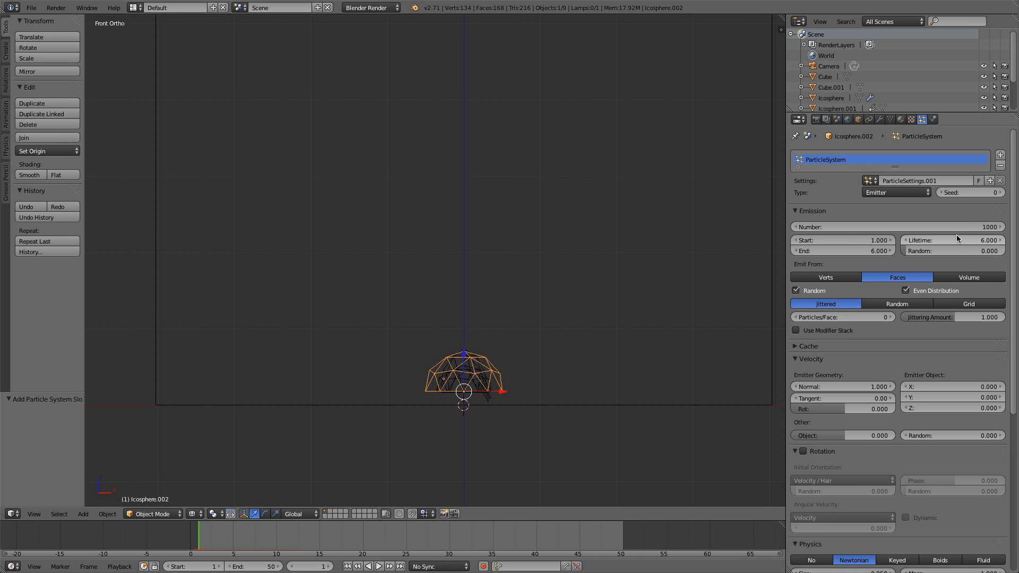
{"action": "left_click", "coordinate": [957, 241]}
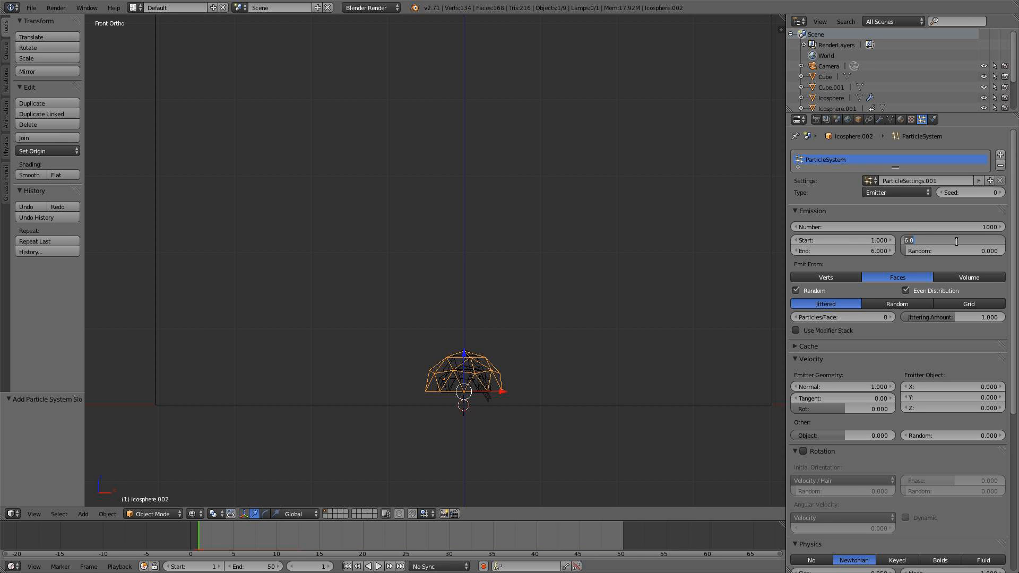
{"action": "key", "text": "Return"}
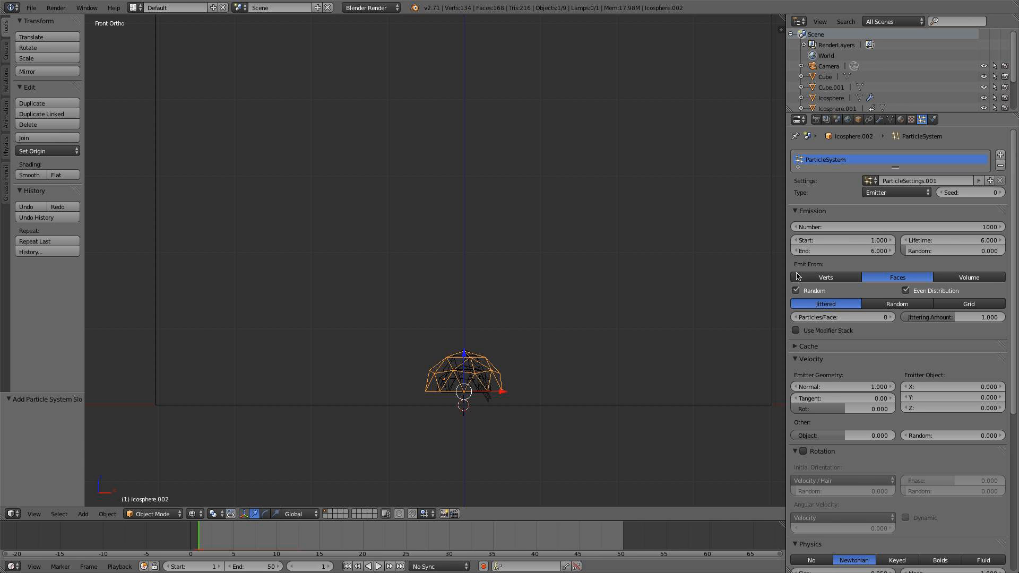
Preview the particle emission in playback and set the particles' normal velocity to 5
{"action": "left_click", "coordinate": [379, 567]}
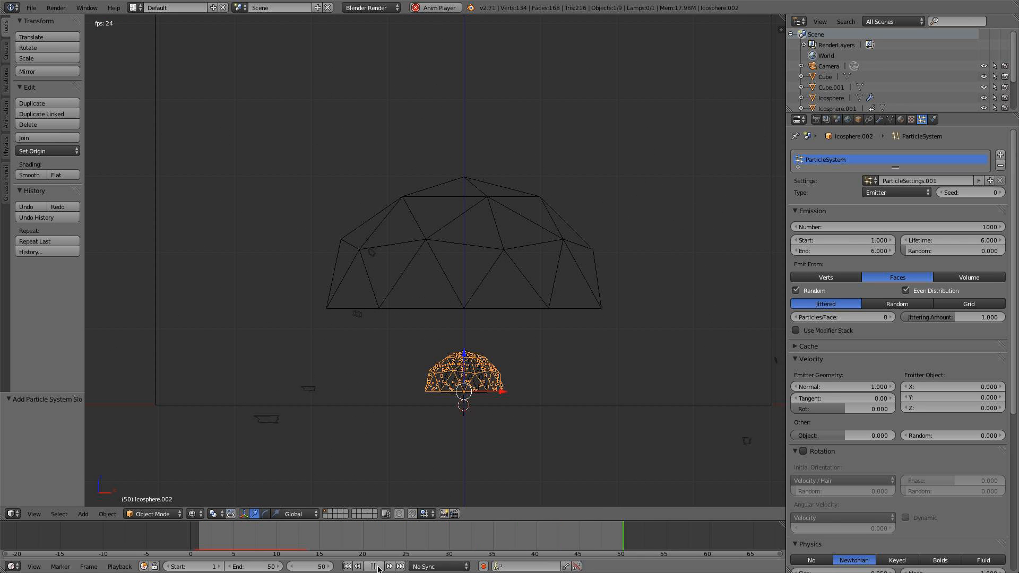
{"action": "key", "text": "Escape"}
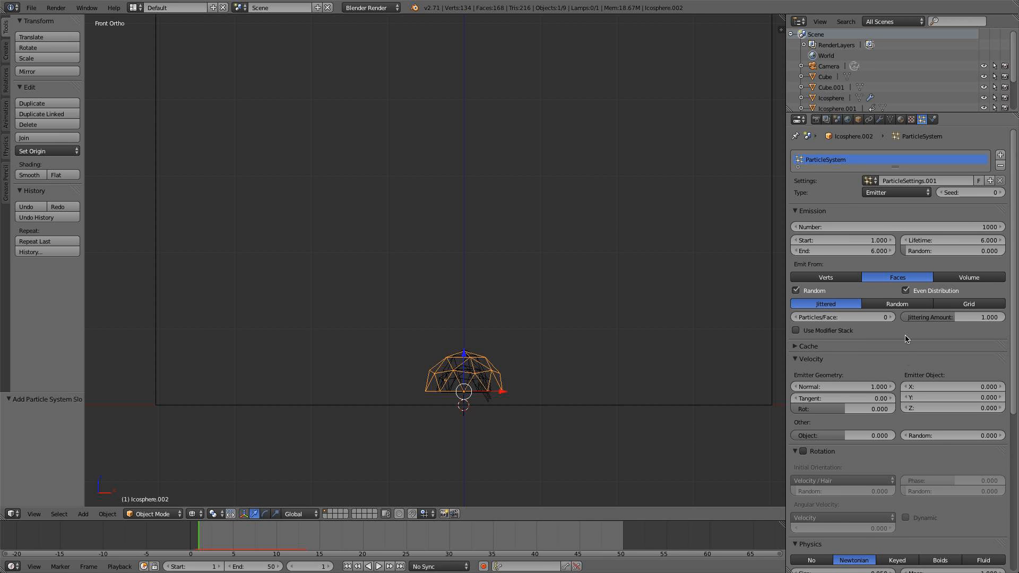
{"action": "scroll", "coordinate": [907, 339], "scroll_direction": "down", "scroll_amount": 2}
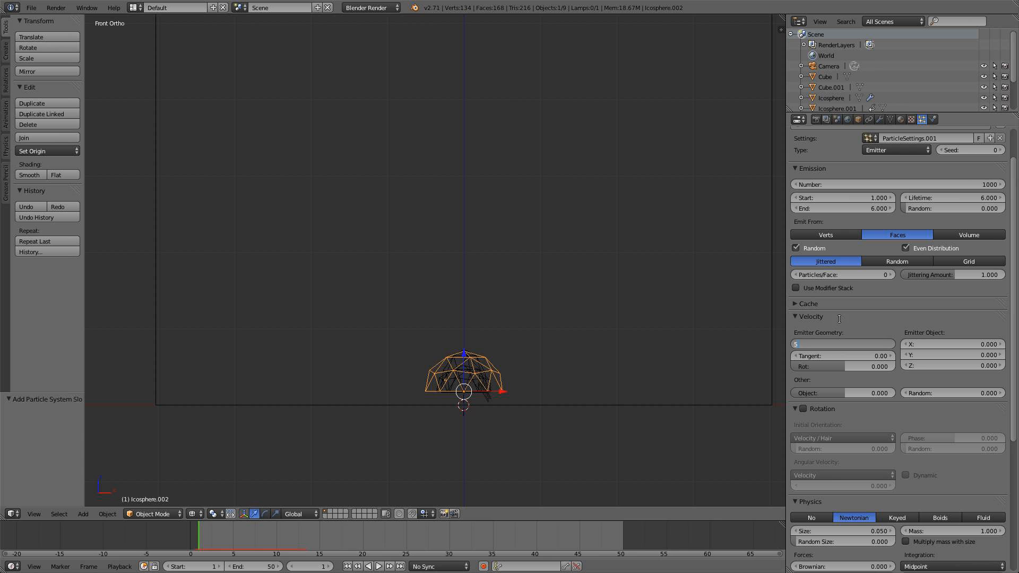
{"action": "key", "text": "Return"}
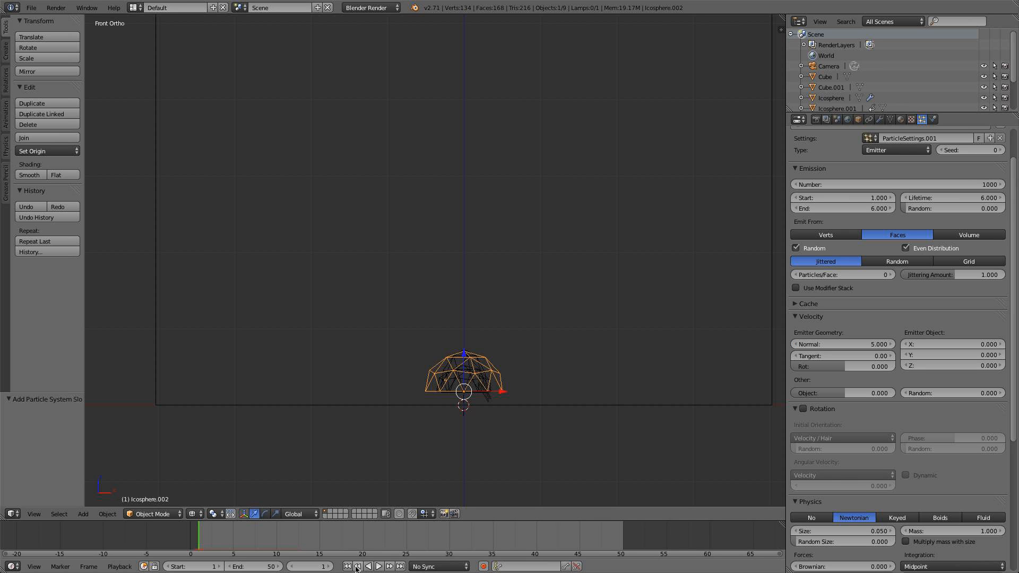
Play the animation to examine the faster particle burst around the half-dome, and return to frame 1
{"action": "left_click", "coordinate": [378, 567]}
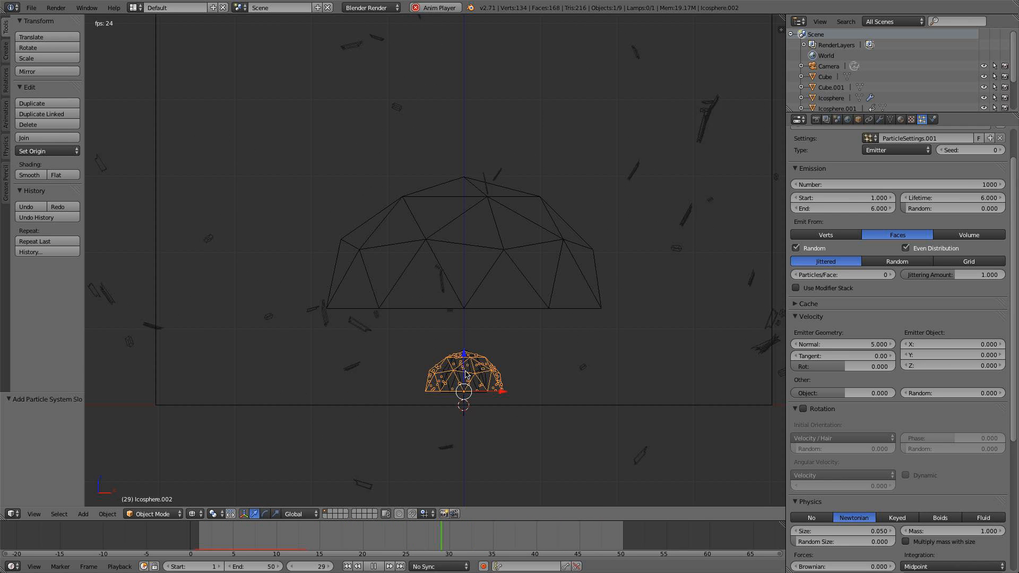
{"action": "middle_click_drag", "start_coordinate": [507, 385], "coordinate": [479, 346]}
{"action": "key", "text": "KP_1"}
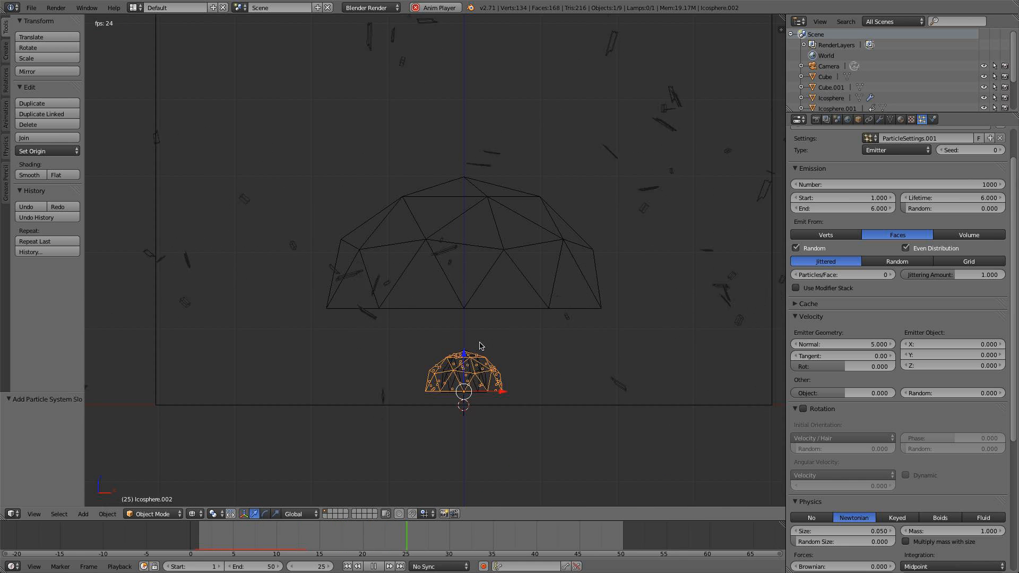
{"action": "key", "text": "KP_5"}
{"action": "middle_click_drag", "start_coordinate": [513, 415], "coordinate": [510, 412], "text": "shift"}
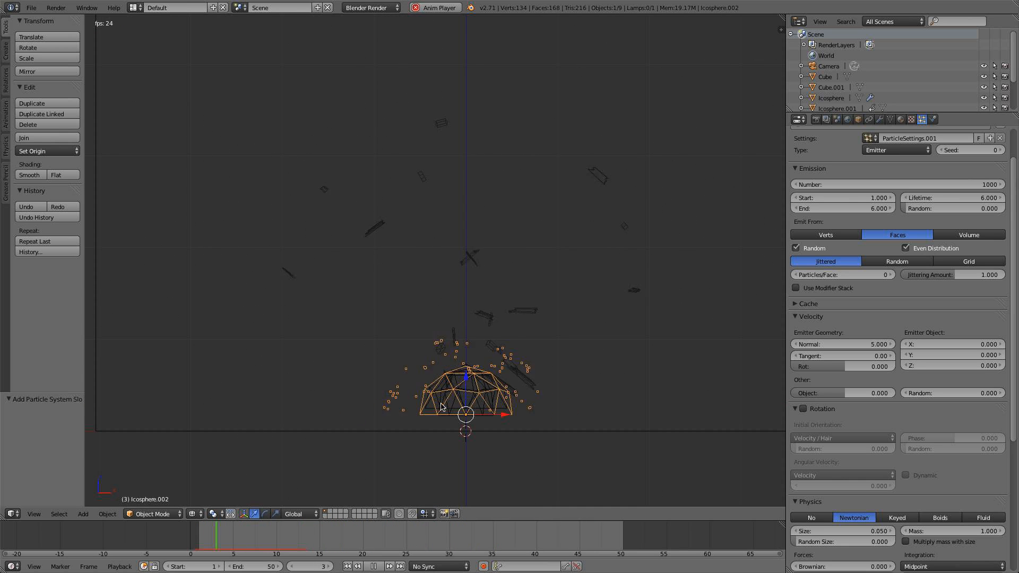
{"action": "scroll", "coordinate": [454, 417], "scroll_direction": "down", "scroll_amount": 4}
{"action": "left_click", "coordinate": [374, 567]}
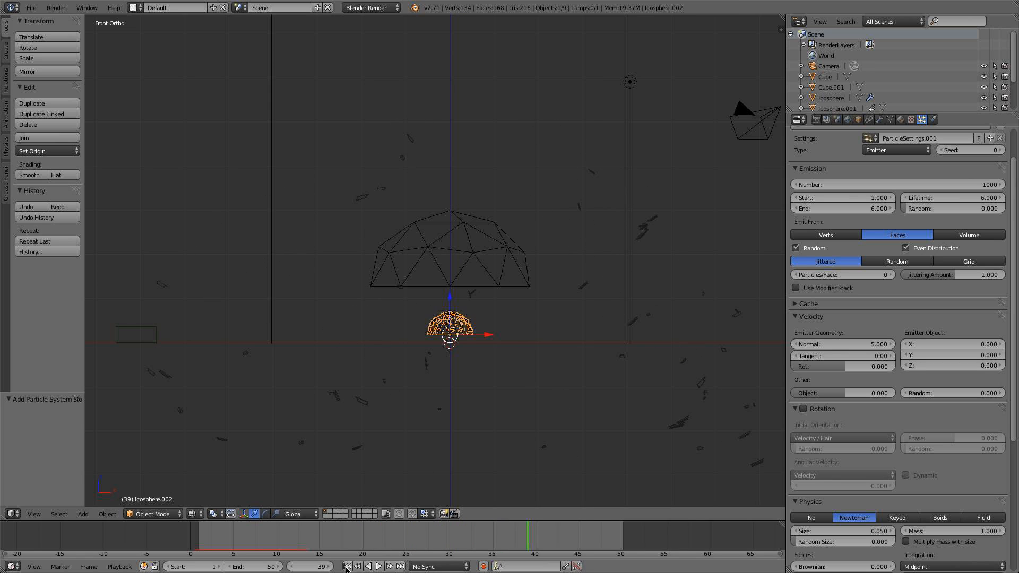
{"action": "left_click", "coordinate": [347, 567]}
Enable smoke physics on the large container cube and make it the smoke domain
{"action": "scroll", "coordinate": [603, 337], "scroll_direction": "down", "scroll_amount": 2}
{"action": "right_click", "coordinate": [576, 255]}
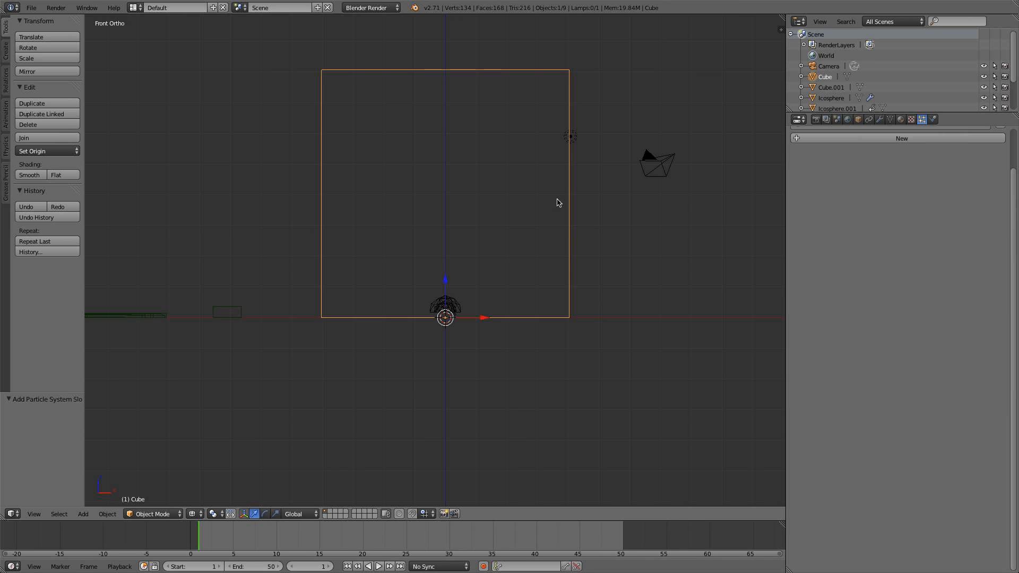
{"action": "scroll", "coordinate": [932, 147], "scroll_direction": "up", "scroll_amount": 2}
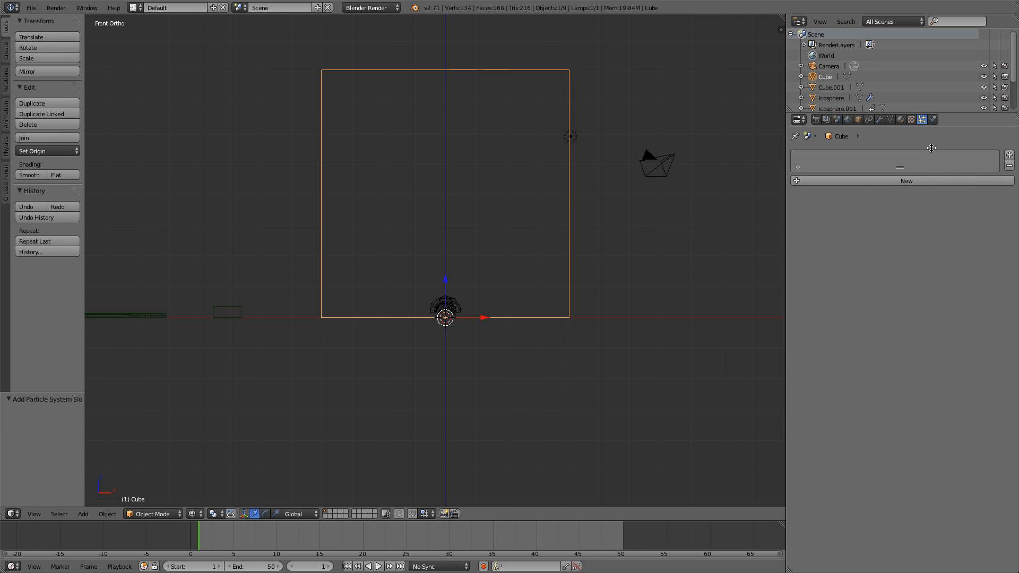
{"action": "left_click", "coordinate": [934, 120]}
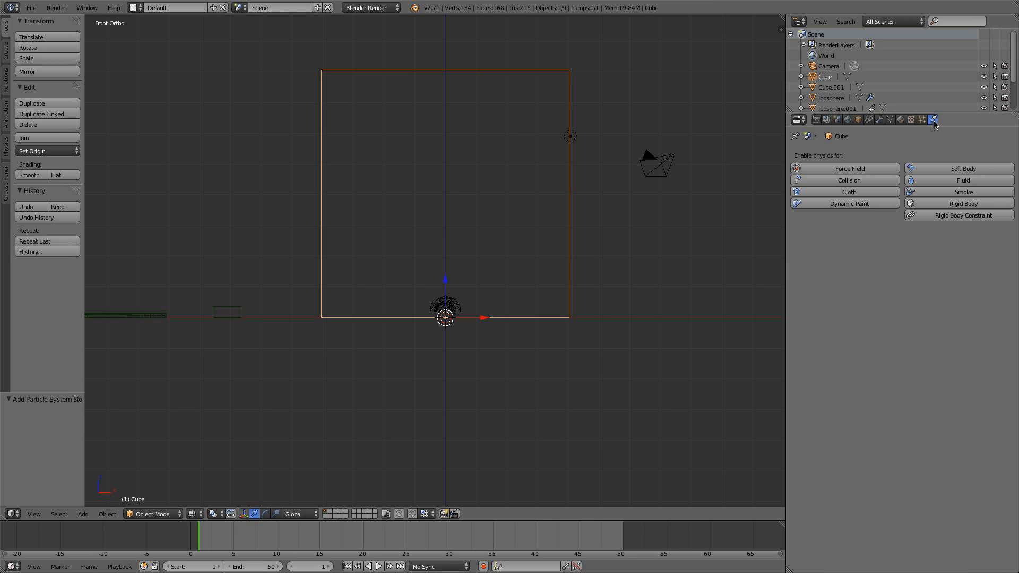
{"action": "left_click", "coordinate": [955, 192]}
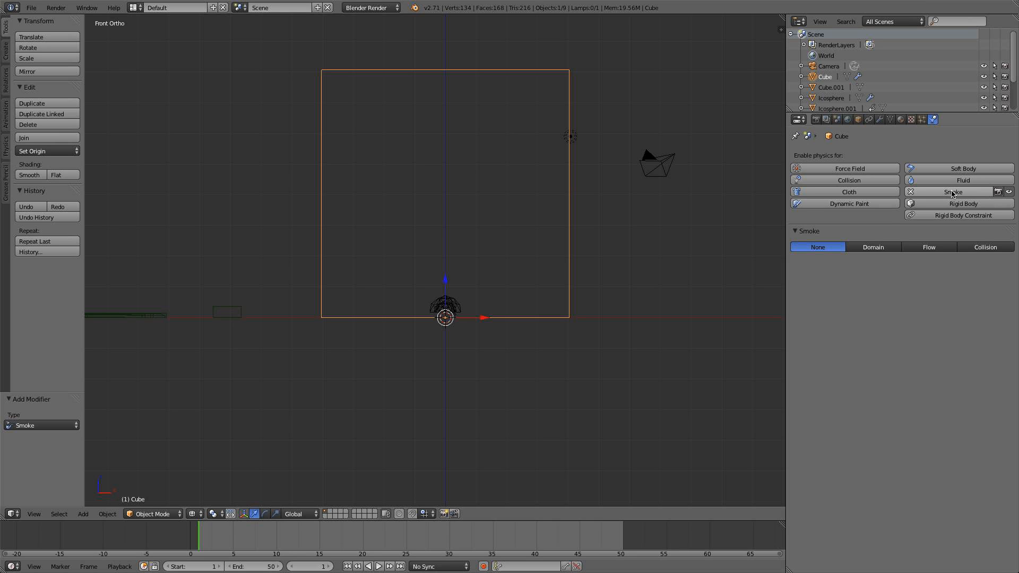
{"action": "left_click", "coordinate": [872, 250]}
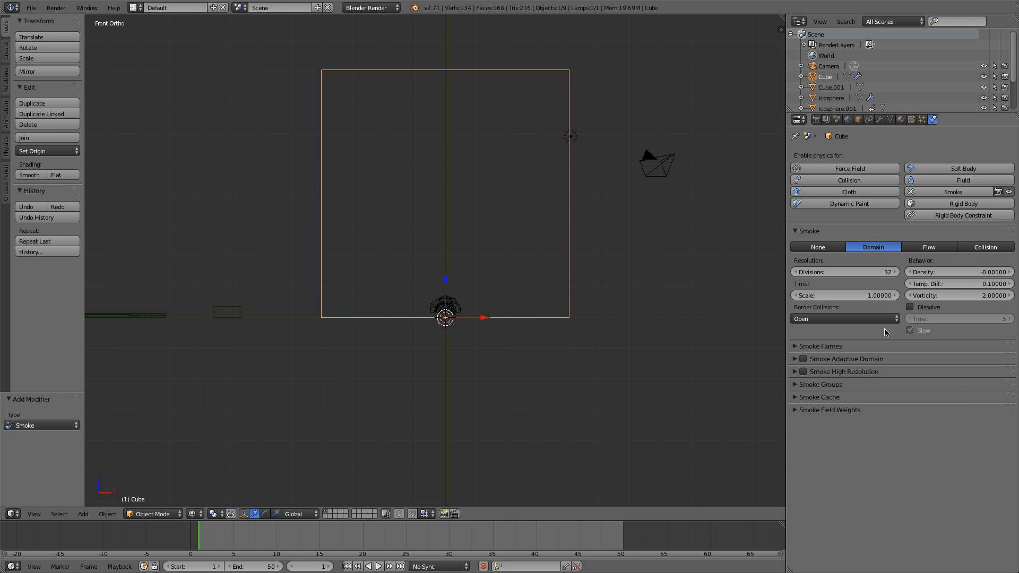
Select the keyframed rising half-dome, go to frame 13 and rename the object "mushroom"
{"action": "scroll", "coordinate": [644, 321], "scroll_direction": "up", "scroll_amount": 6}
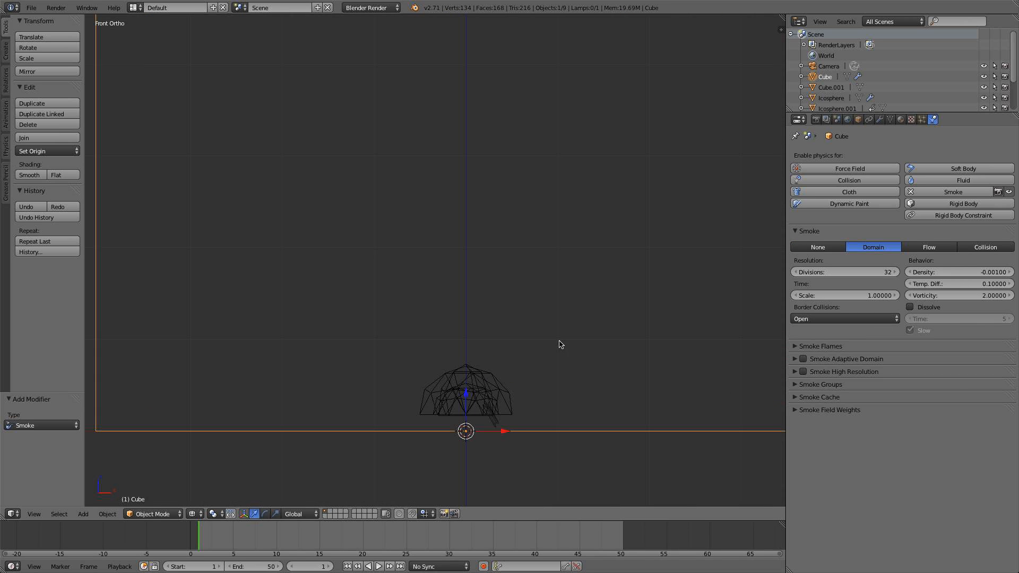
{"action": "right_click", "coordinate": [485, 402]}
{"action": "right_click", "coordinate": [485, 402]}
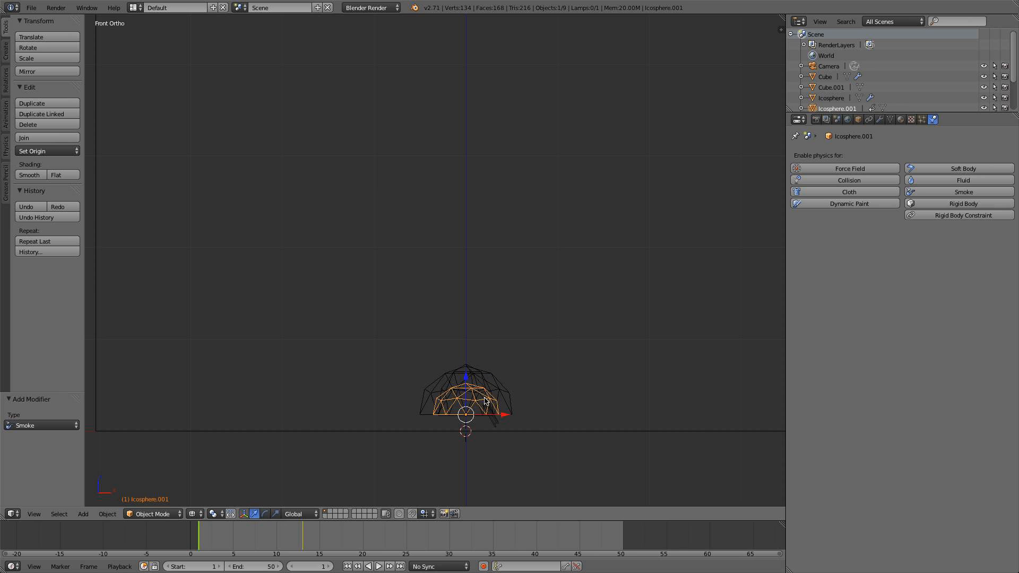
{"action": "mouse_move", "coordinate": [287, 541]}
{"action": "left_mouse_down"}
{"action": "mouse_move", "coordinate": [279, 539]}
{"action": "mouse_move", "coordinate": [302, 541]}
{"action": "left_mouse_up"}
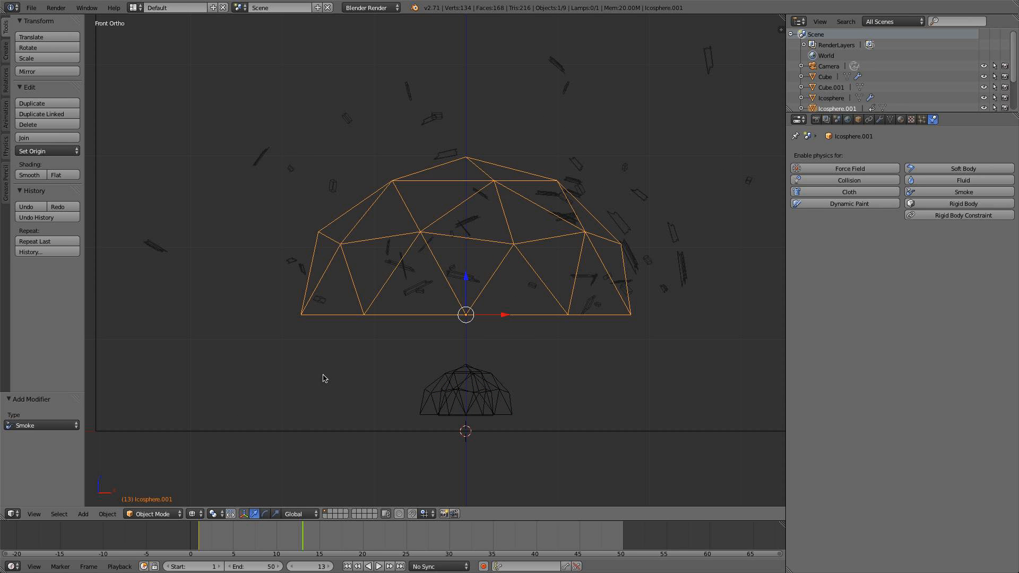
{"action": "key", "text": "n"}
{"action": "left_click", "coordinate": [740, 373]}
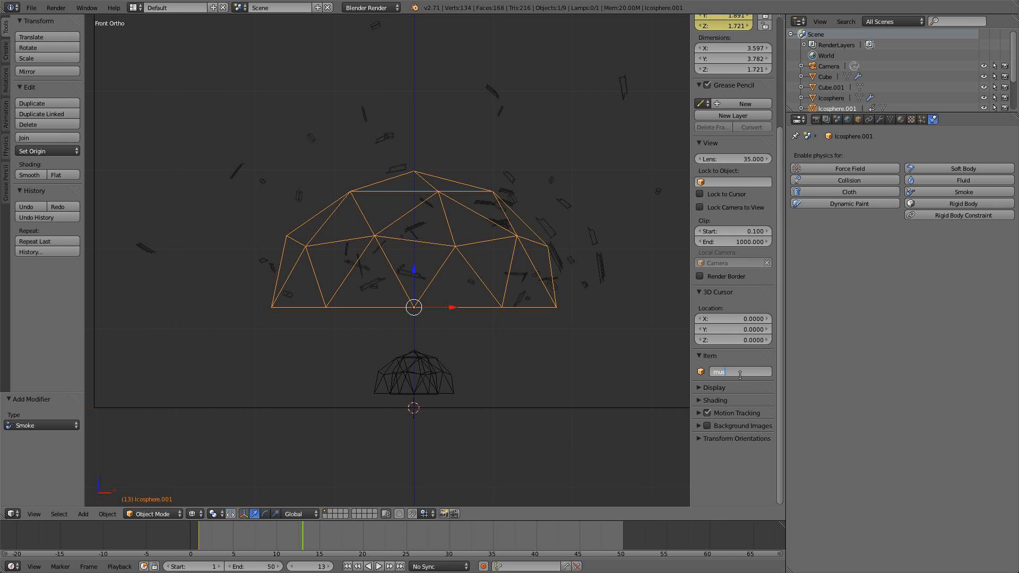
{"action": "type", "text": "mushroom"}
{"action": "key", "text": "Return"}
Clear the side panels from the 3D view and make the mushroom dome a smoke flow source
{"action": "key", "text": "t"}
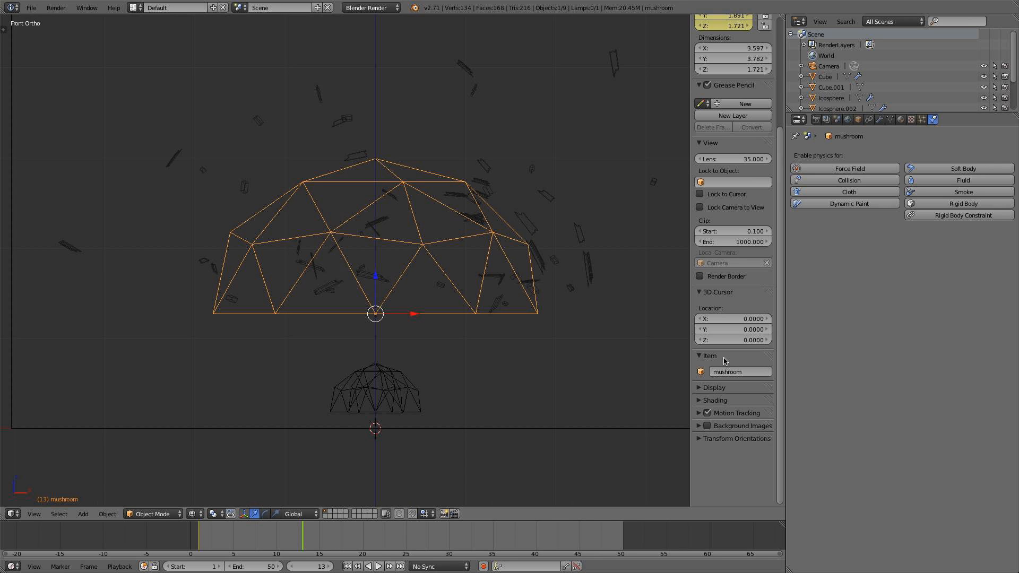
{"action": "key", "text": "n"}
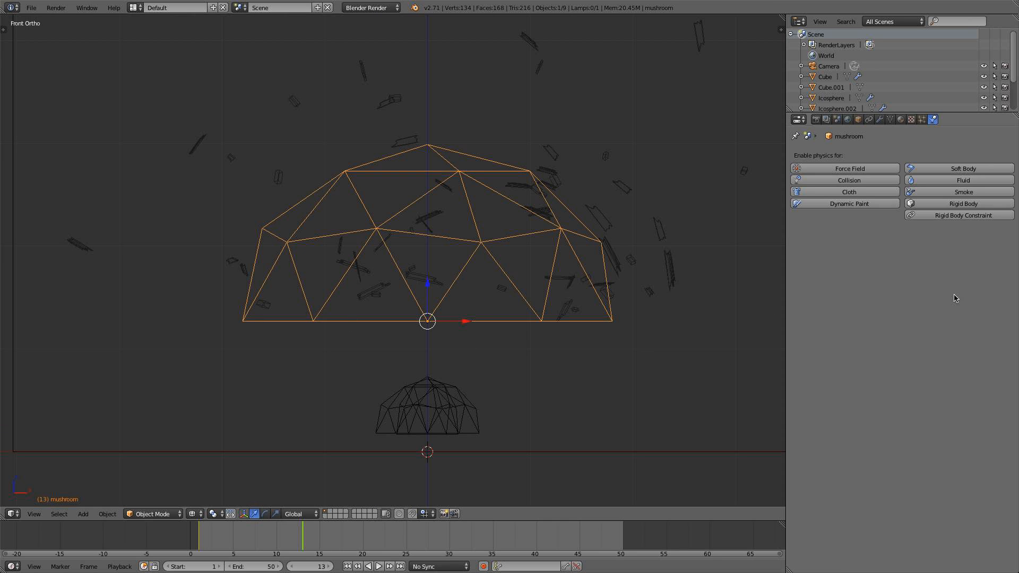
{"action": "left_click", "coordinate": [959, 193]}
{"action": "left_click", "coordinate": [940, 250]}
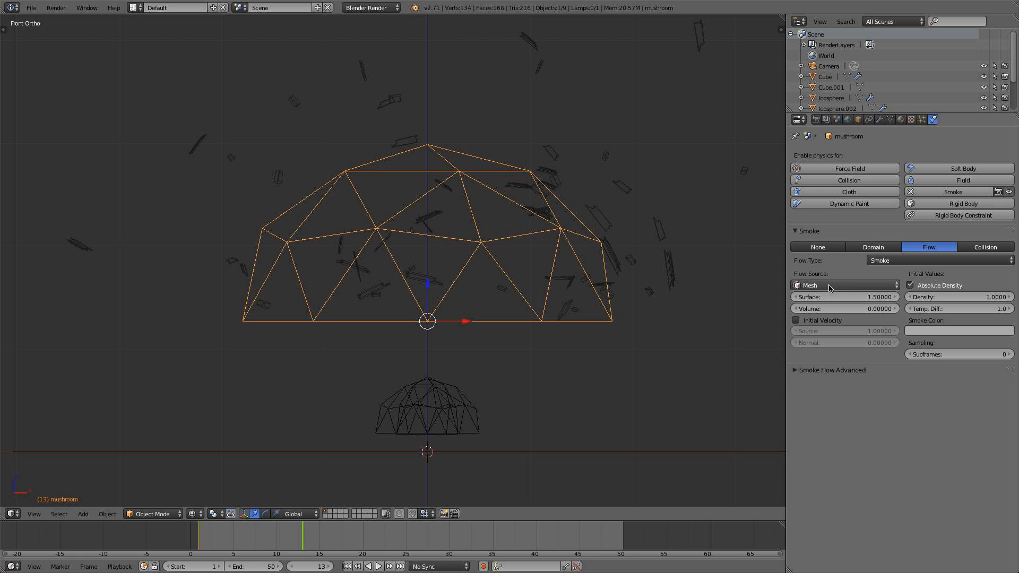
Play the animation from frame 1 and examine the smoke cloud inside the domain, from an angle and from the front
{"action": "scroll", "coordinate": [694, 280], "scroll_direction": "down", "scroll_amount": 3}
{"action": "scroll", "coordinate": [690, 286], "scroll_direction": "down", "scroll_amount": 3}
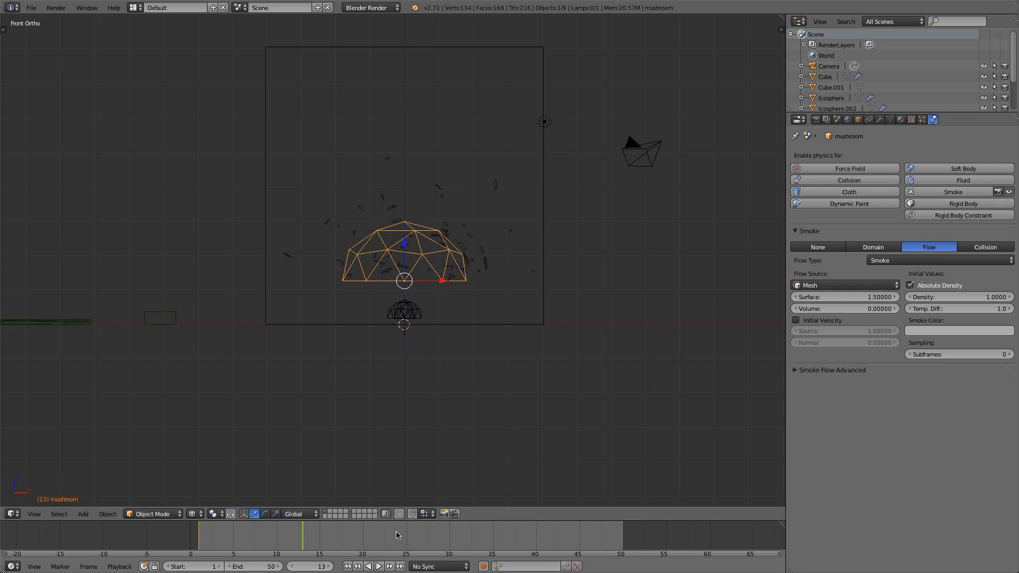
{"action": "left_click", "coordinate": [347, 567]}
{"action": "left_click", "coordinate": [379, 567]}
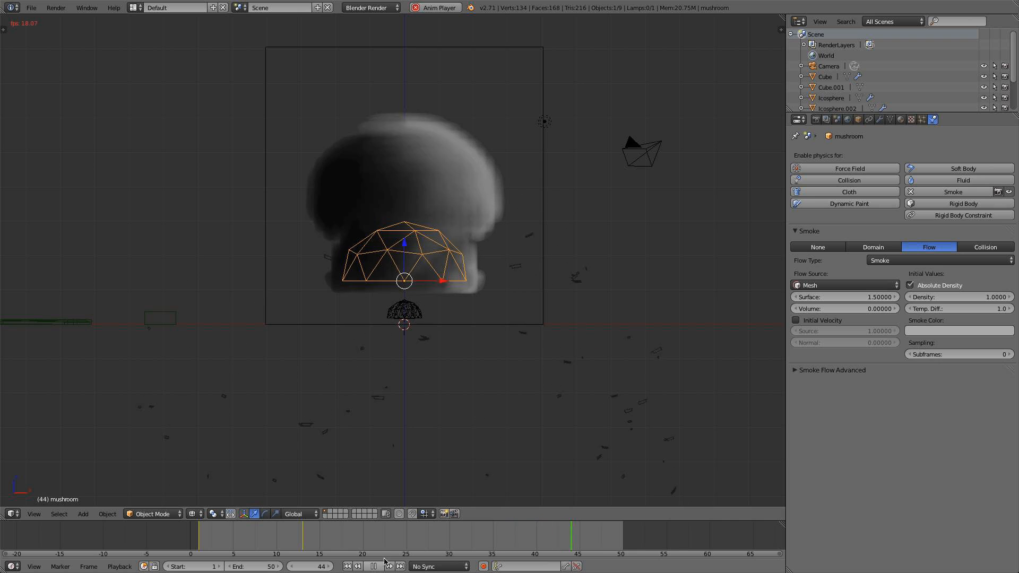
{"action": "middle_click_drag", "start_coordinate": [430, 232], "coordinate": [504, 239]}
{"action": "key", "text": "KP_1"}
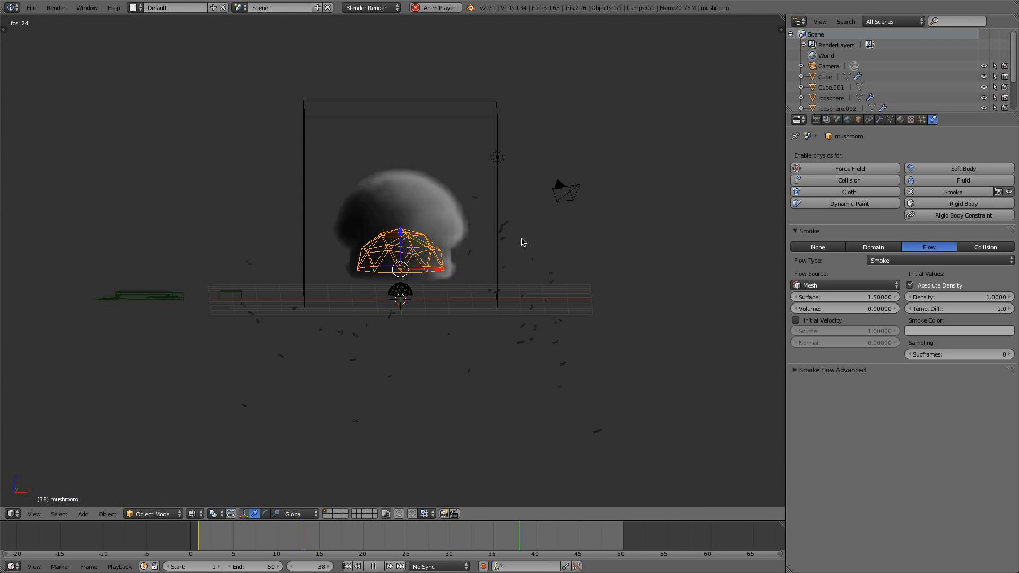
{"action": "scroll", "coordinate": [521, 239], "scroll_direction": "up", "scroll_amount": 6}
{"action": "scroll", "coordinate": [522, 240], "scroll_direction": "down", "scroll_amount": 8}
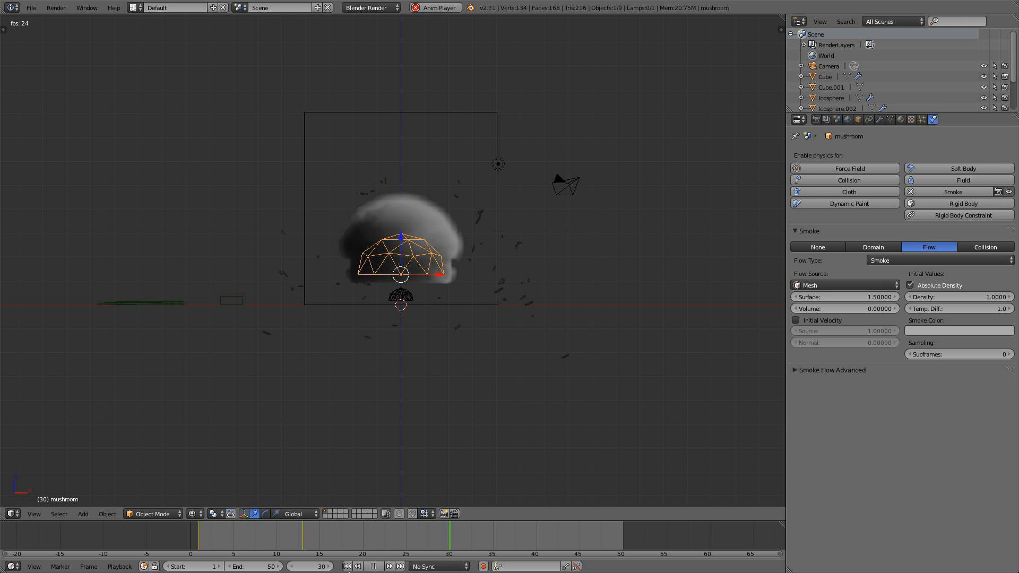
Stop the playback, return to frame 1 and set the mushroom dome's smoke flow Surface value to 0
{"action": "key", "text": "alt+a"}
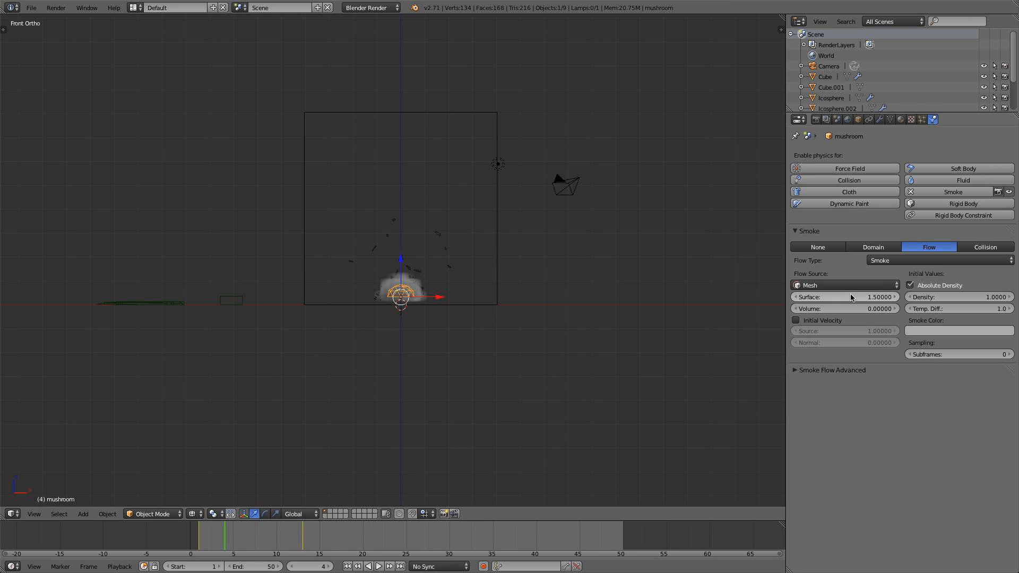
{"action": "left_click", "coordinate": [349, 567]}
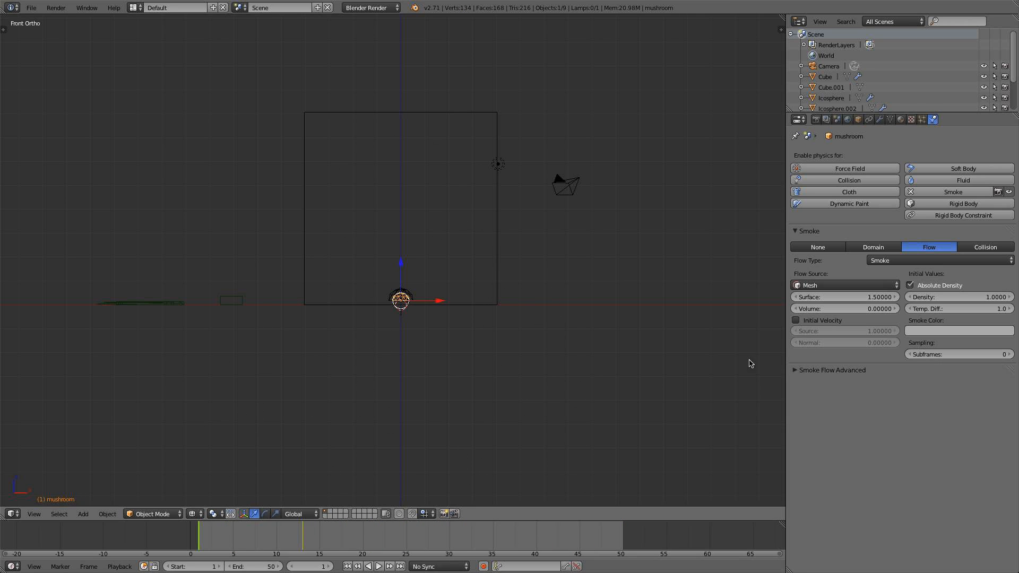
{"action": "left_click_drag", "start_coordinate": [880, 299], "coordinate": [849, 298]}
{"action": "left_click", "coordinate": [848, 298]}
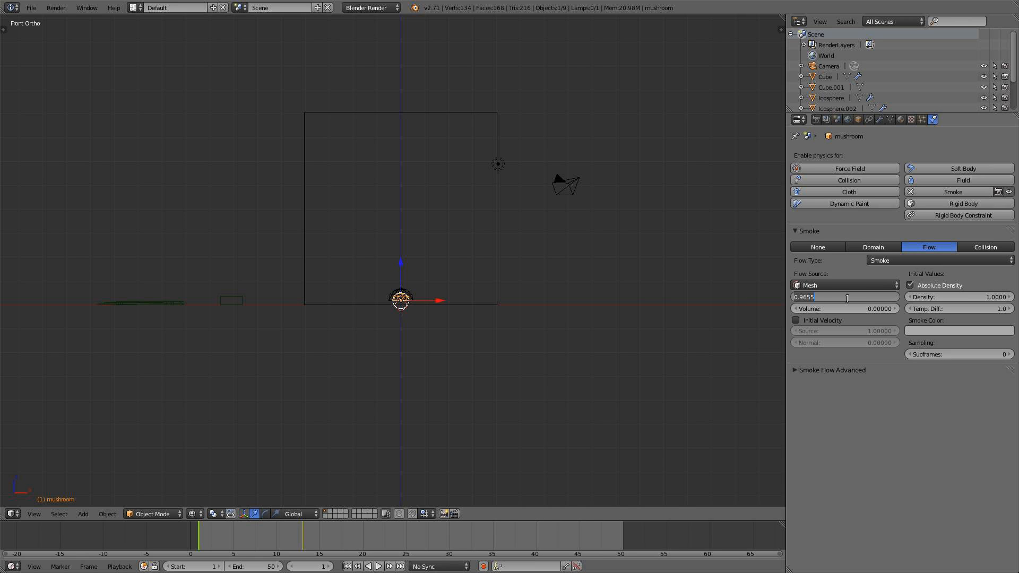
{"action": "type", "text": "0"}
{"action": "key", "text": "Return"}
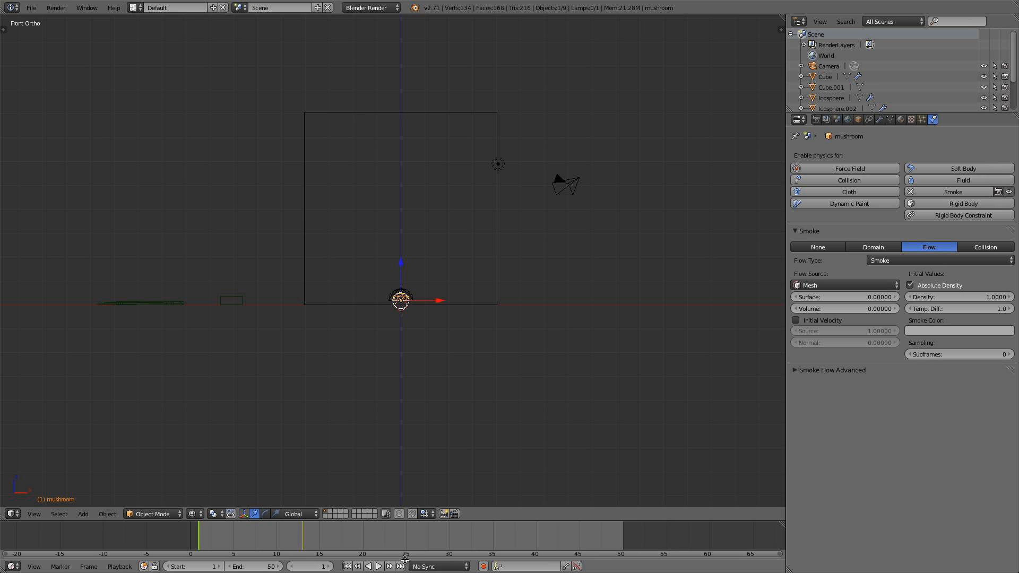
Set the mushroom dome's smoke flow Volume to 1 and replay the simulation from frame 1
{"action": "left_click", "coordinate": [379, 566]}
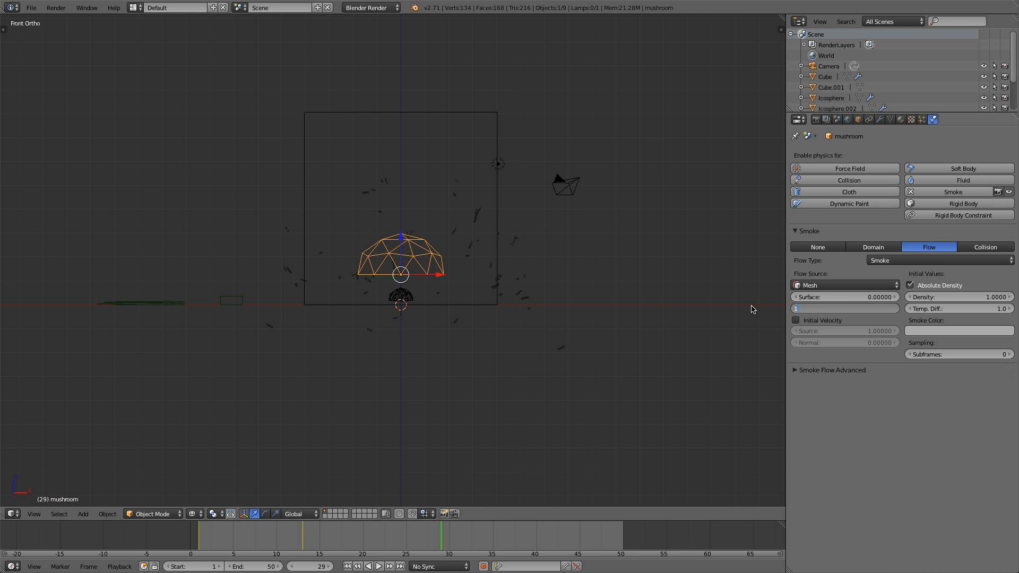
{"action": "key", "text": "Return"}
{"action": "left_click", "coordinate": [348, 566]}
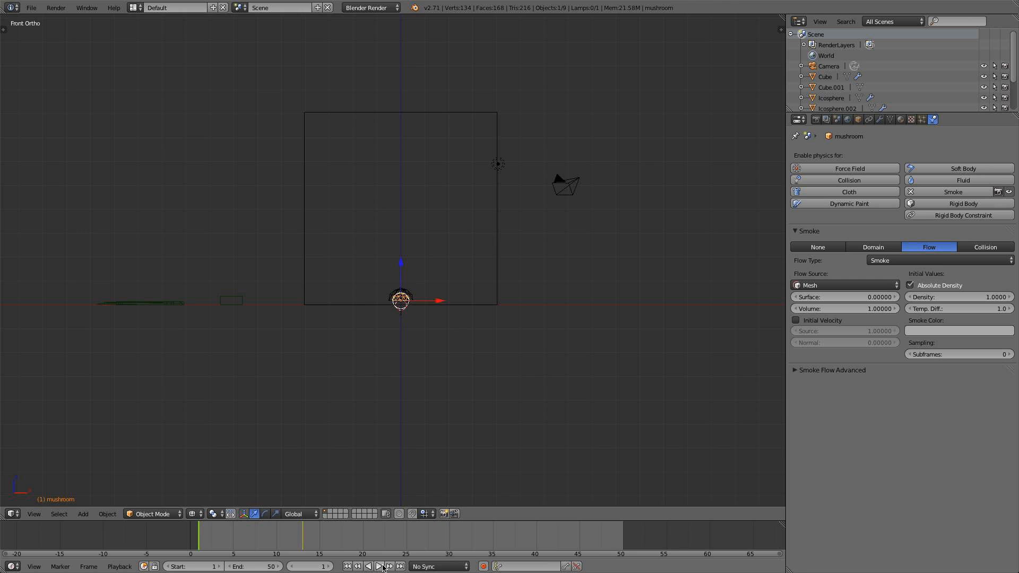
{"action": "left_click", "coordinate": [379, 567]}
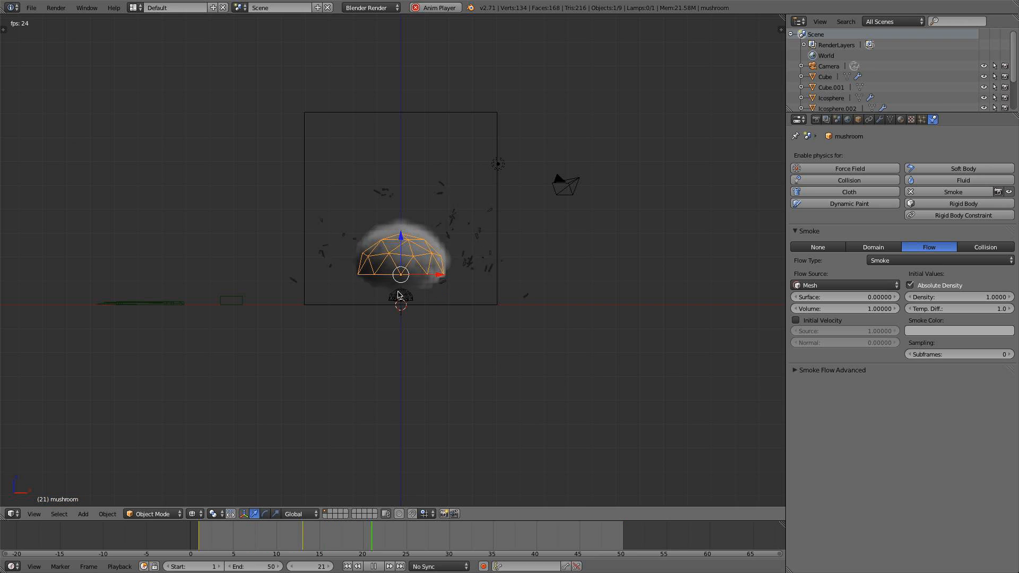
{"action": "left_click", "coordinate": [374, 566]}
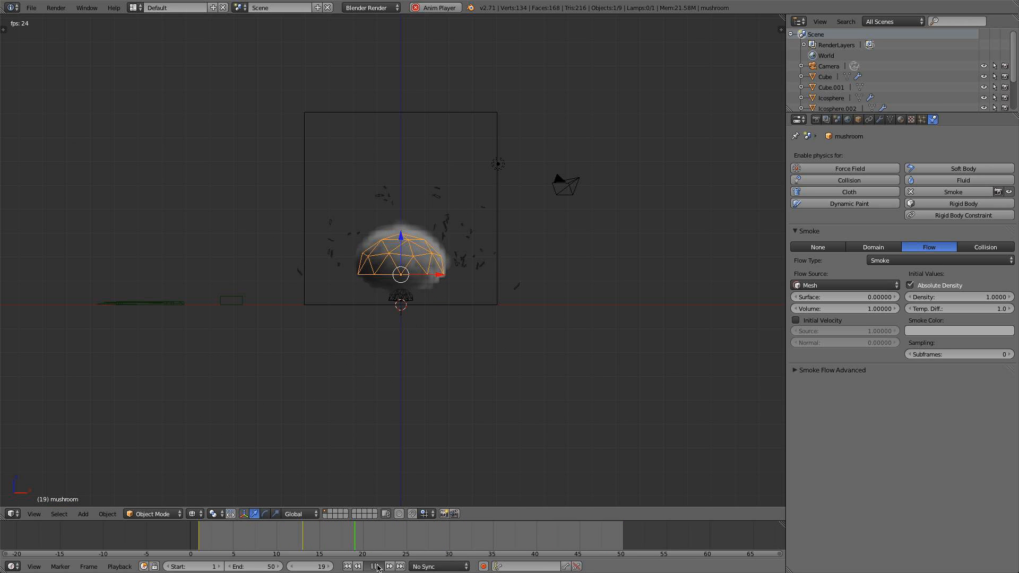
Set the mushroom dome's smoke flow Surface to 1 and Volume to 0, and play the animation
{"action": "left_click_drag", "start_coordinate": [826, 299], "coordinate": [838, 298]}
{"action": "left_click", "coordinate": [853, 298]}
{"action": "type", "text": "1785"}
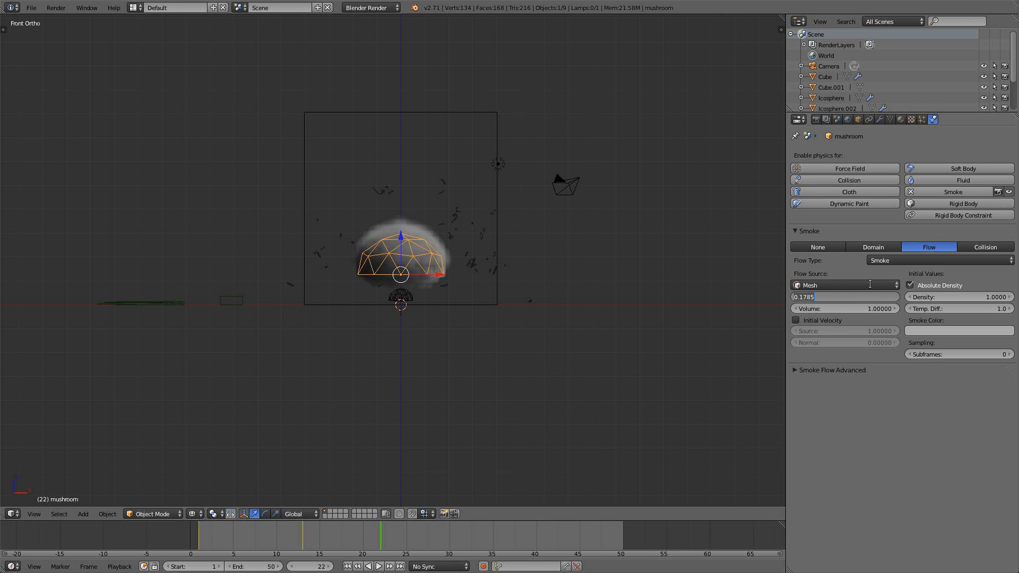
{"action": "key", "text": "Return"}
{"action": "left_click", "coordinate": [845, 305]}
{"action": "type", "text": "0"}
{"action": "key", "text": "Return"}
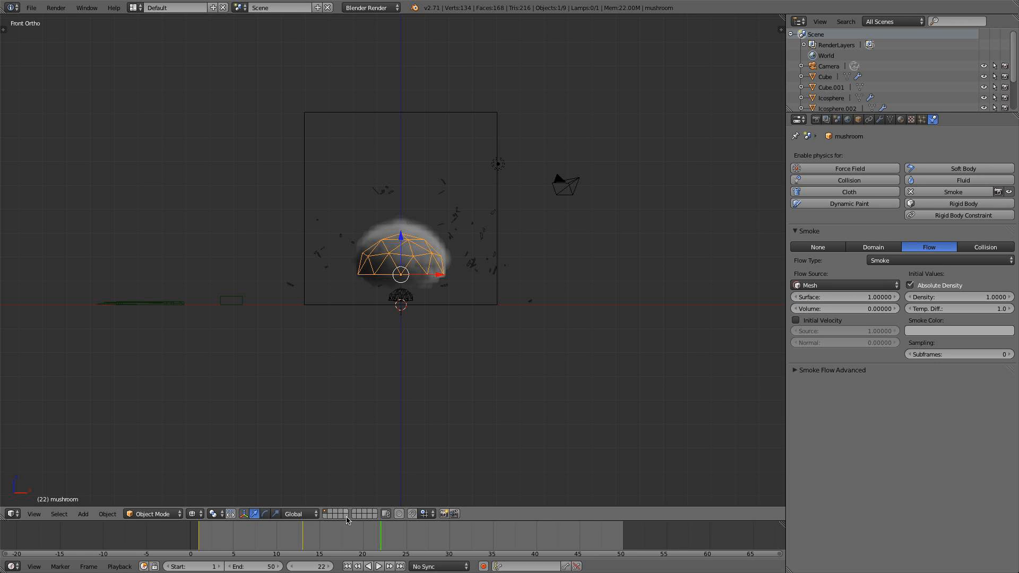
{"action": "left_click", "coordinate": [378, 567]}
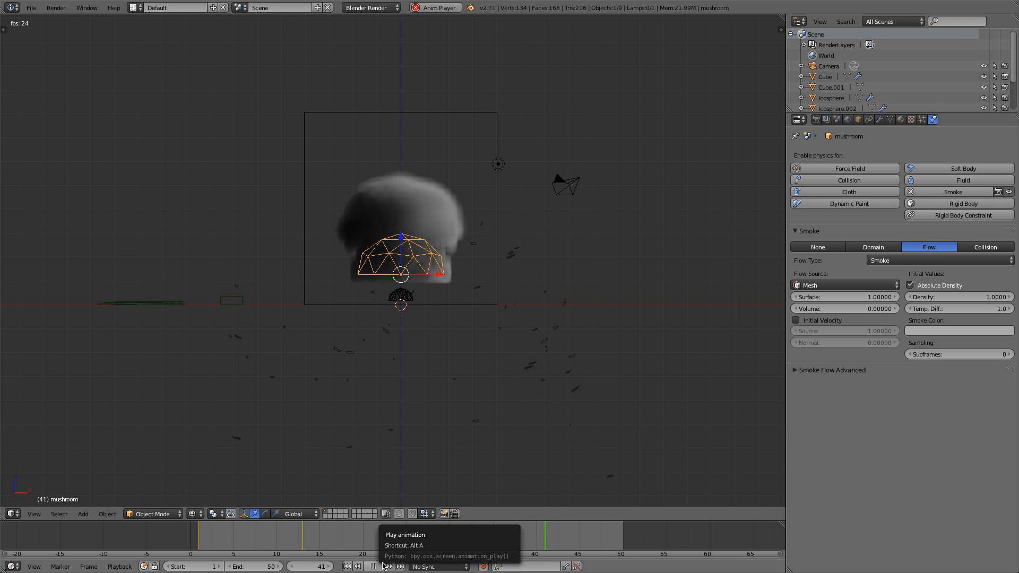
{"action": "key", "text": "Escape"}
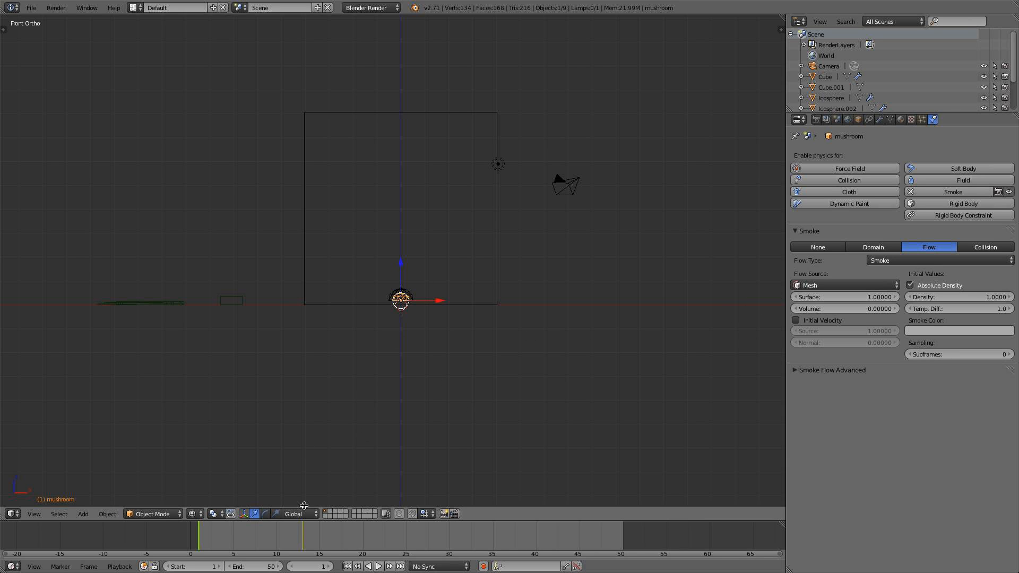
Keyframe the mushroom dome's Surface emission at 1.5 on frame 1 and 0 on frame 13, and play the result from frame 1
{"action": "left_click_drag", "start_coordinate": [305, 531], "coordinate": [202, 534]}
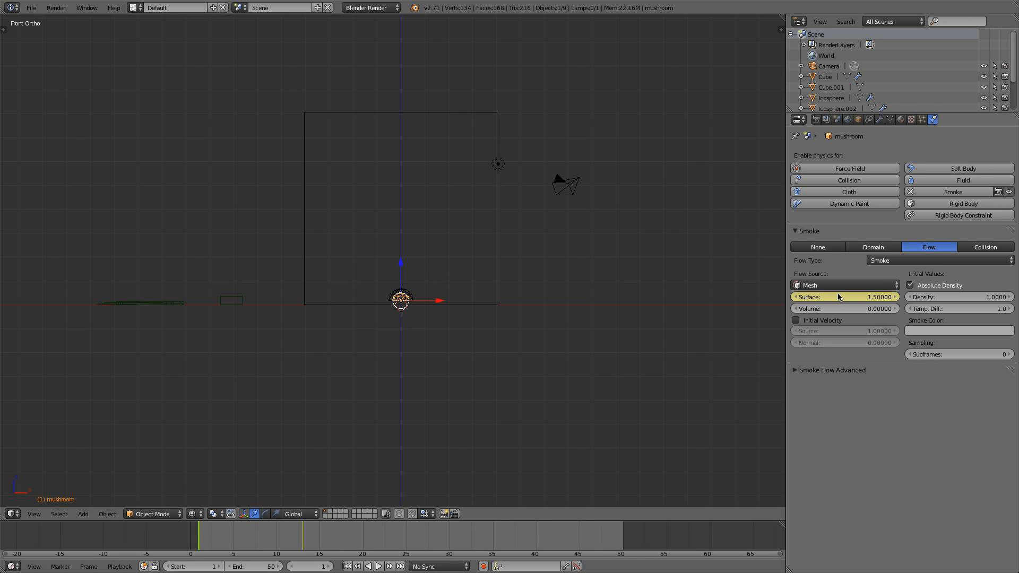
{"action": "left_click", "coordinate": [303, 533]}
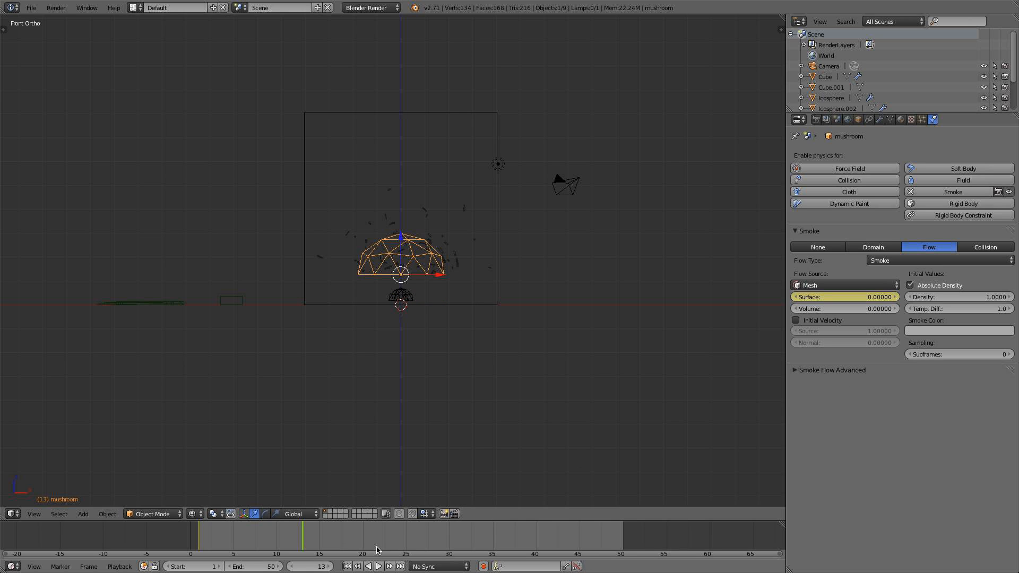
{"action": "left_click", "coordinate": [347, 567]}
{"action": "left_click", "coordinate": [379, 567]}
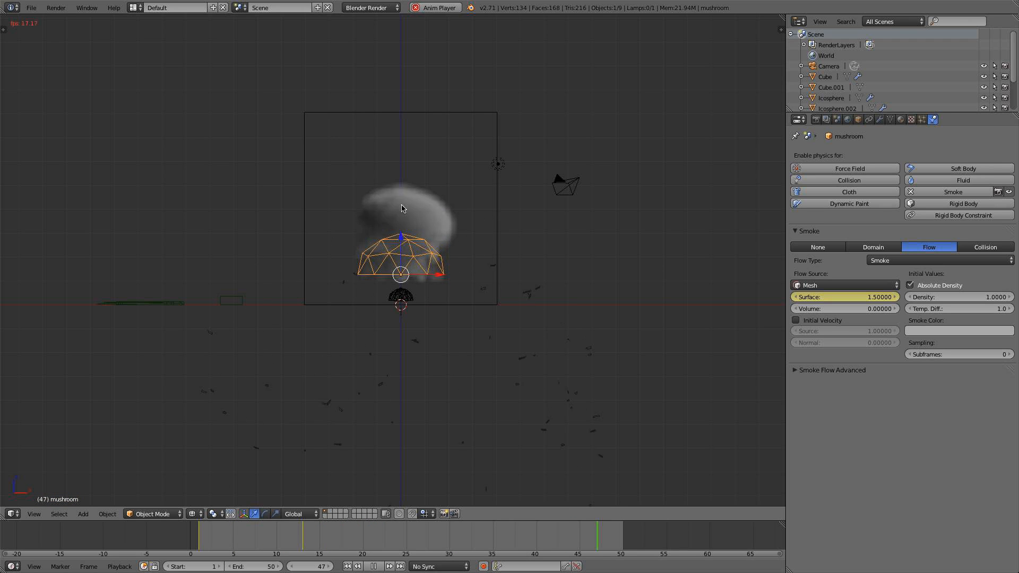
{"action": "scroll", "coordinate": [387, 445], "scroll_direction": "up", "scroll_amount": 2}
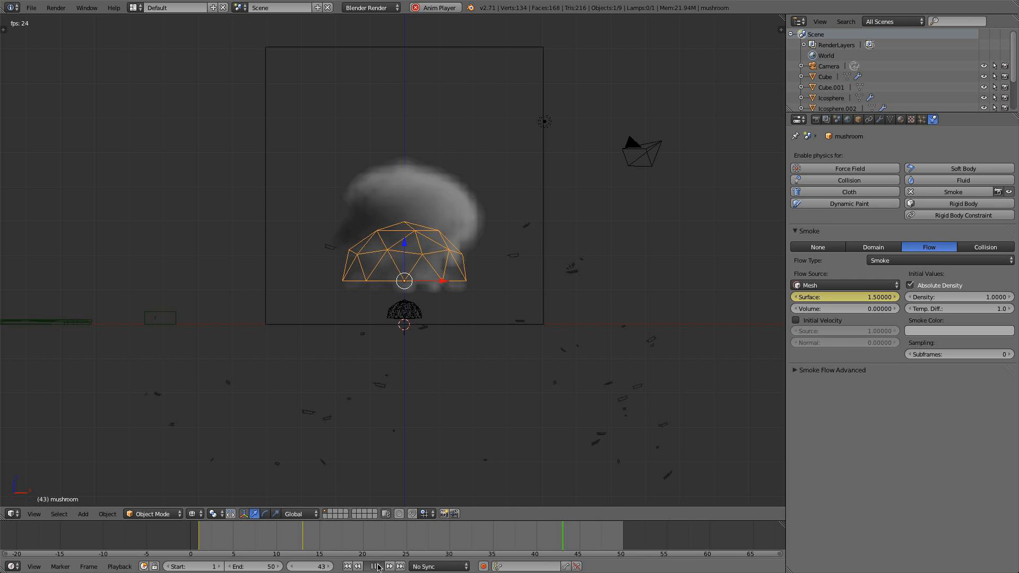
{"action": "key", "text": "alt+a"}
Select the small half-dome at the base of the domain and enable smoke physics on it as a flow source
{"action": "scroll", "coordinate": [395, 471], "scroll_direction": "up", "scroll_amount": 2}
{"action": "right_click", "coordinate": [427, 344]}
{"action": "right_click", "coordinate": [429, 340]}
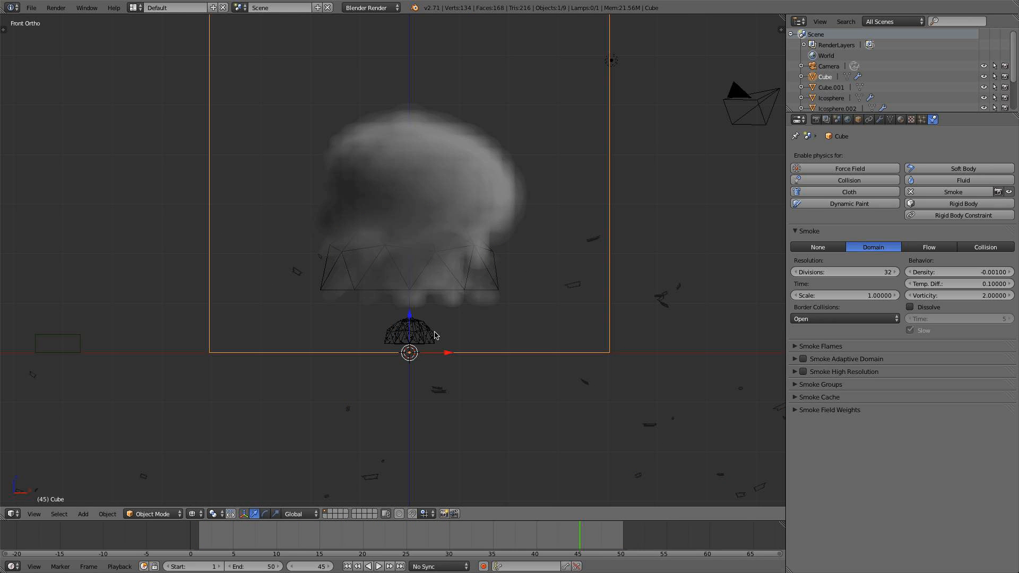
{"action": "right_click", "coordinate": [434, 336]}
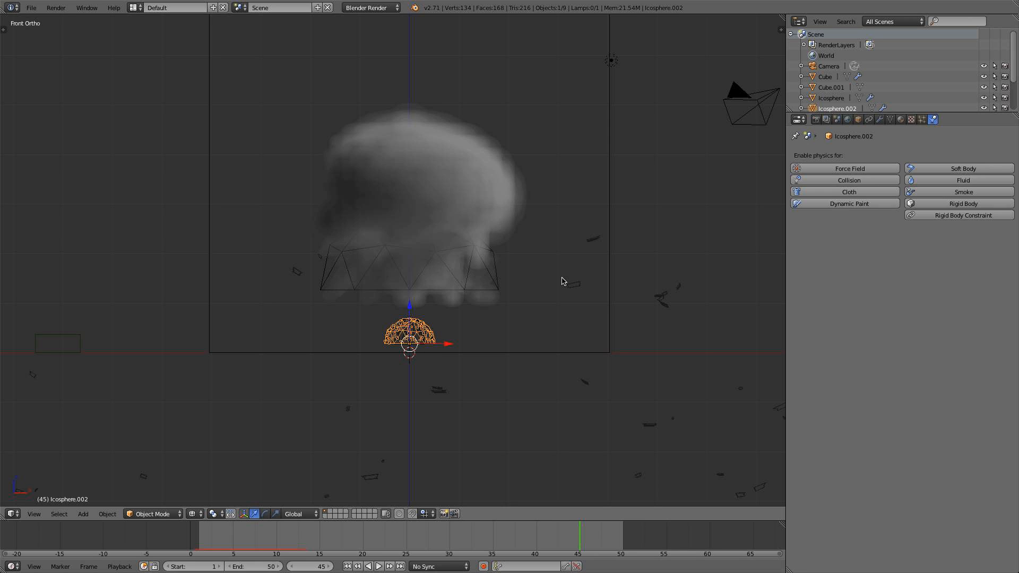
{"action": "left_click", "coordinate": [956, 192]}
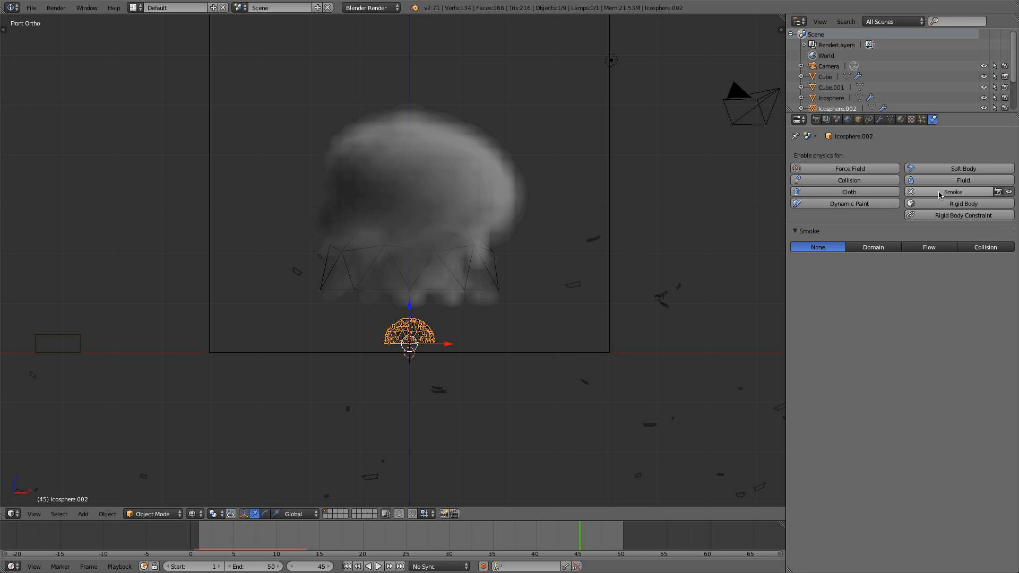
{"action": "left_click", "coordinate": [927, 247]}
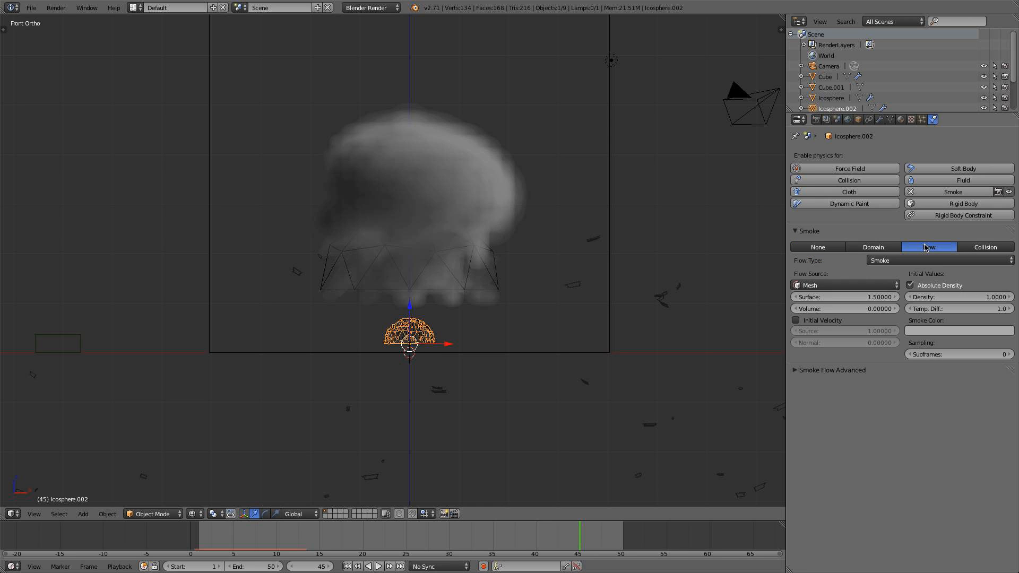
Set the small half-dome's flow source to Particle System using ParticleSystem, and play the smoke from frame 1
{"action": "left_click", "coordinate": [858, 285]}
{"action": "left_click", "coordinate": [856, 274]}
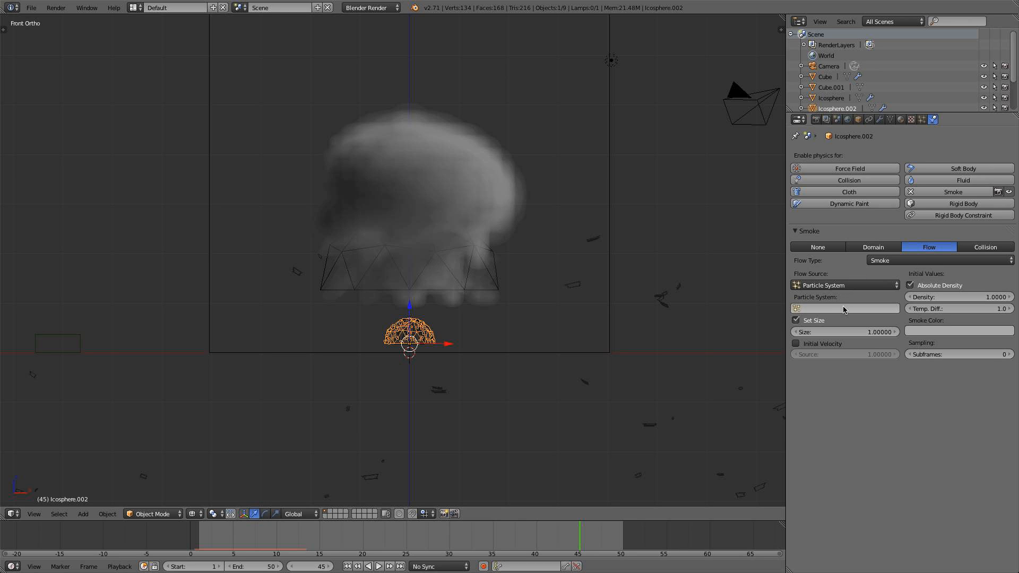
{"action": "left_click", "coordinate": [843, 309]}
{"action": "left_click", "coordinate": [847, 324]}
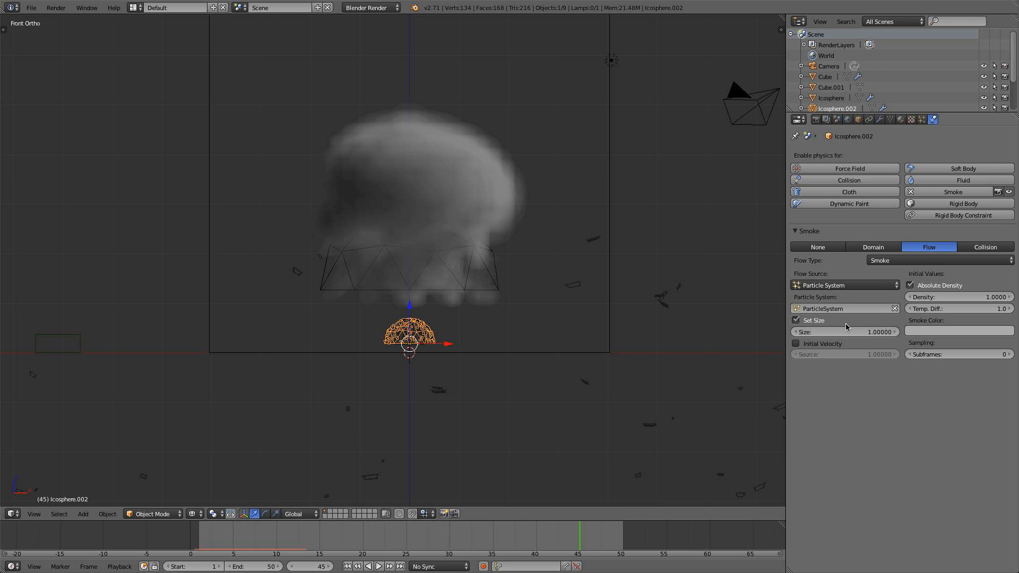
{"action": "left_click", "coordinate": [348, 566]}
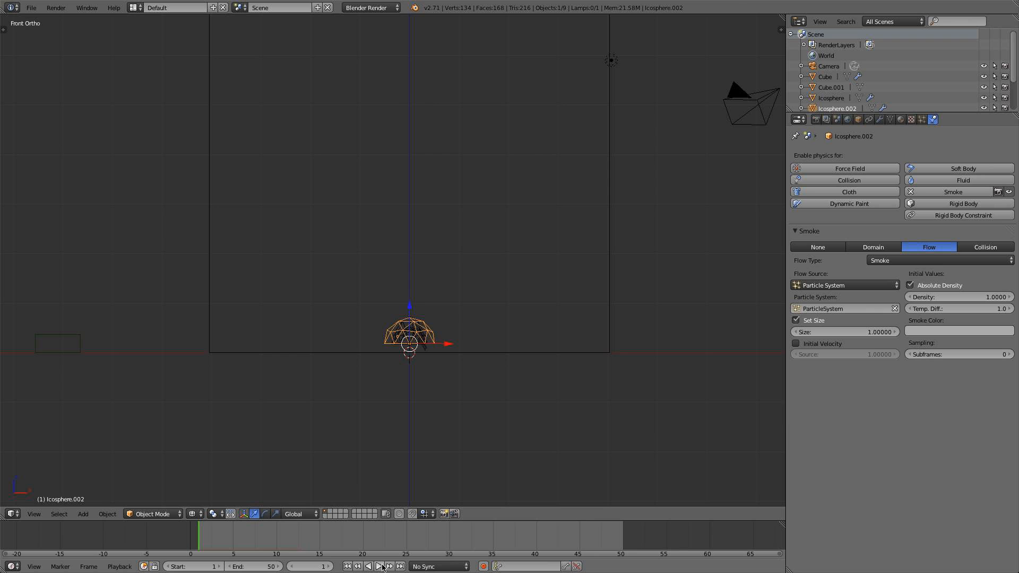
{"action": "left_click", "coordinate": [379, 566]}
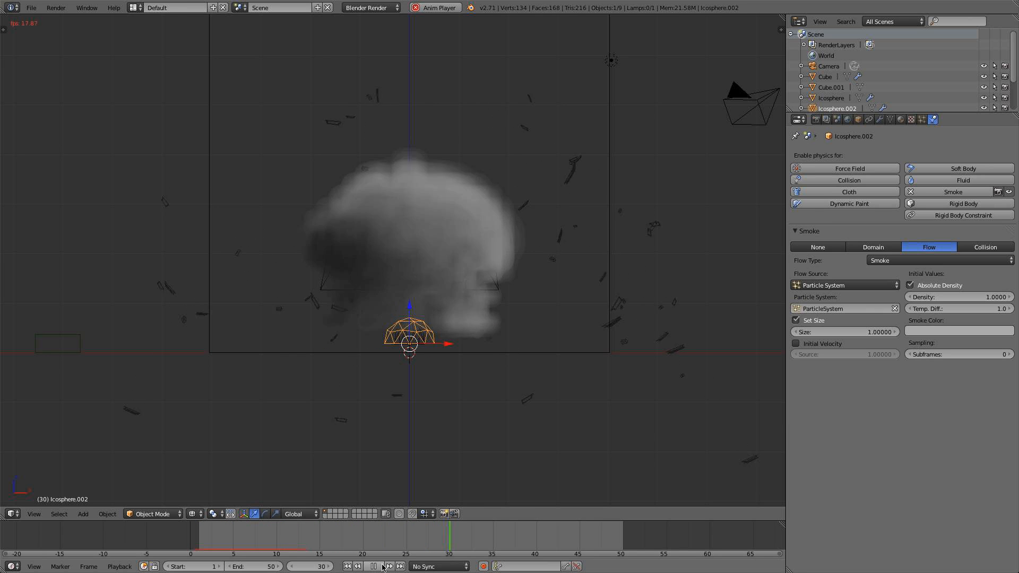
{"action": "scroll", "coordinate": [433, 399], "scroll_direction": "down", "scroll_amount": 3}
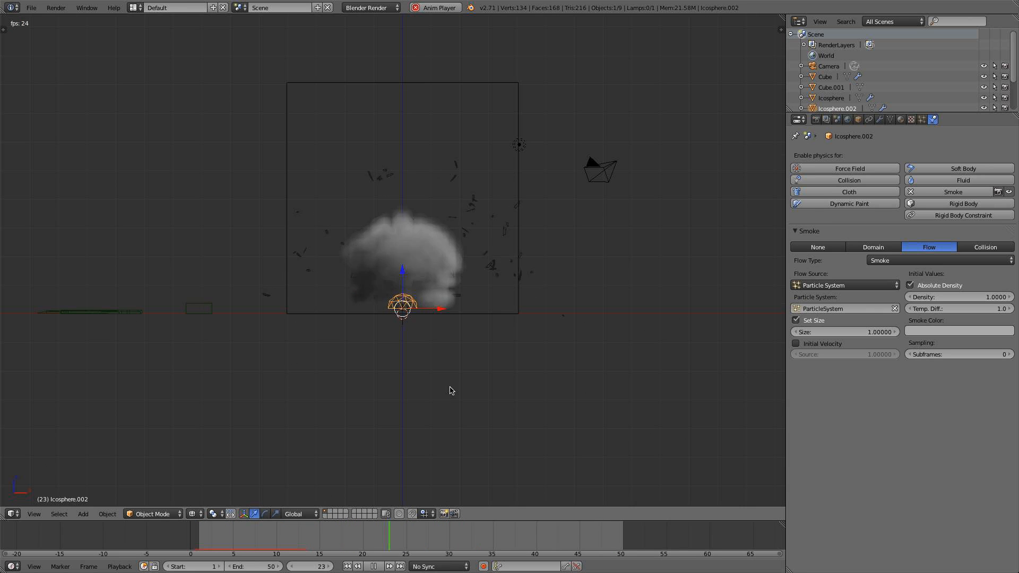
{"action": "scroll", "coordinate": [448, 389], "scroll_direction": "up", "scroll_amount": 2}
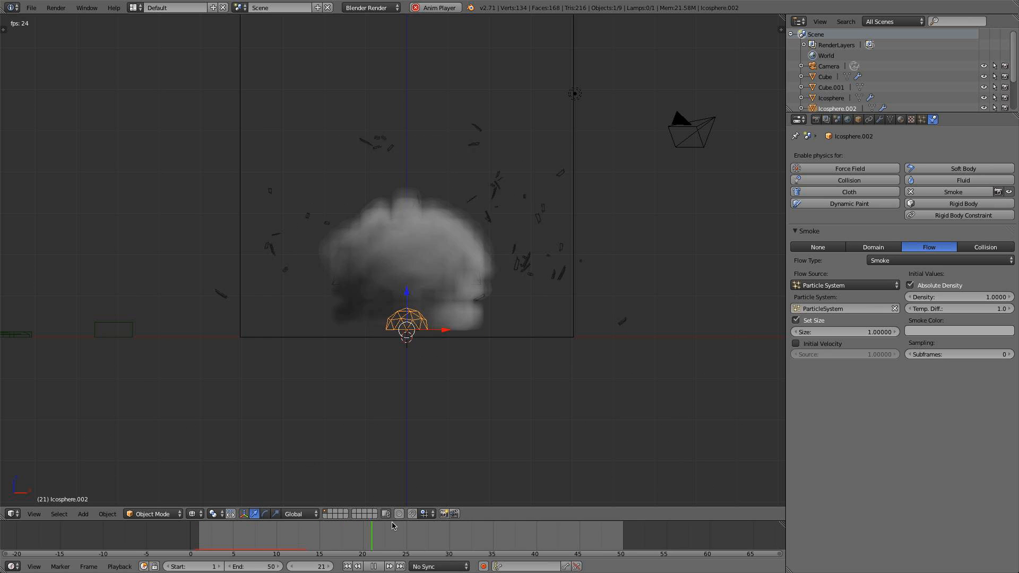
{"action": "left_click", "coordinate": [374, 567]}
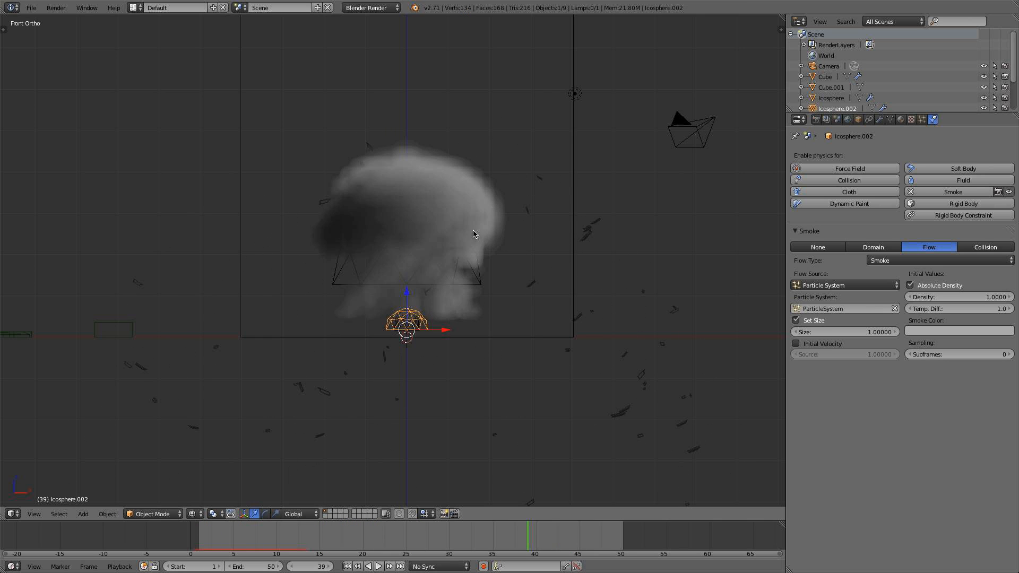
Select the cube smoke domain and set its Temp. Diff. to 0.4
{"action": "right_click", "coordinate": [544, 339]}
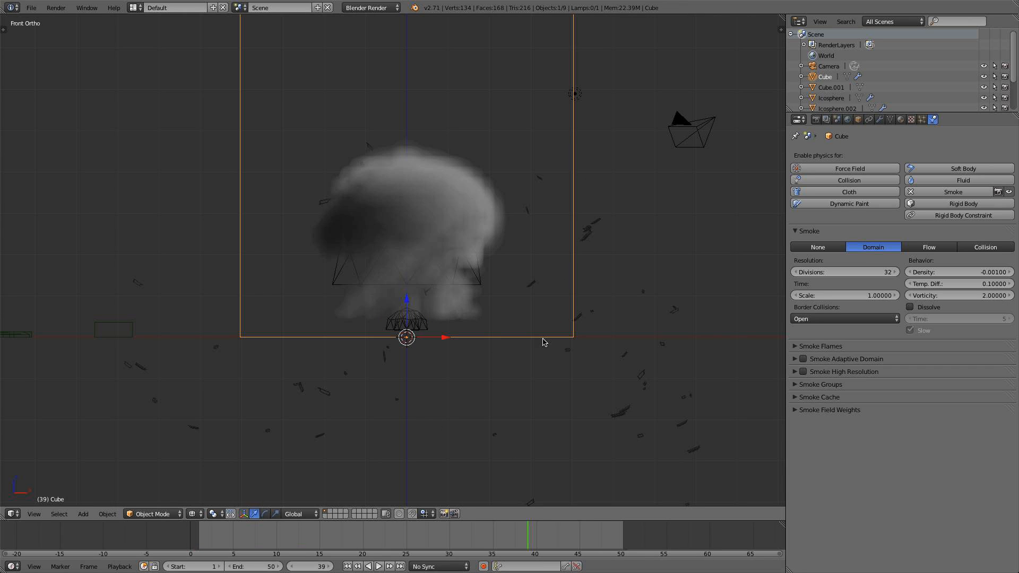
{"action": "scroll", "coordinate": [536, 181], "scroll_direction": "down", "scroll_amount": 2}
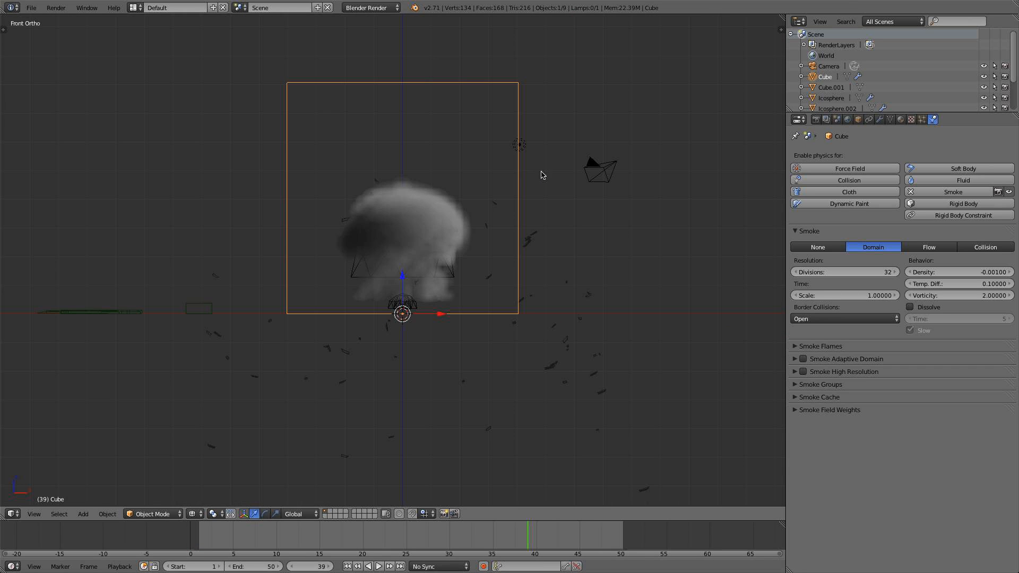
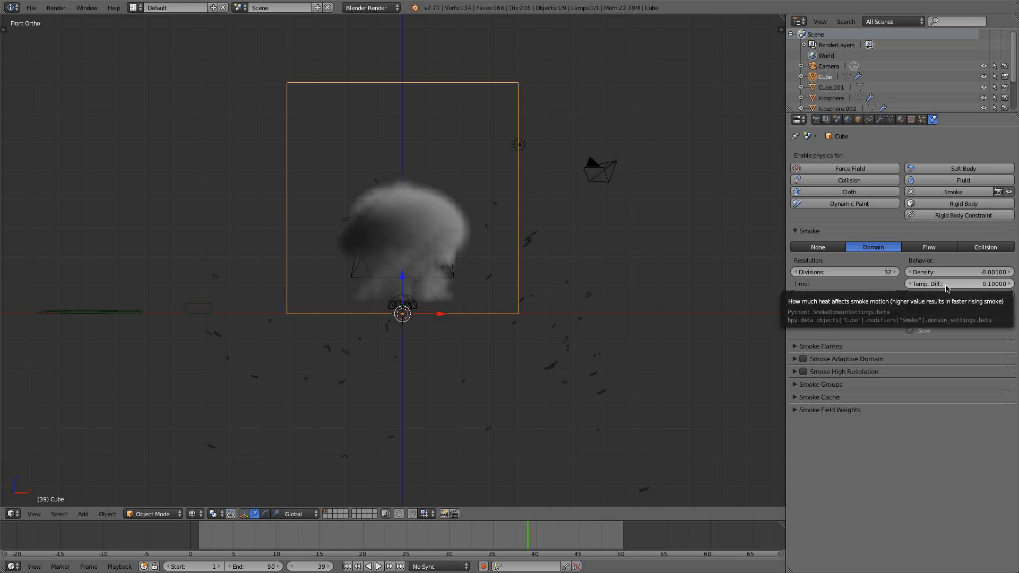
{"action": "left_click", "coordinate": [946, 284]}
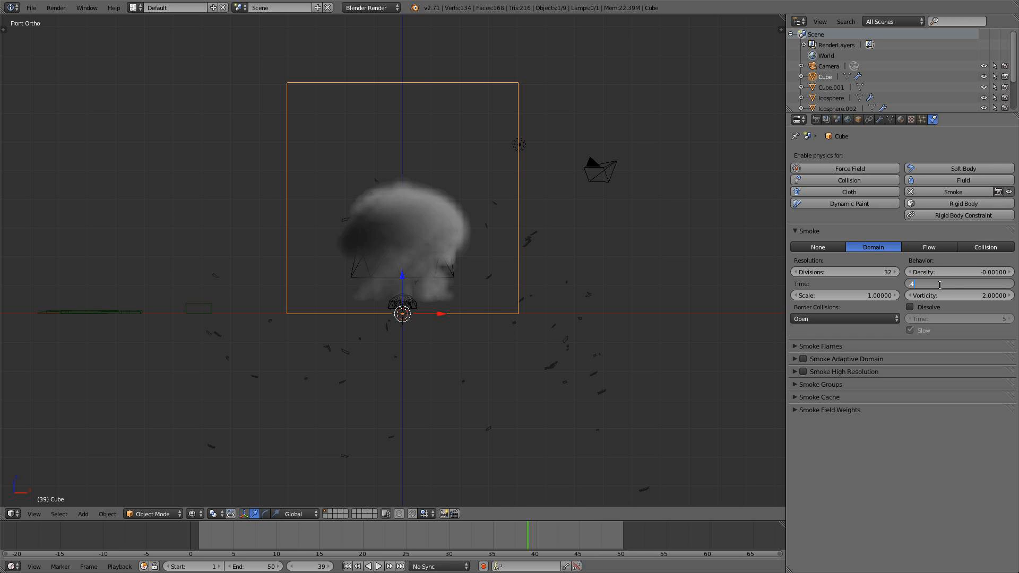
{"action": "type", "text": ".4"}
{"action": "key", "text": "Return"}
Play the simulation from frame 1 and enable Dissolve on the cube domain with a time of 40
{"action": "left_click", "coordinate": [348, 566]}
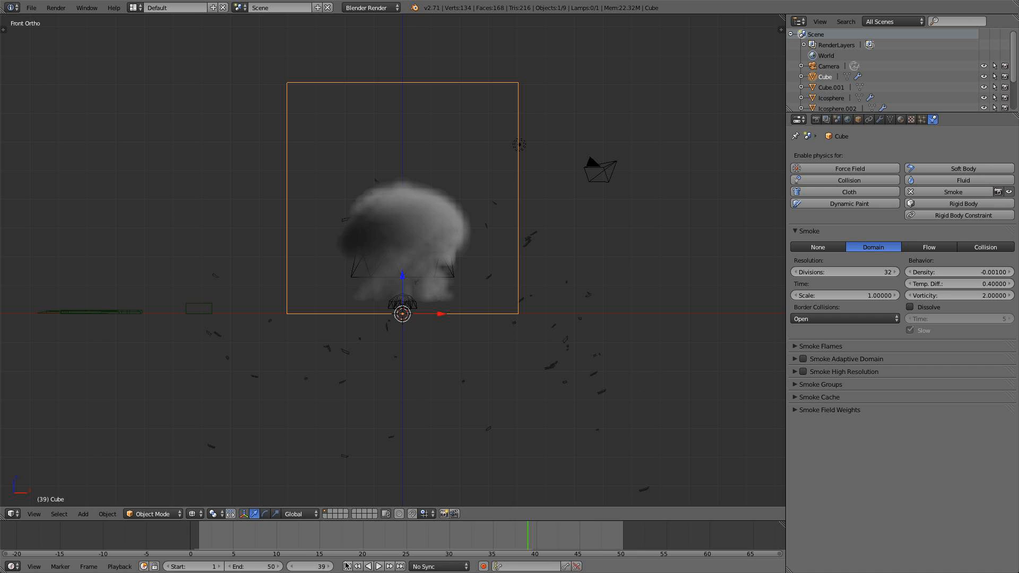
{"action": "left_click", "coordinate": [375, 566]}
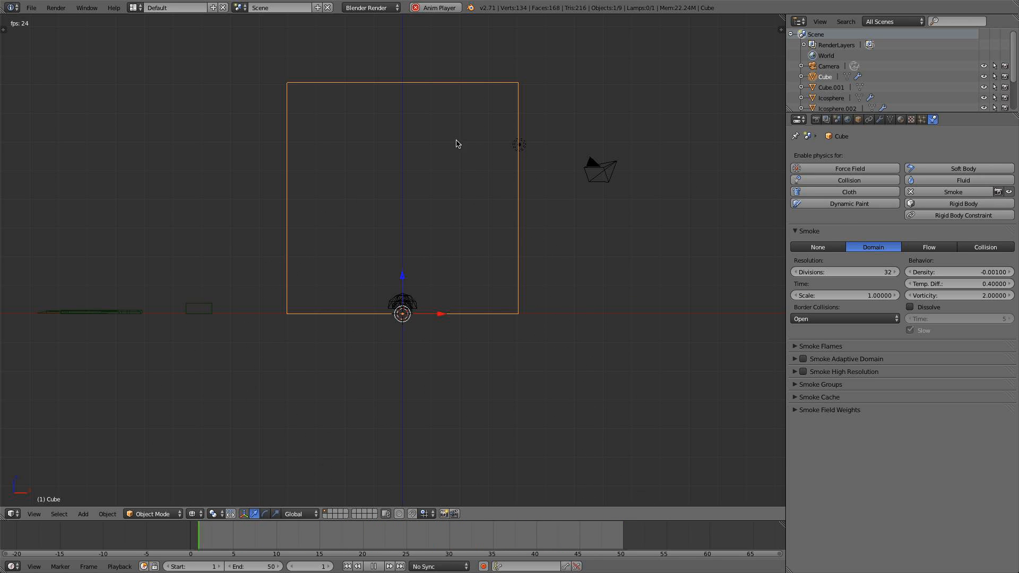
{"action": "left_click", "coordinate": [911, 308]}
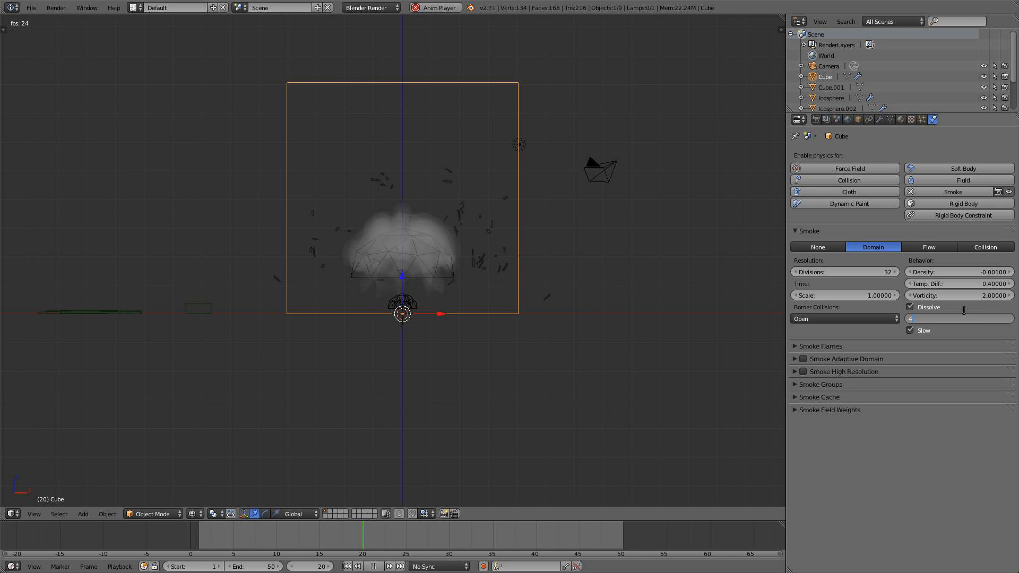
{"action": "key", "text": "Return"}
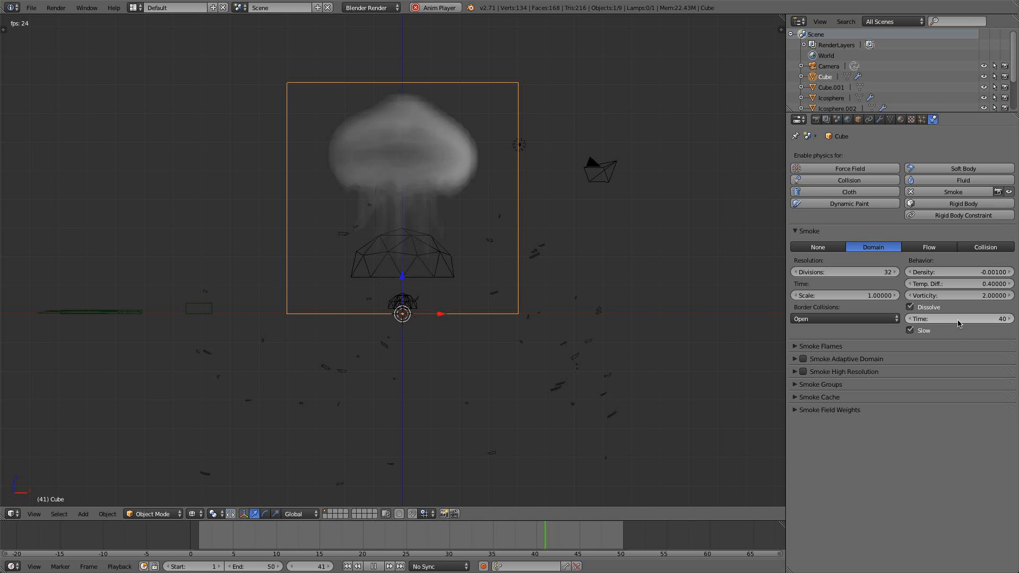
Set the cube smoke domain's dissolve time to 45 and its density to 0.1
{"action": "left_click", "coordinate": [959, 320]}
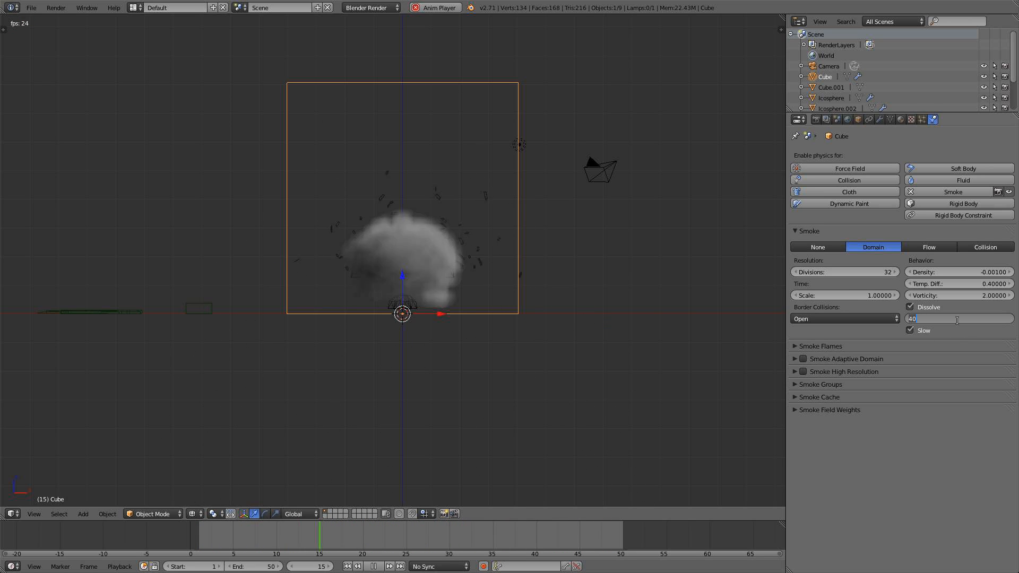
{"action": "type", "text": "45"}
{"action": "key", "text": "Return"}
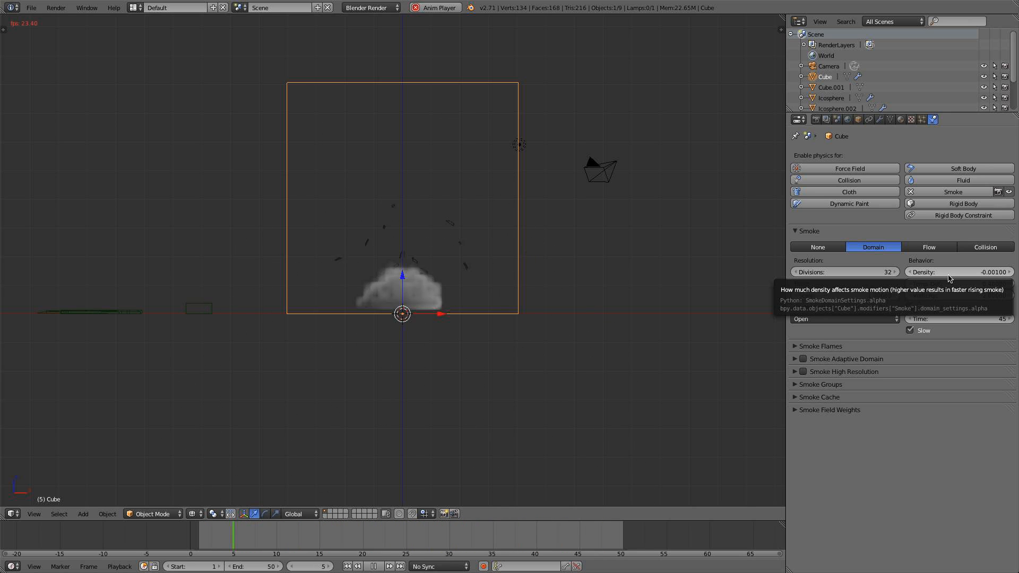
{"action": "left_click", "coordinate": [947, 274]}
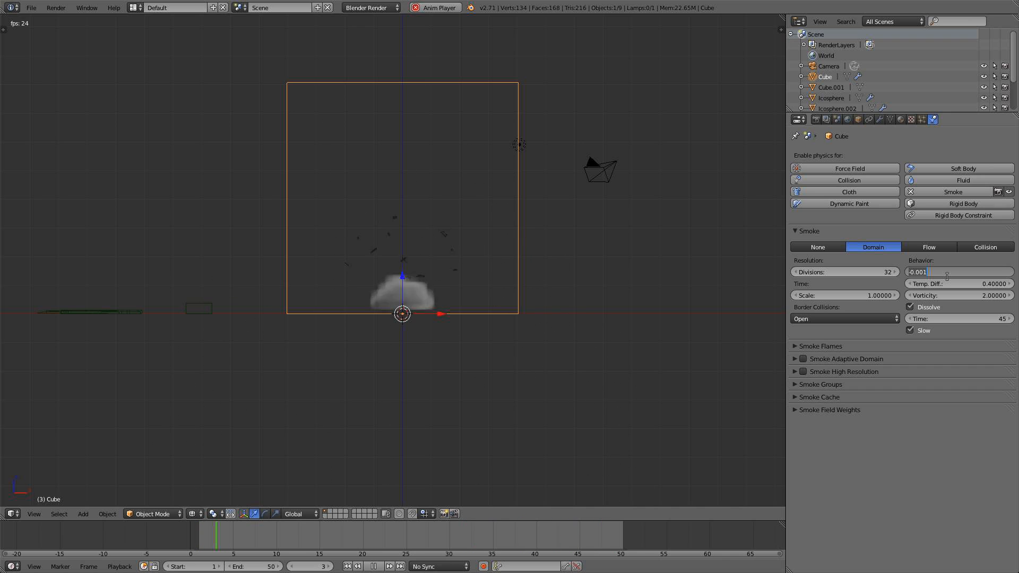
{"action": "type", "text": "0.1"}
{"action": "key", "text": "Return"}
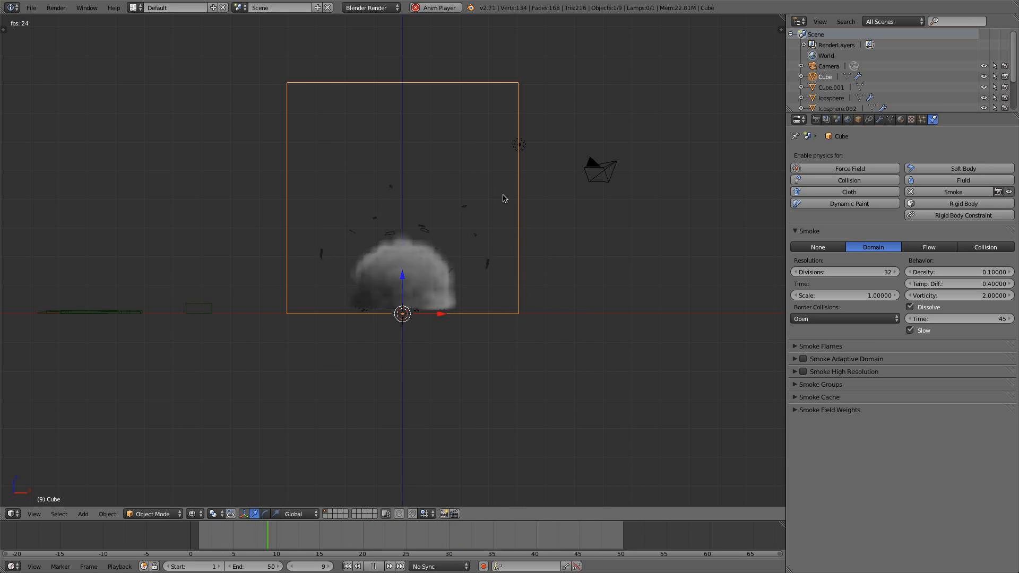
Stop the smoke playback, scrub to frame 14 and select the larger mushroom half-dome inside the domain
{"action": "scroll", "coordinate": [465, 206], "scroll_direction": "up", "scroll_amount": 2}
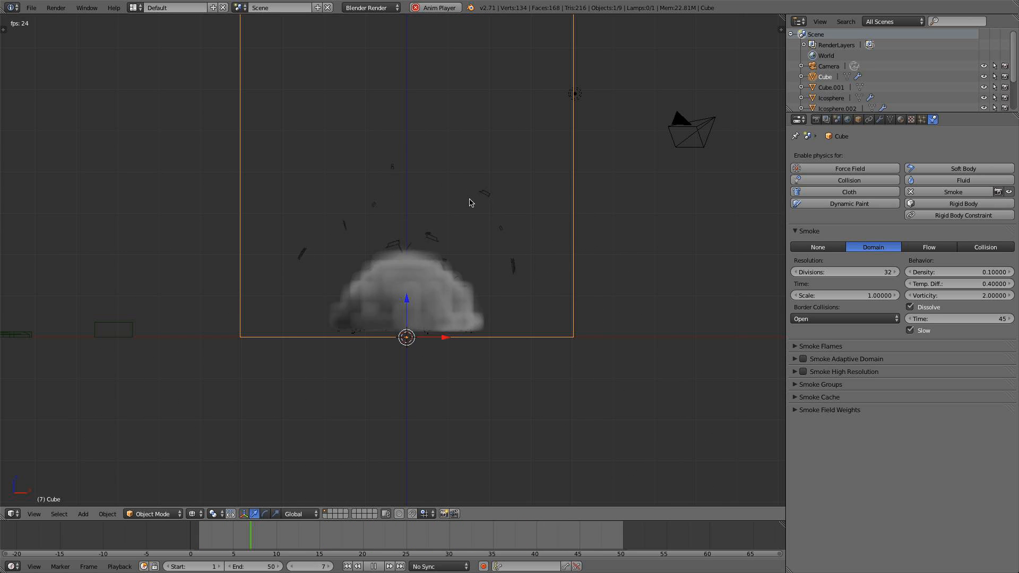
{"action": "middle_click_drag", "start_coordinate": [470, 204], "coordinate": [462, 302], "text": "shift"}
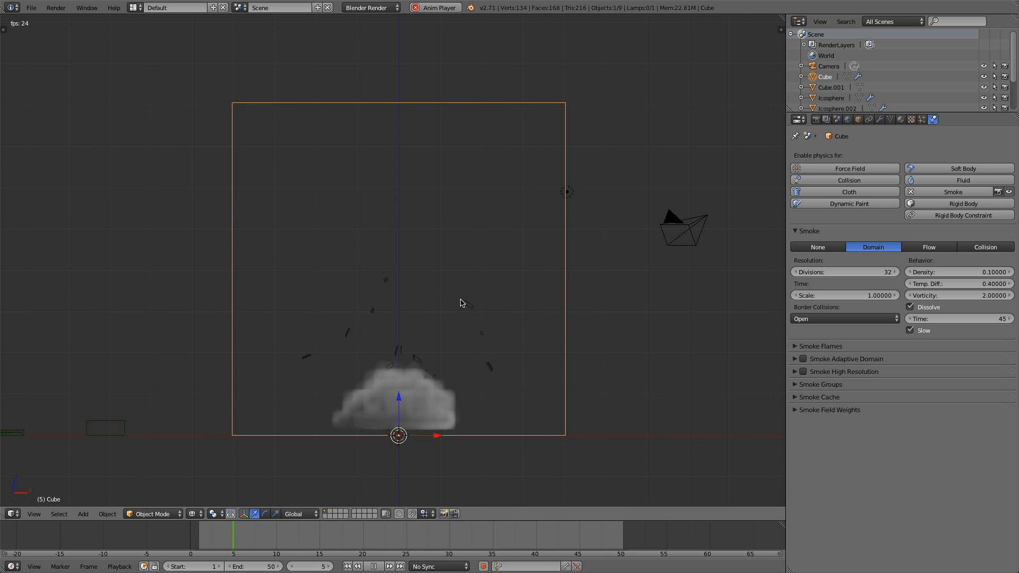
{"action": "middle_click_drag", "start_coordinate": [405, 316], "coordinate": [453, 273]}
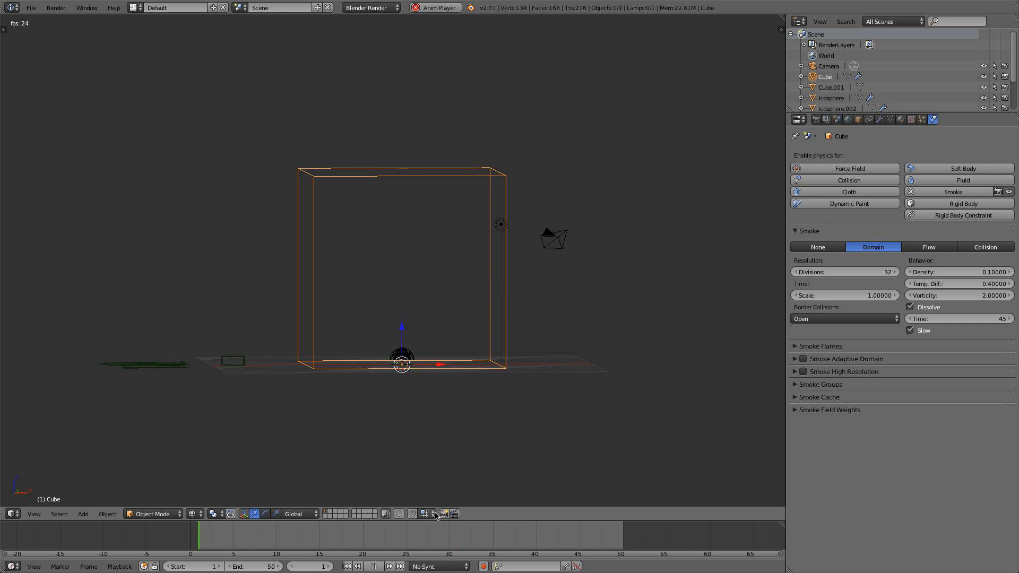
{"action": "scroll", "coordinate": [407, 420], "scroll_direction": "up", "scroll_amount": 3}
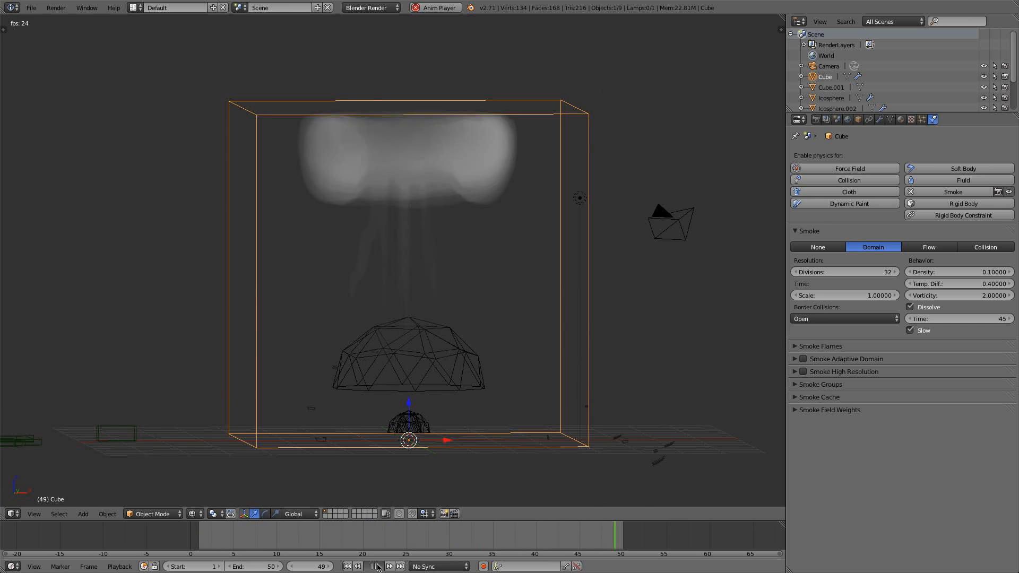
{"action": "key", "text": "alt+a"}
{"action": "left_click_drag", "start_coordinate": [268, 535], "coordinate": [310, 533]}
{"action": "right_click", "coordinate": [344, 361]}
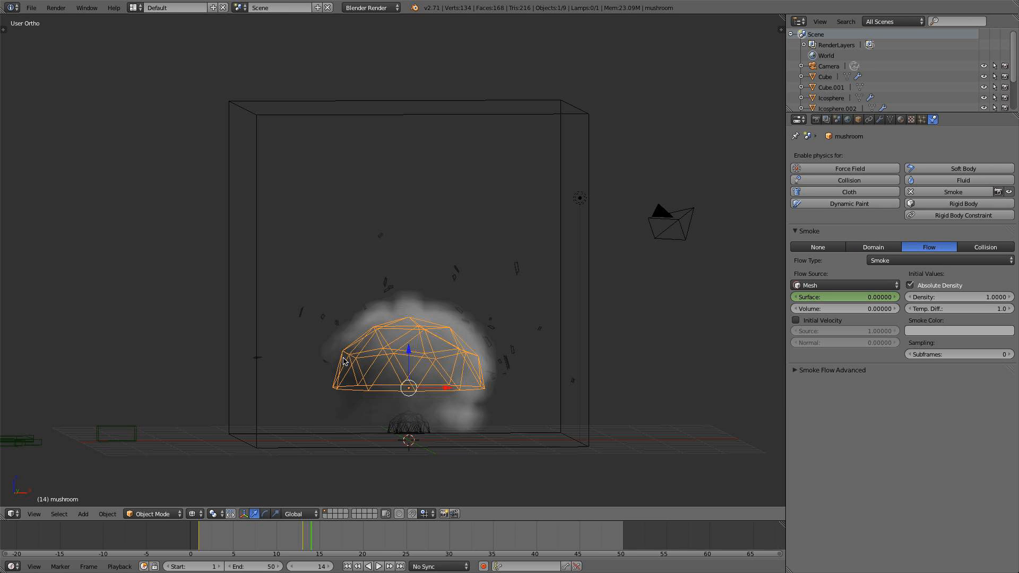
Enable Use Texture in the mushroom half-dome's advanced smoke flow settings and assign the texture Tex
{"action": "left_click", "coordinate": [829, 371]}
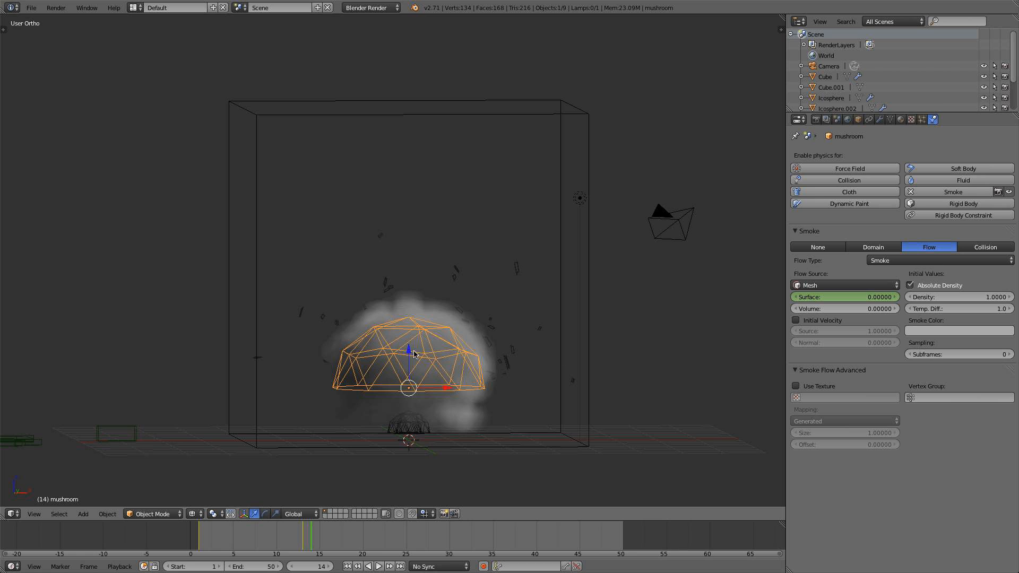
{"action": "scroll", "coordinate": [430, 356], "scroll_direction": "down", "scroll_amount": 2}
{"action": "middle_click_drag", "start_coordinate": [432, 326], "coordinate": [440, 336]}
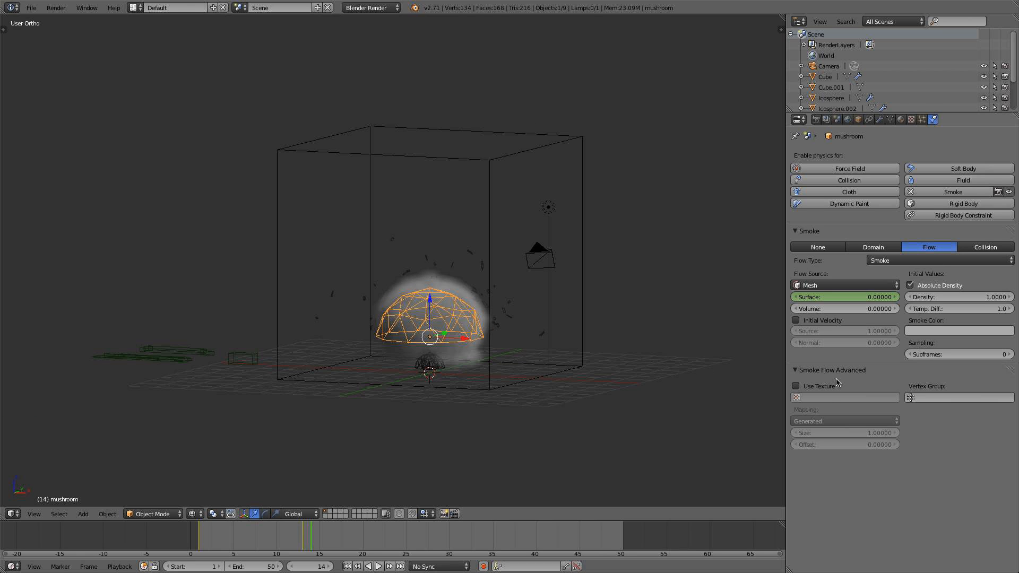
{"action": "left_click", "coordinate": [810, 372]}
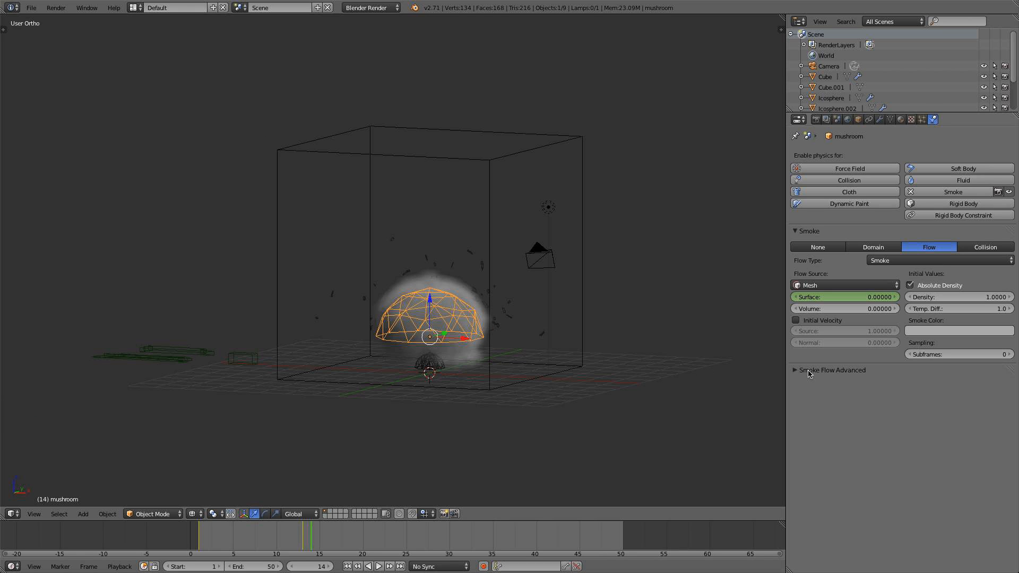
{"action": "left_click", "coordinate": [807, 371]}
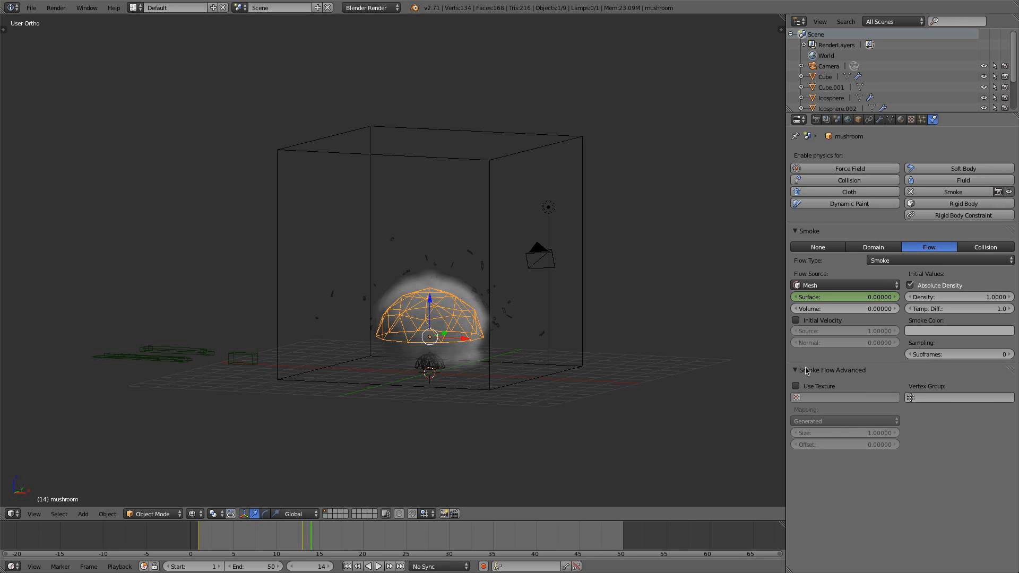
{"action": "left_click", "coordinate": [796, 387]}
{"action": "left_click", "coordinate": [823, 398]}
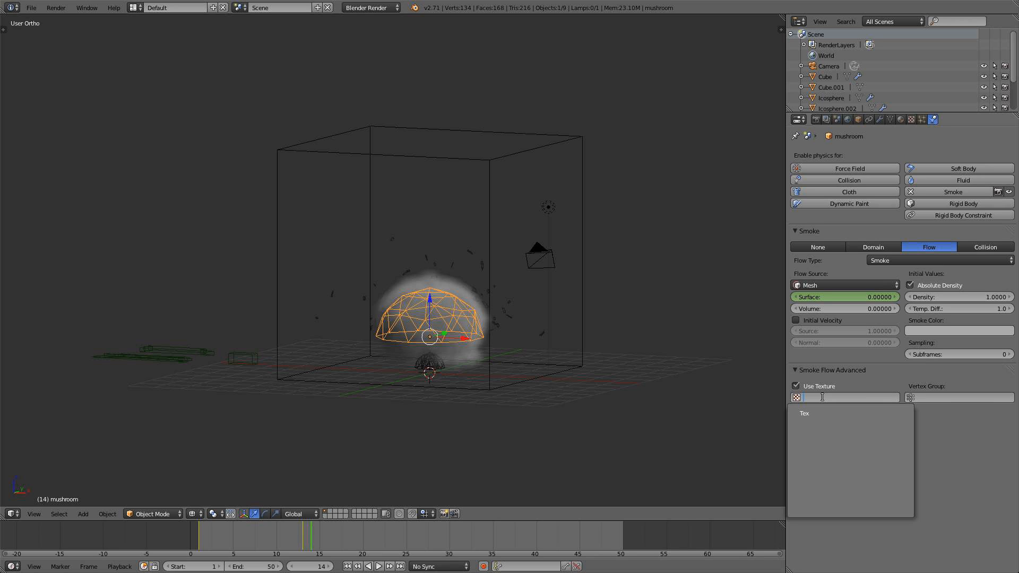
{"action": "left_click", "coordinate": [820, 413]}
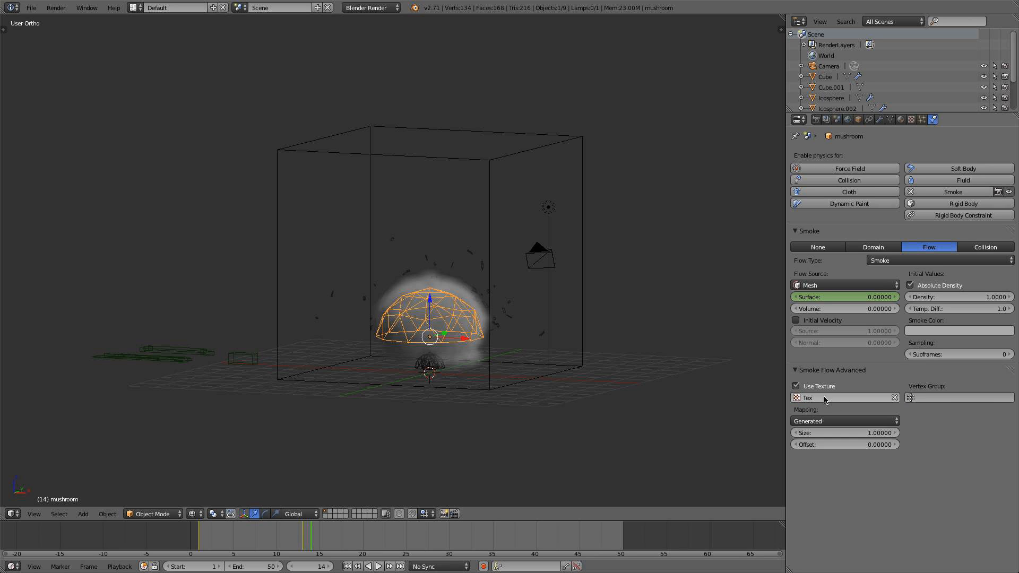
Create a new brush texture, set its type to Voronoi and open its distance metric choices
{"action": "left_click", "coordinate": [912, 120]}
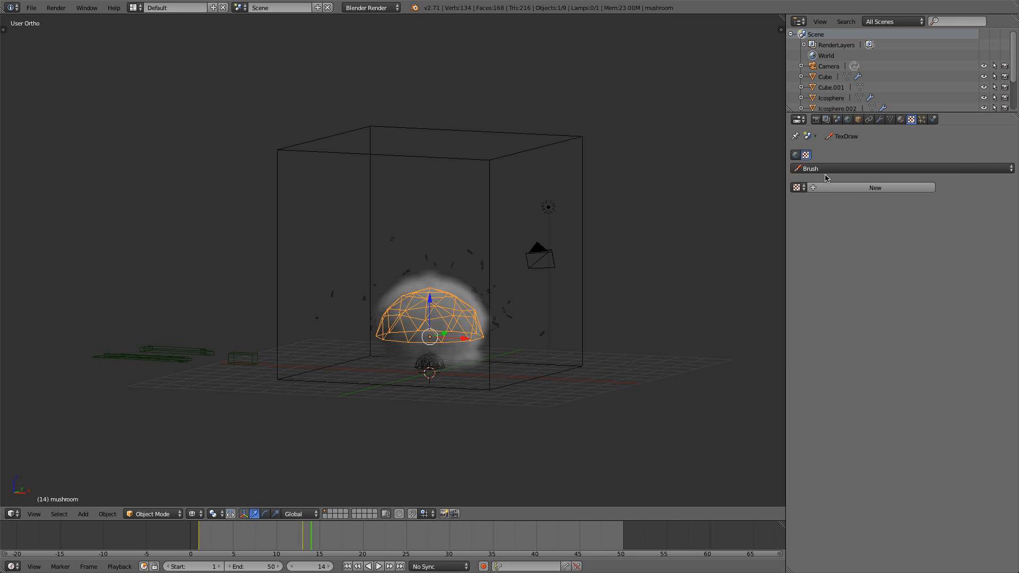
{"action": "left_click", "coordinate": [849, 168]}
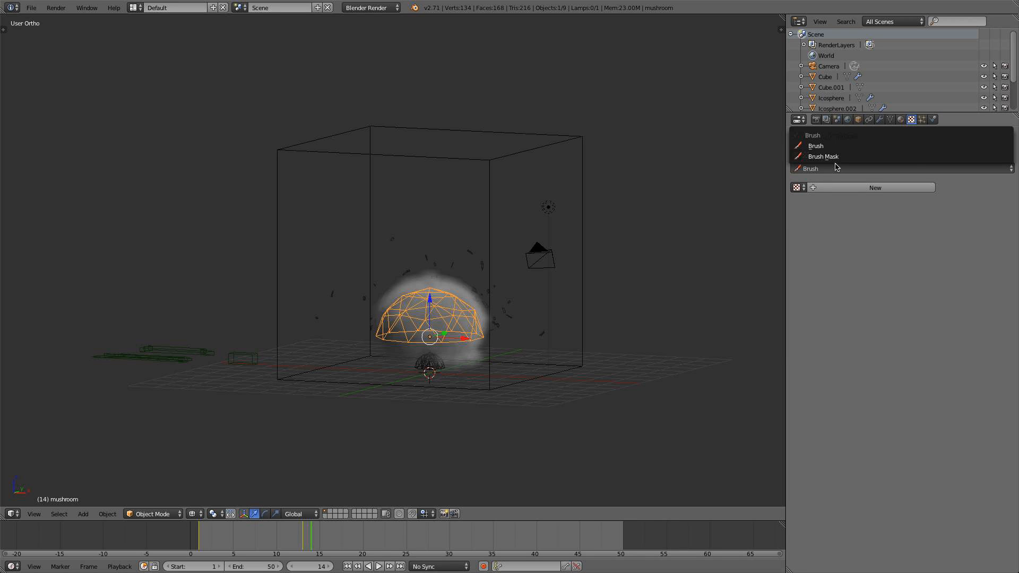
{"action": "left_click", "coordinate": [880, 189]}
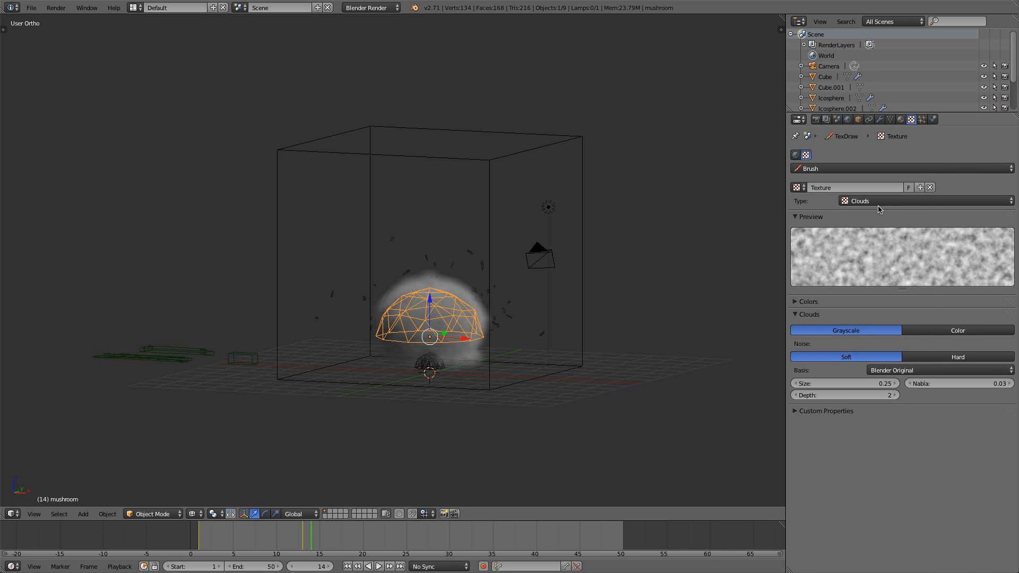
{"action": "left_click", "coordinate": [880, 202]}
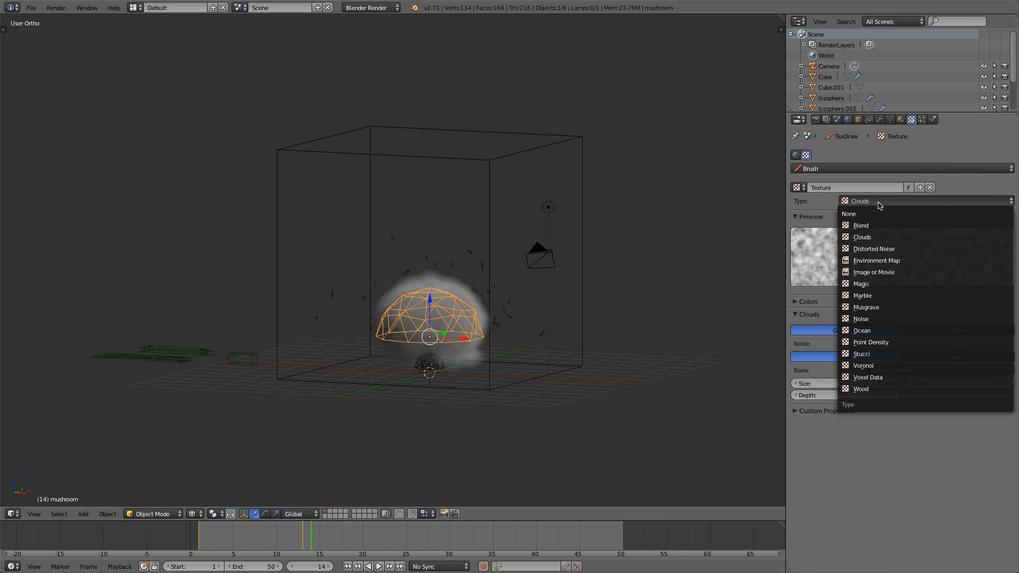
{"action": "left_click", "coordinate": [887, 365]}
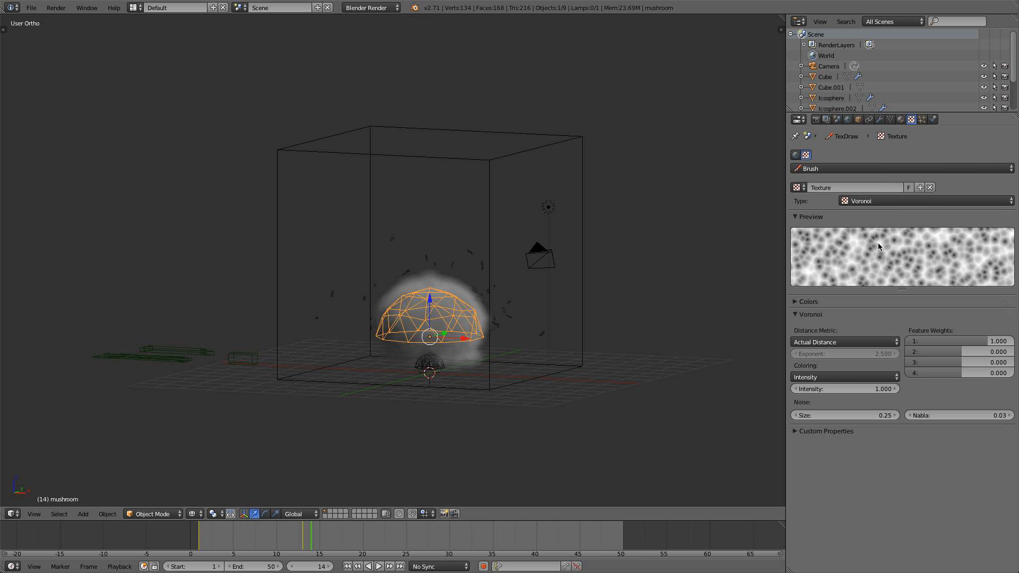
{"action": "left_click", "coordinate": [843, 343]}
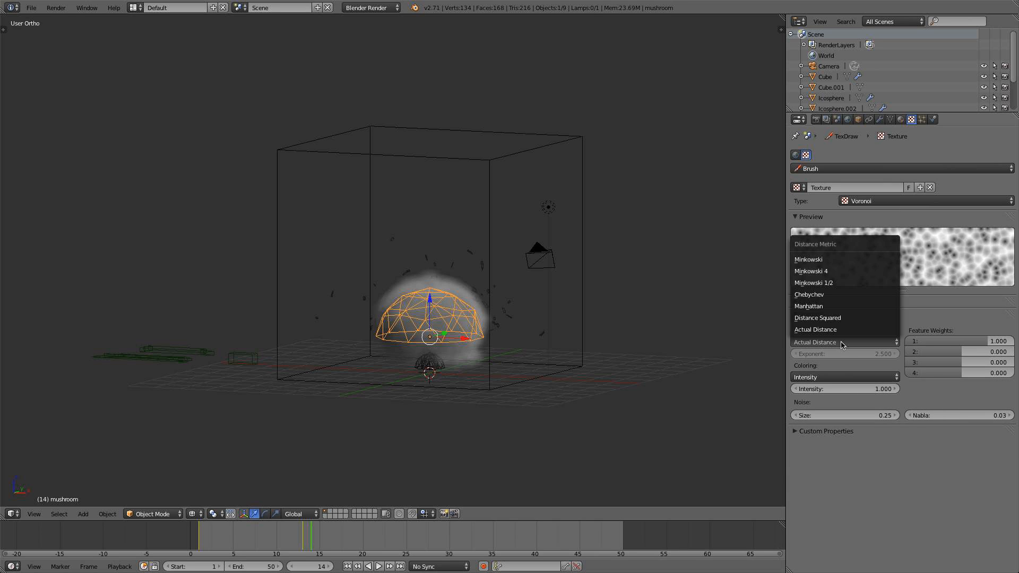
Change the brush texture's type to Clouds
{"action": "left_click", "coordinate": [844, 377]}
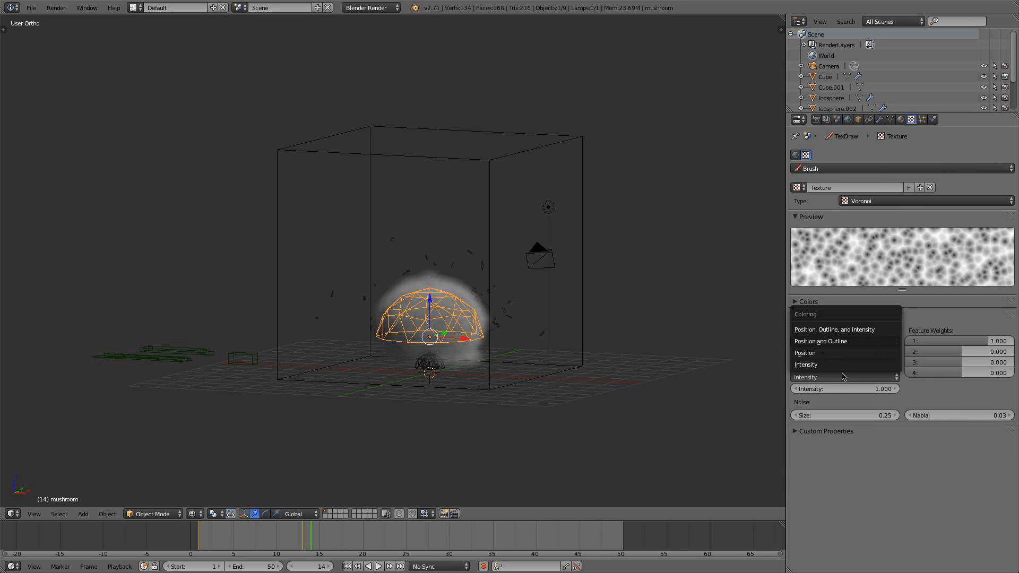
{"action": "left_click", "coordinate": [873, 207]}
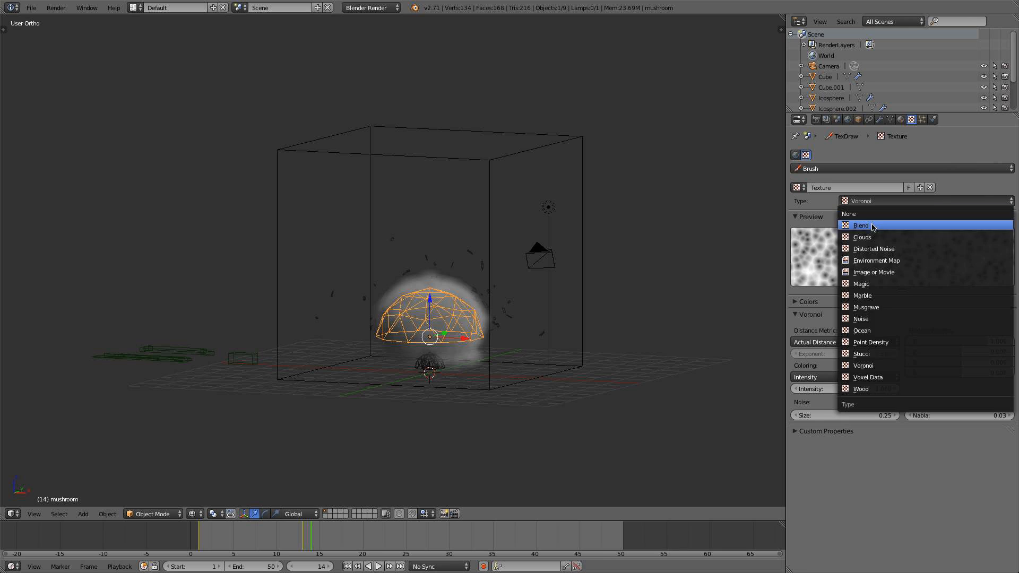
{"action": "left_click", "coordinate": [875, 245]}
Try the Voronoi F2, F4, Crackle, F1 and F3 noise bases on the clouds texture
{"action": "left_click", "coordinate": [900, 376]}
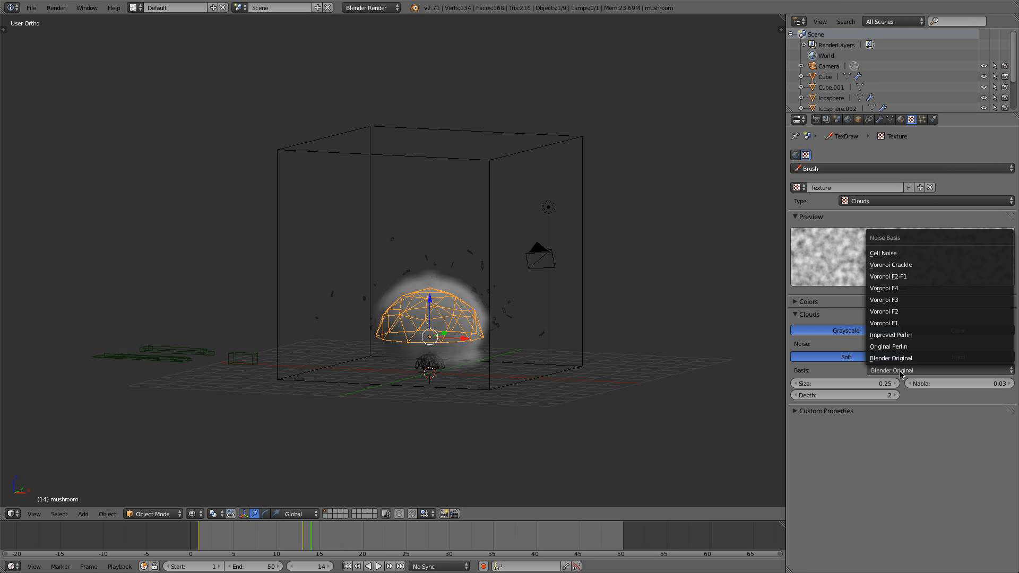
{"action": "left_click", "coordinate": [910, 313]}
{"action": "left_click", "coordinate": [910, 372]}
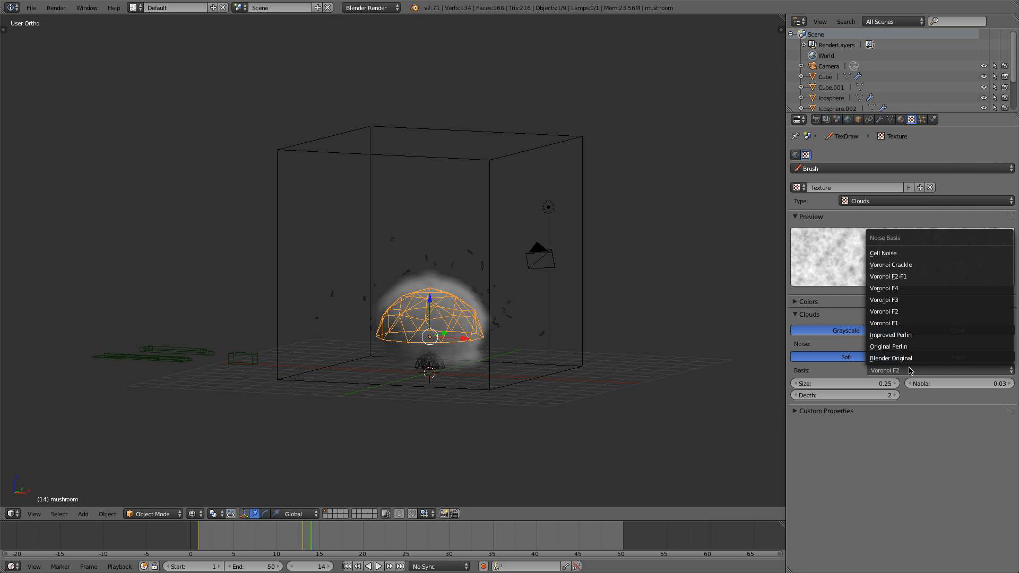
{"action": "left_click", "coordinate": [920, 294]}
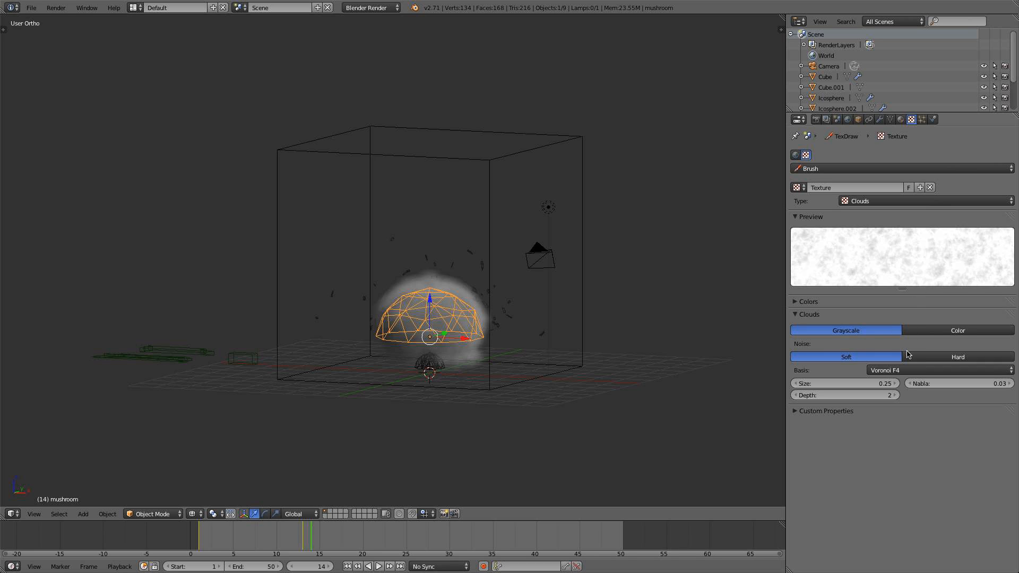
{"action": "left_click", "coordinate": [910, 371]}
{"action": "left_click", "coordinate": [915, 272]}
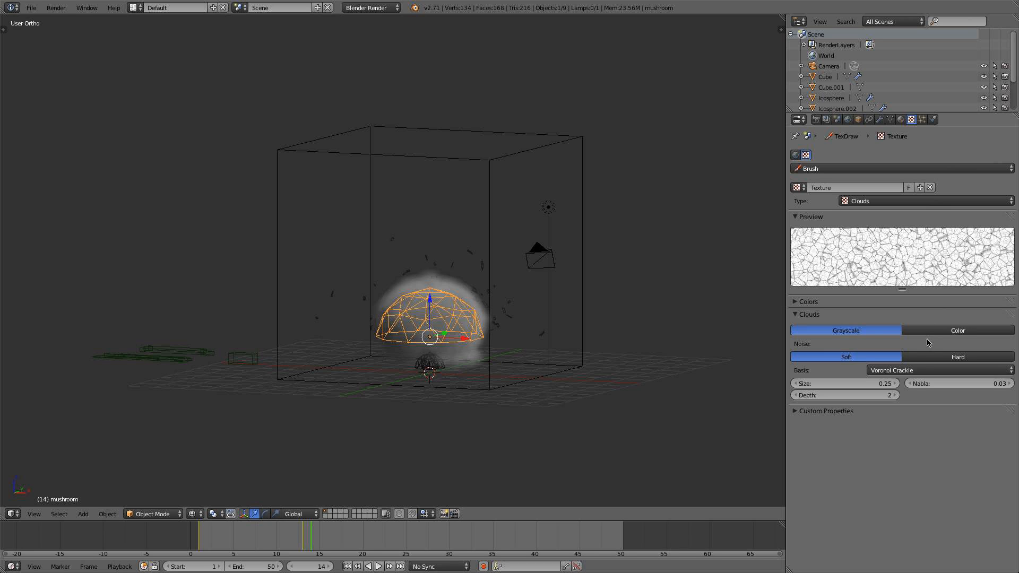
{"action": "left_click", "coordinate": [923, 370]}
{"action": "left_click", "coordinate": [921, 343]}
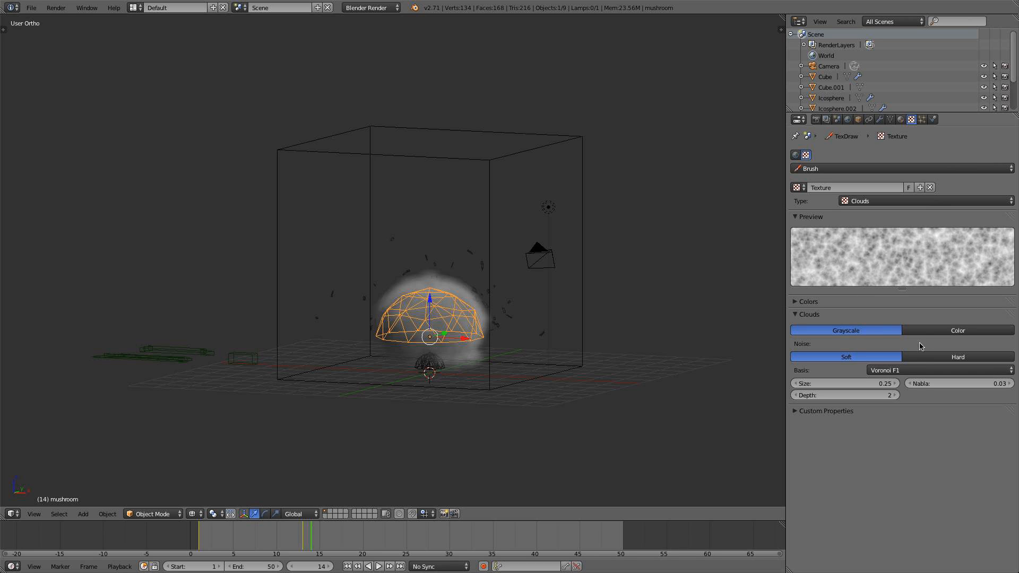
{"action": "left_click", "coordinate": [916, 370]}
{"action": "left_click", "coordinate": [921, 312]}
{"action": "left_click", "coordinate": [920, 371]}
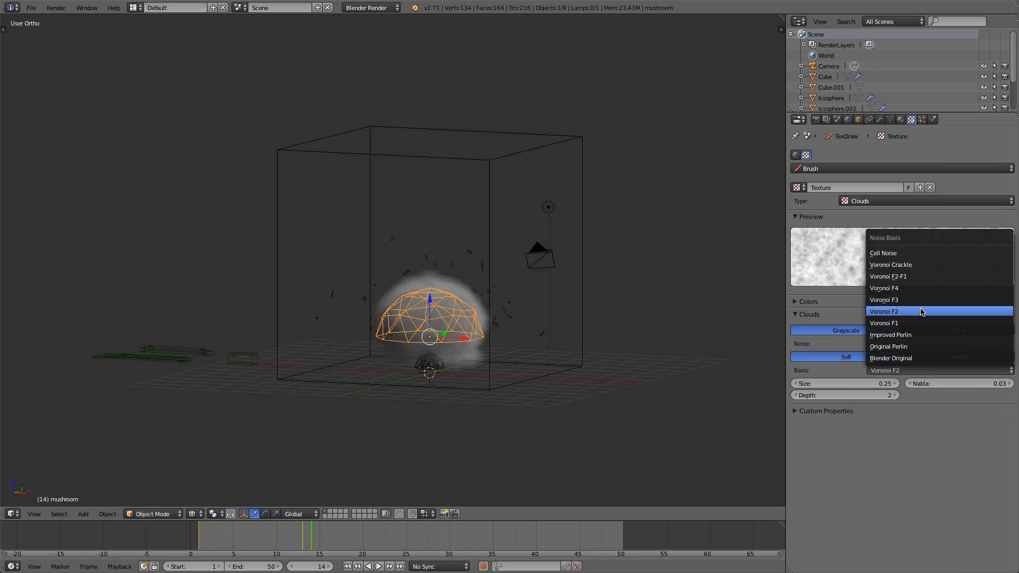
{"action": "left_click", "coordinate": [922, 300]}
Set the clouds texture's noise basis to Voronoi F2-F1 and its size to 0.45
{"action": "left_click", "coordinate": [921, 371]}
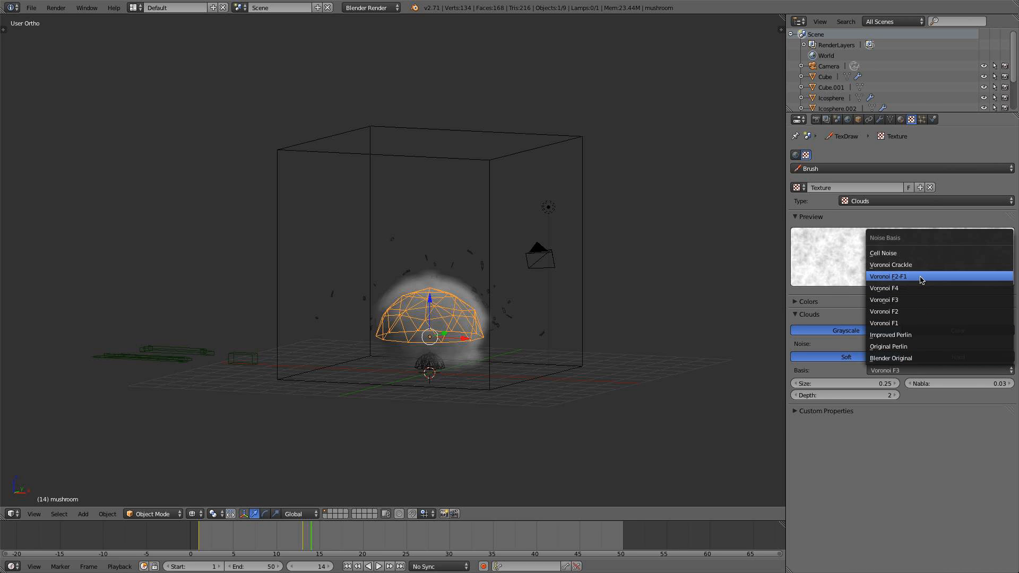
{"action": "left_click", "coordinate": [921, 277]}
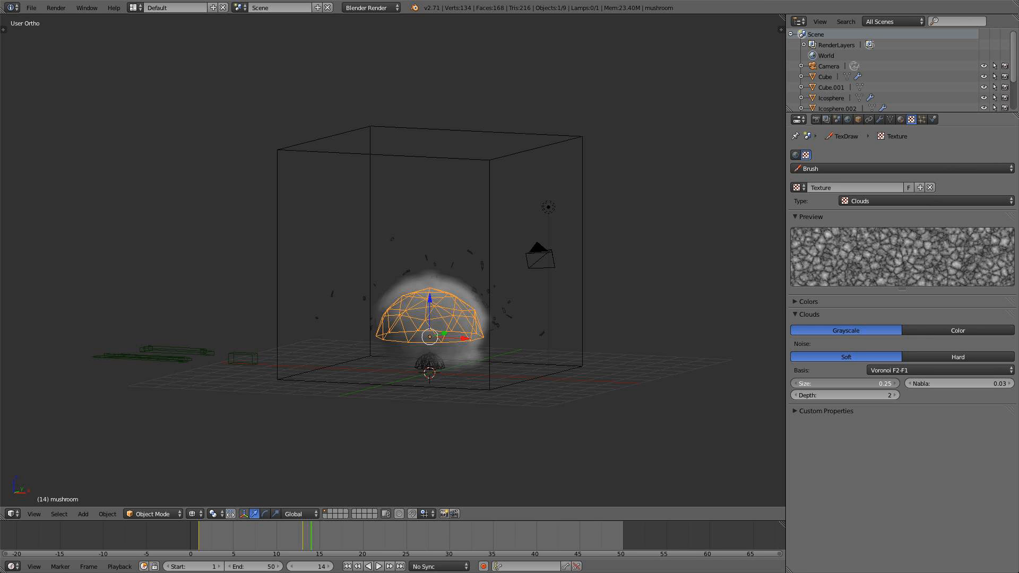
{"action": "left_click_drag", "start_coordinate": [853, 384], "coordinate": [924, 396]}
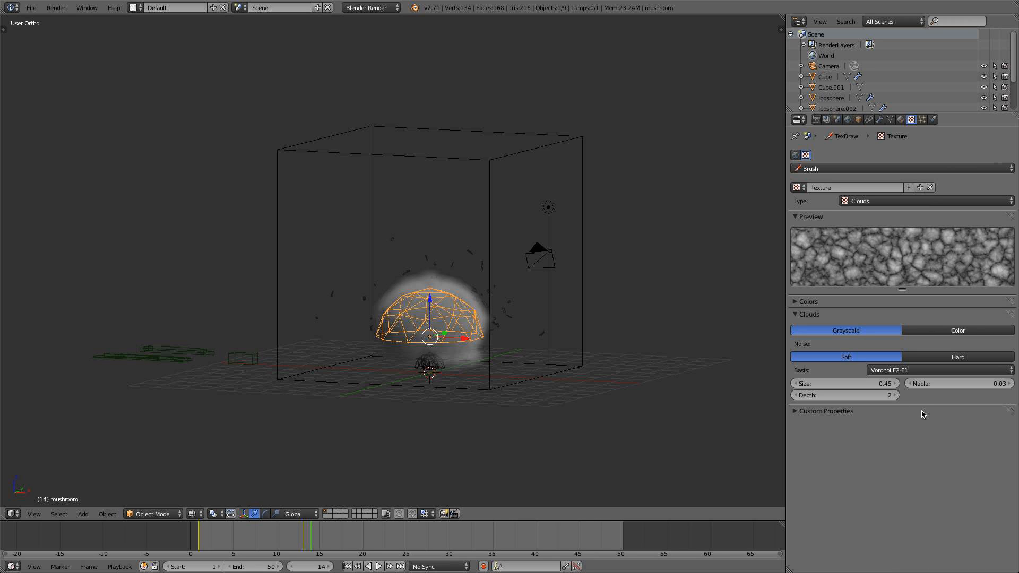
Assign the texture named Texture to the mushroom object's smoke flow
{"action": "scroll", "coordinate": [528, 352], "scroll_direction": "up", "scroll_amount": 2}
{"action": "middle_click_drag", "start_coordinate": [528, 352], "coordinate": [553, 346]}
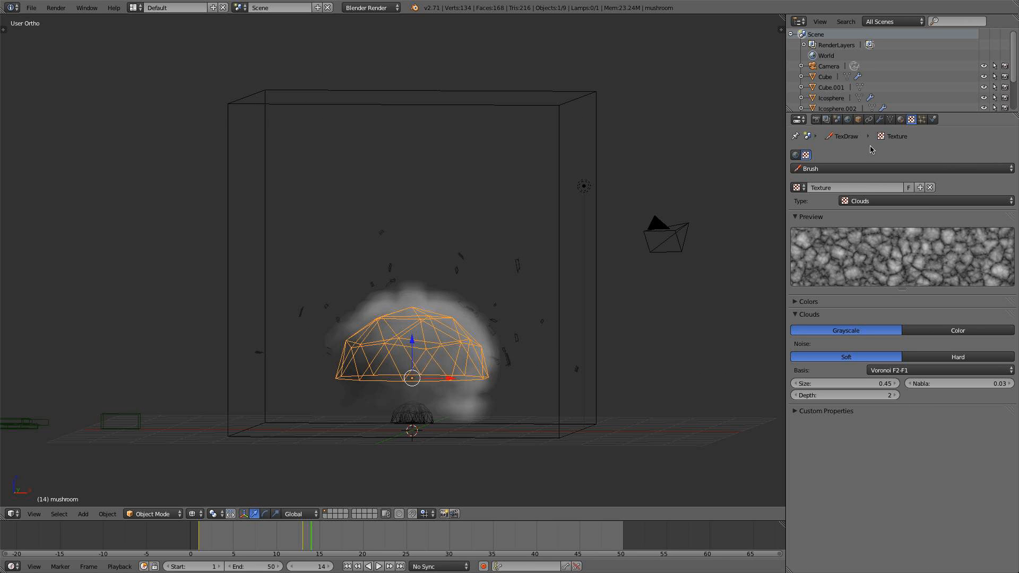
{"action": "left_click", "coordinate": [923, 119]}
{"action": "left_click", "coordinate": [934, 120]}
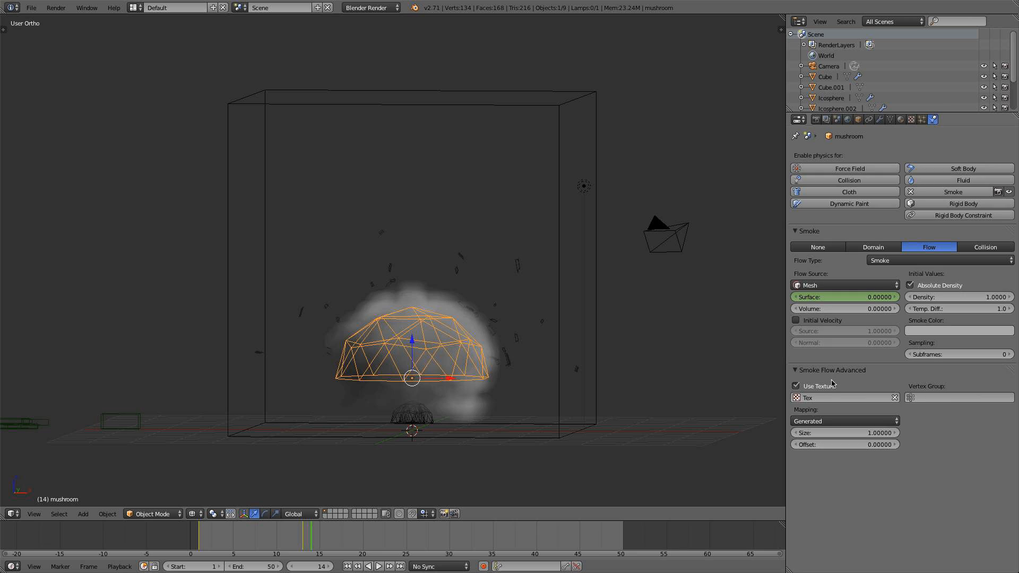
{"action": "left_click", "coordinate": [829, 398]}
{"action": "left_click", "coordinate": [824, 423]}
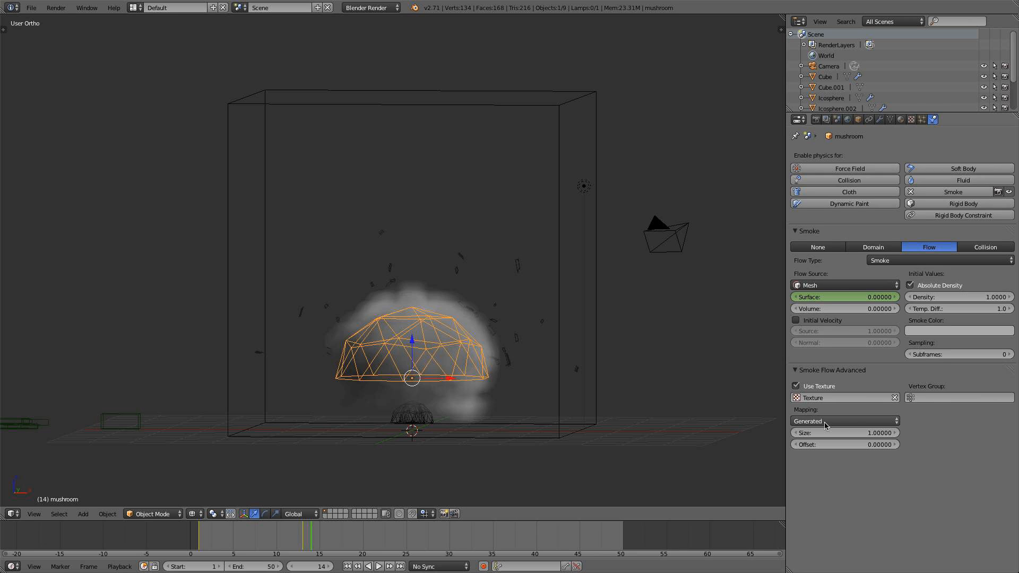
Play the simulation from the first frame and examine the smoke's shape from several angles
{"action": "left_click", "coordinate": [347, 566]}
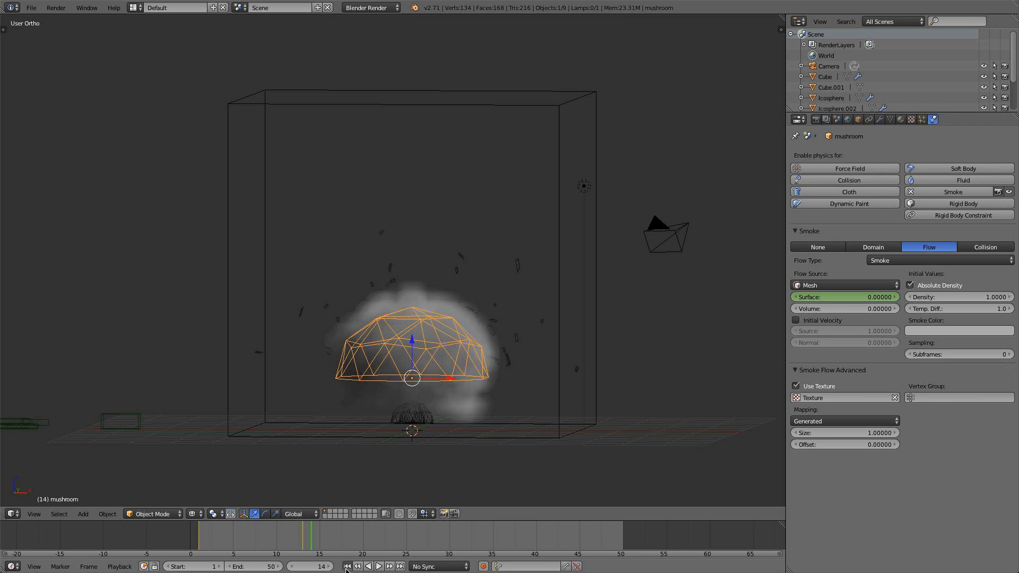
{"action": "left_click", "coordinate": [378, 567]}
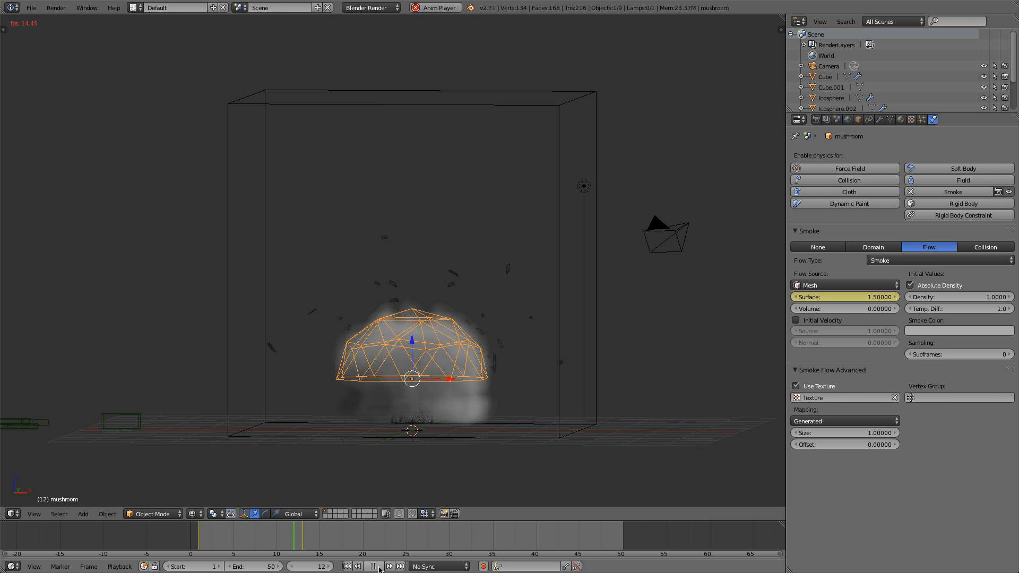
{"action": "middle_click_drag", "start_coordinate": [553, 302], "coordinate": [528, 268]}
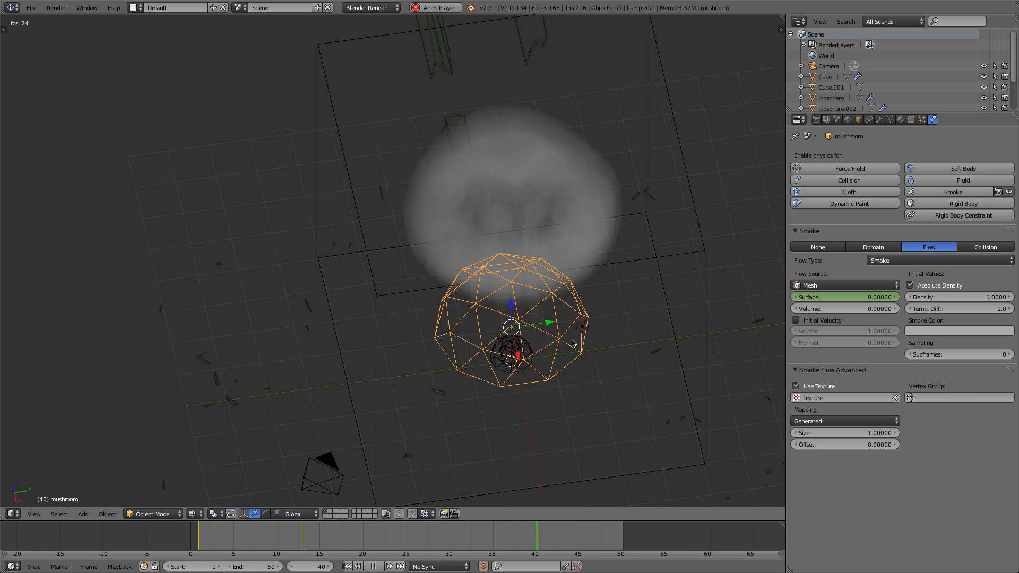
{"action": "key", "text": "KP_3"}
Set the smoke flow's texture mapping size to 6 and check the smoke in the front view
{"action": "left_click", "coordinate": [832, 433]}
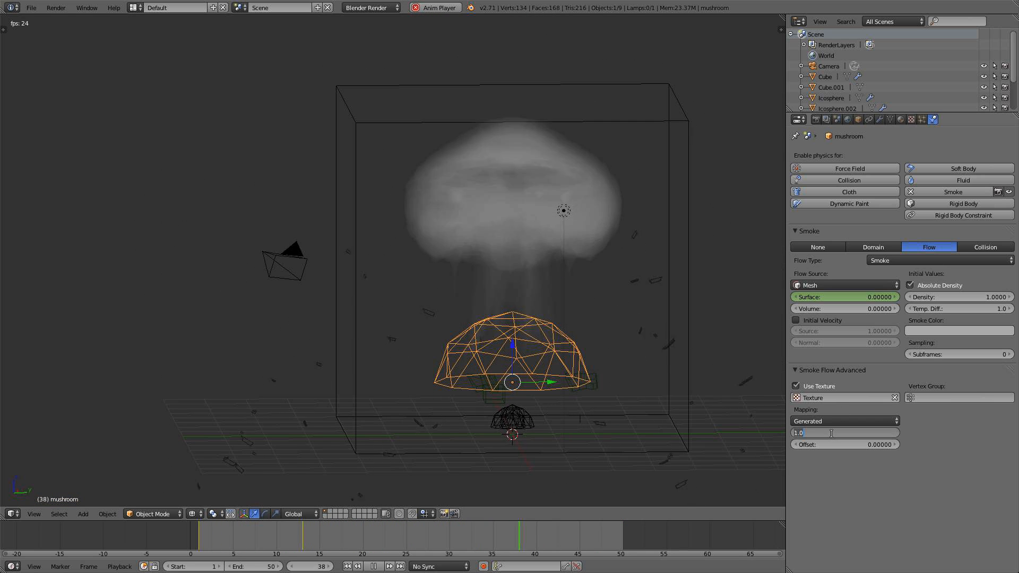
{"action": "type", "text": "6"}
{"action": "key", "text": "Return"}
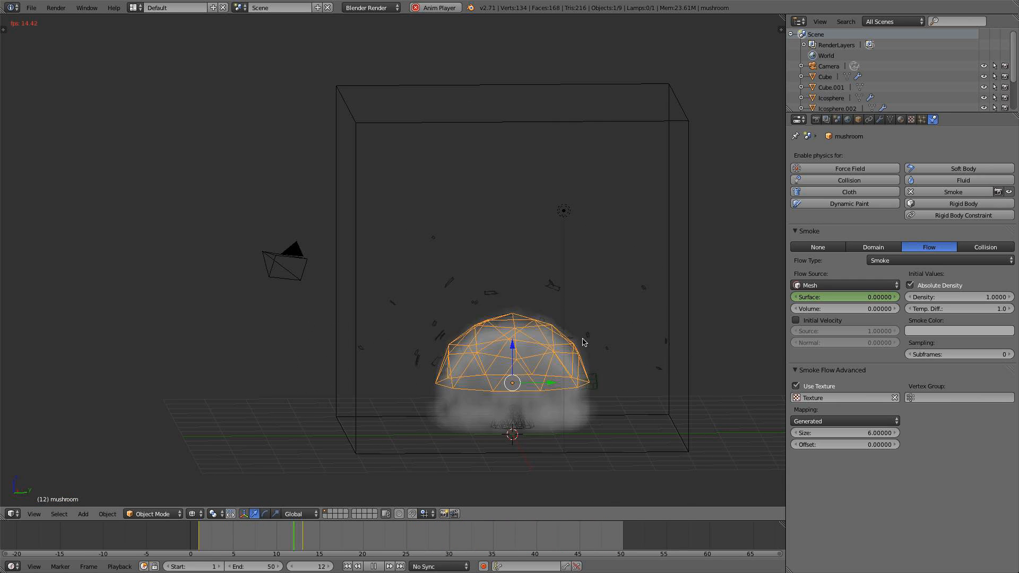
{"action": "middle_click_drag", "start_coordinate": [583, 342], "coordinate": [509, 291]}
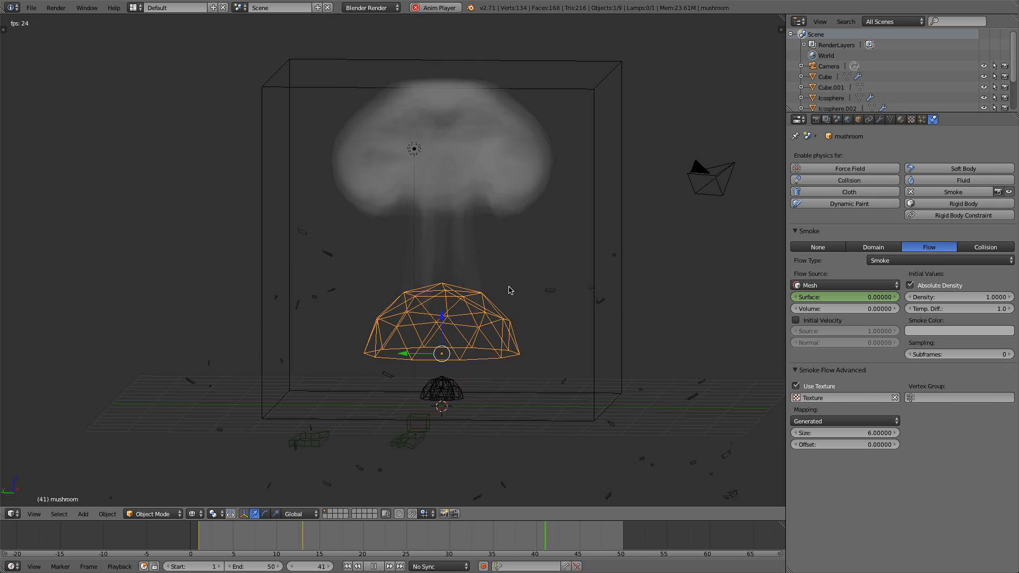
{"action": "key", "text": "KP_1"}
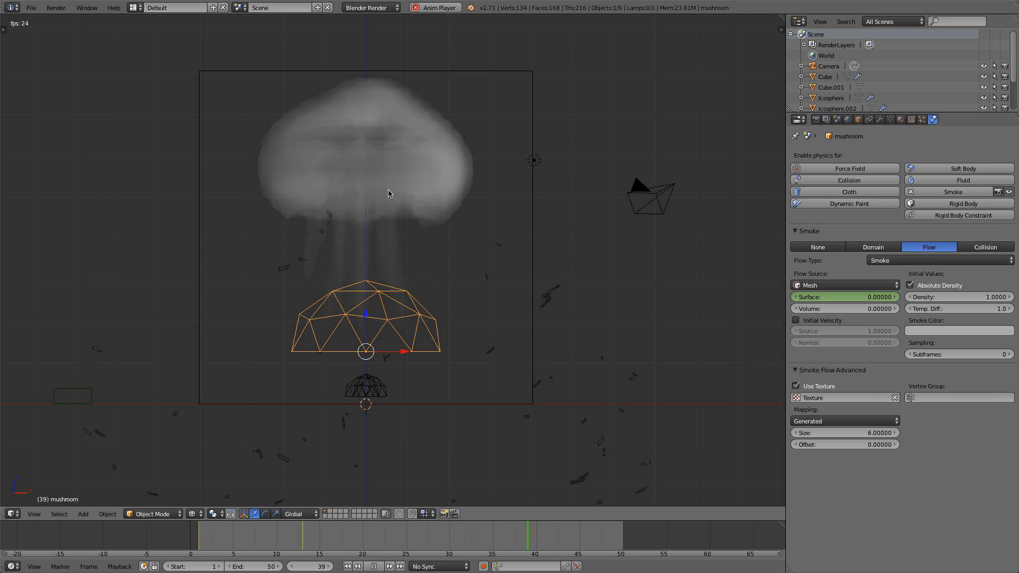
Set the smoke flow's texture mapping size to 10
{"action": "left_click", "coordinate": [858, 433]}
{"action": "type", "text": "10"}
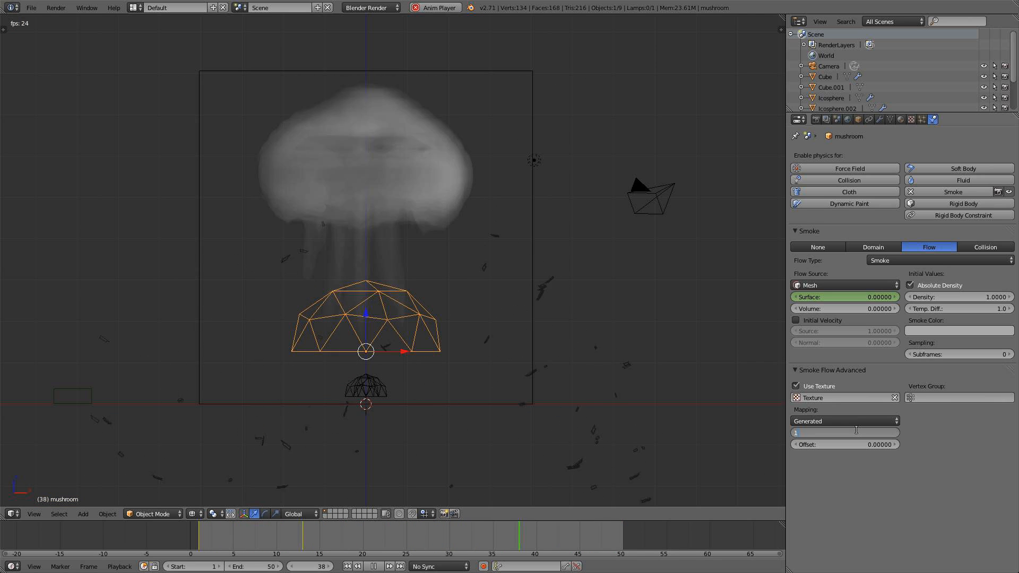
{"action": "key", "text": "Return"}
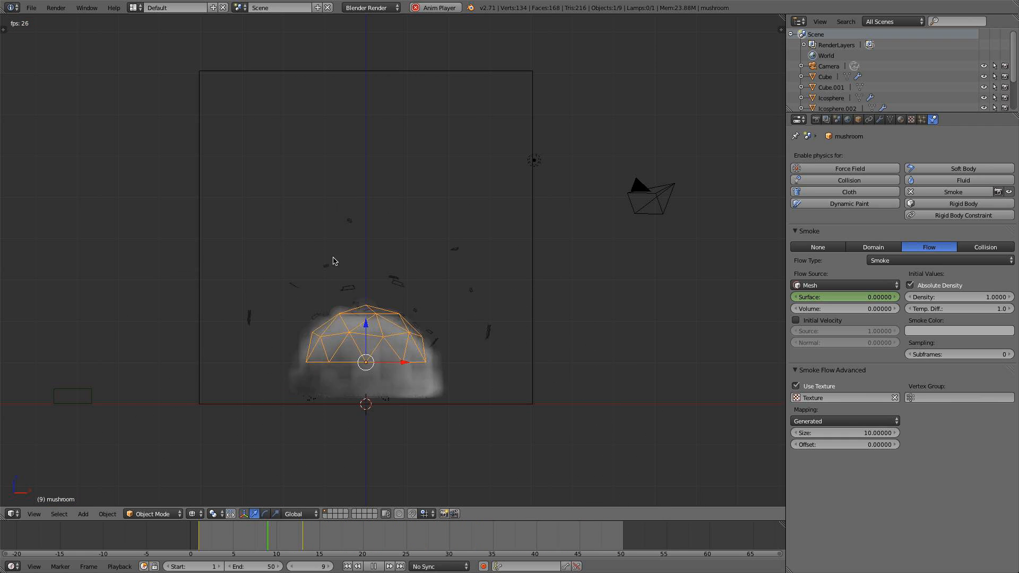
{"action": "middle_click_drag", "start_coordinate": [370, 299], "coordinate": [334, 279]}
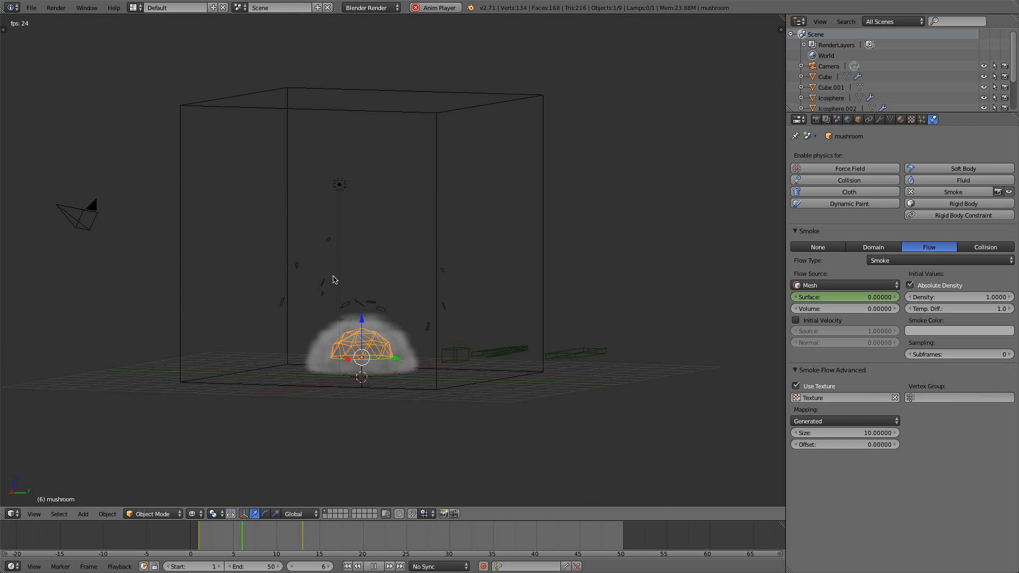
Increase the clouds texture's noise size to 1.70
{"action": "left_click", "coordinate": [911, 120]}
{"action": "left_click_drag", "start_coordinate": [873, 384], "coordinate": [1009, 384]}
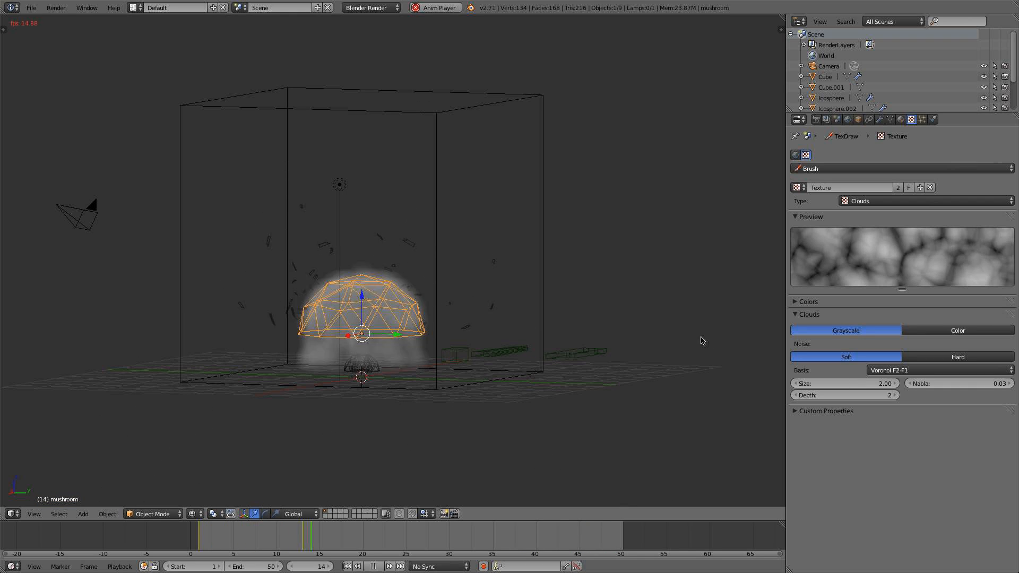
{"action": "mouse_move", "coordinate": [834, 383]}
{"action": "left_mouse_down"}
{"action": "mouse_move", "coordinate": [743, 383]}
{"action": "mouse_move", "coordinate": [853, 384]}
{"action": "left_mouse_up"}
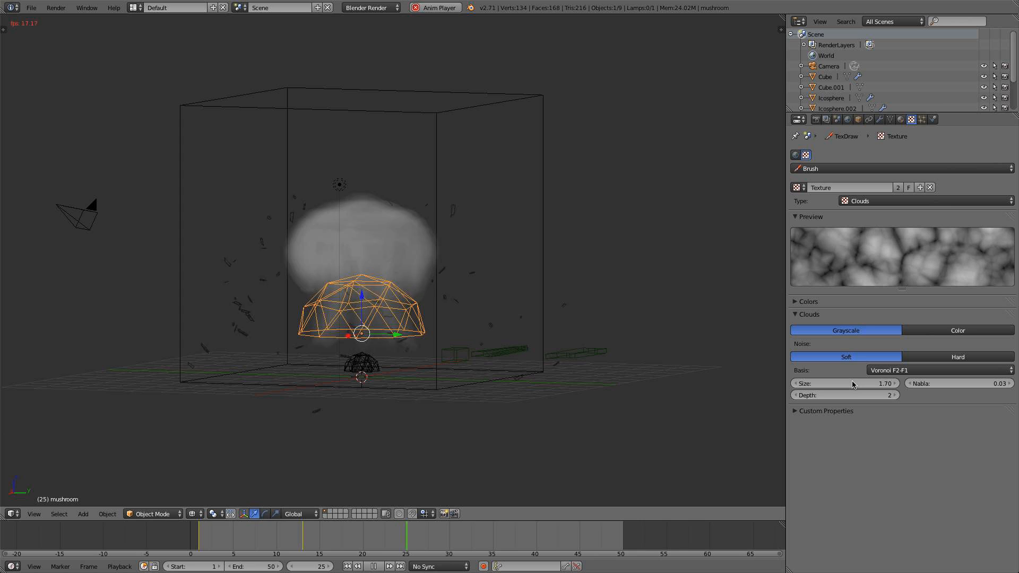
Try Hard noise on the clouds texture and return it to Soft
{"action": "middle_click_drag", "start_coordinate": [587, 294], "coordinate": [380, 289]}
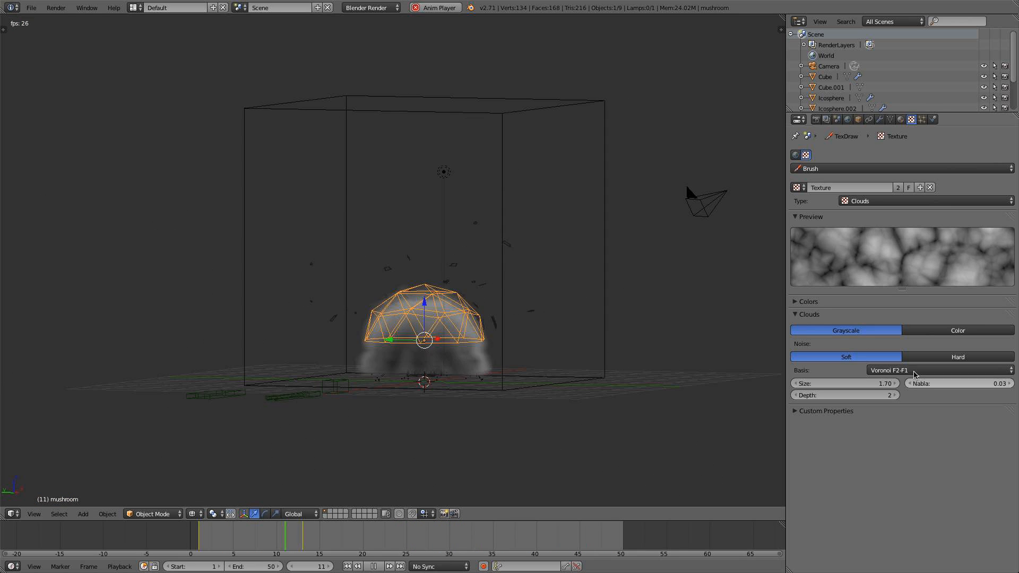
{"action": "left_click", "coordinate": [944, 357]}
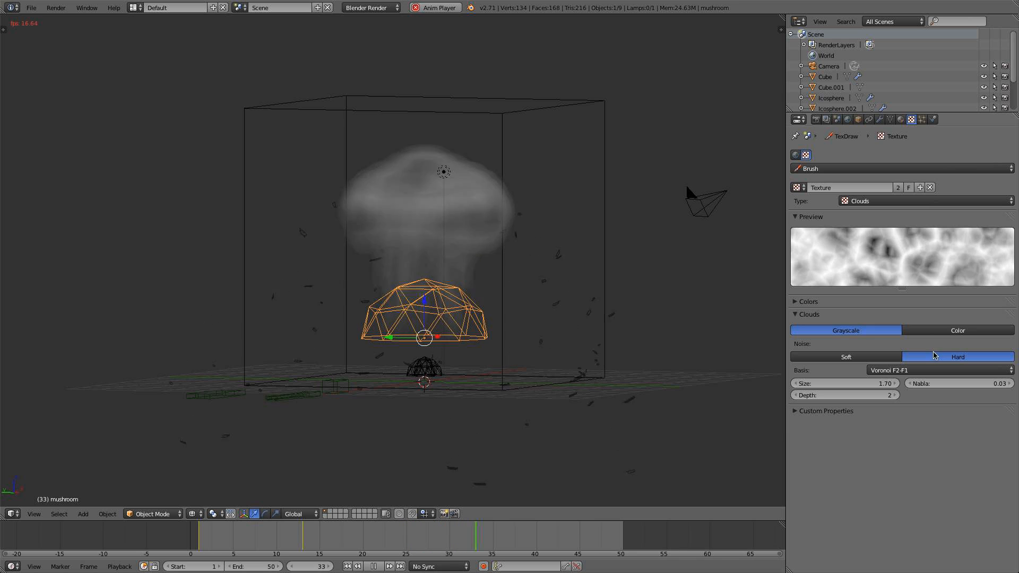
{"action": "left_click", "coordinate": [878, 361]}
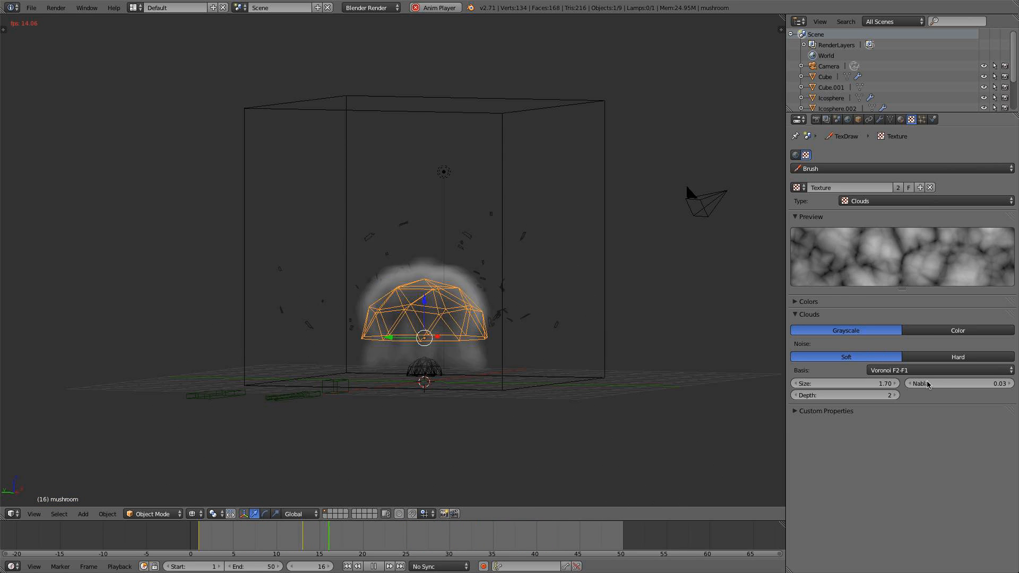
Raise the clouds texture's Nabla to 0.10 and check the playing smoke from the front
{"action": "left_click_drag", "start_coordinate": [927, 385], "coordinate": [980, 385]}
{"action": "left_click", "coordinate": [836, 410]}
{"action": "left_click", "coordinate": [835, 410]}
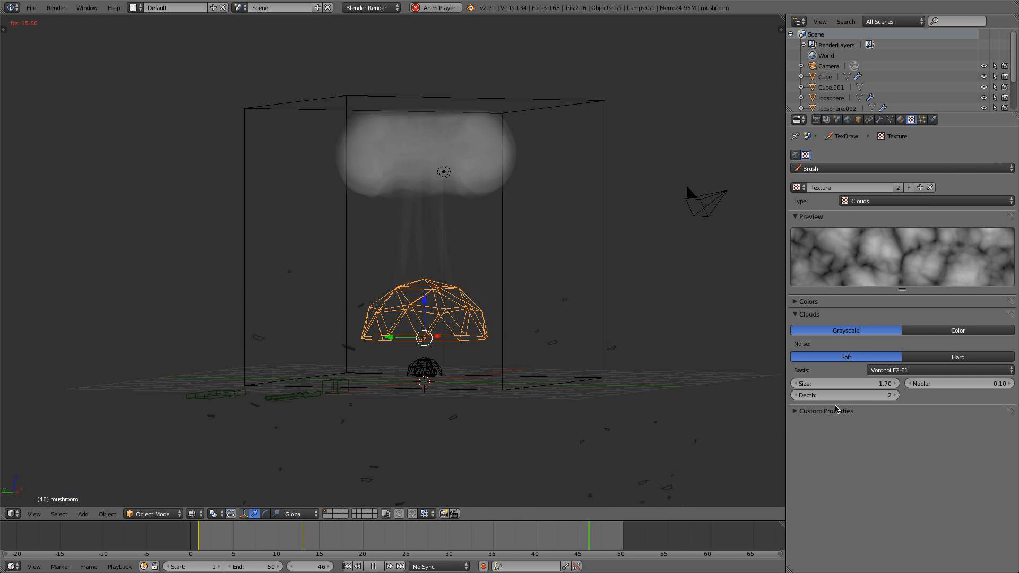
{"action": "middle_click_drag", "start_coordinate": [315, 287], "coordinate": [366, 373]}
{"action": "key", "text": "KP_1"}
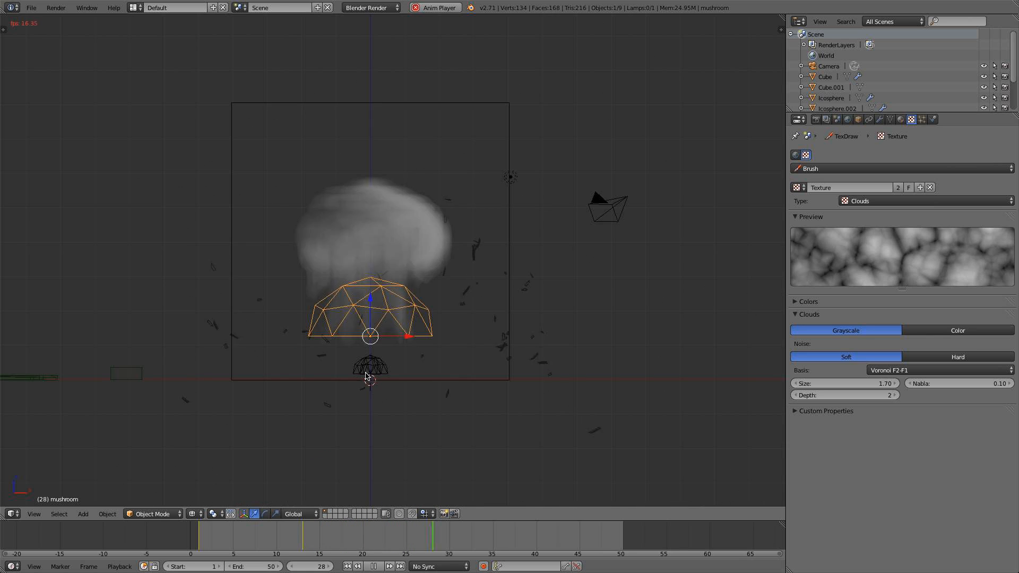
{"action": "scroll", "coordinate": [367, 376], "scroll_direction": "up", "scroll_amount": 2}
{"action": "left_click", "coordinate": [922, 120]}
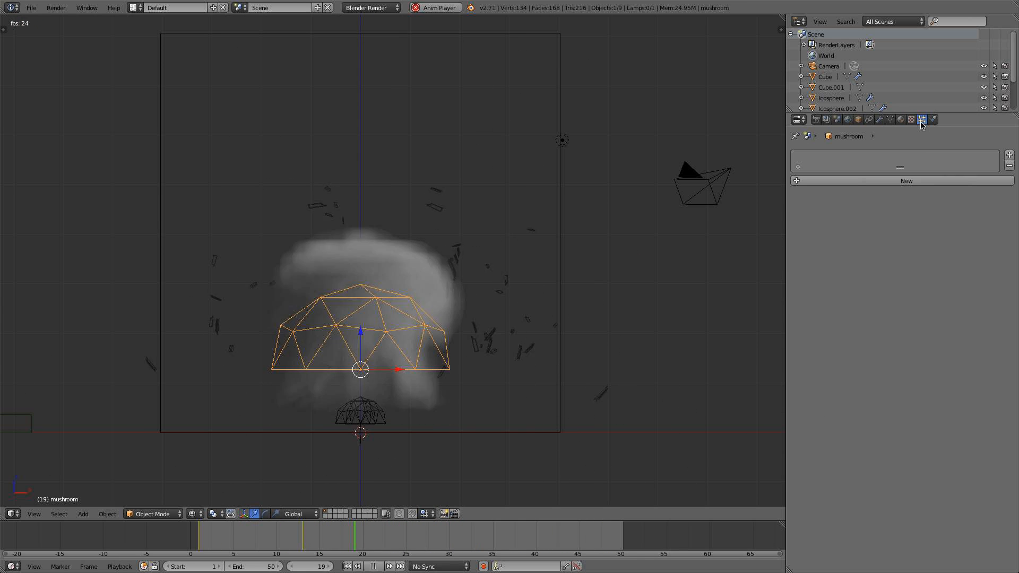
{"action": "left_click", "coordinate": [933, 120]}
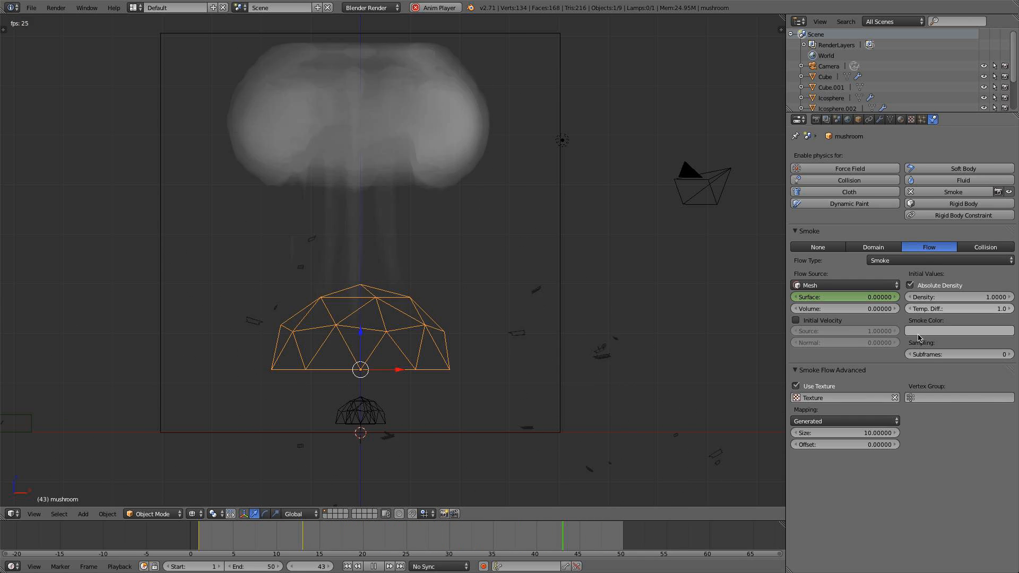
{"action": "left_click", "coordinate": [844, 432]}
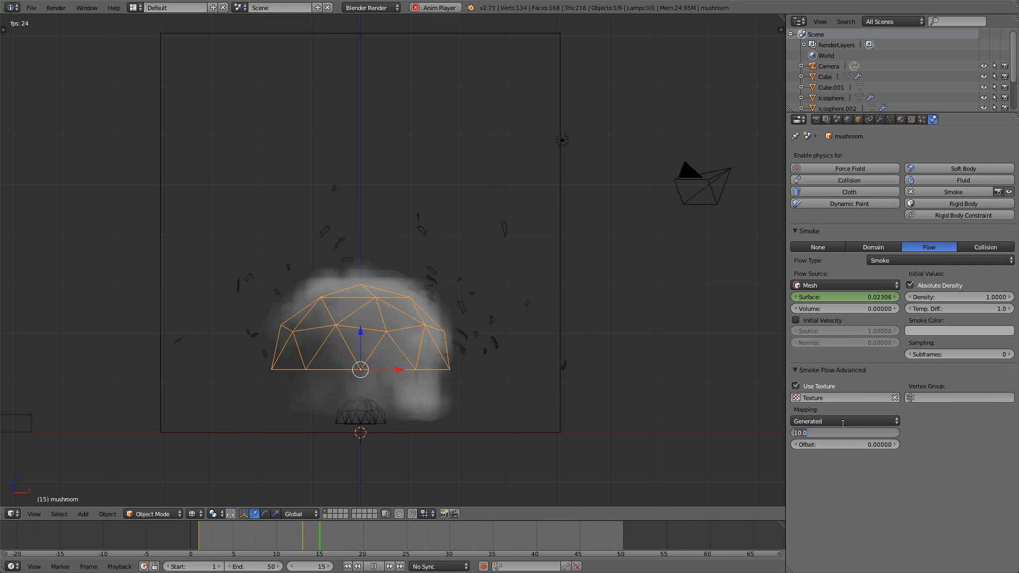
{"action": "left_click", "coordinate": [843, 422]}
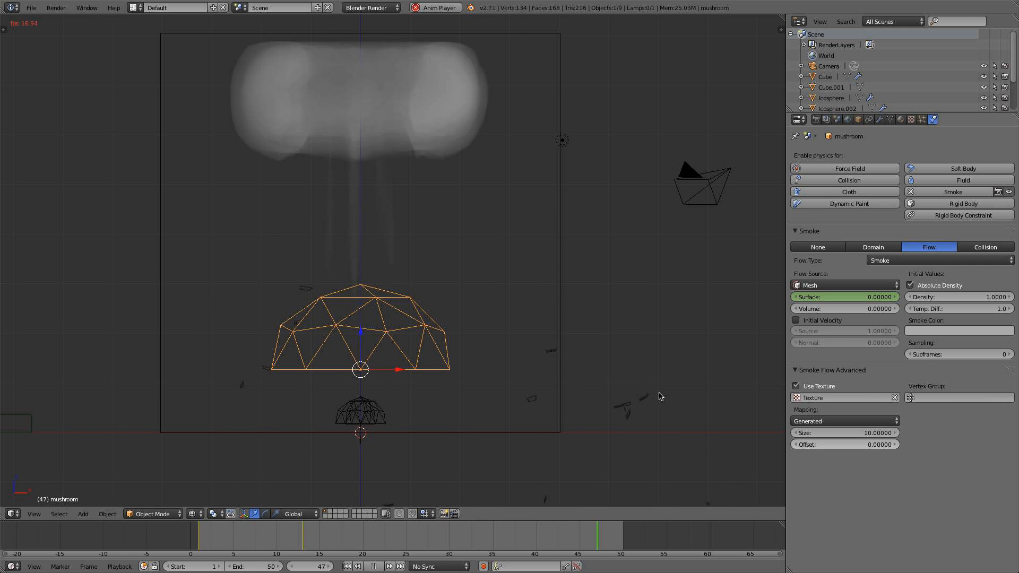
Set the mushroom smoke flow's texture mapping size to 2, check the playing smoke and stop playback
{"action": "scroll", "coordinate": [580, 352], "scroll_direction": "down", "scroll_amount": 2}
{"action": "left_click", "coordinate": [867, 432]}
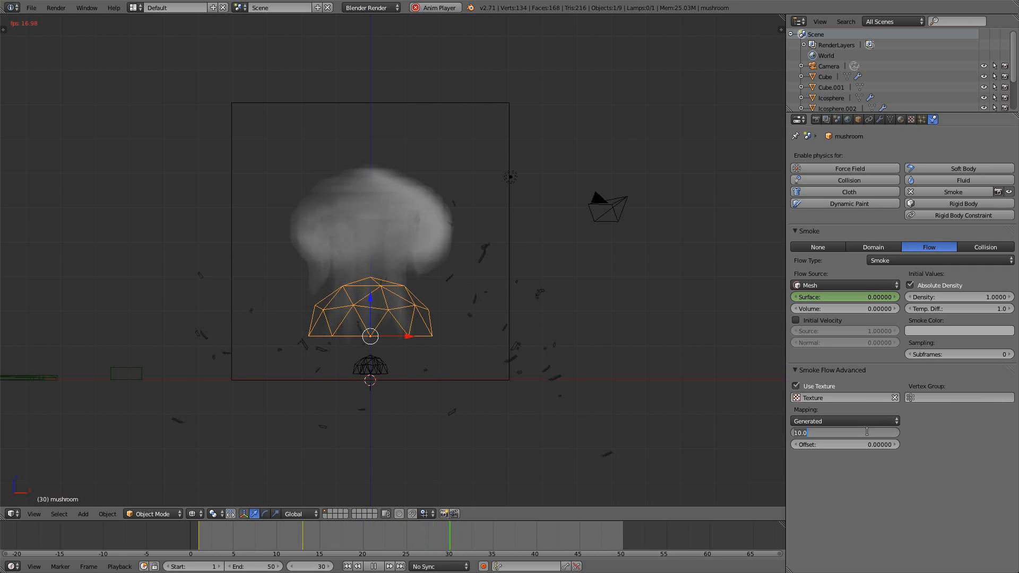
{"action": "type", "text": "2"}
{"action": "key", "text": "Return"}
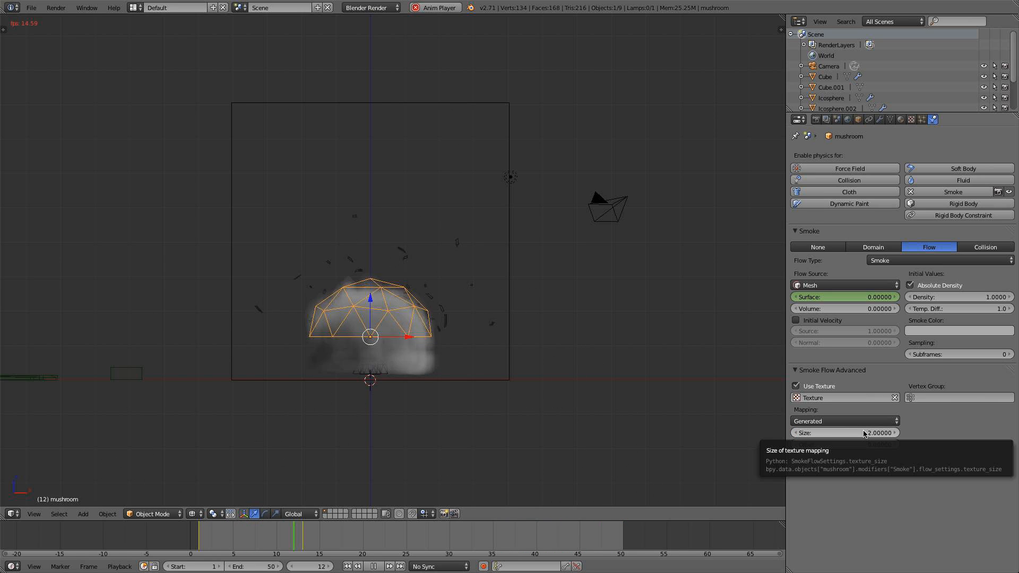
{"action": "scroll", "coordinate": [460, 319], "scroll_direction": "up", "scroll_amount": 1}
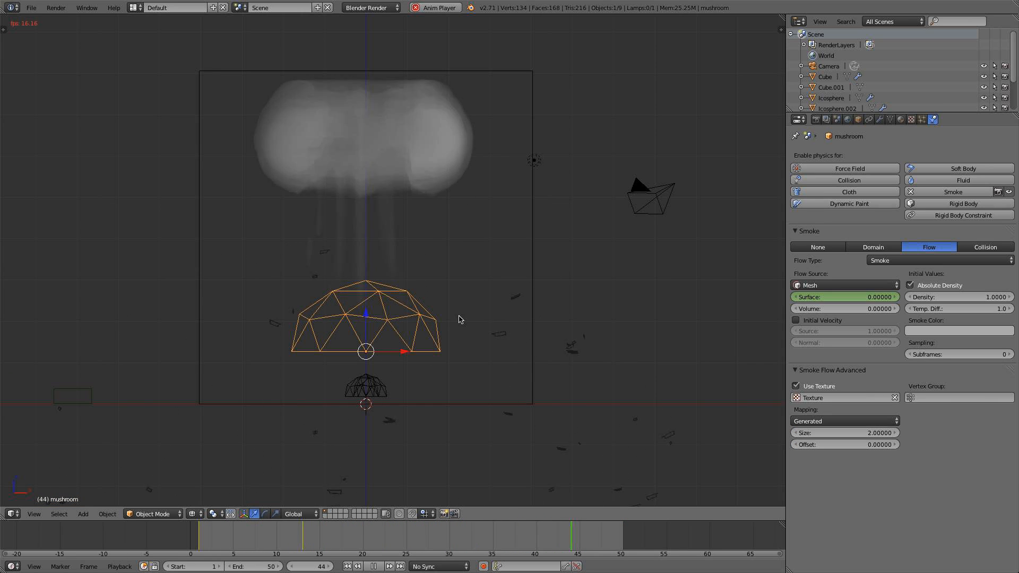
{"action": "key", "text": "alt+a"}
{"action": "scroll", "coordinate": [455, 361], "scroll_direction": "down", "scroll_amount": 2}
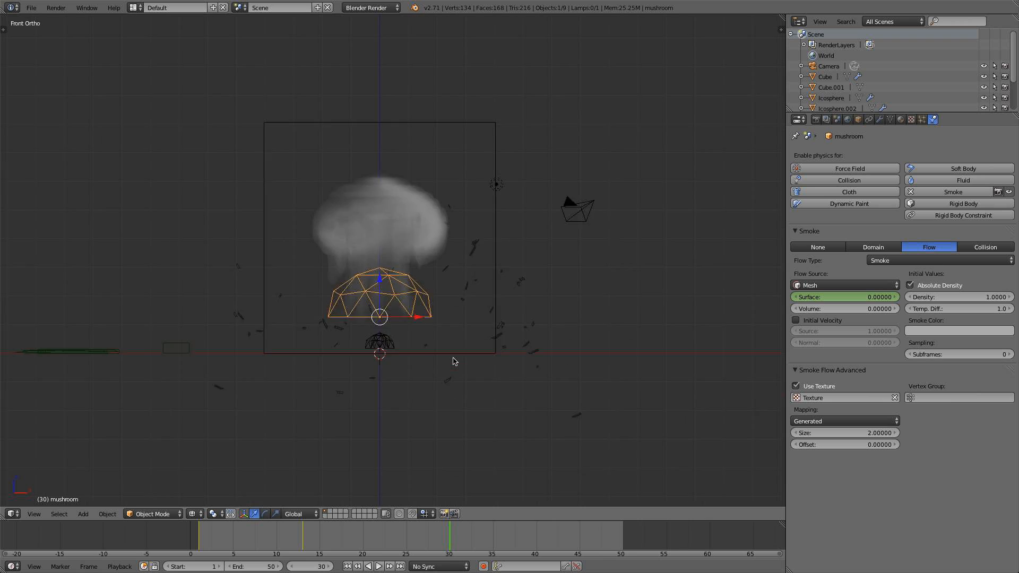
Enable Smoke Adaptive Domain on the cube that serves as the smoke domain
{"action": "middle_click_drag", "start_coordinate": [454, 361], "coordinate": [409, 439]}
{"action": "scroll", "coordinate": [410, 425], "scroll_direction": "up", "scroll_amount": 2}
{"action": "key", "text": "KP_1"}
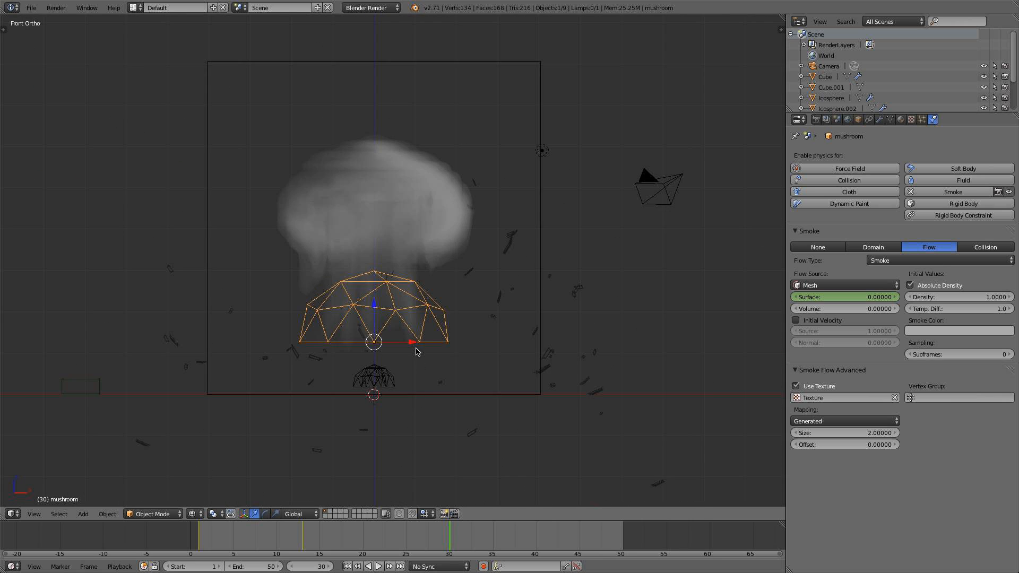
{"action": "scroll", "coordinate": [417, 352], "scroll_direction": "up", "scroll_amount": 2}
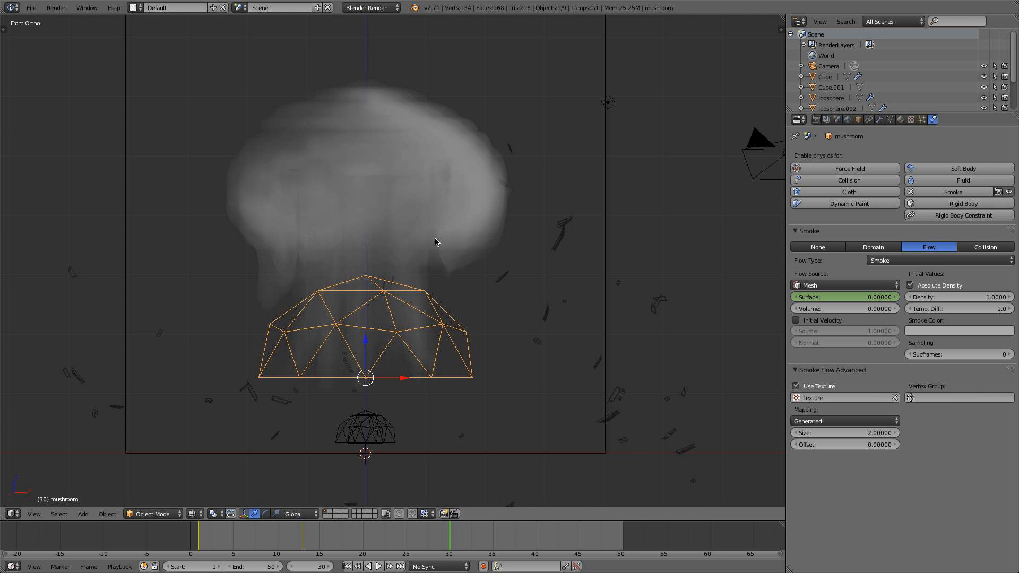
{"action": "right_click", "coordinate": [606, 313]}
{"action": "left_click", "coordinate": [804, 359]}
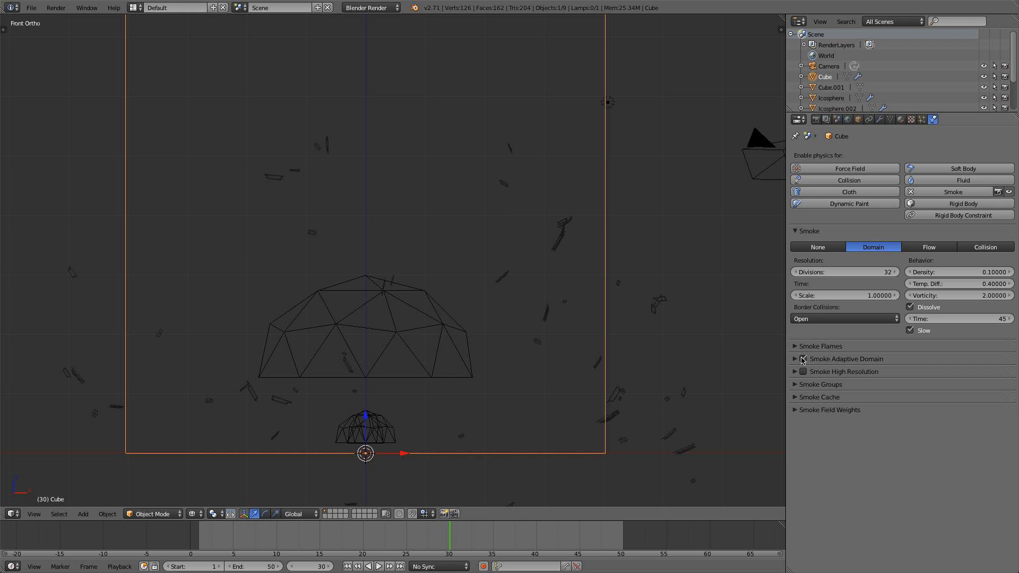
{"action": "scroll", "coordinate": [444, 387], "scroll_direction": "down", "scroll_amount": 3}
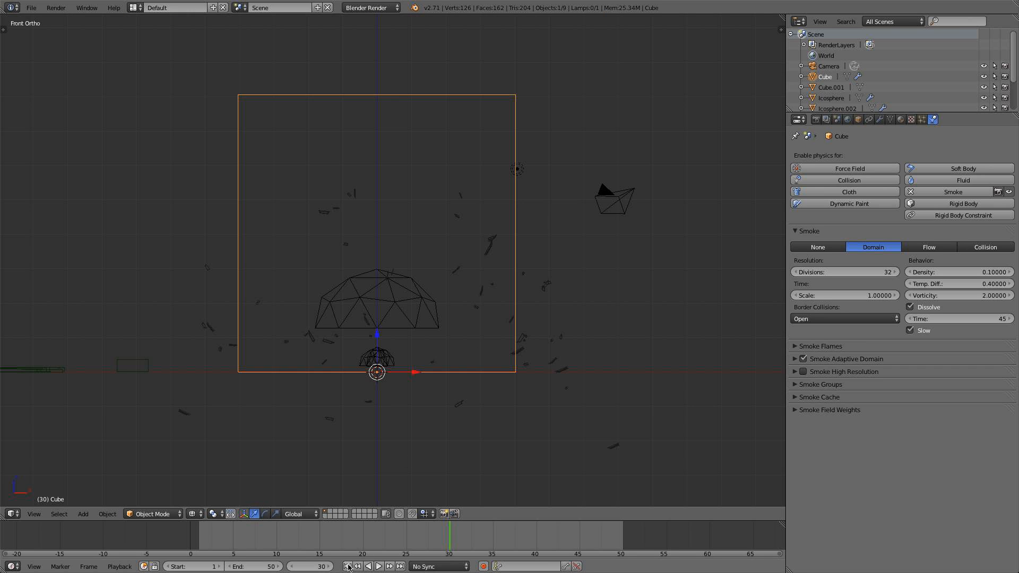
Play the animation and examine the smoke and its adaptive domain box from an angle, from low down and from the front
{"action": "left_click", "coordinate": [373, 567]}
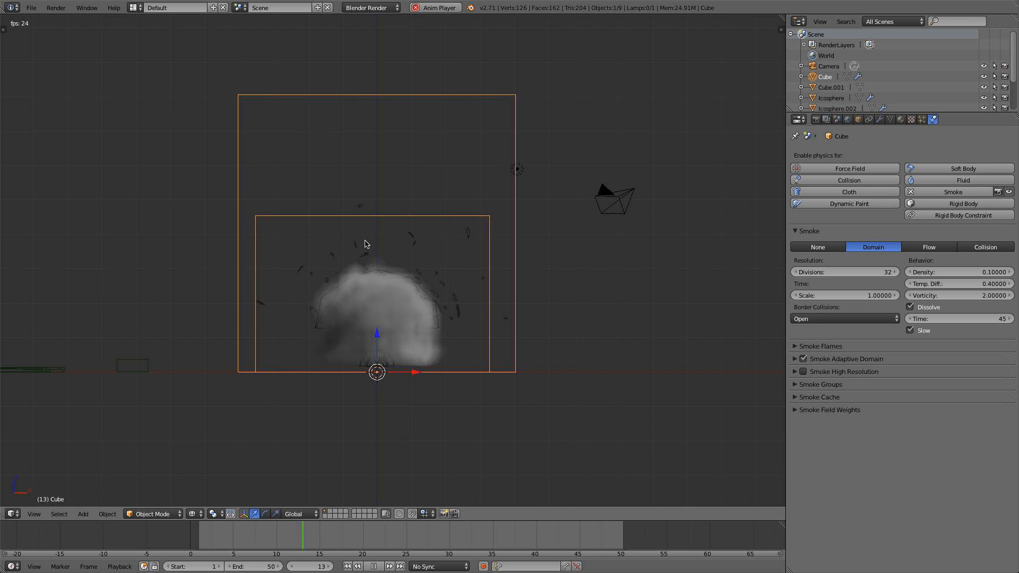
{"action": "middle_click_drag", "start_coordinate": [400, 169], "coordinate": [377, 206]}
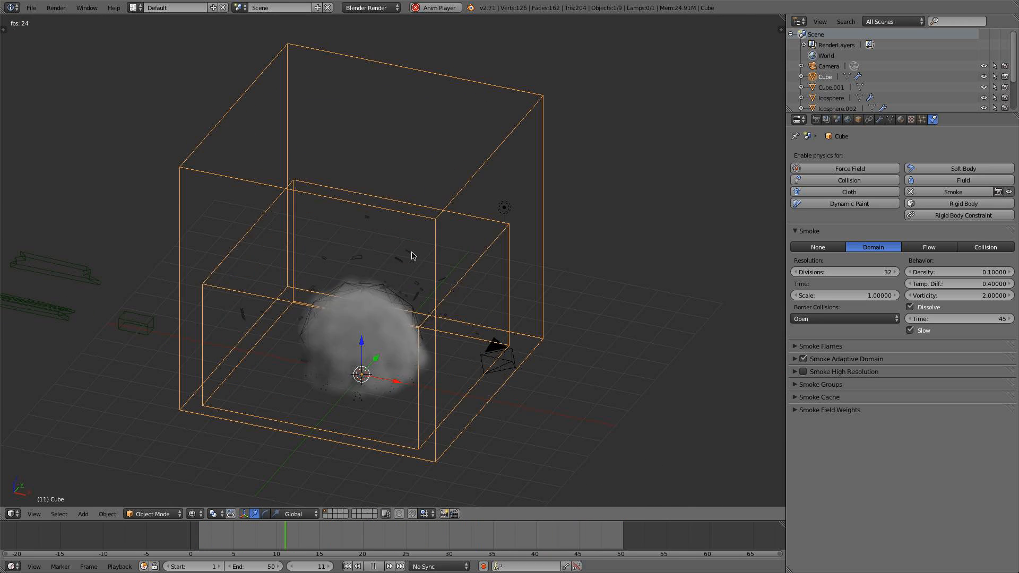
{"action": "scroll", "coordinate": [358, 273], "scroll_direction": "up", "scroll_amount": 1}
{"action": "scroll", "coordinate": [357, 273], "scroll_direction": "up", "scroll_amount": 1}
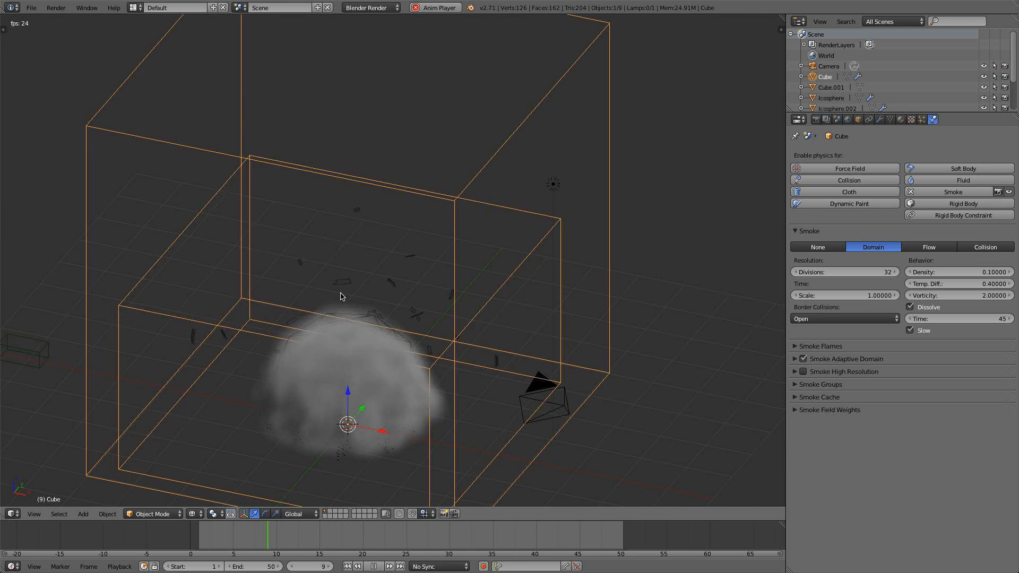
{"action": "scroll", "coordinate": [344, 285], "scroll_direction": "down", "scroll_amount": 2}
{"action": "middle_click_drag", "start_coordinate": [376, 243], "coordinate": [375, 175]}
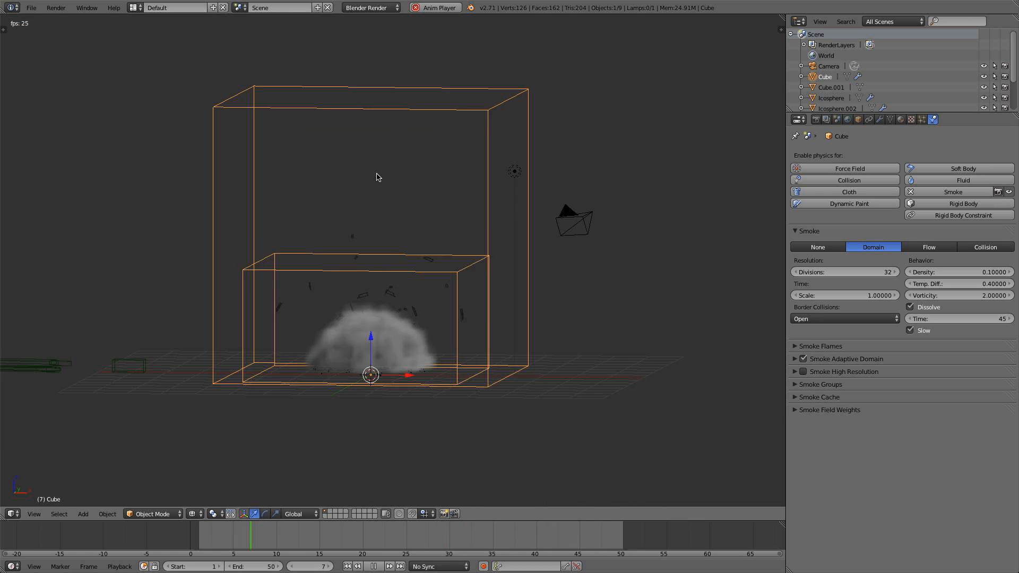
{"action": "scroll", "coordinate": [380, 182], "scroll_direction": "up", "scroll_amount": 2}
{"action": "scroll", "coordinate": [394, 182], "scroll_direction": "down", "scroll_amount": 3}
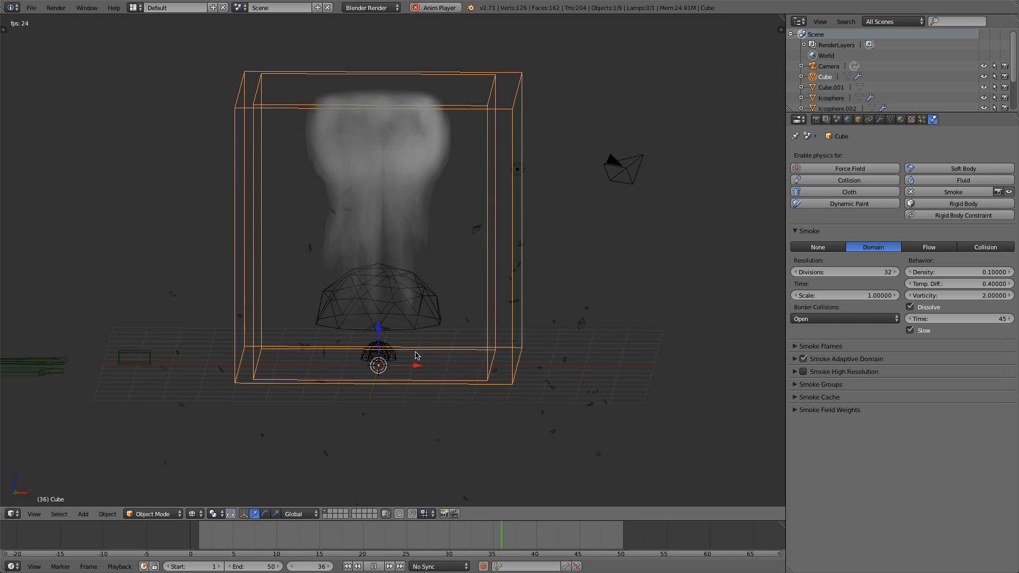
{"action": "key", "text": "KP_1"}
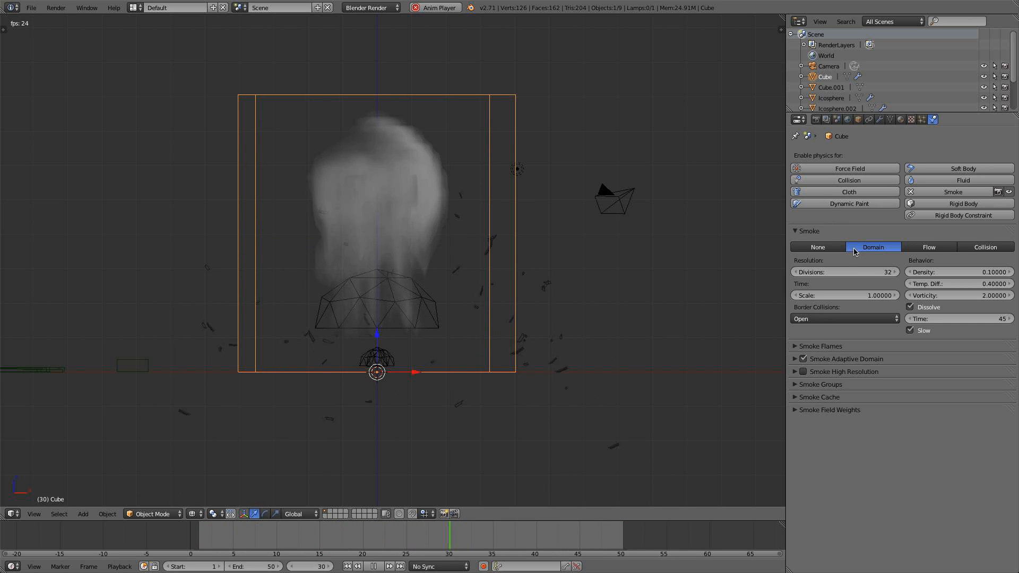
Try a time scale of 0.4 on the smoke domain
{"action": "left_click", "coordinate": [858, 297]}
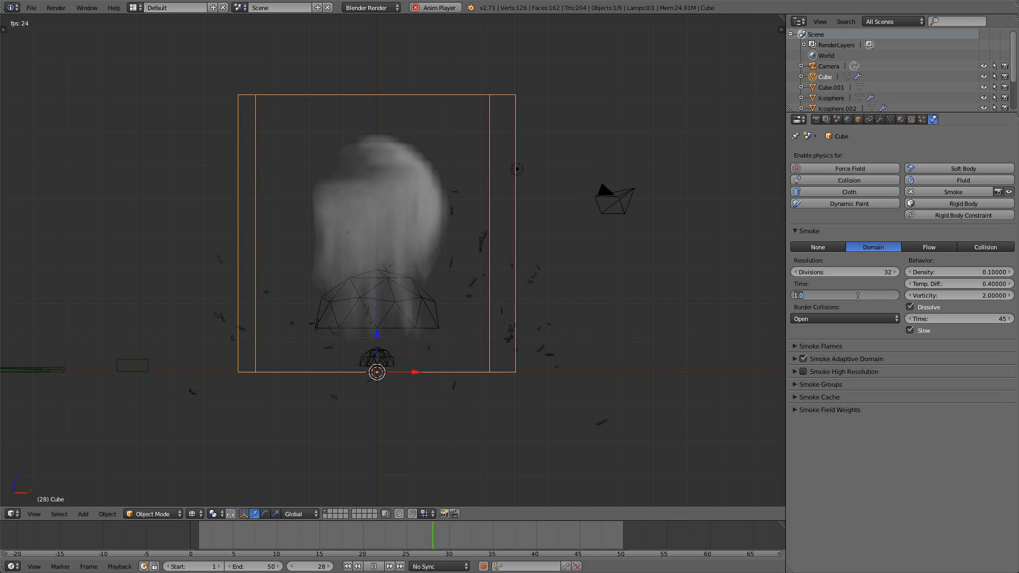
{"action": "type", "text": "0.4"}
{"action": "key", "text": "Return"}
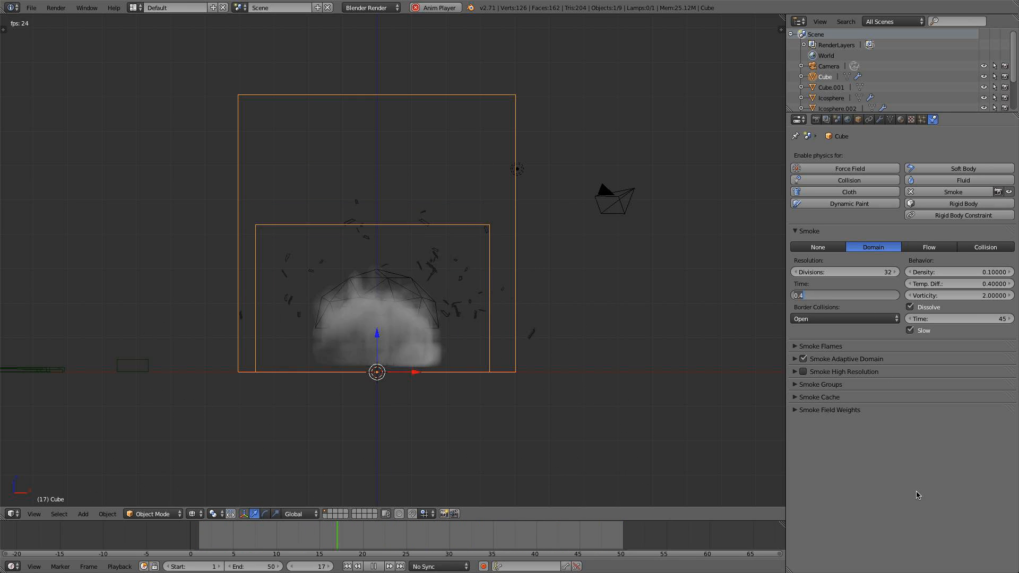
{"action": "key", "text": "Return"}
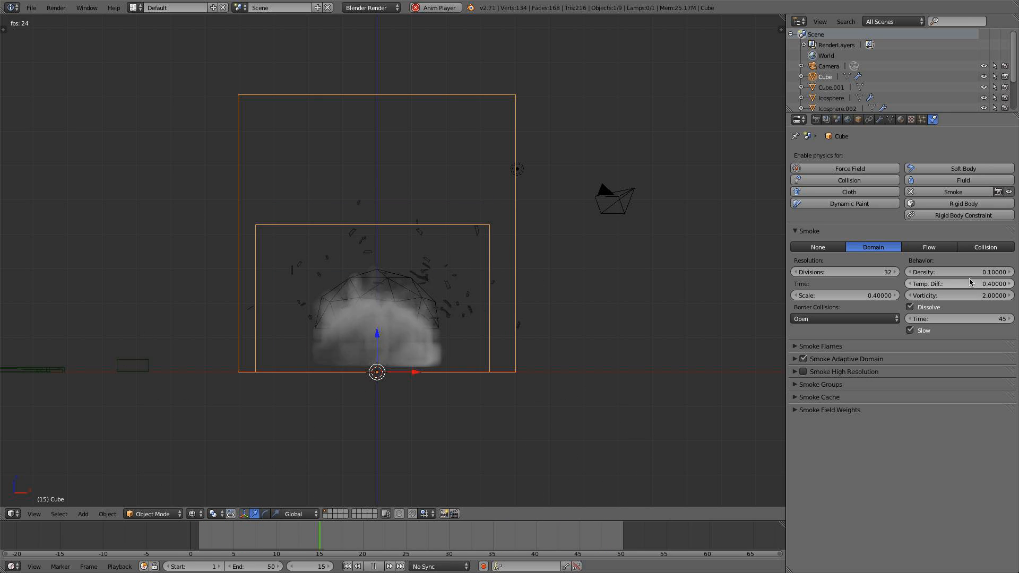
Set the smoke domain's density to 0.3 and its time scale to 0.6, then stop playback
{"action": "left_click", "coordinate": [968, 274]}
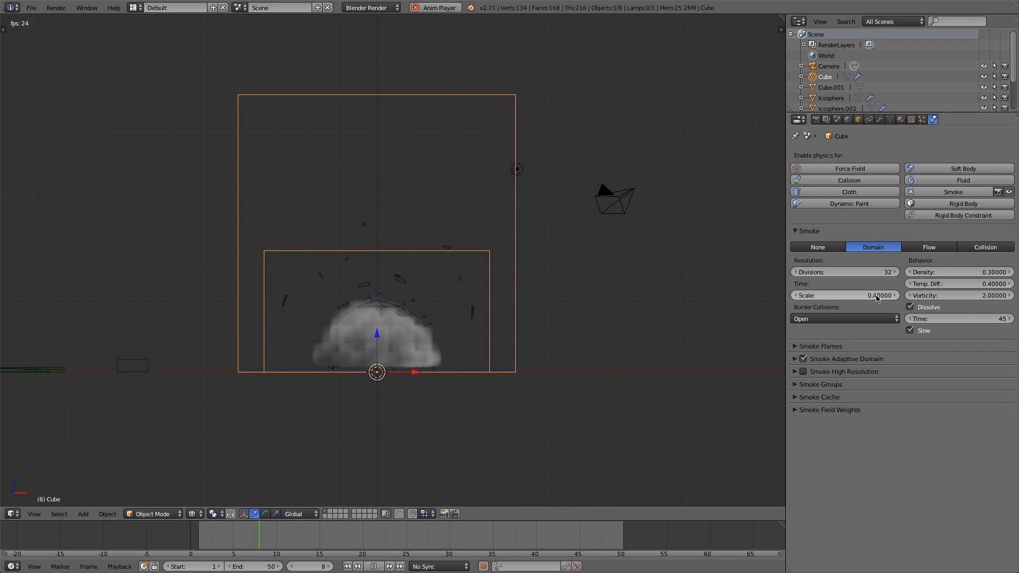
{"action": "type", "text": ".6"}
{"action": "key", "text": "Return"}
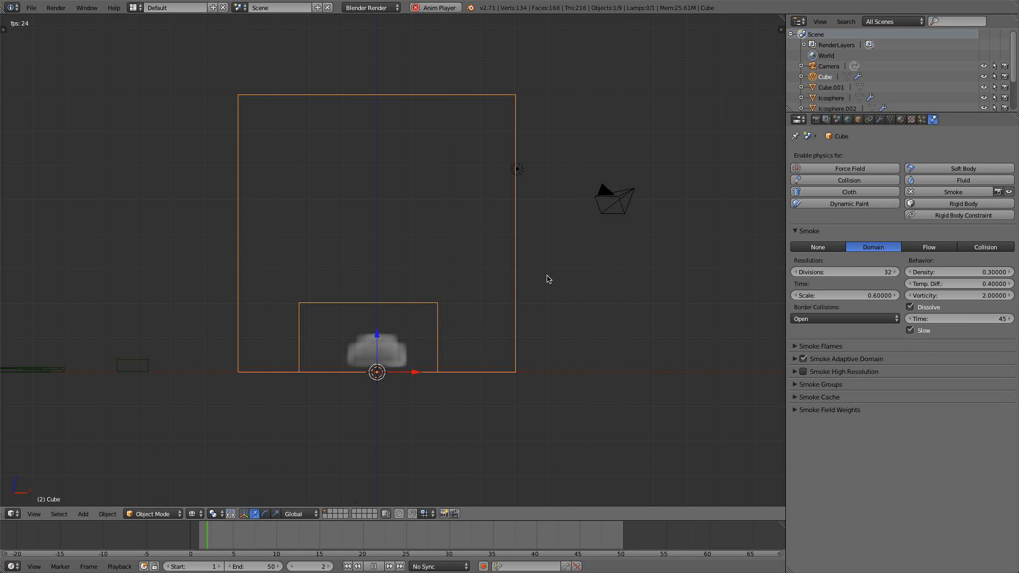
{"action": "key", "text": "alt+a"}
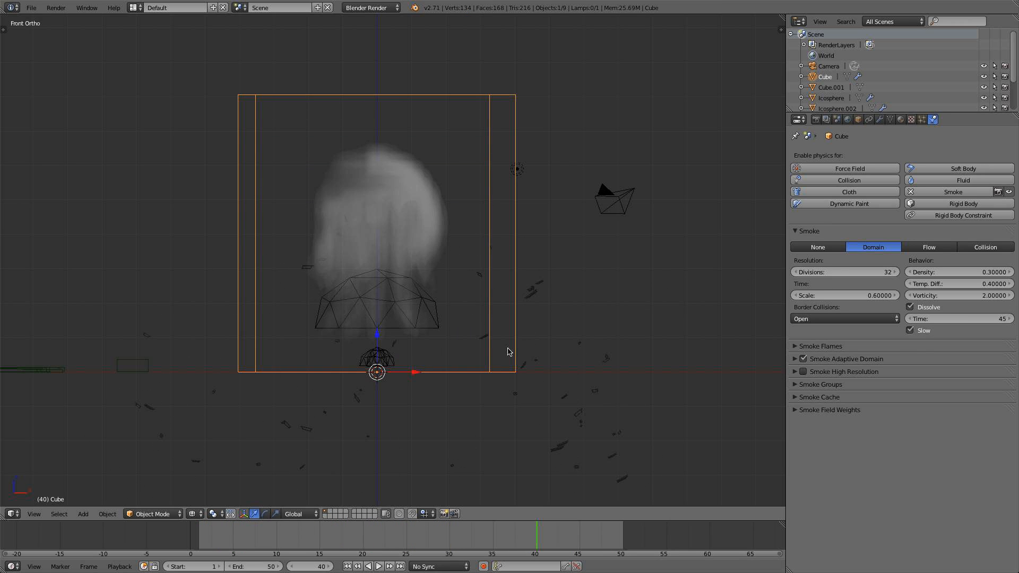
Set the particle size of the Icosphere's rubble particle system to 0.17
{"action": "right_click", "coordinate": [535, 291]}
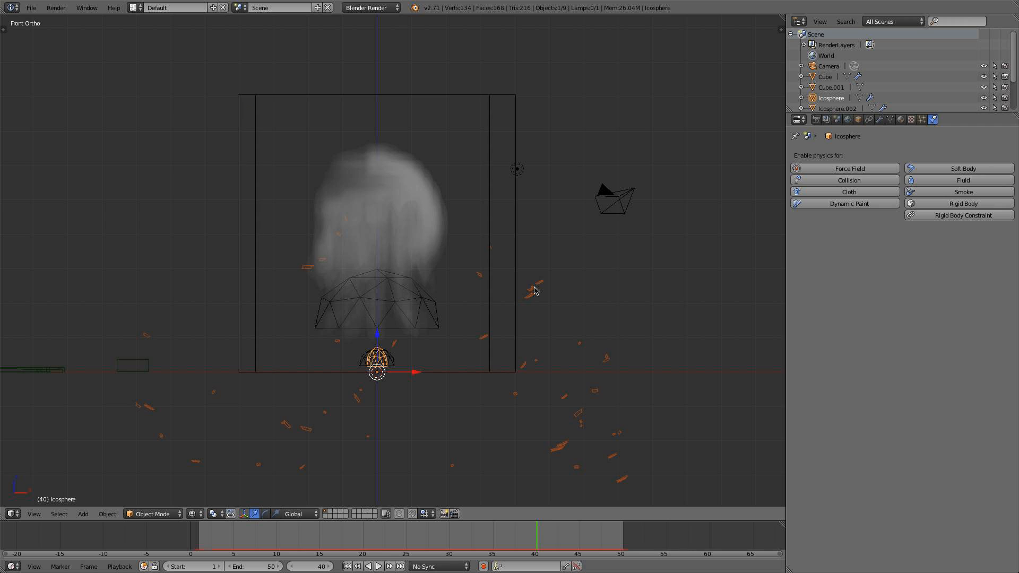
{"action": "scroll", "coordinate": [466, 295], "scroll_direction": "up", "scroll_amount": 2}
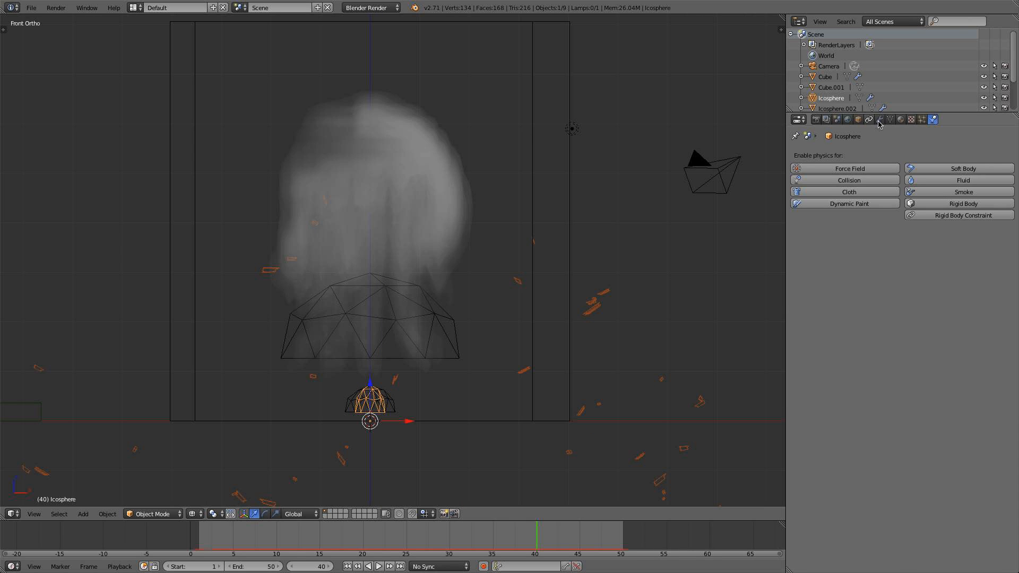
{"action": "left_click", "coordinate": [924, 120]}
{"action": "scroll", "coordinate": [856, 404], "scroll_direction": "down", "scroll_amount": 4}
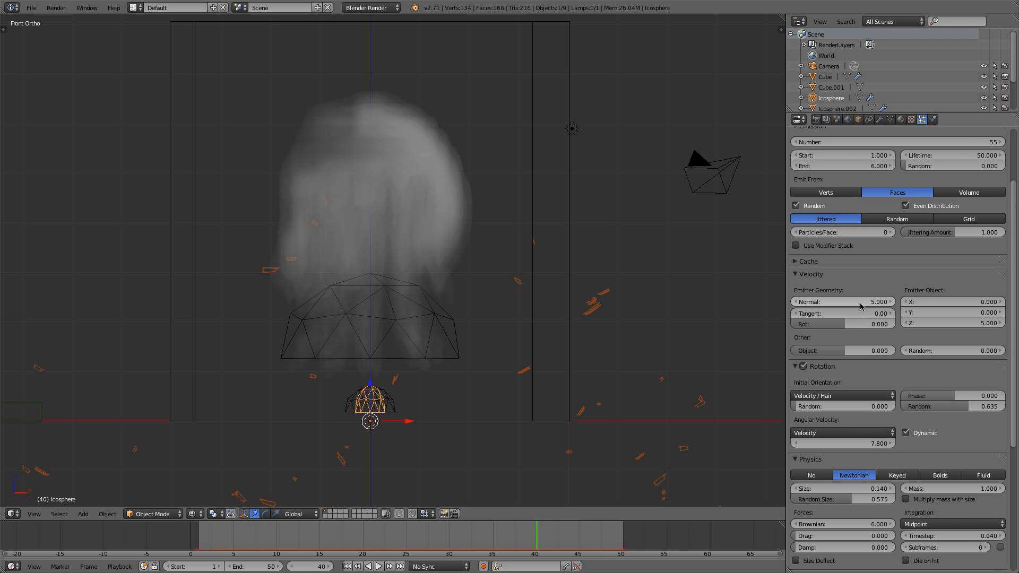
{"action": "scroll", "coordinate": [882, 318], "scroll_direction": "down", "scroll_amount": 3}
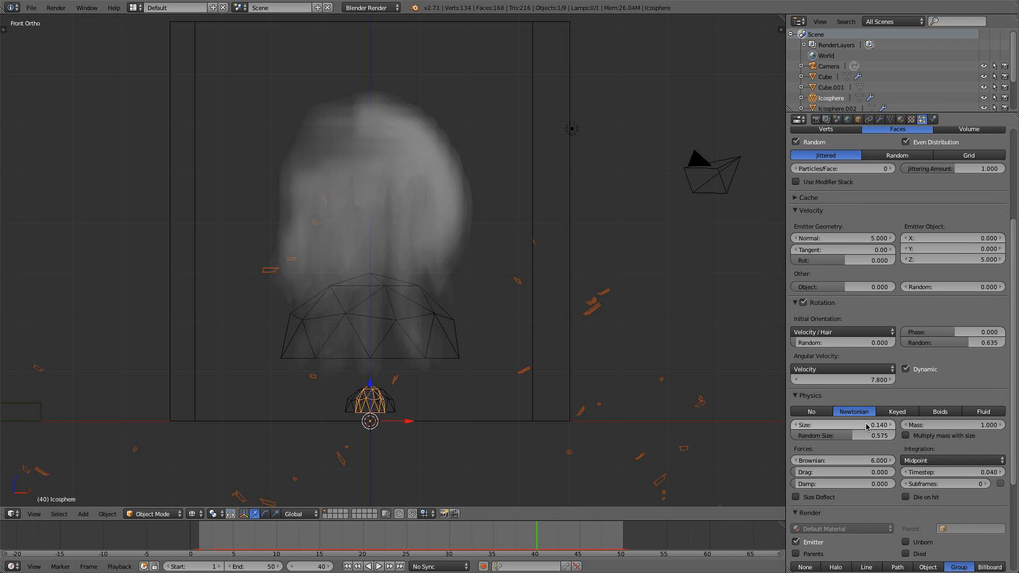
{"action": "scroll", "coordinate": [866, 441], "scroll_direction": "down", "scroll_amount": 1}
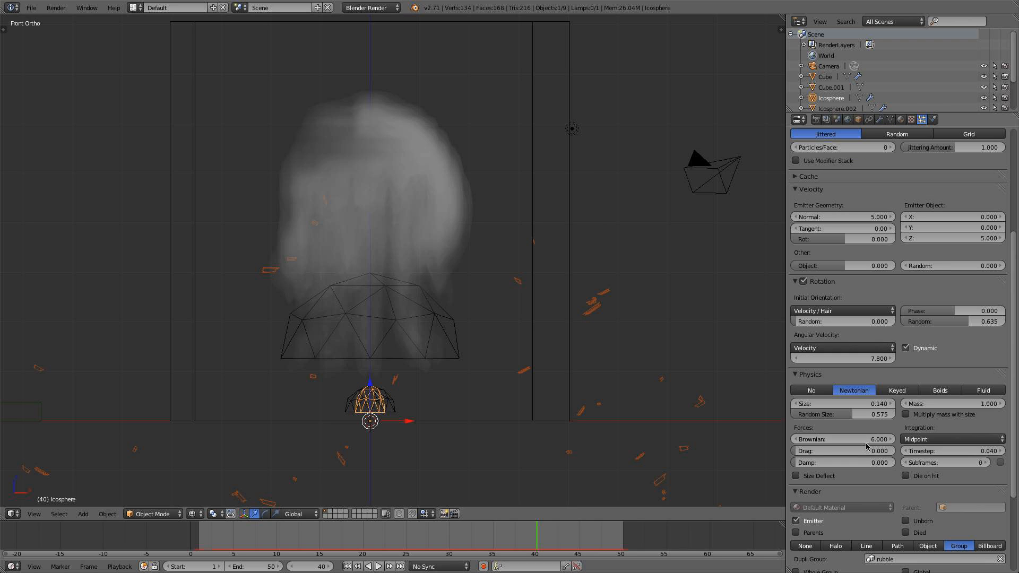
{"action": "left_click", "coordinate": [858, 405]}
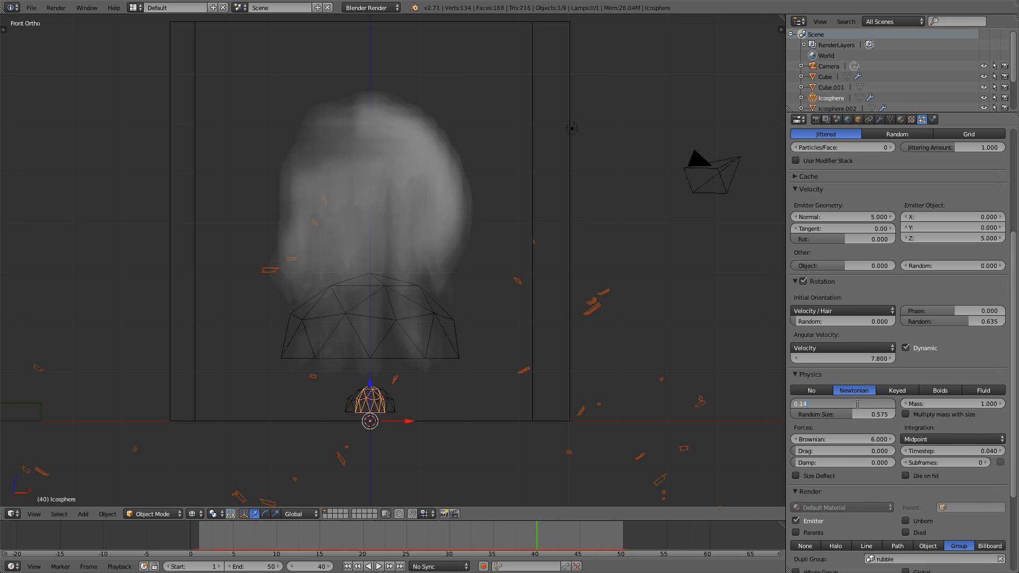
{"action": "type", "text": "0.17"}
{"action": "key", "text": "Return"}
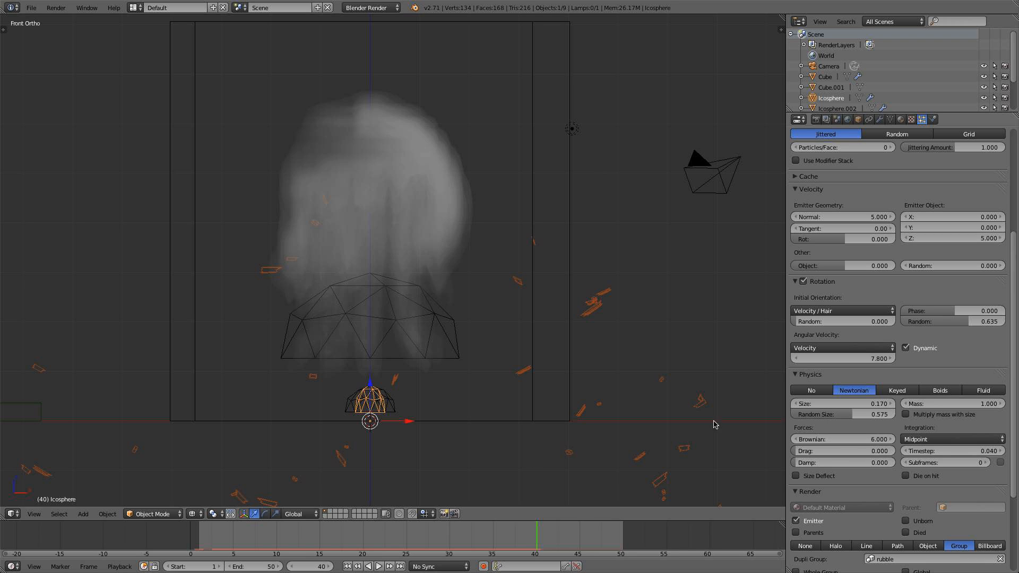
Return to frame 1 and make the Icosphere a smoke flow that emits from its ParticleSystem
{"action": "key", "text": "shift+Left"}
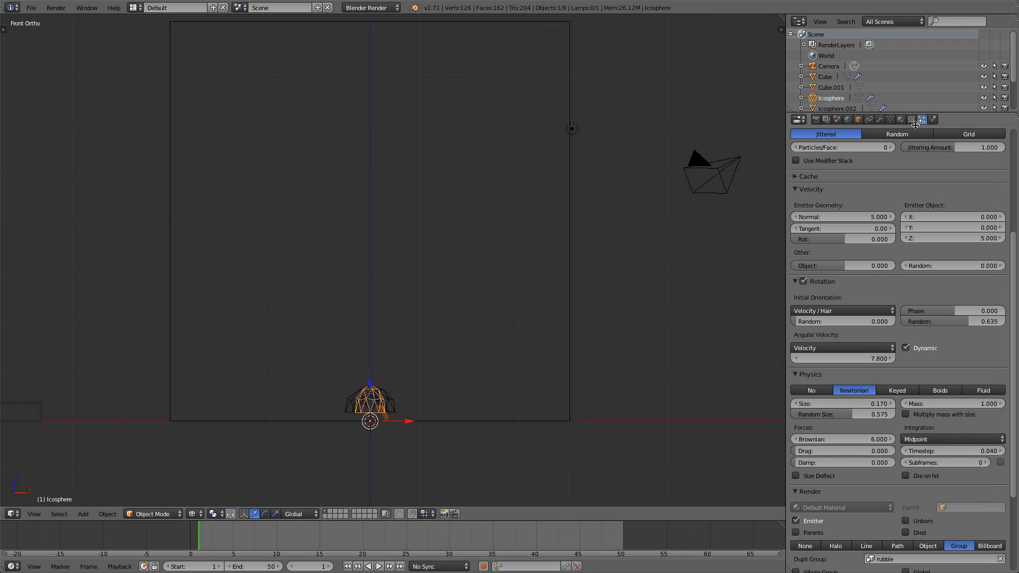
{"action": "scroll", "coordinate": [955, 185], "scroll_direction": "up", "scroll_amount": 7}
{"action": "left_click", "coordinate": [934, 119]}
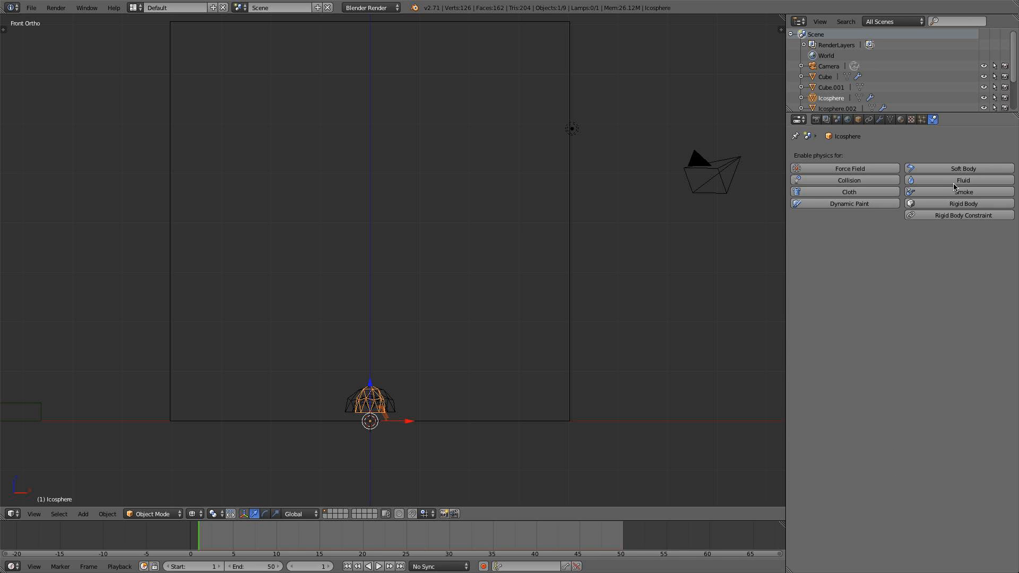
{"action": "left_click", "coordinate": [967, 193]}
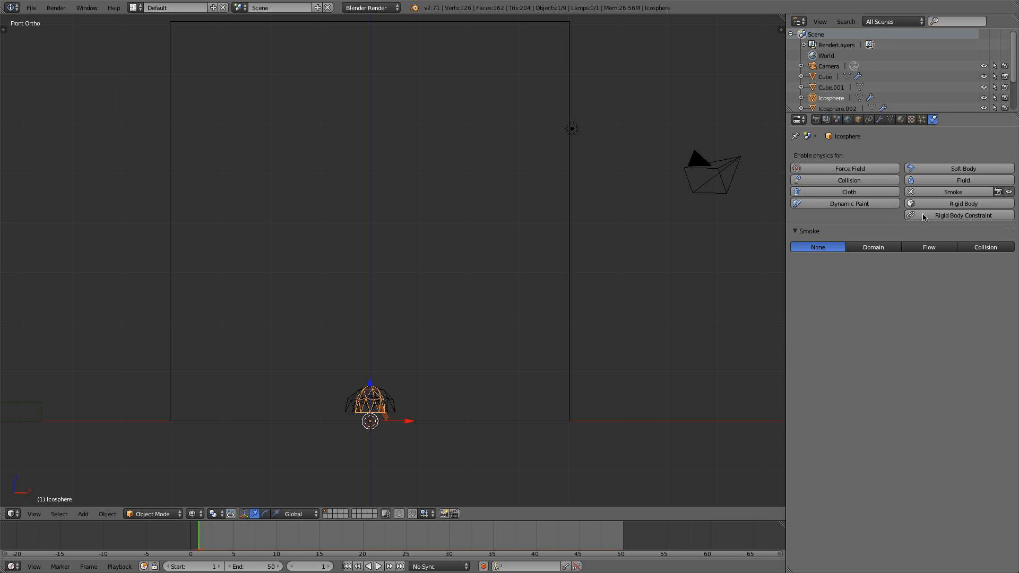
{"action": "left_click", "coordinate": [941, 248]}
{"action": "left_click", "coordinate": [866, 287]}
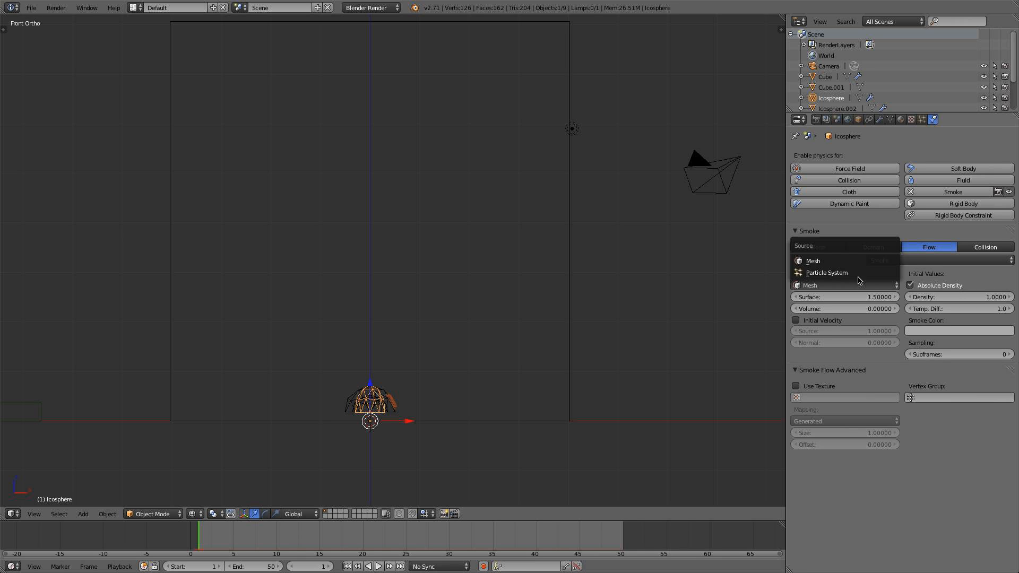
{"action": "left_click", "coordinate": [860, 276]}
{"action": "left_click", "coordinate": [828, 308]}
{"action": "left_click", "coordinate": [827, 325]}
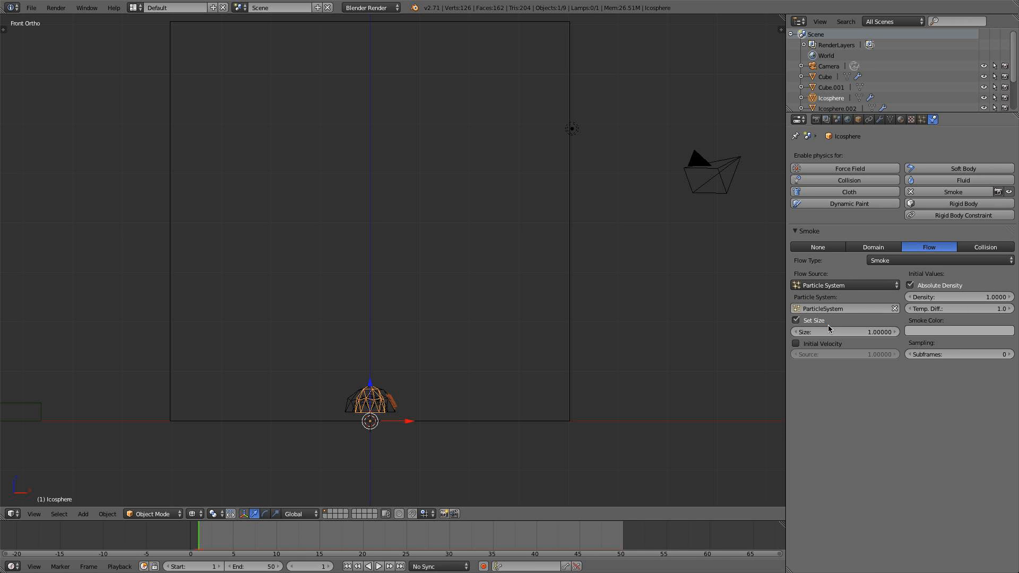
Enable Initial Velocity on the mushroom emitter's smoke flow and compare its settings with the Icosphere's
{"action": "right_click", "coordinate": [386, 410]}
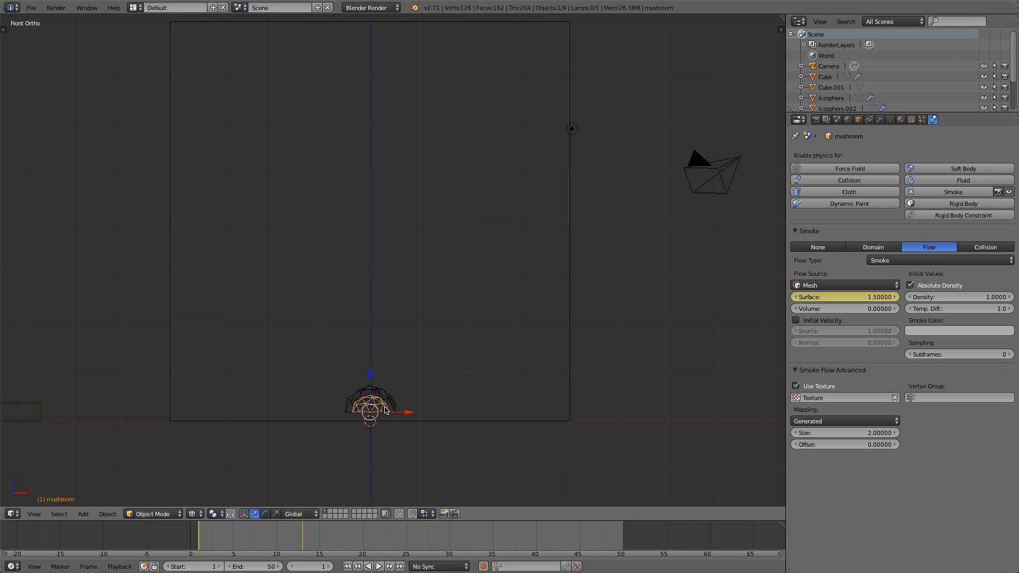
{"action": "left_click", "coordinate": [797, 320]}
{"action": "right_click", "coordinate": [392, 409]}
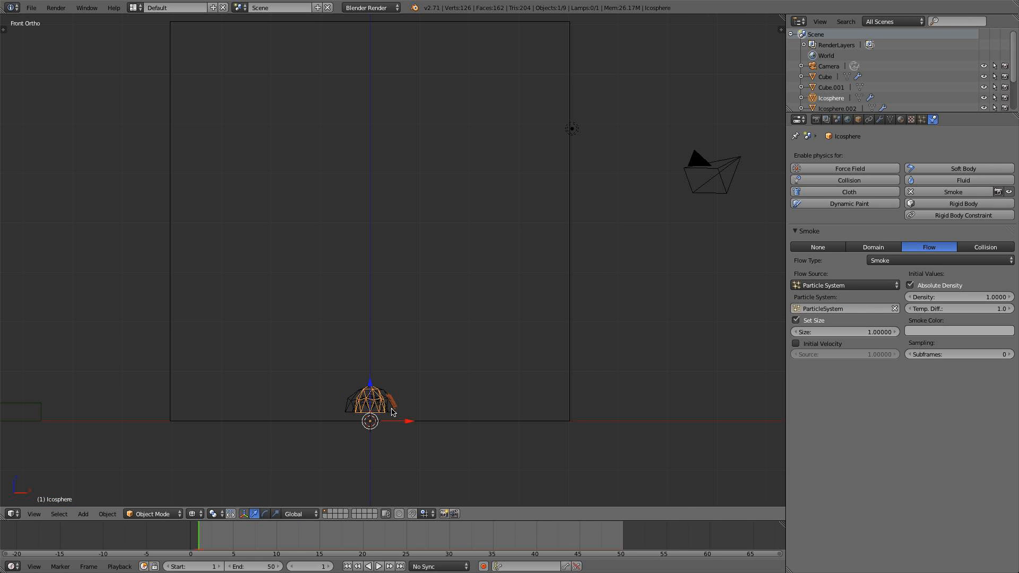
{"action": "right_click", "coordinate": [381, 413]}
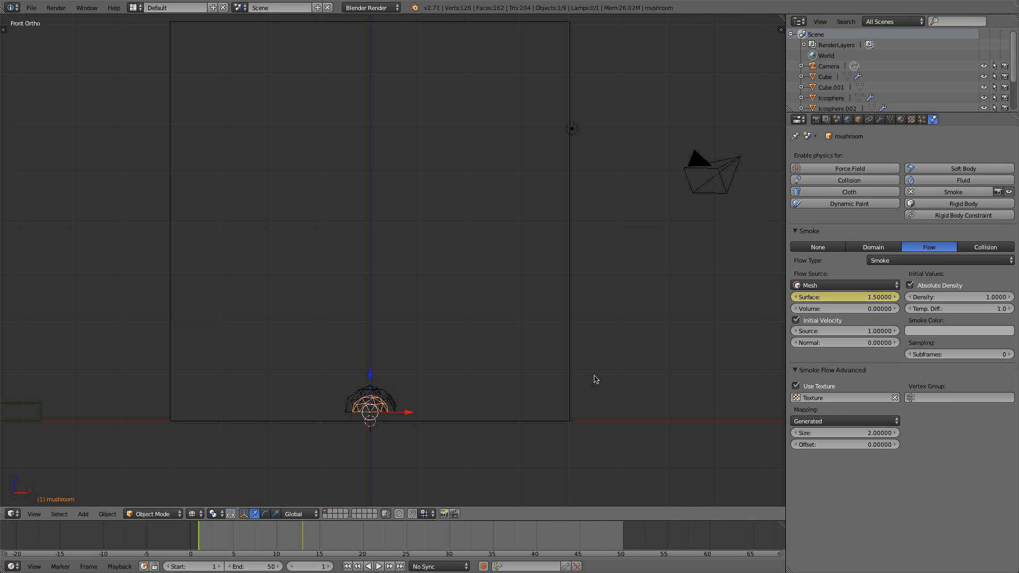
Compare the smoke flow settings of Icosphere.002 and the mushroom emitter, and play the simulation to check the cloud
{"action": "right_click", "coordinate": [377, 402]}
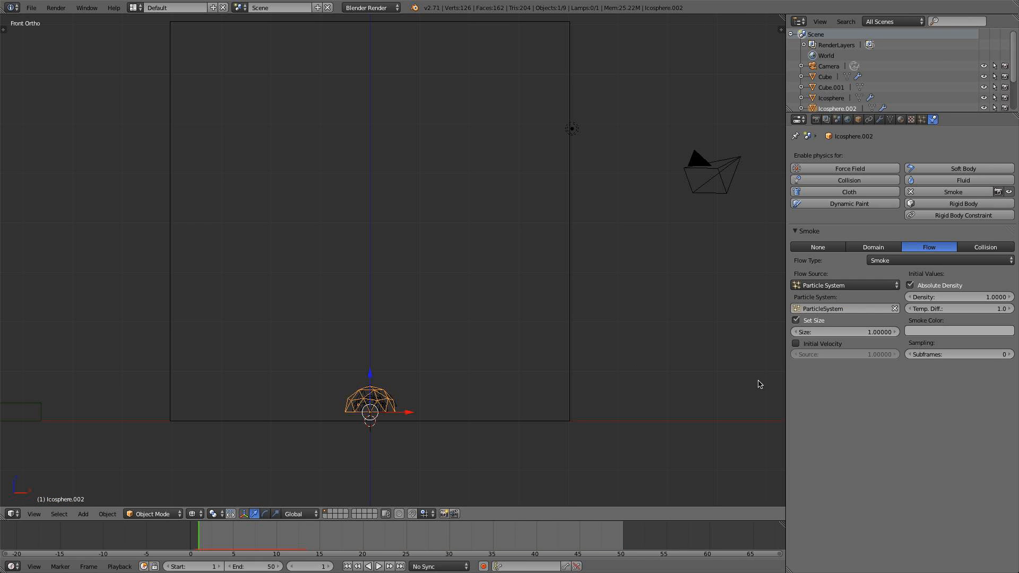
{"action": "right_click", "coordinate": [384, 412]}
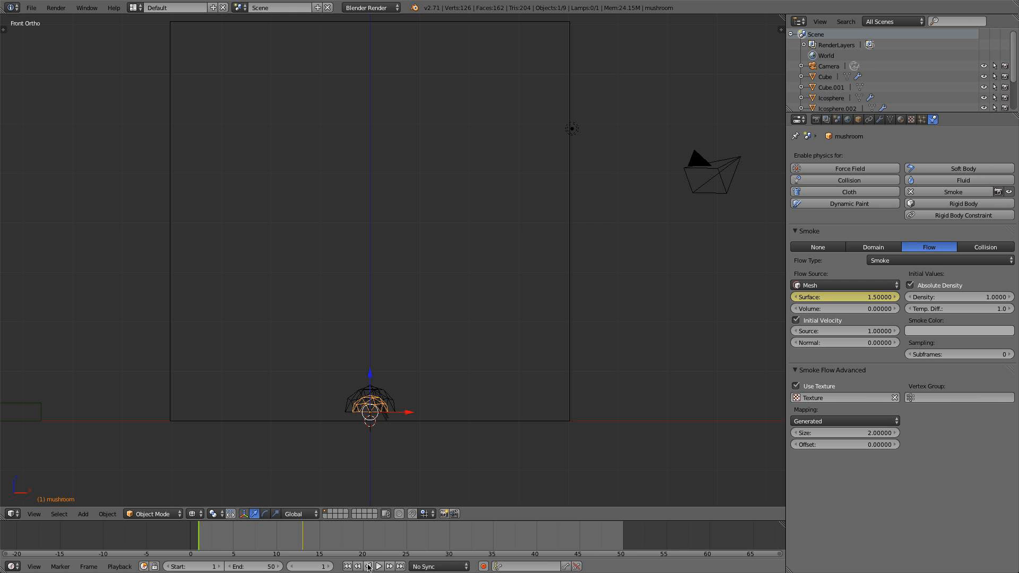
{"action": "scroll", "coordinate": [415, 271], "scroll_direction": "down", "scroll_amount": 2}
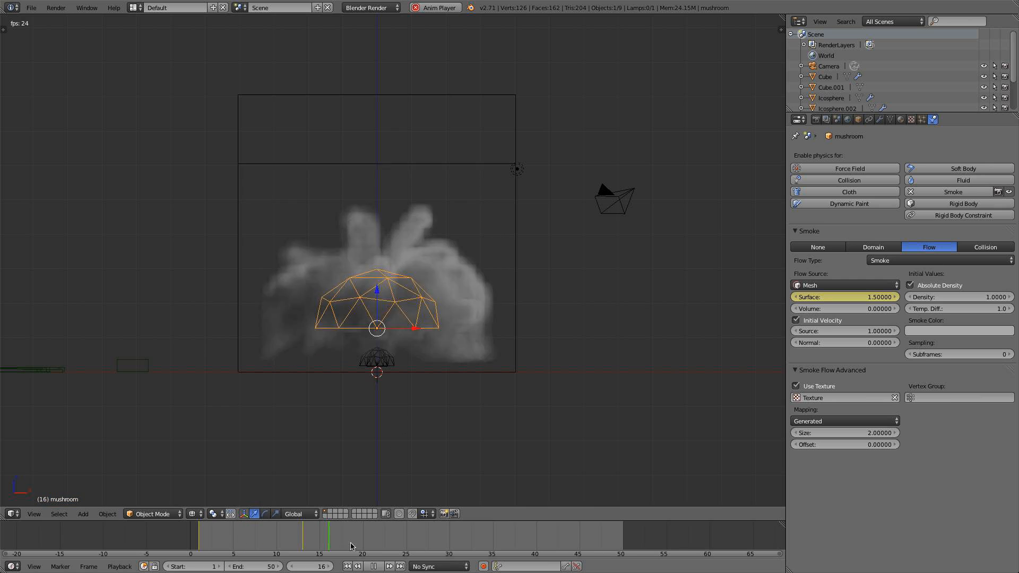
{"action": "left_click", "coordinate": [372, 568]}
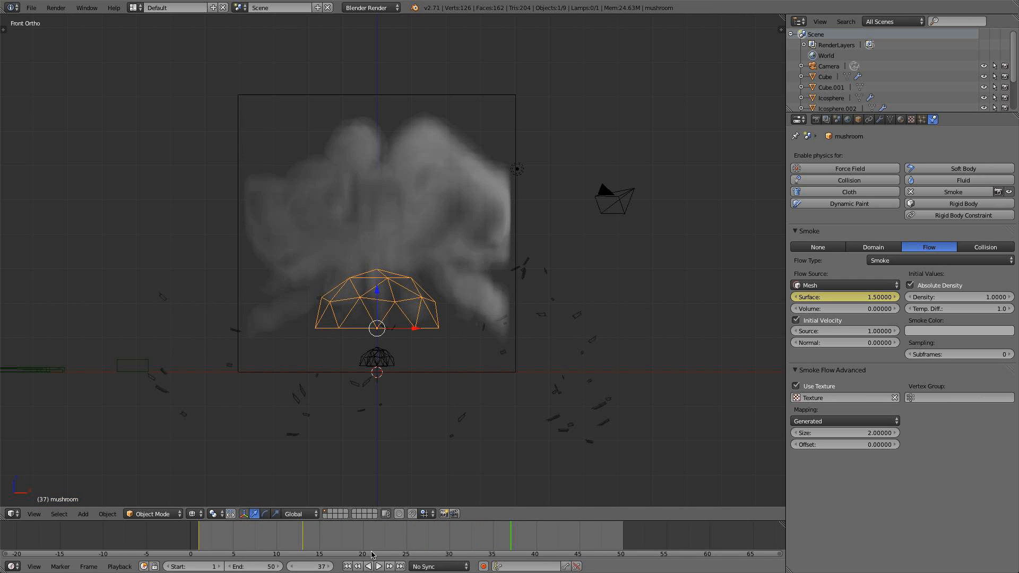
At frame 13, scale the mushroom emitter to about 0.64 and insert a Scaling keyframe
{"action": "left_click", "coordinate": [303, 534]}
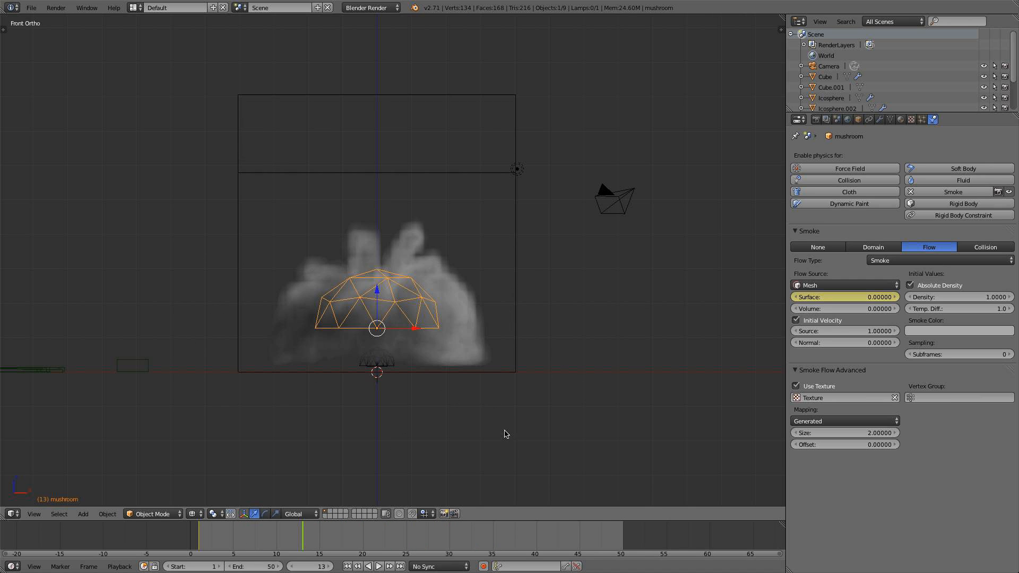
{"action": "key", "text": "s"}
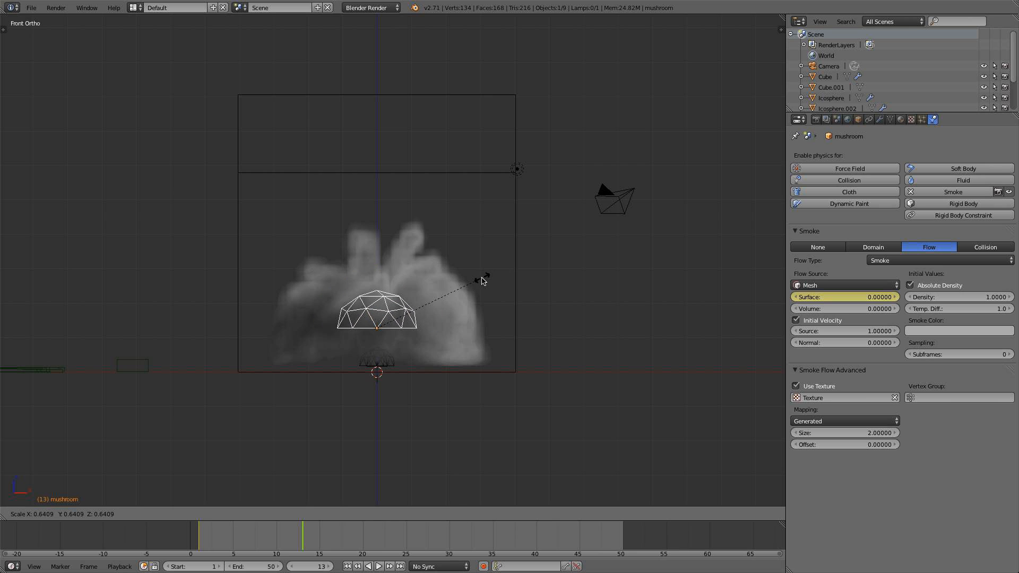
{"action": "left_click", "coordinate": [482, 281]}
{"action": "key", "text": "i"}
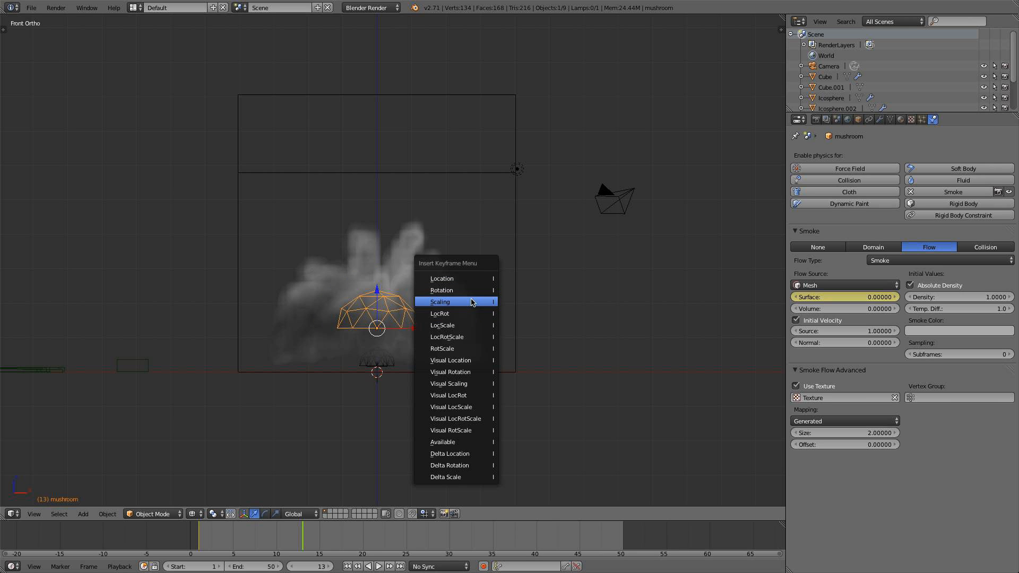
{"action": "left_click", "coordinate": [472, 302]}
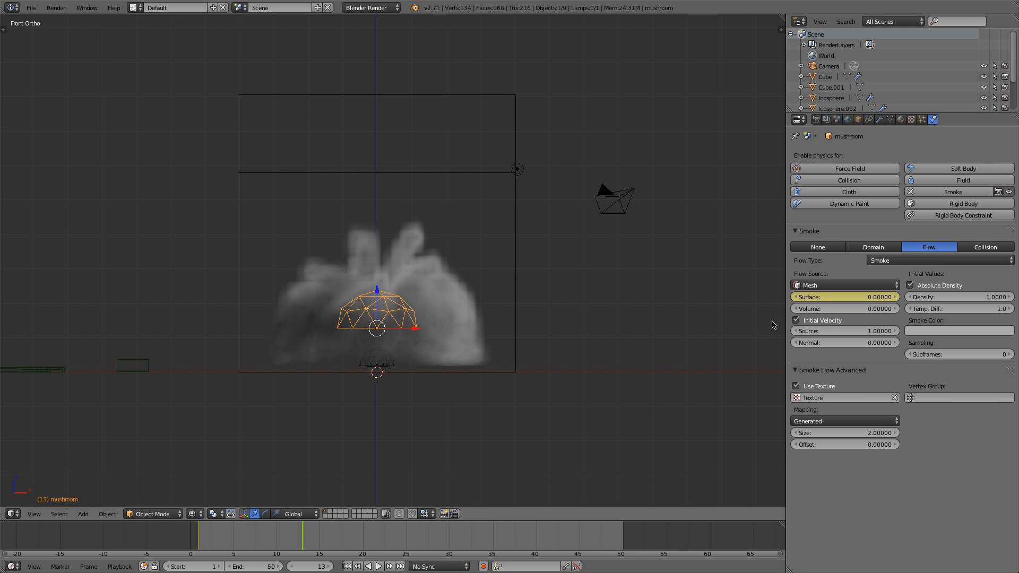
Play the simulation from frame 1 to check the smoke with the smaller mushroom emitter, and stop it
{"action": "left_click", "coordinate": [357, 567]}
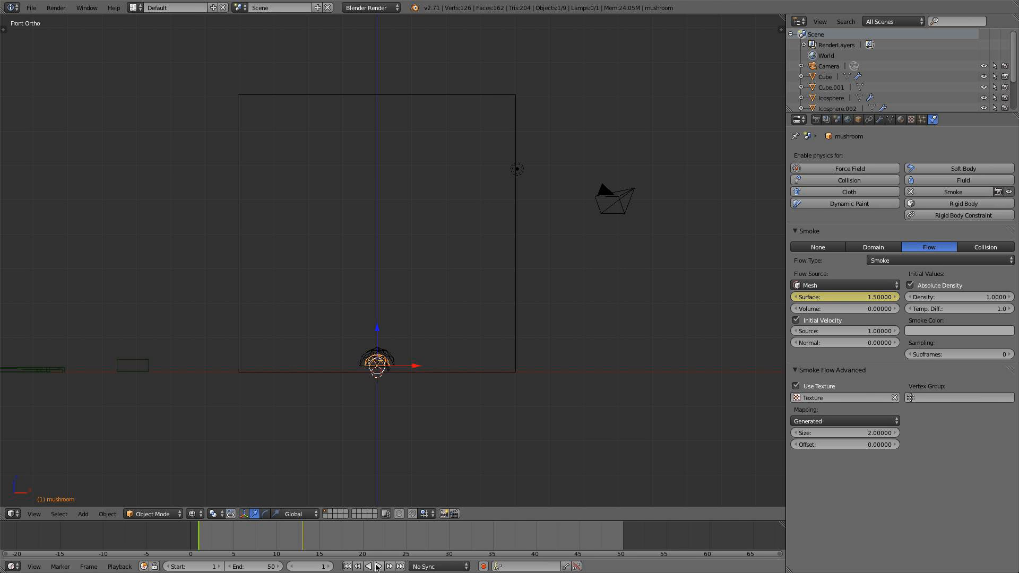
{"action": "left_click", "coordinate": [377, 567]}
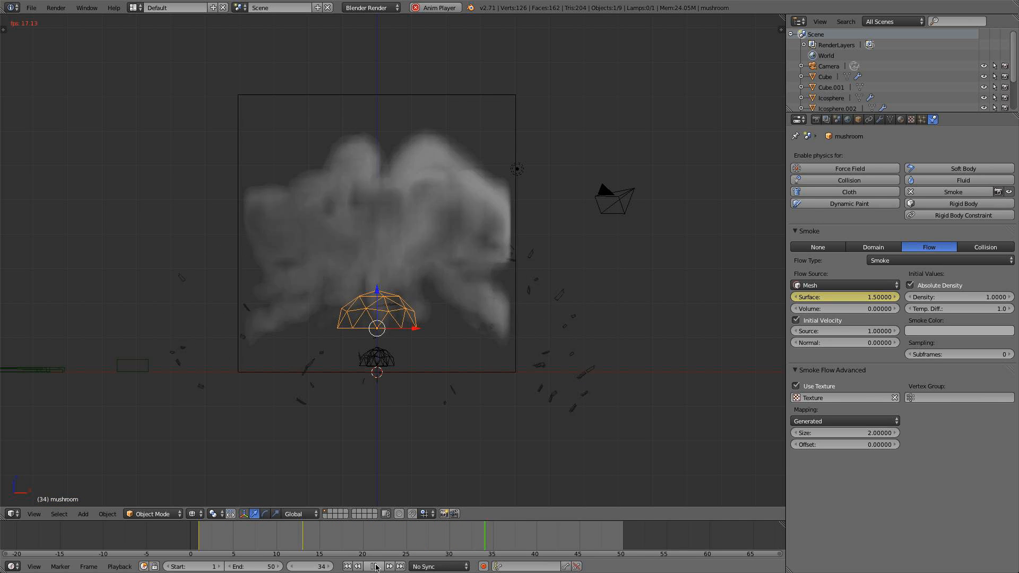
{"action": "left_click", "coordinate": [375, 567]}
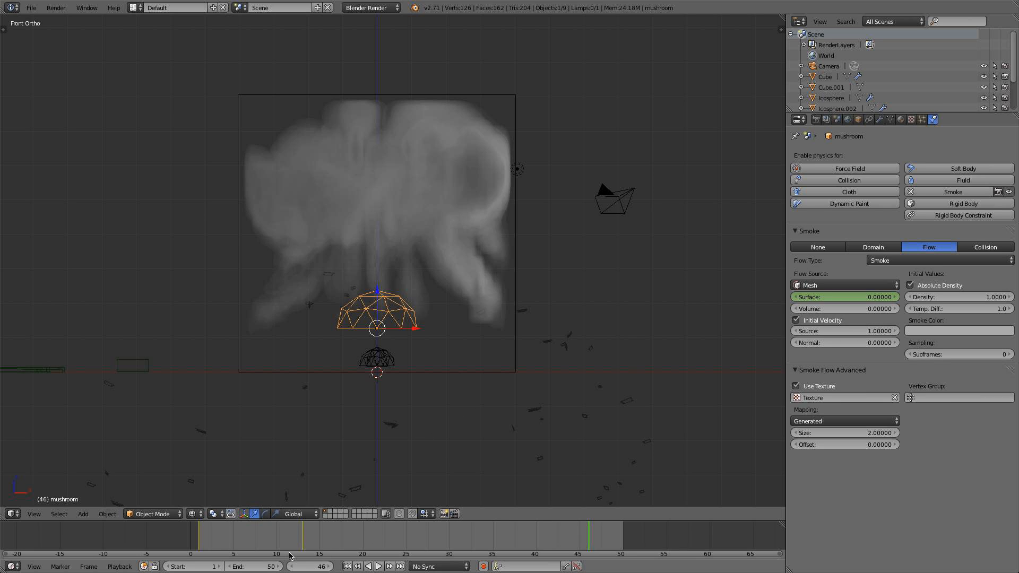
Try shrinking the mushroom emitter slightly further at frame 13 without inserting a keyframe
{"action": "left_click", "coordinate": [303, 541]}
{"action": "key", "text": "s"}
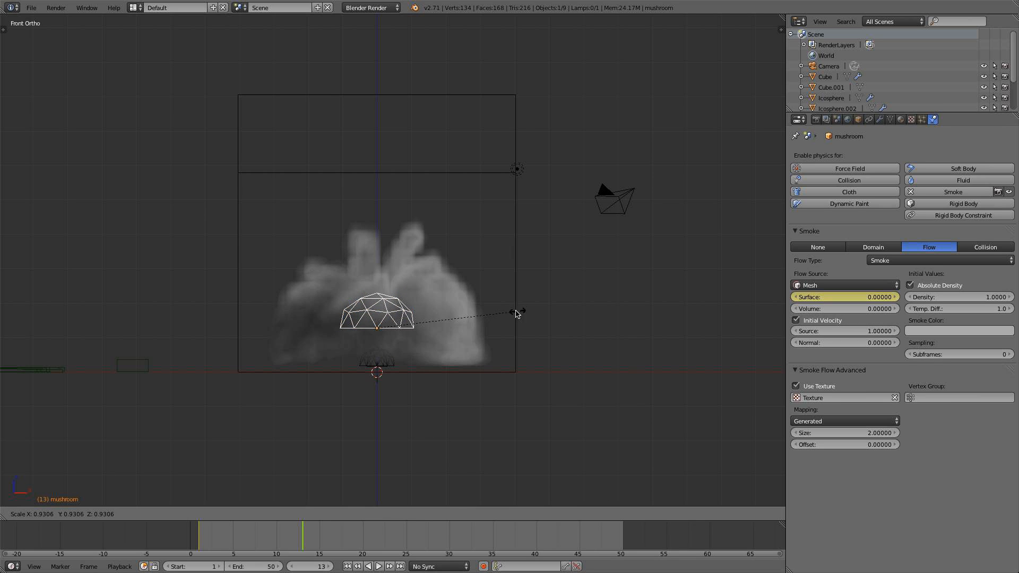
{"action": "left_click", "coordinate": [499, 312]}
Set the emission end of Icosphere.002's particle system to frame 5 and return to frame 1
{"action": "right_click", "coordinate": [380, 363]}
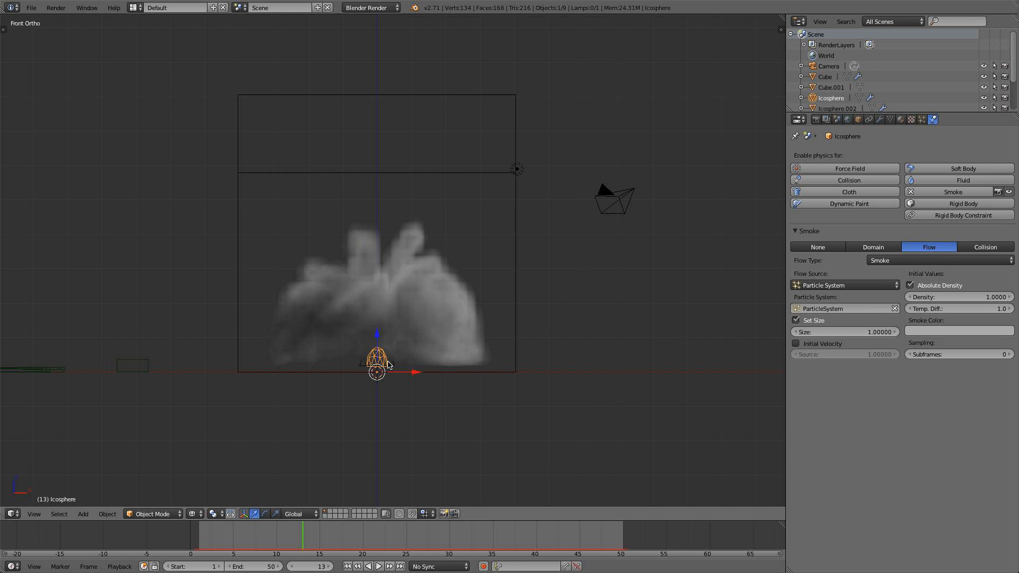
{"action": "right_click", "coordinate": [390, 365]}
{"action": "right_click", "coordinate": [389, 365]}
{"action": "left_click", "coordinate": [922, 119]}
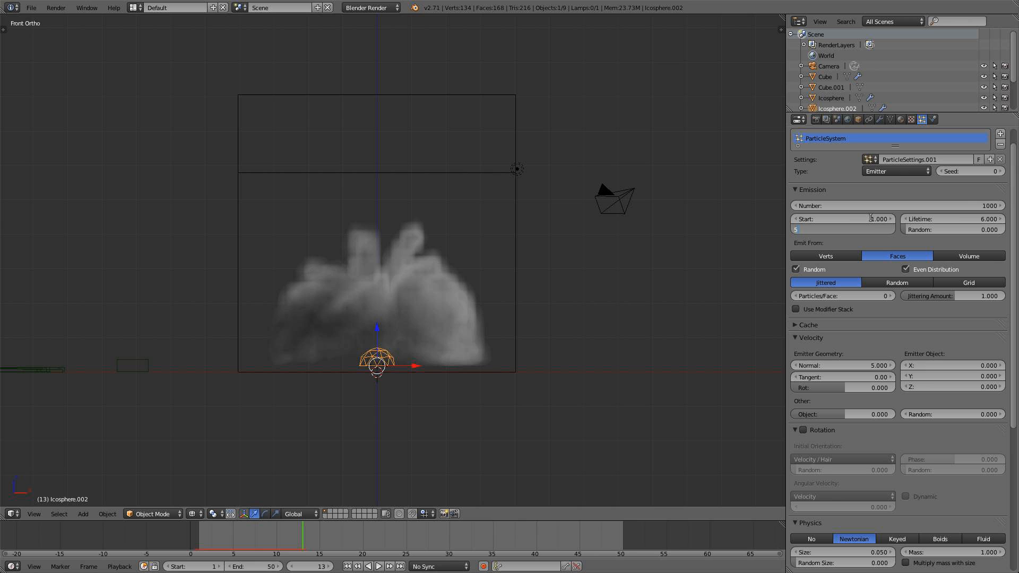
{"action": "key", "text": "Return"}
{"action": "key", "text": "shift+Left"}
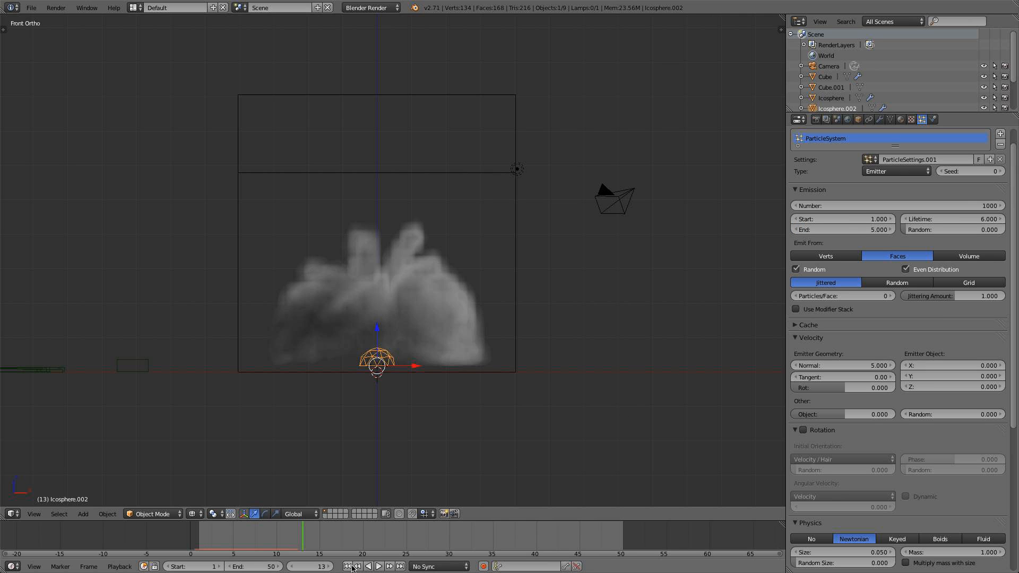
Set Icosphere.002's particle Brownian force to 6 and its random emission velocity to 3
{"action": "scroll", "coordinate": [871, 431], "scroll_direction": "down", "scroll_amount": 4}
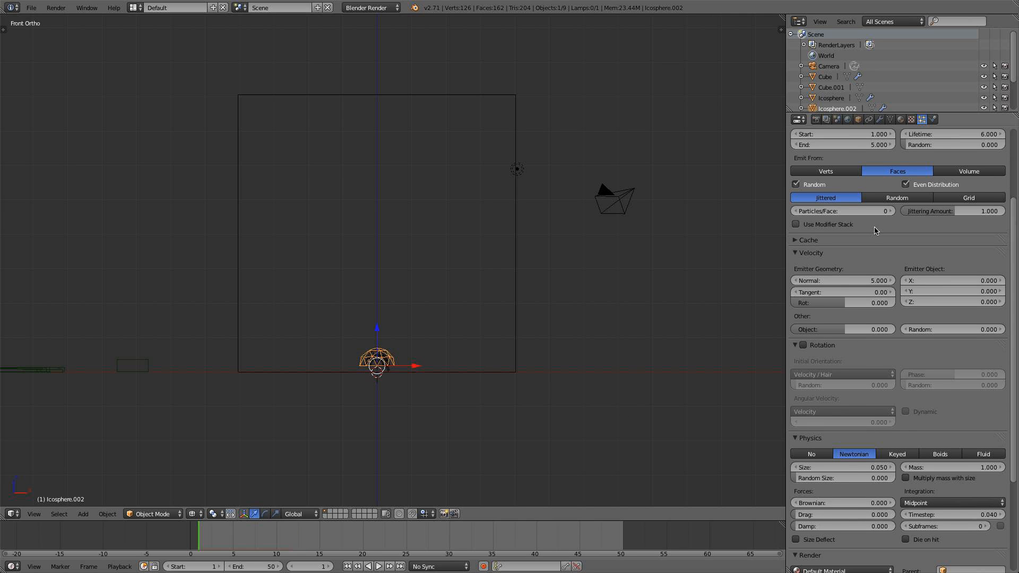
{"action": "scroll", "coordinate": [876, 230], "scroll_direction": "up", "scroll_amount": 4}
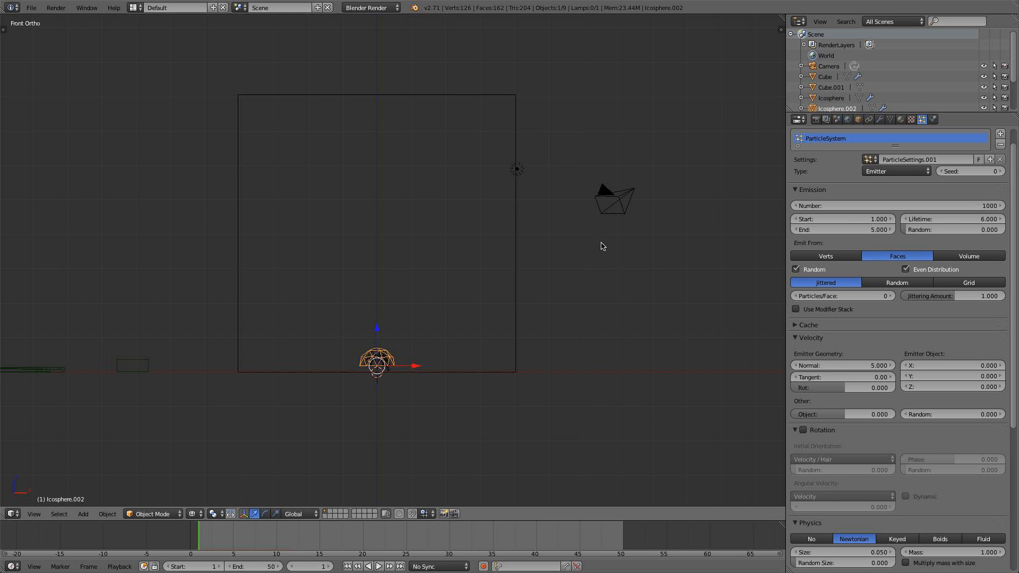
{"action": "scroll", "coordinate": [901, 349], "scroll_direction": "down", "scroll_amount": 10}
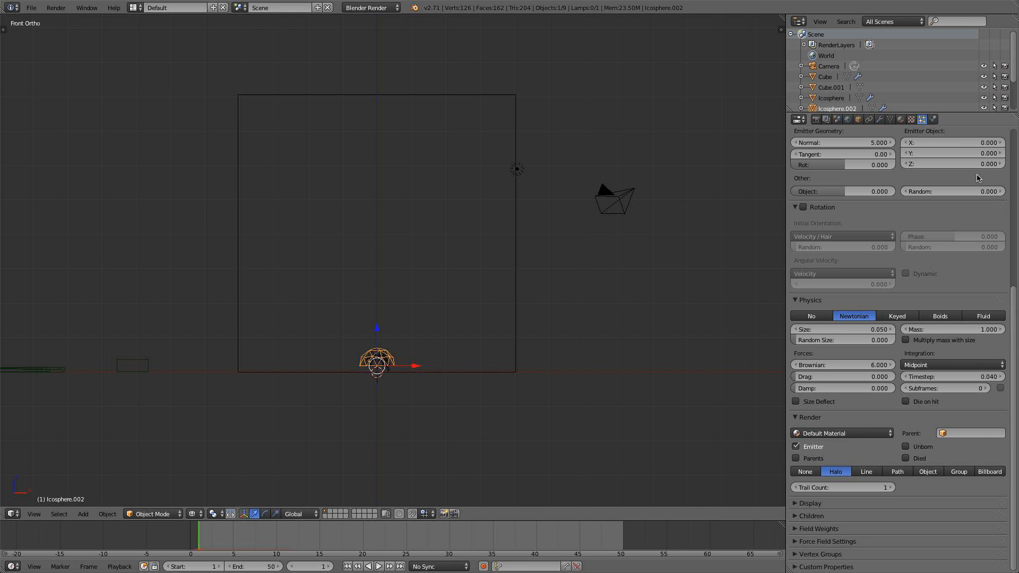
{"action": "scroll", "coordinate": [970, 193], "scroll_direction": "up", "scroll_amount": 11}
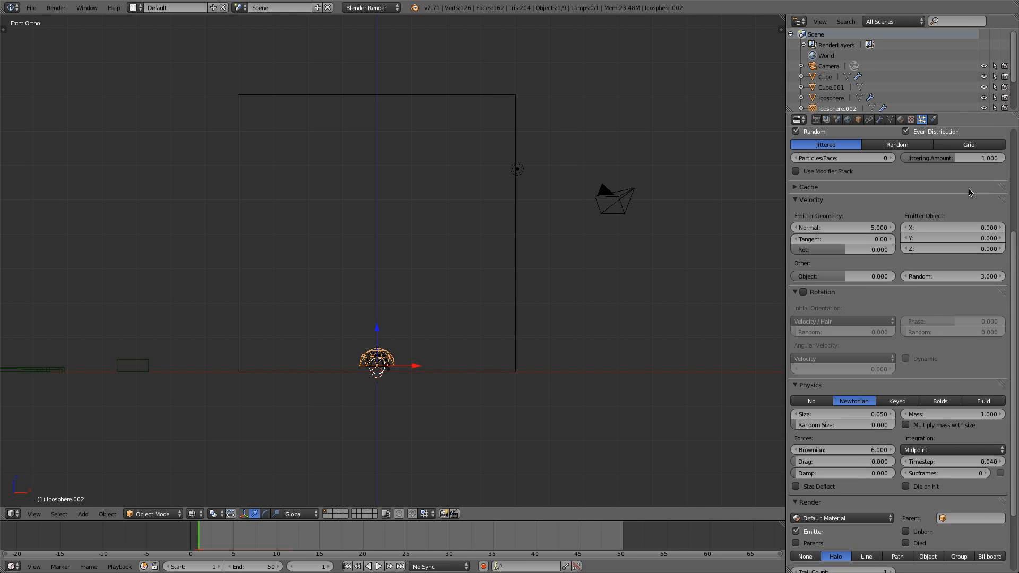
Play the simulation twice to review how the randomized particles shape the smoke
{"action": "left_click", "coordinate": [380, 567]}
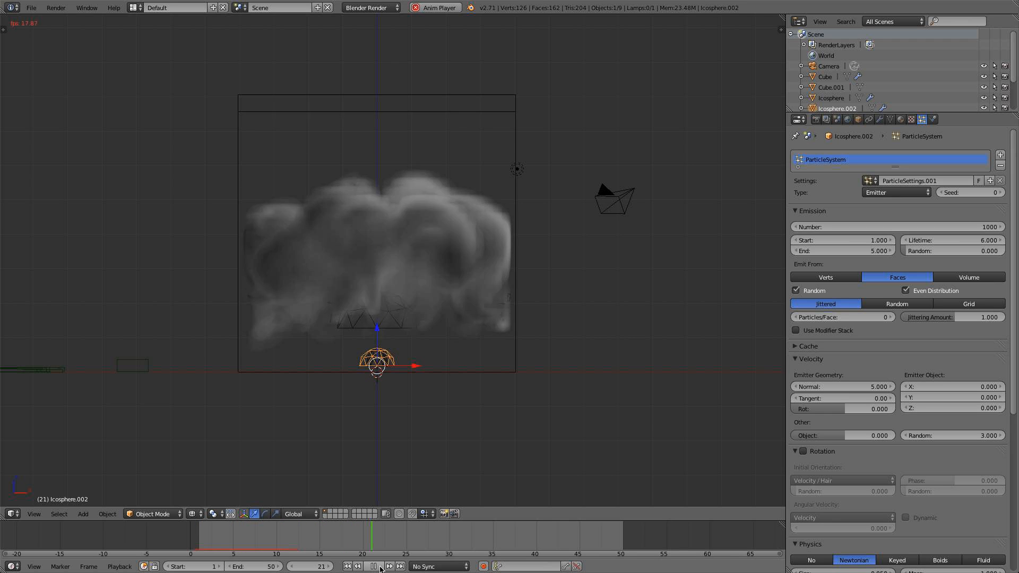
{"action": "left_click", "coordinate": [379, 567]}
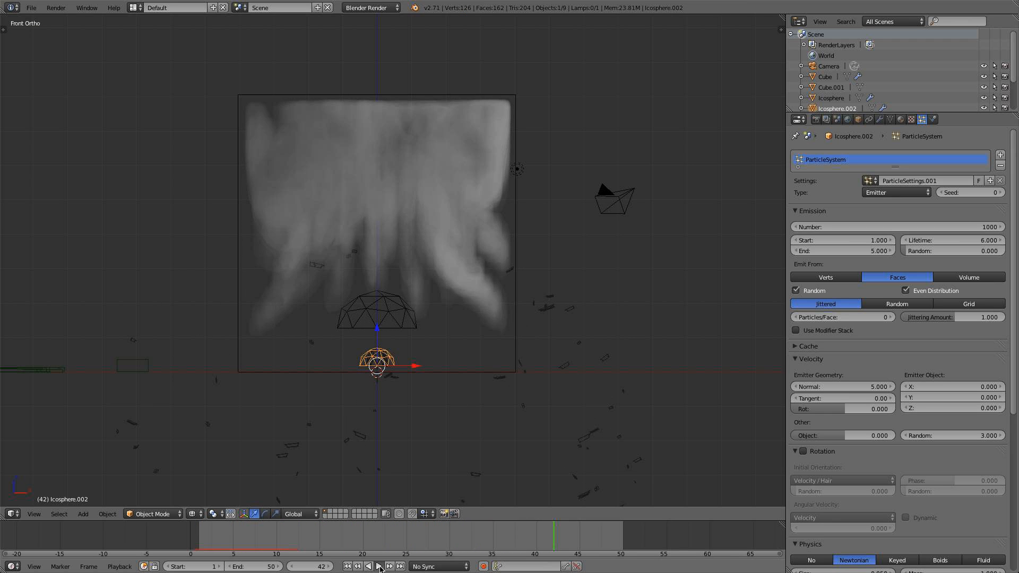
{"action": "left_click", "coordinate": [380, 568]}
{"action": "left_click", "coordinate": [379, 568]}
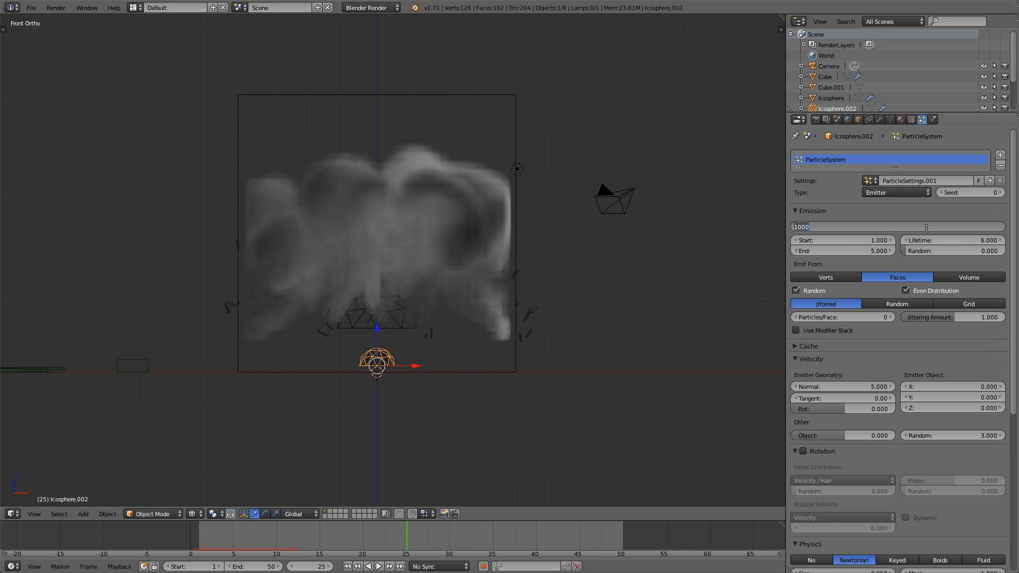
Reduce Icosphere.002's particle number to 250 and replay the simulation from frame 1
{"action": "type", "text": "0"}
{"action": "key", "text": "Return"}
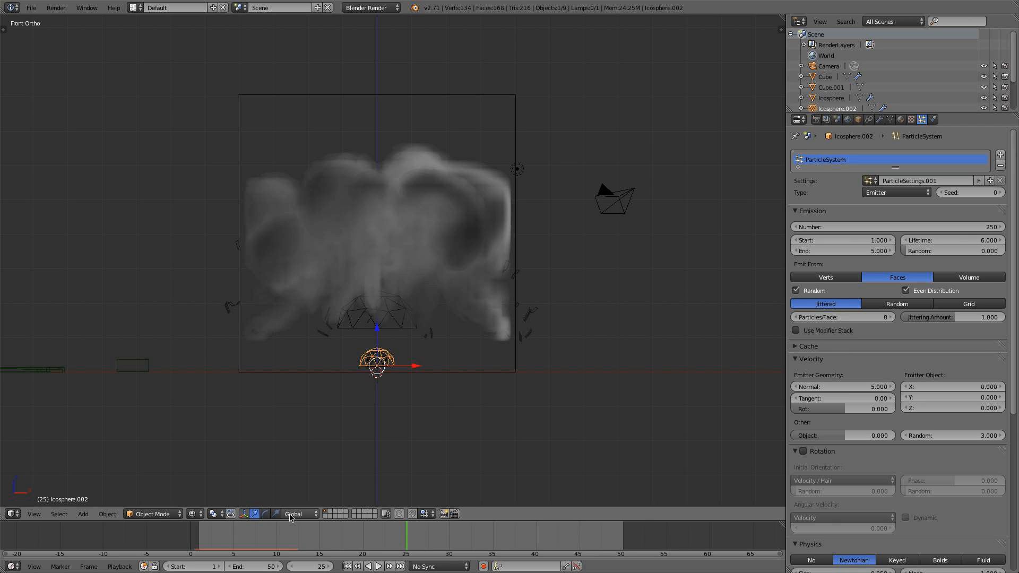
{"action": "left_click", "coordinate": [347, 567]}
{"action": "left_click", "coordinate": [379, 567]}
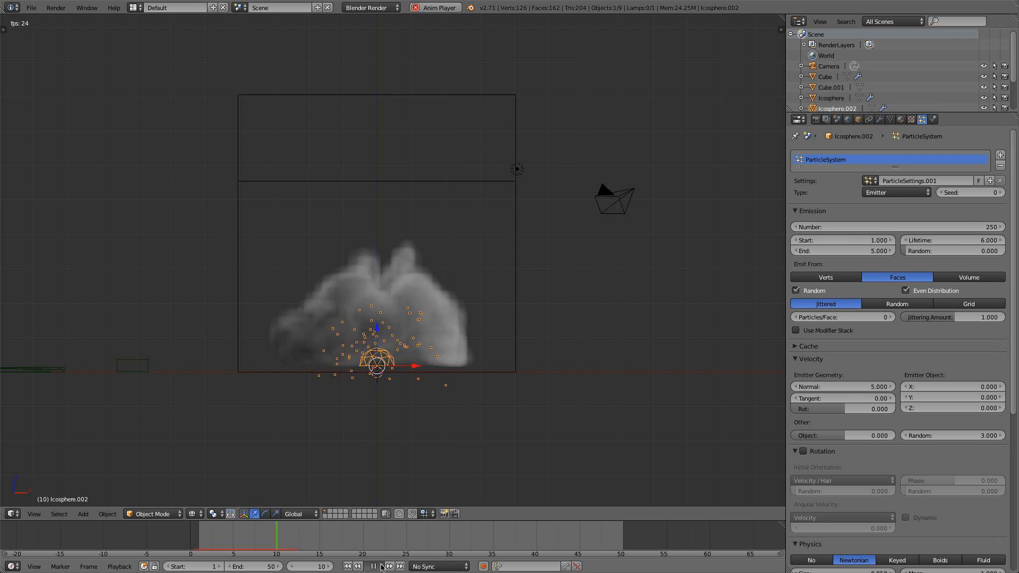
{"action": "left_click", "coordinate": [379, 567]}
Enlarge the Cube smoke domain horizontally in X and Y while keeping its height
{"action": "right_click", "coordinate": [489, 377]}
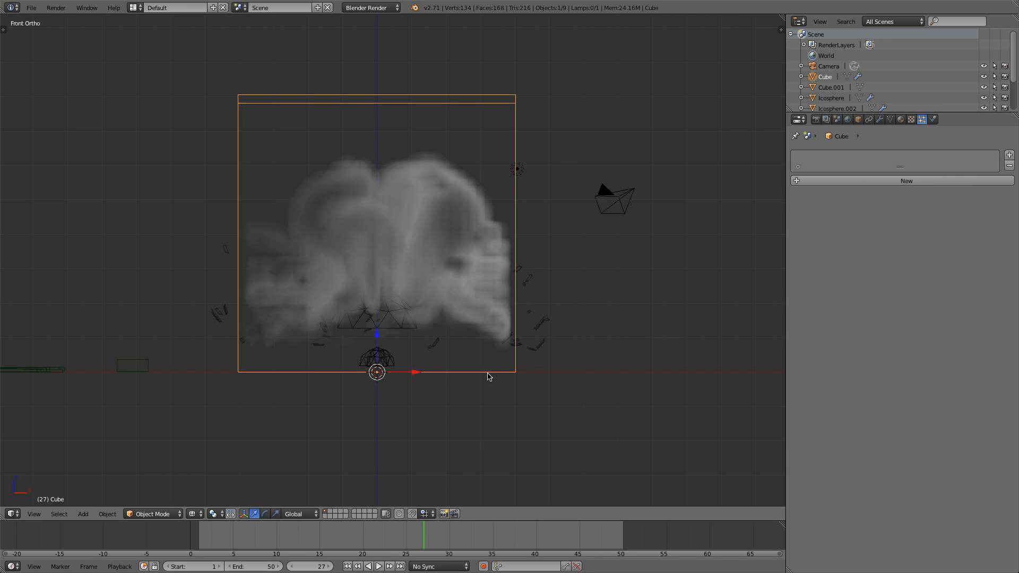
{"action": "key", "text": "s"}
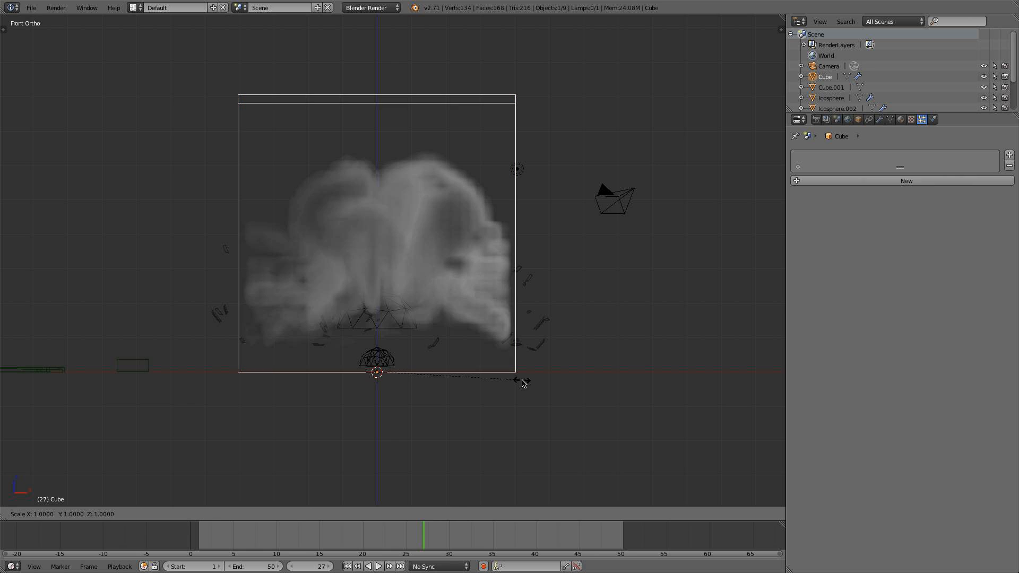
{"action": "key", "text": "shift+z"}
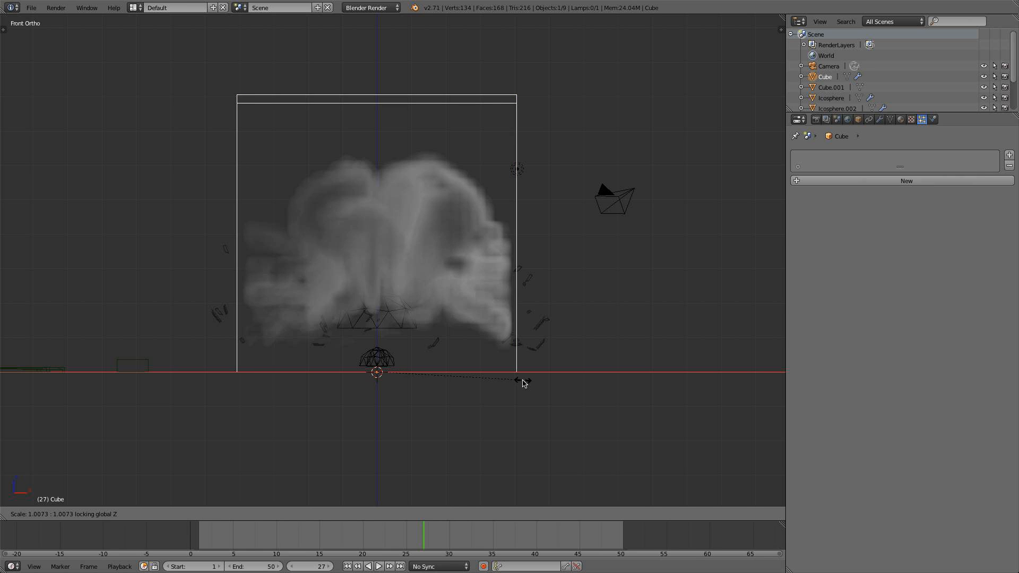
{"action": "left_click", "coordinate": [569, 377]}
{"action": "scroll", "coordinate": [464, 471], "scroll_direction": "up", "scroll_amount": 2}
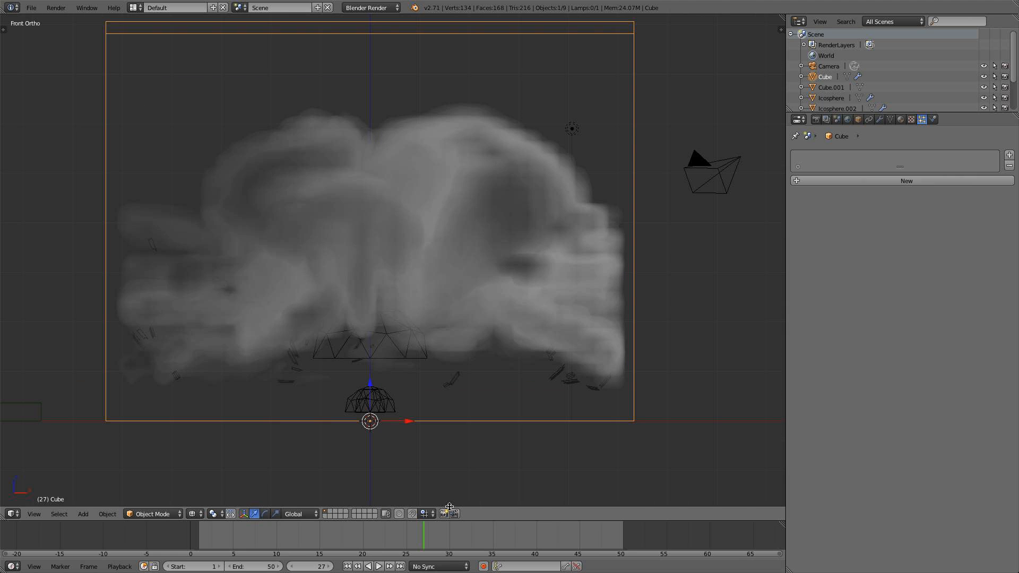
At frame 1, widen the Cube smoke domain slightly along X and check its footprint from above before restoring the front view
{"action": "left_click", "coordinate": [348, 566]}
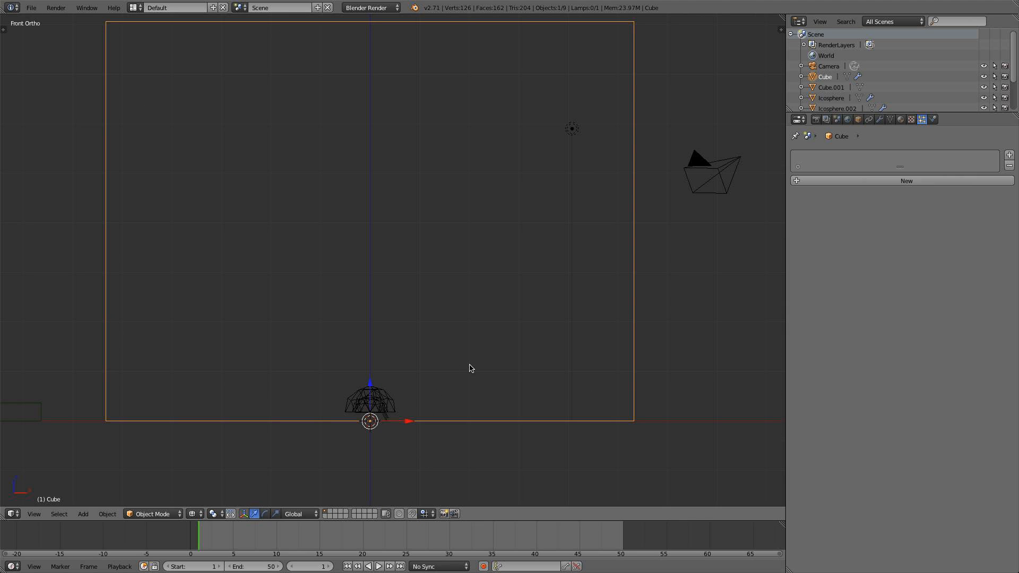
{"action": "key", "text": "s"}
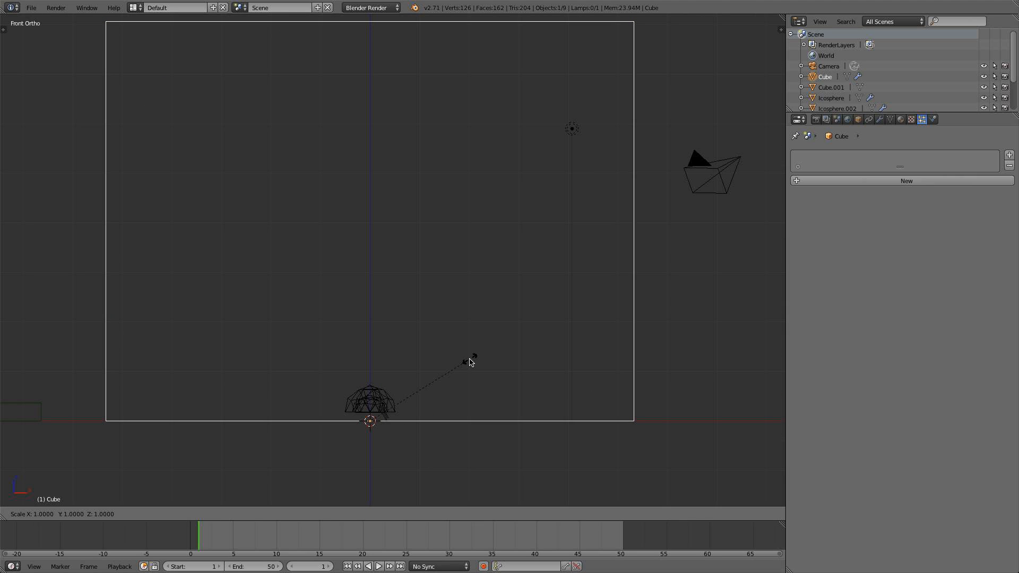
{"action": "key", "text": "x"}
{"action": "left_click", "coordinate": [473, 359]}
{"action": "scroll", "coordinate": [473, 352], "scroll_direction": "down", "scroll_amount": 3}
{"action": "middle_click_drag", "start_coordinate": [473, 338], "coordinate": [467, 470]}
{"action": "scroll", "coordinate": [467, 411], "scroll_direction": "down", "scroll_amount": 3}
{"action": "scroll", "coordinate": [461, 385], "scroll_direction": "up", "scroll_amount": 3}
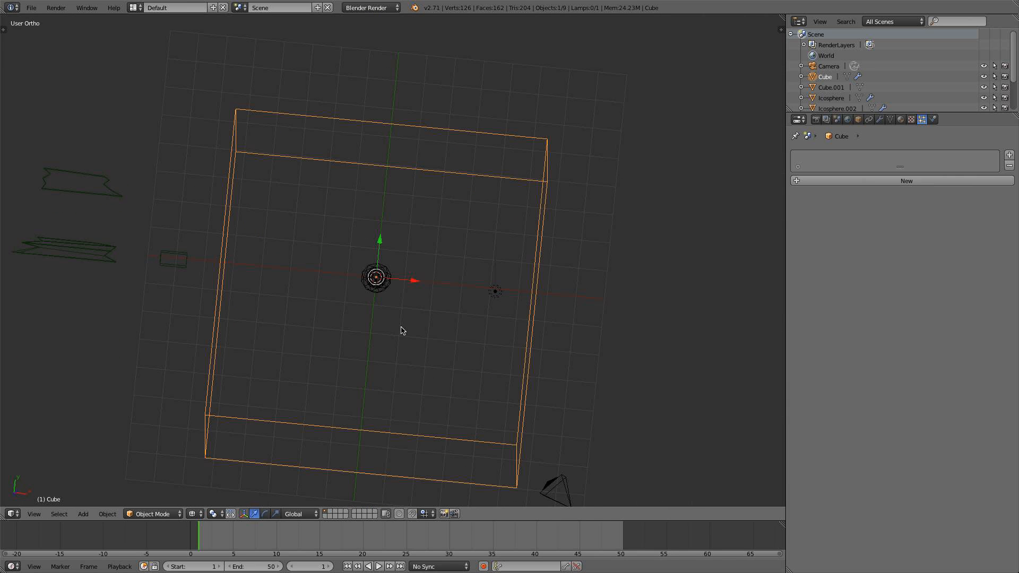
{"action": "key", "text": "KP_1"}
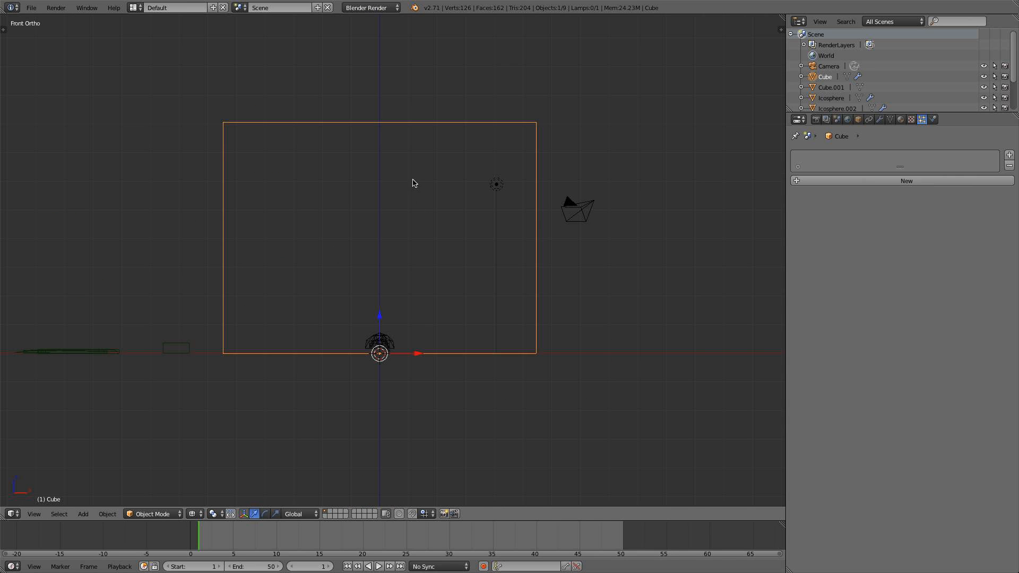
Play the simulation to check how the smoke fills the widened domain, and stop at frame 37
{"action": "left_click", "coordinate": [379, 567]}
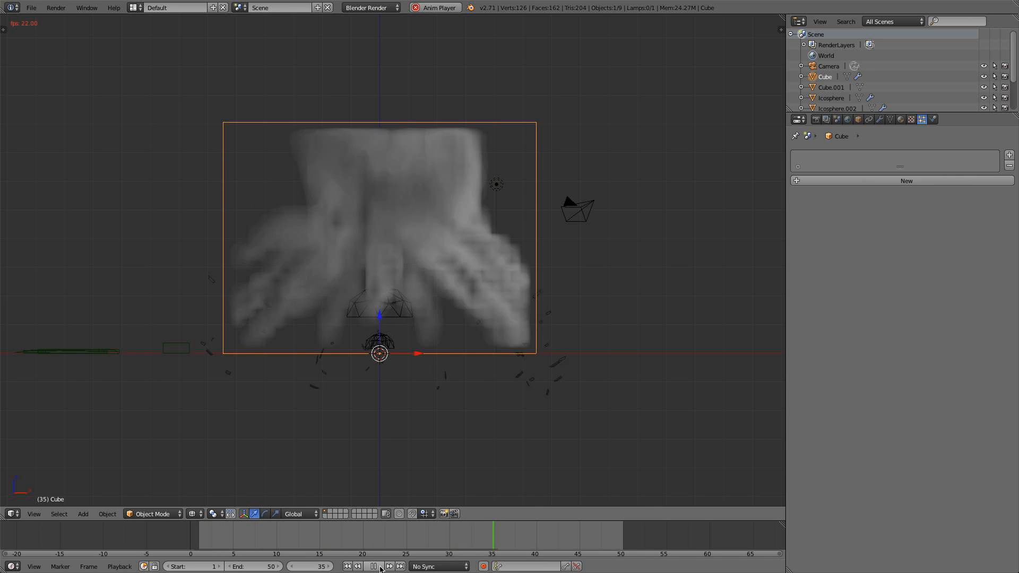
{"action": "left_click", "coordinate": [379, 567]}
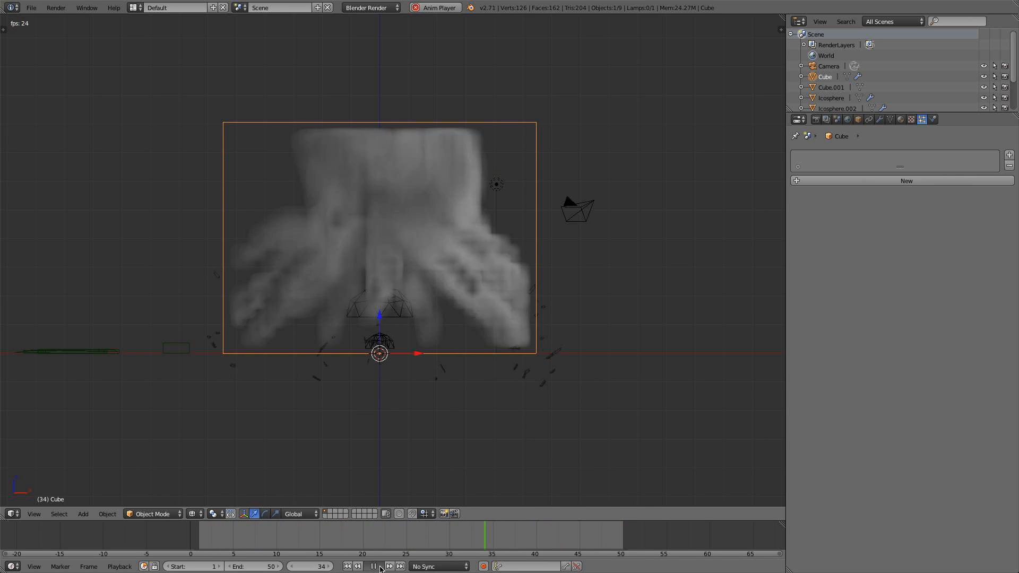
{"action": "scroll", "coordinate": [186, 376], "scroll_direction": "up", "scroll_amount": 2}
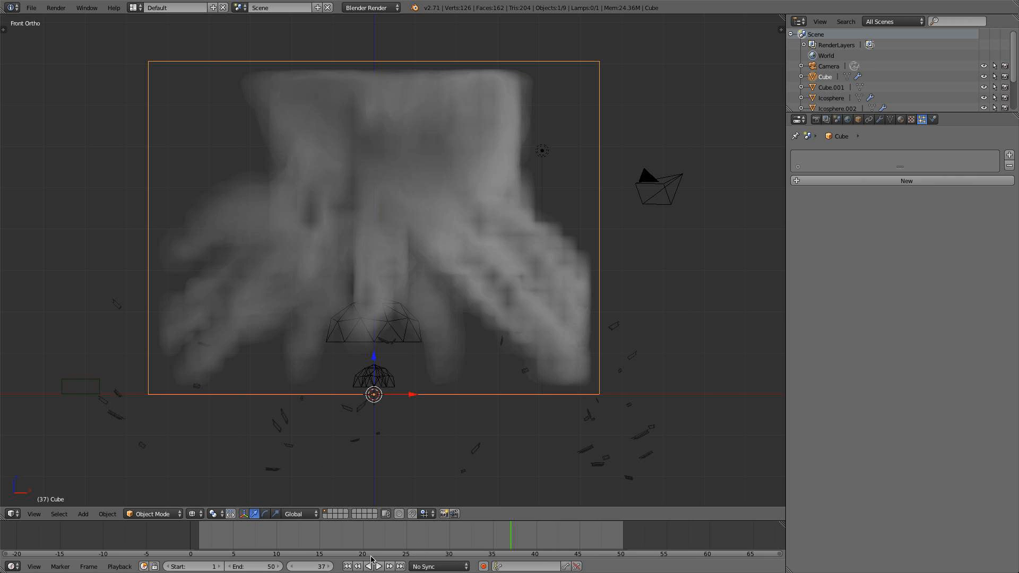
Return to frame 1 and open the Cube smoke domain's flame settings
{"action": "left_click", "coordinate": [353, 567]}
{"action": "scroll", "coordinate": [380, 399], "scroll_direction": "up", "scroll_amount": 2}
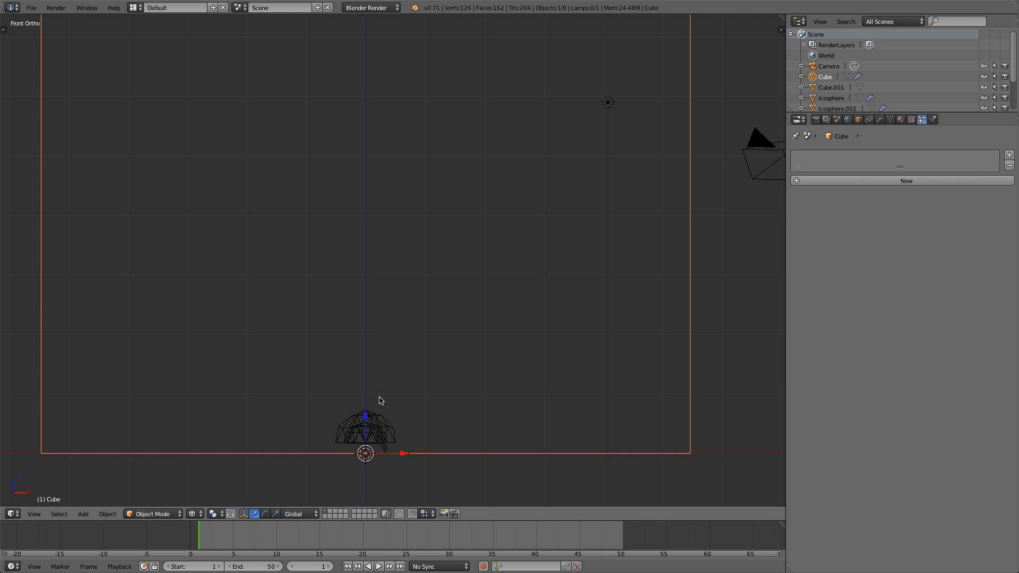
{"action": "right_click", "coordinate": [385, 423]}
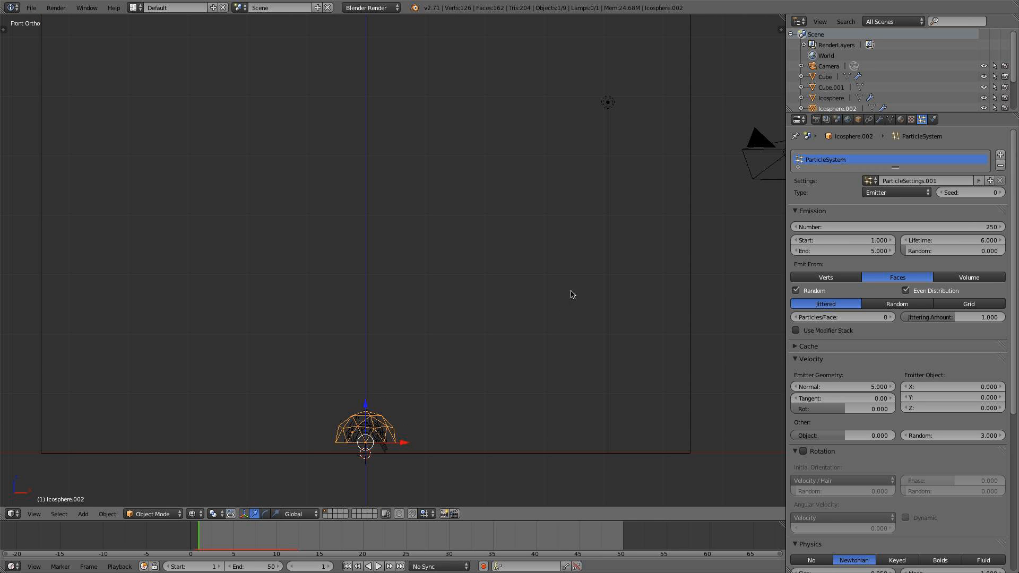
{"action": "right_click", "coordinate": [690, 243]}
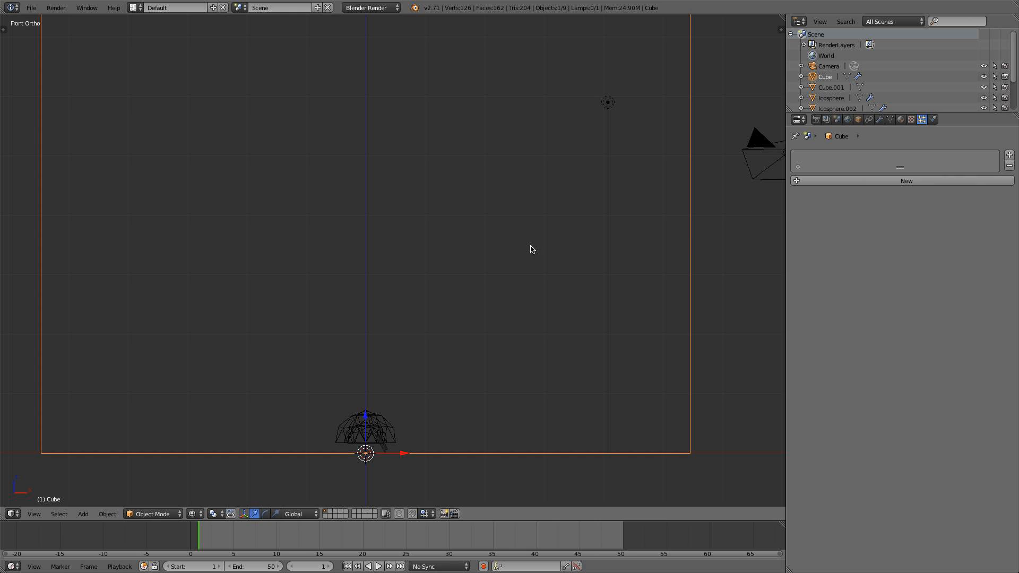
{"action": "left_click", "coordinate": [933, 119]}
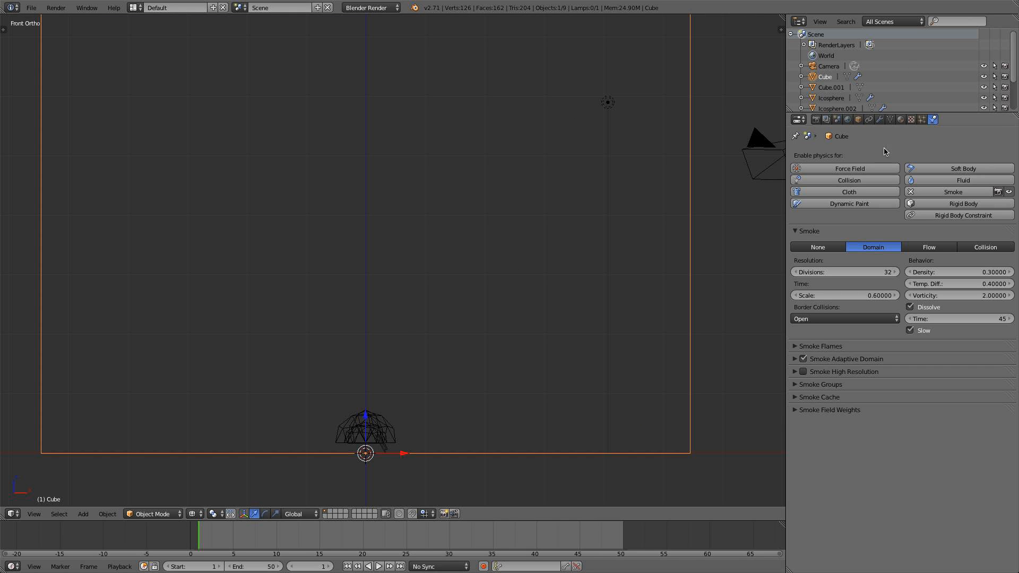
{"action": "left_click", "coordinate": [804, 347]}
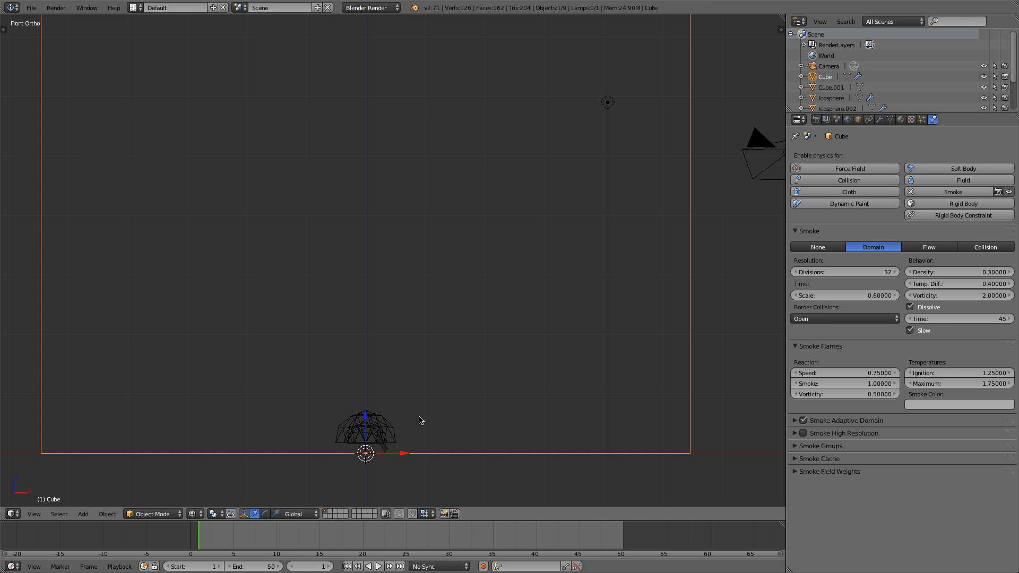
Set the smoke flow type of both Icosphere.002 and the mushroom emitter to Fire + Smoke
{"action": "right_click", "coordinate": [384, 426]}
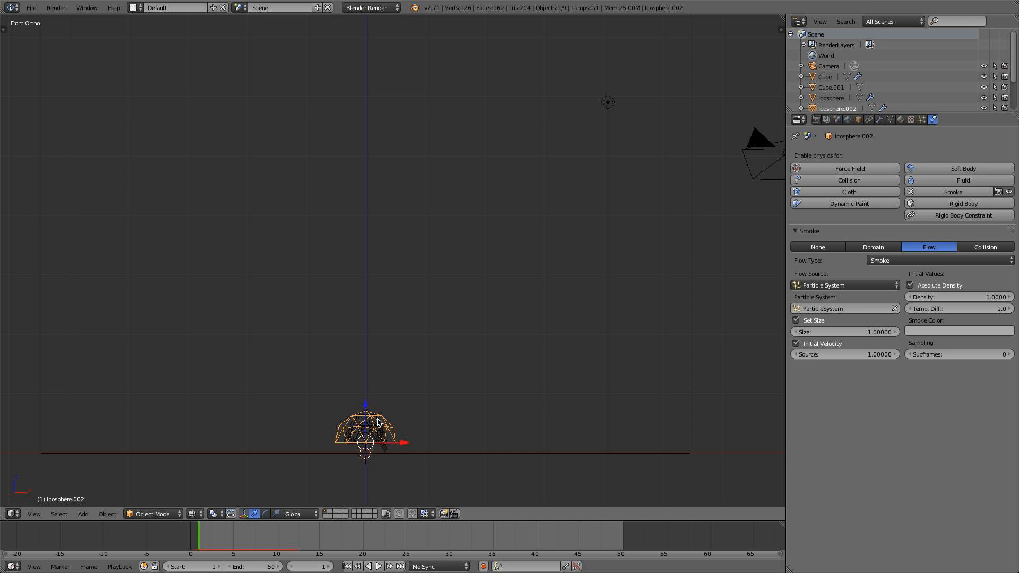
{"action": "left_click", "coordinate": [905, 261]}
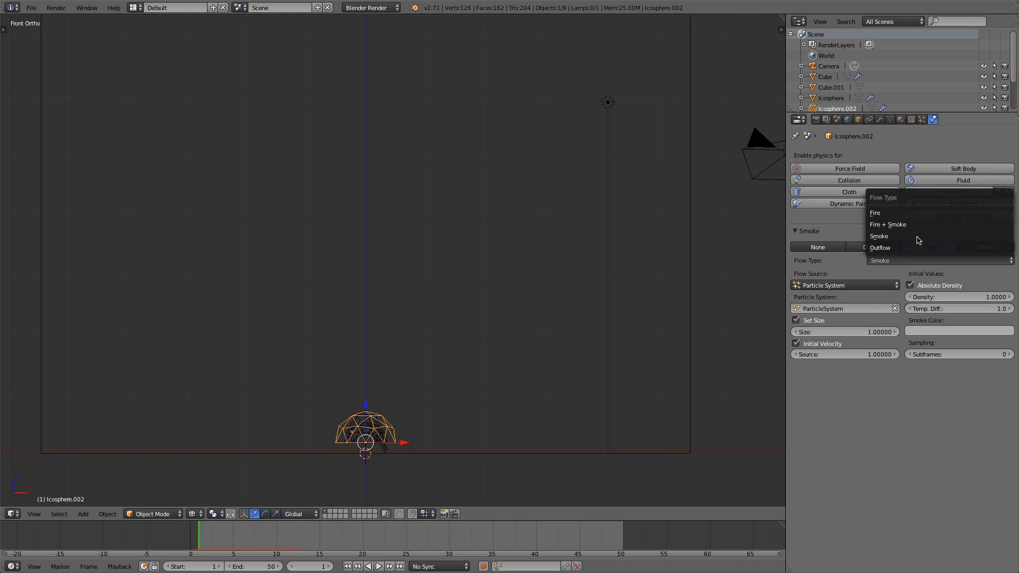
{"action": "left_click", "coordinate": [919, 227]}
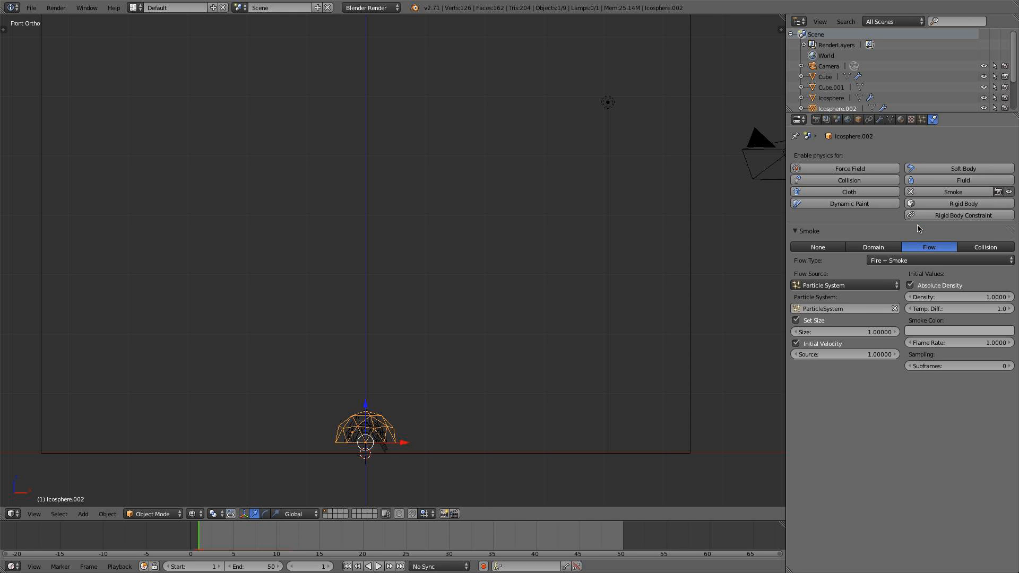
{"action": "right_click", "coordinate": [377, 433]}
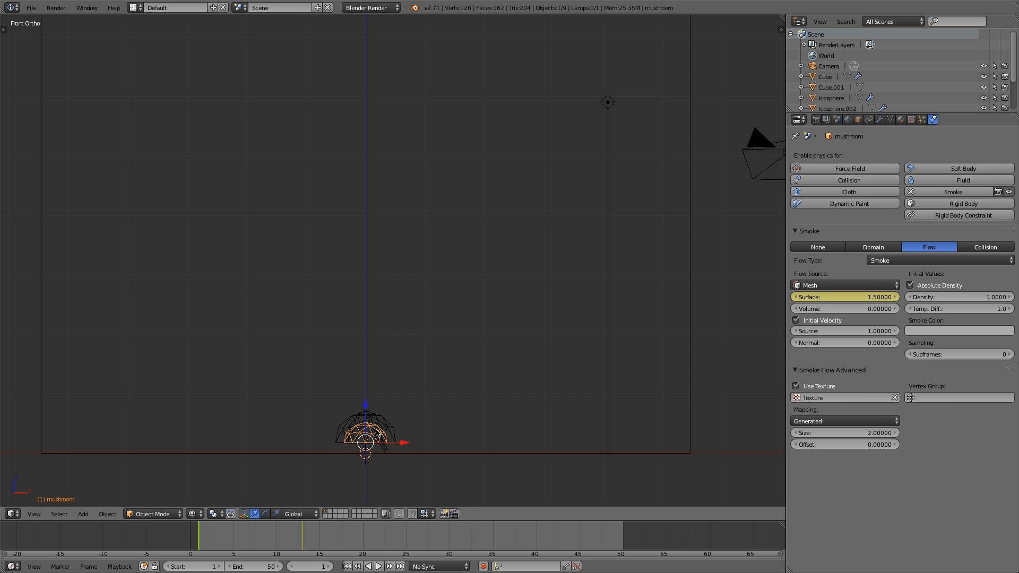
{"action": "left_click", "coordinate": [898, 261]}
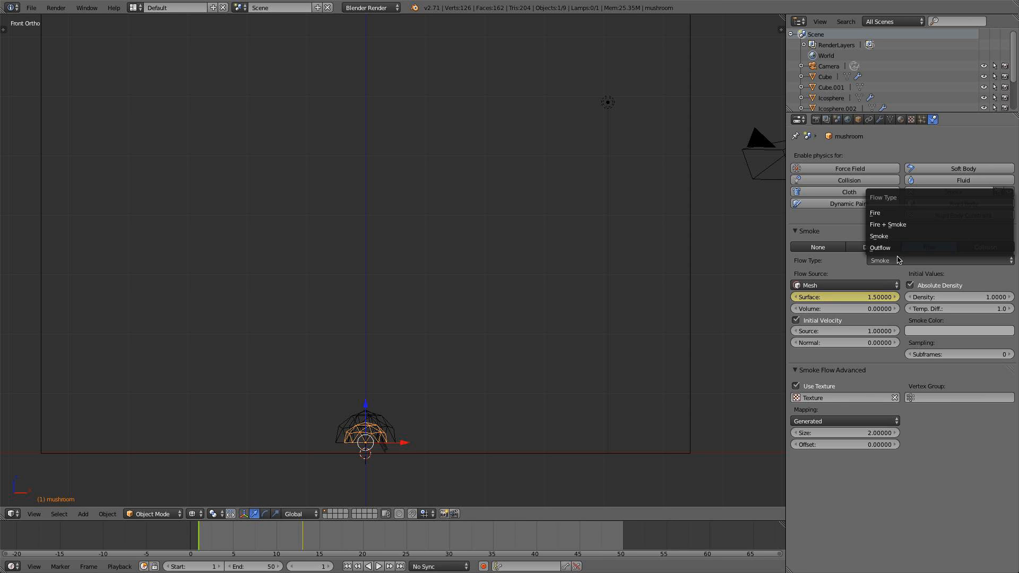
{"action": "left_click", "coordinate": [913, 224]}
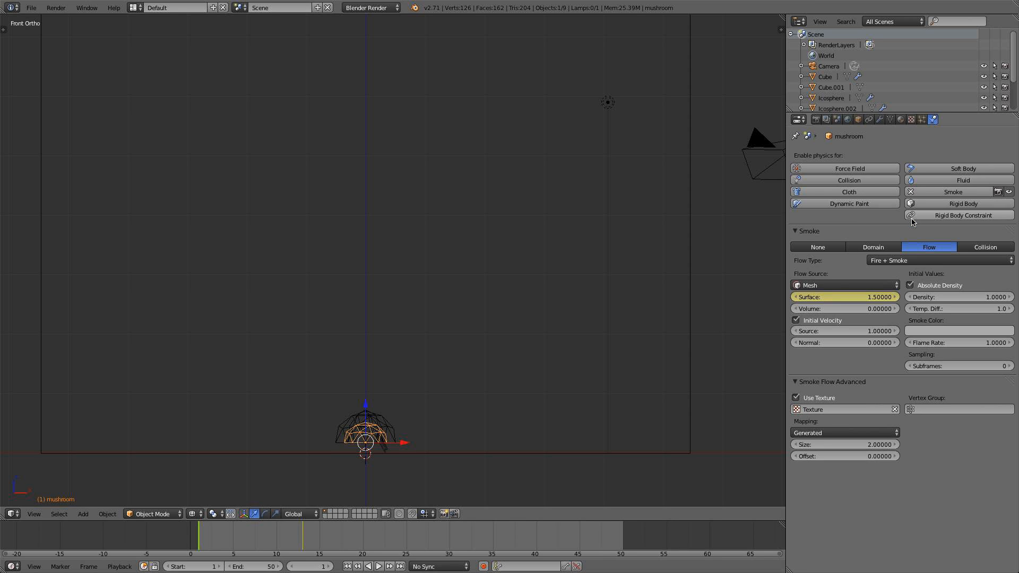
Set the Icosphere emitter's flow type to Fire + Smoke, with initial velocity enabled and 2 subframes
{"action": "right_click", "coordinate": [387, 417]}
{"action": "right_click", "coordinate": [361, 422]}
{"action": "right_click", "coordinate": [375, 432]}
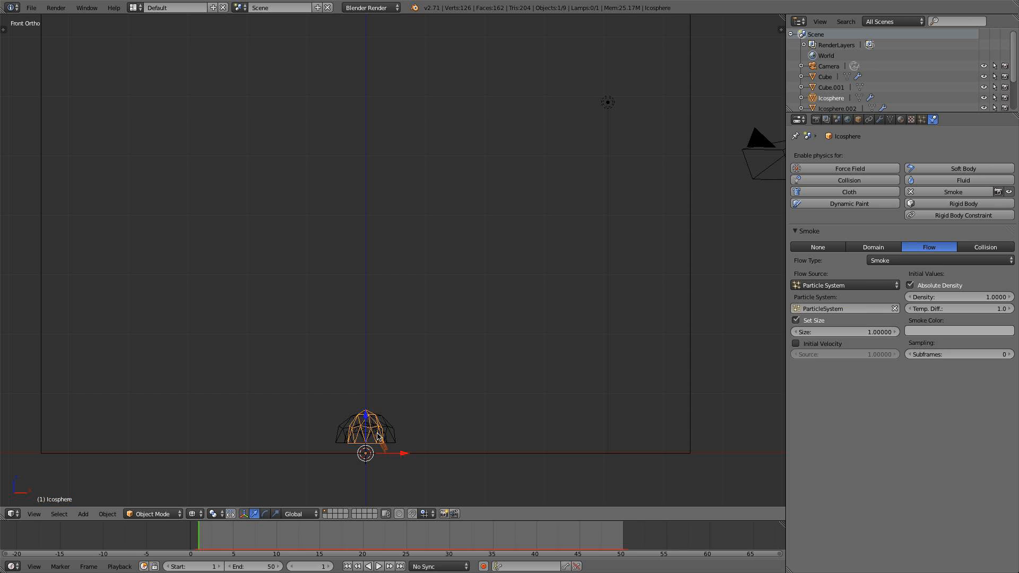
{"action": "right_click", "coordinate": [378, 432]}
{"action": "right_click", "coordinate": [377, 434]}
{"action": "left_click", "coordinate": [907, 261]}
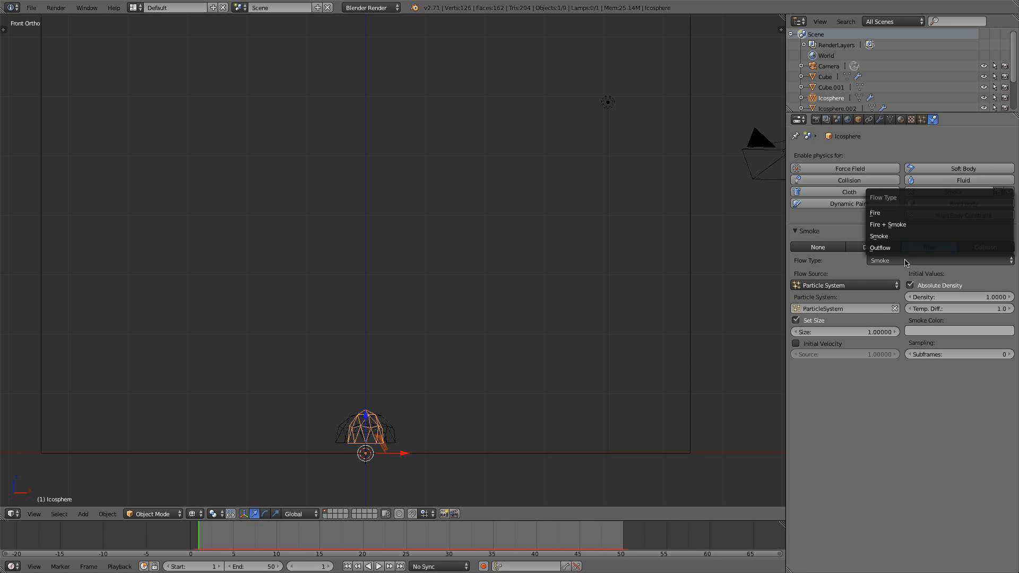
{"action": "left_click", "coordinate": [910, 228]}
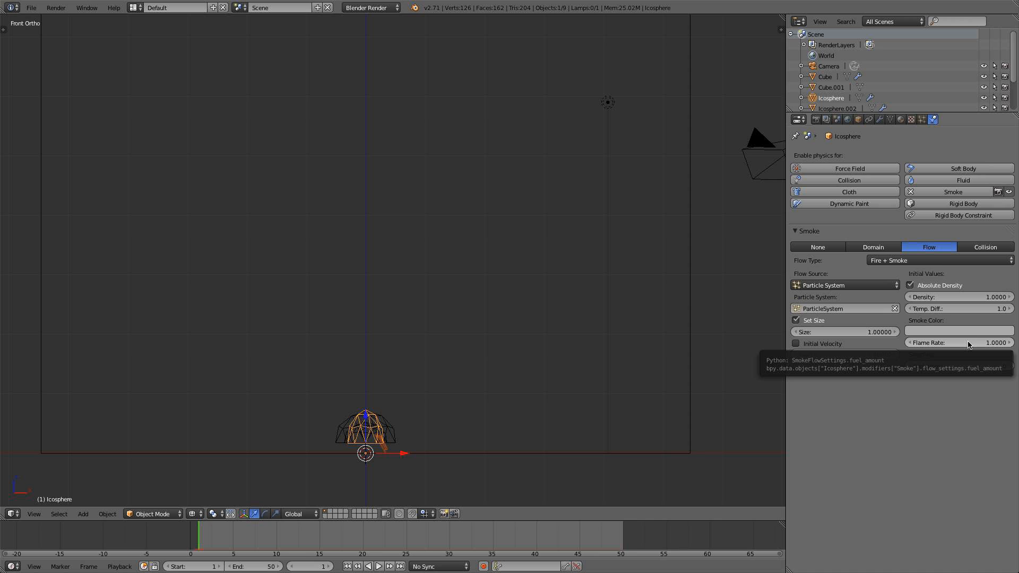
{"action": "left_click", "coordinate": [808, 345]}
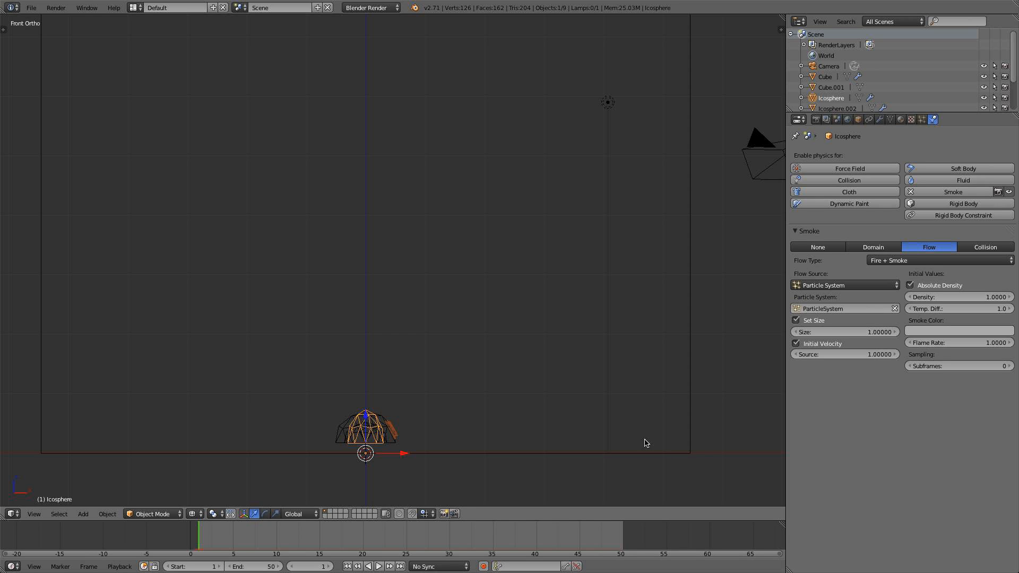
{"action": "scroll", "coordinate": [640, 446], "scroll_direction": "down", "scroll_amount": 2}
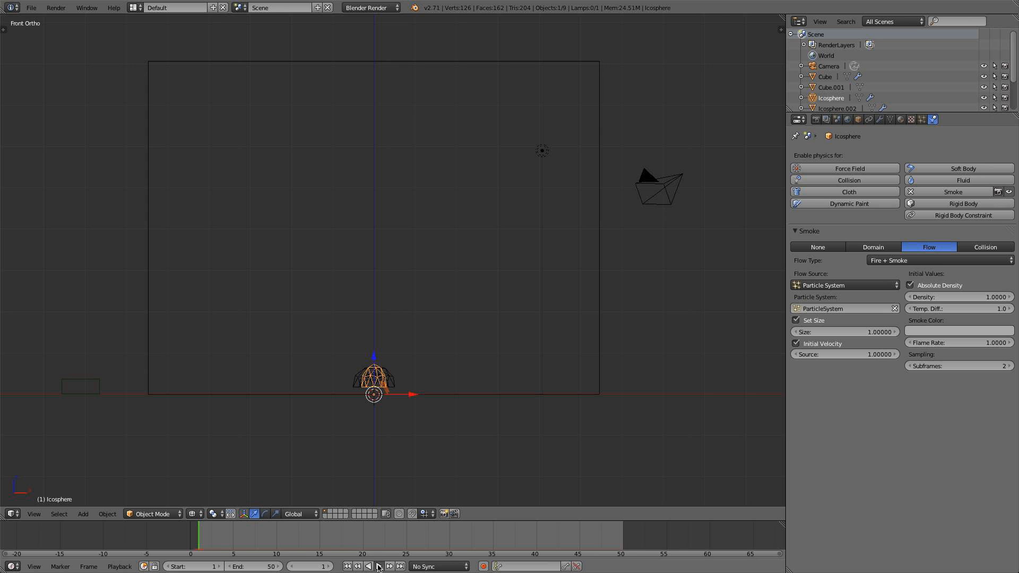
Play the simulation to check how the fire and smoke develop inside the domain
{"action": "left_click", "coordinate": [379, 567]}
{"action": "scroll", "coordinate": [463, 353], "scroll_direction": "down", "scroll_amount": 2}
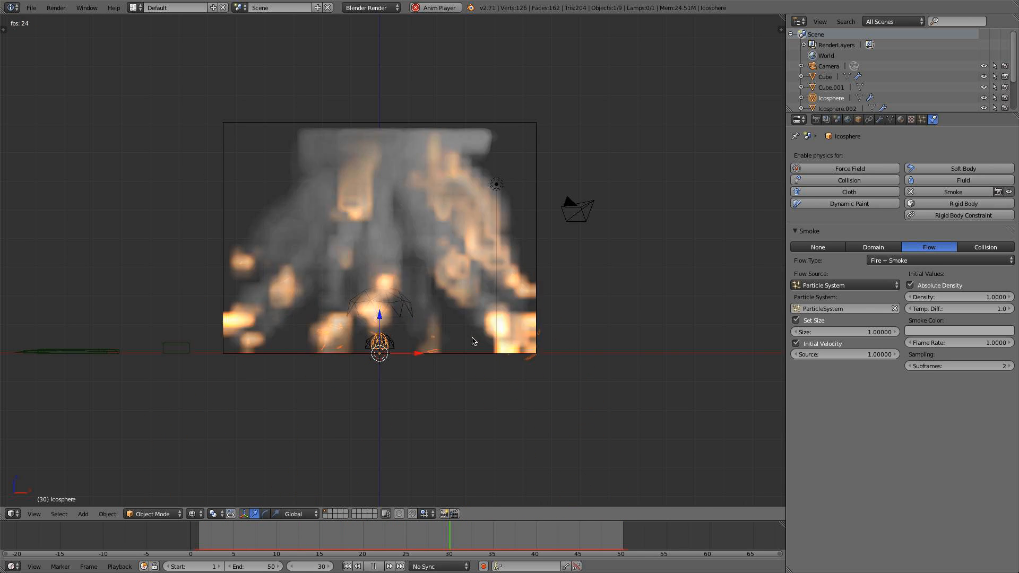
{"action": "scroll", "coordinate": [475, 341], "scroll_direction": "up", "scroll_amount": 2}
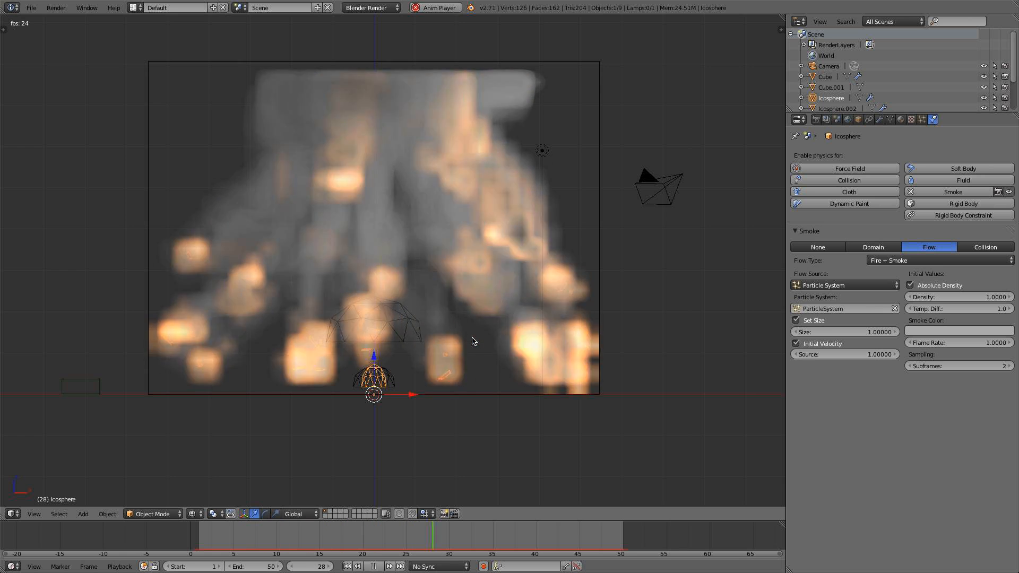
Set the Cube smoke domain's time scale to 0.3 while the simulation plays
{"action": "right_click", "coordinate": [600, 283]}
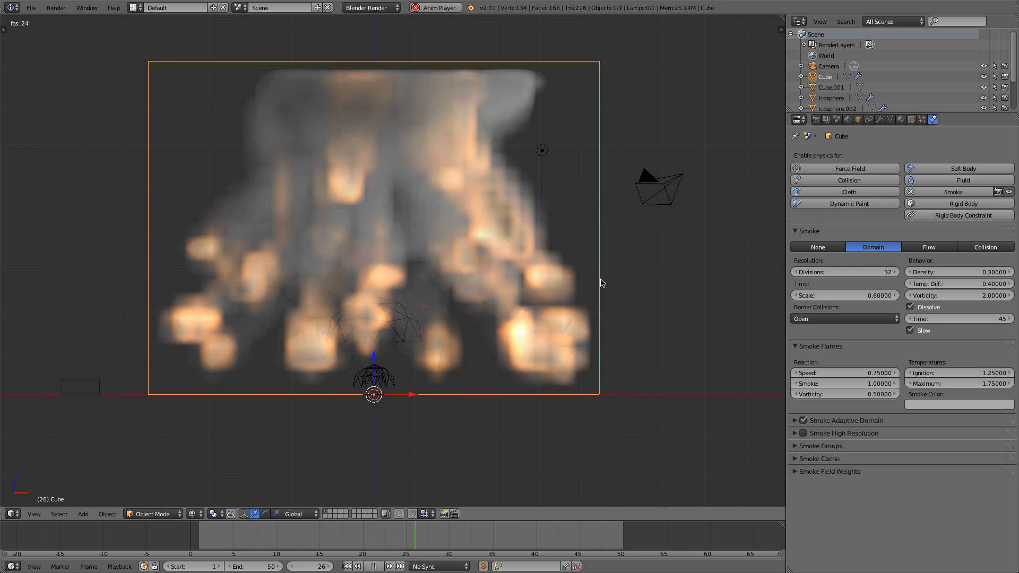
{"action": "scroll", "coordinate": [508, 278], "scroll_direction": "down", "scroll_amount": 2}
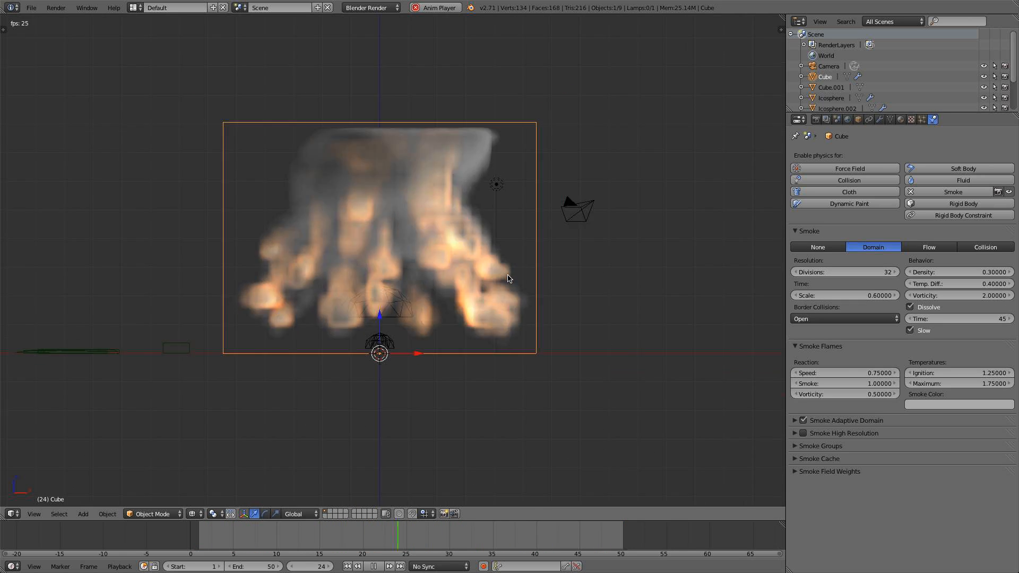
{"action": "scroll", "coordinate": [466, 290], "scroll_direction": "down", "scroll_amount": 2}
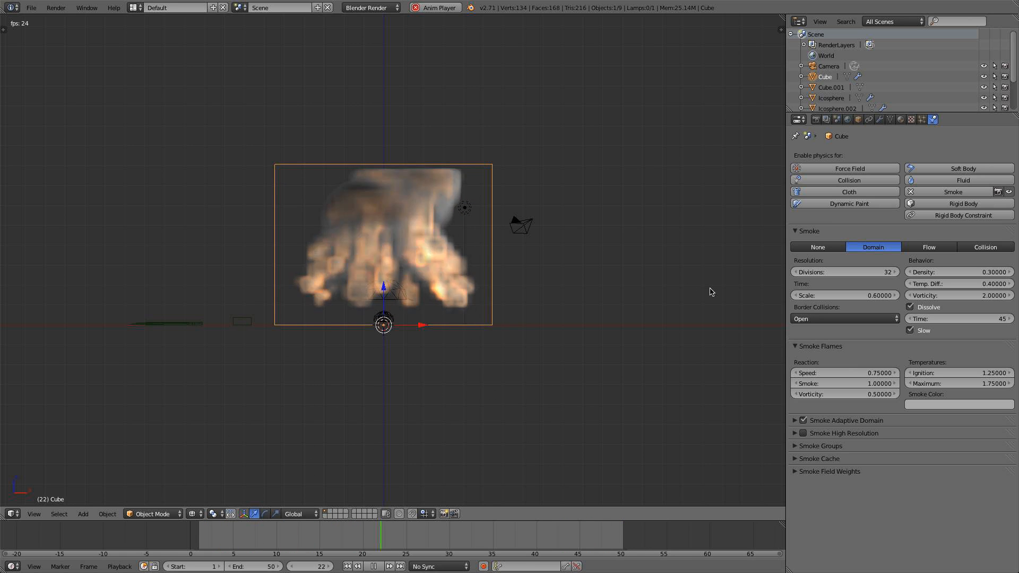
{"action": "scroll", "coordinate": [674, 286], "scroll_direction": "up", "scroll_amount": 5}
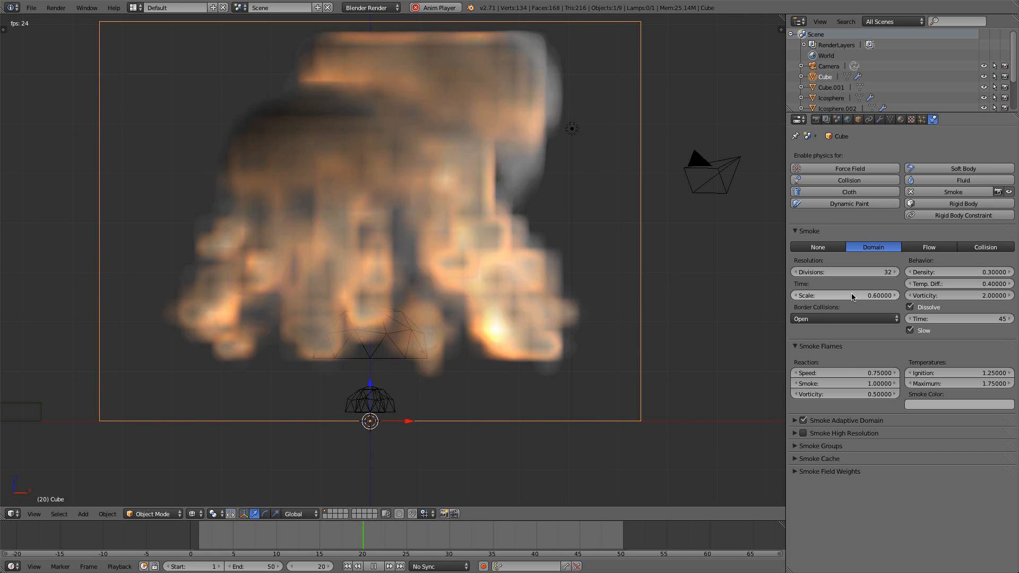
{"action": "left_click", "coordinate": [853, 296]}
{"action": "key", "text": "BackSpace"}
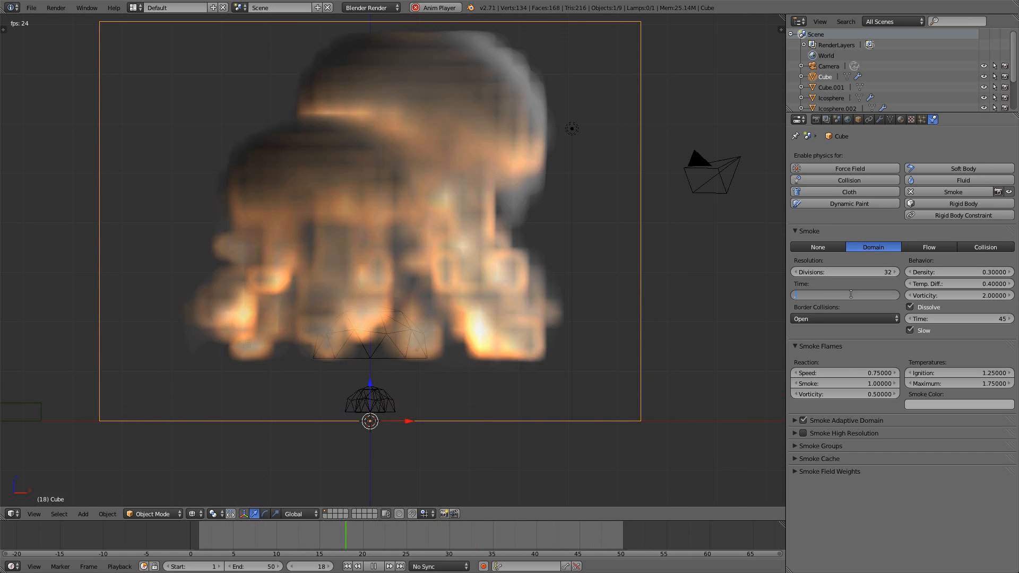
{"action": "type", "text": "0.3"}
{"action": "key", "text": "Return"}
Review the slower explosion from another angle and the front, and set the domain's dissolve time to 55
{"action": "scroll", "coordinate": [537, 346], "scroll_direction": "down", "scroll_amount": 3}
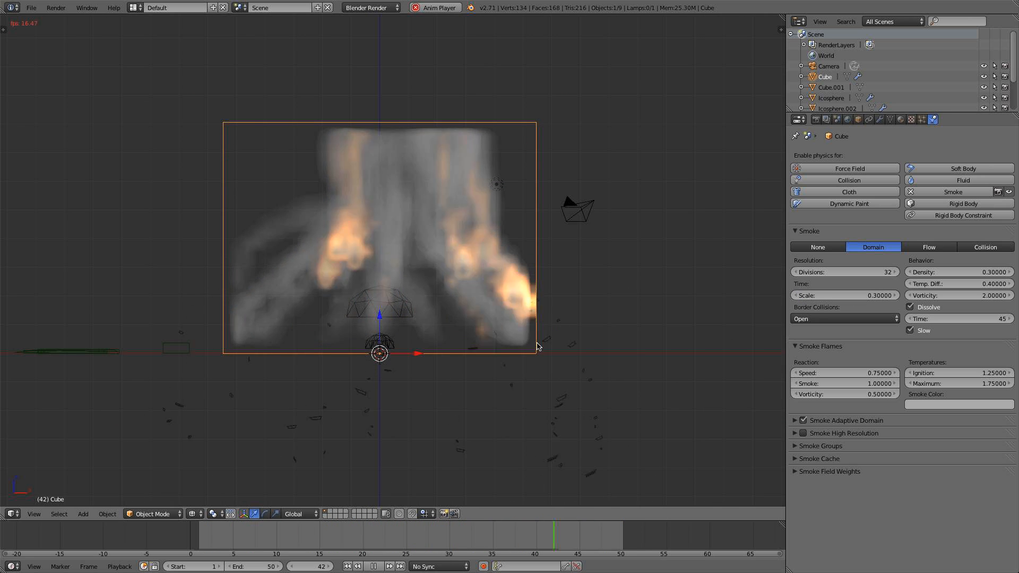
{"action": "scroll", "coordinate": [537, 346], "scroll_direction": "down", "scroll_amount": 3}
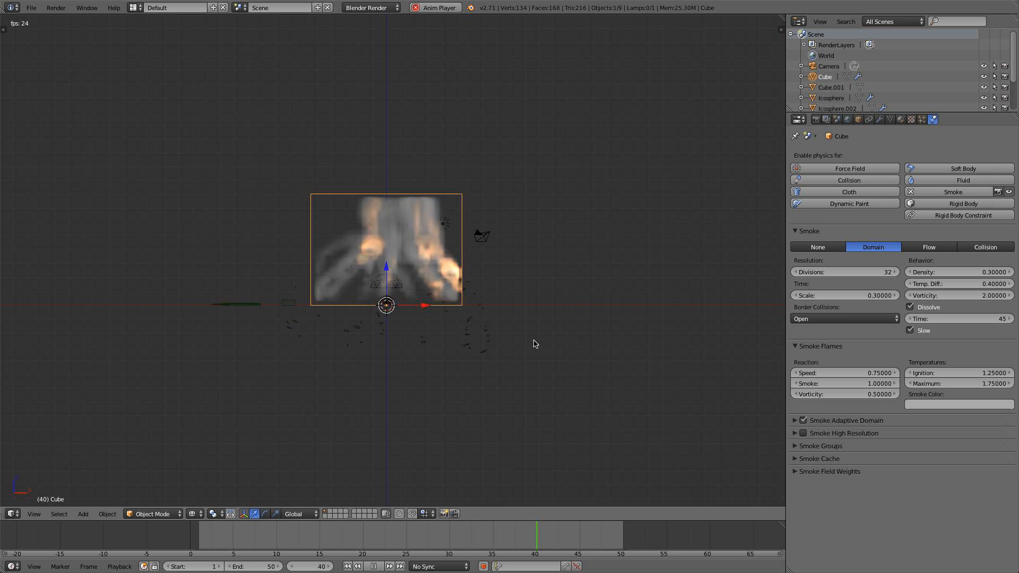
{"action": "middle_click_drag", "start_coordinate": [534, 345], "coordinate": [391, 351]}
{"action": "key", "text": "KP_1"}
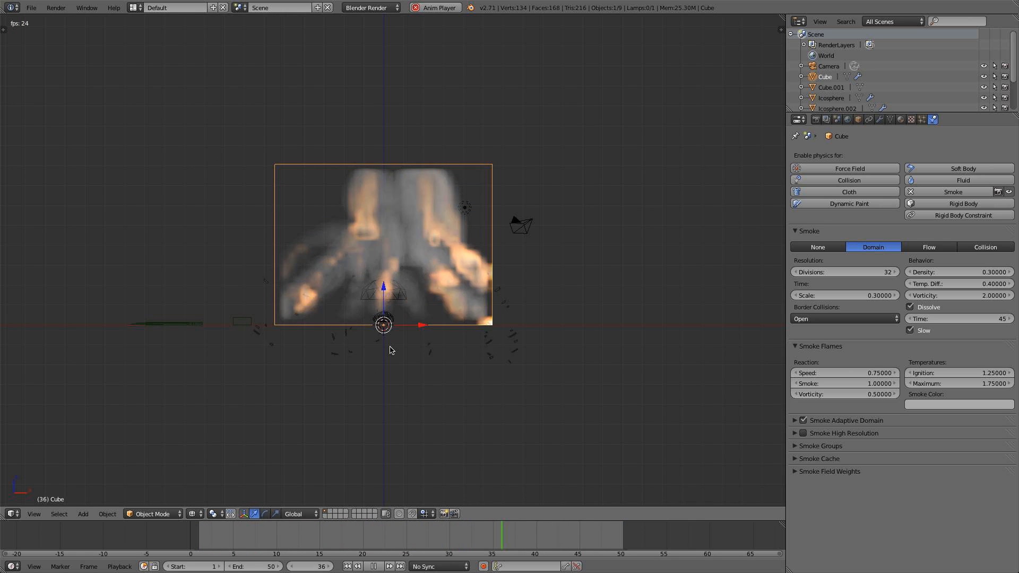
{"action": "left_click", "coordinate": [944, 317]}
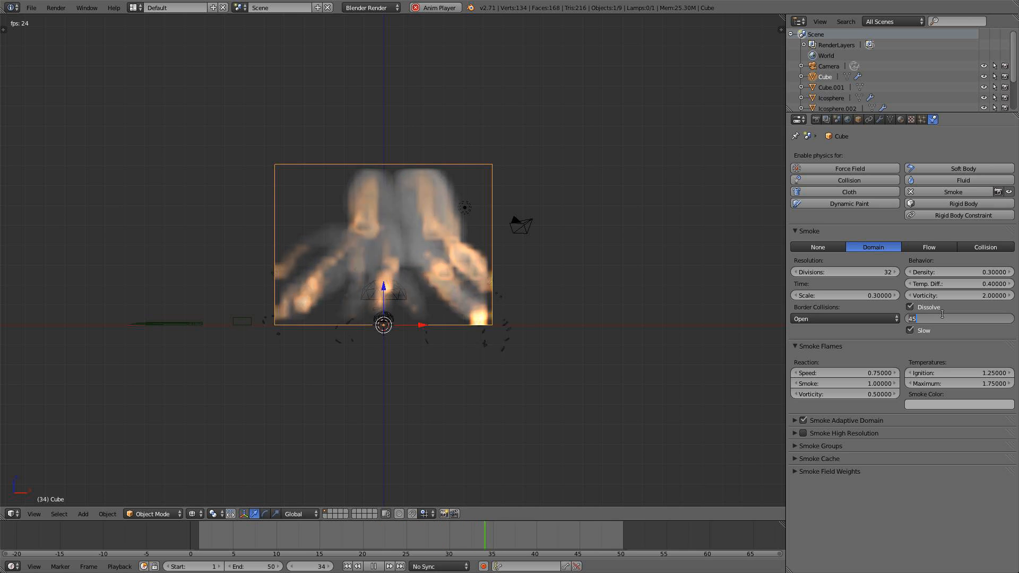
{"action": "type", "text": "55"}
{"action": "key", "text": "Return"}
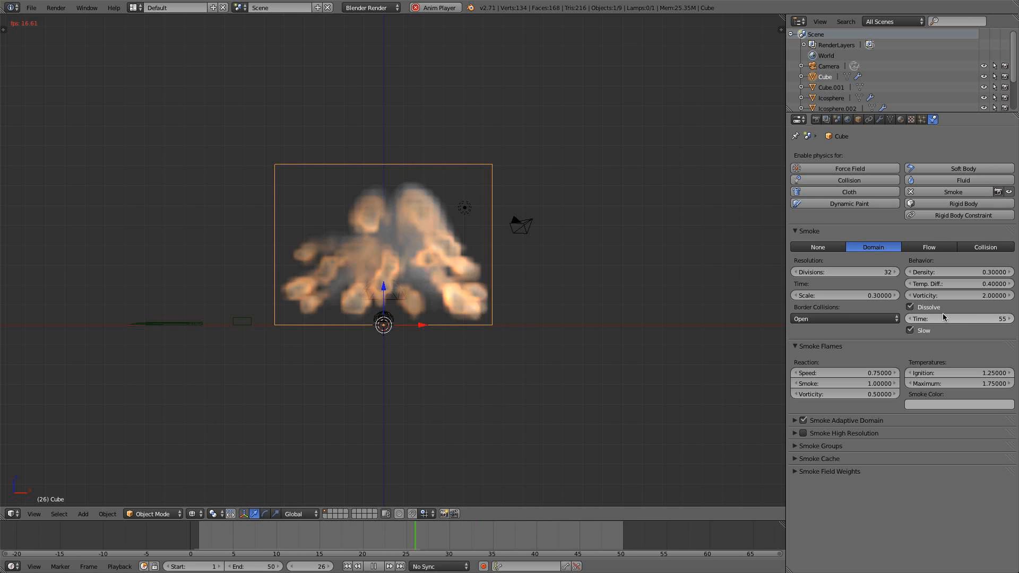
Examine the replayed explosion up close and from several angles, stop playback at frame 40 and restore the front view
{"action": "scroll", "coordinate": [717, 258], "scroll_direction": "up", "scroll_amount": 4}
{"action": "scroll", "coordinate": [706, 262], "scroll_direction": "down", "scroll_amount": 5}
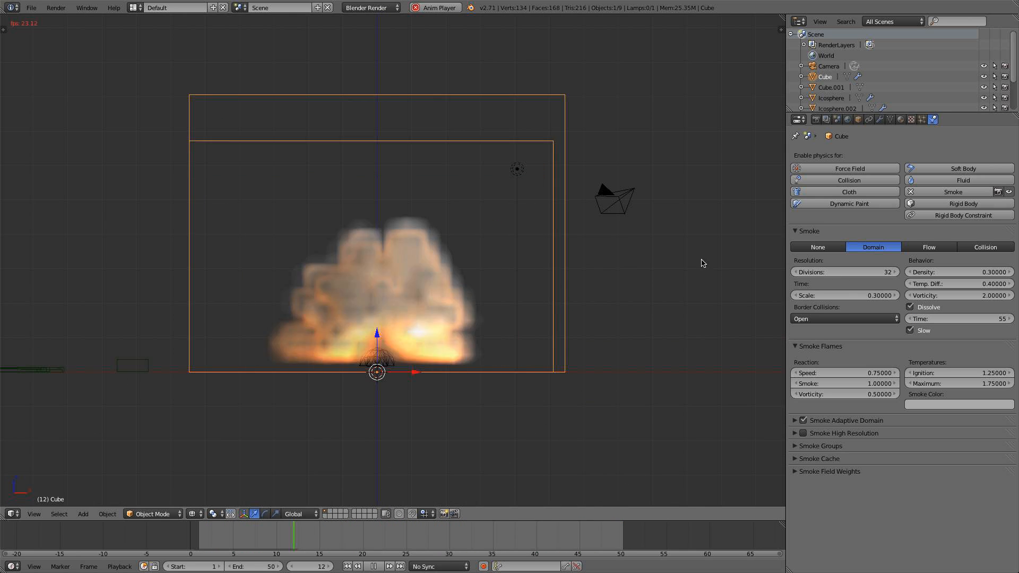
{"action": "scroll", "coordinate": [645, 258], "scroll_direction": "up", "scroll_amount": 5}
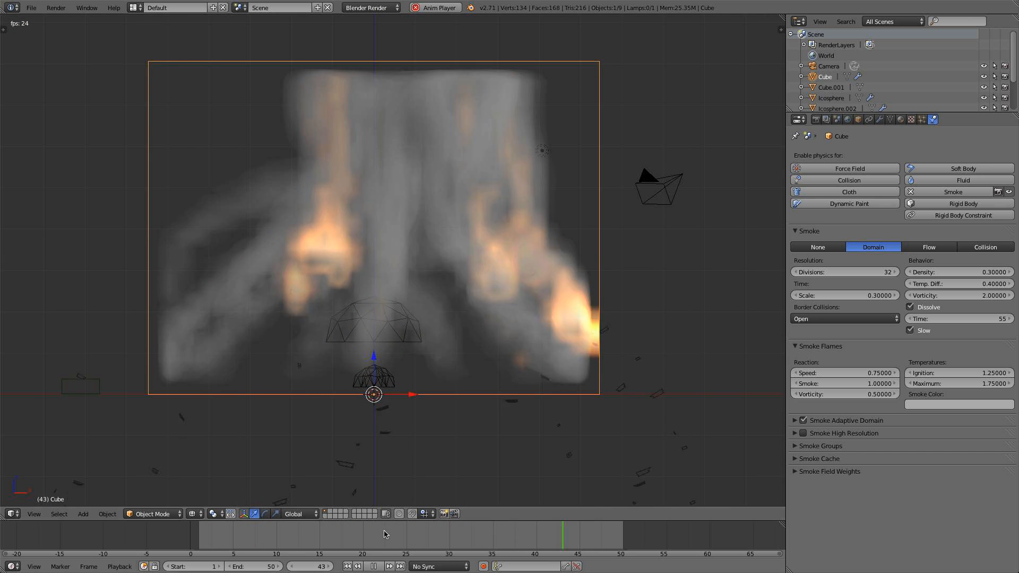
{"action": "scroll", "coordinate": [503, 222], "scroll_direction": "down", "scroll_amount": 4}
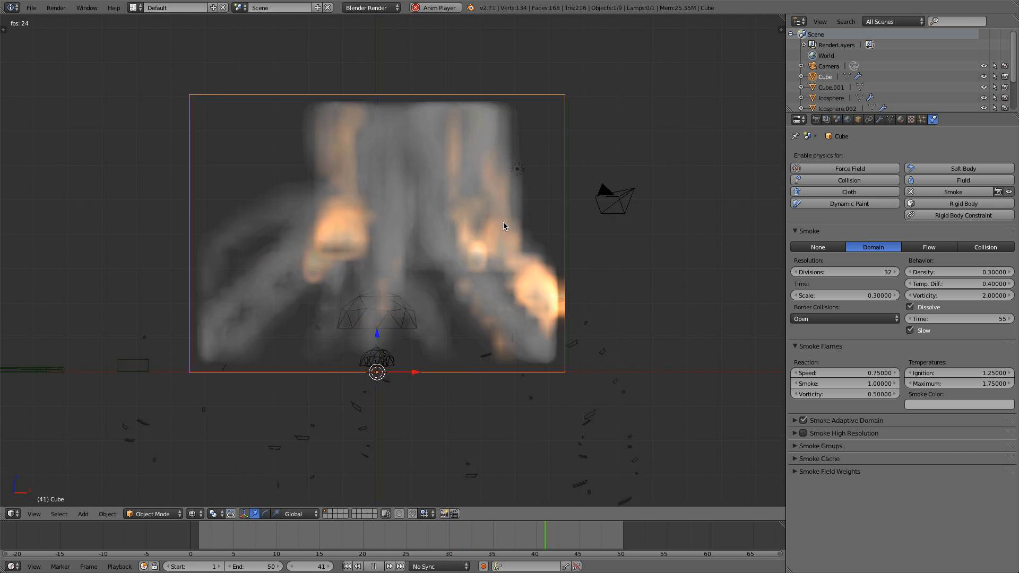
{"action": "middle_click_drag", "start_coordinate": [500, 222], "coordinate": [405, 241]}
{"action": "scroll", "coordinate": [404, 244], "scroll_direction": "up", "scroll_amount": 3}
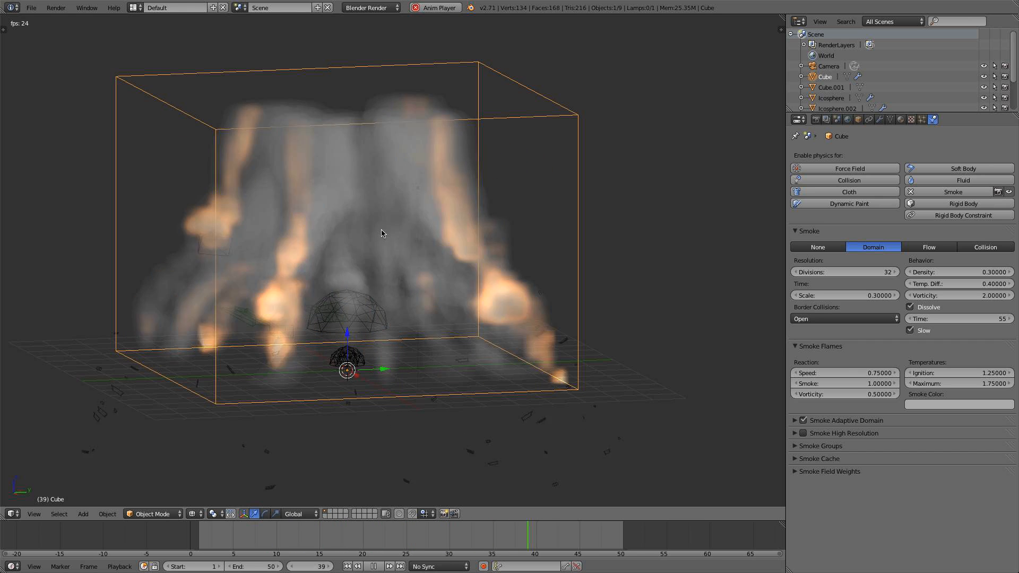
{"action": "middle_click_drag", "start_coordinate": [361, 275], "coordinate": [436, 258]}
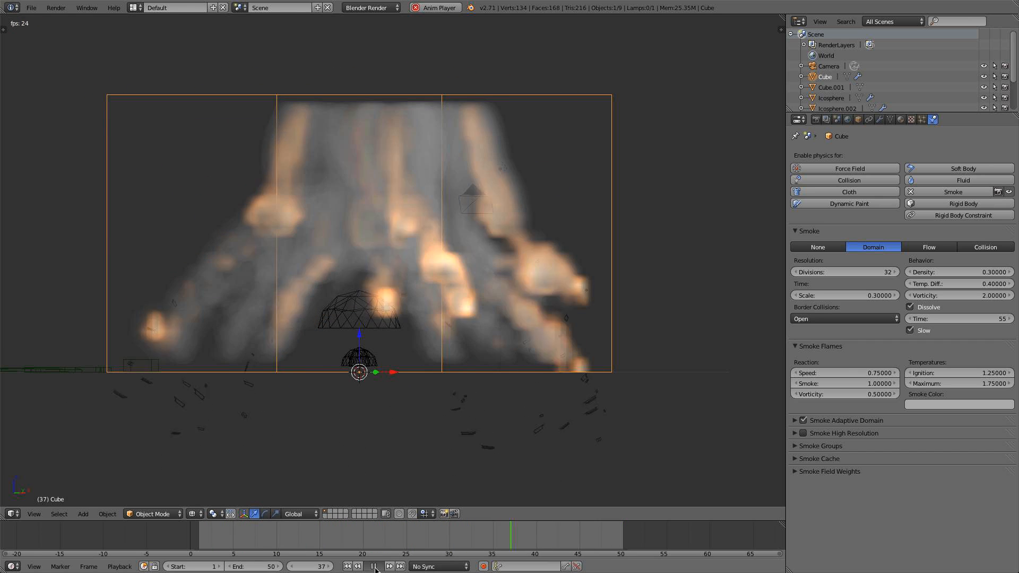
{"action": "key", "text": "alt+a"}
{"action": "middle_click_drag", "start_coordinate": [417, 377], "coordinate": [450, 345]}
{"action": "key", "text": "KP_1"}
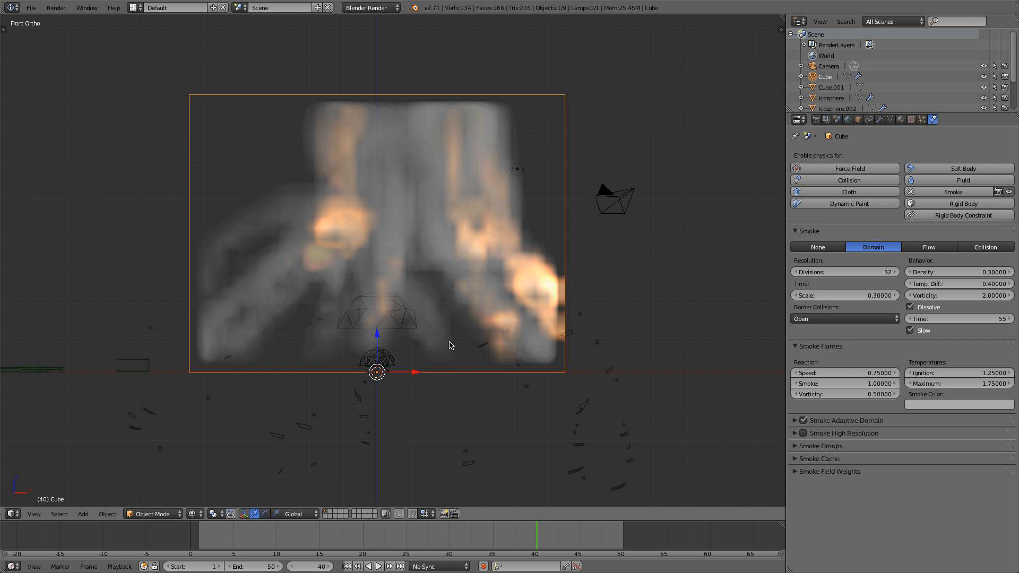
Set the particle size of the inner Icosphere emitter's particle system to 0.25
{"action": "scroll", "coordinate": [433, 355], "scroll_direction": "up", "scroll_amount": 2}
{"action": "right_click", "coordinate": [380, 397]}
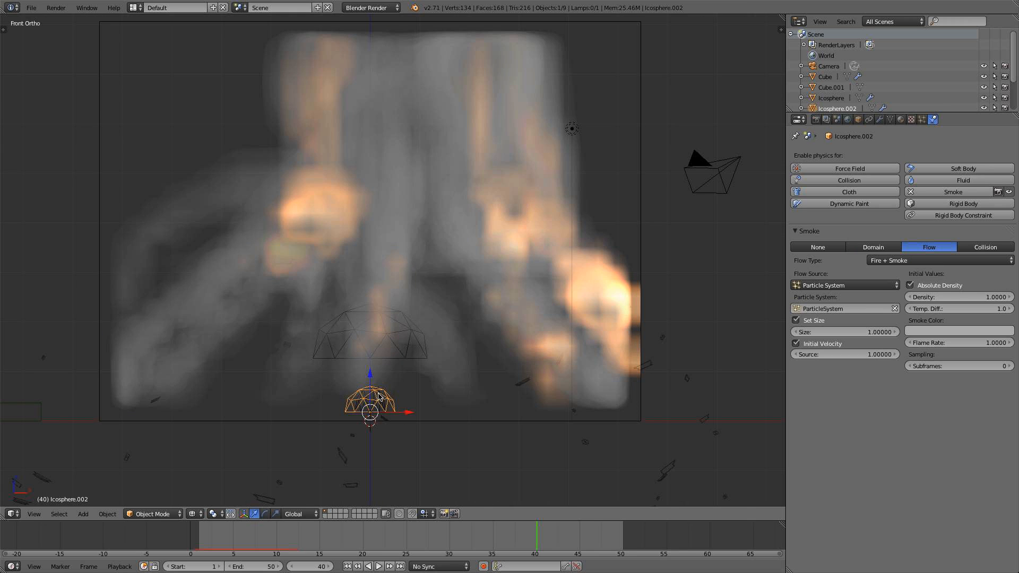
{"action": "right_click", "coordinate": [379, 397]}
{"action": "left_click", "coordinate": [923, 122]}
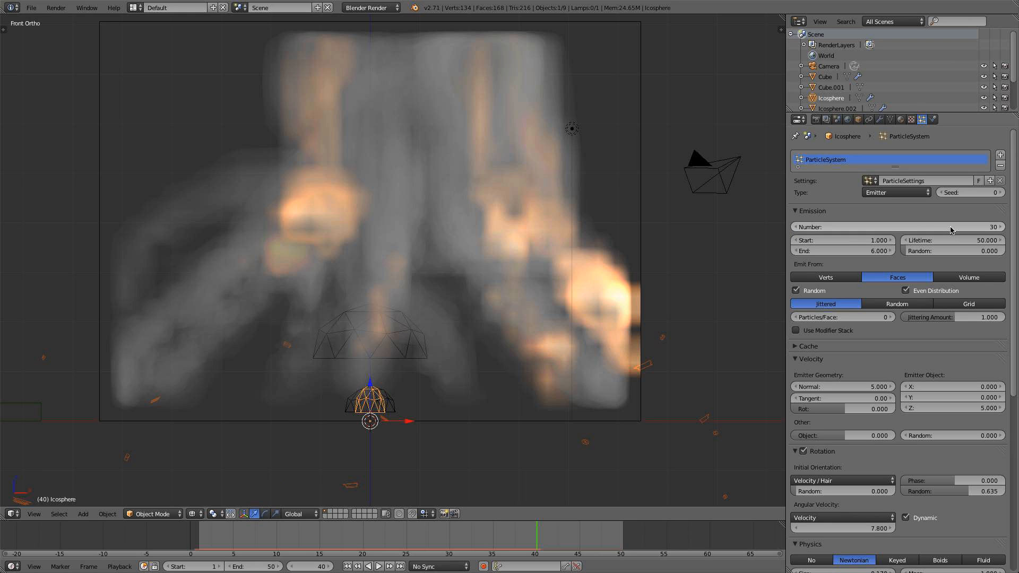
{"action": "key", "text": "Return"}
{"action": "scroll", "coordinate": [938, 286], "scroll_direction": "down", "scroll_amount": 3}
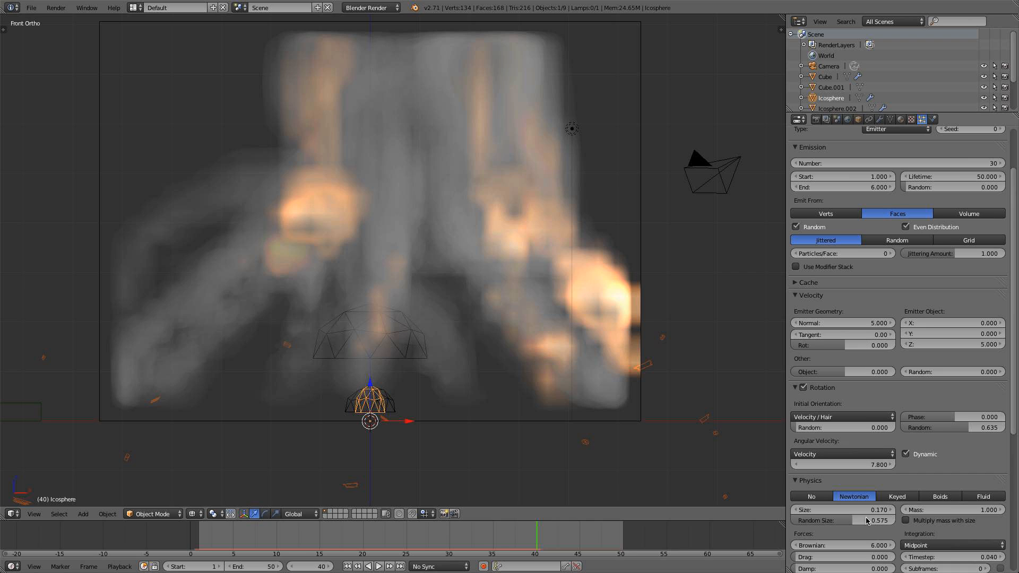
{"action": "scroll", "coordinate": [868, 522], "scroll_direction": "down", "scroll_amount": 3}
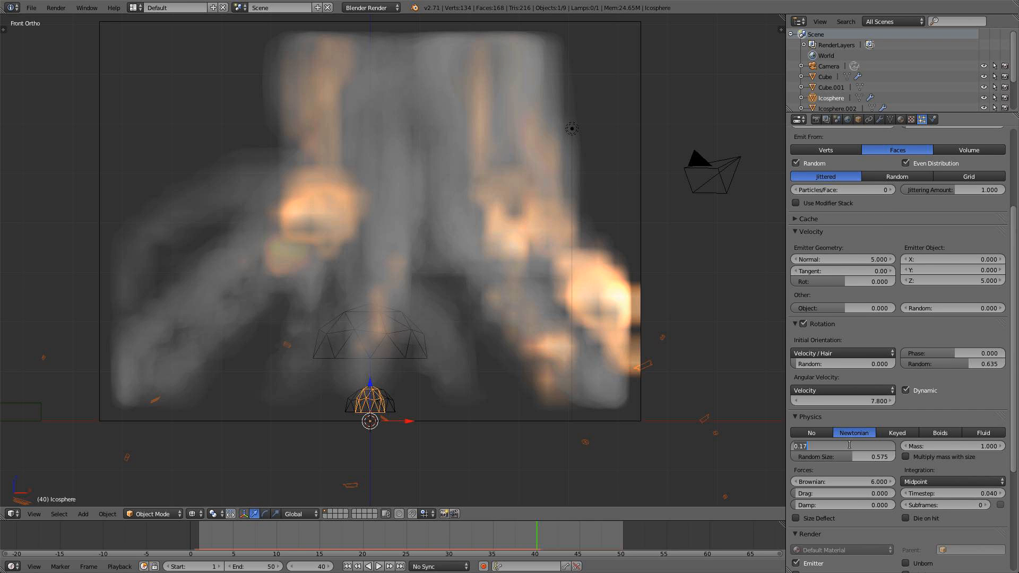
{"action": "type", "text": ".2"}
{"action": "key", "text": "Return"}
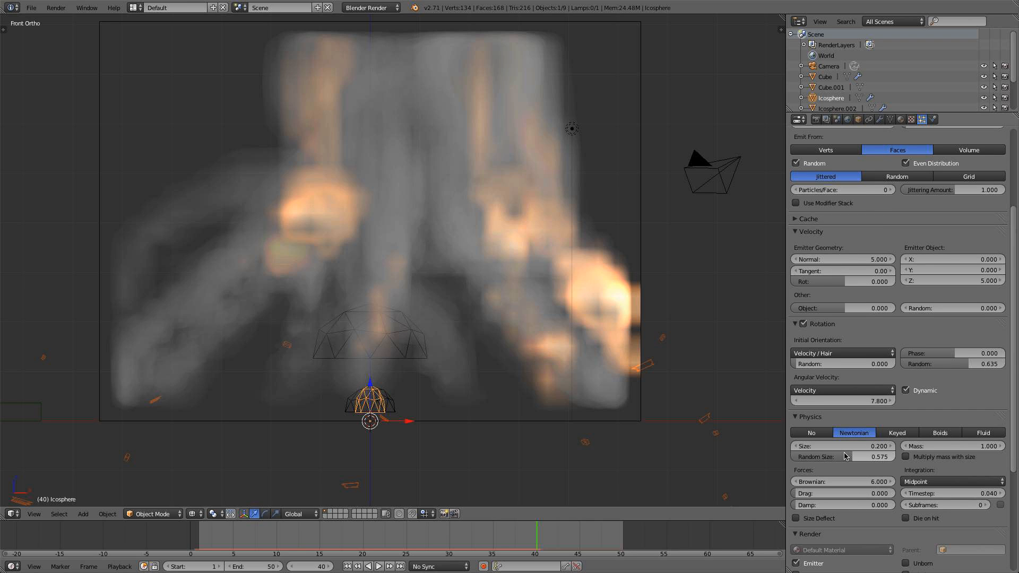
{"action": "key", "text": "Return"}
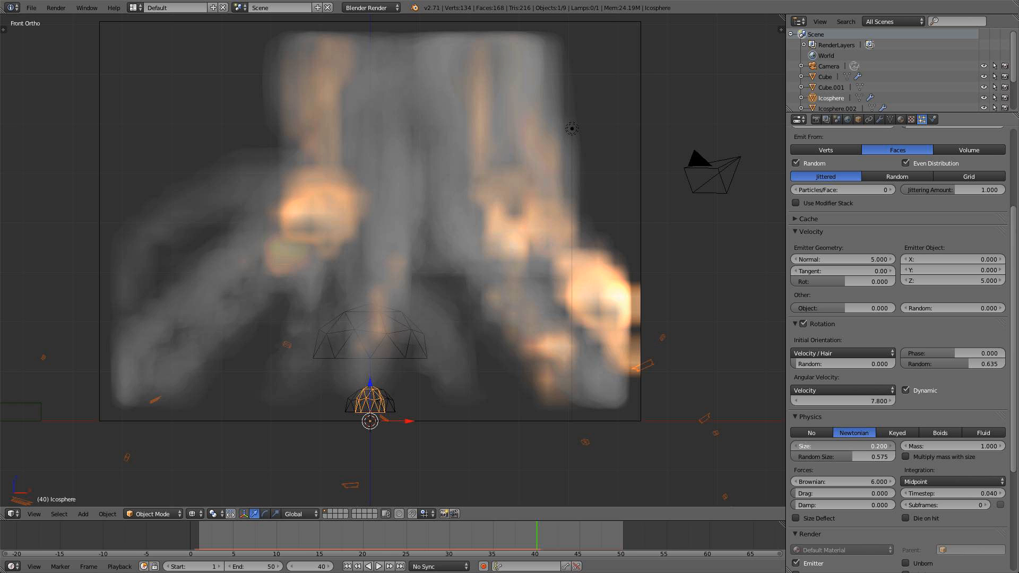
{"action": "key", "text": "Return"}
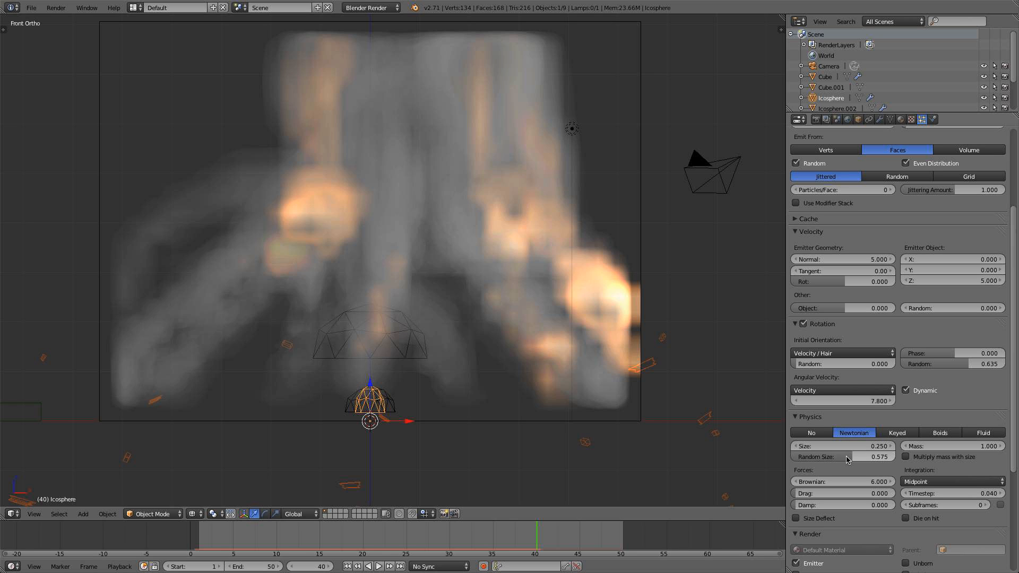
Replay the explosion from the first frame, view it from another angle, and return to frame 1
{"action": "scroll", "coordinate": [523, 368], "scroll_direction": "down", "scroll_amount": 4}
{"action": "left_click", "coordinate": [348, 567]}
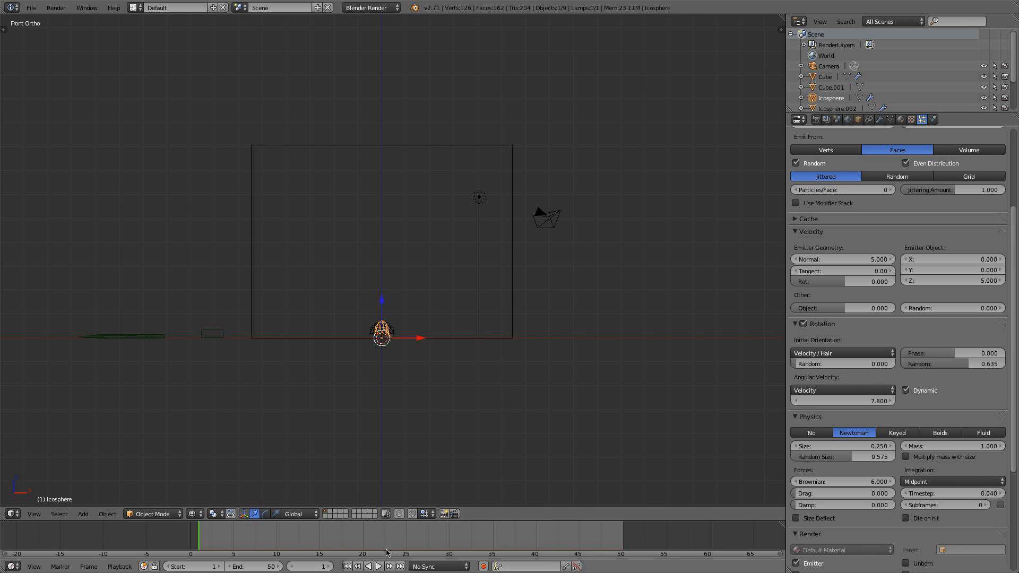
{"action": "left_click", "coordinate": [380, 567]}
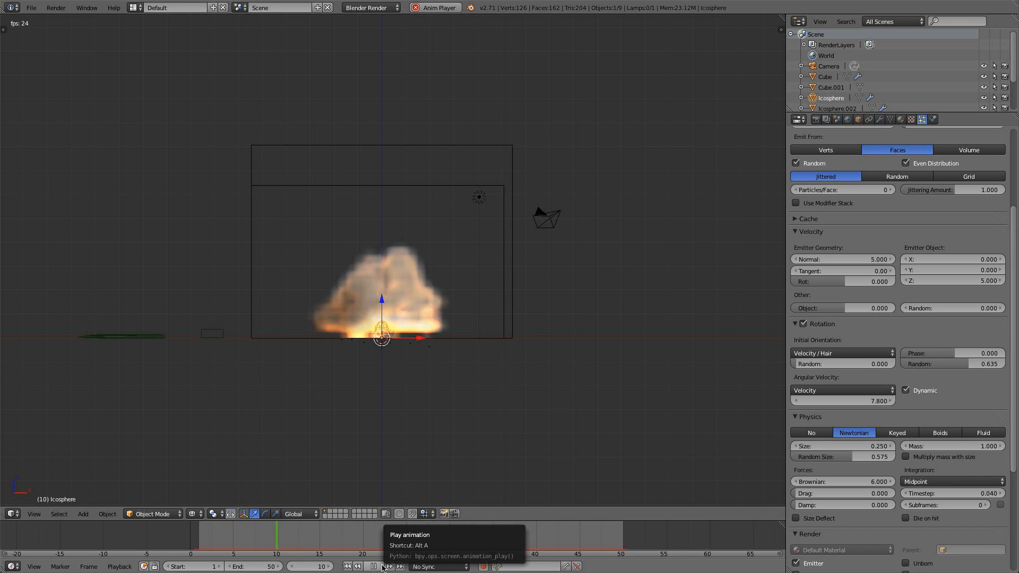
{"action": "middle_click_drag", "start_coordinate": [372, 297], "coordinate": [415, 361]}
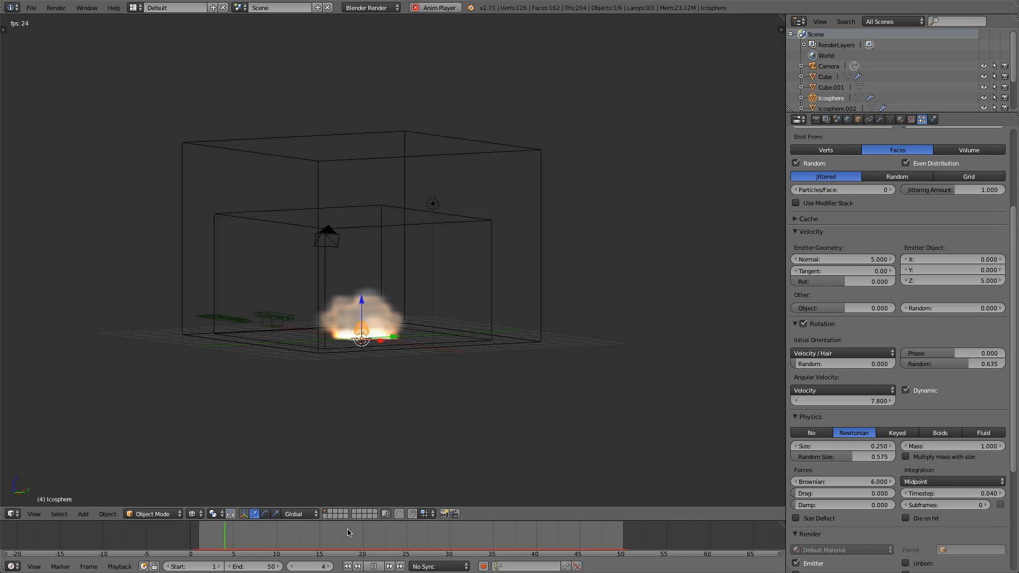
{"action": "left_click", "coordinate": [374, 567]}
{"action": "left_click", "coordinate": [347, 567]}
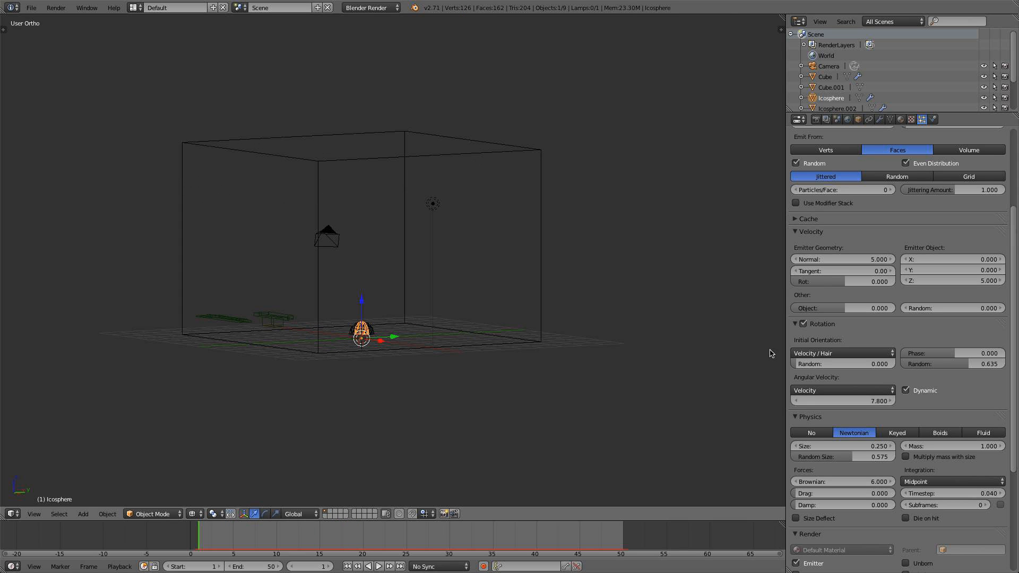
{"action": "middle_click_drag", "start_coordinate": [665, 303], "coordinate": [709, 310]}
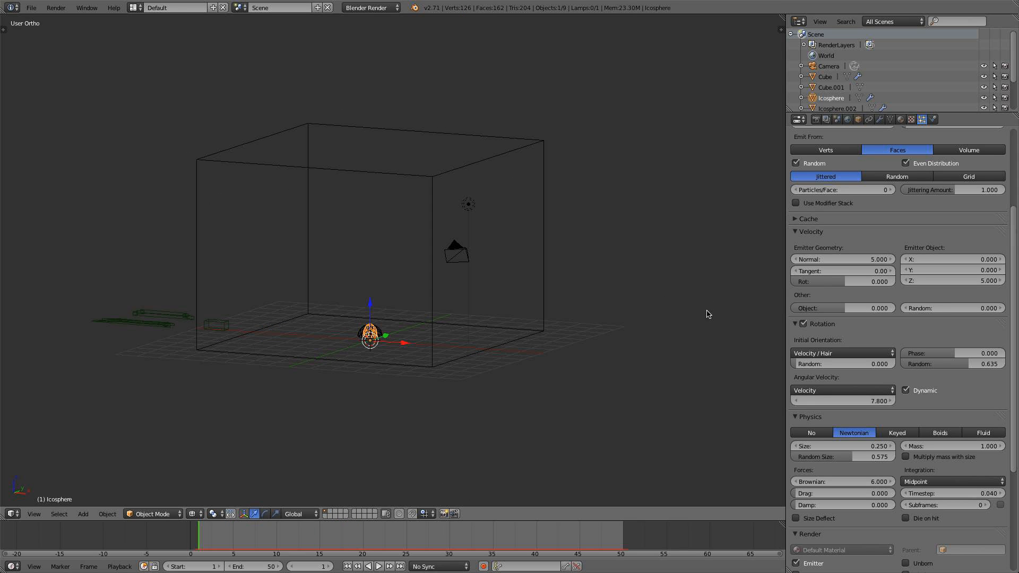
Expand the cache settings of the Icosphere's particle system and look through its bake options
{"action": "scroll", "coordinate": [921, 386], "scroll_direction": "up", "scroll_amount": 1}
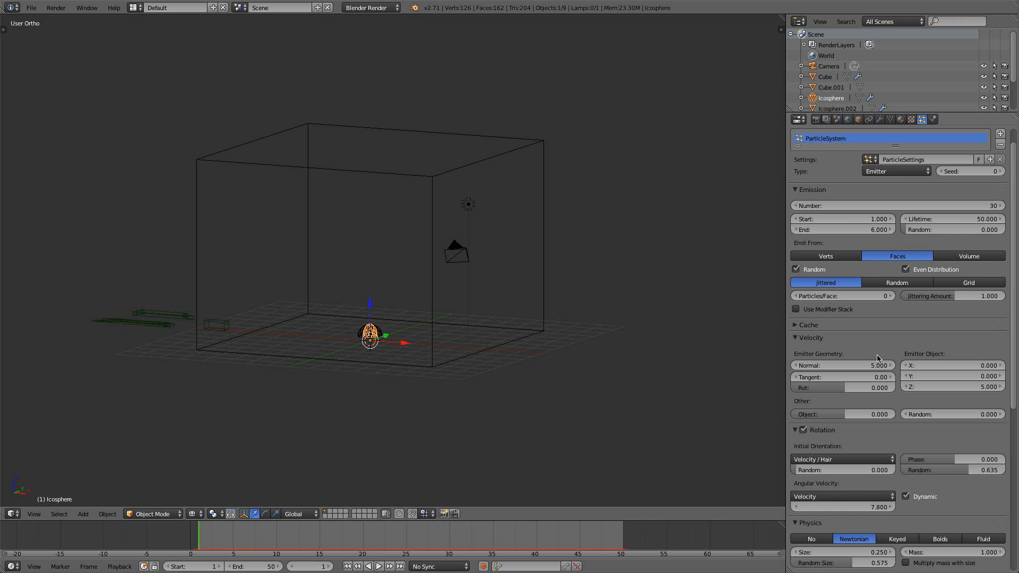
{"action": "left_click", "coordinate": [818, 326]}
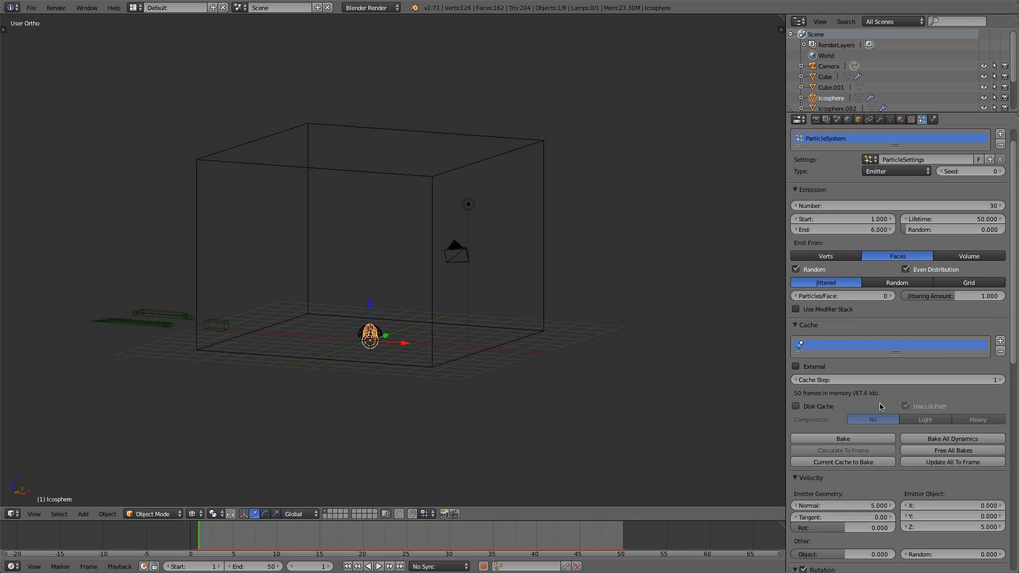
{"action": "scroll", "coordinate": [880, 407], "scroll_direction": "down", "scroll_amount": 2}
{"action": "scroll", "coordinate": [882, 407], "scroll_direction": "up", "scroll_amount": 2}
Set the end frame of the Cube domain's smoke cache to 50
{"action": "right_click", "coordinate": [432, 340]}
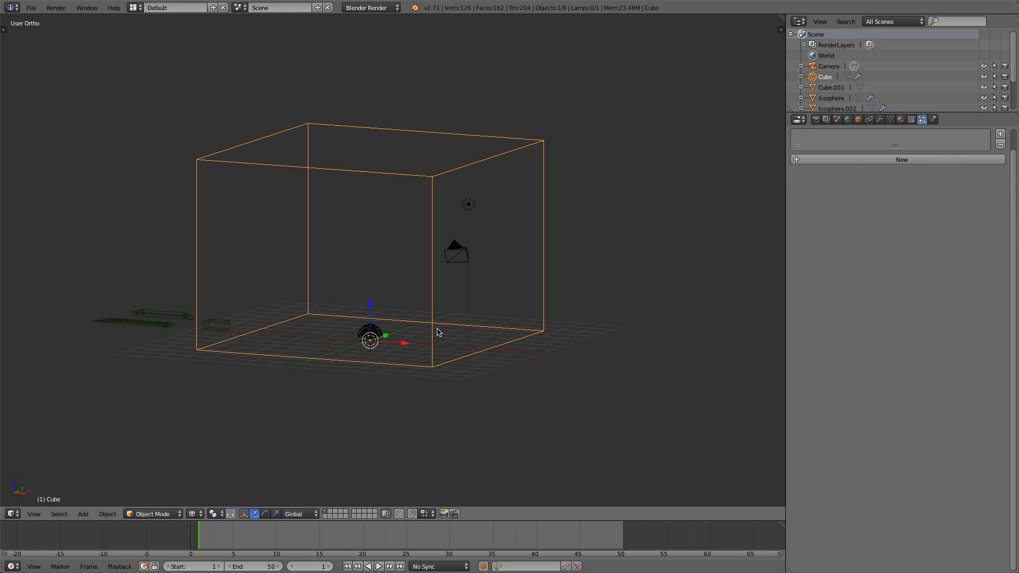
{"action": "left_click", "coordinate": [933, 119]}
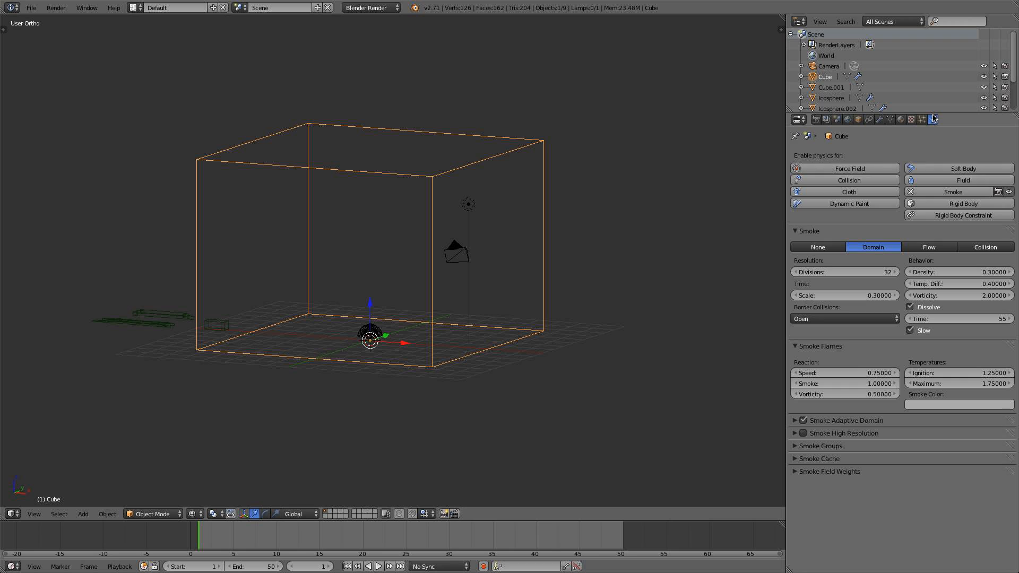
{"action": "left_click", "coordinate": [837, 460]}
{"action": "scroll", "coordinate": [824, 425], "scroll_direction": "down", "scroll_amount": 2}
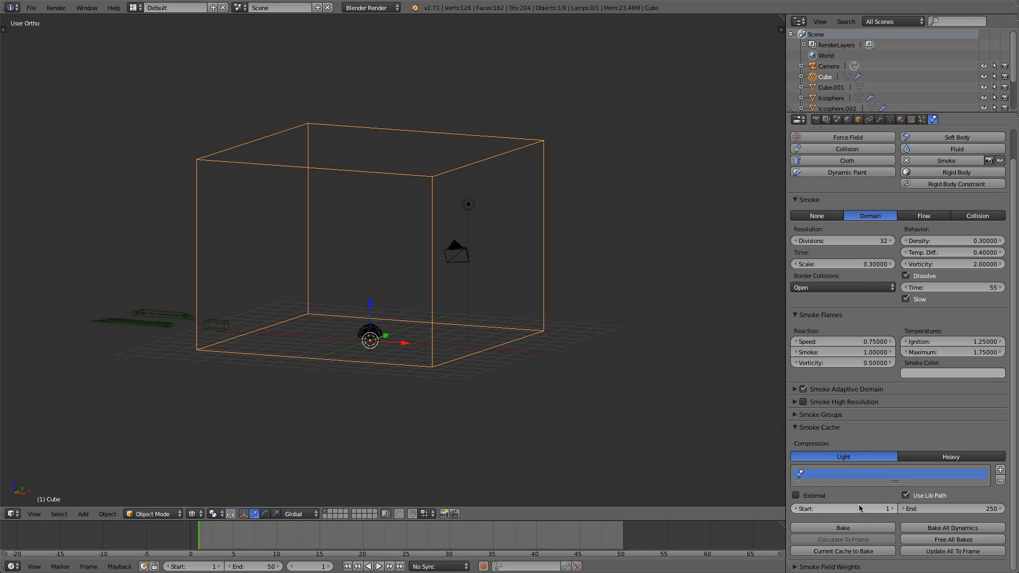
{"action": "left_click", "coordinate": [938, 508]}
{"action": "type", "text": "50"}
{"action": "key", "text": "Return"}
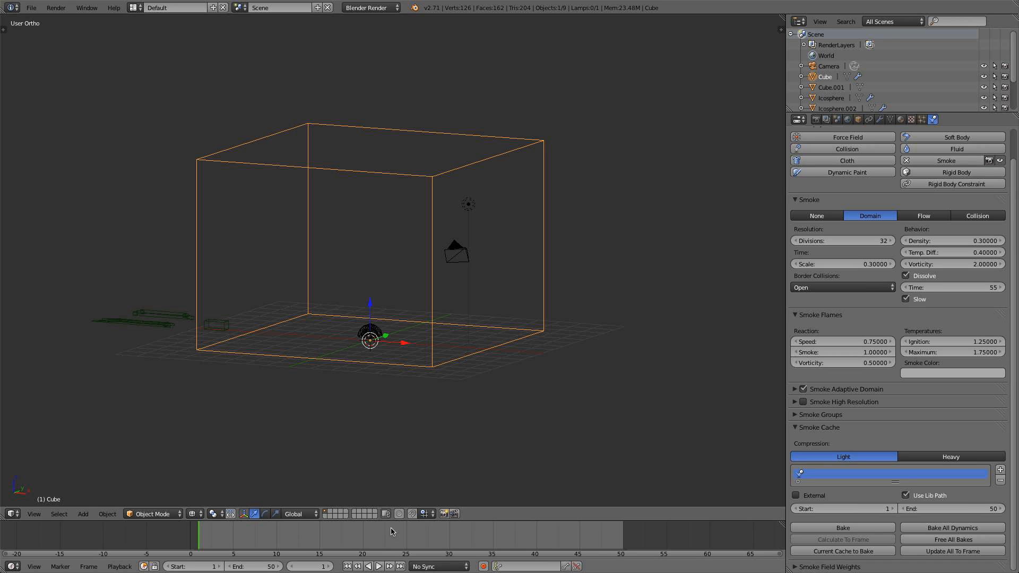
Enable Smoke High Resolution for the Cube domain and expand its settings
{"action": "scroll", "coordinate": [935, 160], "scroll_direction": "up", "scroll_amount": 2}
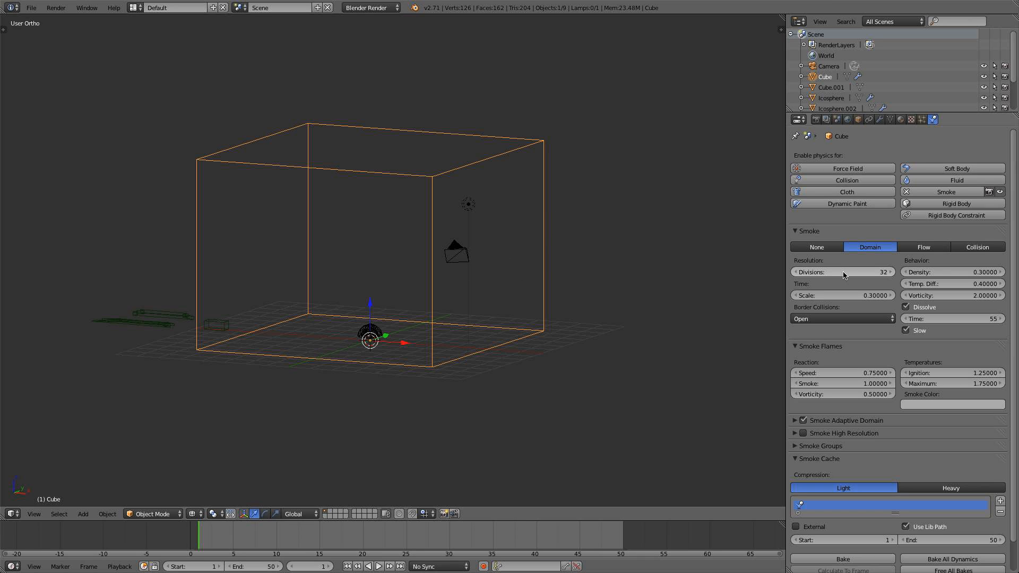
{"action": "left_click", "coordinate": [843, 272]}
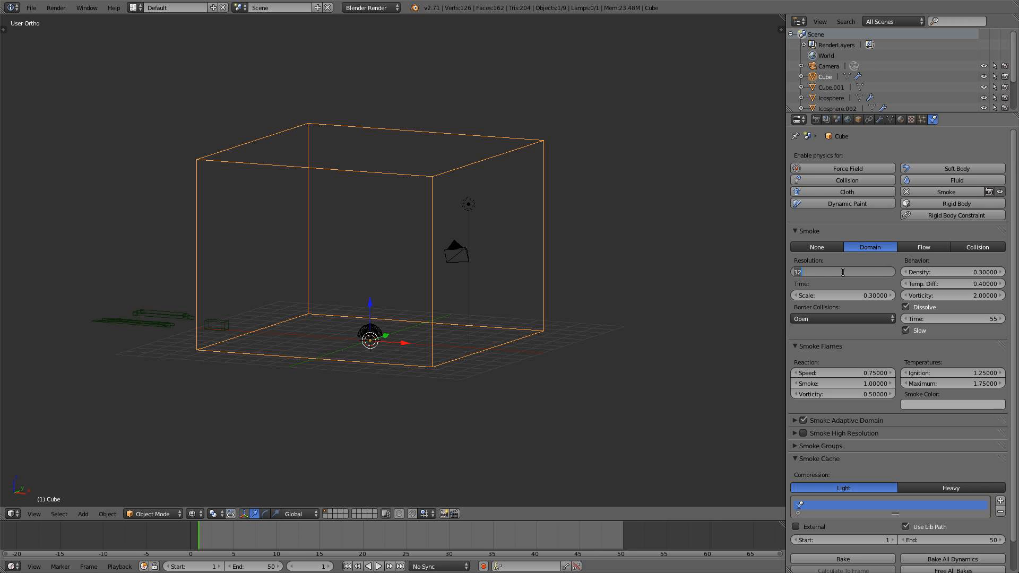
{"action": "key", "text": "Return"}
{"action": "scroll", "coordinate": [850, 276], "scroll_direction": "down", "scroll_amount": 2}
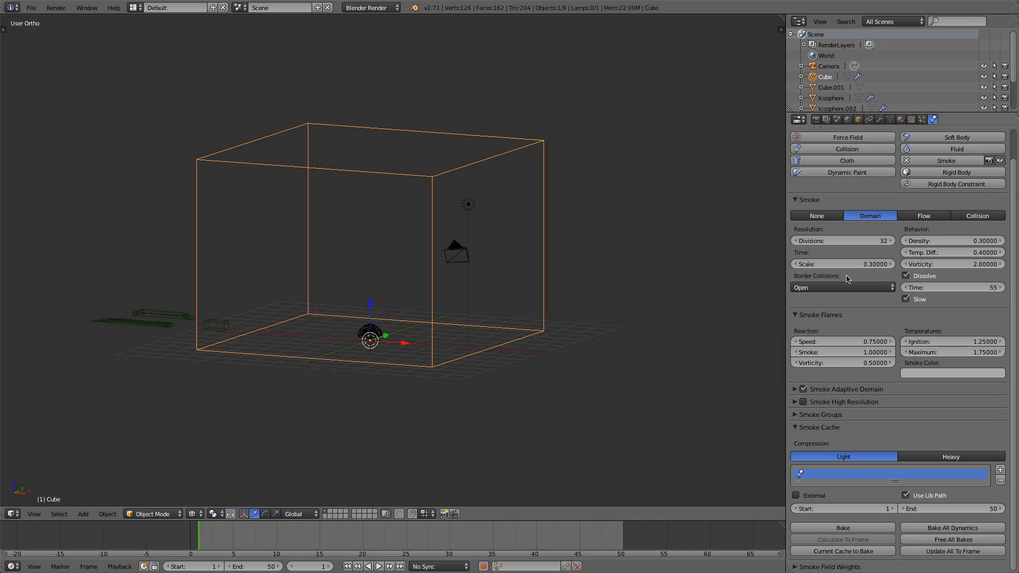
{"action": "left_click", "coordinate": [811, 405]}
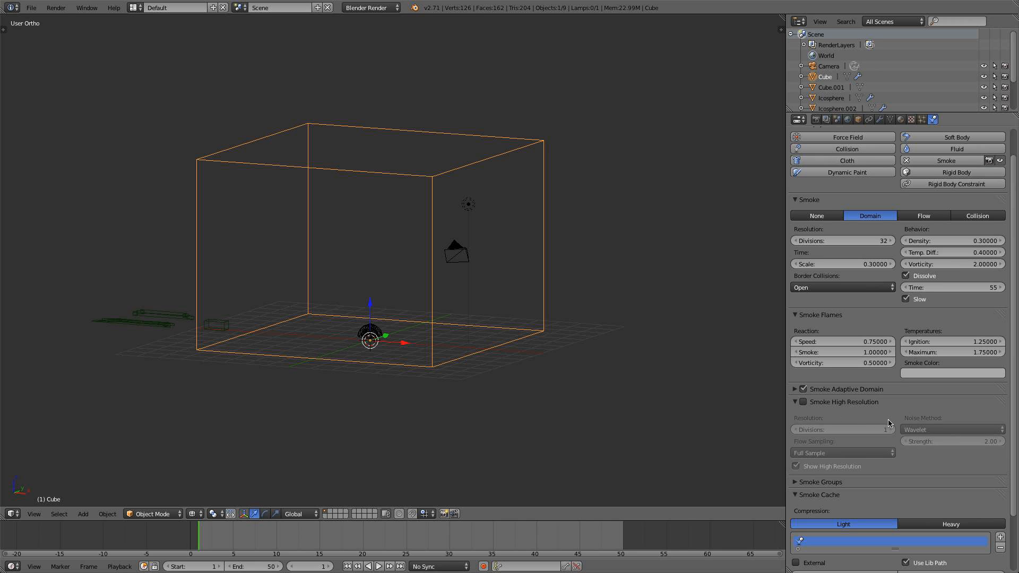
{"action": "scroll", "coordinate": [872, 419], "scroll_direction": "up", "scroll_amount": 2}
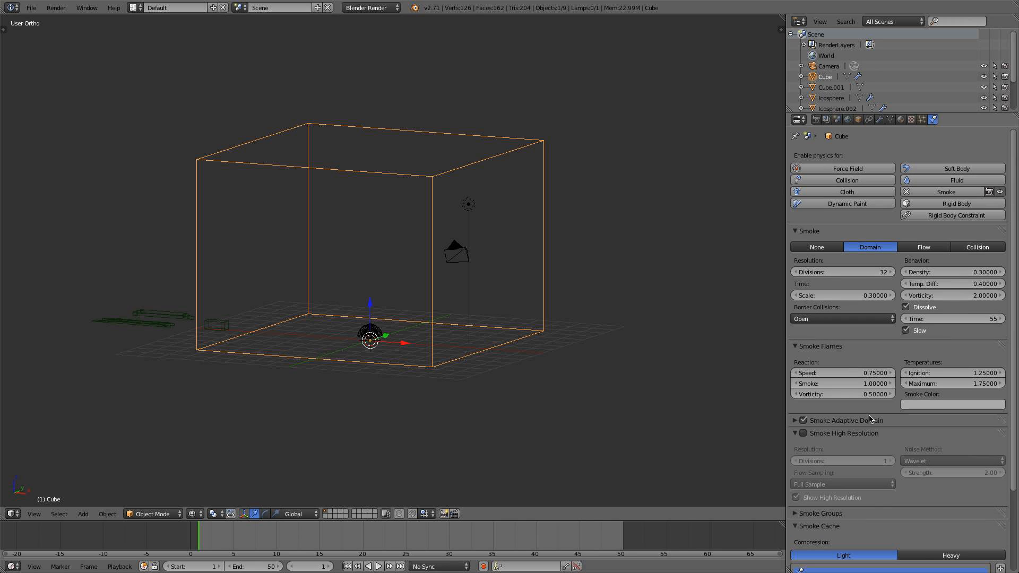
{"action": "left_click", "coordinate": [815, 434]}
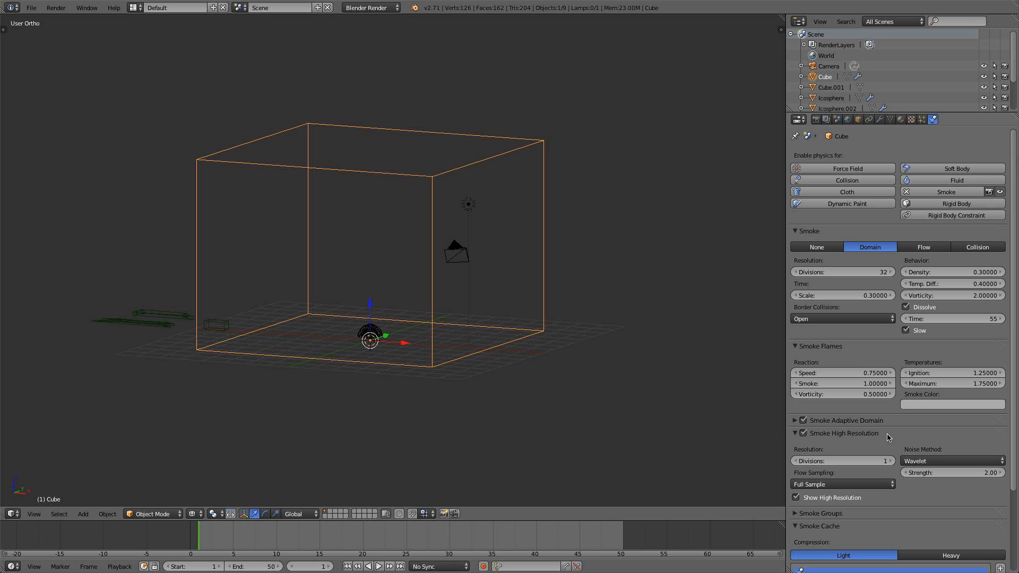
{"action": "scroll", "coordinate": [901, 431], "scroll_direction": "down", "scroll_amount": 3}
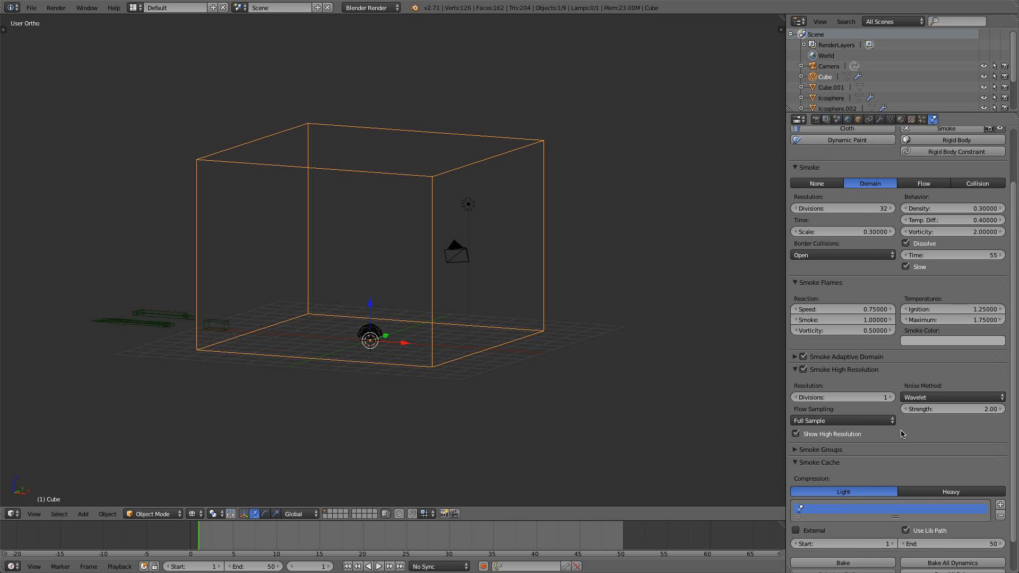
{"action": "scroll", "coordinate": [951, 409], "scroll_direction": "up", "scroll_amount": 3}
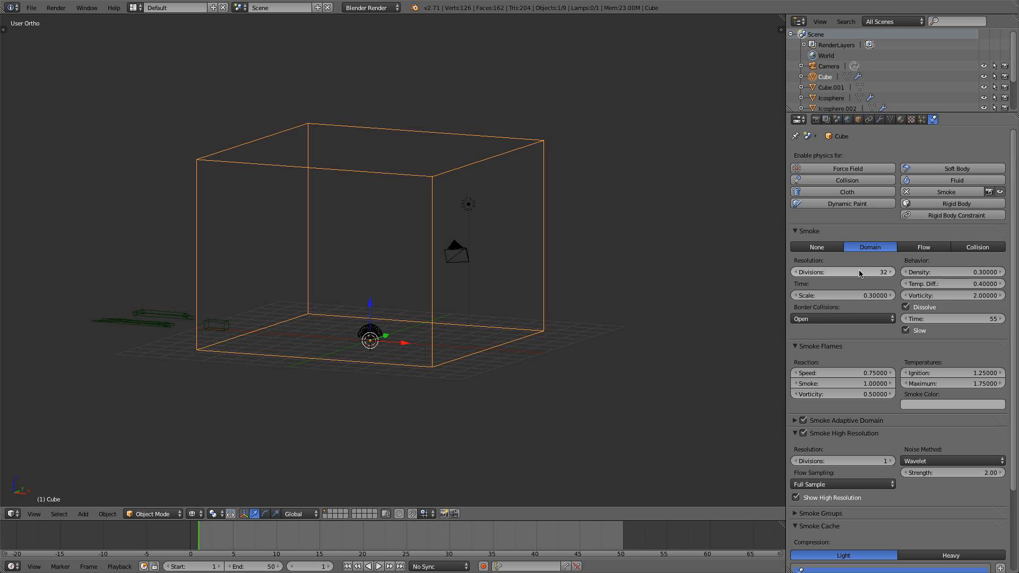
Set the smoke domain's resolution divisions to 90 and its high-resolution divisions to 3
{"action": "left_click", "coordinate": [860, 273]}
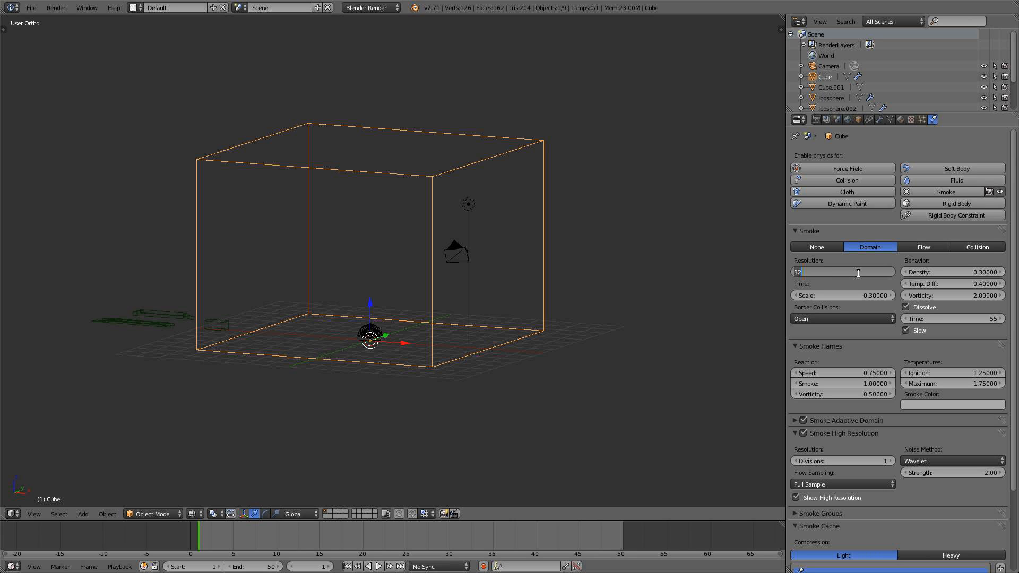
{"action": "type", "text": "90"}
{"action": "key", "text": "Return"}
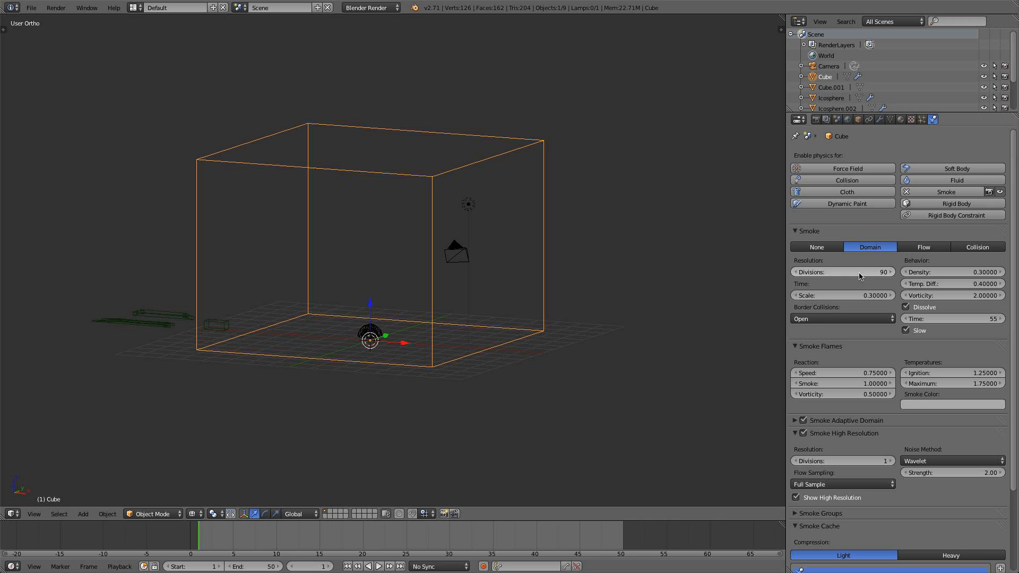
{"action": "left_click", "coordinate": [891, 460]}
{"action": "left_click", "coordinate": [891, 461]}
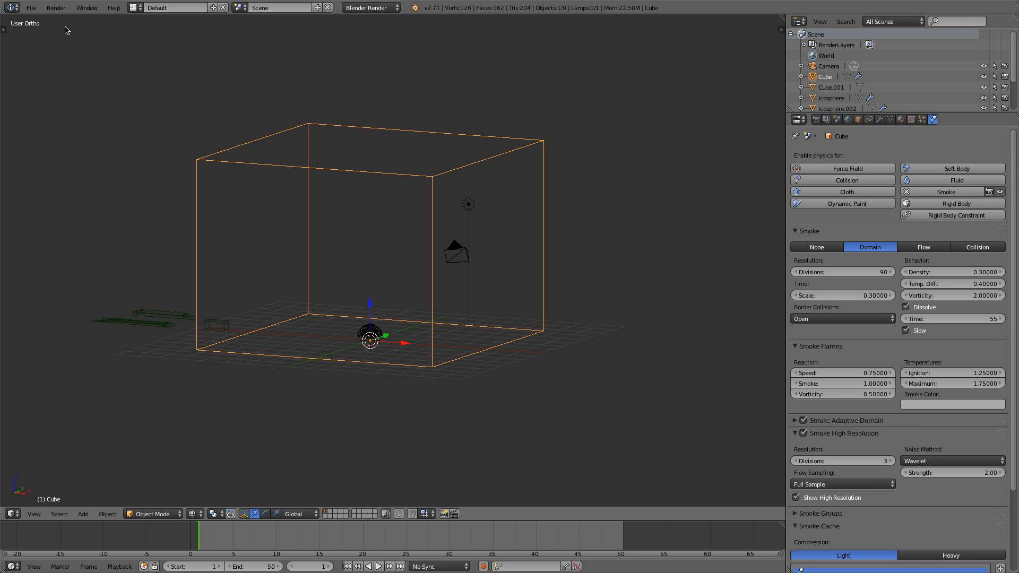
Save the Blender file and restore the front view of the domain
{"action": "left_click", "coordinate": [31, 7]}
{"action": "left_click", "coordinate": [57, 89]}
{"action": "middle_click_drag", "start_coordinate": [684, 333], "coordinate": [537, 311]}
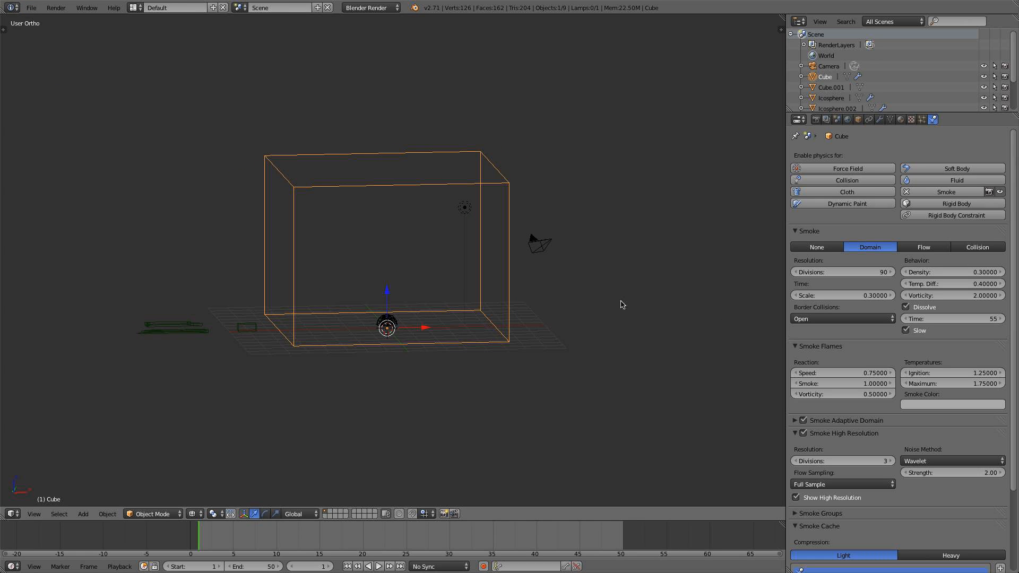
{"action": "key", "text": "KP_1"}
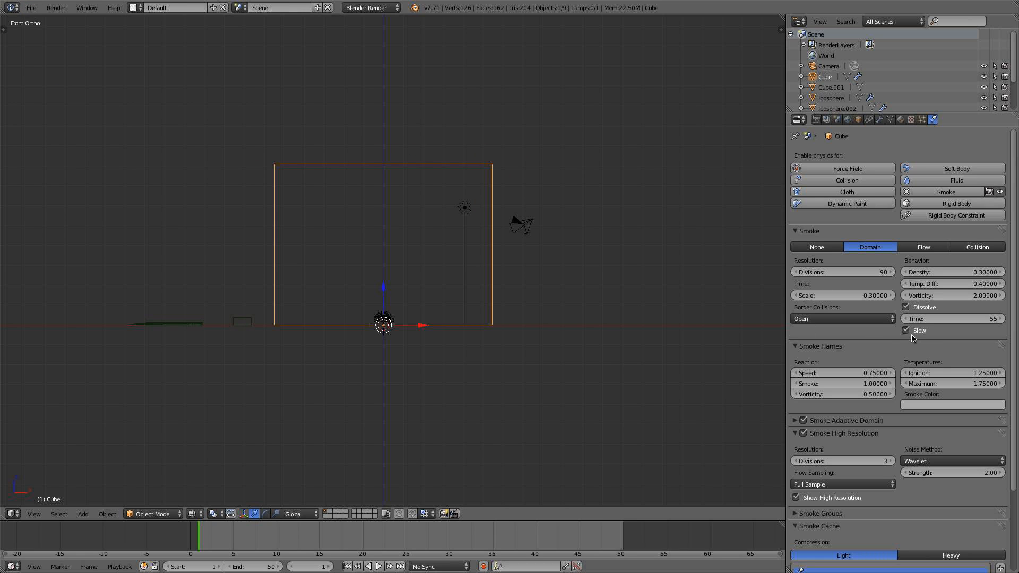
Set the smoke domain's resolution divisions to 100 and review the high-resolution and cache settings
{"action": "left_click", "coordinate": [868, 273]}
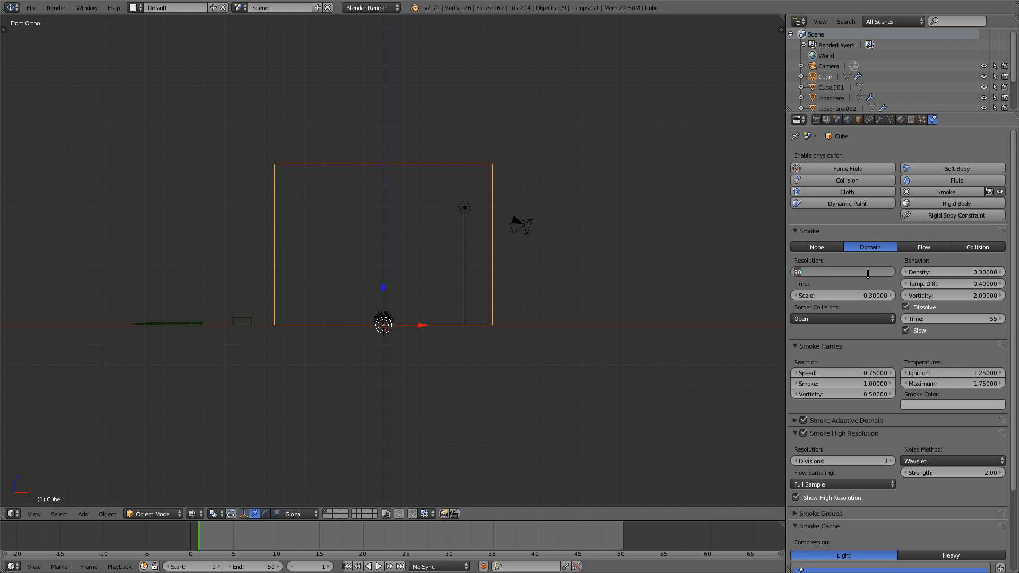
{"action": "key", "text": "Return"}
{"action": "scroll", "coordinate": [871, 394], "scroll_direction": "down", "scroll_amount": 1}
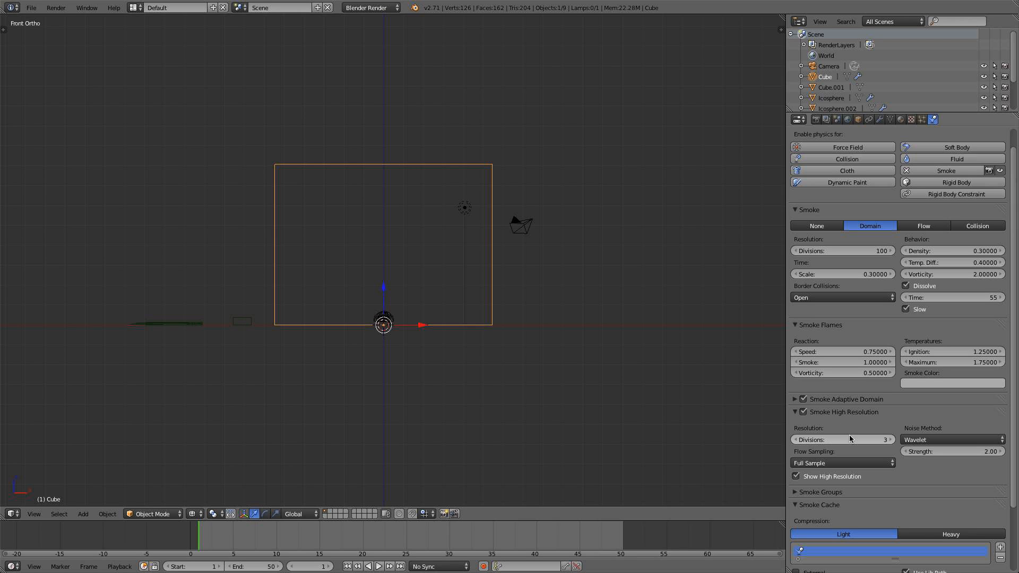
{"action": "scroll", "coordinate": [856, 445], "scroll_direction": "up", "scroll_amount": 1}
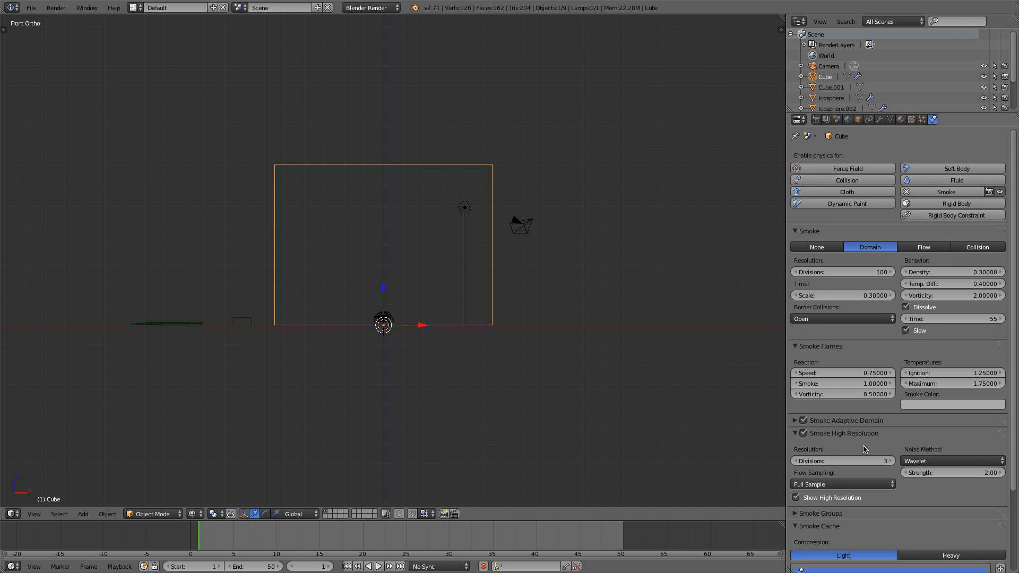
{"action": "scroll", "coordinate": [858, 275], "scroll_direction": "down", "scroll_amount": 3}
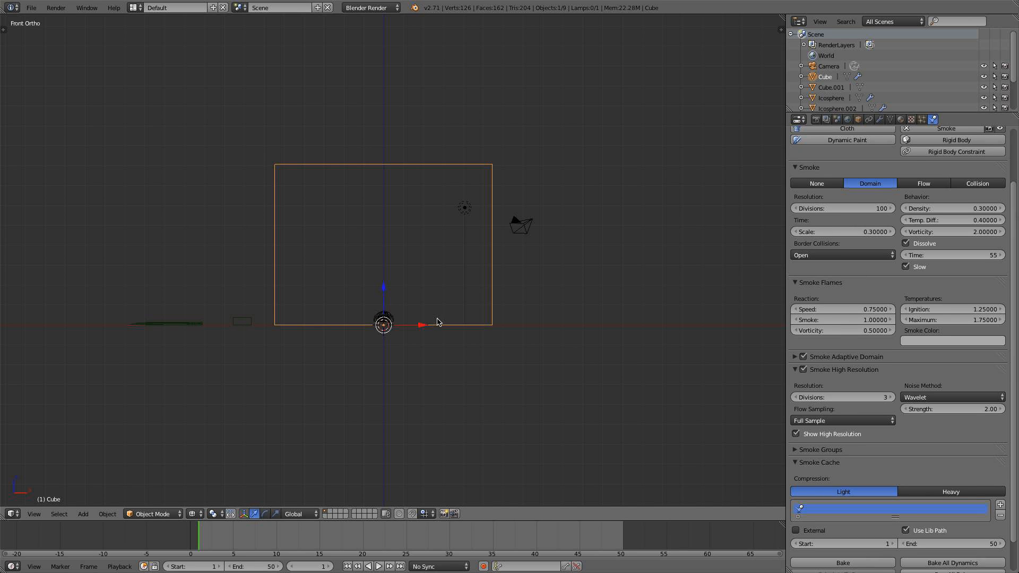
Bake the Cube domain's smoke cache for frames 1 to 50
{"action": "middle_click_drag", "start_coordinate": [437, 322], "coordinate": [427, 344]}
{"action": "key", "text": "KP_1"}
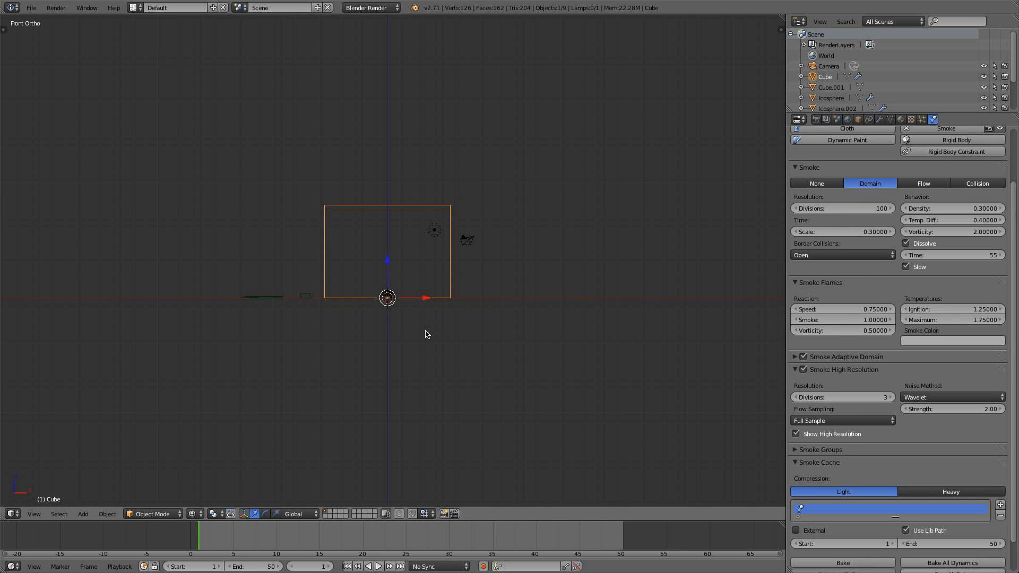
{"action": "scroll", "coordinate": [905, 440], "scroll_direction": "down", "scroll_amount": 2}
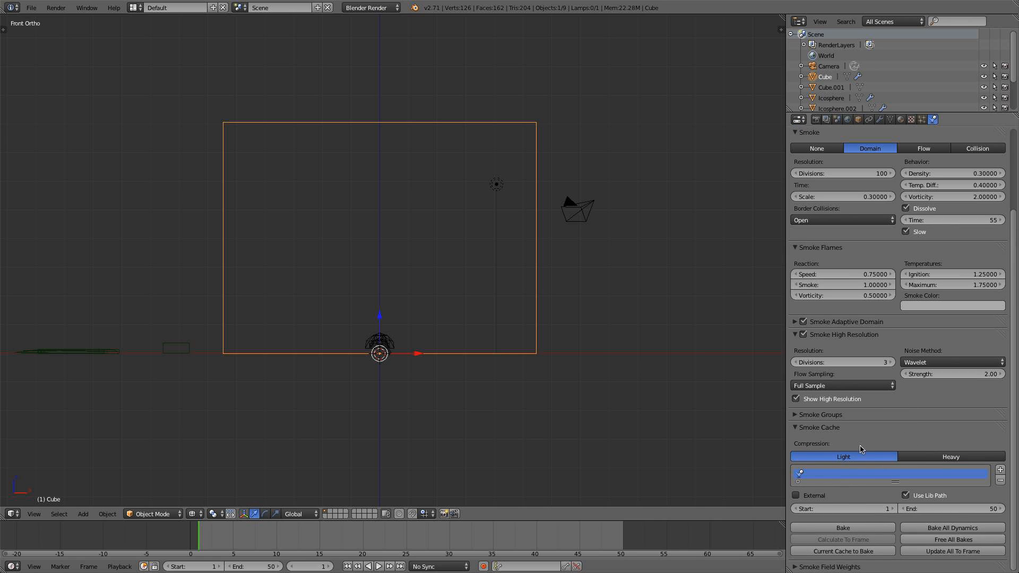
{"action": "left_click", "coordinate": [850, 527]}
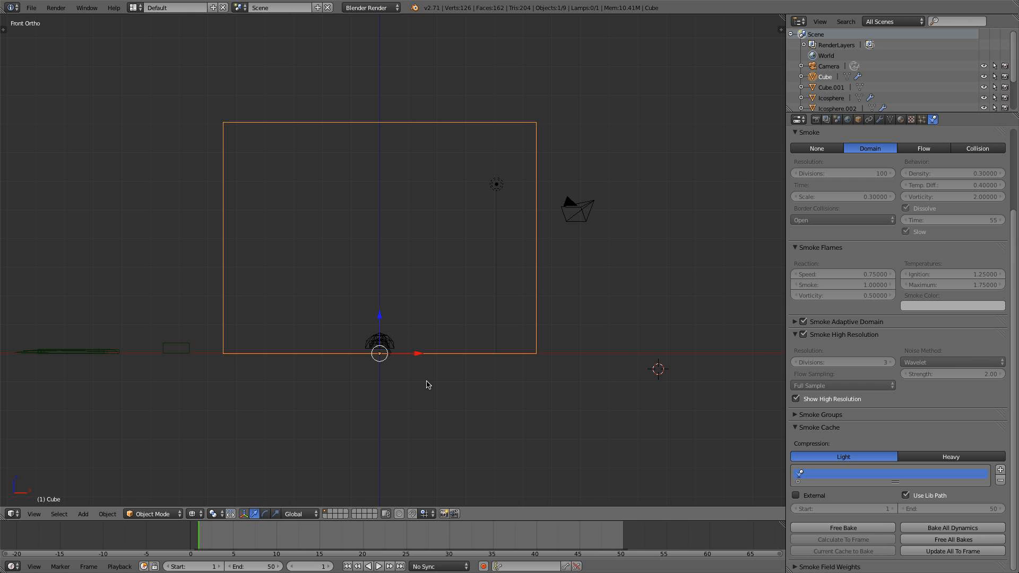
Examine the baked explosion's shape and flames at frames 25, 20 and 15, with a closer front view at frame 20
{"action": "left_click", "coordinate": [407, 532]}
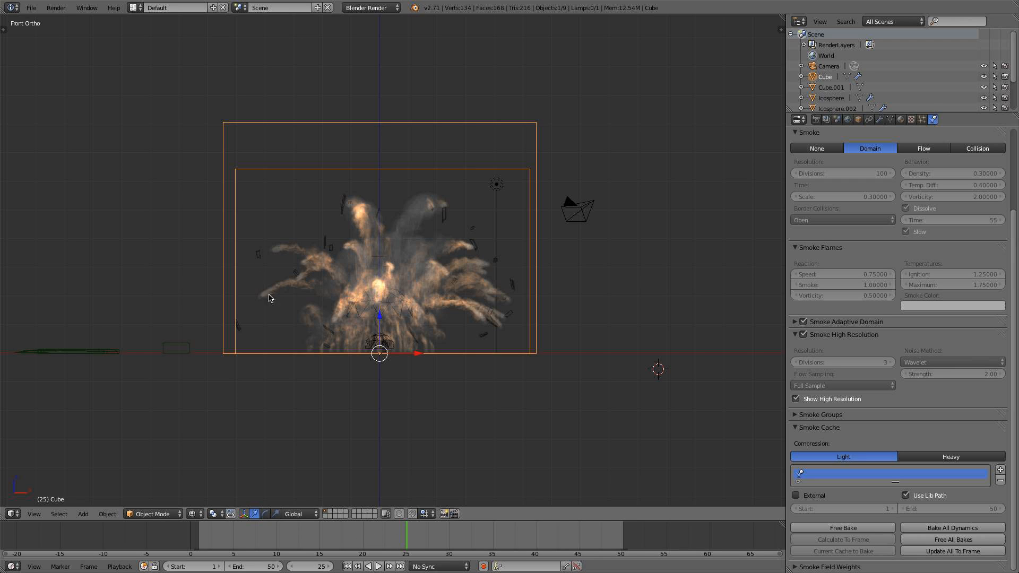
{"action": "left_click", "coordinate": [364, 532]}
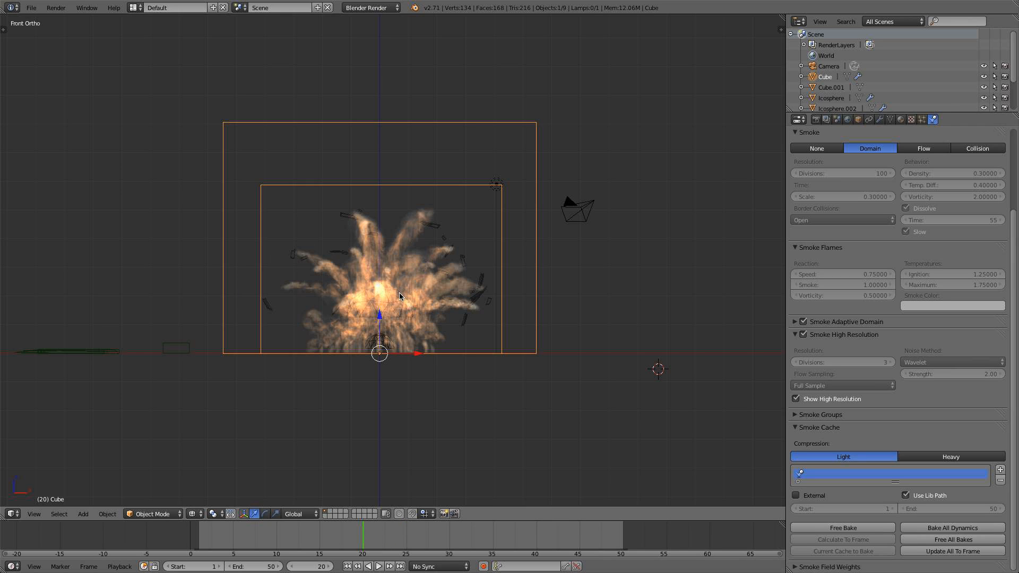
{"action": "left_click", "coordinate": [319, 532]}
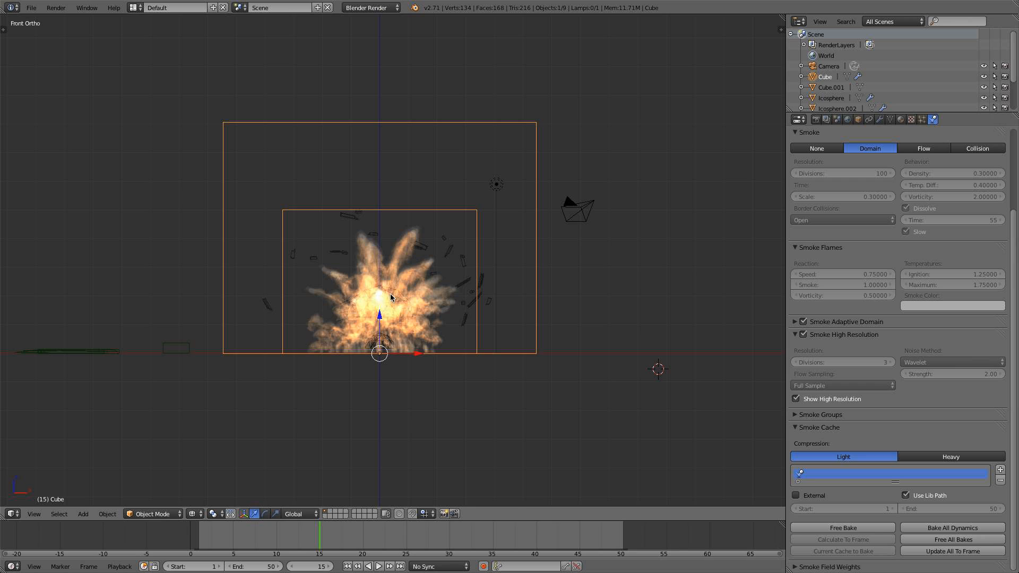
{"action": "left_click", "coordinate": [364, 532]}
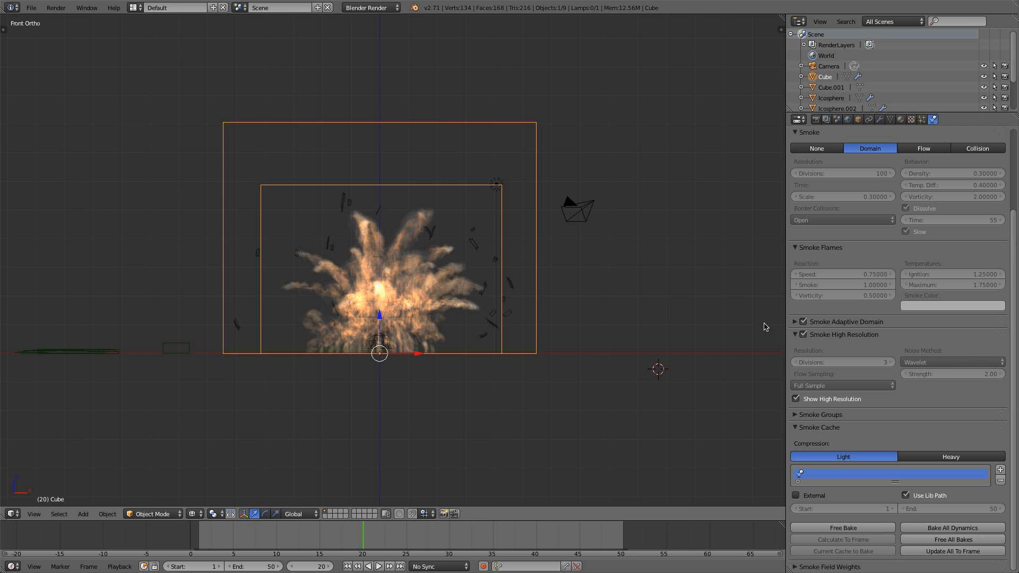
{"action": "scroll", "coordinate": [891, 280], "scroll_direction": "up", "scroll_amount": 1}
{"action": "scroll", "coordinate": [891, 279], "scroll_direction": "up", "scroll_amount": 4}
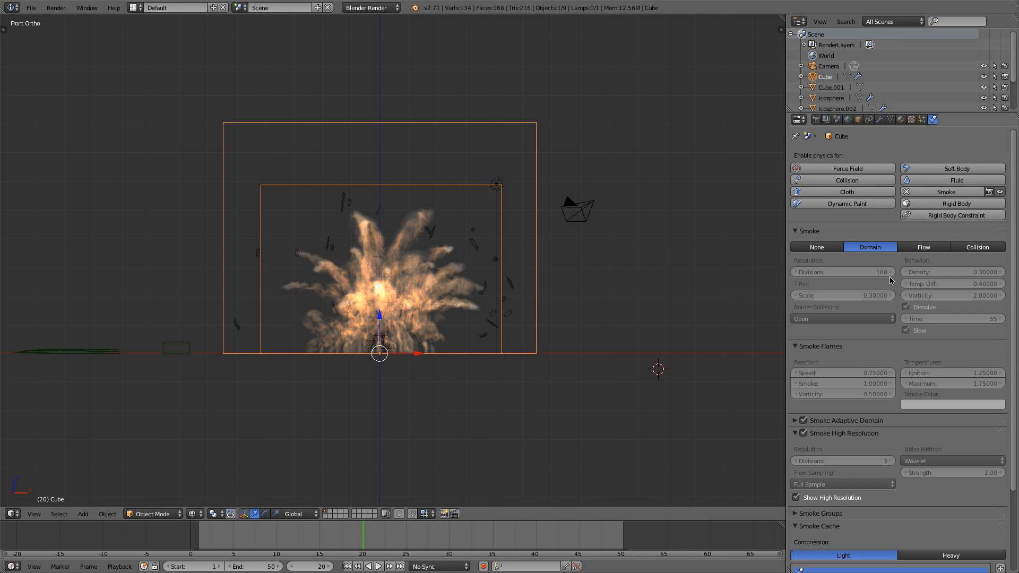
{"action": "scroll", "coordinate": [571, 339], "scroll_direction": "down", "scroll_amount": 3}
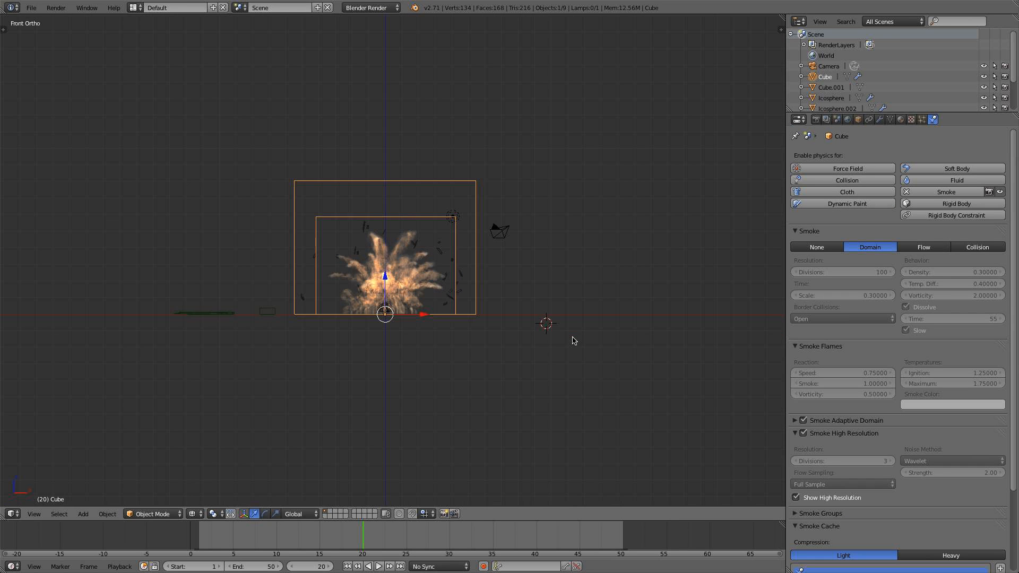
{"action": "scroll", "coordinate": [573, 340], "scroll_direction": "up", "scroll_amount": 3}
{"action": "scroll", "coordinate": [574, 341], "scroll_direction": "up", "scroll_amount": 2}
{"action": "middle_click_drag", "start_coordinate": [574, 341], "coordinate": [596, 346]}
{"action": "key", "text": "KP_1"}
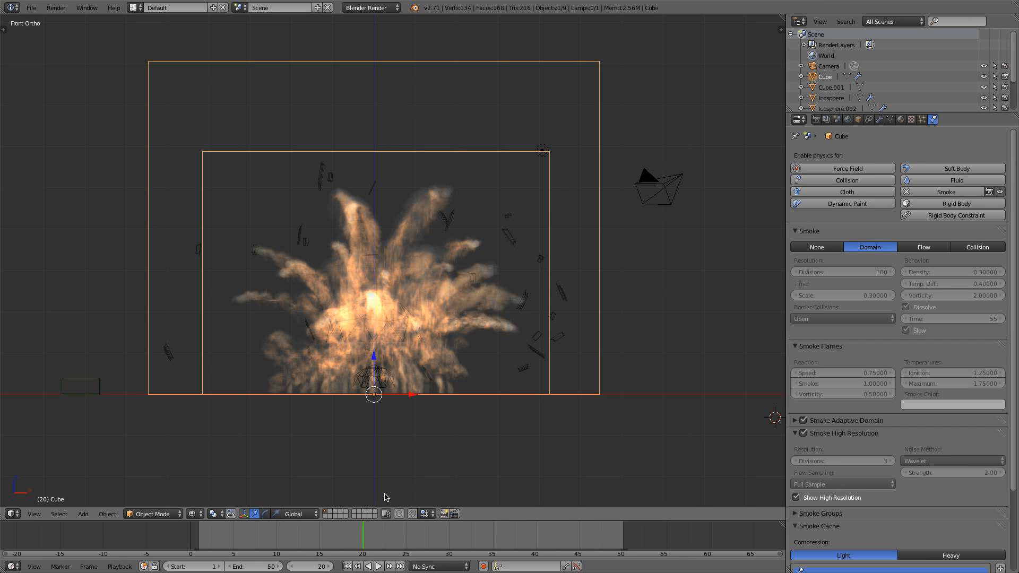
{"action": "scroll", "coordinate": [954, 392], "scroll_direction": "down", "scroll_amount": 4}
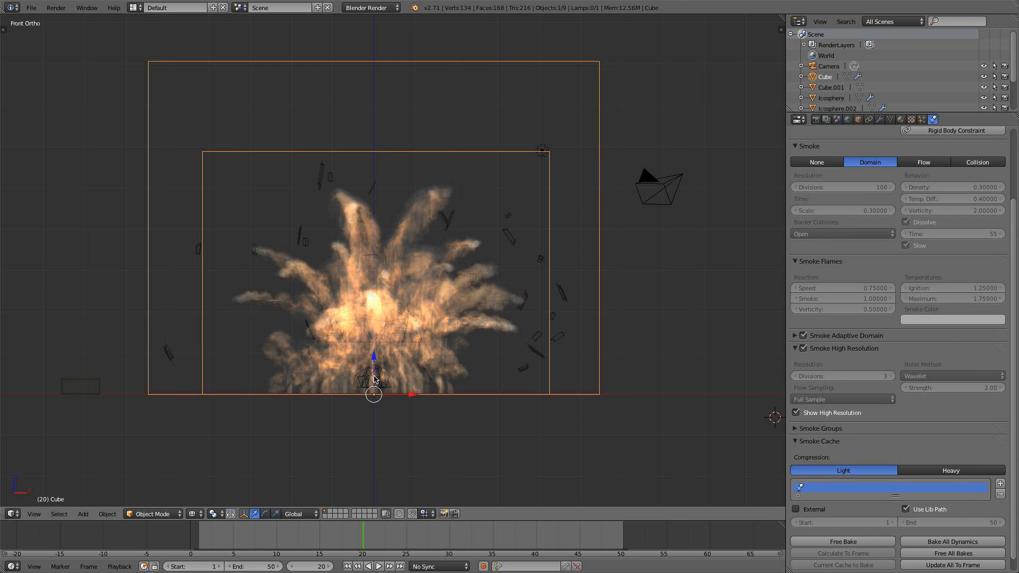
Disable Absolute Density on the mushroom object's smoke flow and set its sampling subframes to 2
{"action": "right_click", "coordinate": [403, 320]}
{"action": "right_click", "coordinate": [403, 320]}
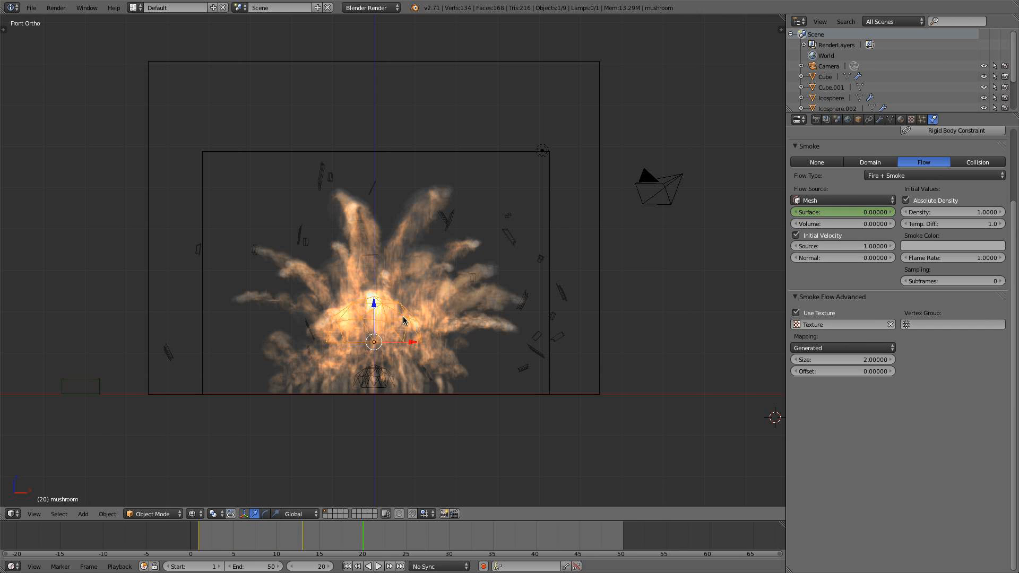
{"action": "left_click", "coordinate": [942, 201]}
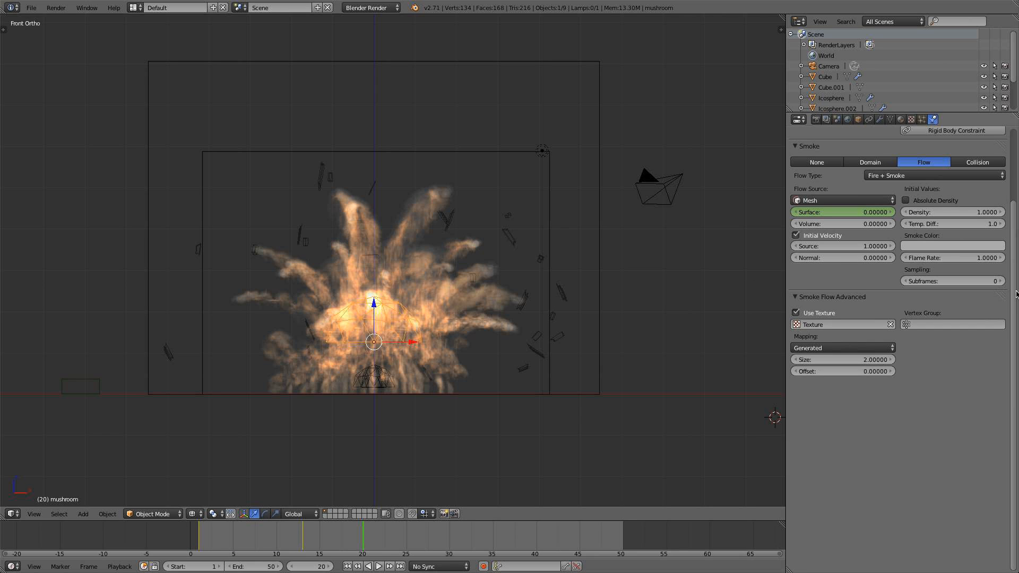
{"action": "left_click", "coordinate": [1003, 282]}
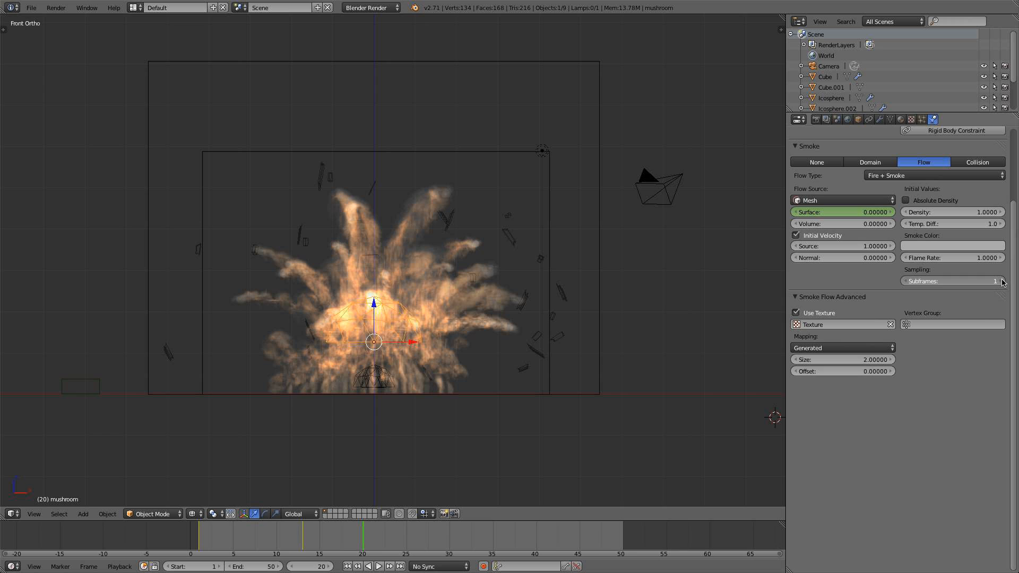
{"action": "left_click", "coordinate": [1003, 282]}
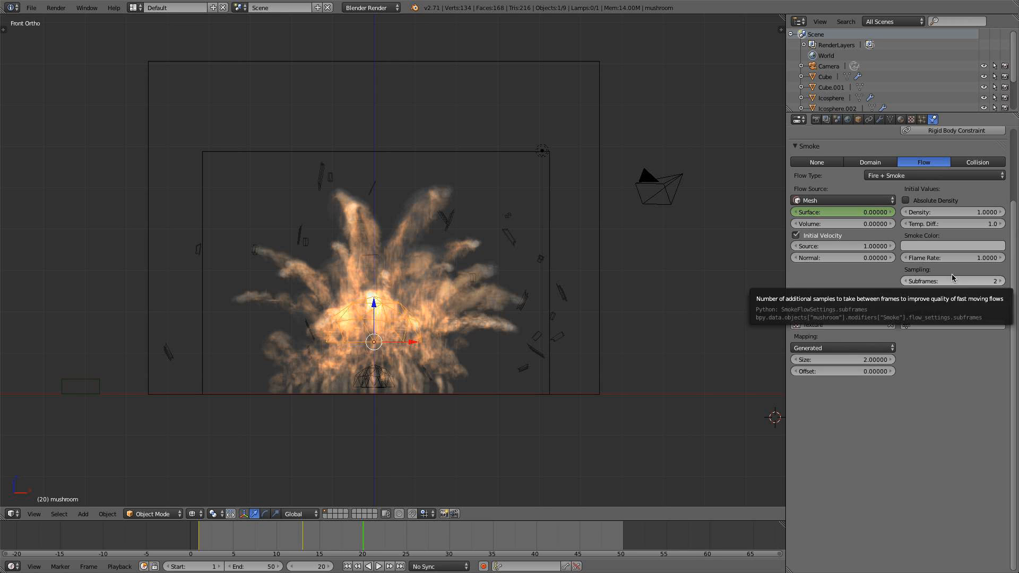
Disable Absolute Density on the Icosphere.002 emitter's smoke flow and set its sampling subframes to 2
{"action": "right_click", "coordinate": [388, 380]}
{"action": "right_click", "coordinate": [387, 381]}
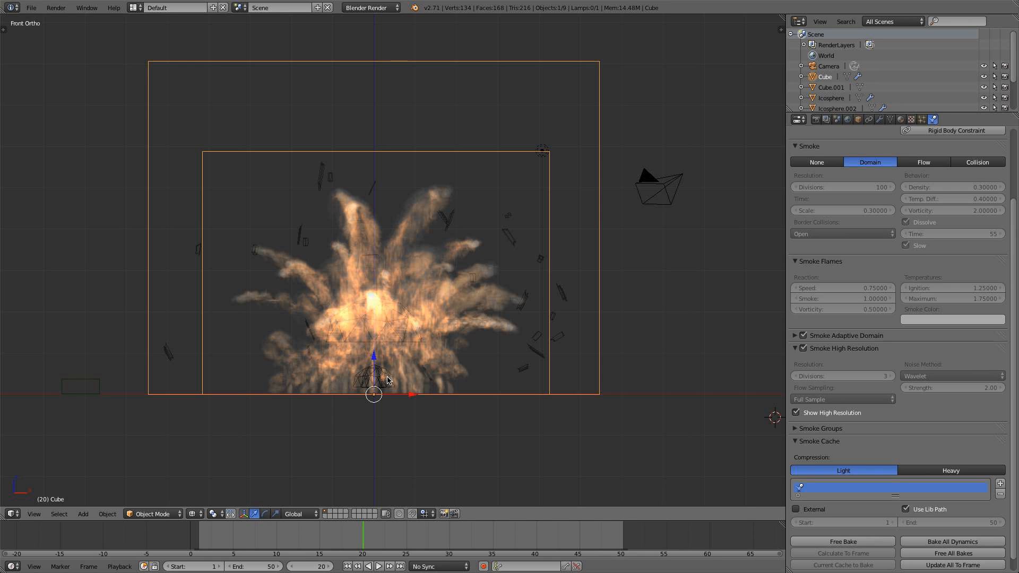
{"action": "right_click", "coordinate": [387, 380]}
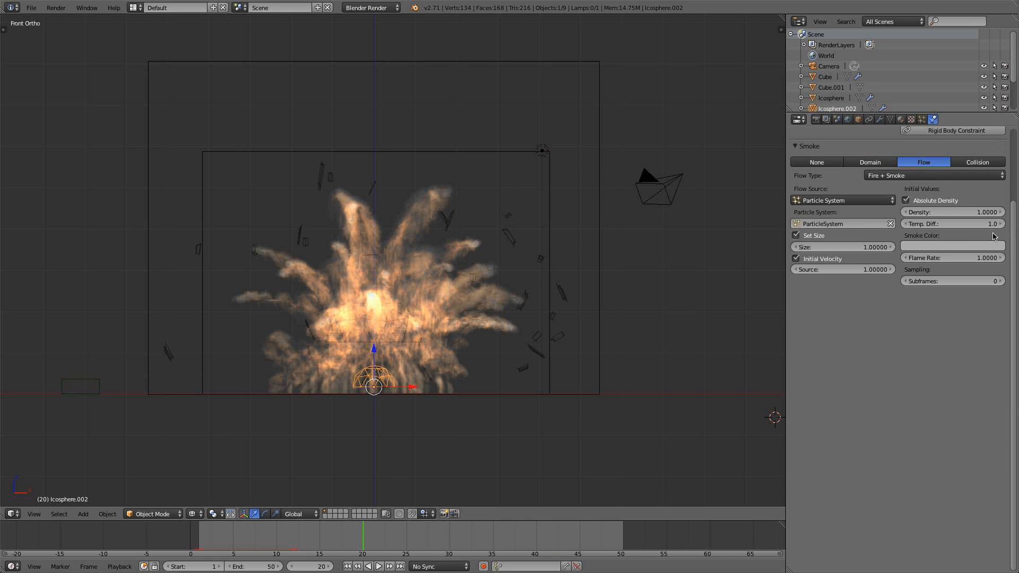
{"action": "left_click", "coordinate": [928, 200]}
{"action": "left_click", "coordinate": [1001, 281]}
{"action": "left_click", "coordinate": [1000, 281]}
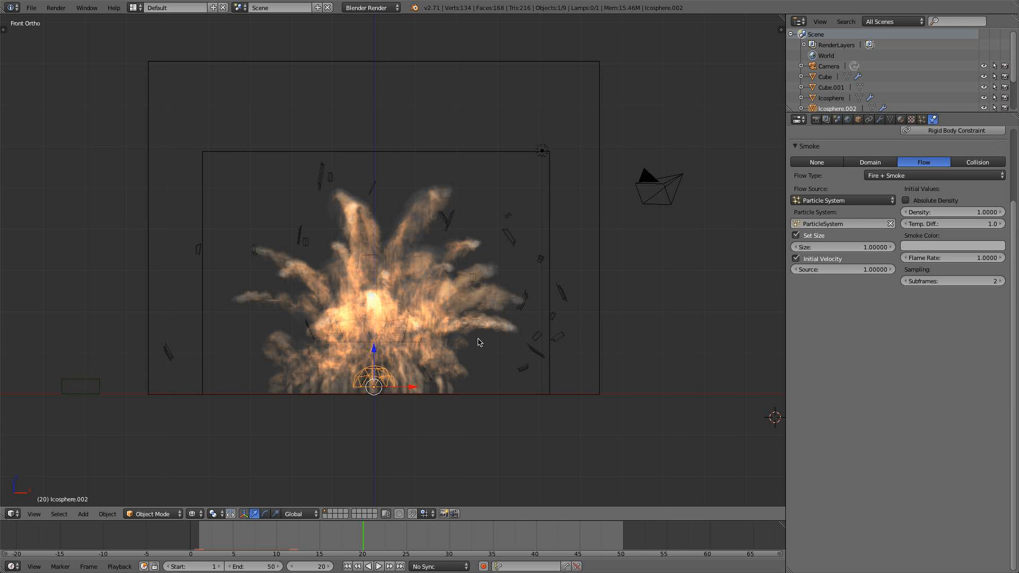
Set the particle flow size of the Icosphere.002 emitter to 2
{"action": "left_click", "coordinate": [837, 247]}
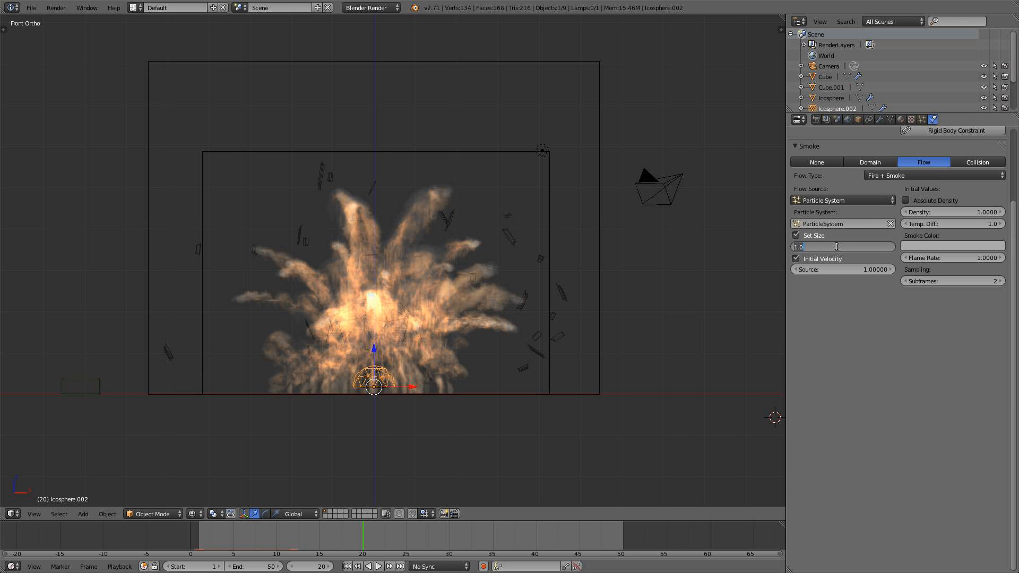
{"action": "type", "text": "2"}
{"action": "key", "text": "Return"}
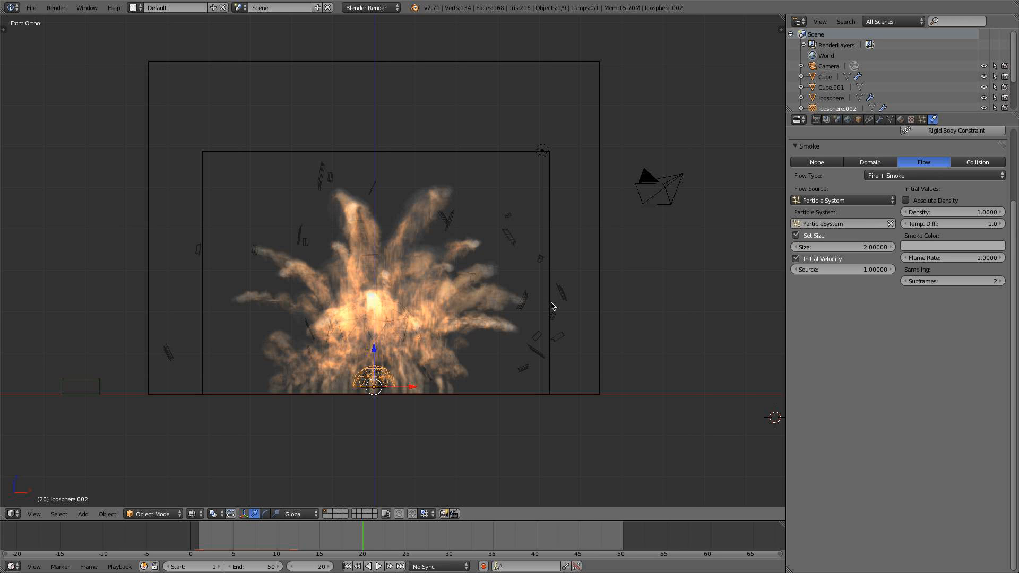
Return to frame 1 and free the Cube smoke domain's bake
{"action": "left_click", "coordinate": [347, 566]}
{"action": "right_click", "coordinate": [599, 346]}
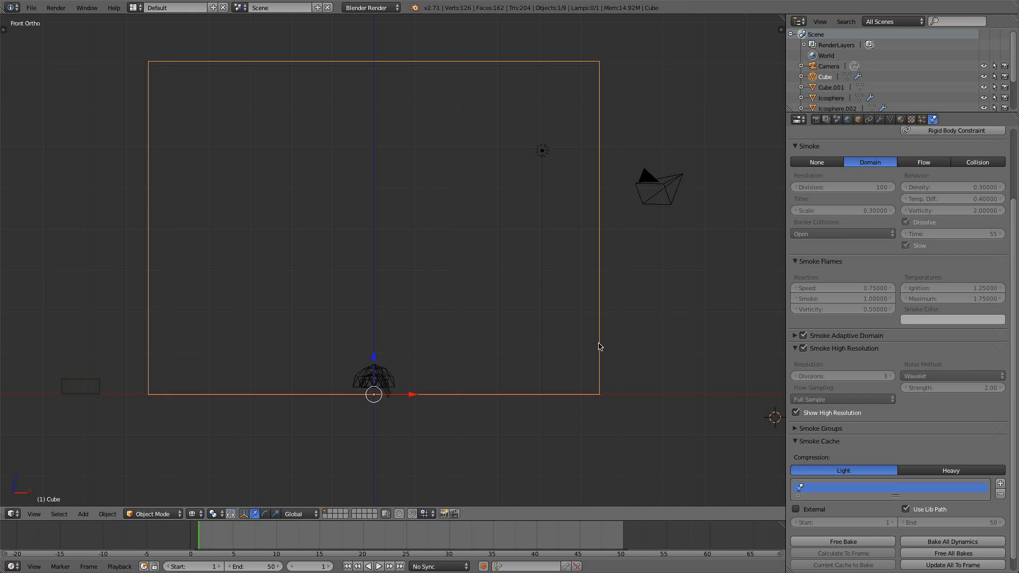
{"action": "left_click", "coordinate": [922, 120]}
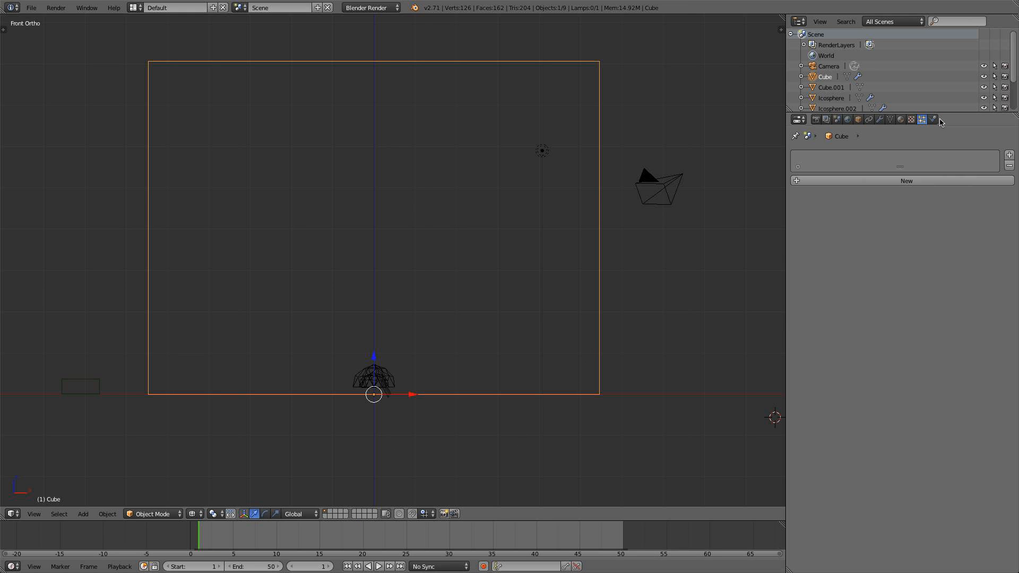
{"action": "left_click", "coordinate": [933, 119]}
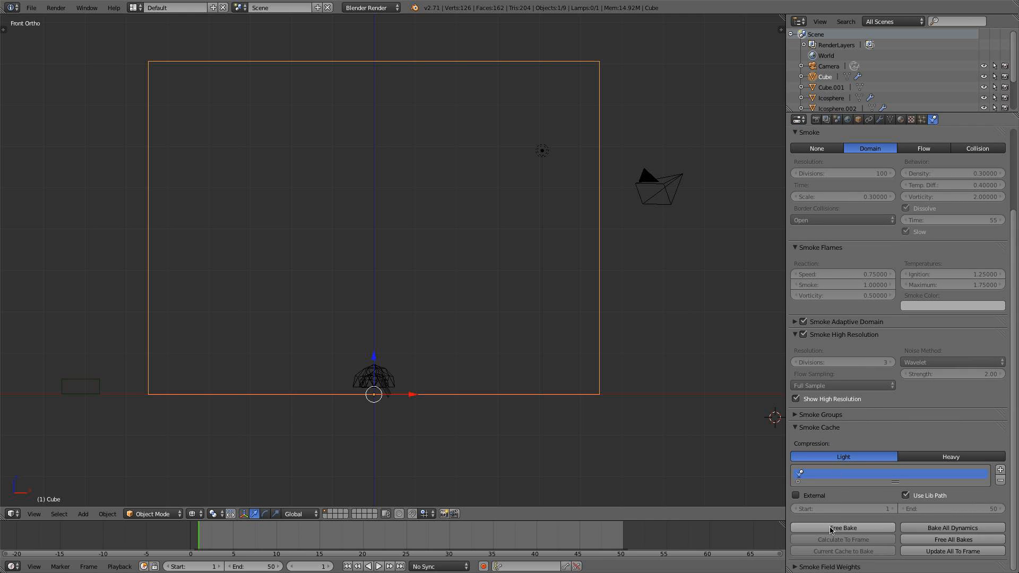
{"action": "left_click", "coordinate": [831, 529]}
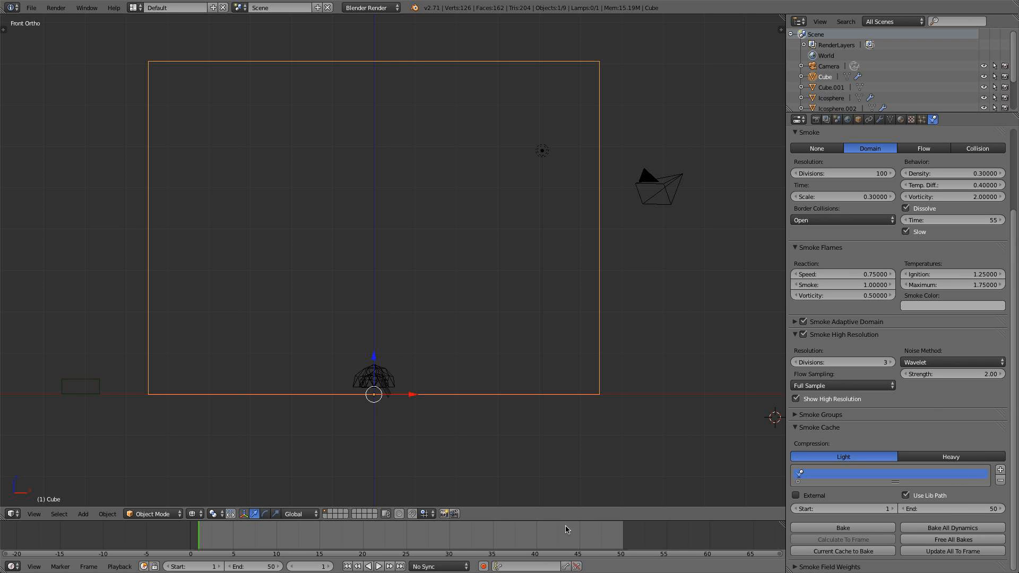
Set both the scene's end frame and the smoke cache's end frame to 35
{"action": "left_click", "coordinate": [256, 567]}
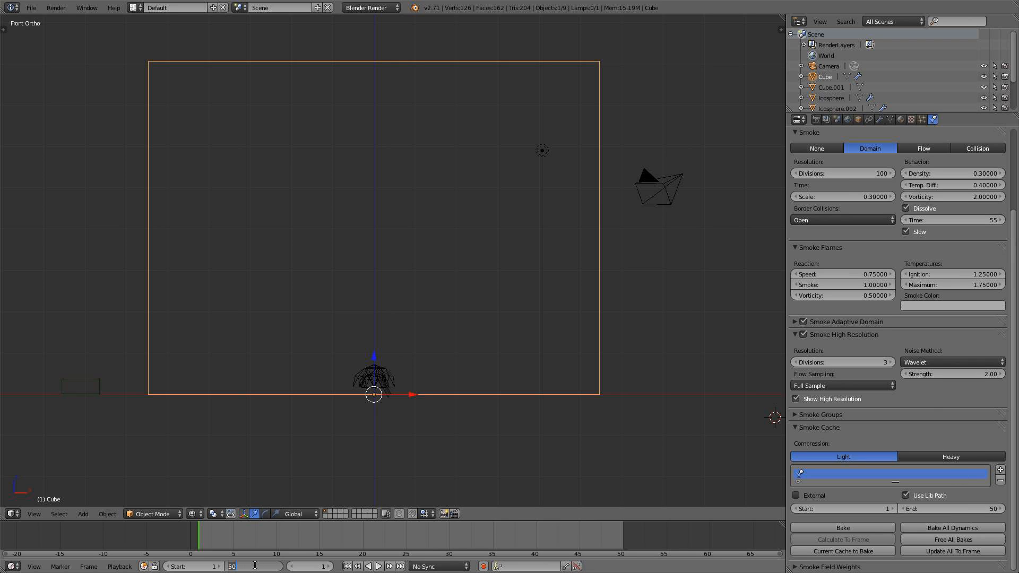
{"action": "type", "text": "35"}
{"action": "key", "text": "Return"}
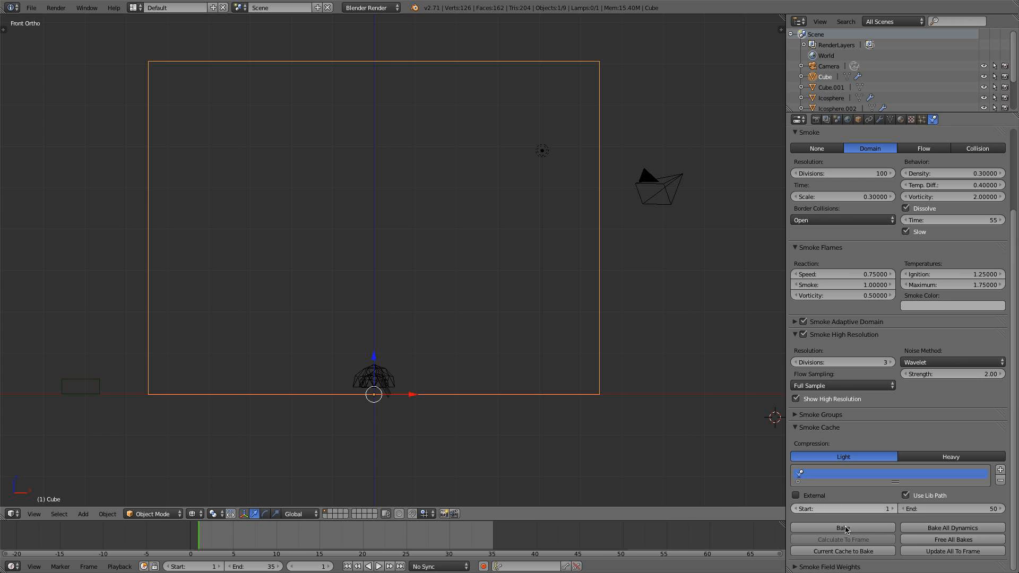
{"action": "left_click", "coordinate": [921, 509]}
{"action": "type", "text": "35"}
{"action": "key", "text": "Return"}
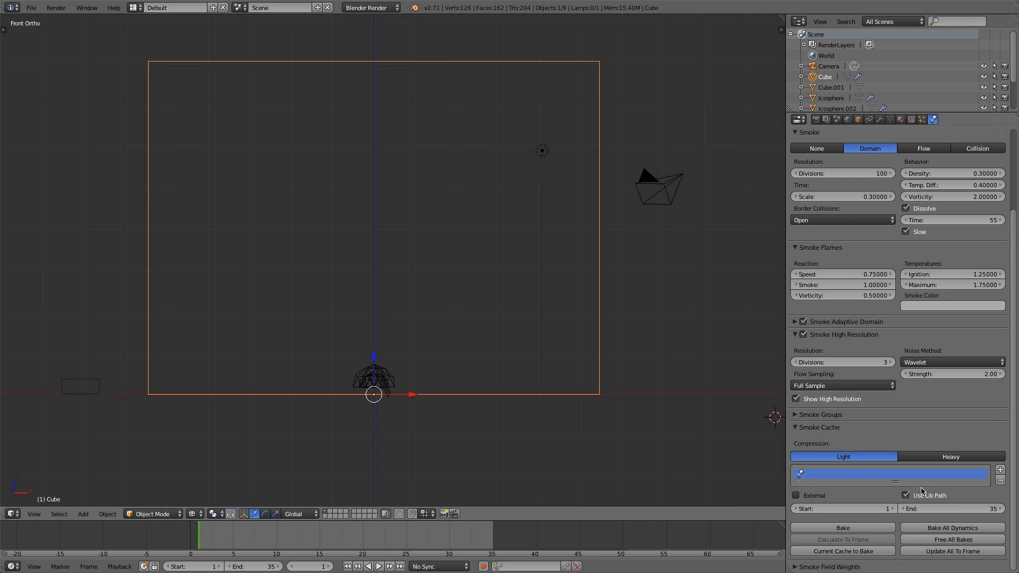
Keep the domain's resolution divisions at 100 and set its high-resolution divisions to 2
{"action": "scroll", "coordinate": [870, 231], "scroll_direction": "up", "scroll_amount": 2}
{"action": "left_click", "coordinate": [857, 215]}
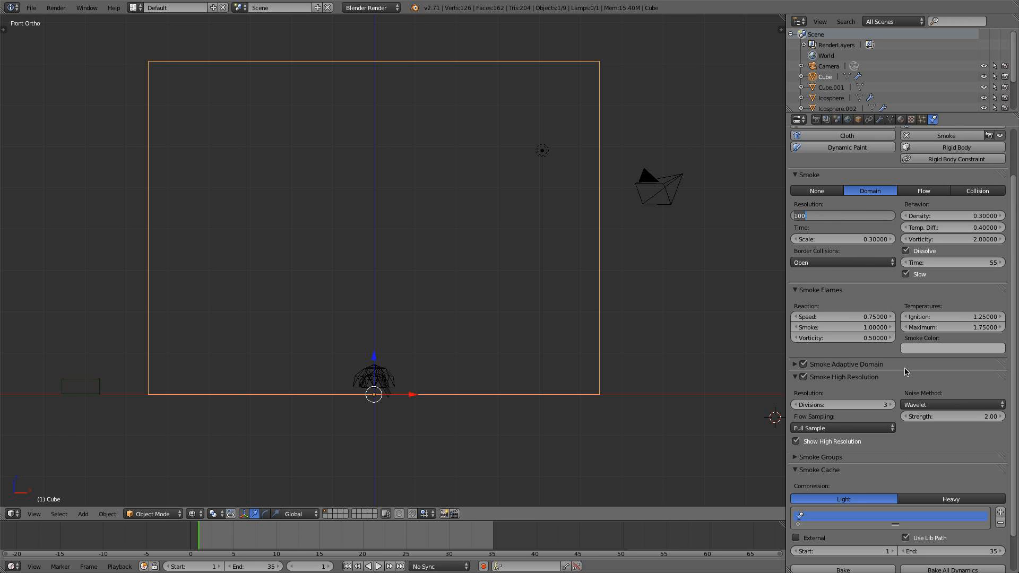
{"action": "key", "text": "Return"}
{"action": "left_click", "coordinate": [796, 406]}
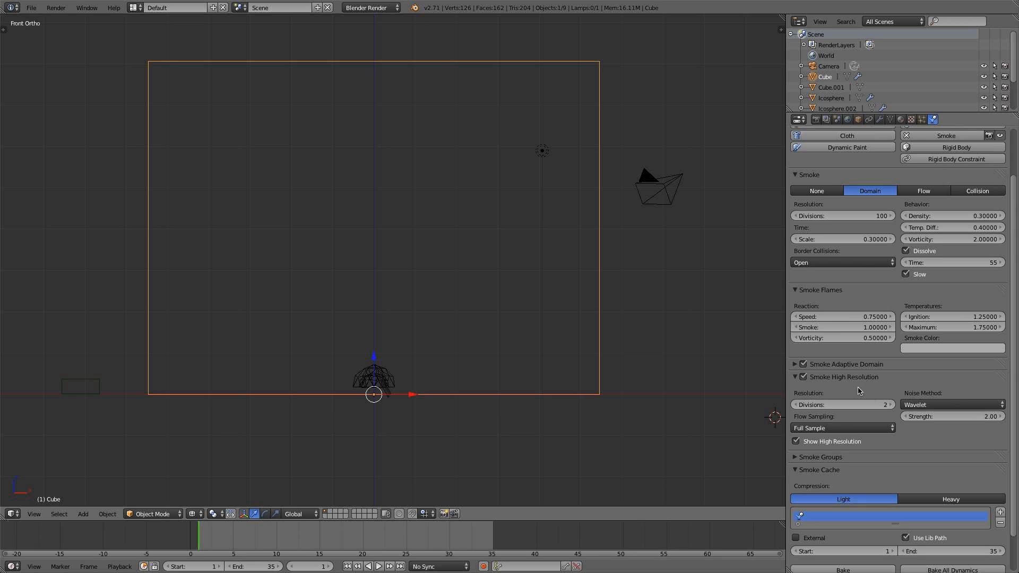
{"action": "scroll", "coordinate": [876, 382], "scroll_direction": "up", "scroll_amount": 3}
{"action": "scroll", "coordinate": [898, 374], "scroll_direction": "down", "scroll_amount": 1}
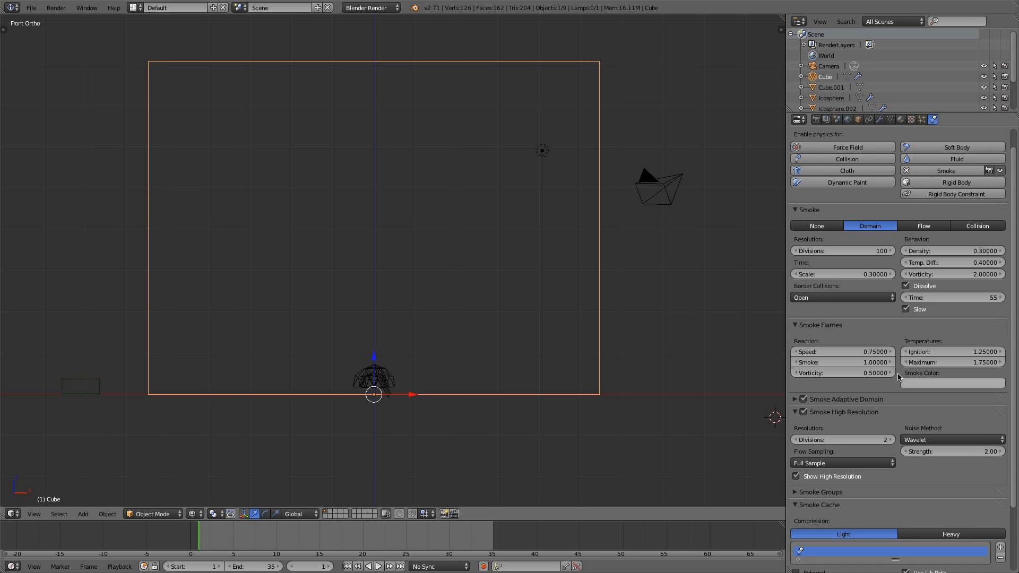
Compare the smoke flow settings of the Icosphere.002 and Icosphere emitters
{"action": "right_click", "coordinate": [393, 381]}
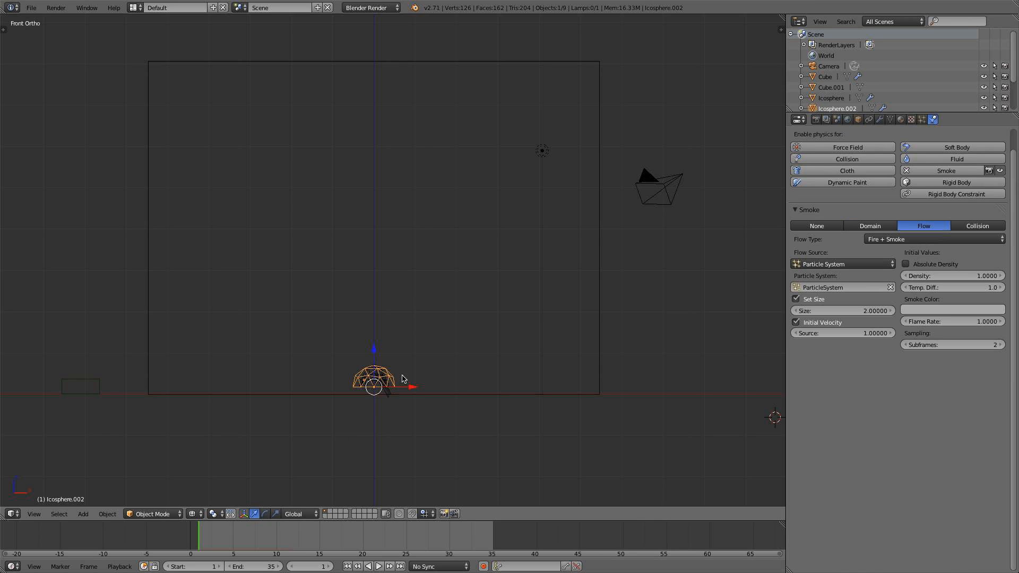
{"action": "right_click", "coordinate": [371, 380]}
{"action": "right_click", "coordinate": [387, 374]}
{"action": "right_click", "coordinate": [386, 374]}
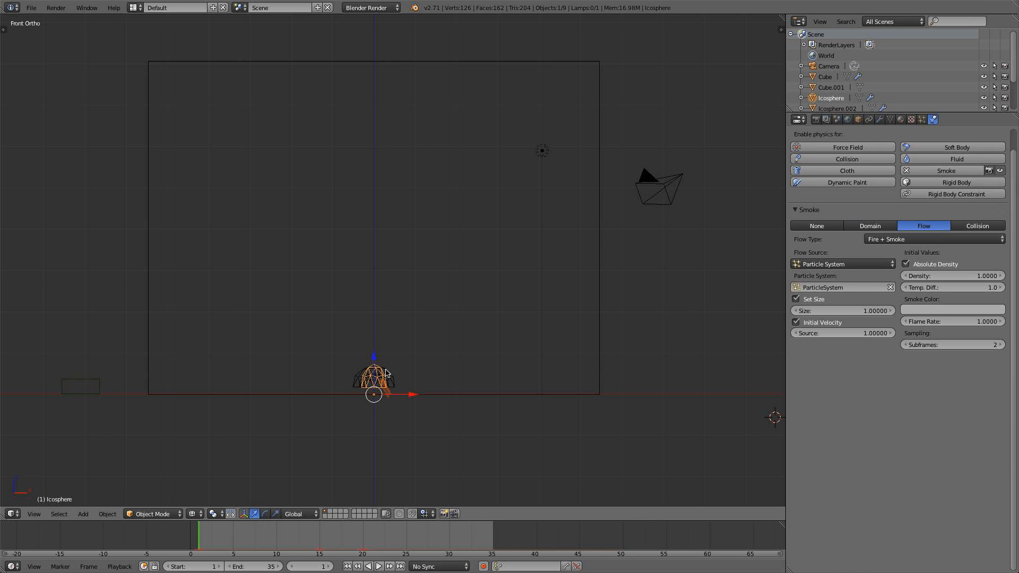
{"action": "right_click", "coordinate": [387, 374]}
{"action": "scroll", "coordinate": [383, 307], "scroll_direction": "down", "scroll_amount": 2}
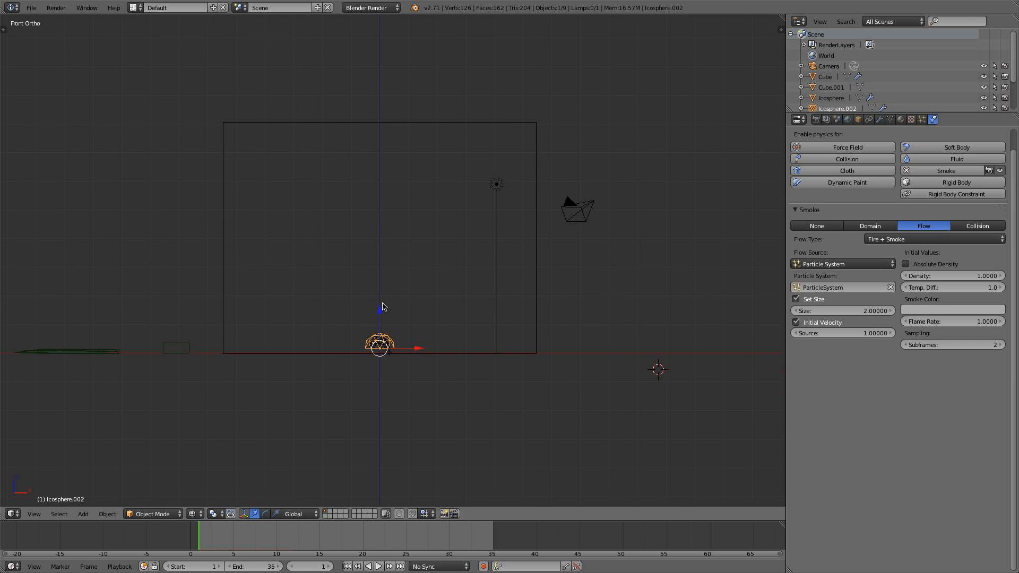
{"action": "scroll", "coordinate": [383, 307], "scroll_direction": "down", "scroll_amount": 4}
{"action": "scroll", "coordinate": [383, 307], "scroll_direction": "up", "scroll_amount": 5}
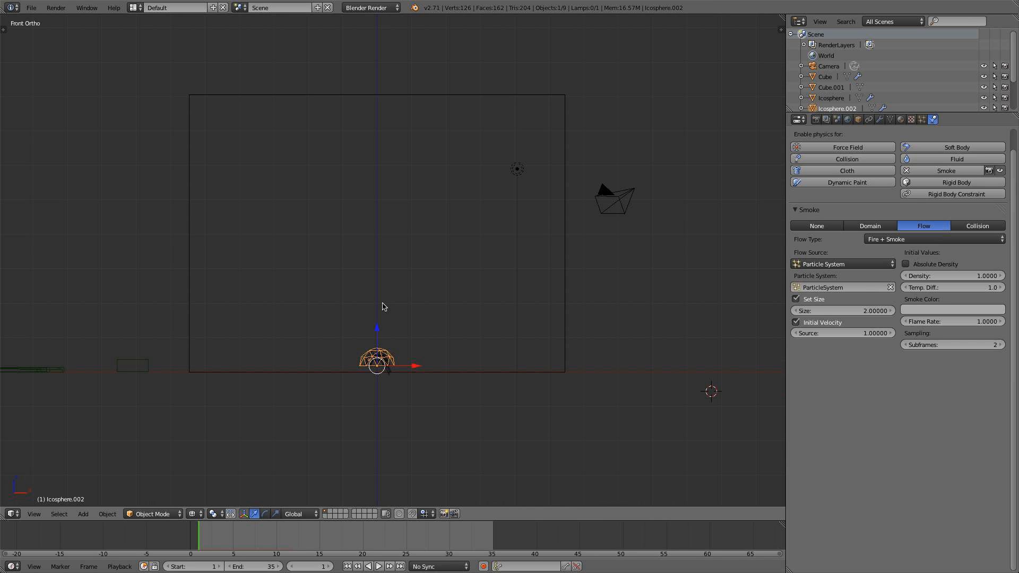
{"action": "right_click", "coordinate": [389, 353]}
{"action": "right_click", "coordinate": [389, 353]}
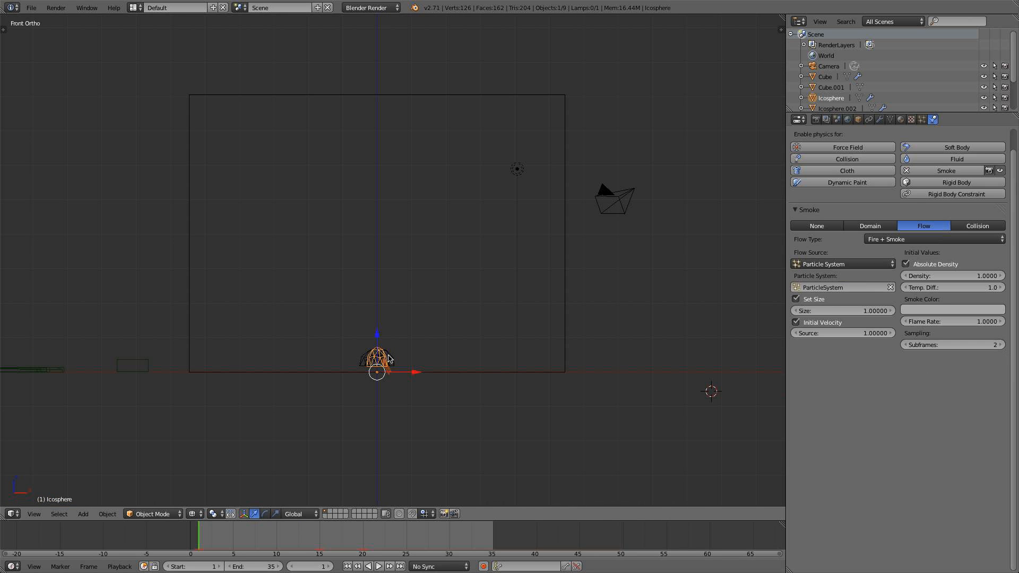
Select the mushroom emitter and step forward from frame 1 to preview the first frames of the explosion
{"action": "right_click", "coordinate": [389, 353]}
{"action": "right_click", "coordinate": [389, 353]}
{"action": "scroll", "coordinate": [441, 337], "scroll_direction": "down", "scroll_amount": 1}
{"action": "scroll", "coordinate": [441, 337], "scroll_direction": "down", "scroll_amount": 5}
{"action": "middle_click_drag", "start_coordinate": [439, 337], "coordinate": [395, 346]}
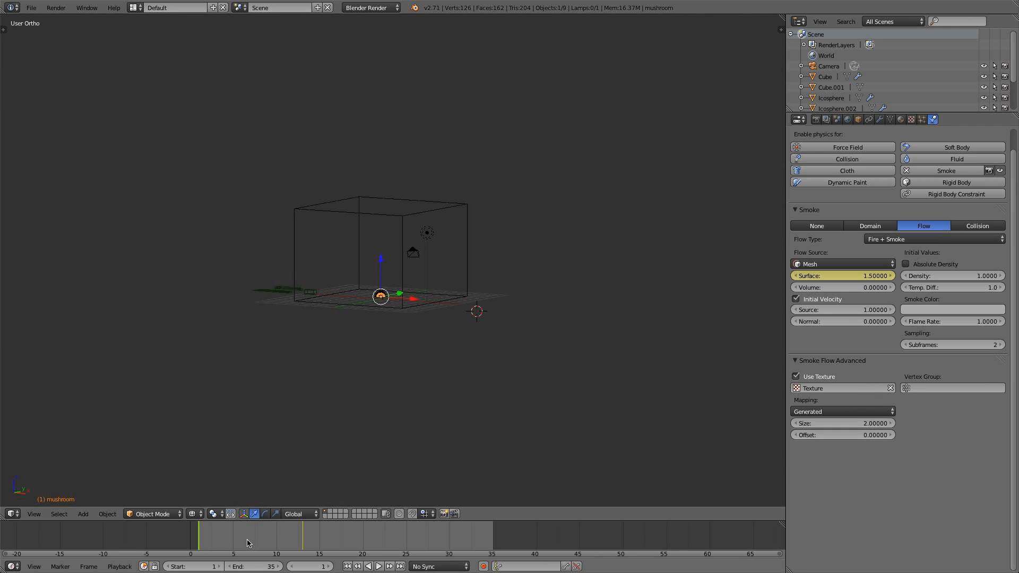
{"action": "left_click_drag", "start_coordinate": [247, 539], "coordinate": [198, 540]}
{"action": "scroll", "coordinate": [325, 314], "scroll_direction": "up", "scroll_amount": 5}
{"action": "key", "text": "Right"}
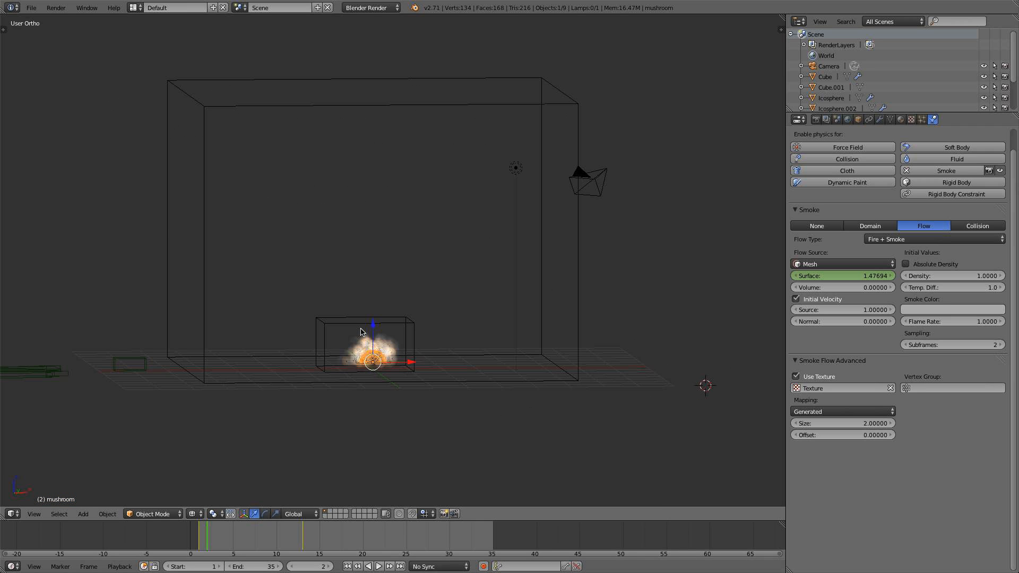
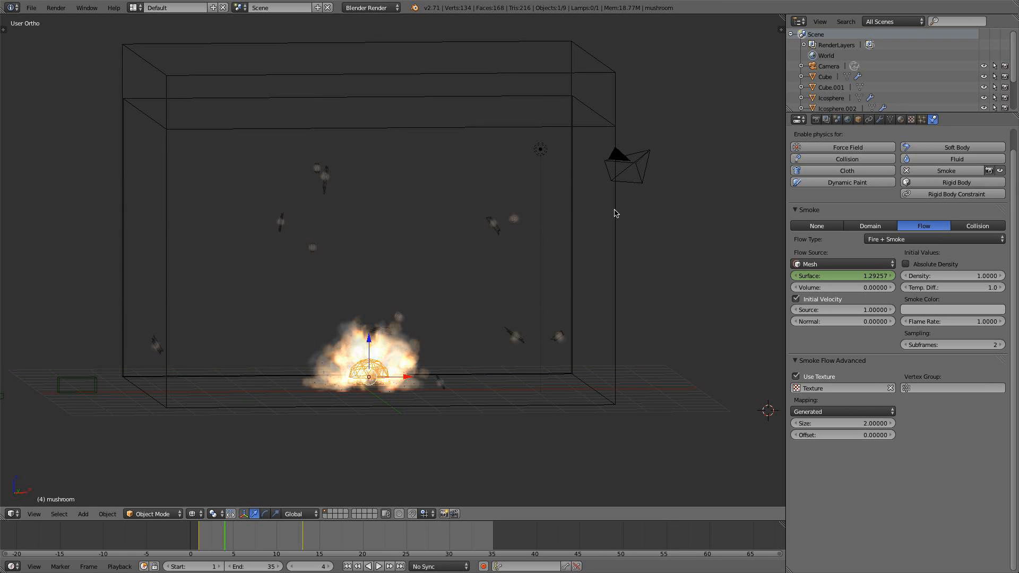
Turn off the high-resolution smoke display for the Cube domain
{"action": "right_click", "coordinate": [615, 214]}
{"action": "left_click", "coordinate": [922, 119]}
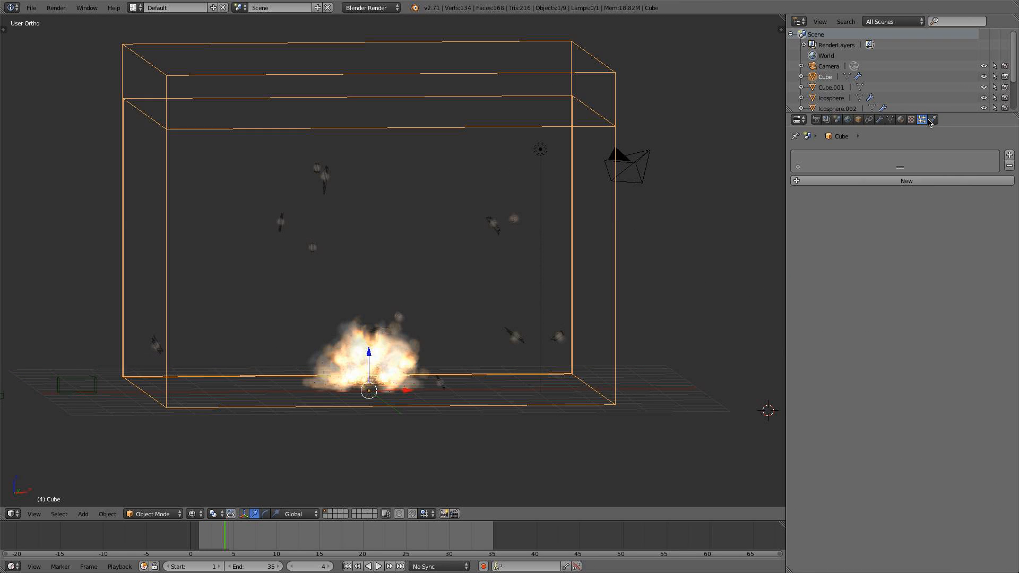
{"action": "left_click", "coordinate": [933, 120]}
{"action": "scroll", "coordinate": [900, 380], "scroll_direction": "down", "scroll_amount": 1}
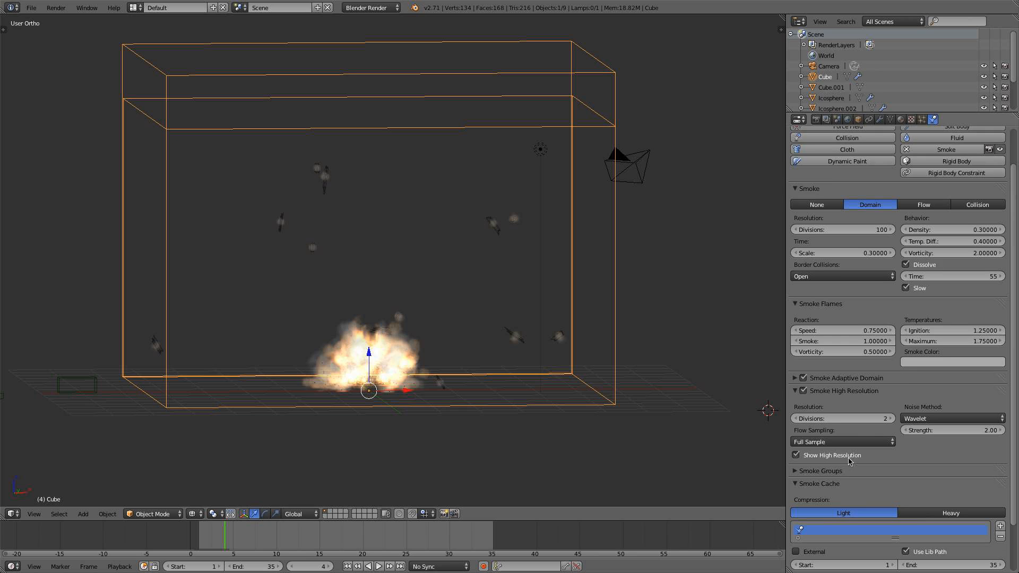
{"action": "left_click", "coordinate": [826, 457]}
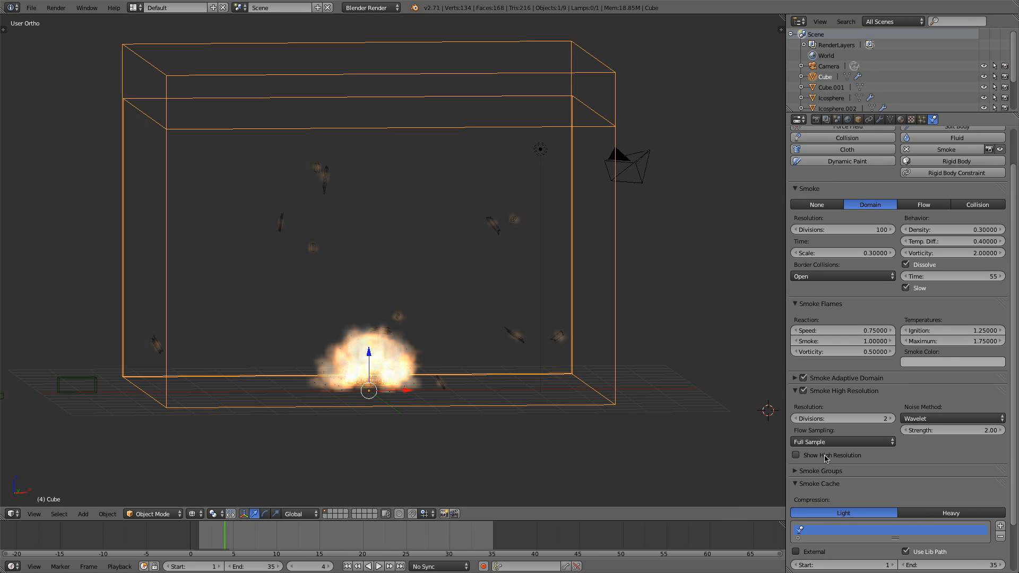
{"action": "scroll", "coordinate": [681, 417], "scroll_direction": "down", "scroll_amount": 1}
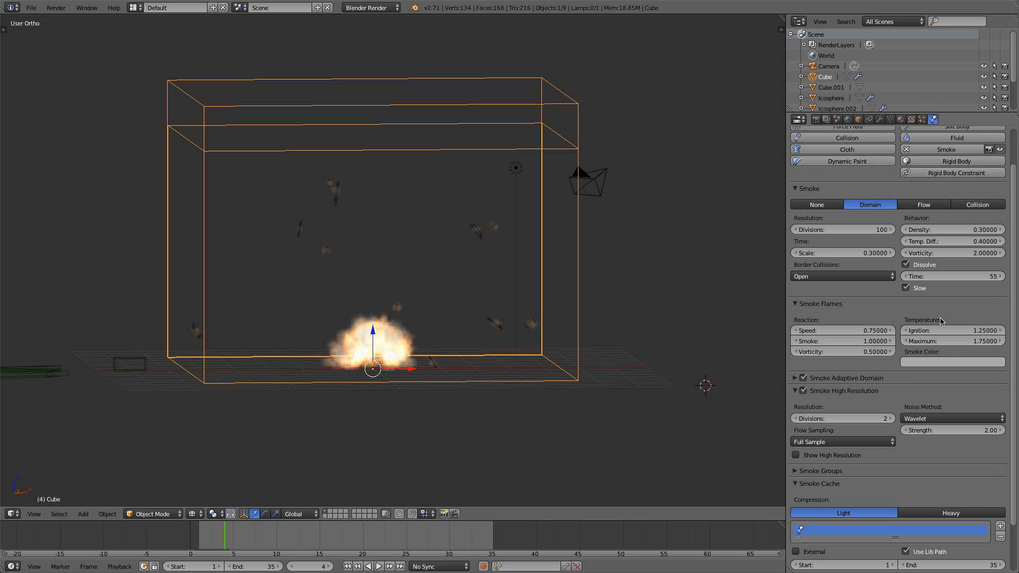
Examine the Icosphere's flying debris and its smoke at frame 4 from several angles and from the front
{"action": "middle_click_drag", "start_coordinate": [584, 371], "coordinate": [511, 404]}
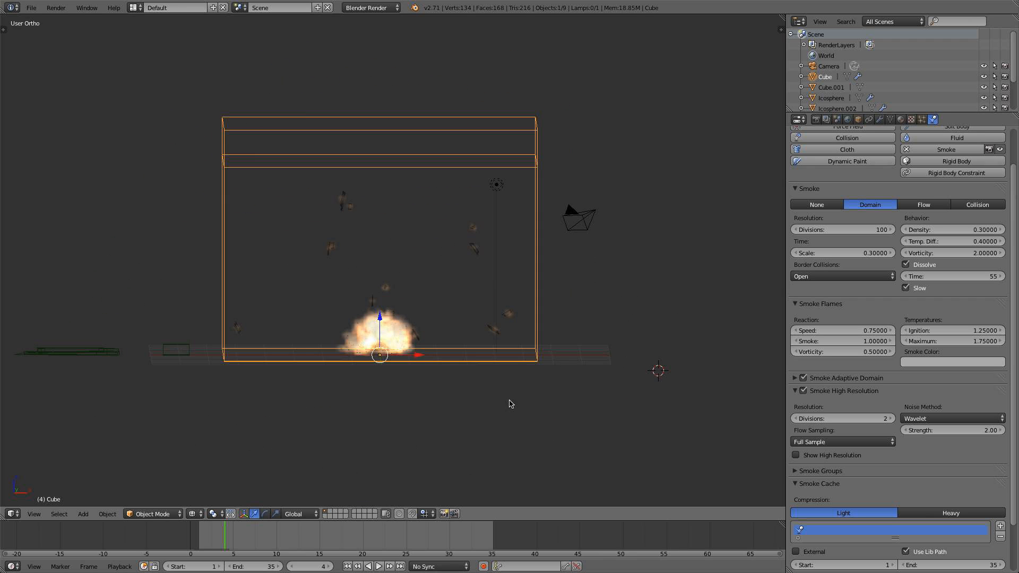
{"action": "middle_click_drag", "start_coordinate": [389, 413], "coordinate": [434, 351]}
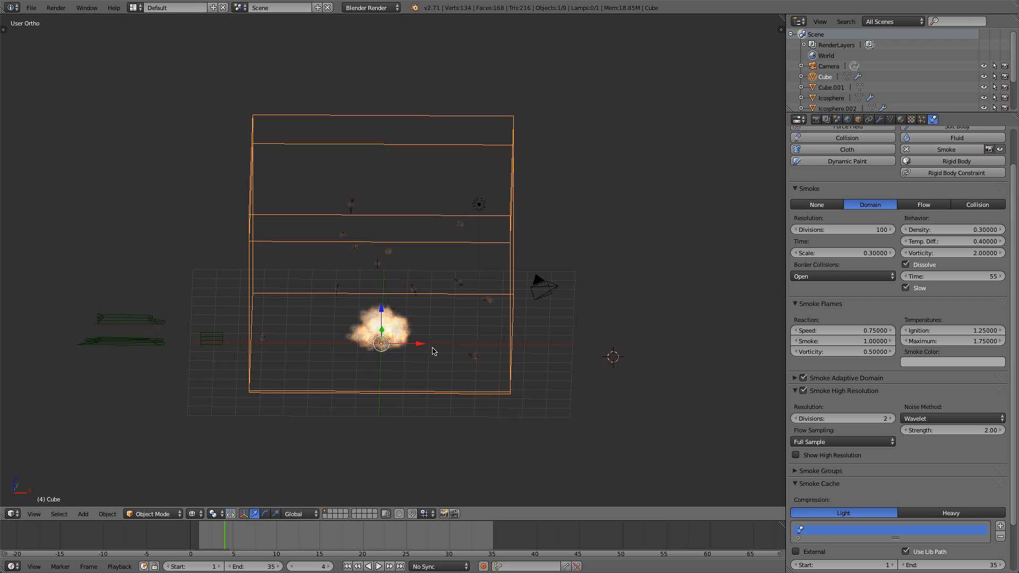
{"action": "right_click", "coordinate": [463, 287]}
{"action": "middle_click_drag", "start_coordinate": [461, 284], "coordinate": [459, 259]}
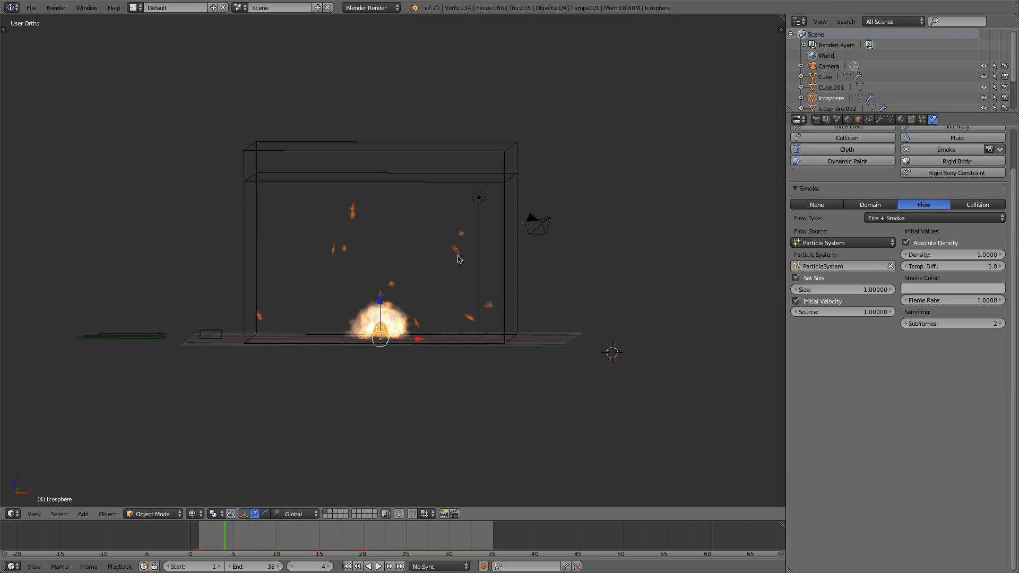
{"action": "key", "text": "KP_1"}
{"action": "scroll", "coordinate": [441, 300], "scroll_direction": "up", "scroll_amount": 3}
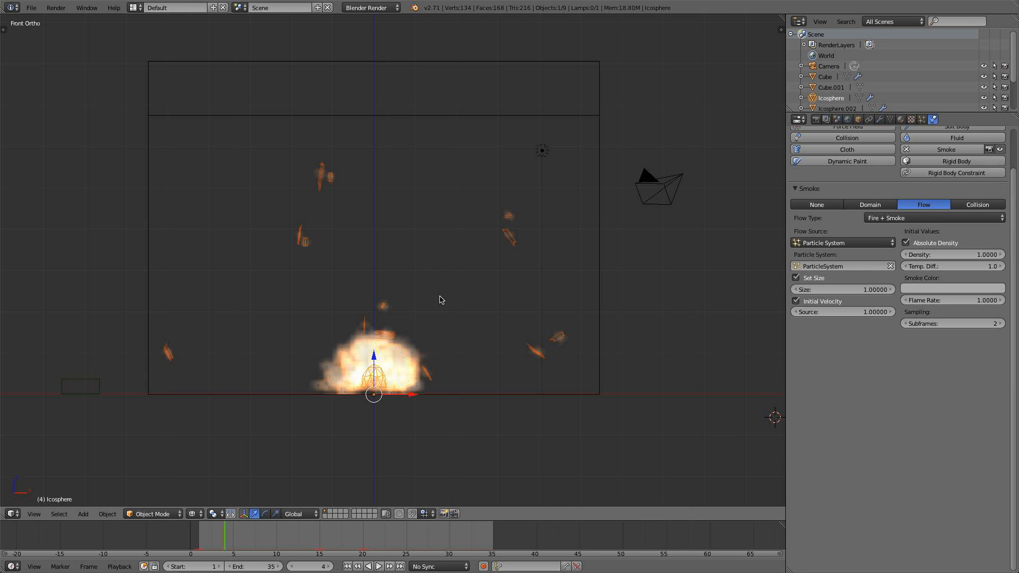
{"action": "scroll", "coordinate": [434, 342], "scroll_direction": "up", "scroll_amount": 1}
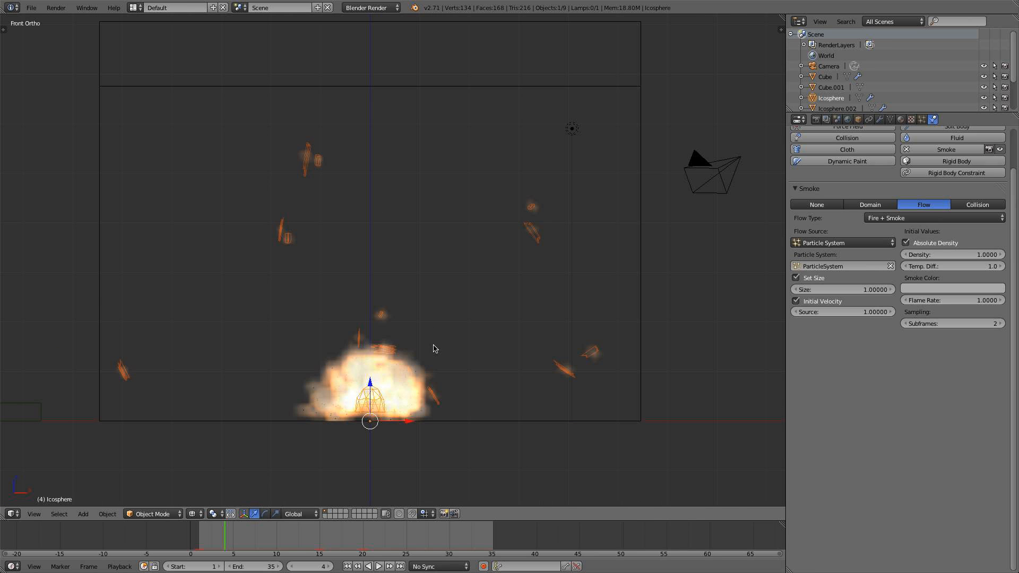
Set the Cube smoke domain's resolution divisions to 32
{"action": "right_click", "coordinate": [639, 253]}
{"action": "left_click", "coordinate": [866, 225]}
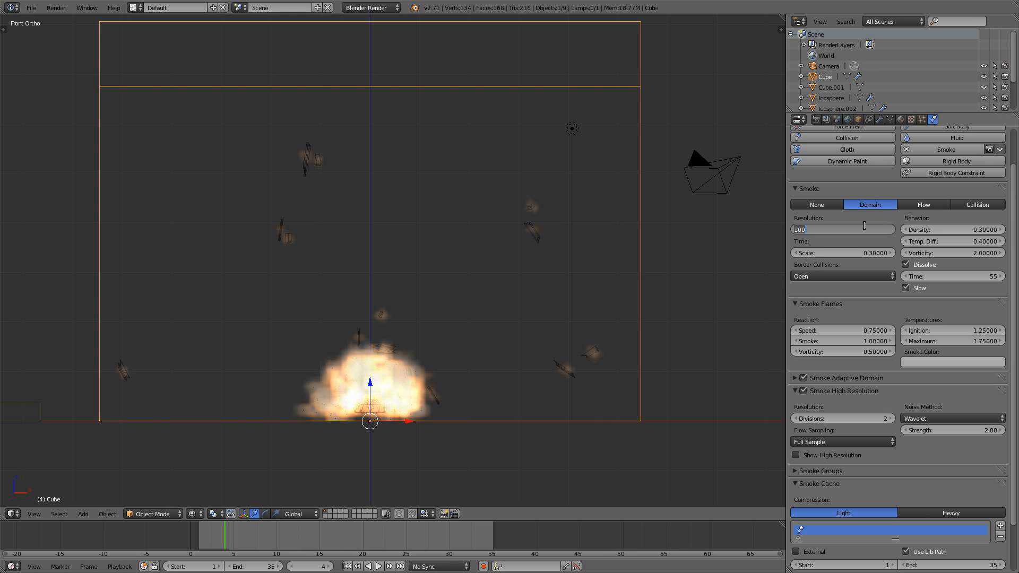
{"action": "type", "text": "32"}
{"action": "key", "text": "Return"}
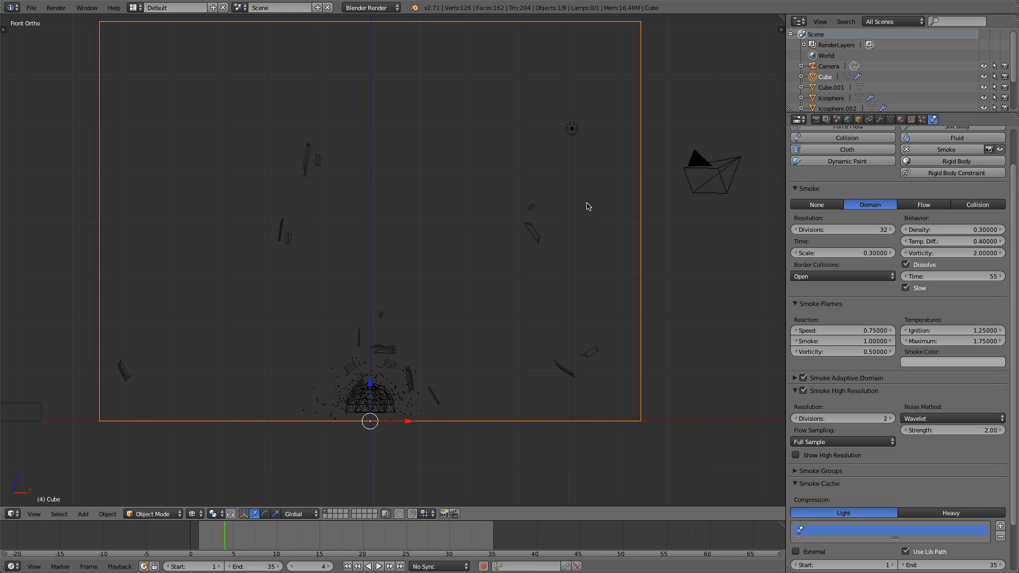
Return to frame 1 and set the Icosphere particle system's emission number to 16
{"action": "right_click", "coordinate": [528, 231]}
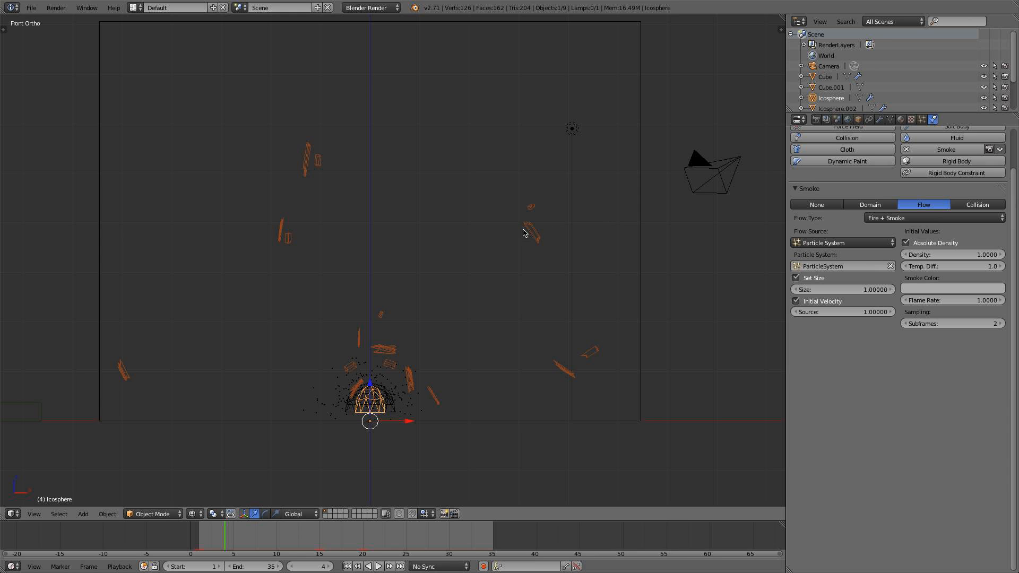
{"action": "left_click", "coordinate": [347, 567]}
{"action": "left_click", "coordinate": [922, 119]}
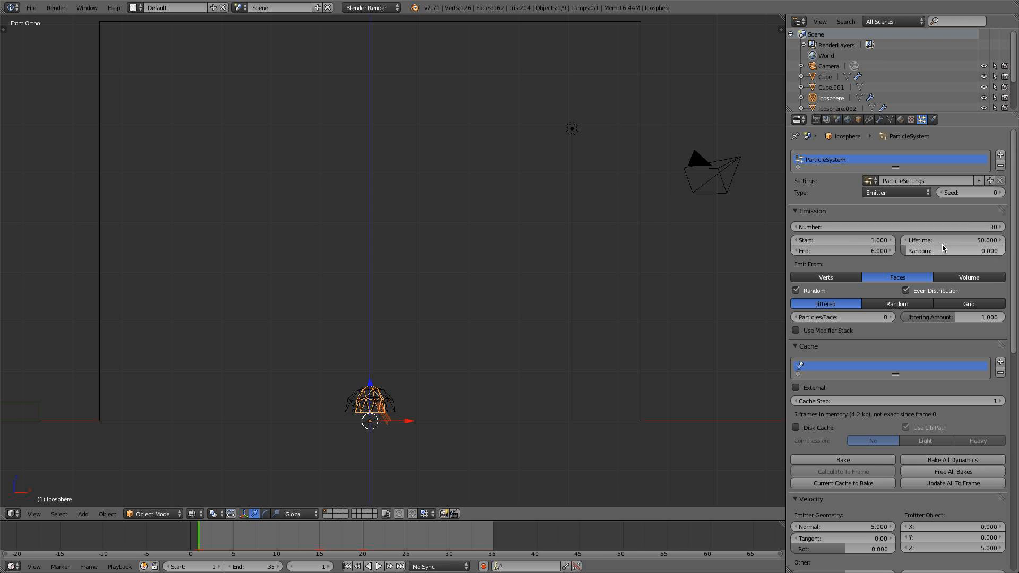
{"action": "left_click", "coordinate": [885, 229]}
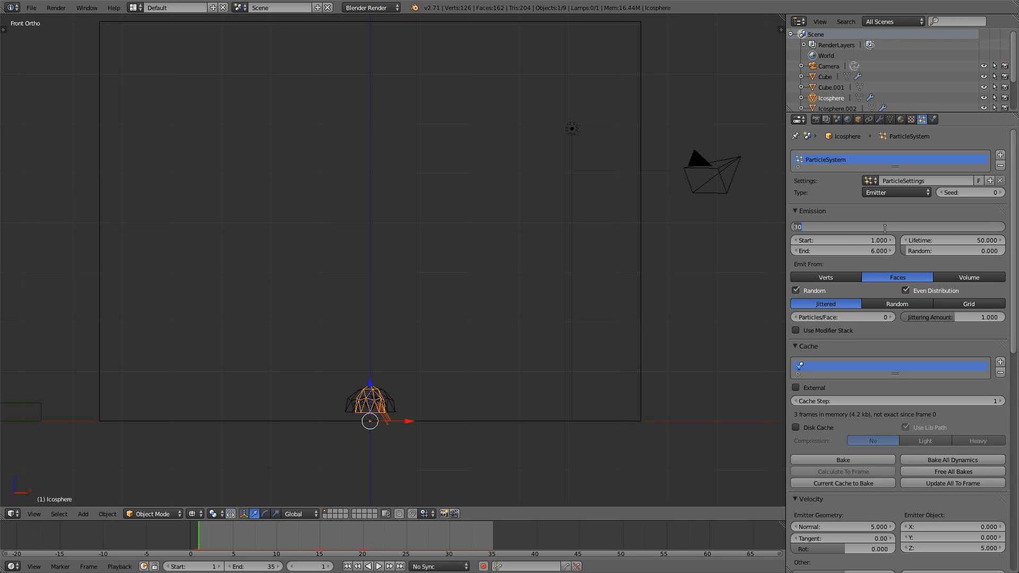
{"action": "type", "text": "16"}
{"action": "key", "text": "Return"}
Set the Icosphere particles' size to 0.22 and their mass to 0.6 in the physics settings
{"action": "scroll", "coordinate": [448, 394], "scroll_direction": "down", "scroll_amount": 3}
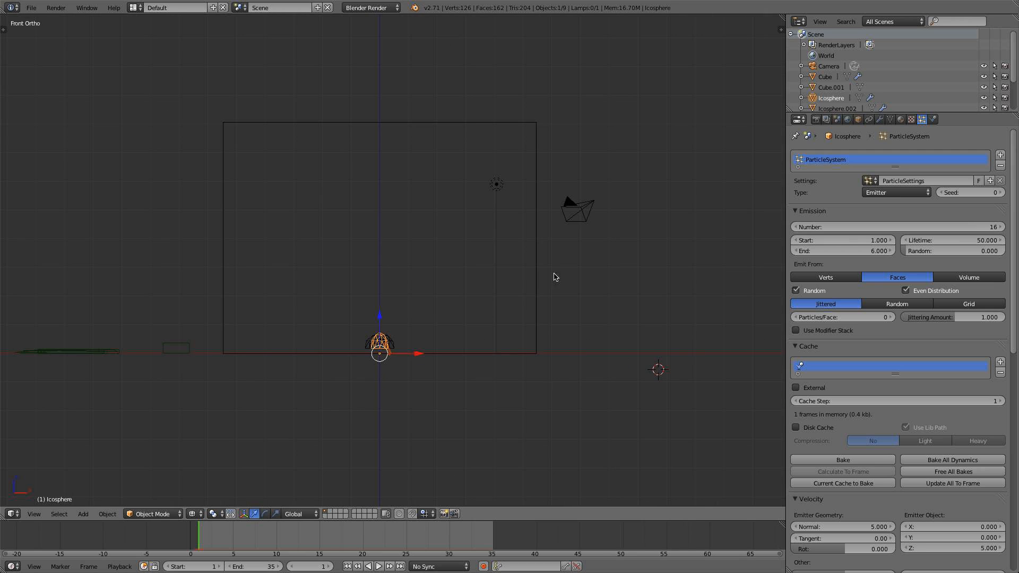
{"action": "scroll", "coordinate": [829, 329], "scroll_direction": "down", "scroll_amount": 4}
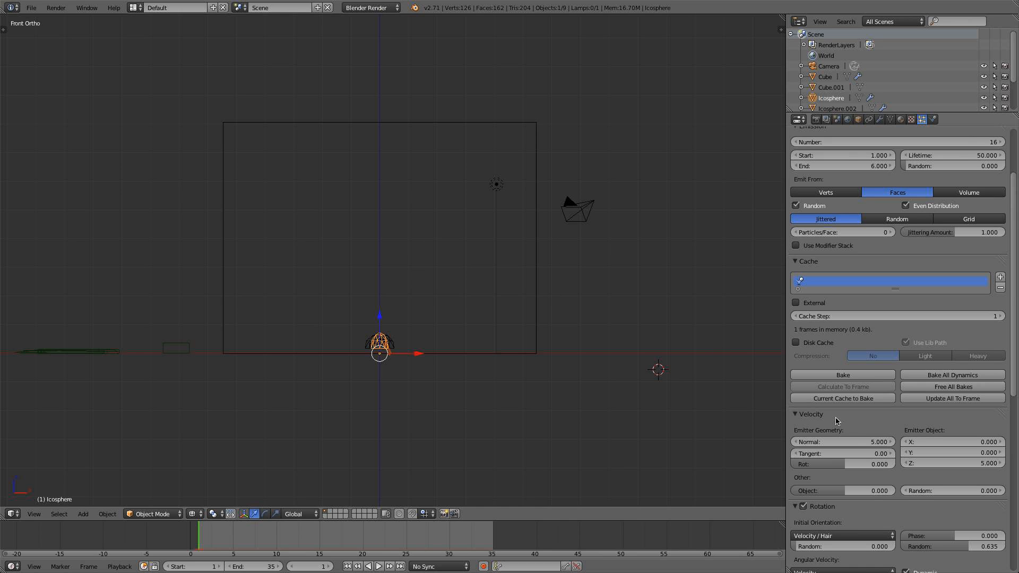
{"action": "scroll", "coordinate": [891, 451], "scroll_direction": "down", "scroll_amount": 4}
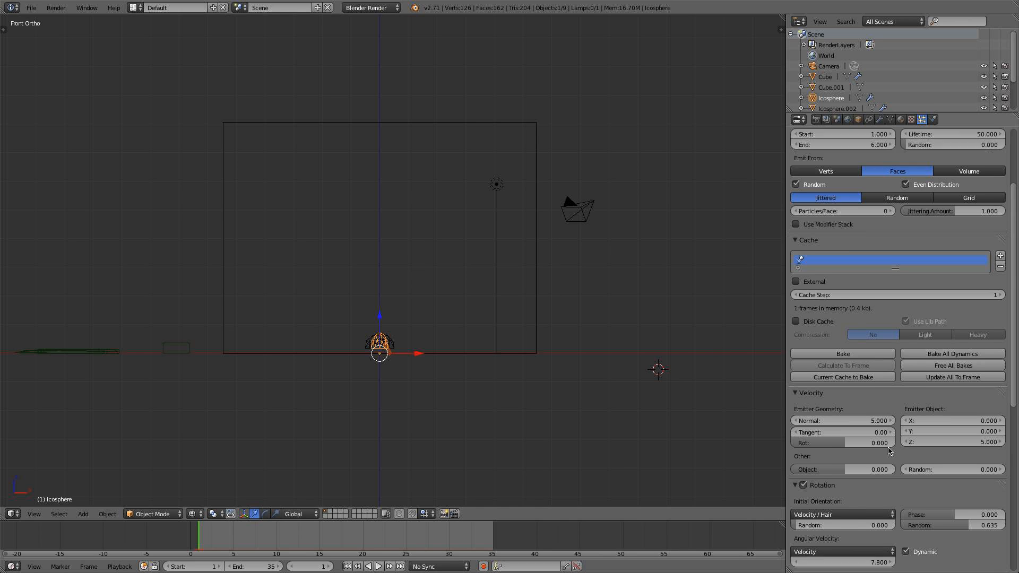
{"action": "scroll", "coordinate": [890, 452], "scroll_direction": "down", "scroll_amount": 2}
{"action": "left_click", "coordinate": [864, 502]}
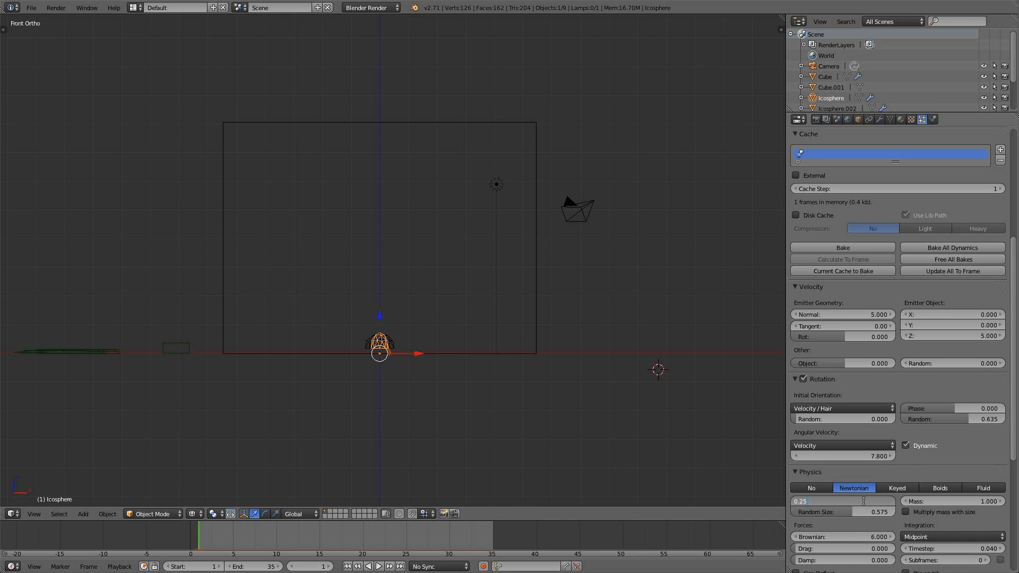
{"action": "type", "text": "0.22"}
{"action": "key", "text": "Return"}
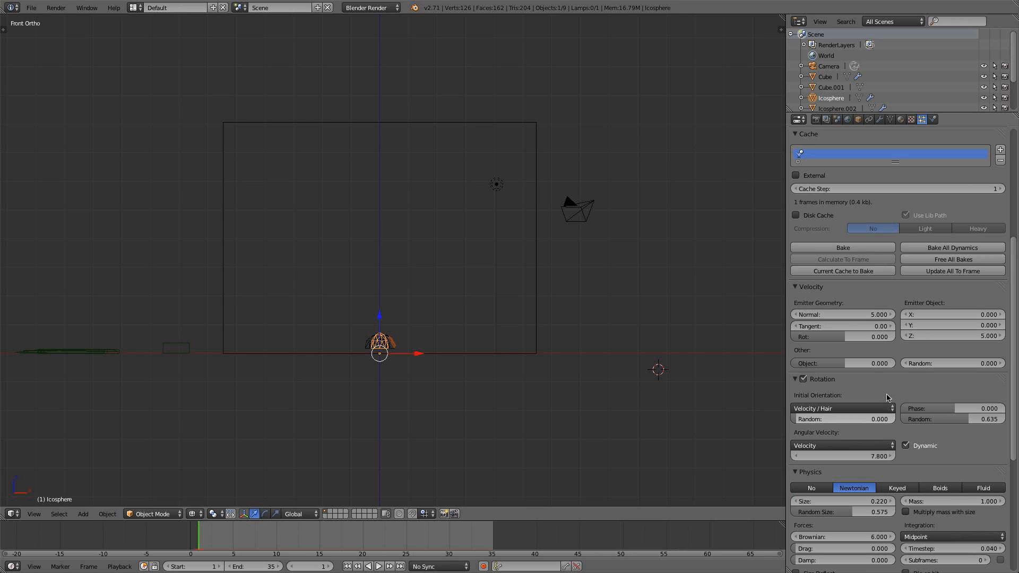
{"action": "left_click", "coordinate": [950, 502]}
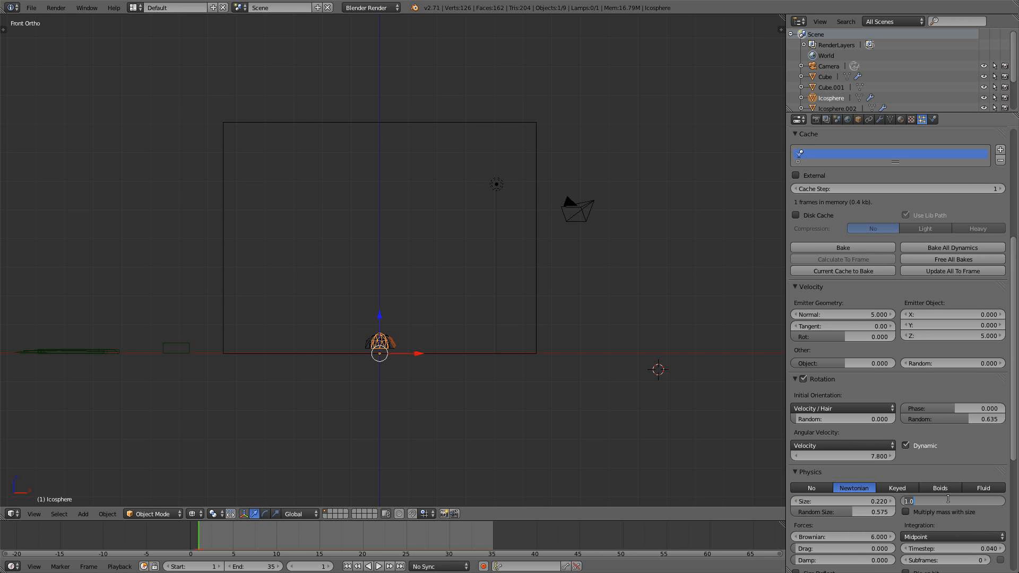
{"action": "type", "text": ".6"}
{"action": "key", "text": "Return"}
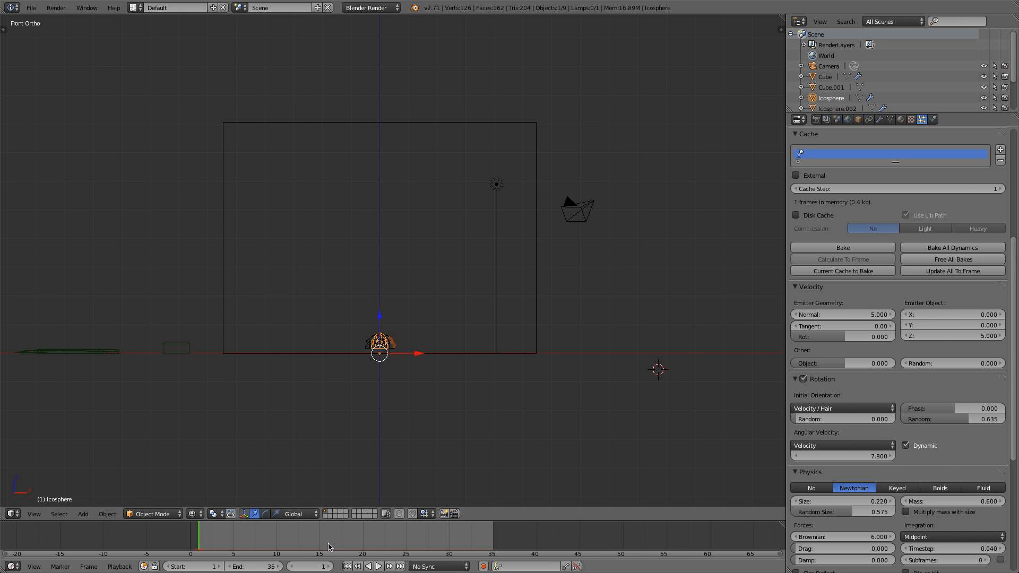
Set the Icosphere particles' normal emission velocity to 3 and their object Z velocity to 4
{"action": "left_click", "coordinate": [844, 314]}
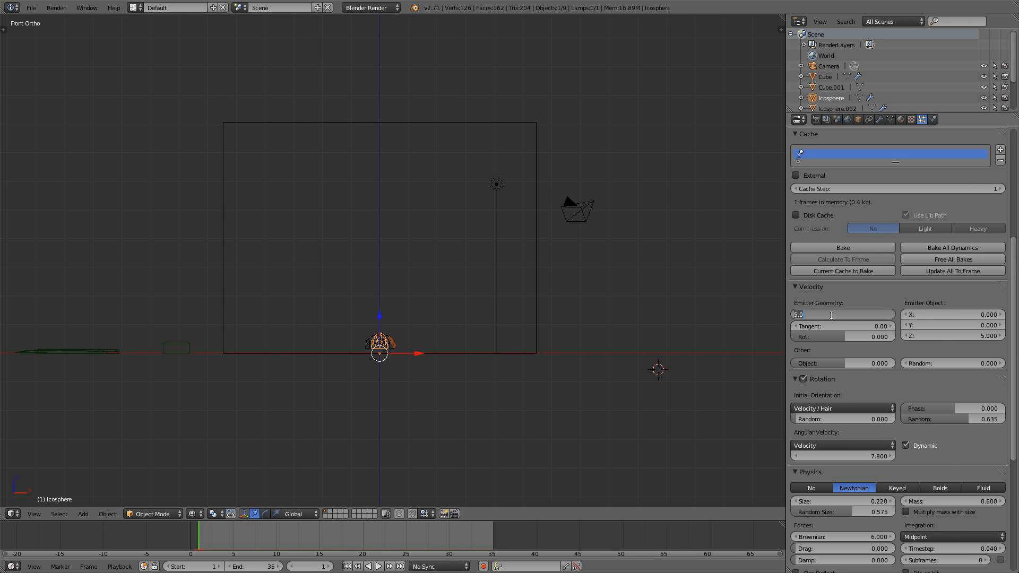
{"action": "type", "text": "3"}
{"action": "key", "text": "Return"}
{"action": "left_click", "coordinate": [941, 336]}
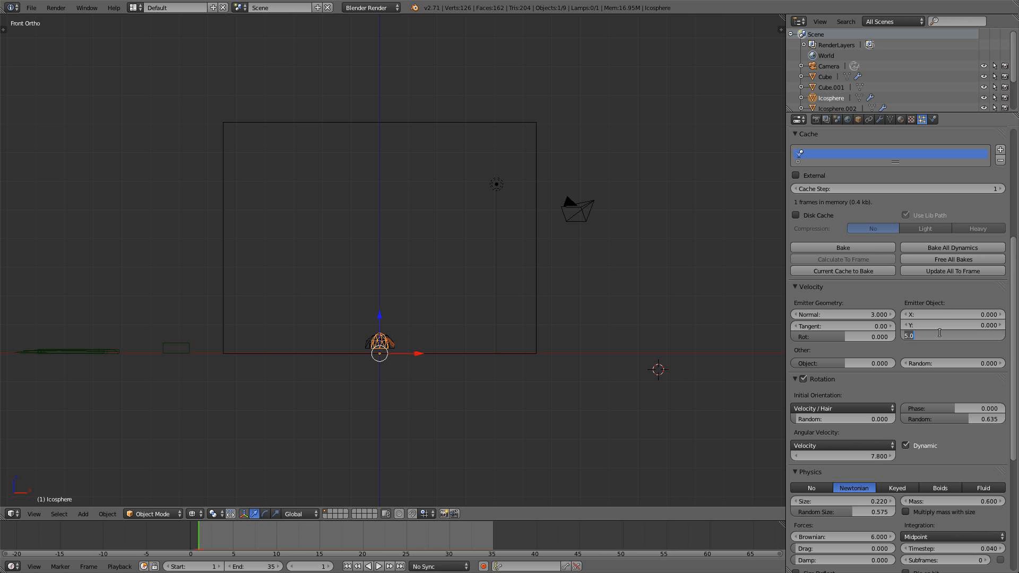
{"action": "type", "text": "4"}
{"action": "key", "text": "Return"}
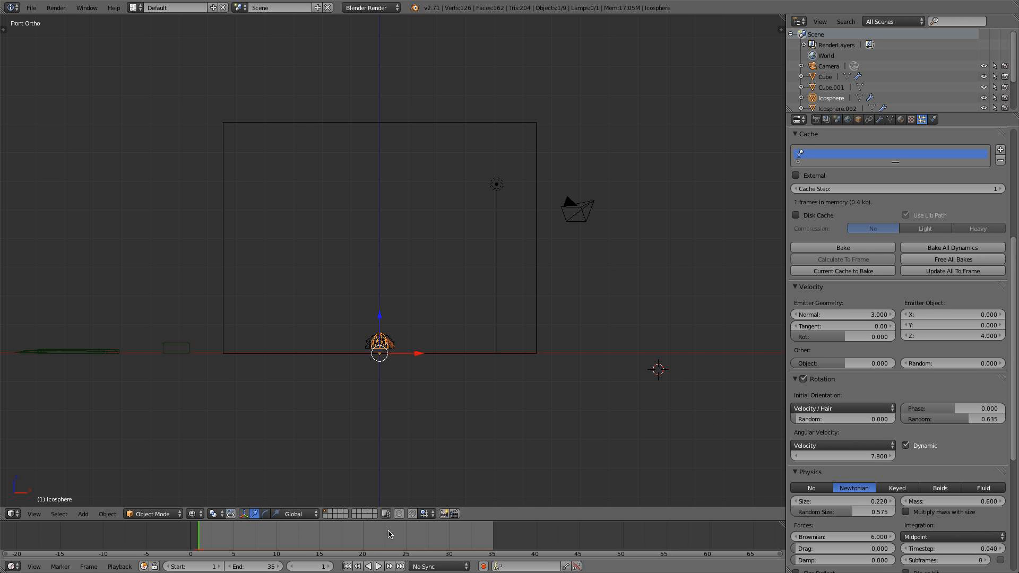
Play the simulation for several frames to preview the slower debris, and return to frame 1
{"action": "left_click", "coordinate": [378, 566]}
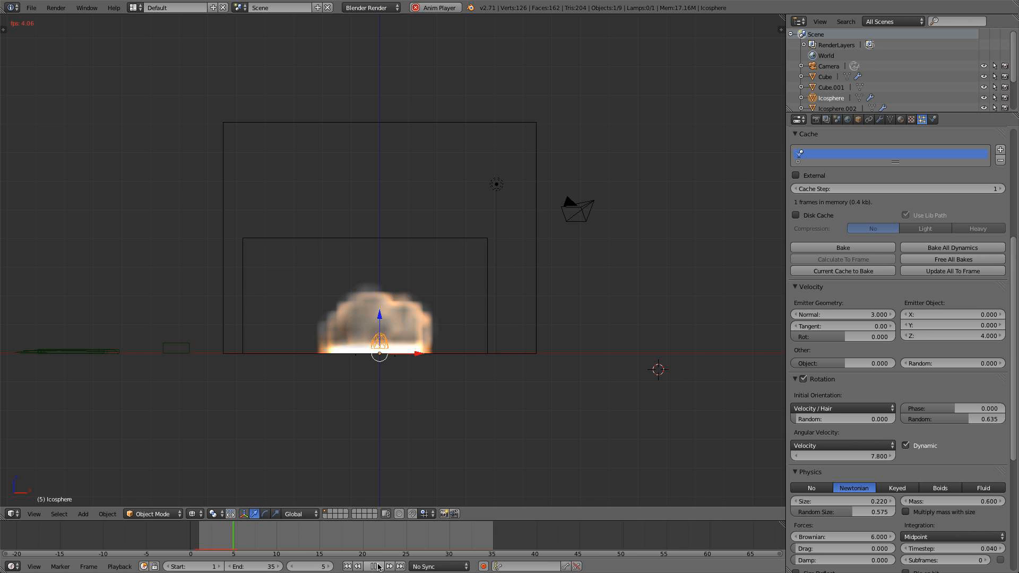
{"action": "left_click", "coordinate": [379, 567]}
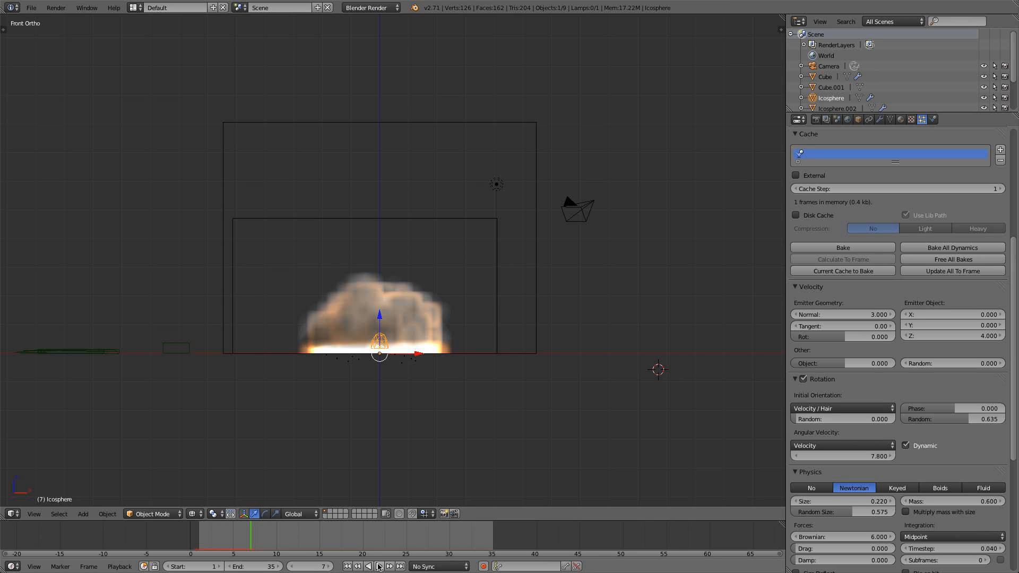
{"action": "left_click", "coordinate": [348, 566]}
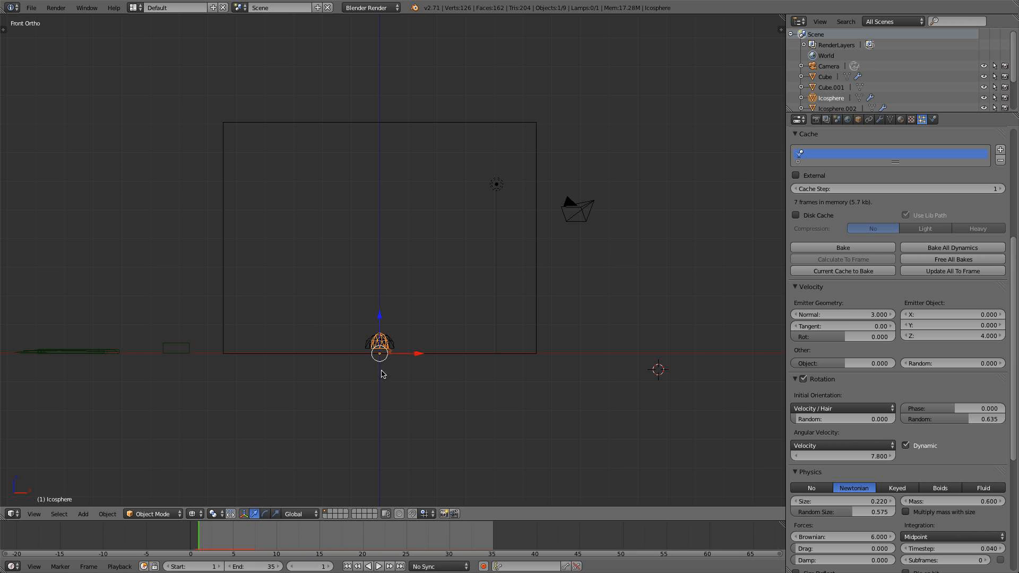
Cycle through the overlapping objects at the dome (mushroom, Icosphere and Cube) to check which emitter is which
{"action": "right_click", "coordinate": [391, 345]}
{"action": "right_click", "coordinate": [391, 345]}
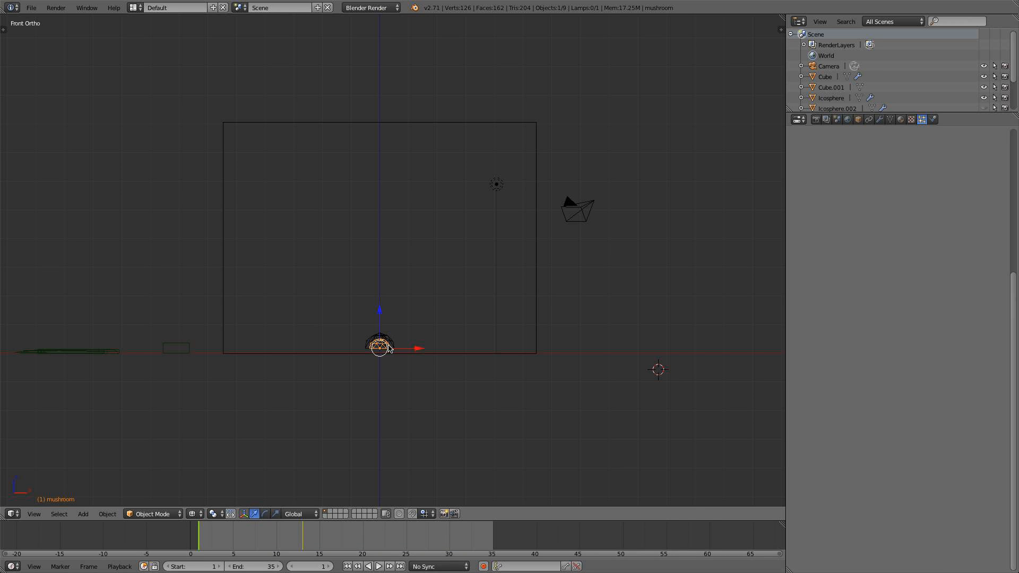
{"action": "right_click", "coordinate": [388, 339]}
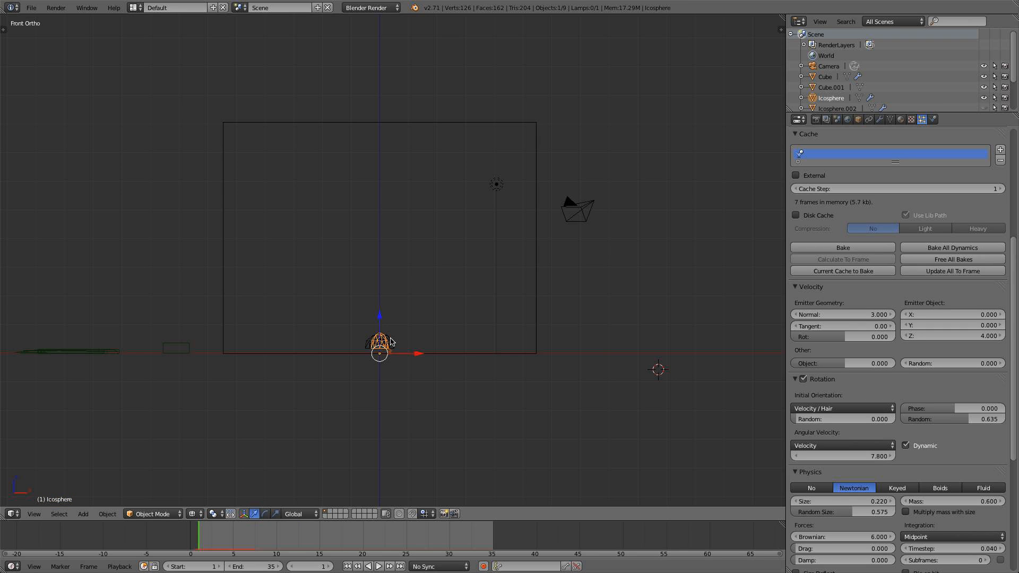
{"action": "right_click", "coordinate": [390, 343]}
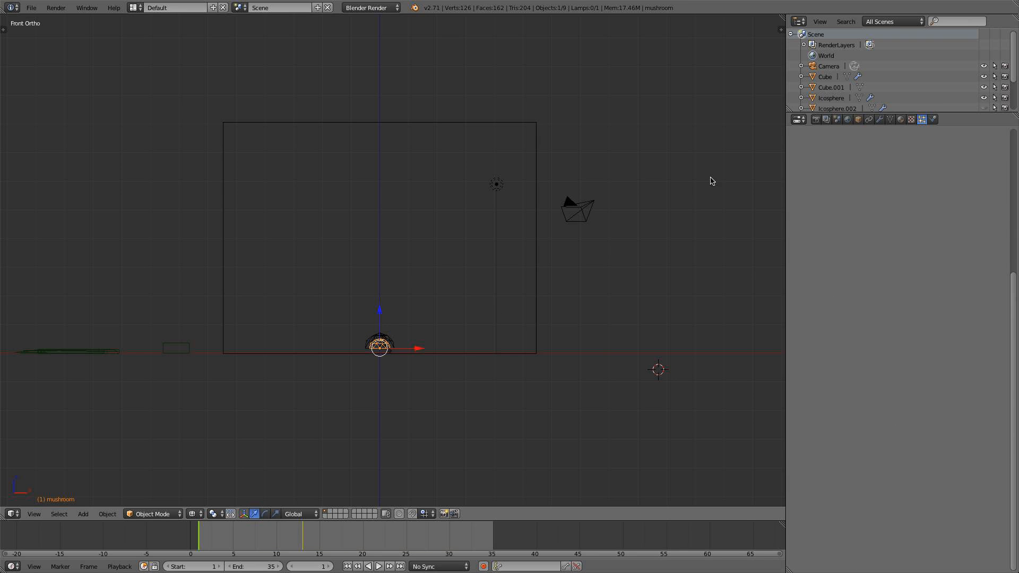
{"action": "right_click", "coordinate": [396, 340]}
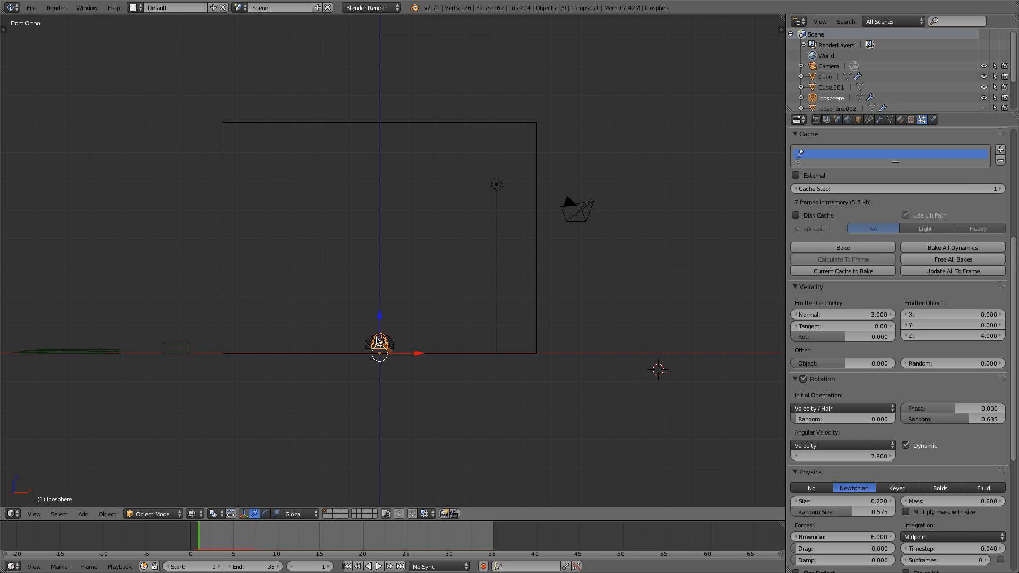
{"action": "right_click", "coordinate": [385, 353]}
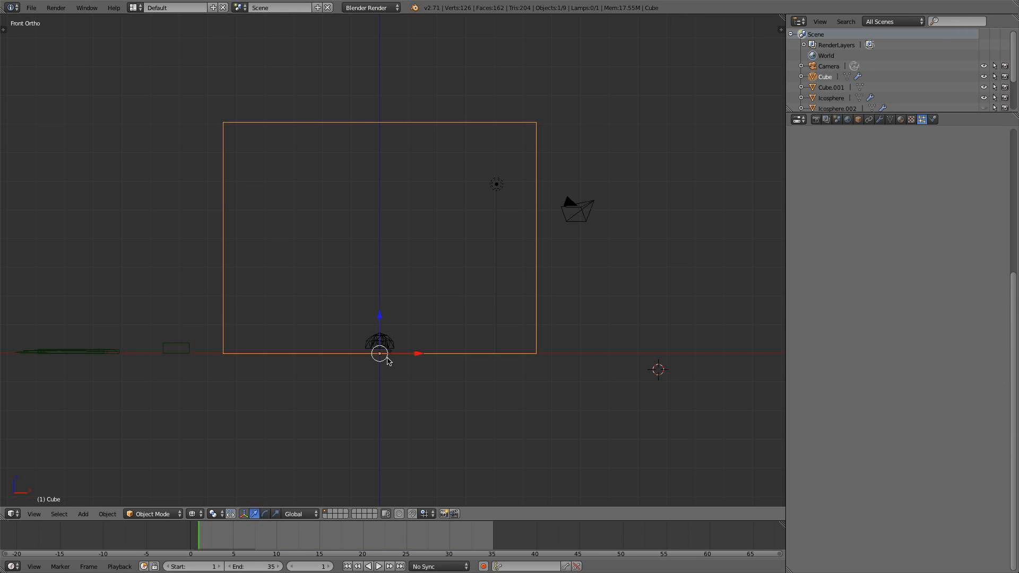
{"action": "right_click", "coordinate": [387, 338]}
{"action": "scroll", "coordinate": [389, 341], "scroll_direction": "up", "scroll_amount": 5}
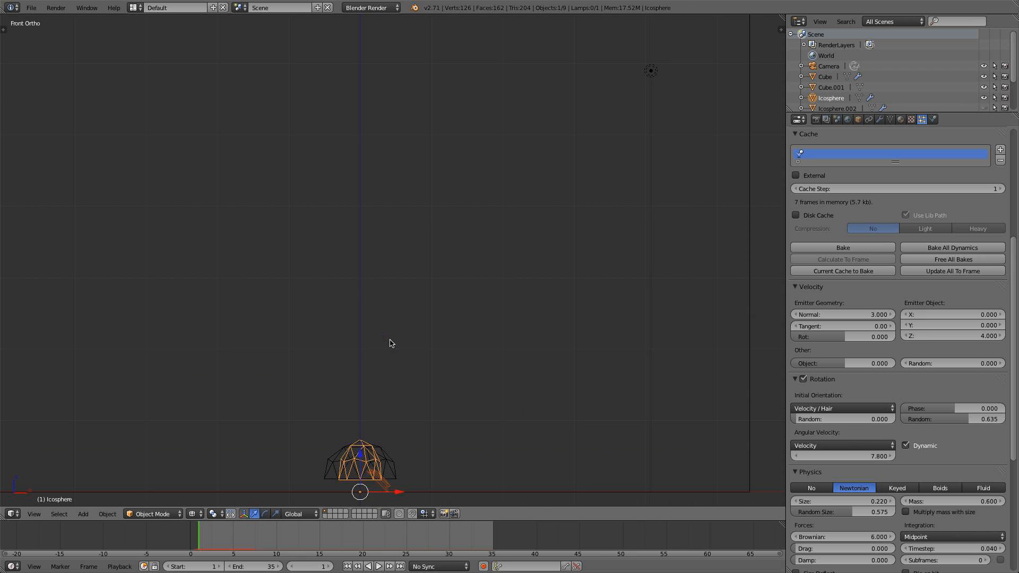
{"action": "middle_click_drag", "start_coordinate": [407, 454], "coordinate": [434, 286], "text": "shift"}
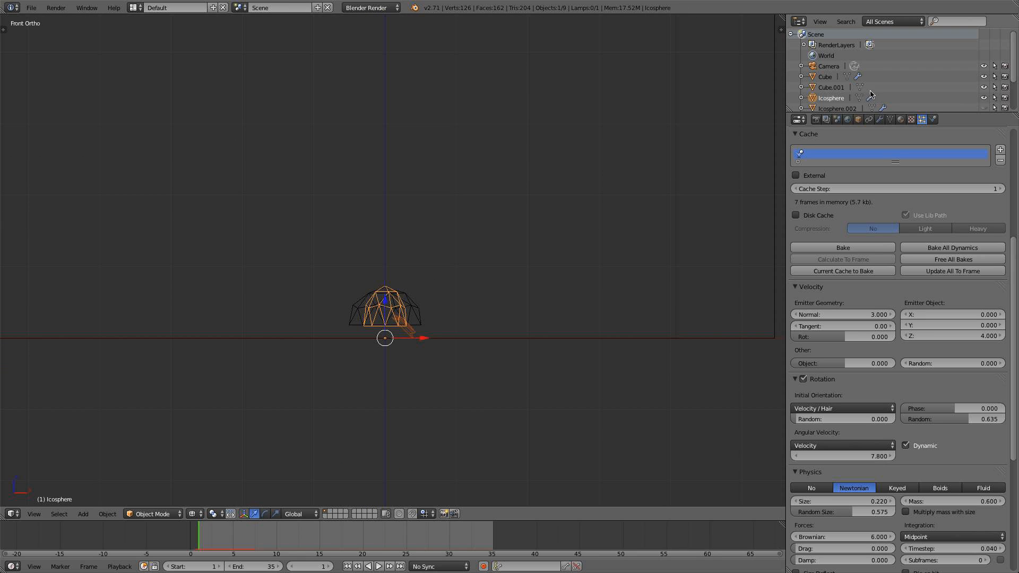
Compare the Icosphere, Icosphere.002 and mushroom emitters through the object list, ending with Icosphere.002 selected
{"action": "scroll", "coordinate": [854, 94], "scroll_direction": "down", "scroll_amount": 1}
{"action": "left_click", "coordinate": [839, 88]}
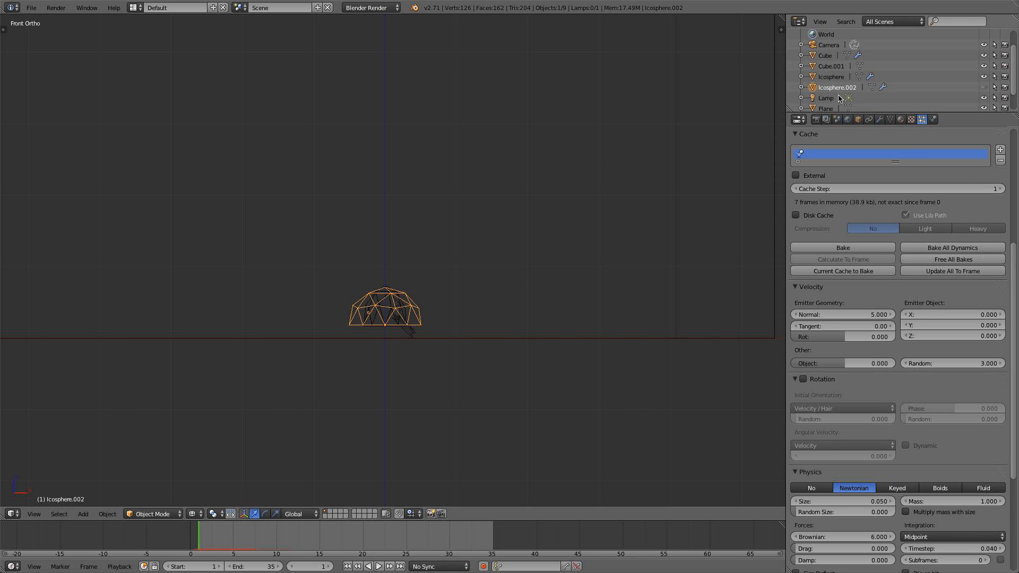
{"action": "left_click", "coordinate": [837, 77]}
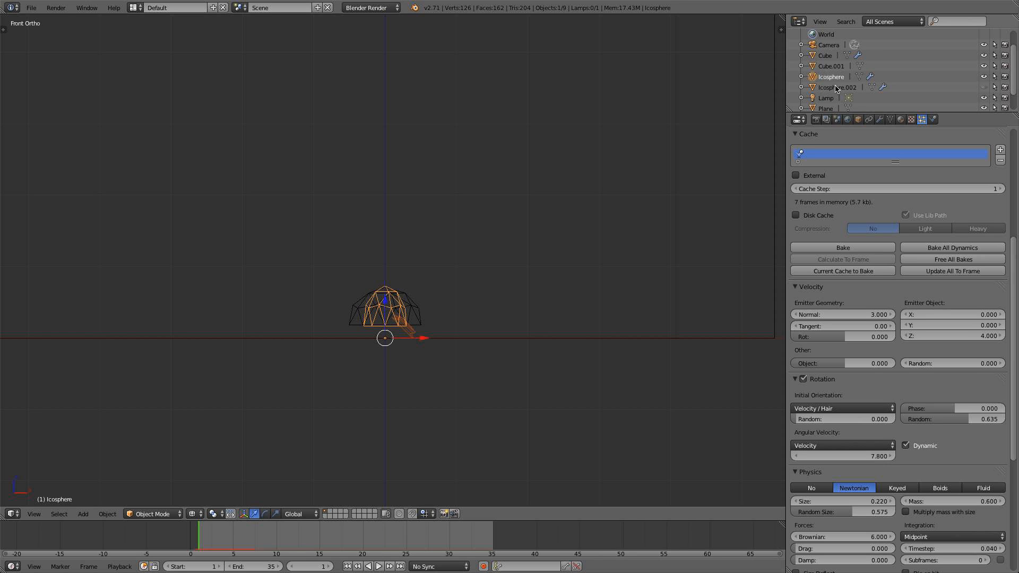
{"action": "left_click", "coordinate": [835, 88]}
{"action": "scroll", "coordinate": [835, 89], "scroll_direction": "down", "scroll_amount": 1}
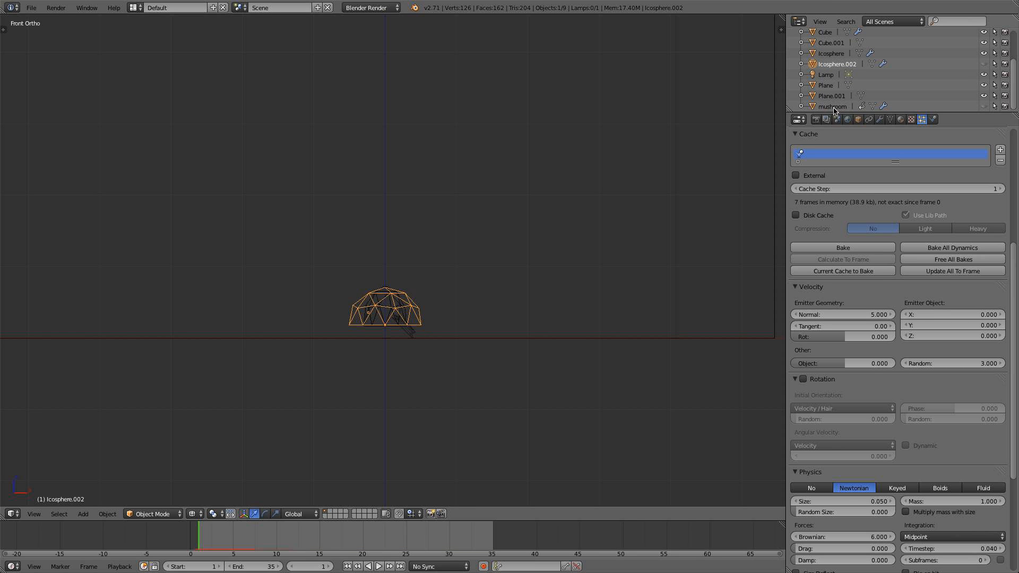
{"action": "left_click", "coordinate": [833, 107]}
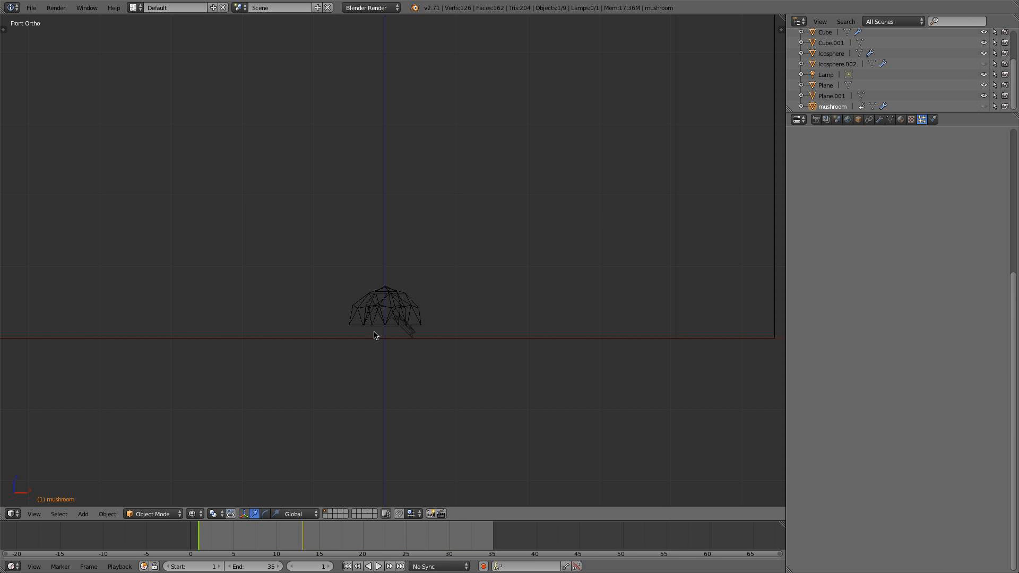
{"action": "left_click", "coordinate": [833, 64]}
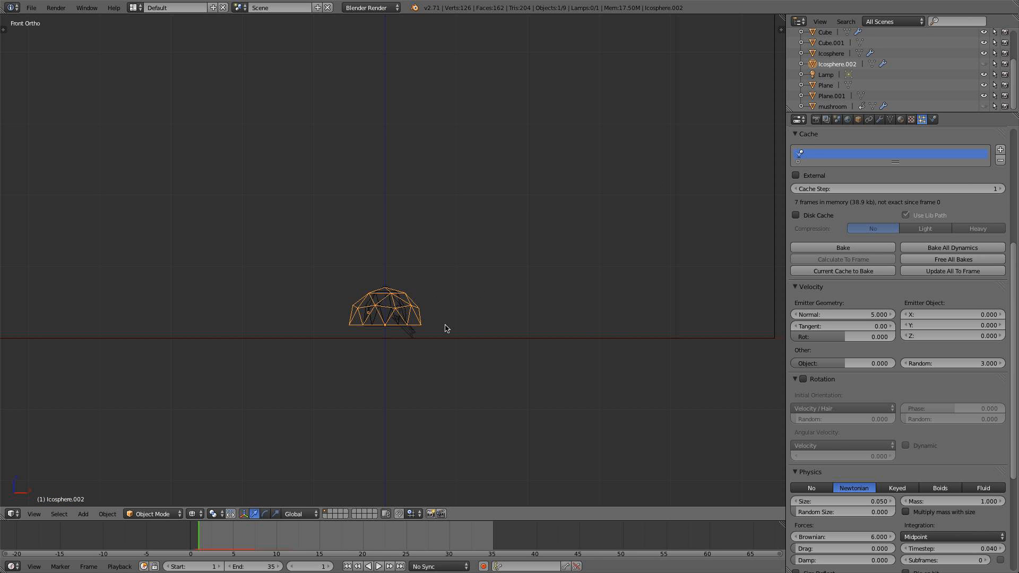
Switch to solid shading, play the first several frames to inspect the explosion with its particles, and return to frame 1
{"action": "key", "text": "z"}
{"action": "scroll", "coordinate": [424, 344], "scroll_direction": "down", "scroll_amount": 5}
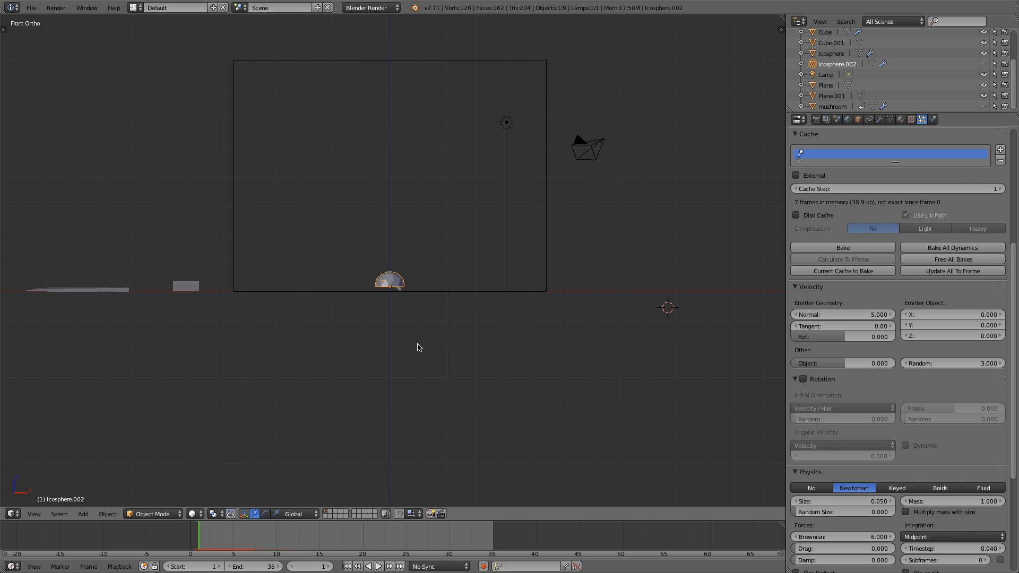
{"action": "left_click", "coordinate": [379, 566]}
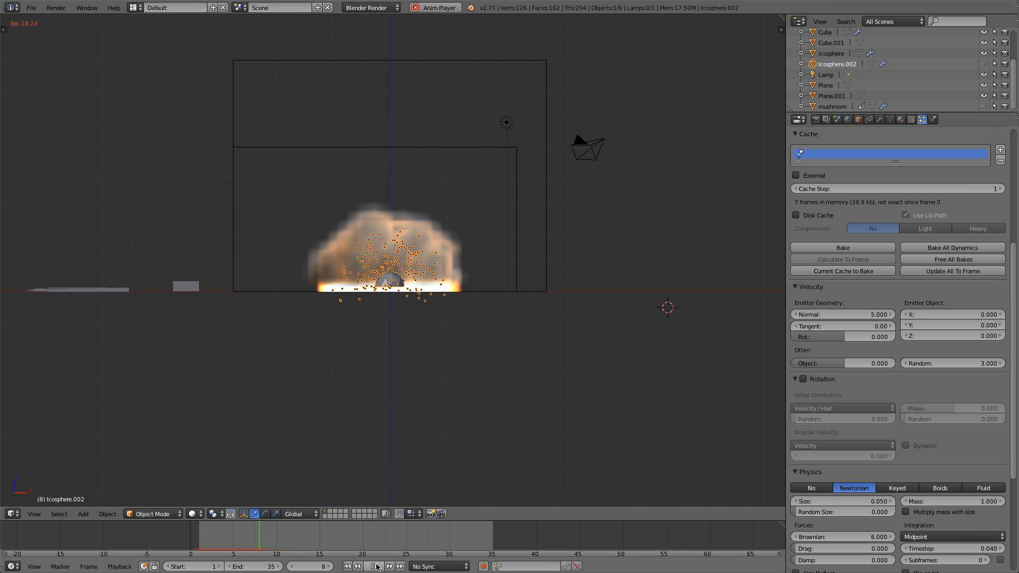
{"action": "scroll", "coordinate": [425, 383], "scroll_direction": "up", "scroll_amount": 4}
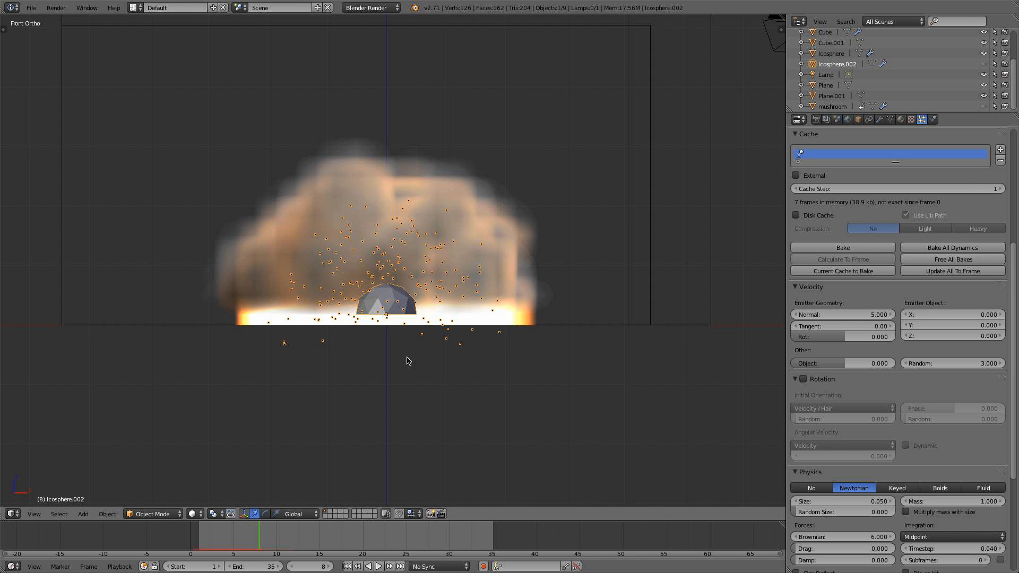
{"action": "left_click", "coordinate": [347, 567]}
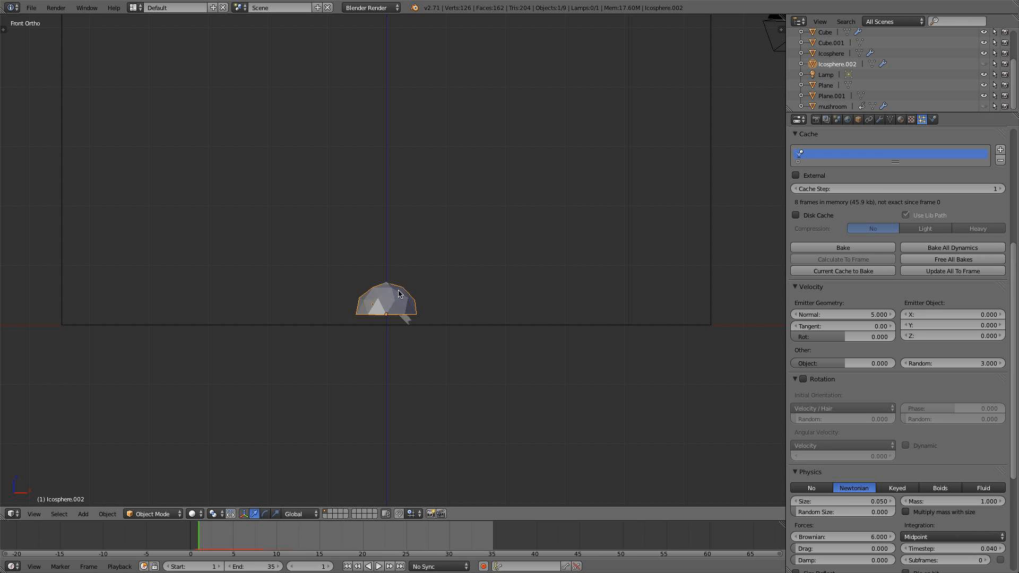
Move the Icosphere debris emitter to layer 11 and show only that layer
{"action": "right_click", "coordinate": [410, 325]}
{"action": "key", "text": "x"}
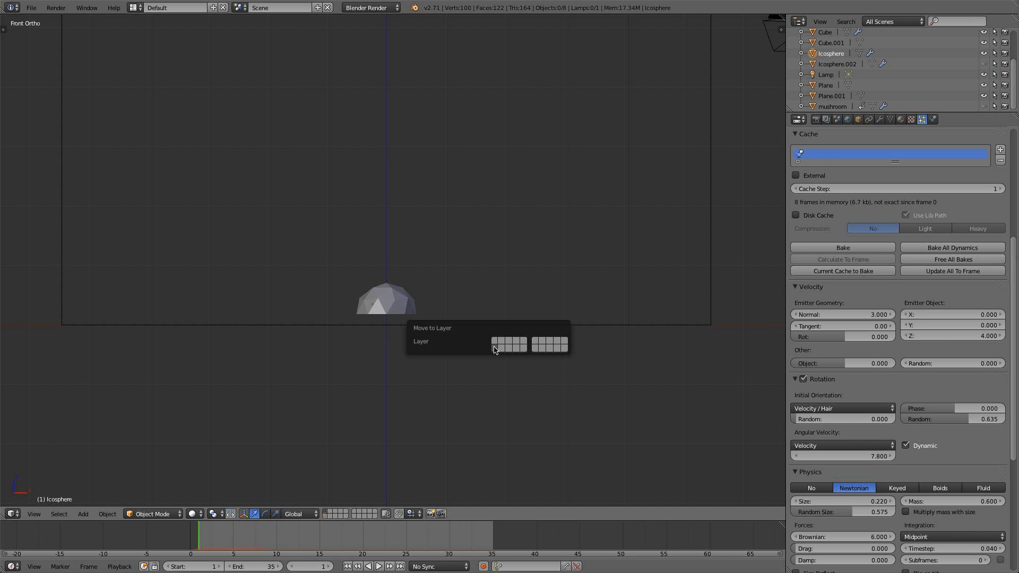
{"action": "left_click", "coordinate": [496, 346]}
{"action": "left_click", "coordinate": [326, 517]}
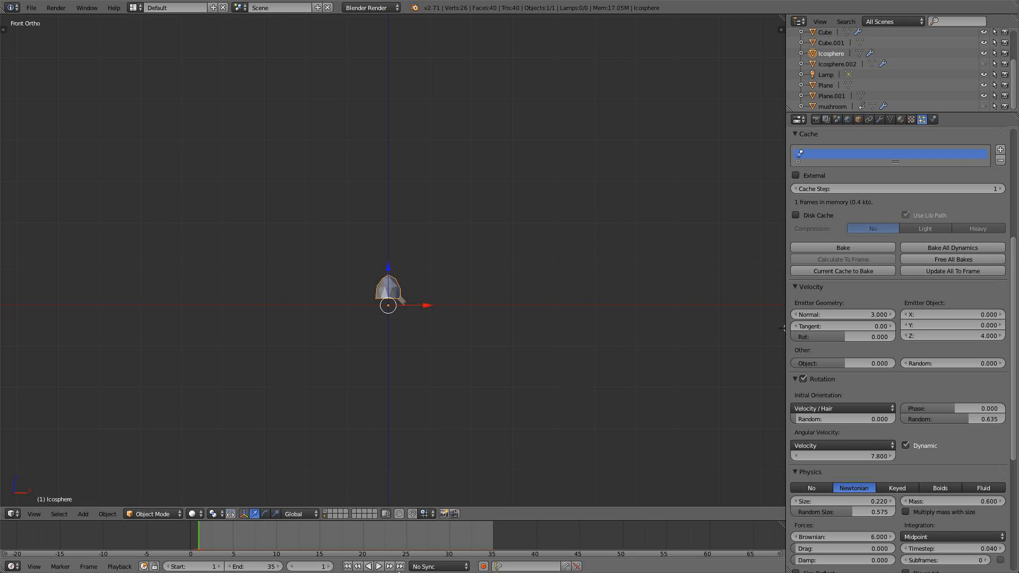
Play the isolated debris simulation to check how the pieces spread, and stop the playback
{"action": "left_click", "coordinate": [379, 567]}
{"action": "scroll", "coordinate": [478, 425], "scroll_direction": "down", "scroll_amount": 2}
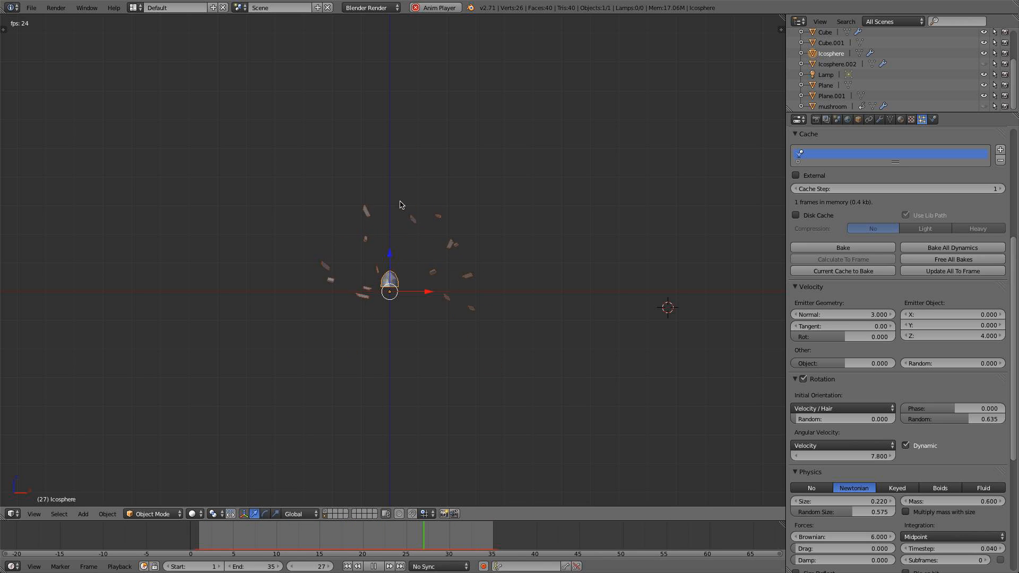
{"action": "key", "text": "alt+a"}
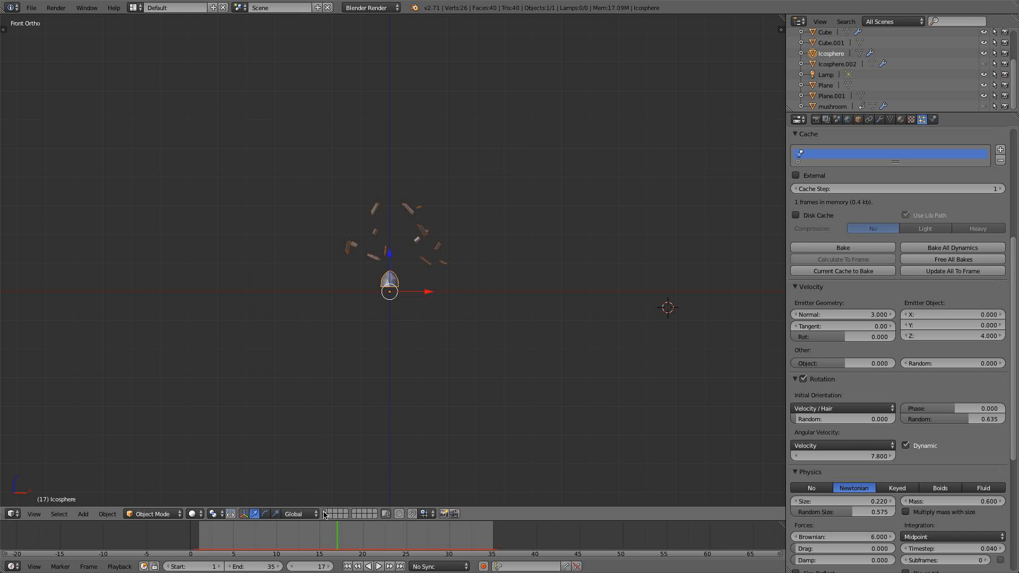
{"action": "left_click", "coordinate": [324, 513], "text": "shift"}
{"action": "left_click", "coordinate": [324, 514], "text": "shift"}
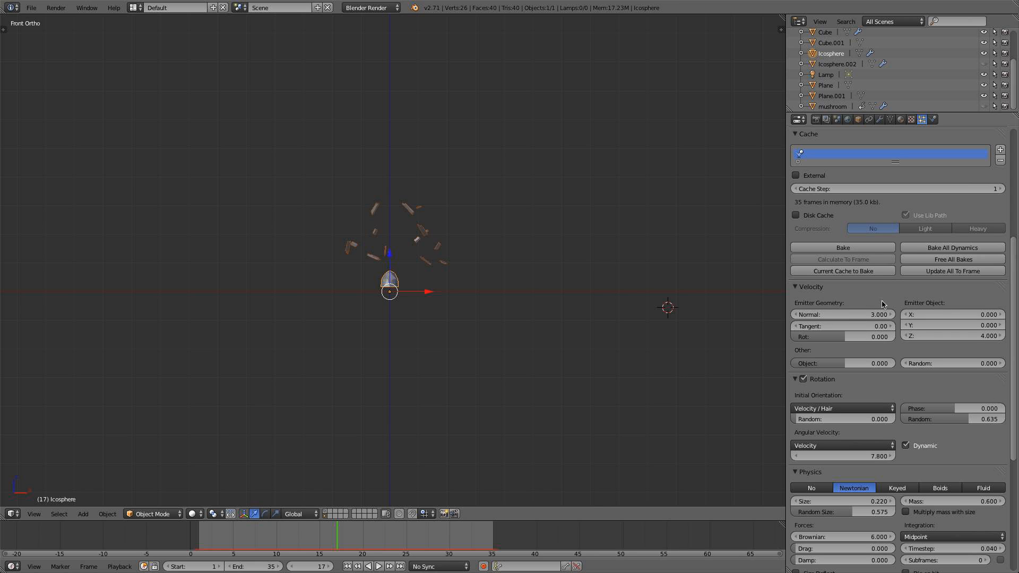
Set the Icosphere particles' normal emission velocity to 6 and replay the debris from the start
{"action": "left_click", "coordinate": [858, 314]}
{"action": "type", "text": "6"}
{"action": "key", "text": "Return"}
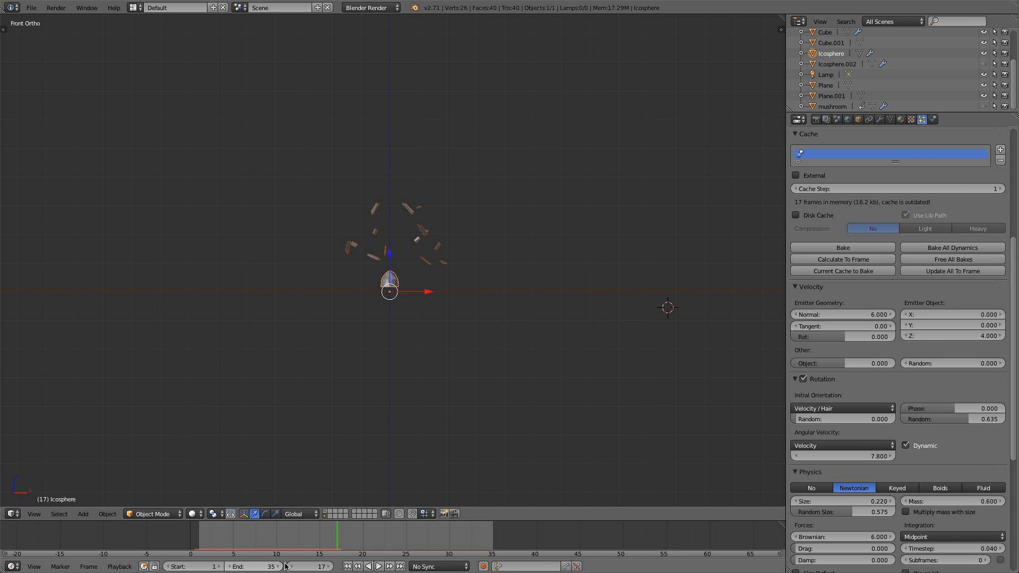
{"action": "key", "text": "shift+Left"}
{"action": "left_click", "coordinate": [378, 566]}
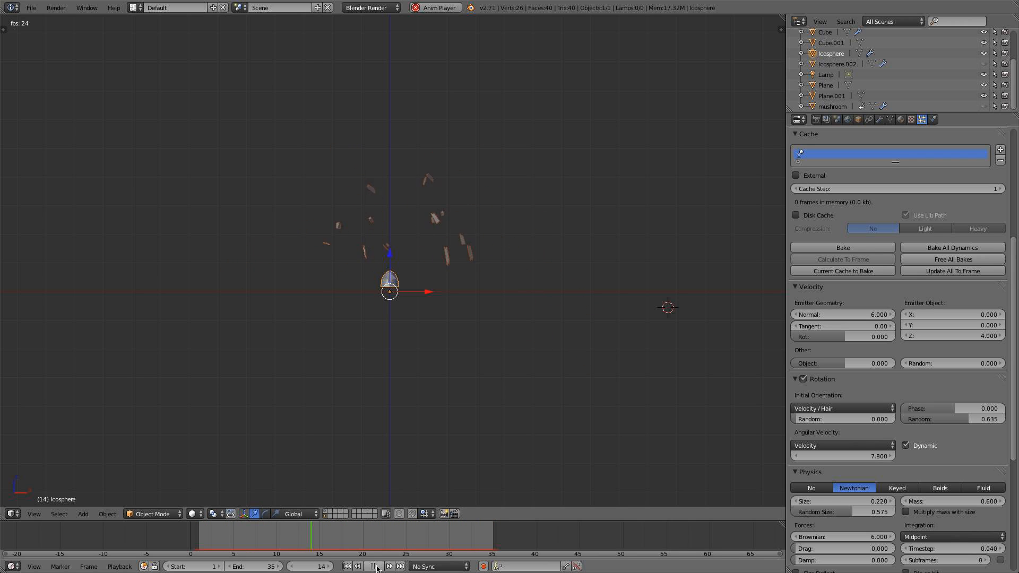
{"action": "left_click", "coordinate": [375, 567]}
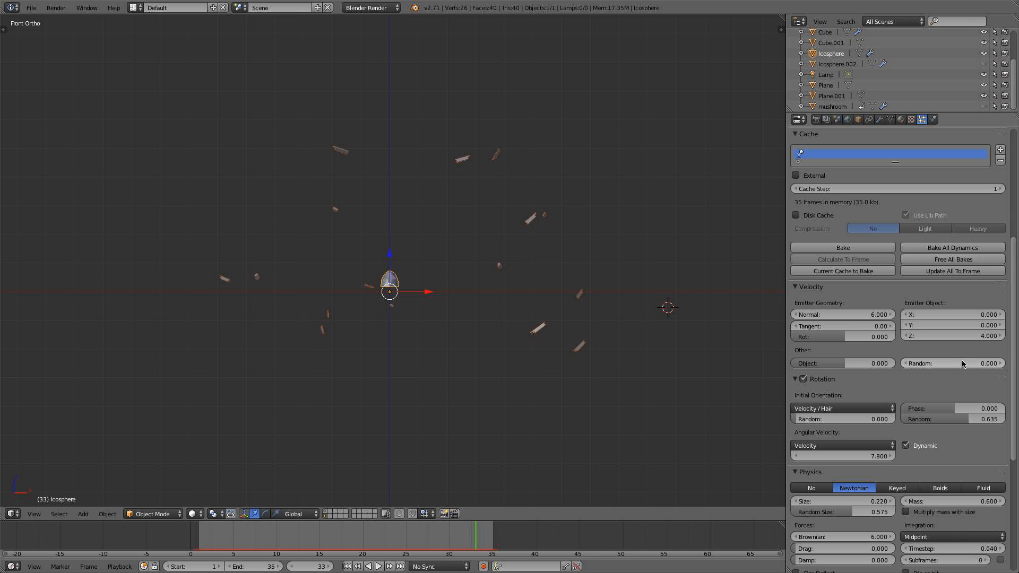
Set the Icosphere particles' random velocity to 0.48 and replay the debris from frame 1
{"action": "left_click_drag", "start_coordinate": [956, 363], "coordinate": [987, 363]}
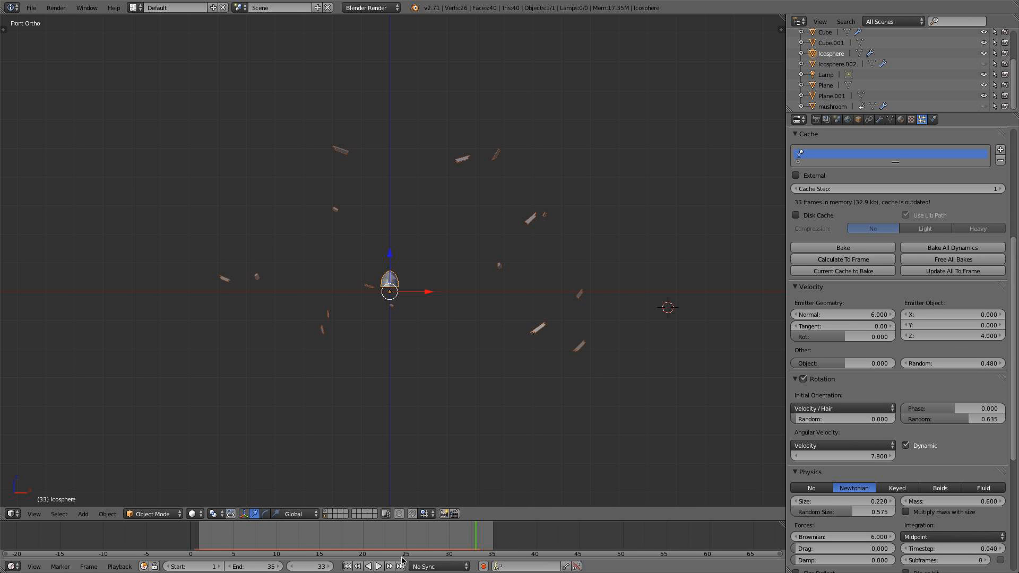
{"action": "left_click", "coordinate": [347, 566]}
{"action": "left_click", "coordinate": [379, 566]}
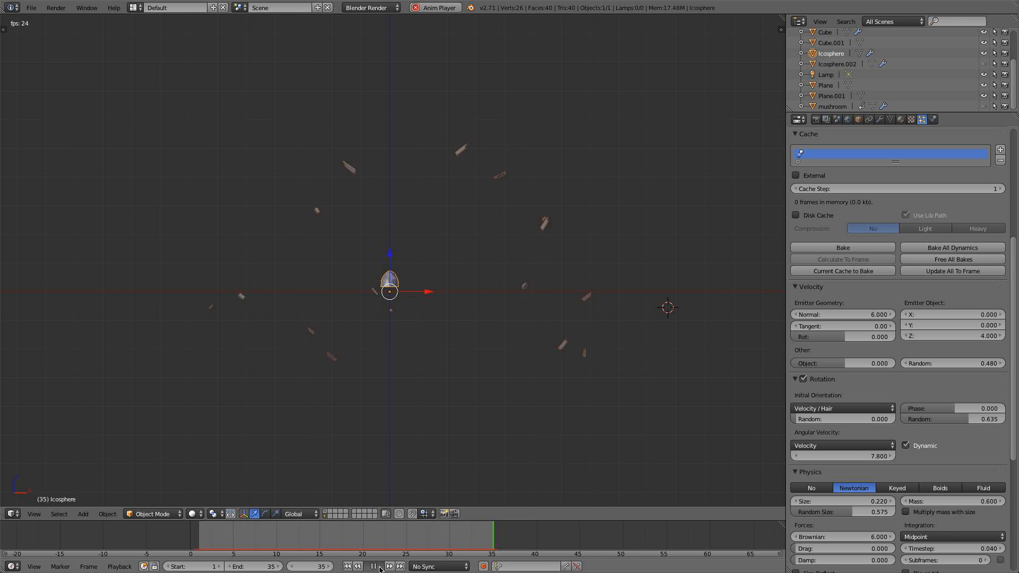
{"action": "left_click", "coordinate": [374, 567]}
Move the Icosphere emitter back to layer 1, show that layer, and return to frame 1
{"action": "key", "text": "m"}
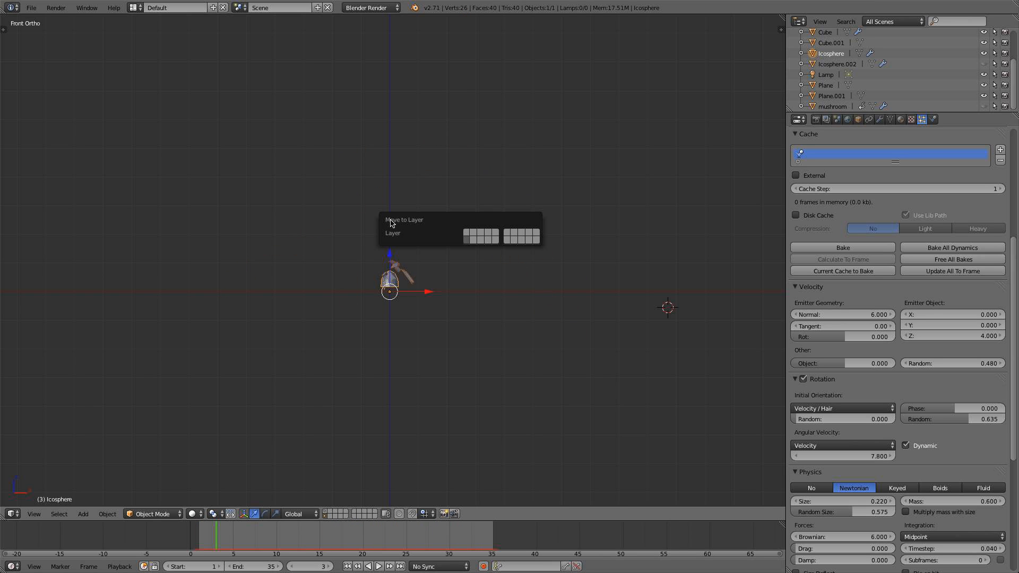
{"action": "left_click", "coordinate": [466, 232]}
{"action": "left_click", "coordinate": [326, 511]}
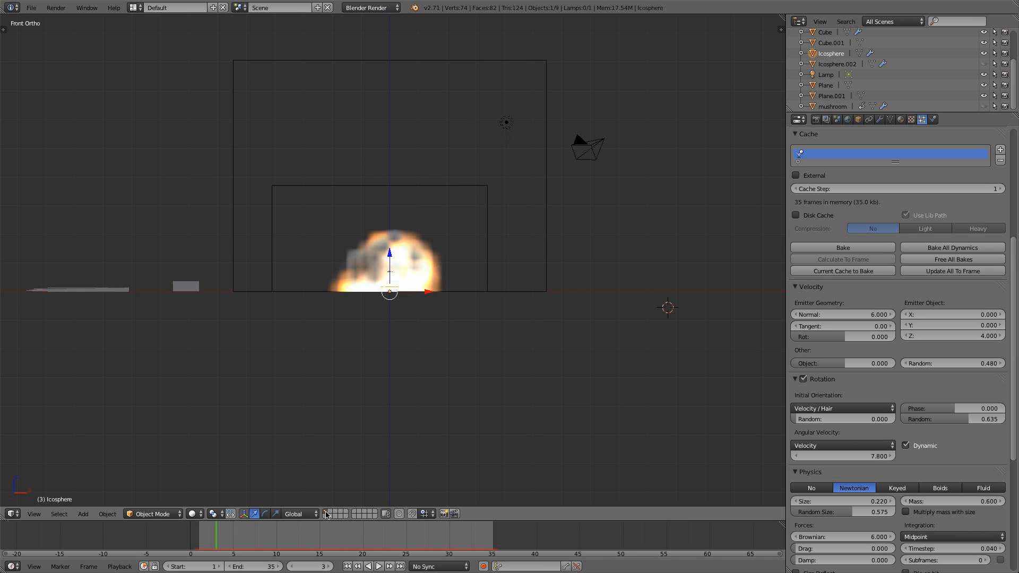
{"action": "scroll", "coordinate": [461, 258], "scroll_direction": "down", "scroll_amount": 1}
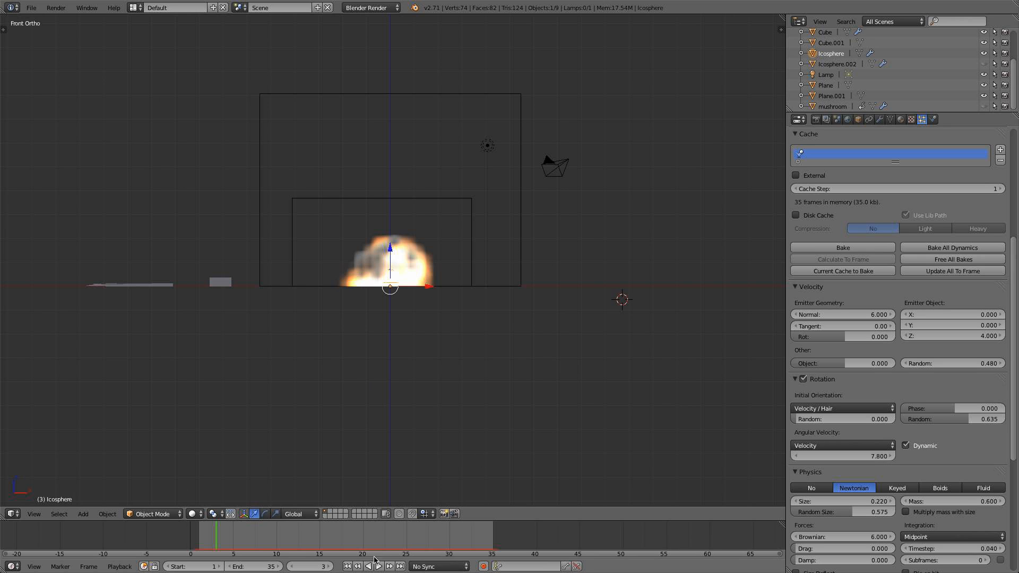
{"action": "left_click", "coordinate": [348, 567]}
Set the Cube smoke domain's resolution divisions to 100 and enable the viewport display of high-resolution smoke
{"action": "right_click", "coordinate": [521, 232]}
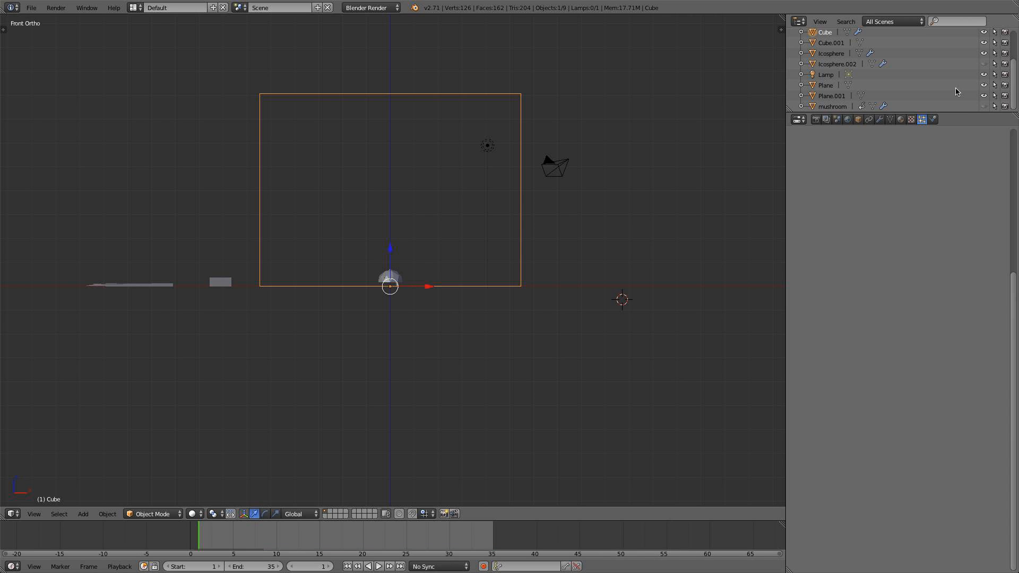
{"action": "left_click", "coordinate": [935, 120]}
{"action": "left_click", "coordinate": [851, 230]}
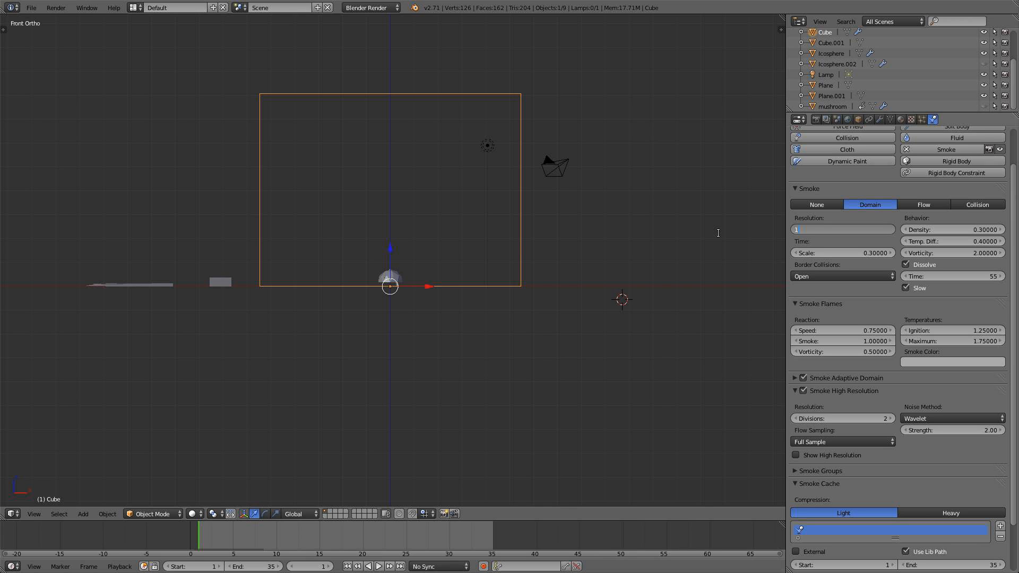
{"action": "key", "text": "Return"}
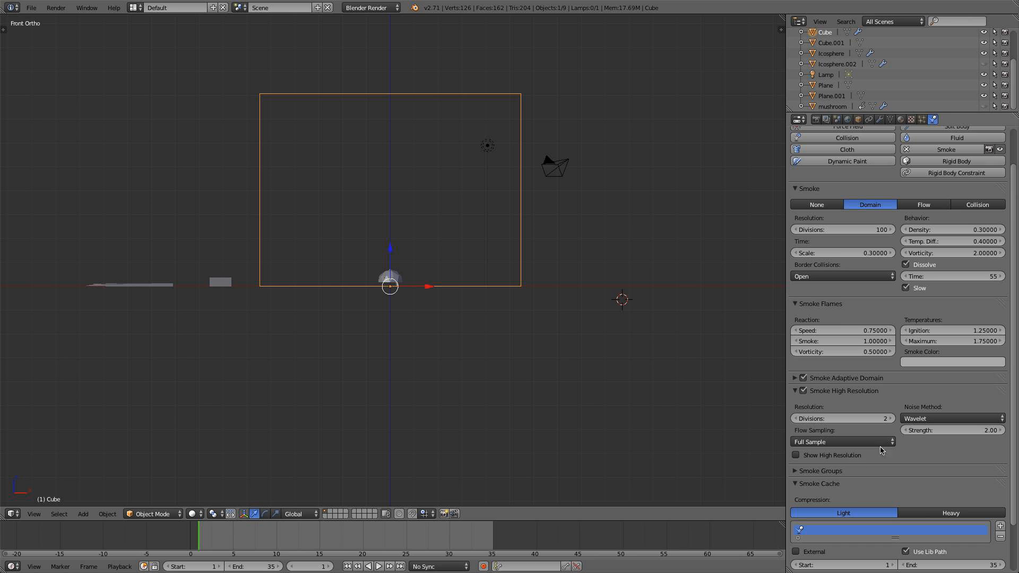
{"action": "left_click", "coordinate": [838, 456]}
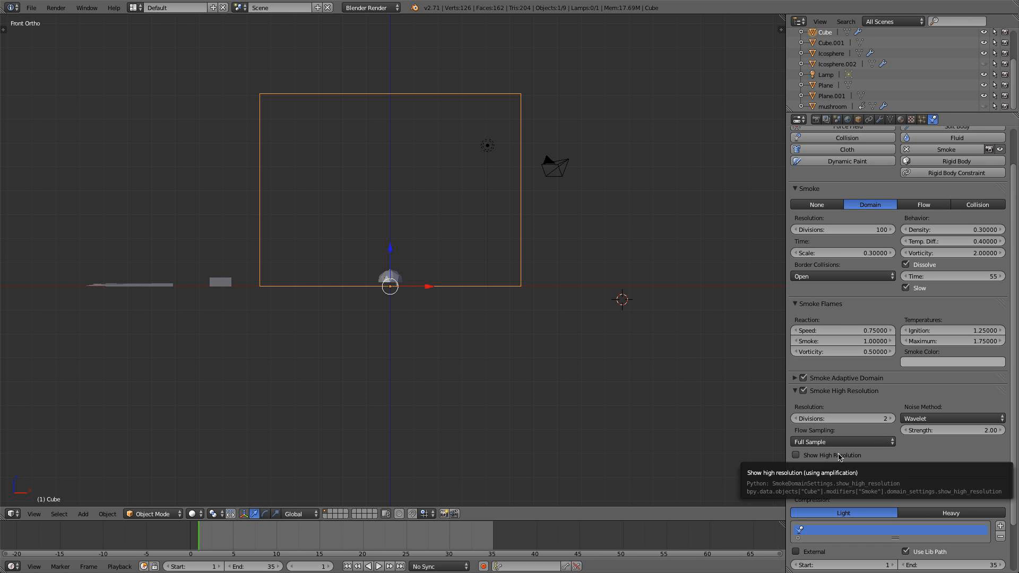
{"action": "scroll", "coordinate": [839, 457], "scroll_direction": "down", "scroll_amount": 3}
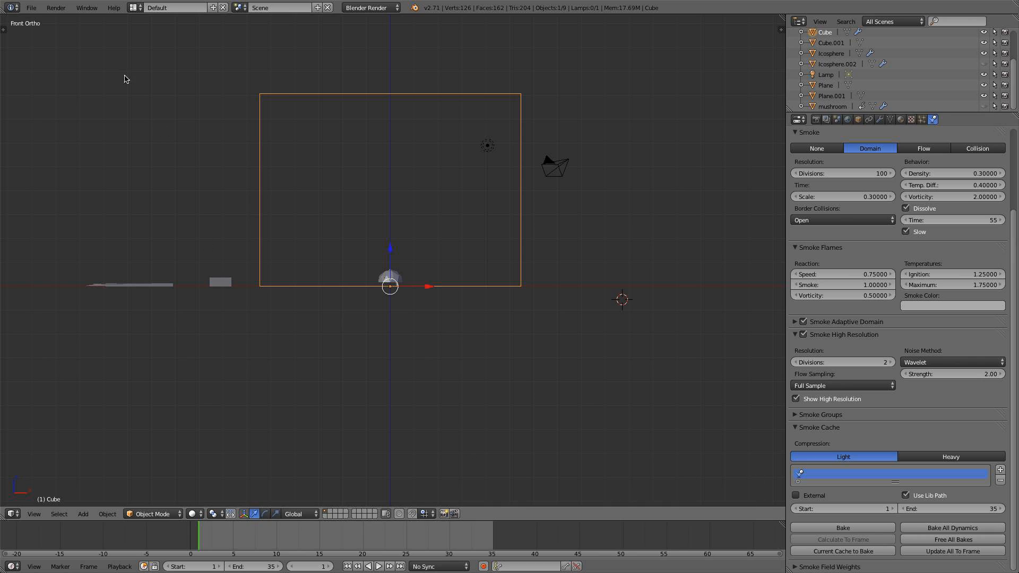
{"action": "left_click", "coordinate": [36, 8]}
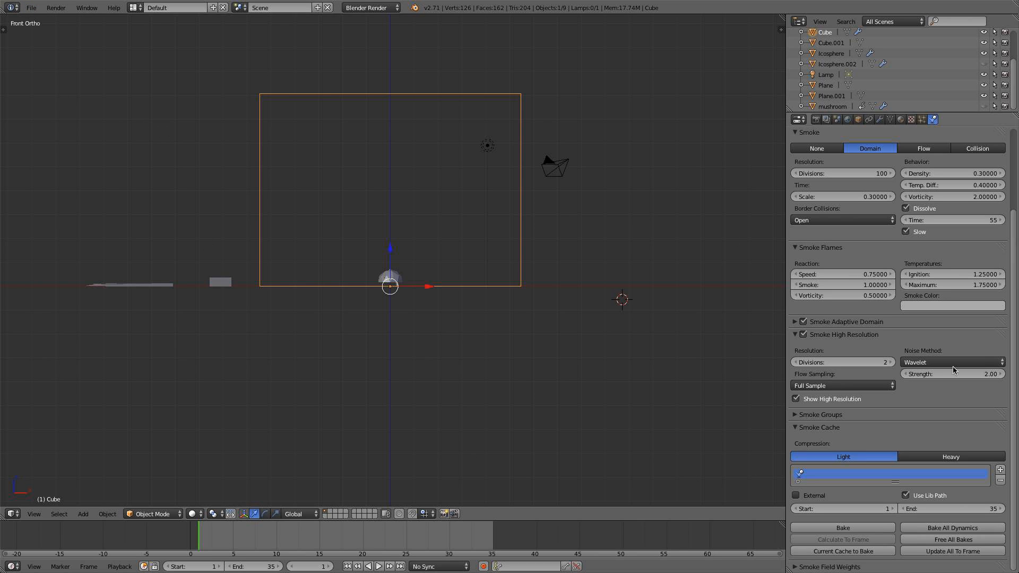
Bake the Cube domain's smoke simulation over frames 1 to 35
{"action": "left_click", "coordinate": [853, 528]}
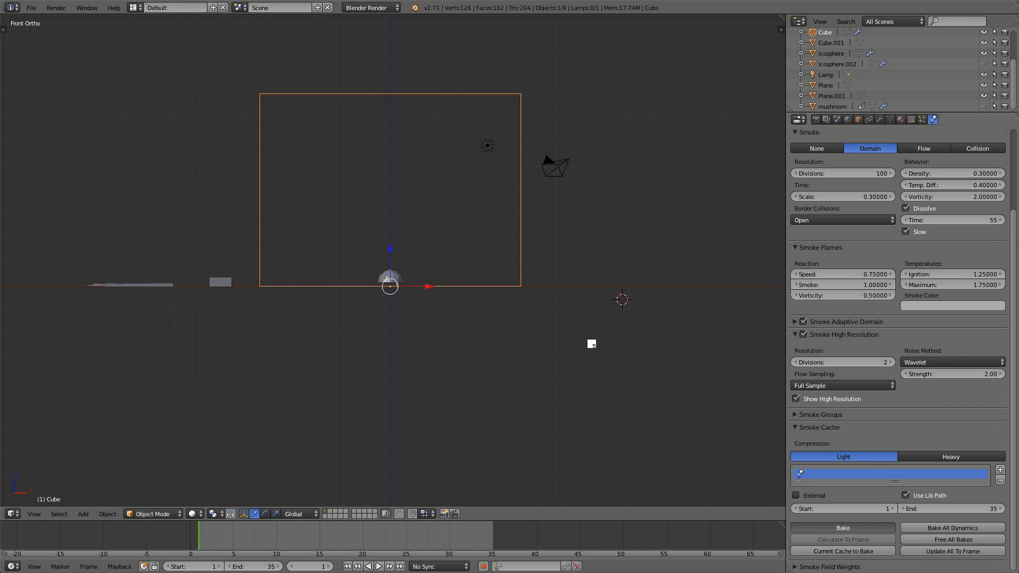
{"action": "left_click", "coordinate": [677, 223]}
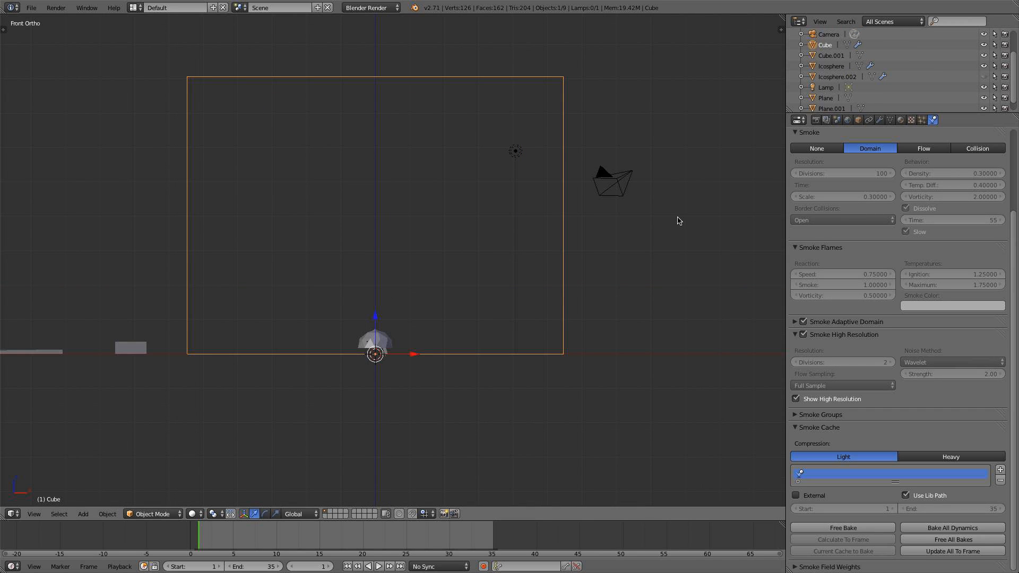
{"action": "middle_click_drag", "start_coordinate": [564, 302], "coordinate": [585, 290], "text": "shift"}
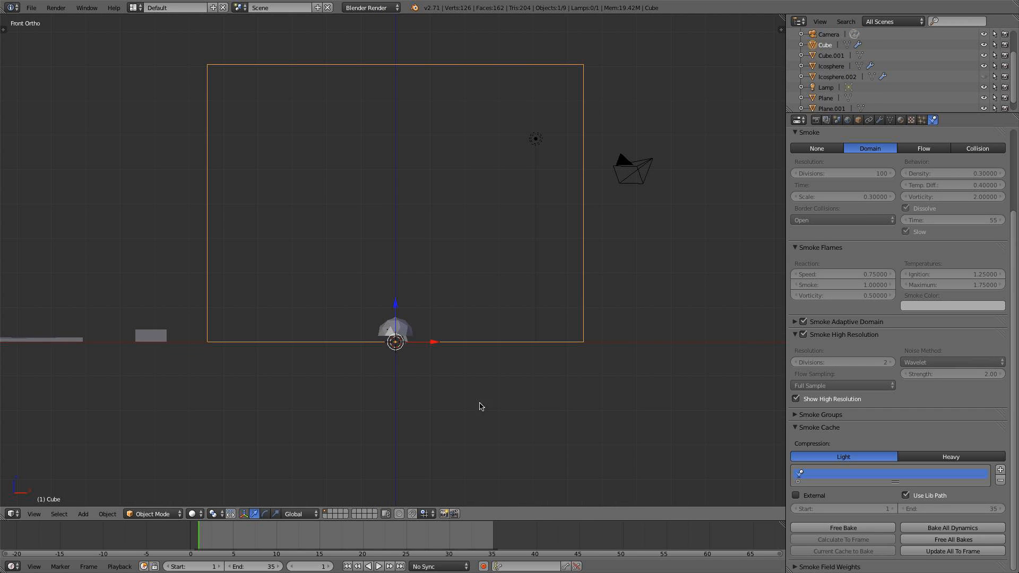
Preview the baked explosion at frames 15, 22, 24 and 29
{"action": "left_click", "coordinate": [320, 534]}
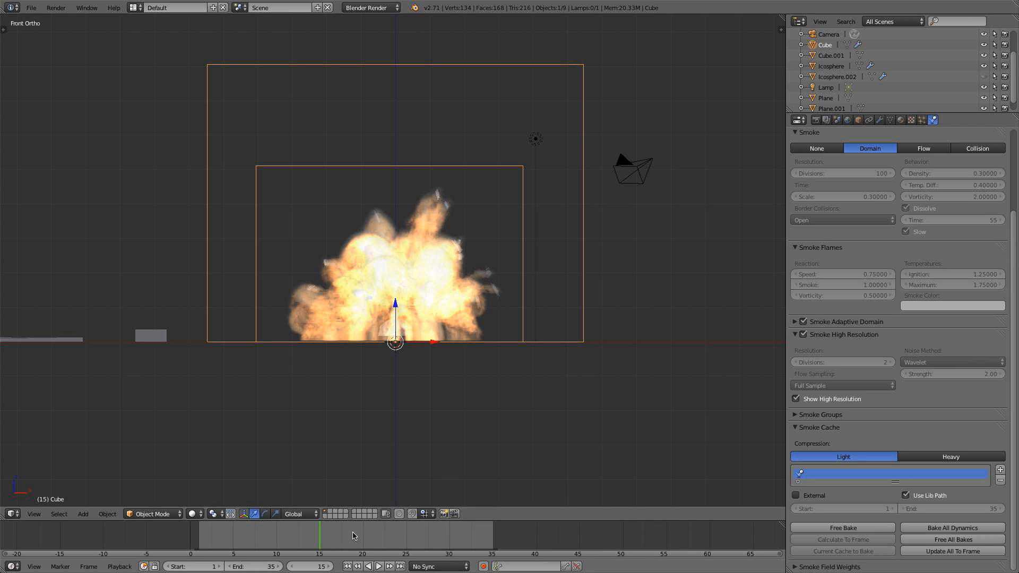
{"action": "left_click", "coordinate": [384, 532]}
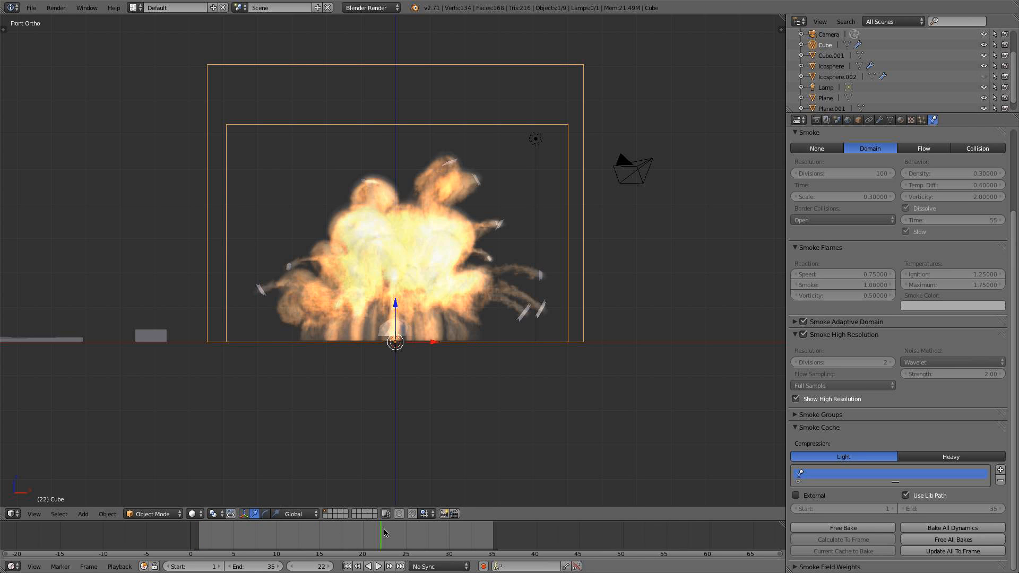
{"action": "left_click", "coordinate": [400, 531]}
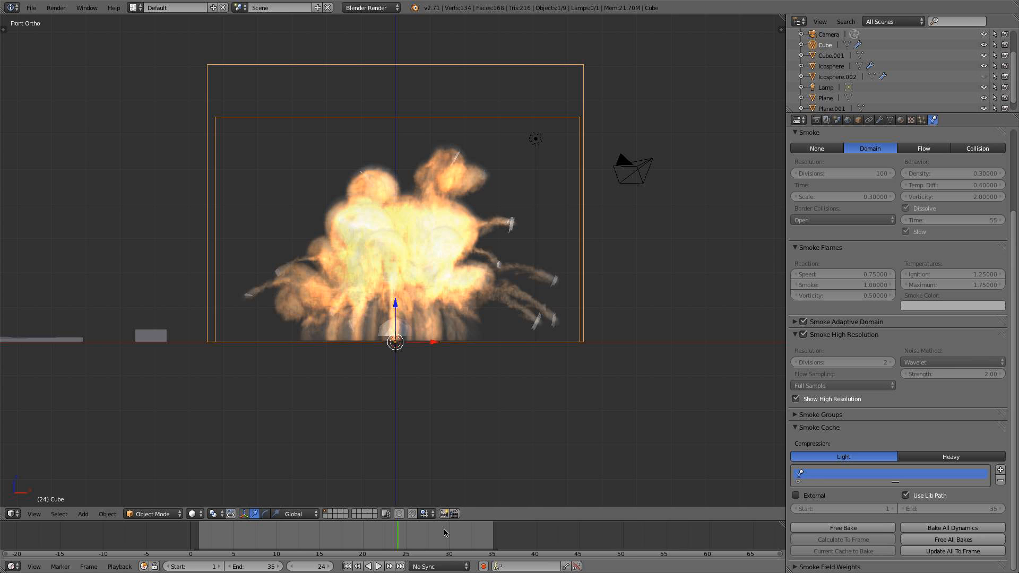
{"action": "left_click", "coordinate": [445, 533]}
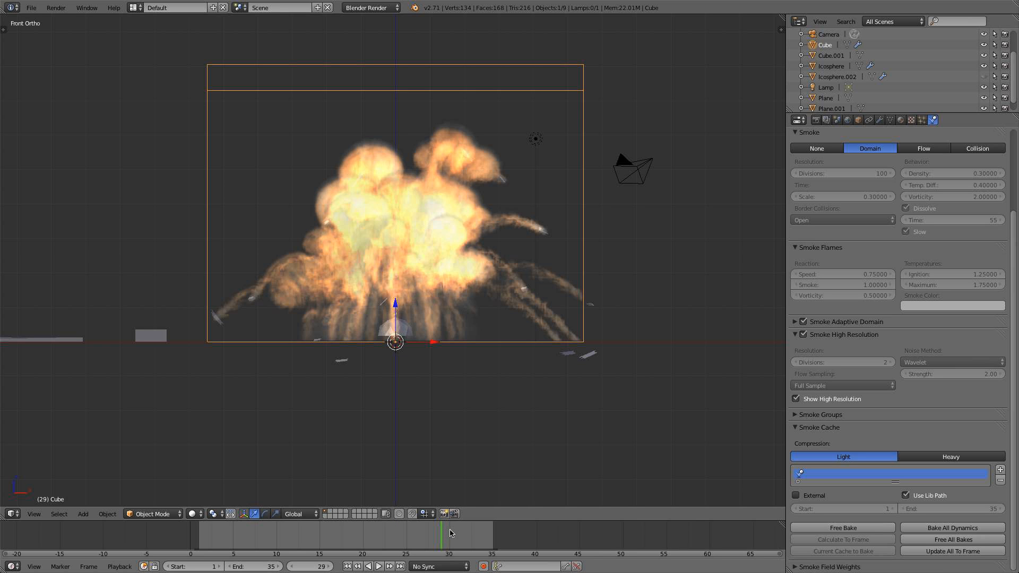
Examine the fireball, smoke trails and debris at frame 29 up close in the front and right orthographic views
{"action": "scroll", "coordinate": [531, 337], "scroll_direction": "down", "scroll_amount": 2}
{"action": "middle_click_drag", "start_coordinate": [528, 335], "coordinate": [345, 311]}
{"action": "key", "text": "KP_1"}
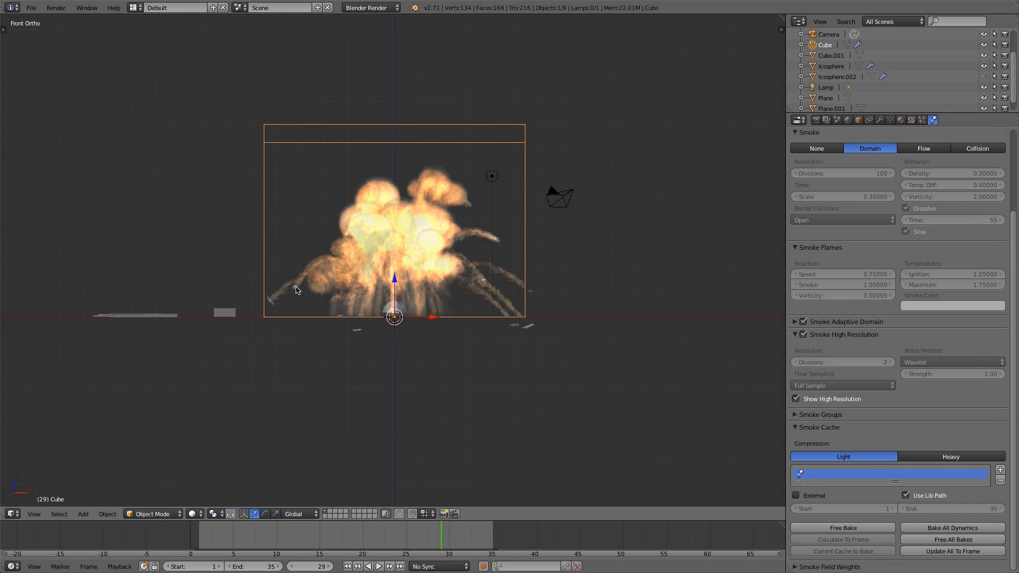
{"action": "scroll", "coordinate": [355, 228], "scroll_direction": "up", "scroll_amount": 5}
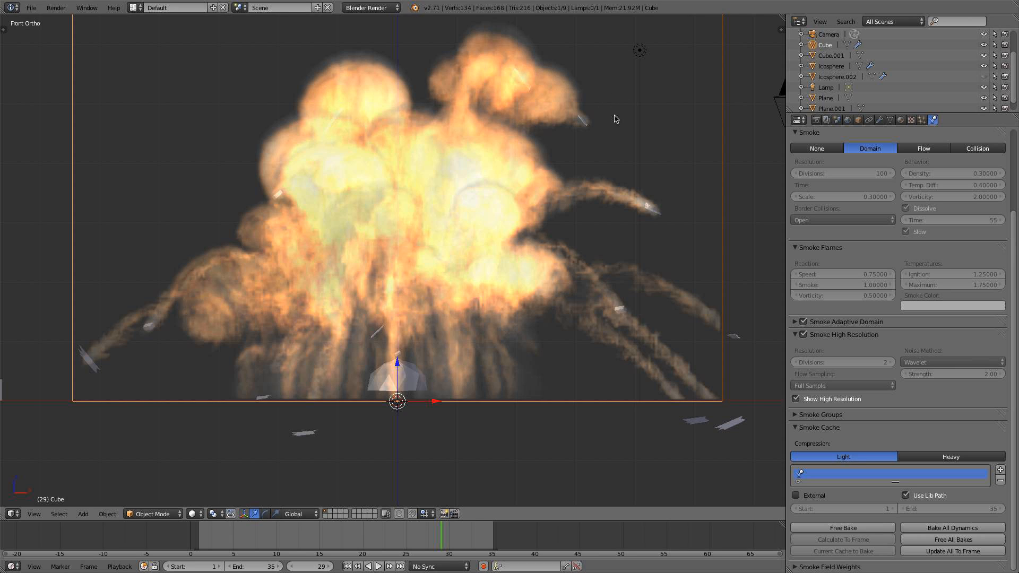
{"action": "scroll", "coordinate": [615, 119], "scroll_direction": "down", "scroll_amount": 1}
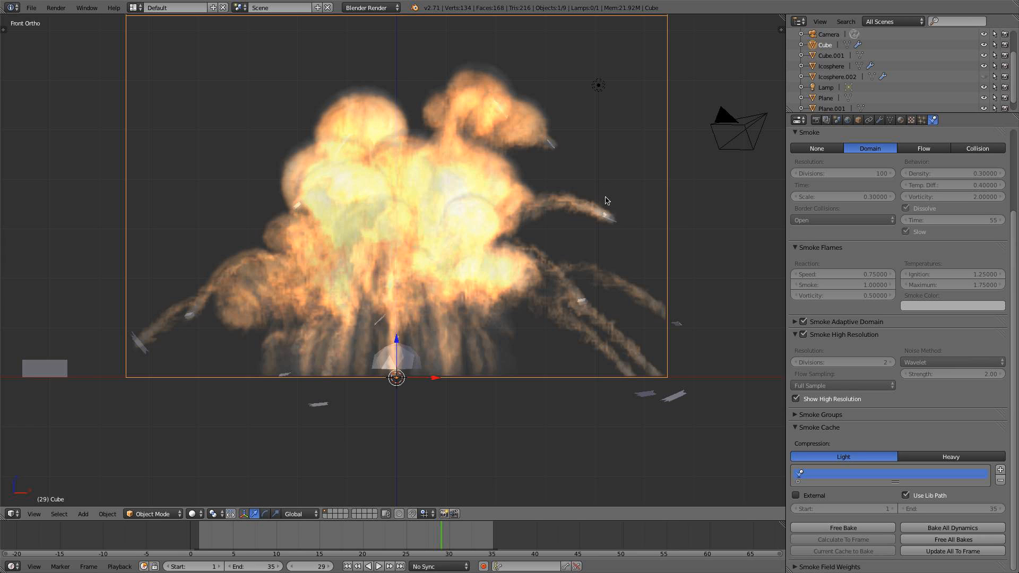
{"action": "middle_click_drag", "start_coordinate": [606, 198], "coordinate": [606, 240], "text": "shift"}
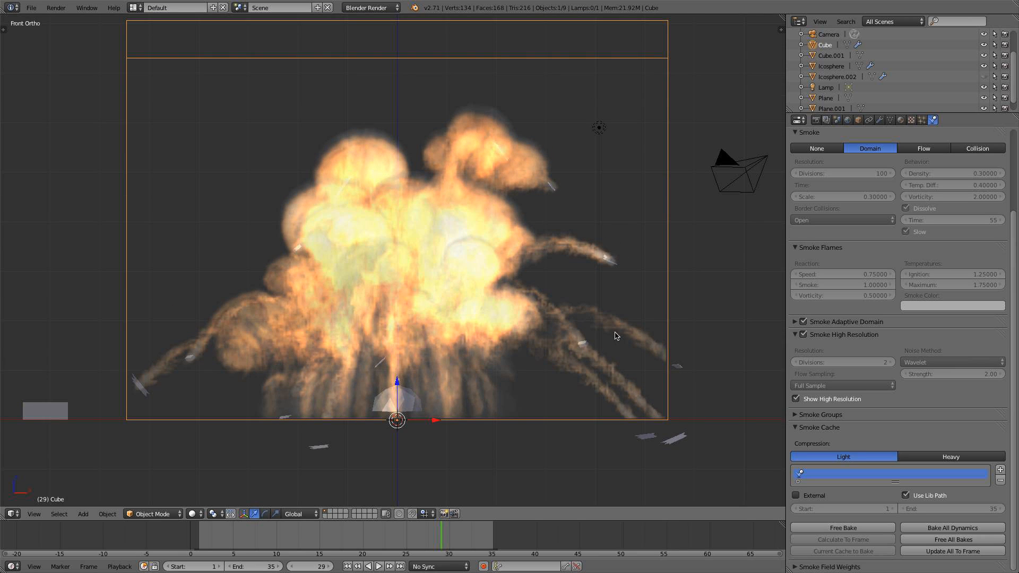
{"action": "scroll", "coordinate": [517, 251], "scroll_direction": "down", "scroll_amount": 2}
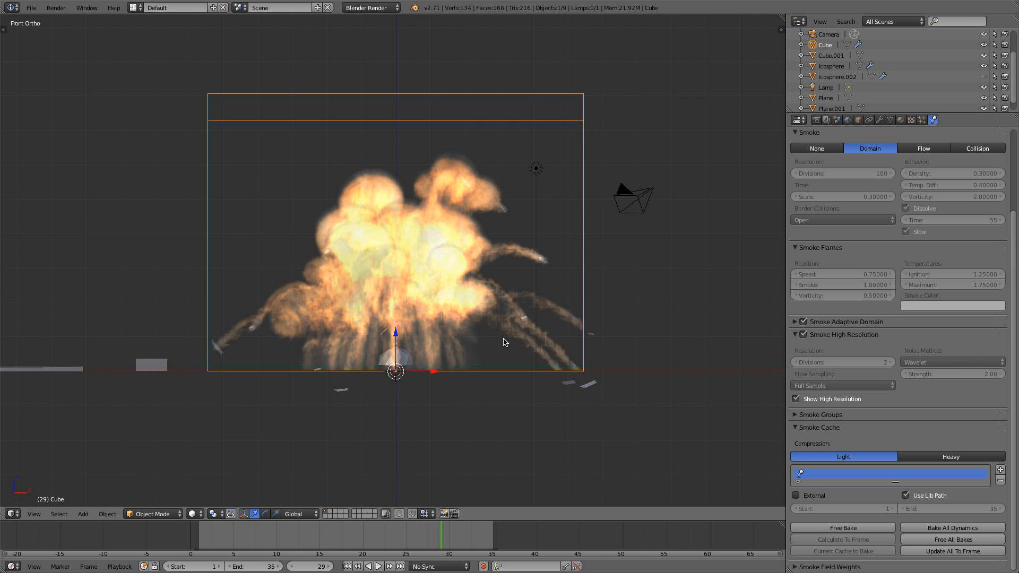
{"action": "middle_click_drag", "start_coordinate": [505, 343], "coordinate": [362, 341]}
{"action": "key", "text": "KP_3"}
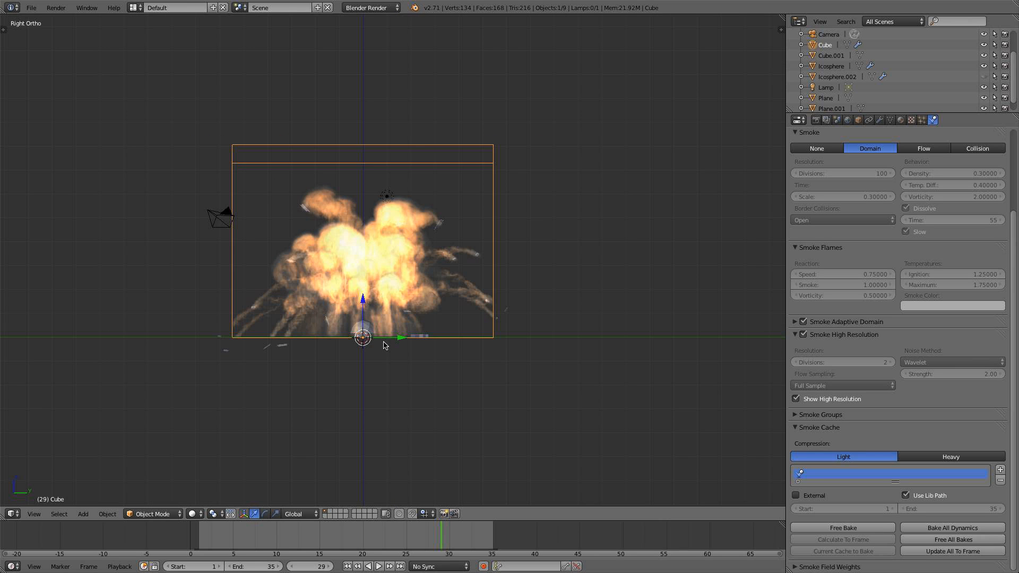
{"action": "scroll", "coordinate": [386, 346], "scroll_direction": "up", "scroll_amount": 3}
{"action": "middle_click_drag", "start_coordinate": [507, 319], "coordinate": [570, 317], "text": "shift"}
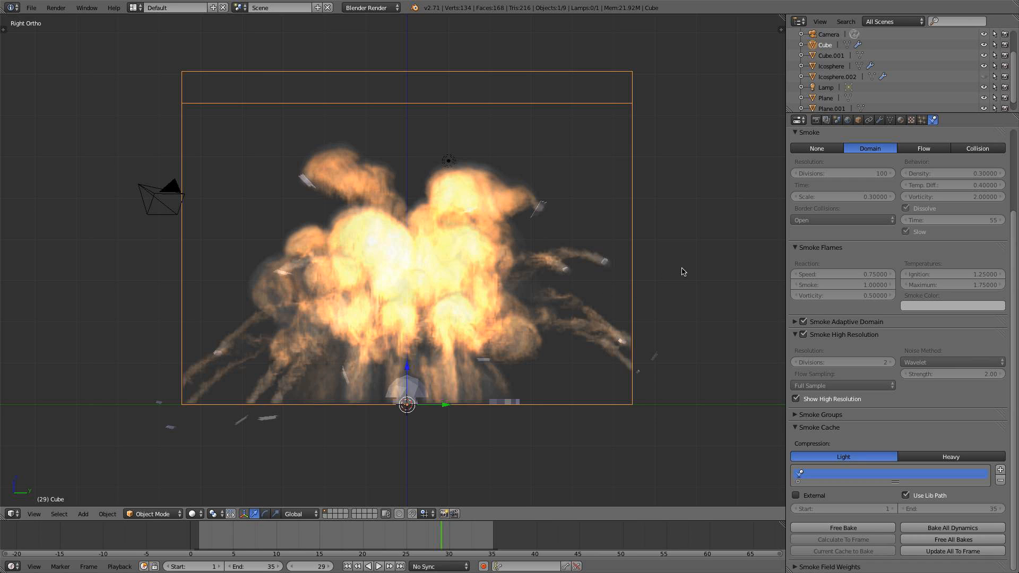
Switch the render engine to Cycles Render
{"action": "left_click", "coordinate": [381, 11]}
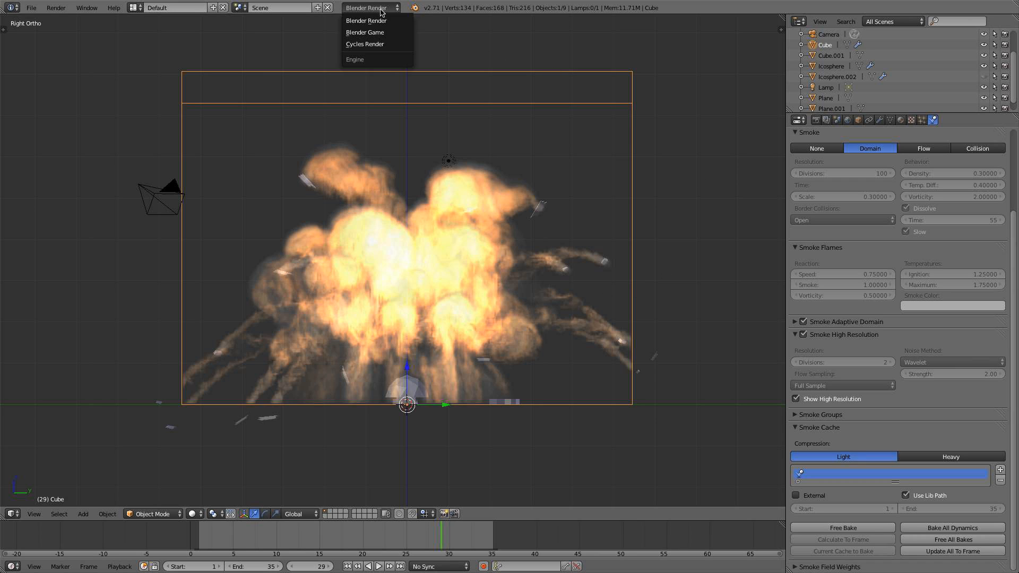
{"action": "left_click", "coordinate": [381, 45]}
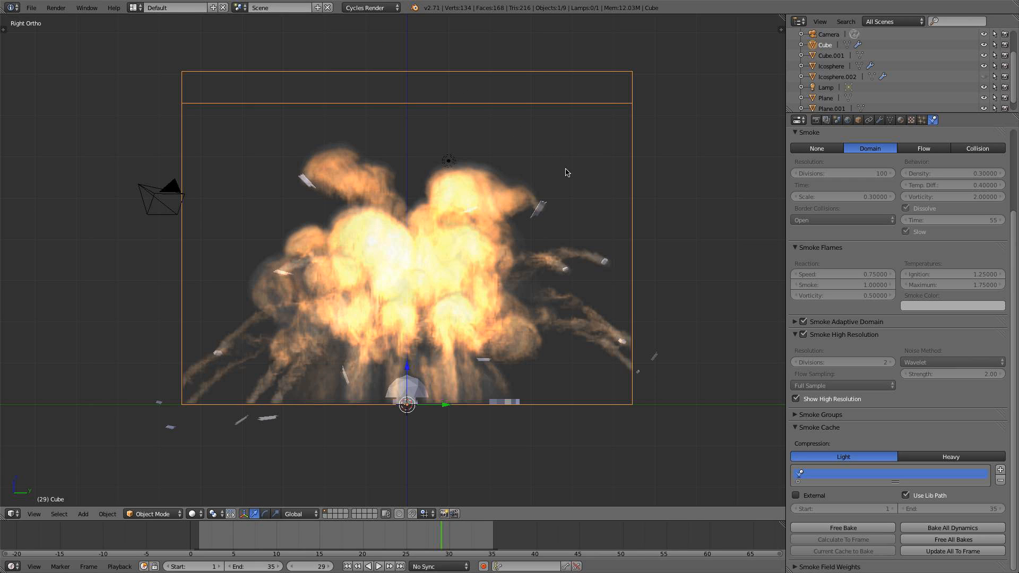
Review the Icosphere emitter's particle velocity, rotation, physics and render settings, and select Cube.001 at the emitter's base
{"action": "left_click", "coordinate": [922, 120]}
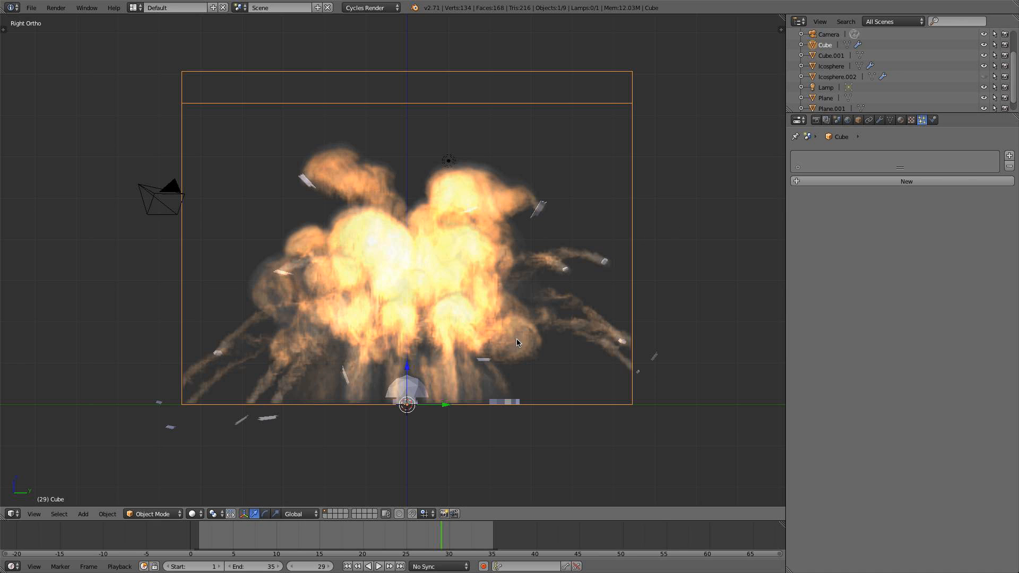
{"action": "right_click", "coordinate": [465, 352]}
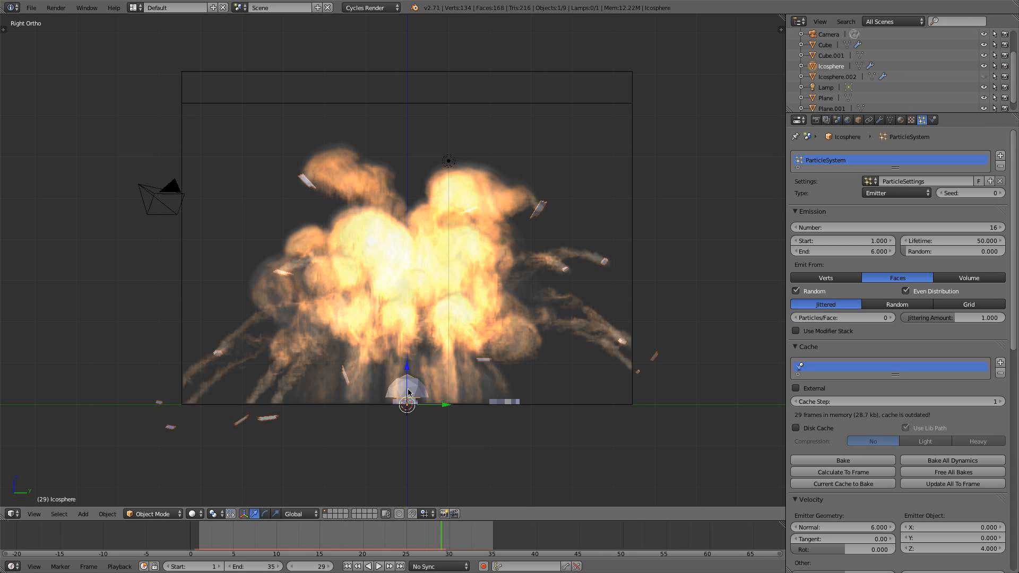
{"action": "scroll", "coordinate": [866, 365], "scroll_direction": "down", "scroll_amount": 9}
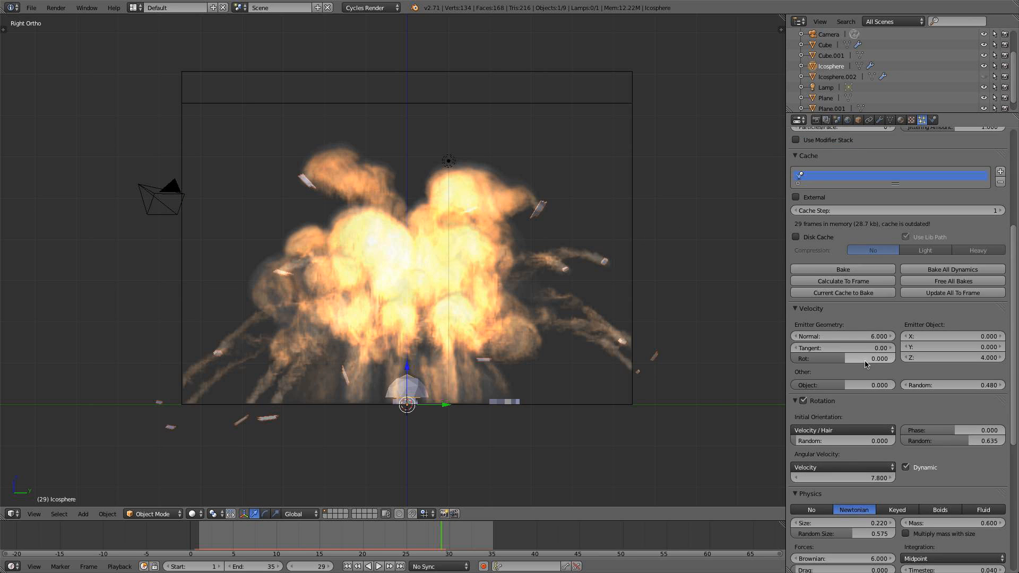
{"action": "scroll", "coordinate": [867, 365], "scroll_direction": "down", "scroll_amount": 8}
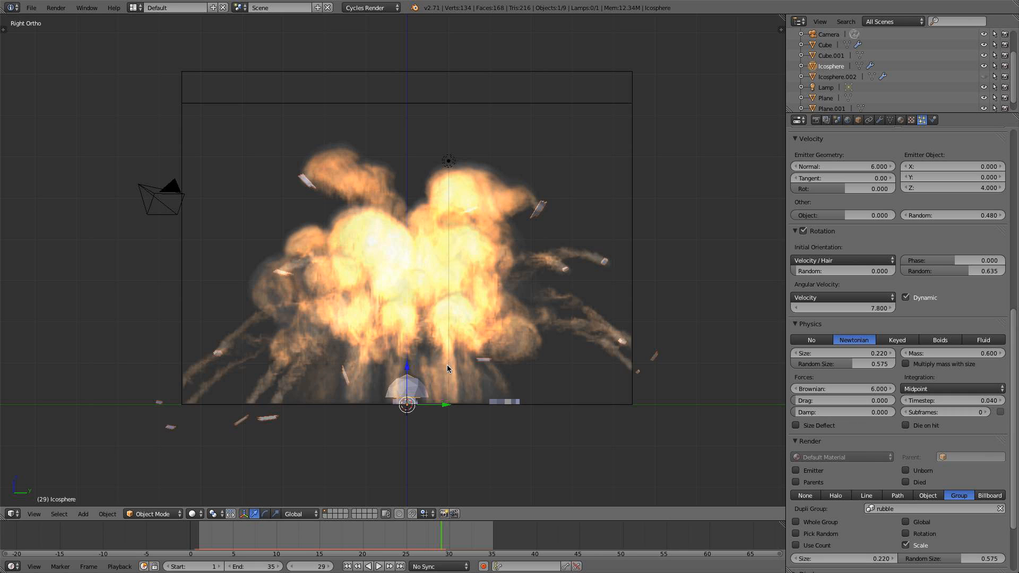
{"action": "right_click", "coordinate": [410, 397]}
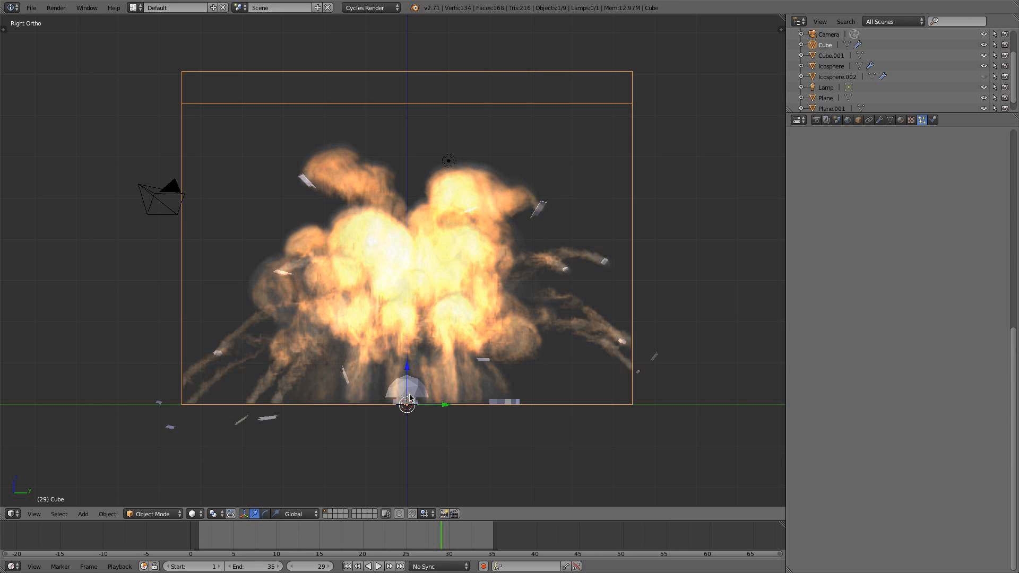
{"action": "right_click", "coordinate": [410, 398]}
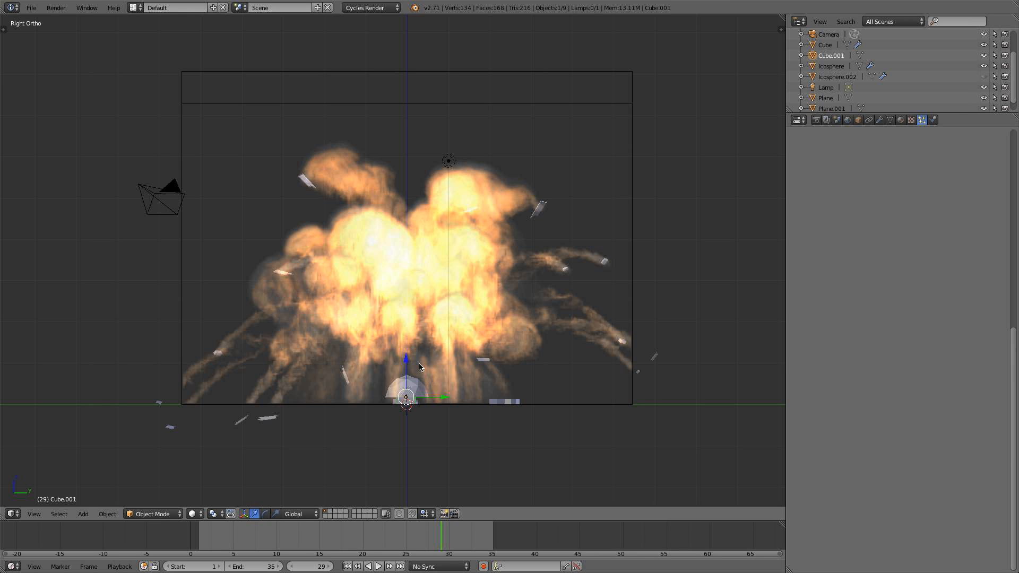
Show the hidden mushroom object in the viewport and exclude it from rendering
{"action": "right_click", "coordinate": [409, 397]}
{"action": "right_click", "coordinate": [409, 397]}
{"action": "right_click", "coordinate": [409, 397]}
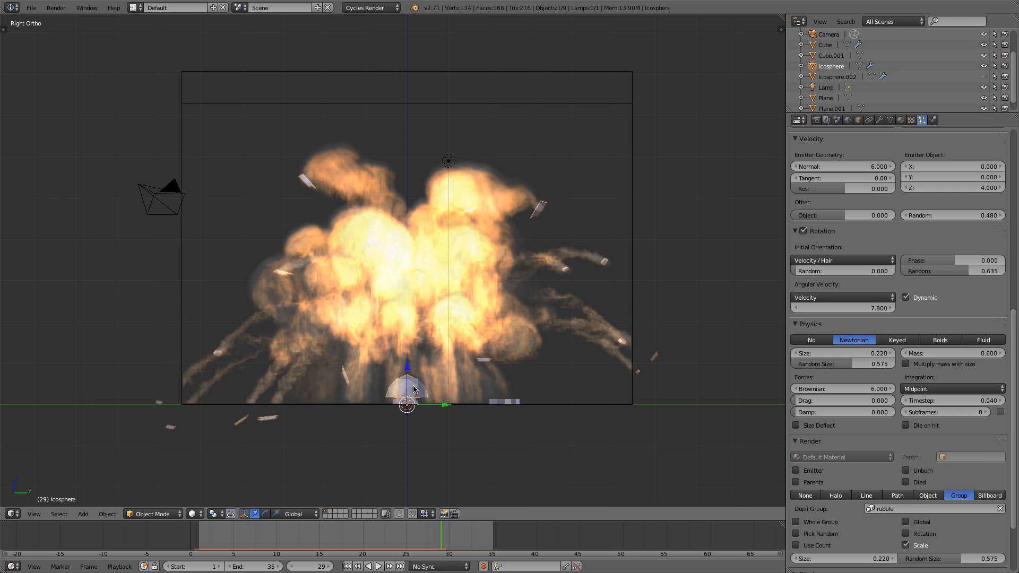
{"action": "right_click", "coordinate": [414, 389]}
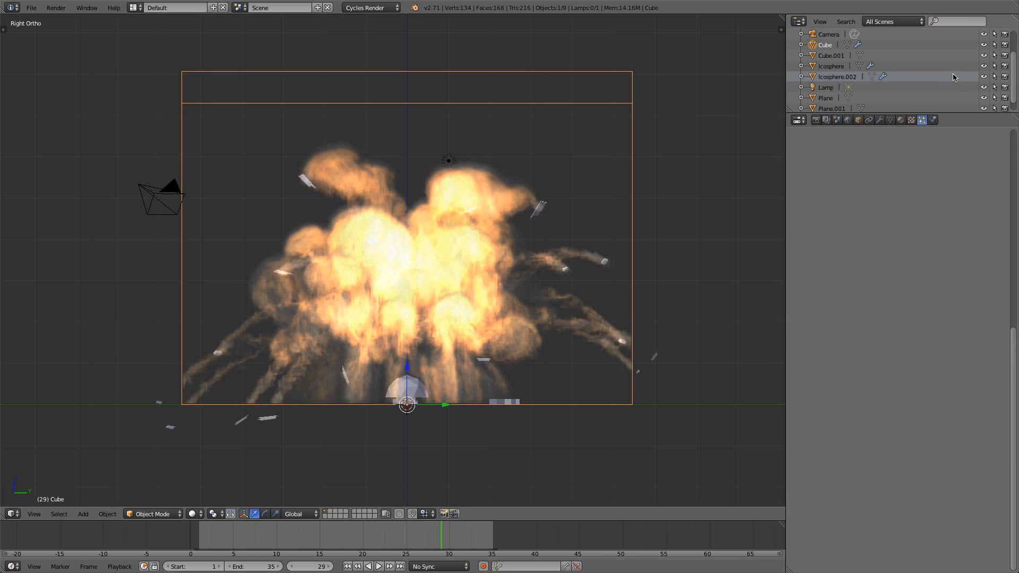
{"action": "left_click", "coordinate": [851, 67]}
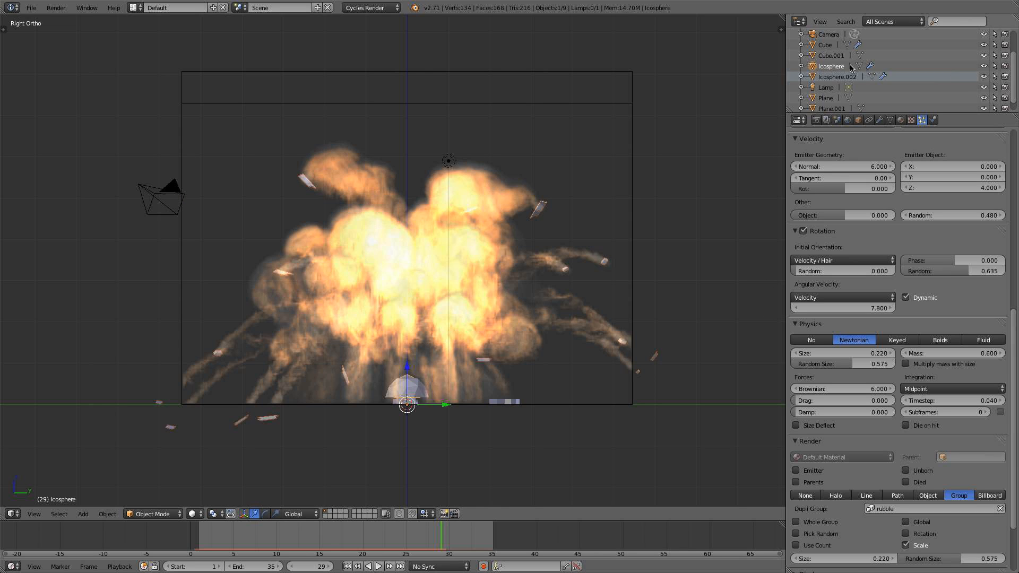
{"action": "scroll", "coordinate": [851, 90], "scroll_direction": "down", "scroll_amount": 1}
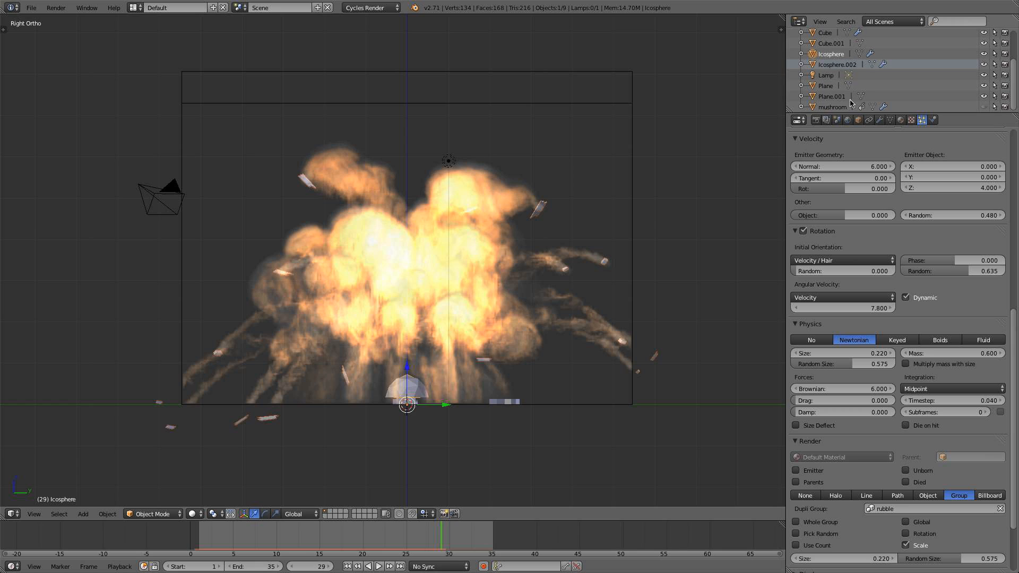
{"action": "left_click", "coordinate": [850, 108]}
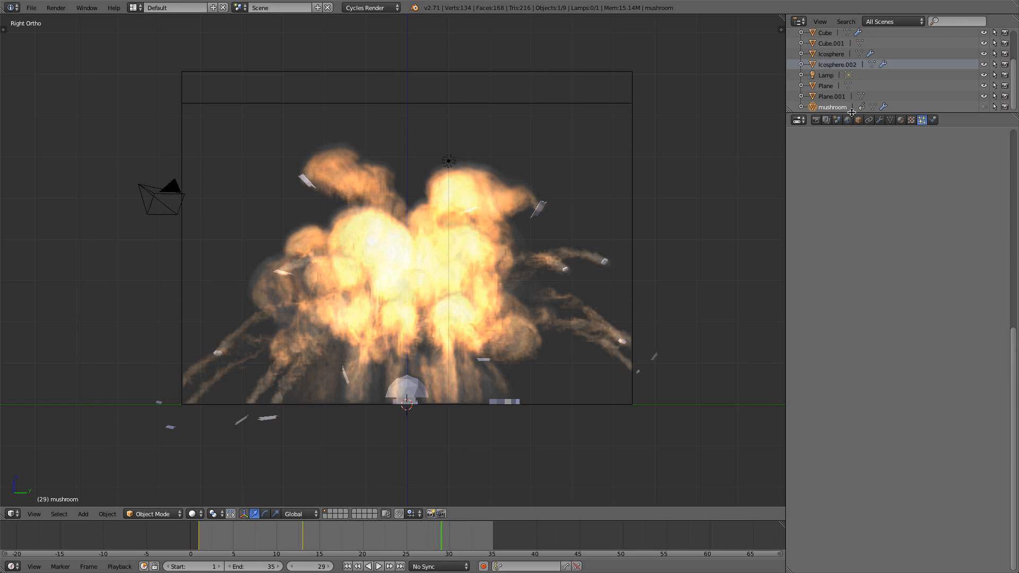
{"action": "left_click", "coordinate": [984, 107]}
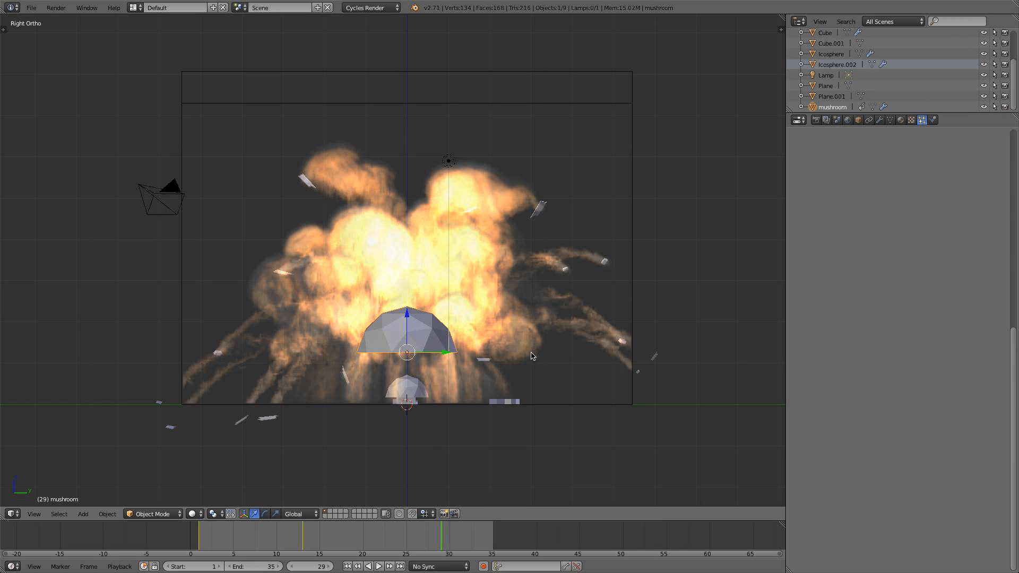
{"action": "left_click", "coordinate": [1005, 107]}
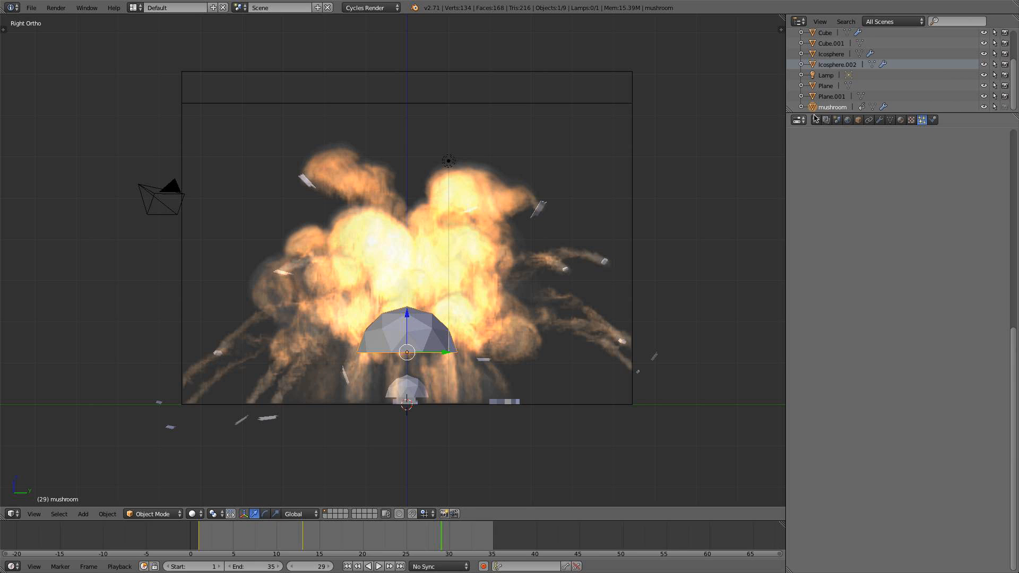
Display the scene in wireframe and turn off emitter rendering in the particle settings of Icosphere.002
{"action": "right_click", "coordinate": [407, 394]}
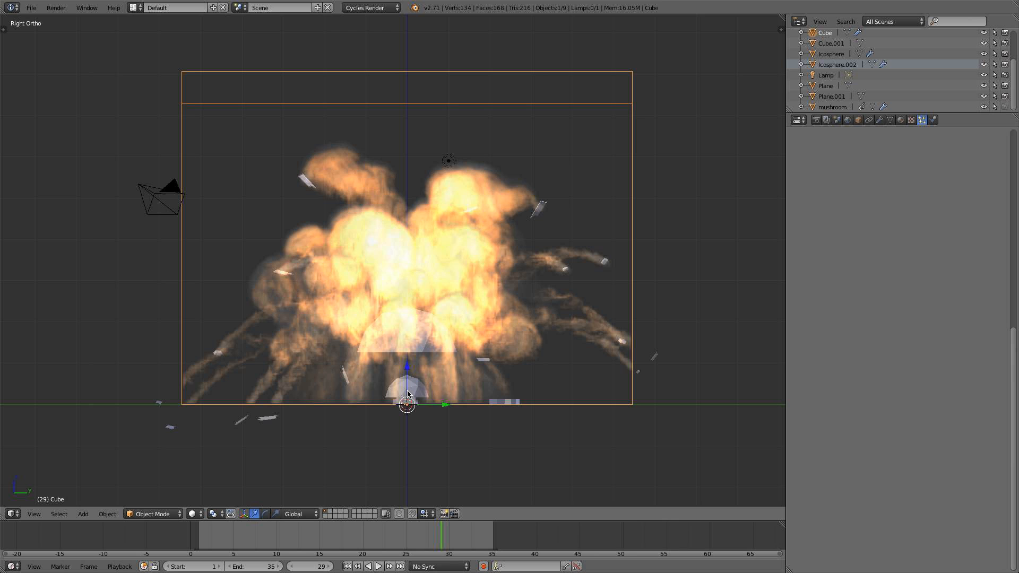
{"action": "right_click", "coordinate": [410, 396]}
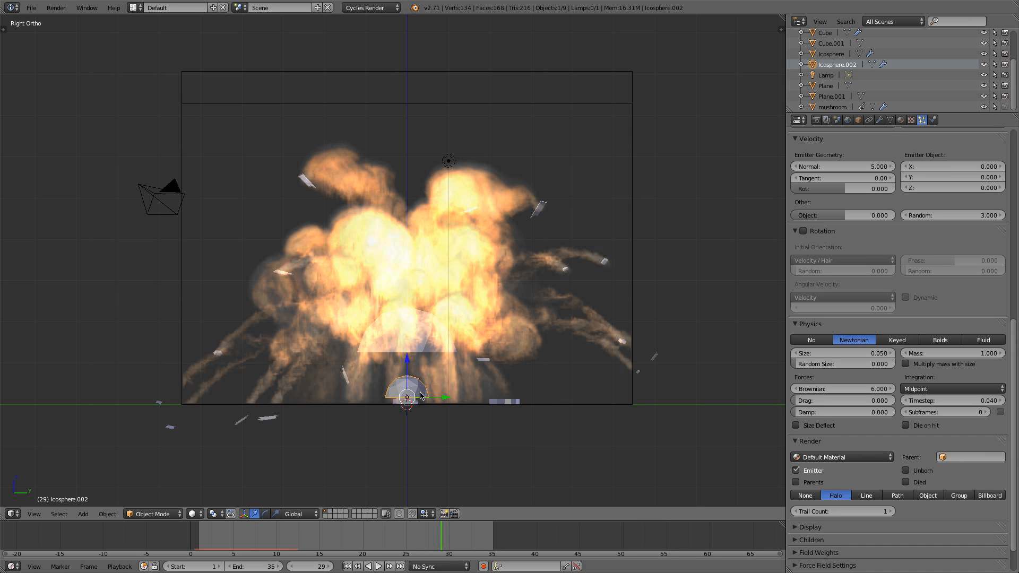
{"action": "key", "text": "z"}
{"action": "scroll", "coordinate": [422, 436], "scroll_direction": "up", "scroll_amount": 3}
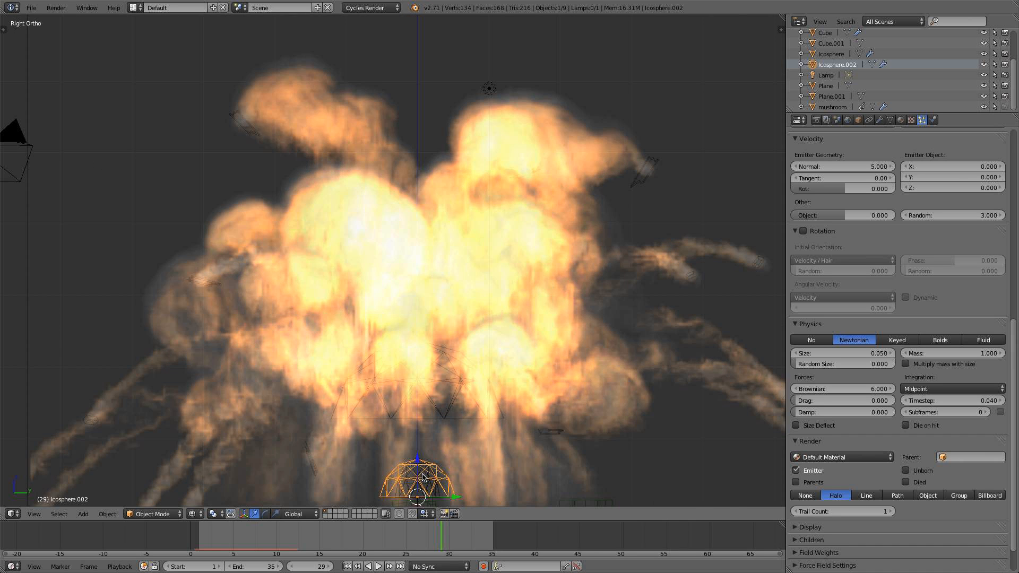
{"action": "right_click", "coordinate": [427, 477]}
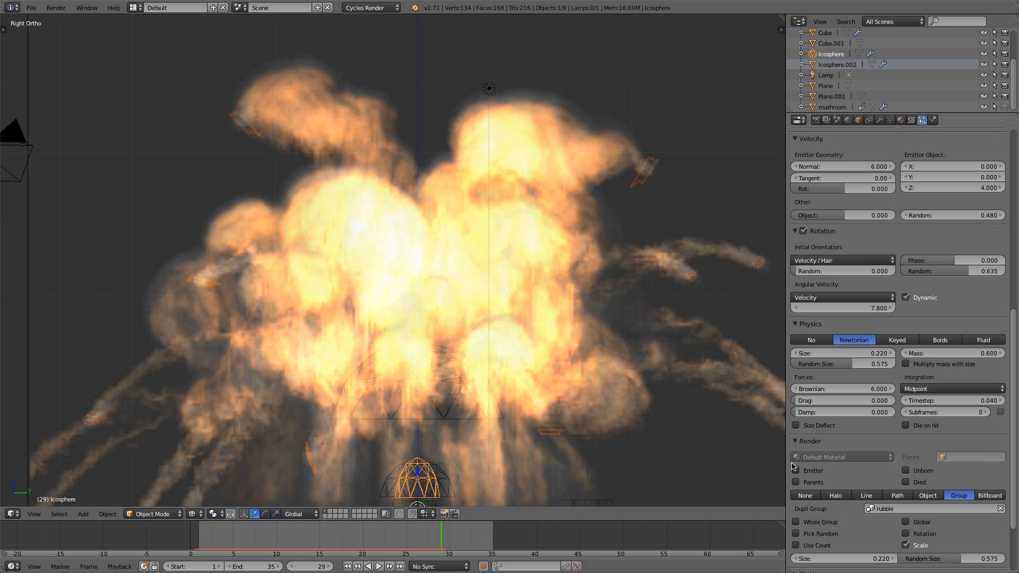
{"action": "right_click", "coordinate": [454, 486]}
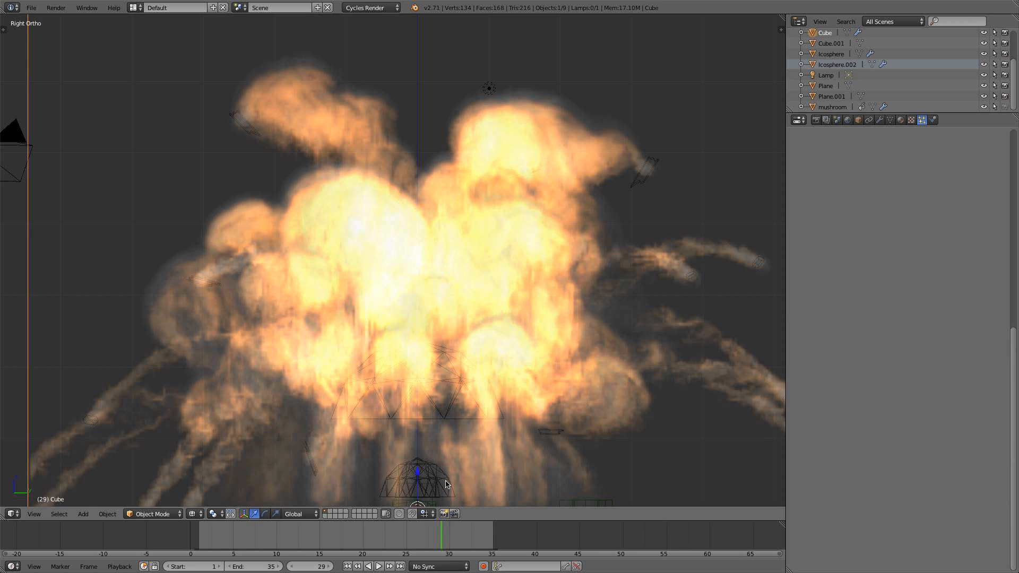
{"action": "right_click", "coordinate": [447, 485]}
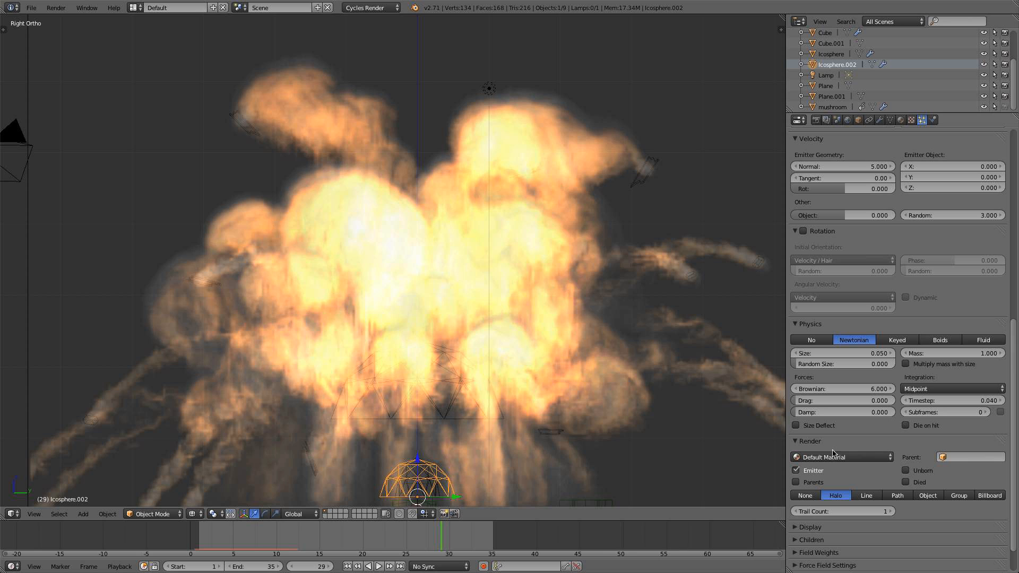
{"action": "left_click", "coordinate": [816, 470]}
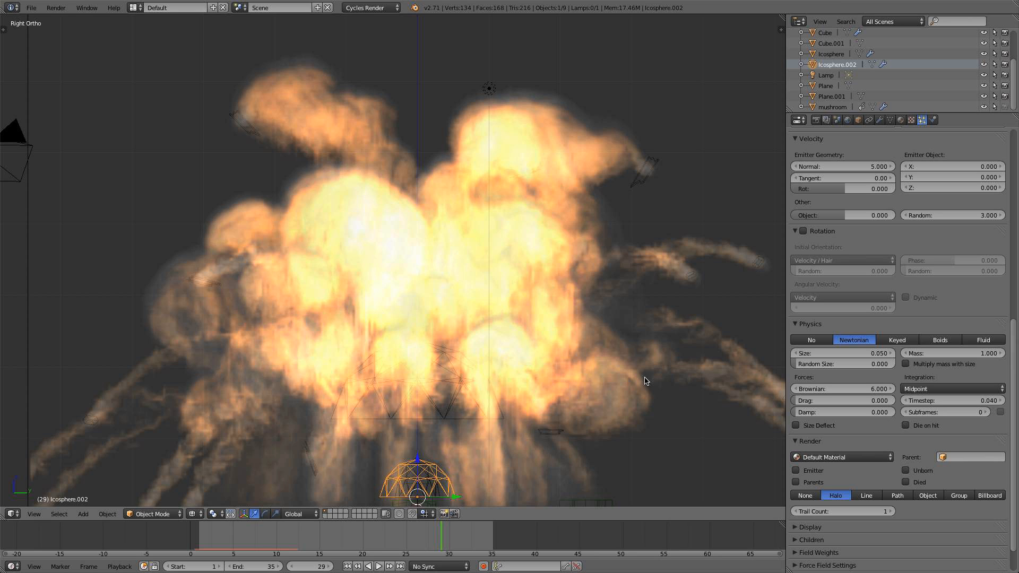
Split the 3D view into two side-by-side areas, enlarge the second view, and make the first a Node Editor
{"action": "scroll", "coordinate": [626, 348], "scroll_direction": "down", "scroll_amount": 3}
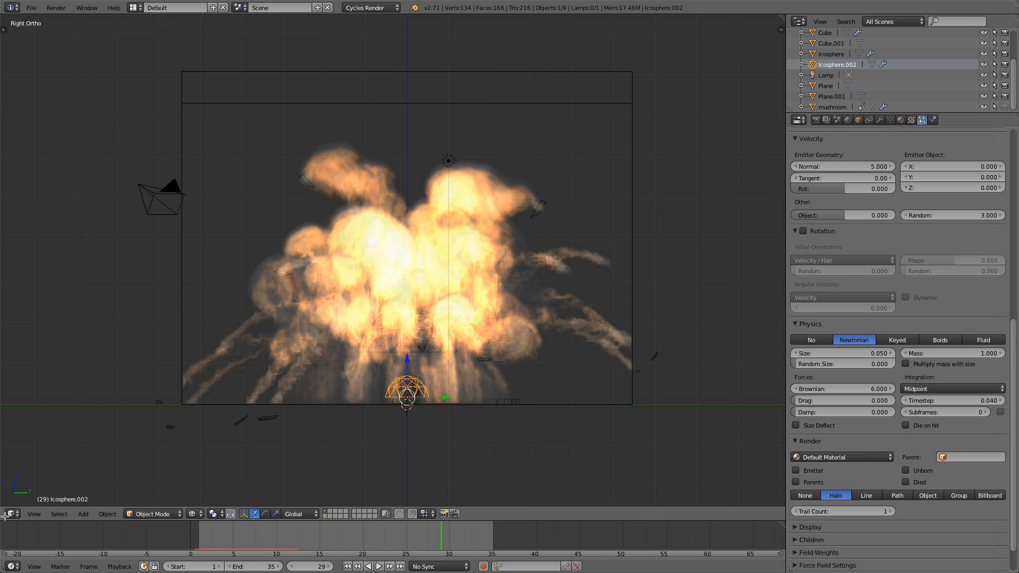
{"action": "left_click_drag", "start_coordinate": [7, 517], "coordinate": [361, 504]}
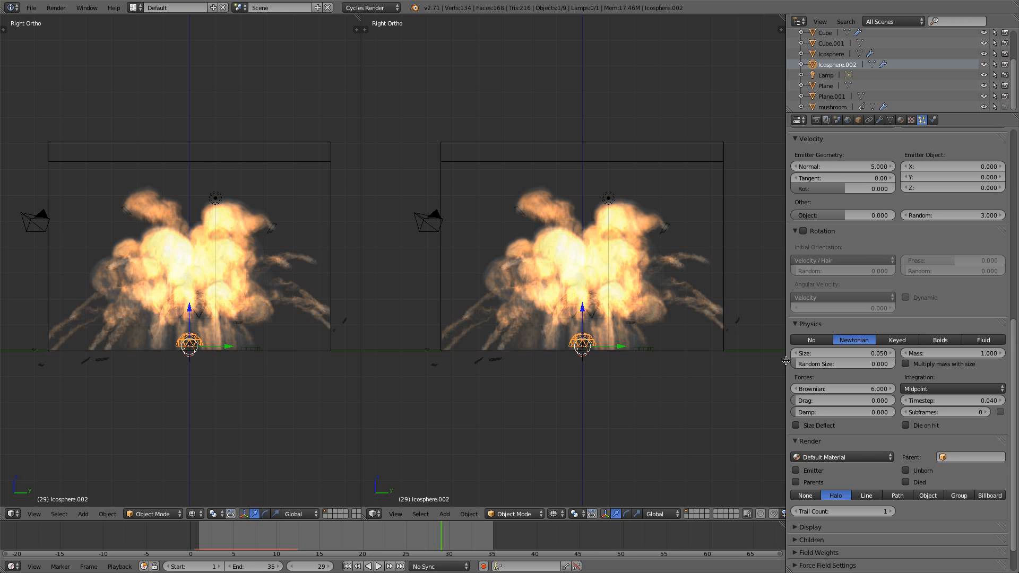
{"action": "left_click_drag", "start_coordinate": [789, 360], "coordinate": [861, 361]}
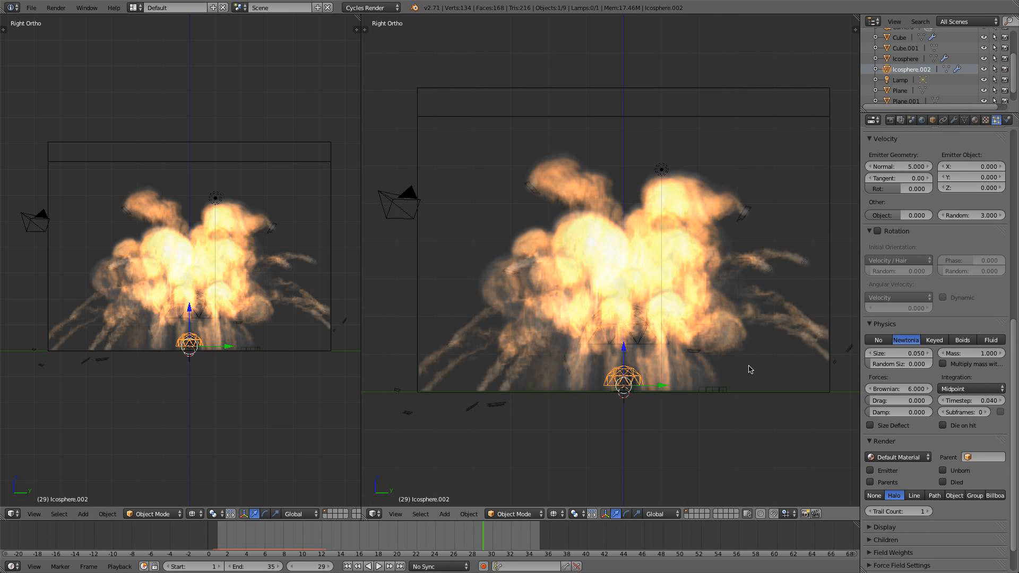
{"action": "scroll", "coordinate": [740, 365], "scroll_direction": "up", "scroll_amount": 2}
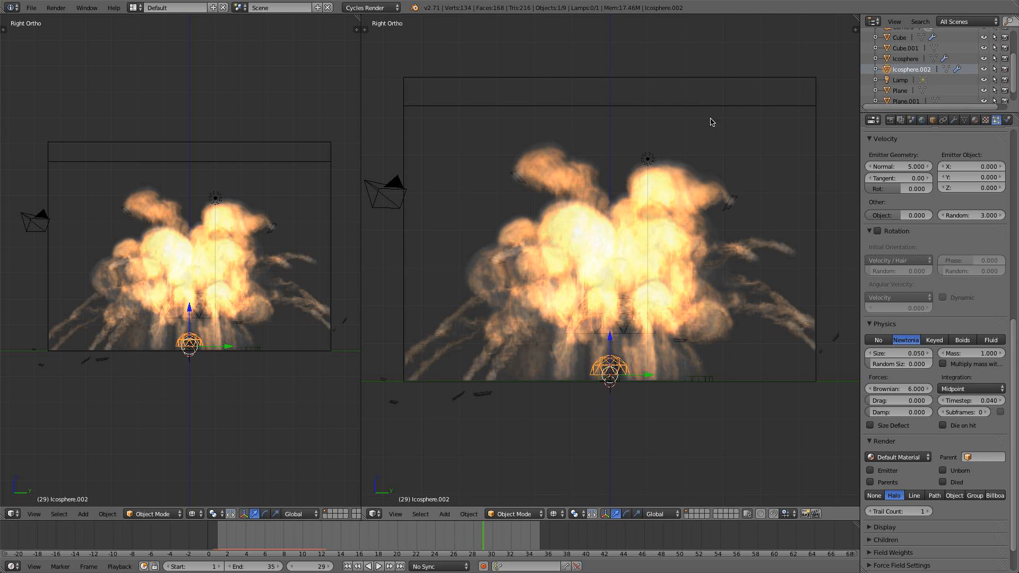
{"action": "left_click", "coordinate": [12, 514]}
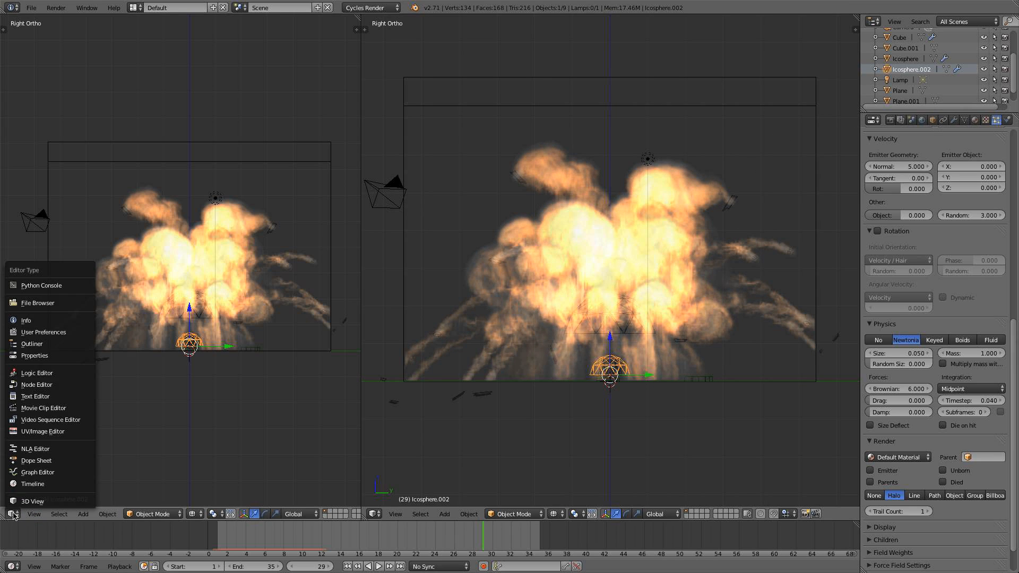
{"action": "left_click", "coordinate": [48, 386]}
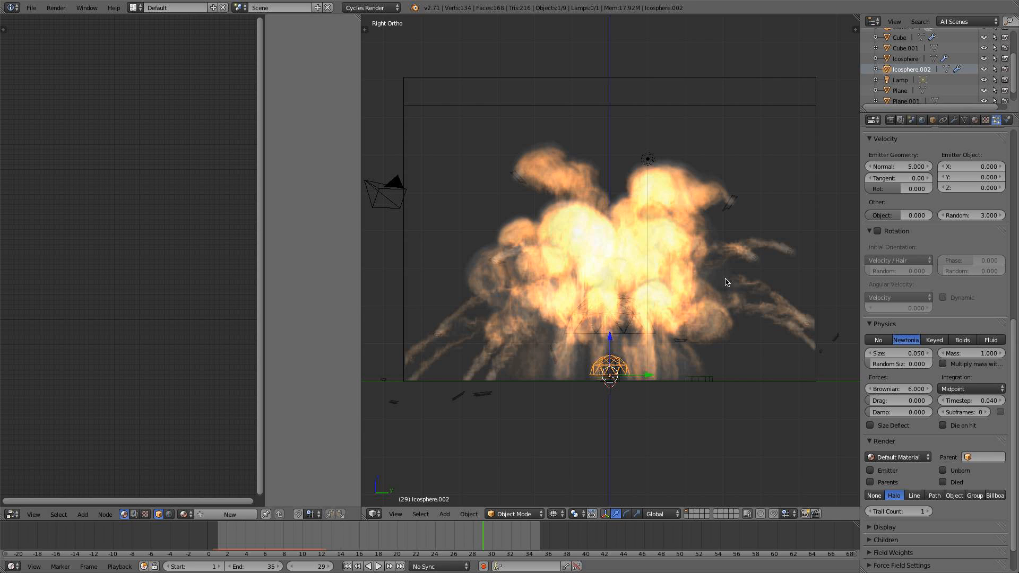
Select the Cube smoke domain and enable nodes for its material
{"action": "right_click", "coordinate": [776, 87]}
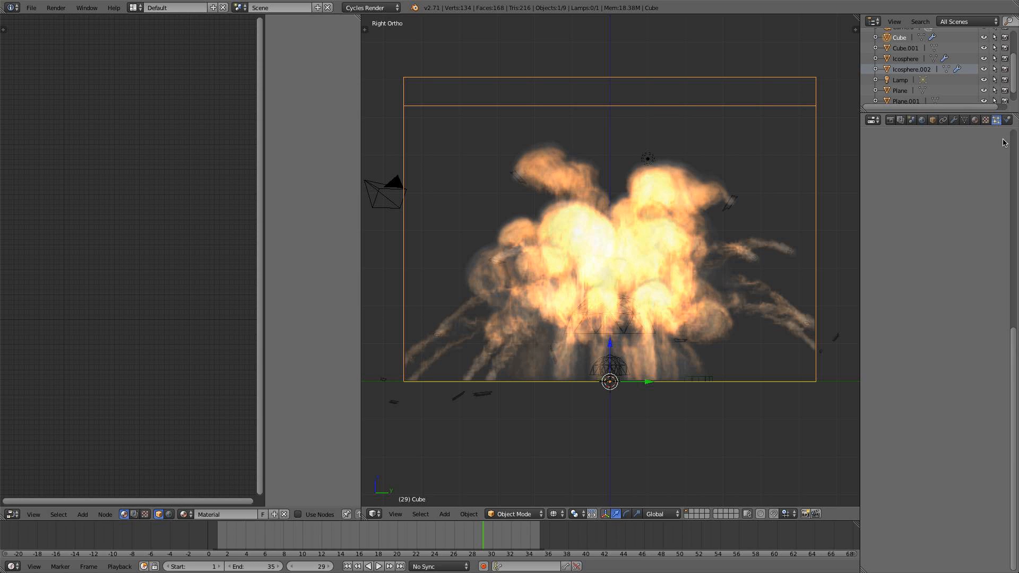
{"action": "left_click", "coordinate": [975, 120]}
{"action": "left_click", "coordinate": [955, 247]}
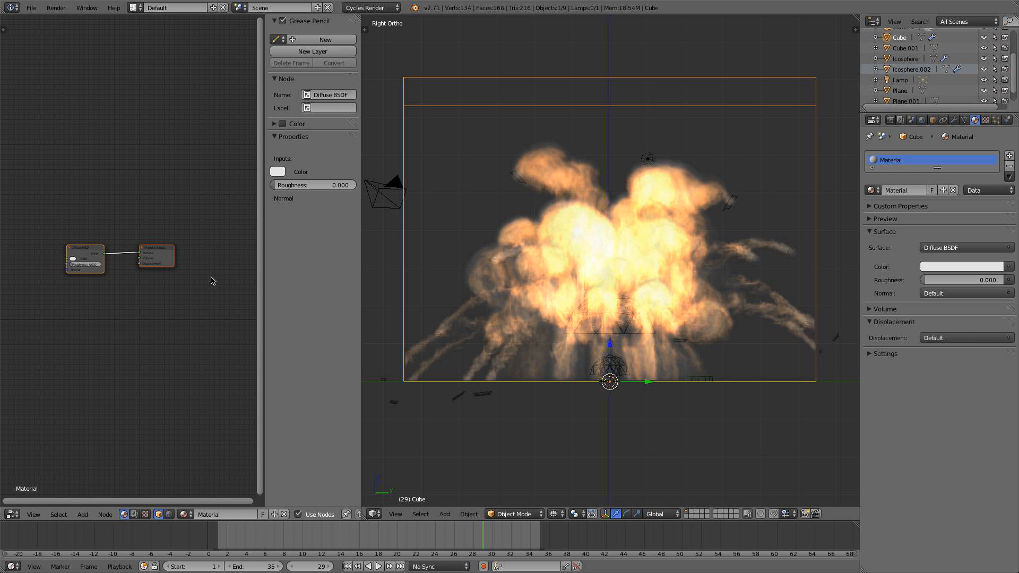
Delete the Diffuse BSDF node from the domain's material and widen the node editor with its sidebar hidden
{"action": "key", "text": "t"}
{"action": "key", "text": "t"}
{"action": "key", "text": "n"}
{"action": "scroll", "coordinate": [202, 284], "scroll_direction": "up", "scroll_amount": 2}
{"action": "middle_click_drag", "start_coordinate": [158, 280], "coordinate": [186, 280]}
{"action": "scroll", "coordinate": [258, 297], "scroll_direction": "up", "scroll_amount": 4}
{"action": "left_click", "coordinate": [206, 283]}
{"action": "key", "text": "x"}
{"action": "left_click_drag", "start_coordinate": [360, 289], "coordinate": [480, 283]}
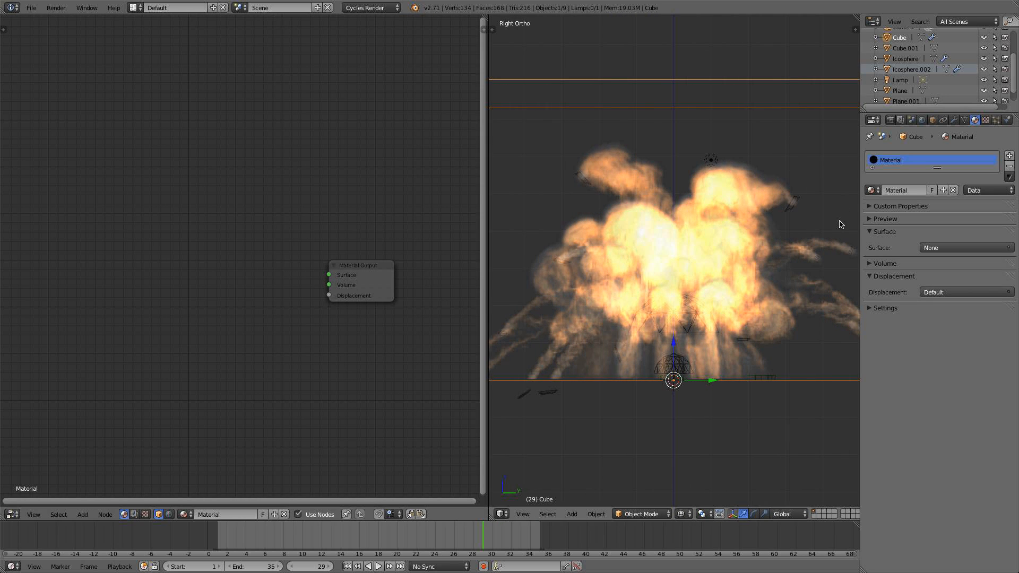
{"action": "left_click", "coordinate": [891, 120]}
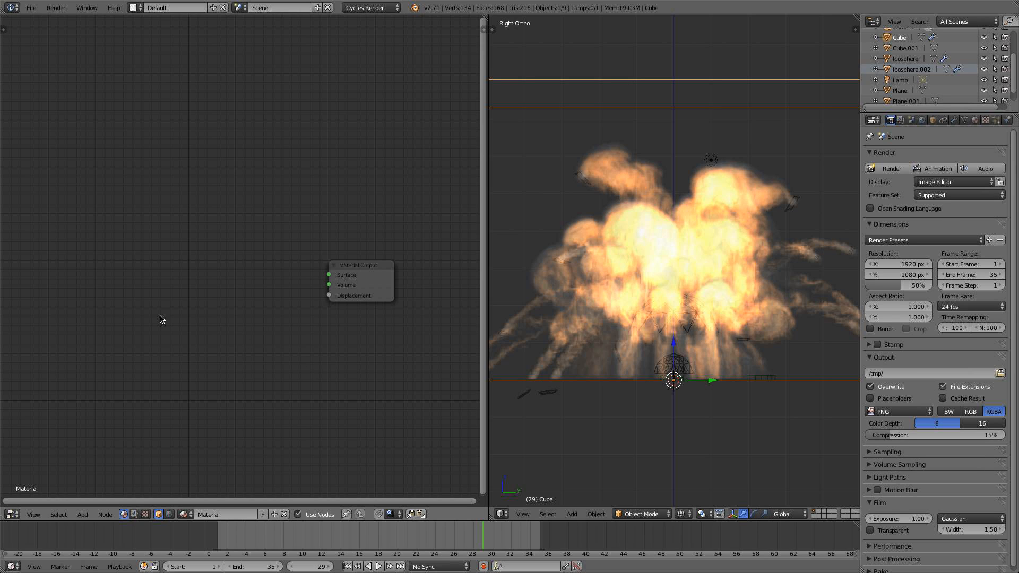
Add a Volume Scatter node with a Volume Absorption node below it in the domain's material
{"action": "key", "text": "shift+a"}
{"action": "mouse_move", "coordinate": [152, 361]}
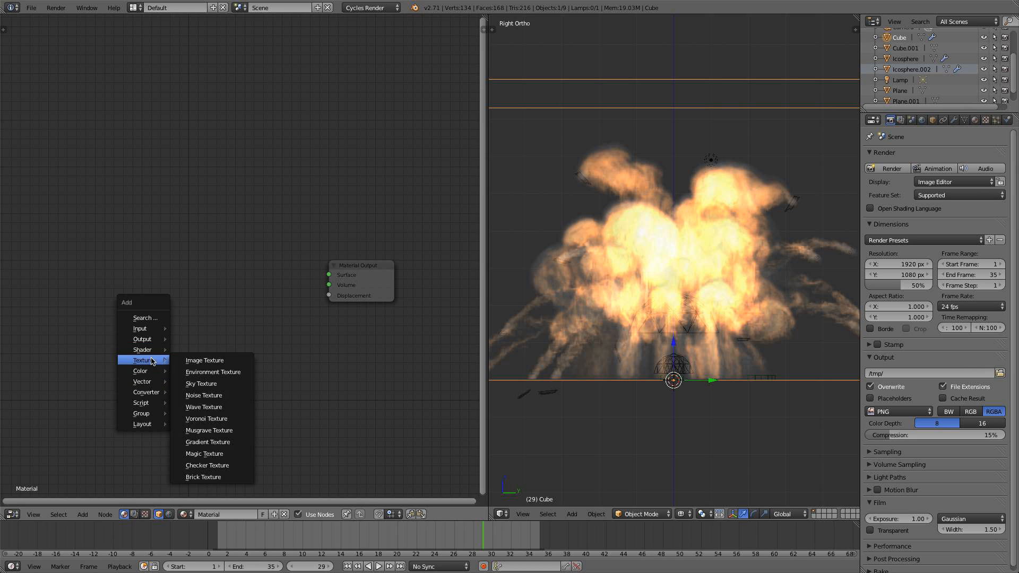
{"action": "left_click", "coordinate": [221, 348]}
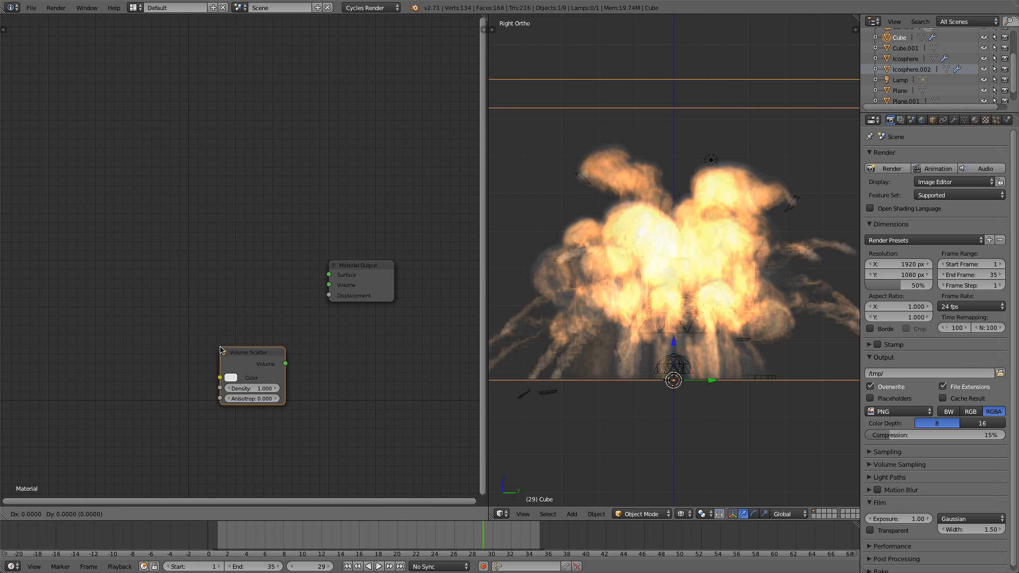
{"action": "left_click", "coordinate": [148, 257]}
{"action": "key", "text": "shift+a"}
{"action": "mouse_move", "coordinate": [143, 282]}
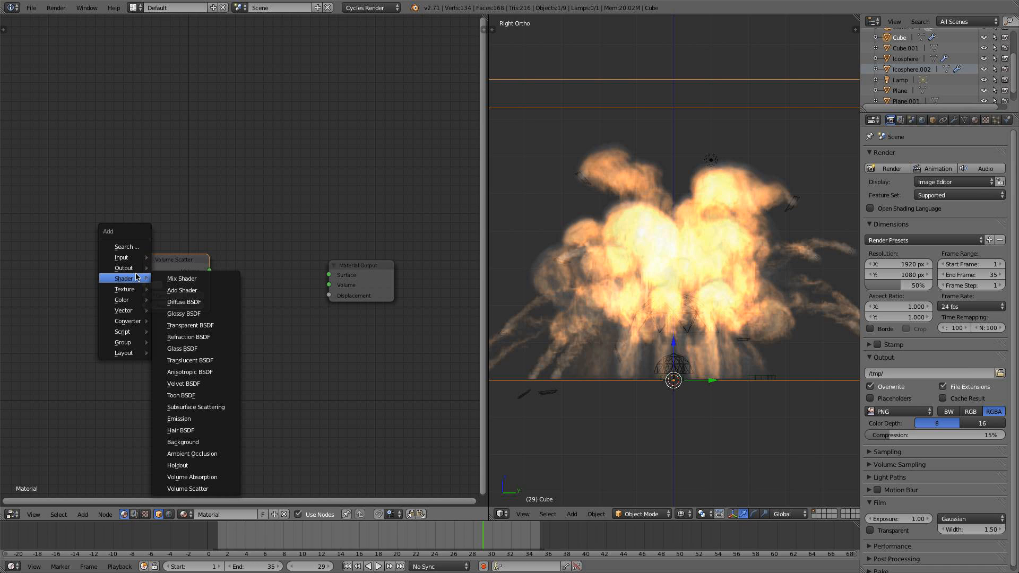
{"action": "left_click", "coordinate": [212, 477]}
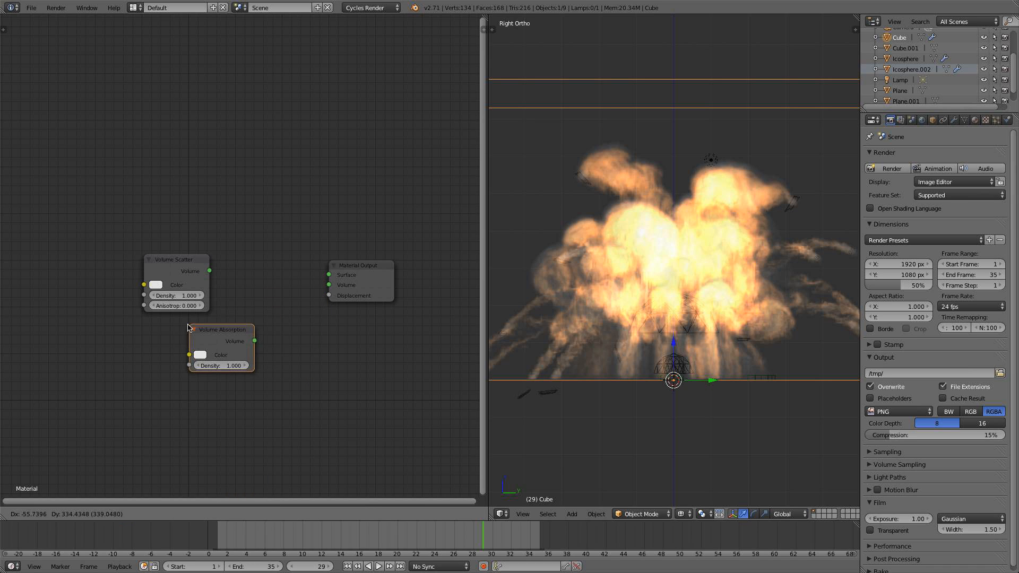
{"action": "left_click", "coordinate": [146, 328]}
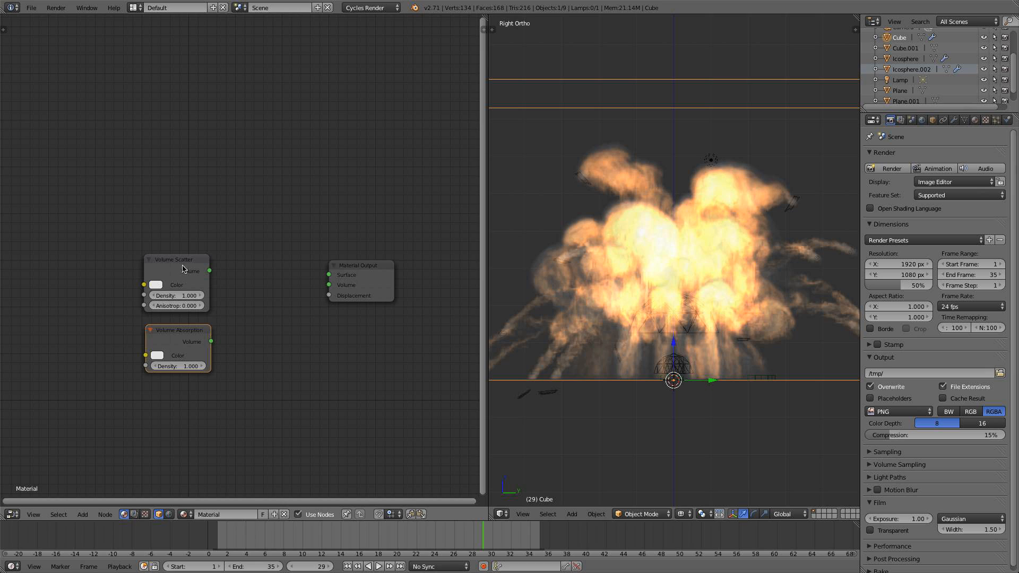
Move the Material Output node farther away and place an Add Shader node between it and the volume nodes
{"action": "left_click_drag", "start_coordinate": [354, 269], "coordinate": [494, 269]}
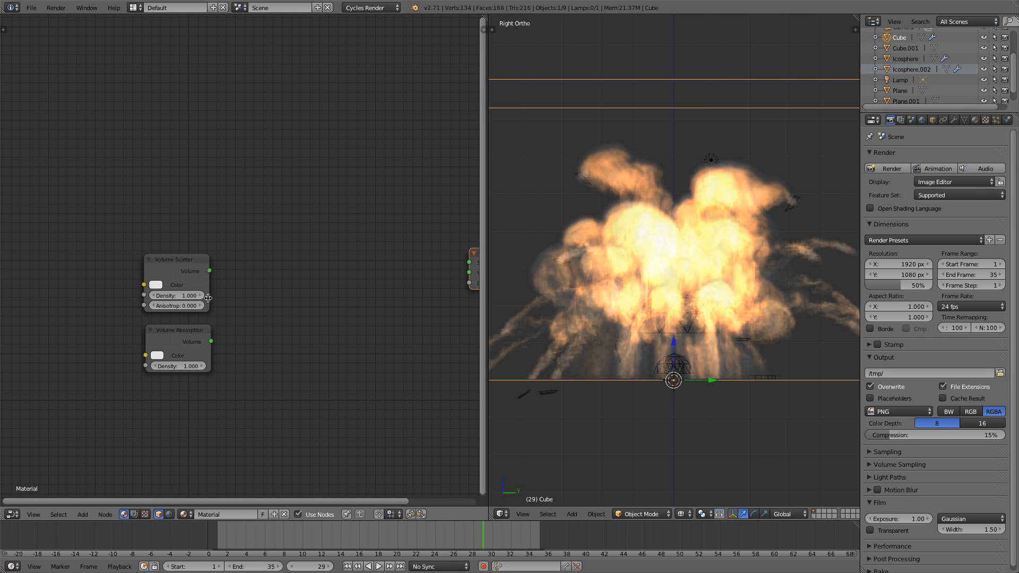
{"action": "key", "text": "shift+a"}
{"action": "mouse_move", "coordinate": [277, 301]}
{"action": "left_click", "coordinate": [318, 311]}
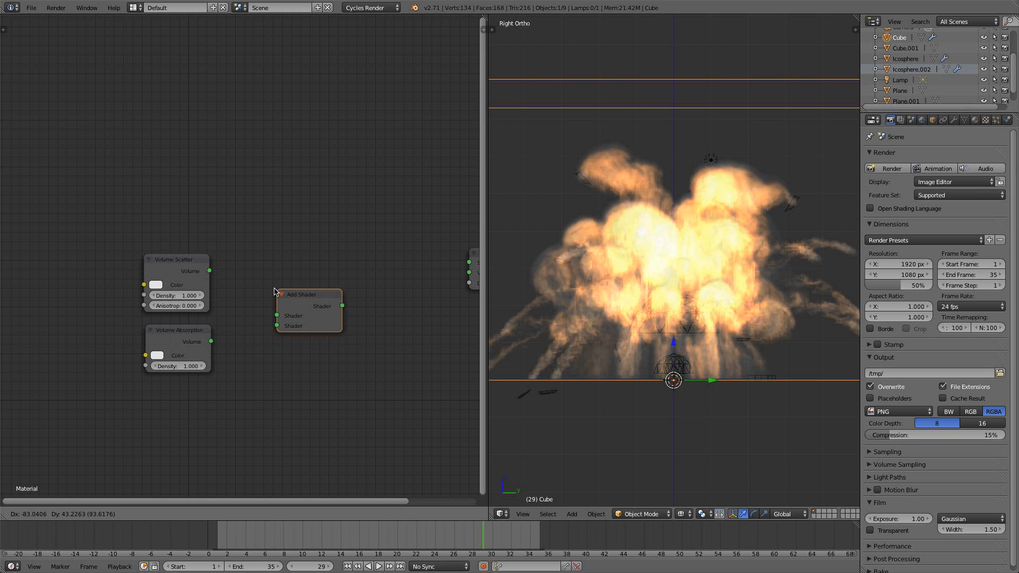
{"action": "left_click", "coordinate": [250, 288]}
Combine Volume Scatter and Volume Absorption through the Add Shader and connect its output to the Material Output's Volume input
{"action": "left_click_drag", "start_coordinate": [209, 270], "coordinate": [252, 312]}
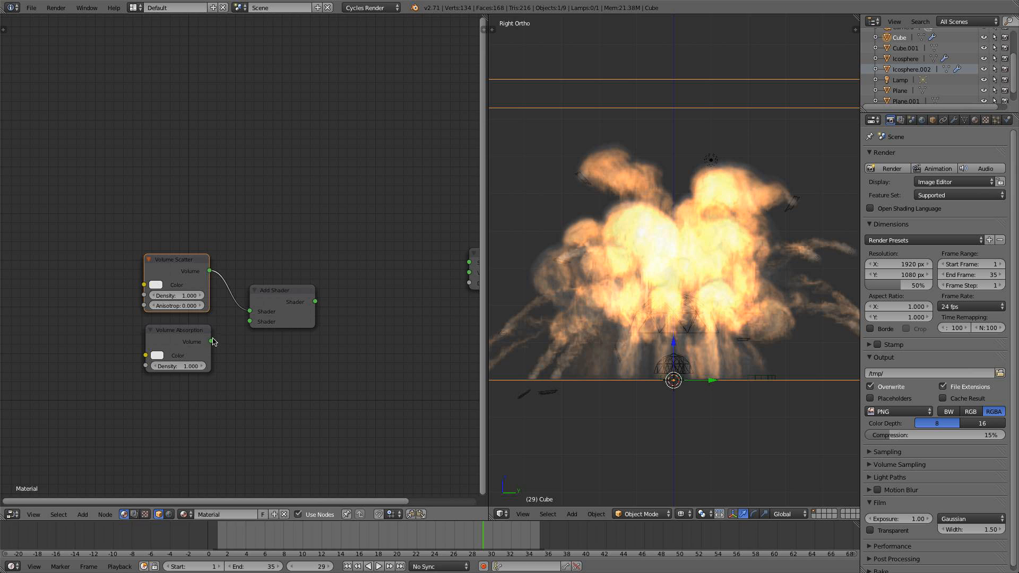
{"action": "left_click_drag", "start_coordinate": [210, 341], "coordinate": [255, 325]}
{"action": "scroll", "coordinate": [329, 321], "scroll_direction": "down", "scroll_amount": 2}
{"action": "left_click_drag", "start_coordinate": [247, 290], "coordinate": [380, 268]}
{"action": "middle_click_drag", "start_coordinate": [238, 342], "coordinate": [308, 353]}
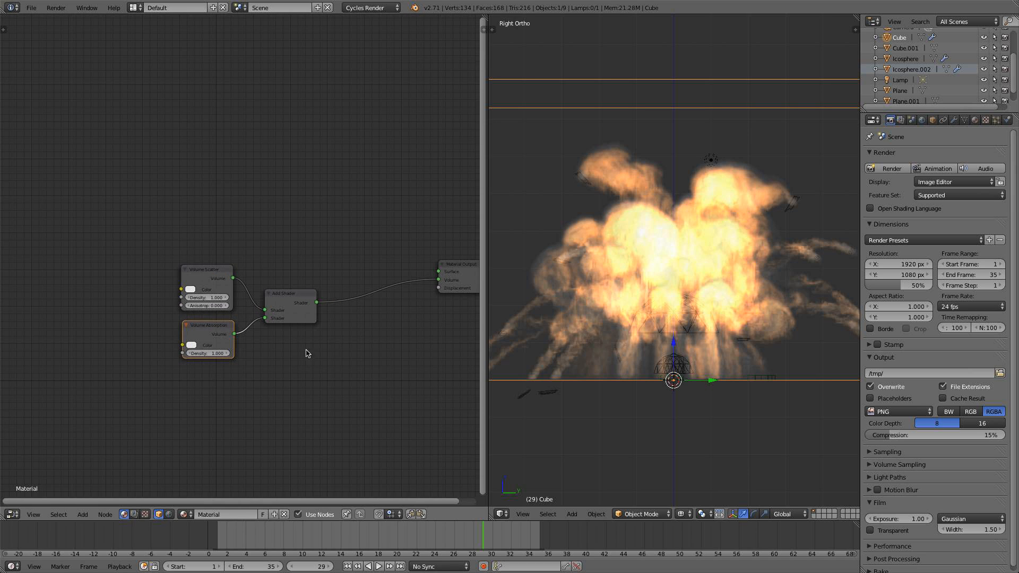
Reposition the Volume Scatter, Volume Absorption and Add Shader nodes to leave more space before the Material Output
{"action": "left_click_drag", "start_coordinate": [210, 270], "coordinate": [192, 252]}
{"action": "left_click_drag", "start_coordinate": [220, 326], "coordinate": [204, 312]}
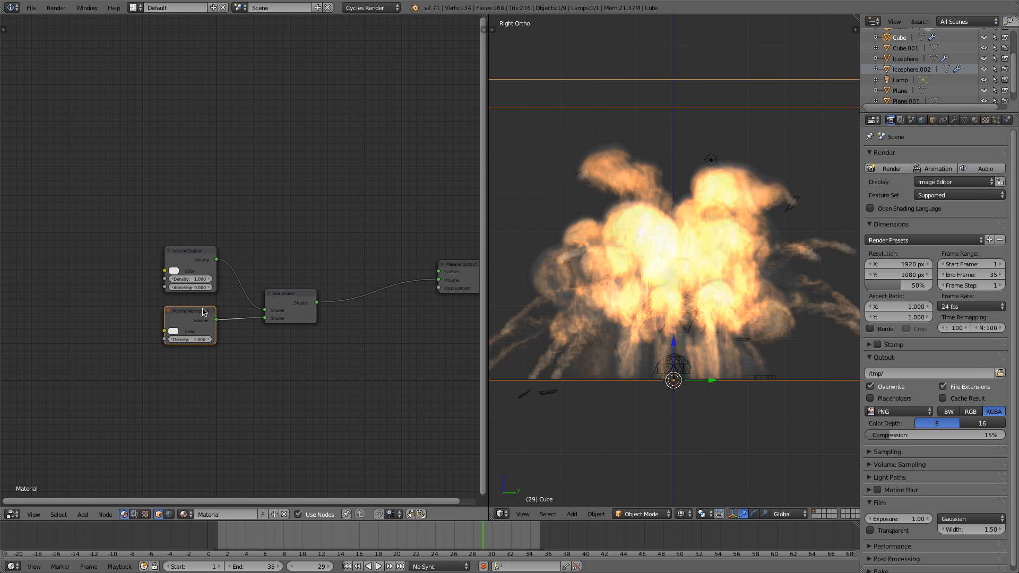
{"action": "left_click_drag", "start_coordinate": [287, 293], "coordinate": [269, 280]}
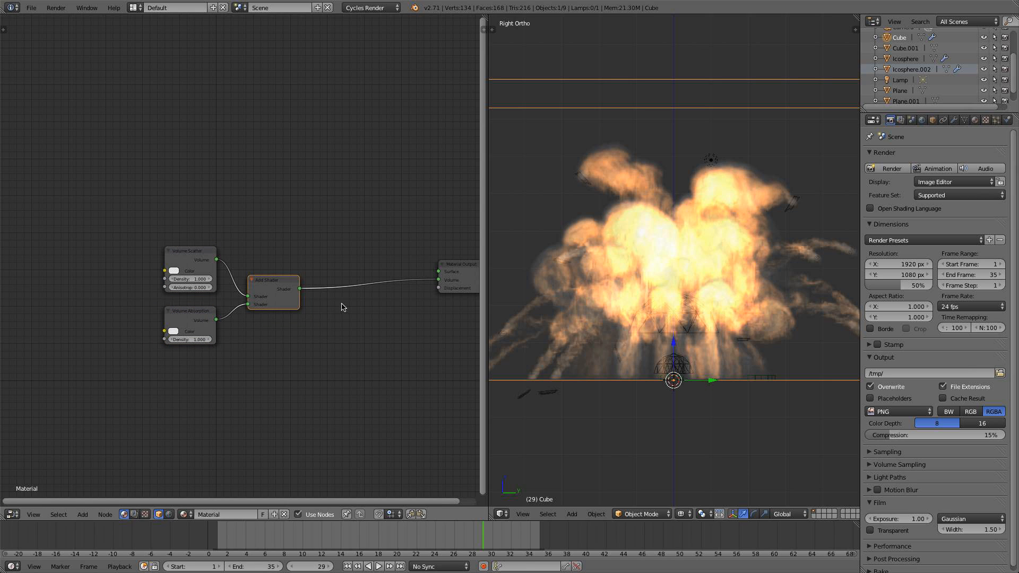
Add an Attribute node ahead of the Volume Scatter and Volume Absorption nodes
{"action": "scroll", "coordinate": [268, 386], "scroll_direction": "down", "scroll_amount": 1}
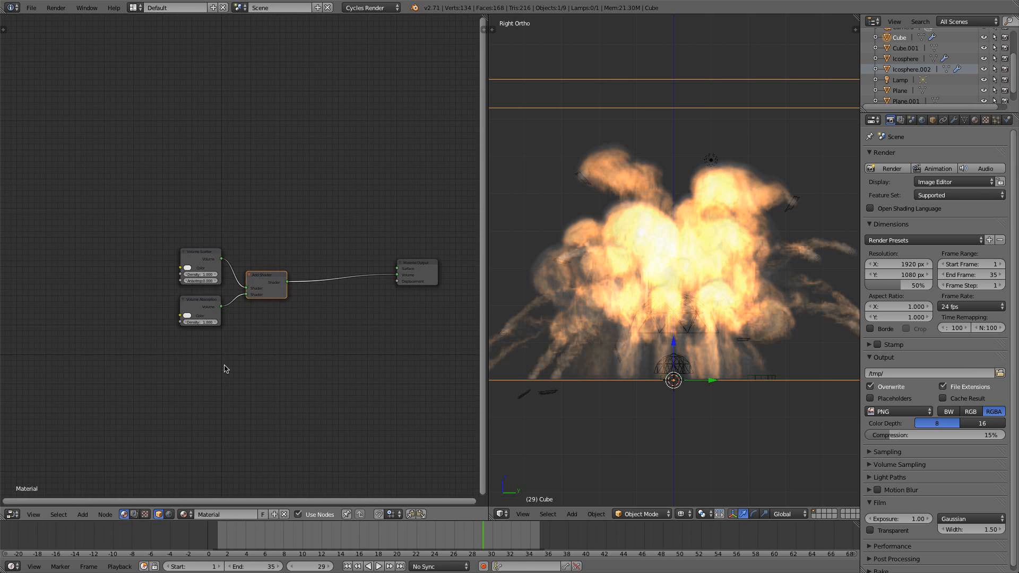
{"action": "middle_click_drag", "start_coordinate": [225, 369], "coordinate": [313, 368]}
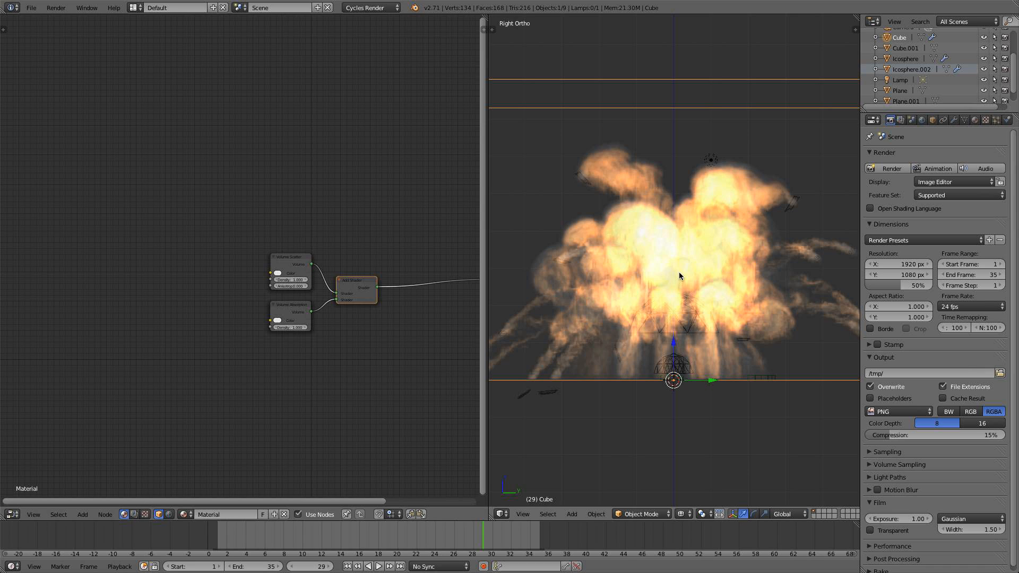
{"action": "scroll", "coordinate": [209, 318], "scroll_direction": "up", "scroll_amount": 3}
{"action": "middle_click_drag", "start_coordinate": [204, 312], "coordinate": [265, 348]}
{"action": "key", "text": "shift+a"}
{"action": "mouse_move", "coordinate": [264, 349]}
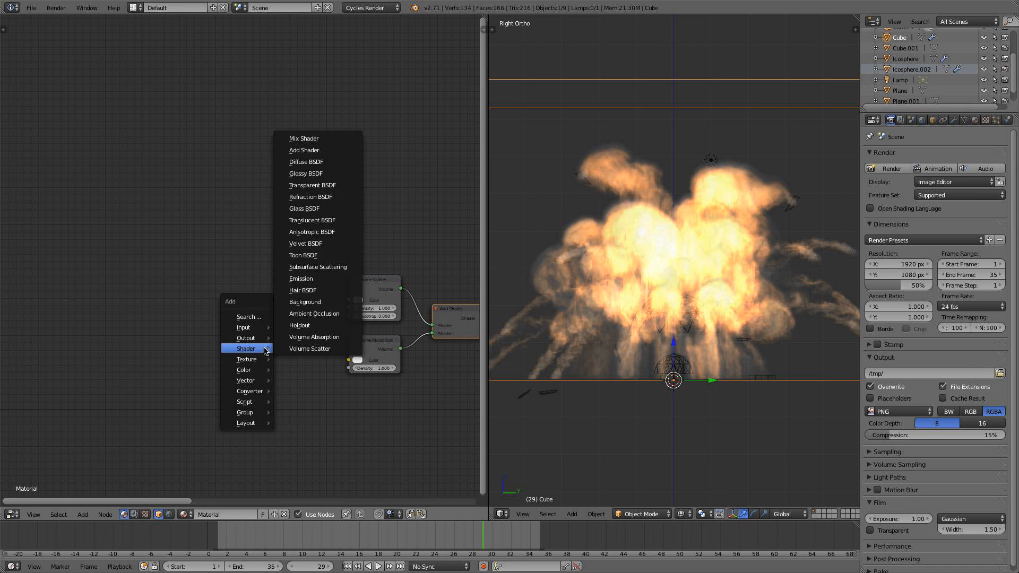
{"action": "mouse_move", "coordinate": [248, 329]}
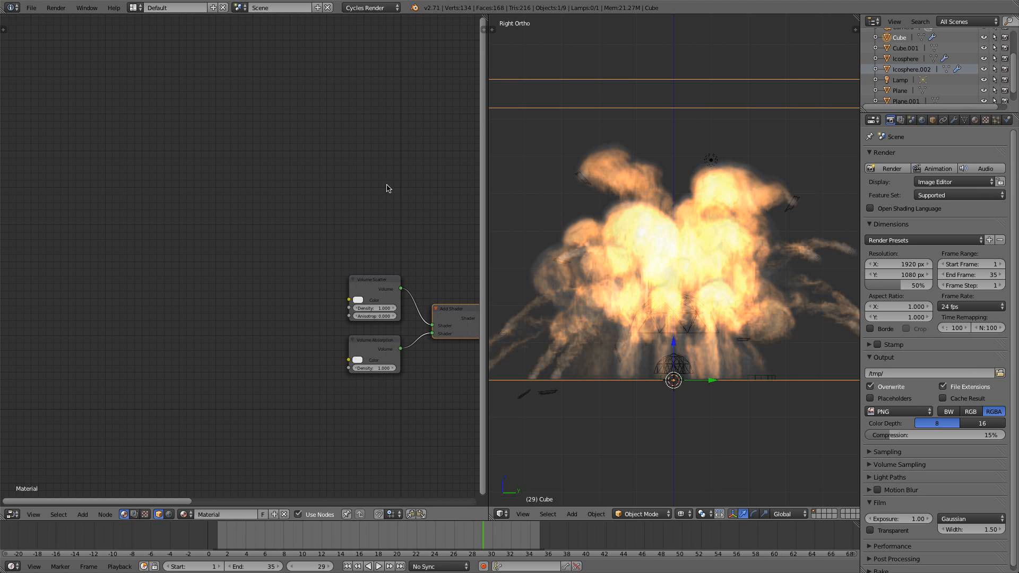
{"action": "key", "text": "shift+a"}
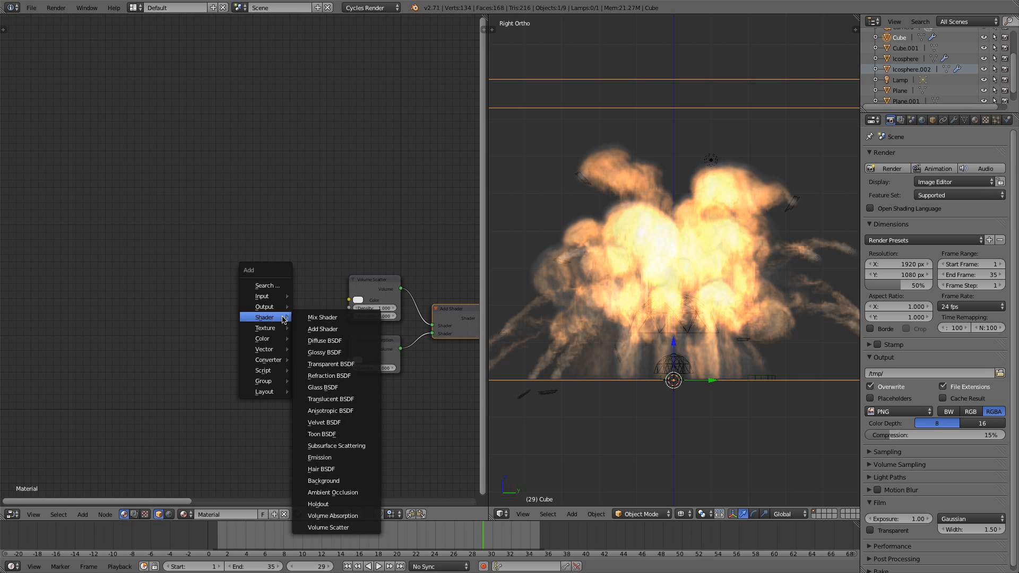
{"action": "mouse_move", "coordinate": [275, 297]}
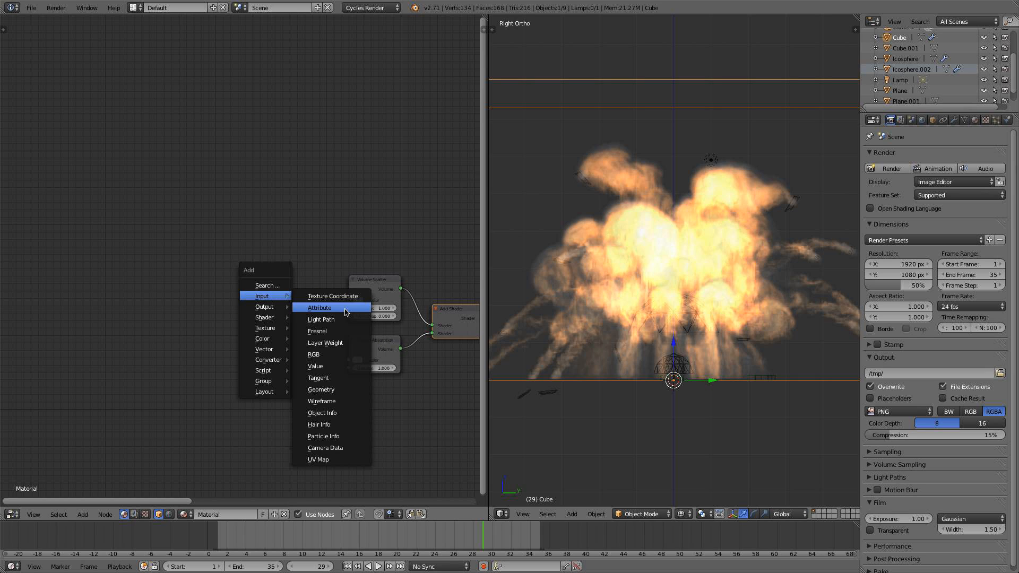
{"action": "left_click", "coordinate": [319, 308]}
{"action": "left_click", "coordinate": [236, 341]}
Name the Attribute node's attribute density and connect its Fac output to the Density inputs of Volume Scatter and Volume Absorption
{"action": "left_click", "coordinate": [237, 347]}
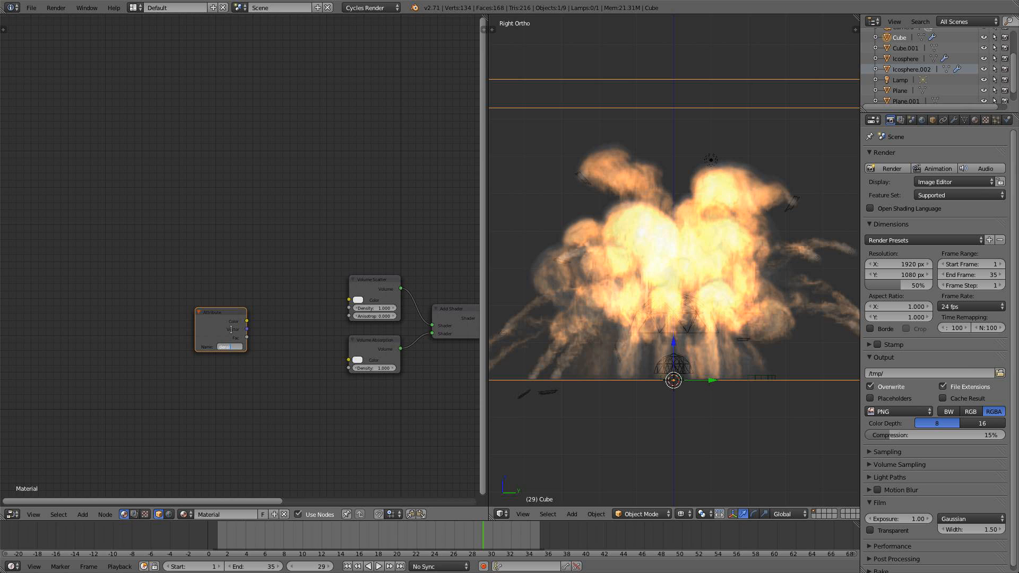
{"action": "key", "text": "Return"}
{"action": "left_click_drag", "start_coordinate": [240, 329], "coordinate": [349, 308]}
{"action": "left_click_drag", "start_coordinate": [213, 321], "coordinate": [349, 368]}
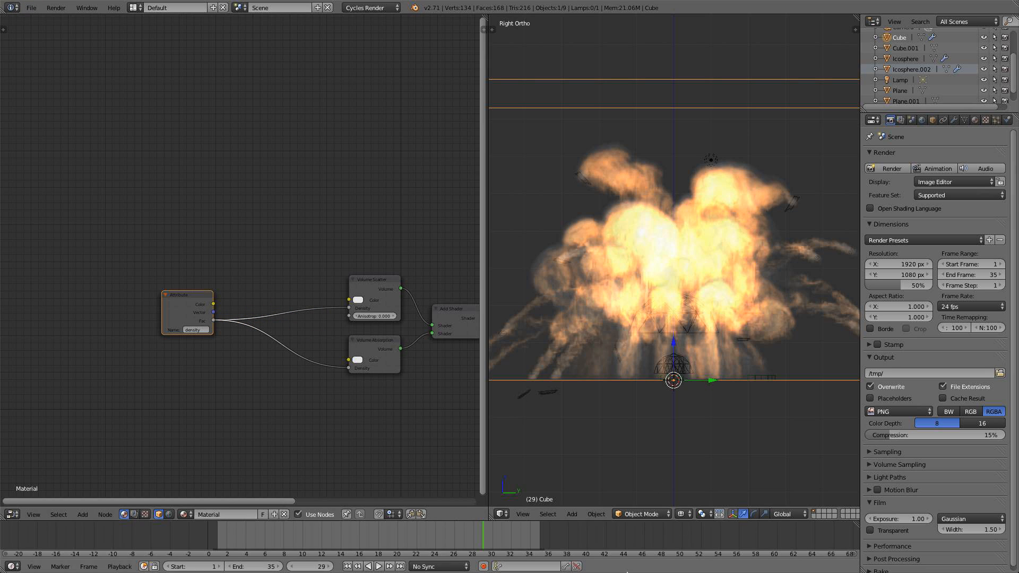
Switch the 3D viewport to Rendered shading and move the density Attribute node farther away from the volume nodes
{"action": "left_click", "coordinate": [681, 514]}
{"action": "left_click", "coordinate": [695, 437]}
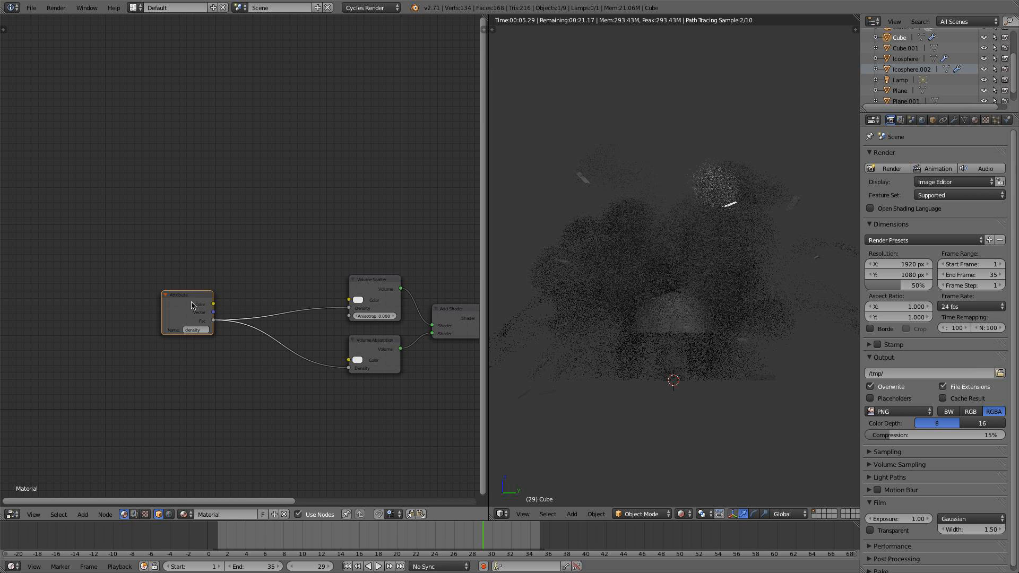
{"action": "left_click_drag", "start_coordinate": [182, 299], "coordinate": [155, 293]}
{"action": "scroll", "coordinate": [258, 345], "scroll_direction": "down", "scroll_amount": 3}
{"action": "middle_click_drag", "start_coordinate": [256, 345], "coordinate": [158, 326]}
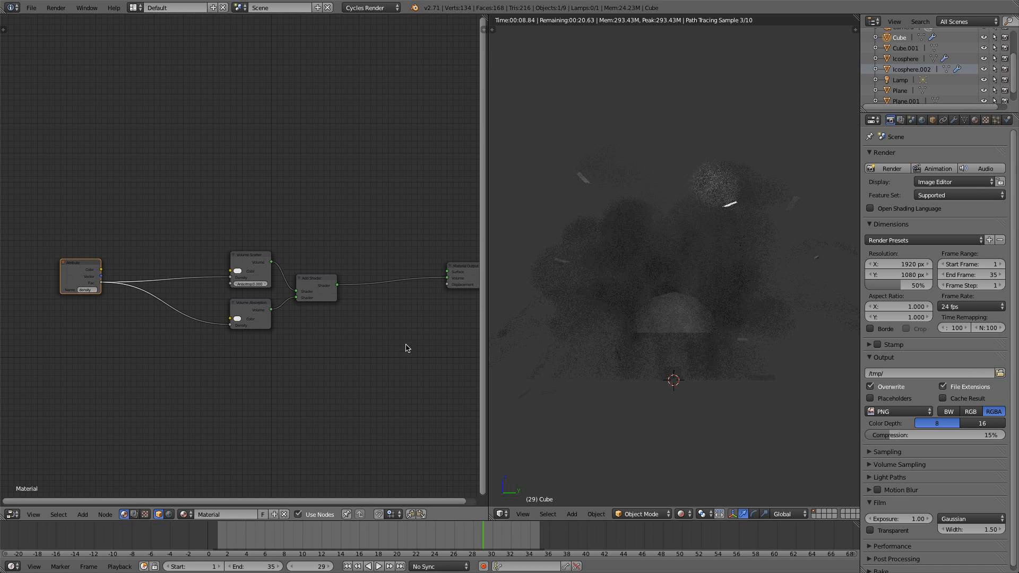
Insert a second Add Shader node on the link between the first Add Shader and the Material Output
{"action": "scroll", "coordinate": [399, 346], "scroll_direction": "down", "scroll_amount": 1}
{"action": "scroll", "coordinate": [390, 344], "scroll_direction": "up", "scroll_amount": 2}
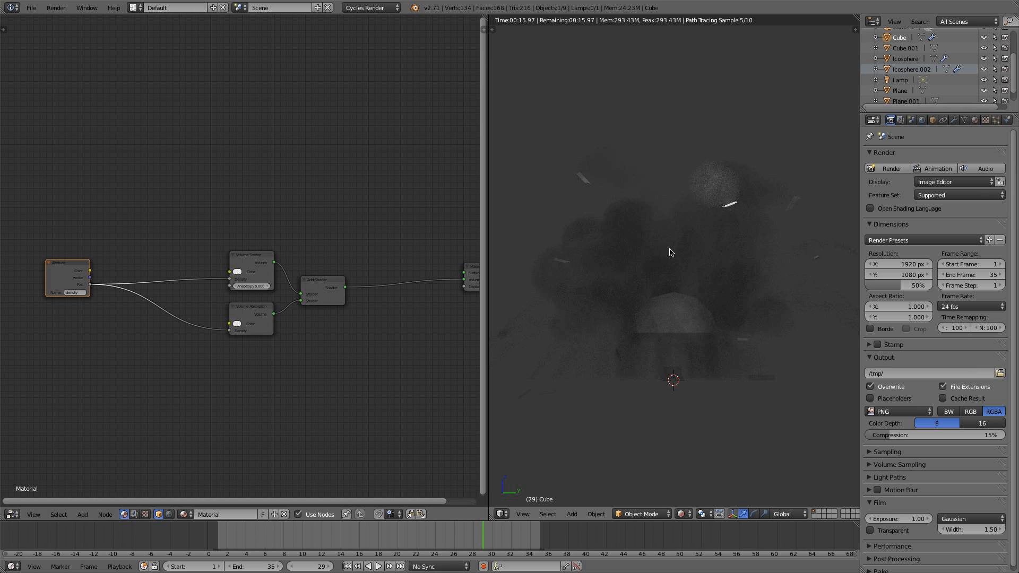
{"action": "key", "text": "shift+a"}
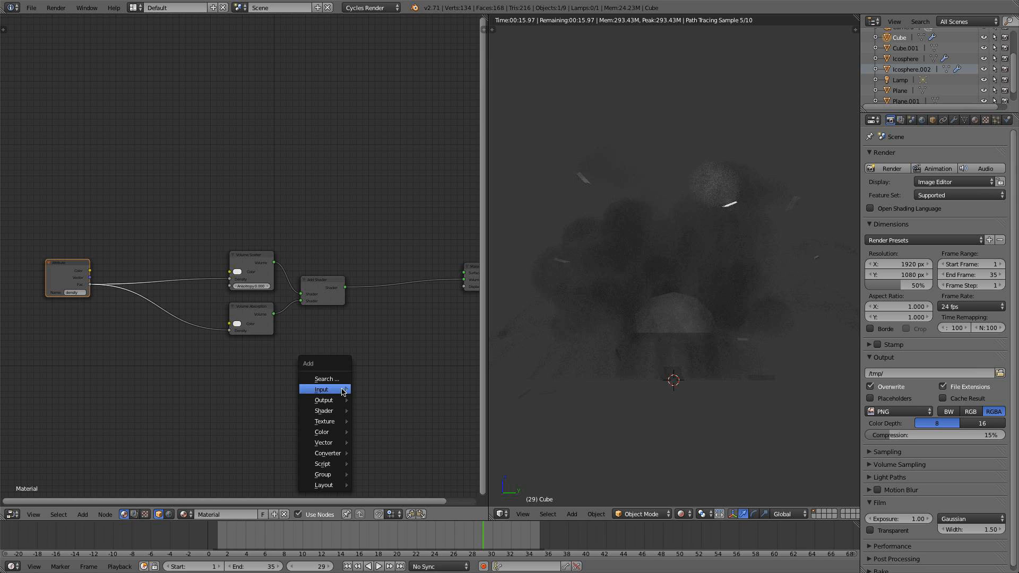
{"action": "mouse_move", "coordinate": [338, 411]}
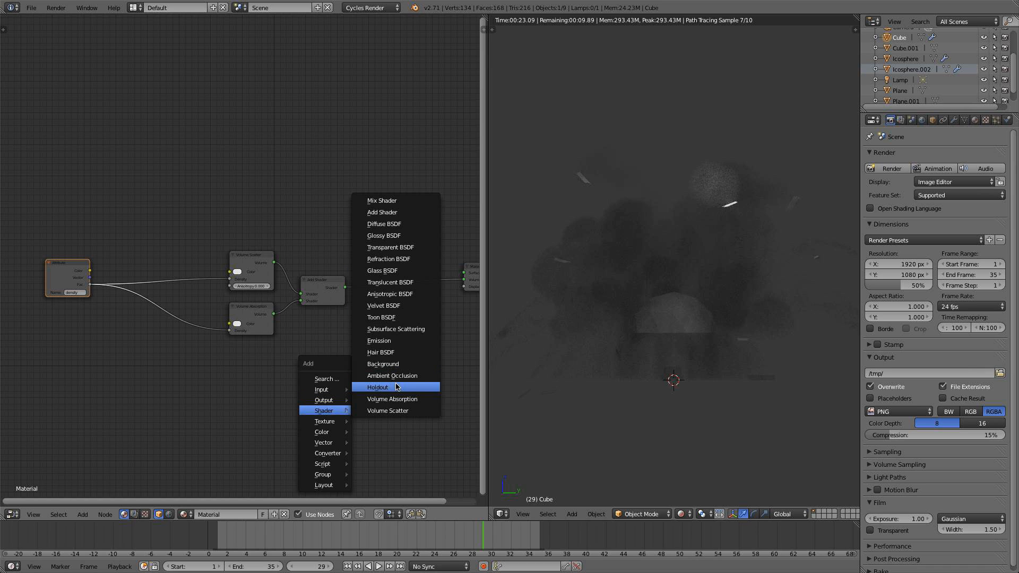
{"action": "left_click", "coordinate": [384, 213]}
{"action": "left_click", "coordinate": [392, 292]}
{"action": "middle_click_drag", "start_coordinate": [392, 293], "coordinate": [360, 284]}
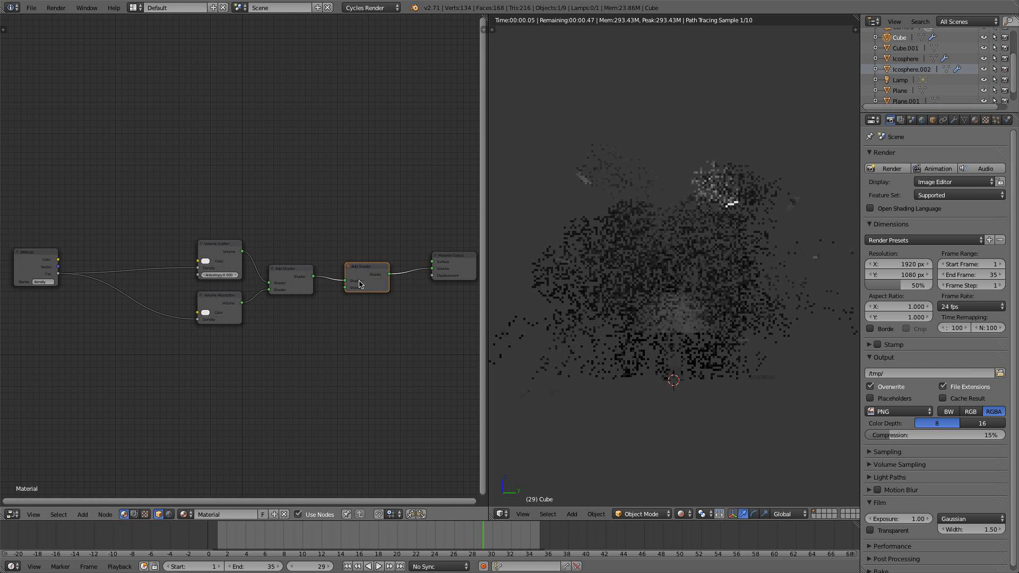
Add an Emission node below Volume Absorption and connect its output to the second Add Shader's free Shader input
{"action": "key", "text": "shift+a"}
{"action": "mouse_move", "coordinate": [321, 353]}
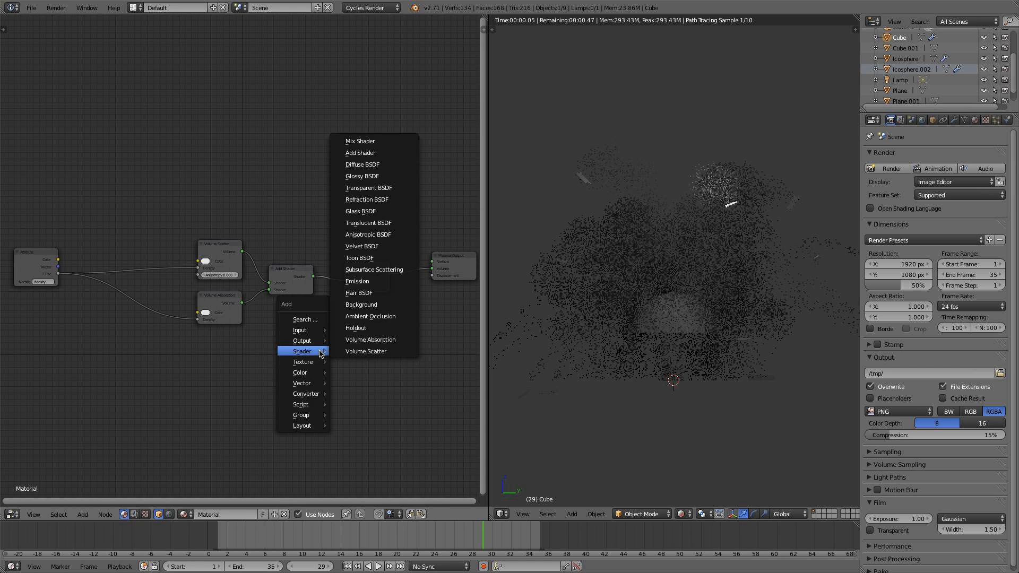
{"action": "left_click", "coordinate": [367, 283]}
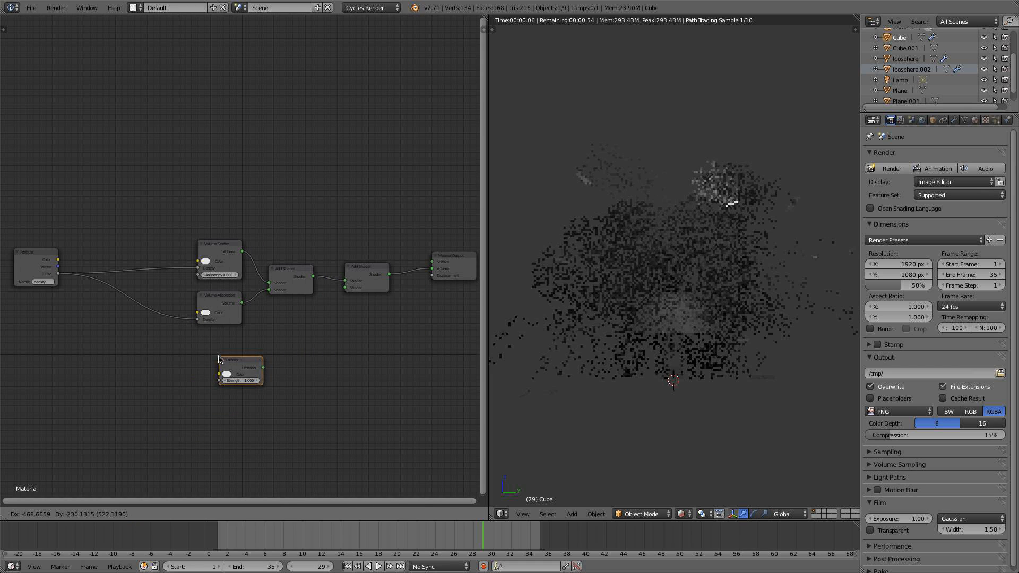
{"action": "left_click", "coordinate": [220, 360]}
{"action": "left_click_drag", "start_coordinate": [263, 367], "coordinate": [350, 292]}
{"action": "middle_click_drag", "start_coordinate": [318, 322], "coordinate": [383, 315]}
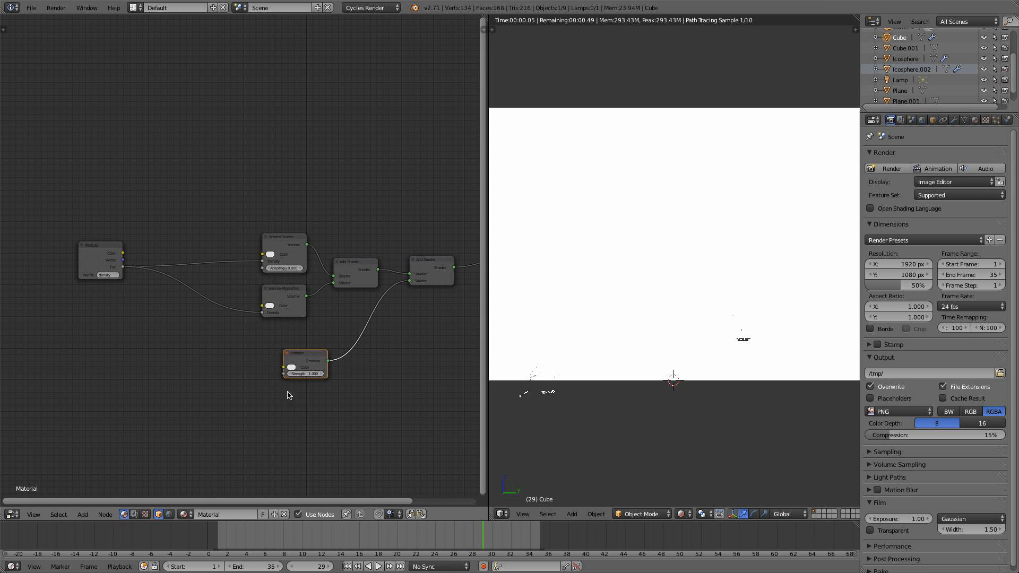
Duplicate the density Attribute node, place the copy below it, and set the copy's attribute name to flame
{"action": "middle_click_drag", "start_coordinate": [287, 391], "coordinate": [338, 388]}
{"action": "scroll", "coordinate": [339, 388], "scroll_direction": "up", "scroll_amount": 1}
{"action": "key", "text": "shift+a"}
{"action": "mouse_move", "coordinate": [274, 384]}
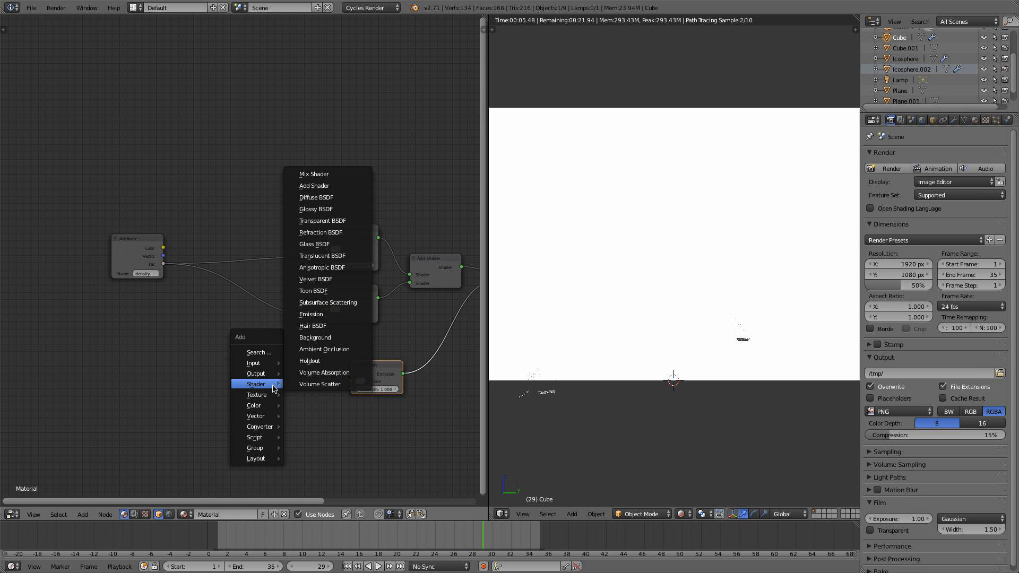
{"action": "right_click", "coordinate": [145, 244]}
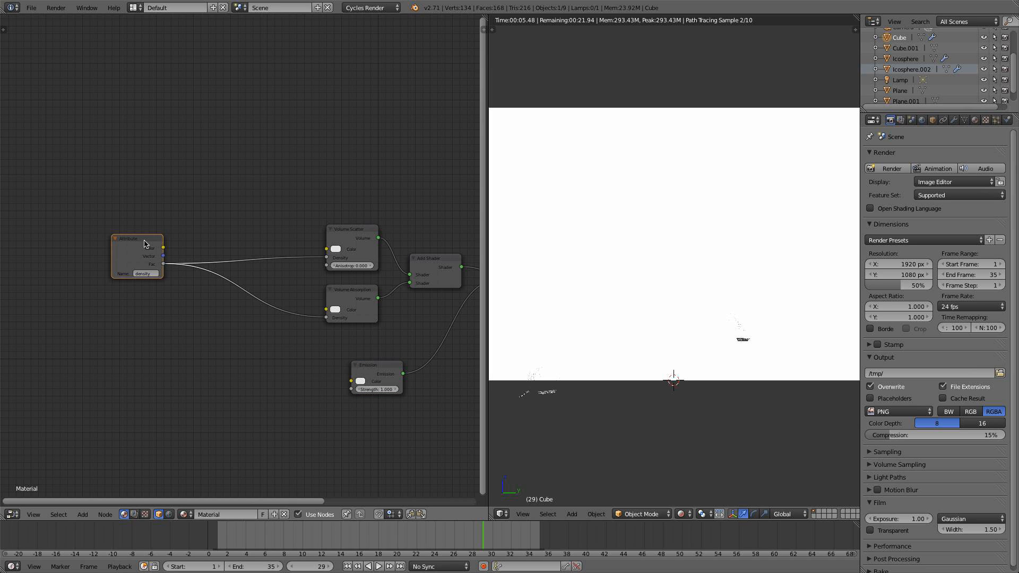
{"action": "key", "text": "shift+d"}
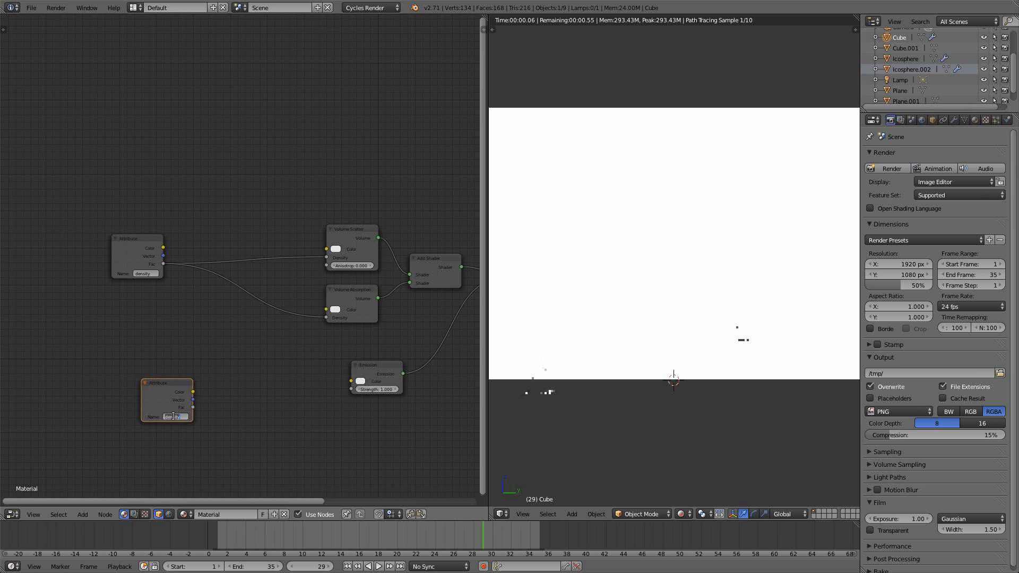
{"action": "key", "text": "BackSpace"}
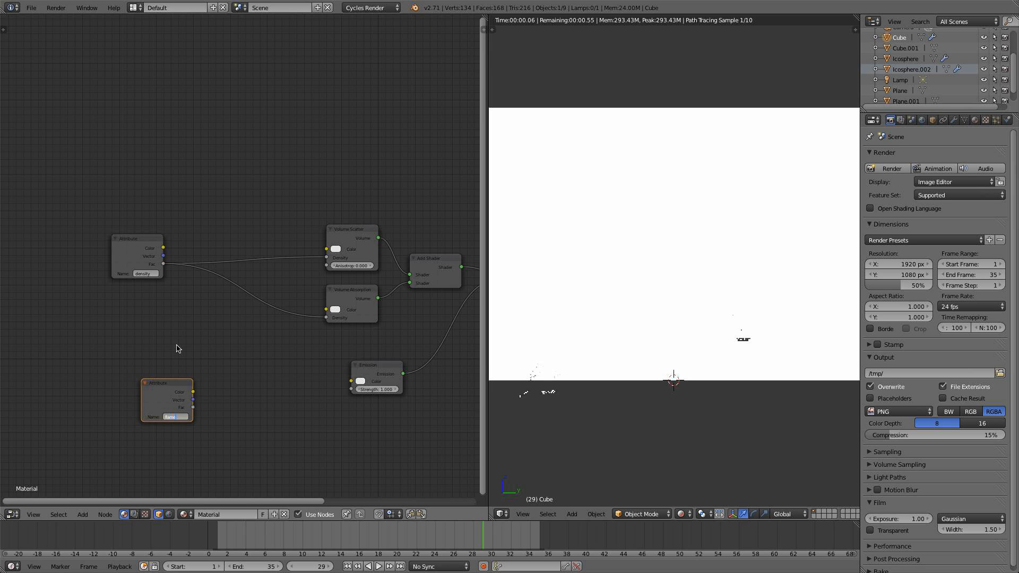
{"action": "type", "text": "flame"}
{"action": "key", "text": "Return"}
Connect the flame Attribute's Fac output to the Emission Strength and move both Attribute nodes farther away from the shader nodes
{"action": "left_click_drag", "start_coordinate": [193, 408], "coordinate": [387, 405]}
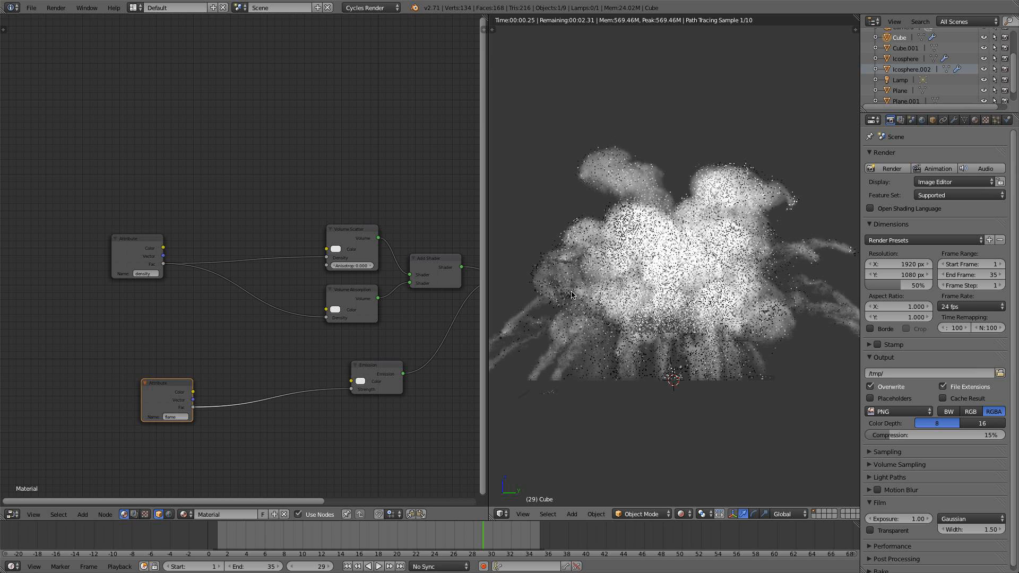
{"action": "left_click_drag", "start_coordinate": [167, 389], "coordinate": [116, 436]}
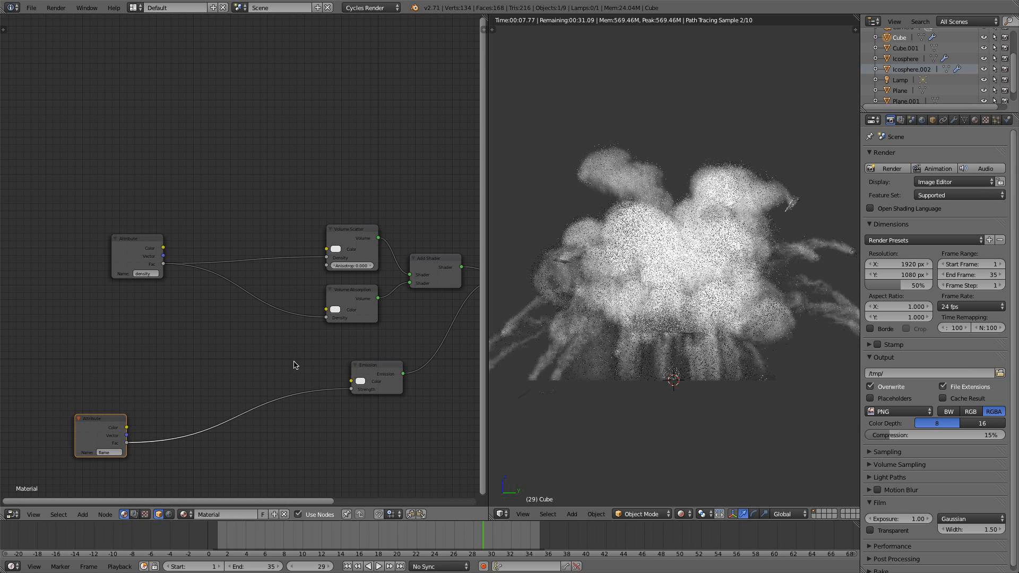
{"action": "left_click_drag", "start_coordinate": [156, 265], "coordinate": [119, 232]}
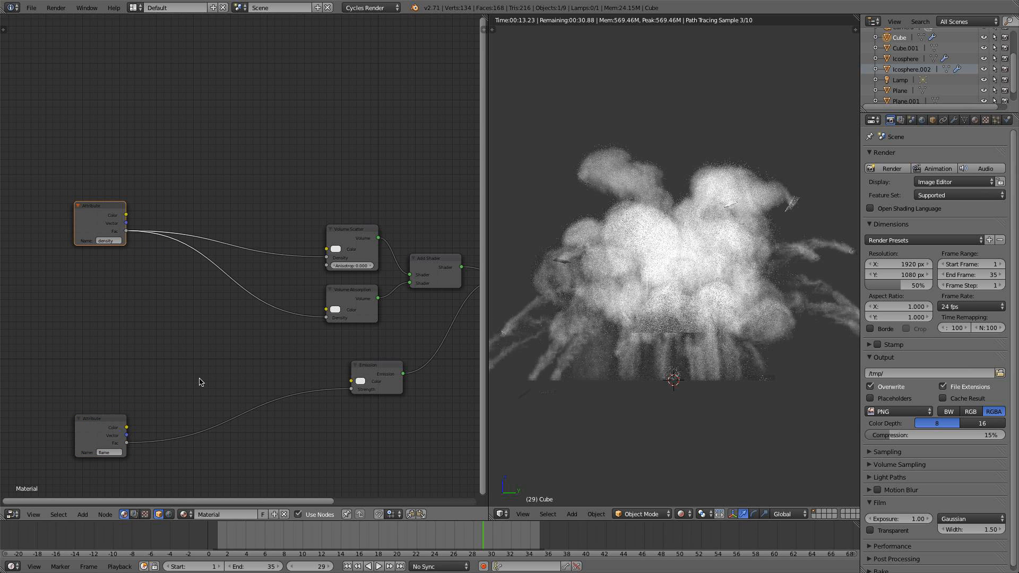
Add a ColorRamp node between the Attribute nodes and the Emission node, and connect its Color output to the Emission Color
{"action": "key", "text": "shift+a"}
{"action": "mouse_move", "coordinate": [201, 380]}
{"action": "mouse_move", "coordinate": [187, 406]}
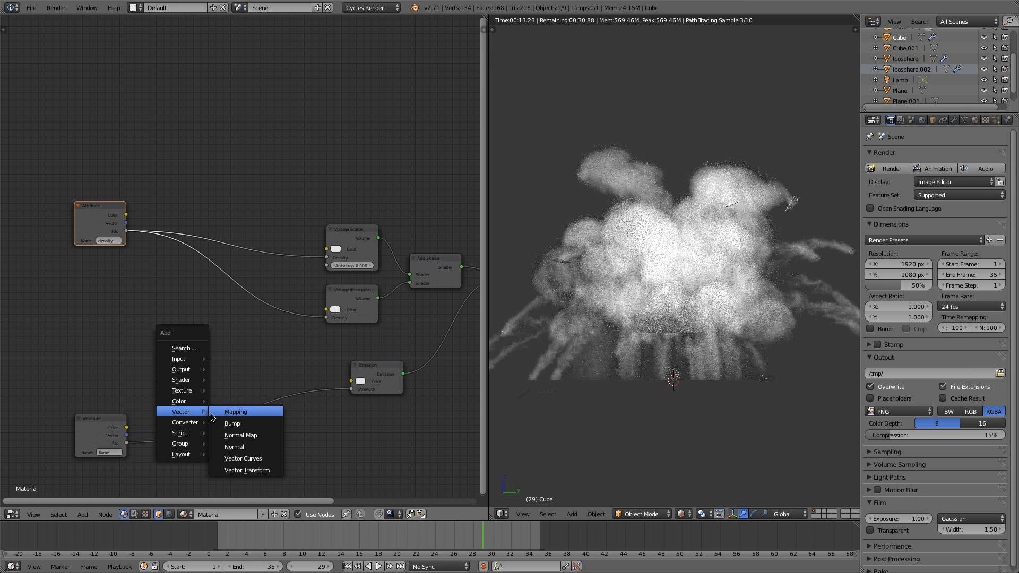
{"action": "mouse_move", "coordinate": [185, 425]}
{"action": "left_click", "coordinate": [235, 433]}
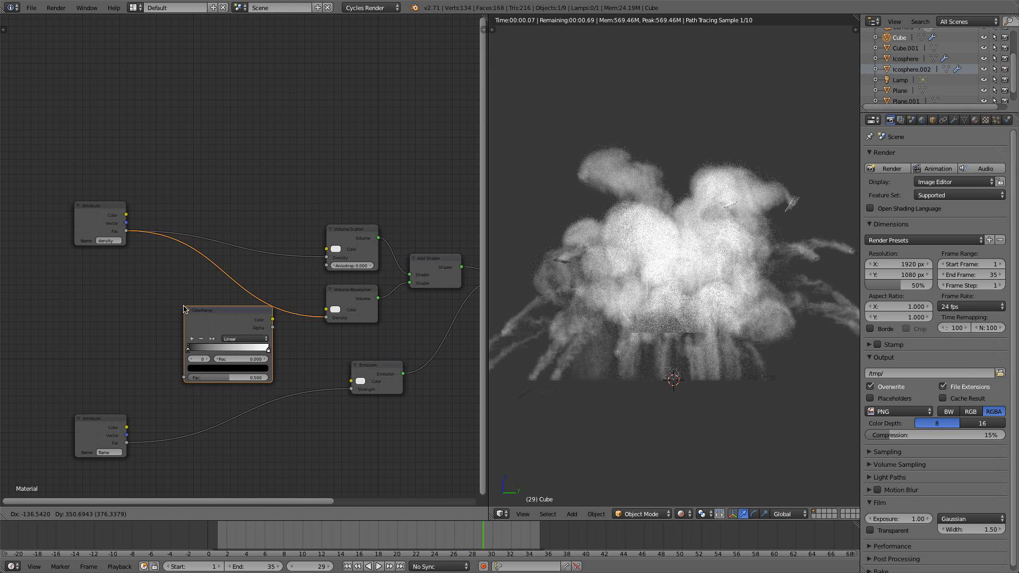
{"action": "left_click_drag", "start_coordinate": [258, 335], "coordinate": [351, 384]}
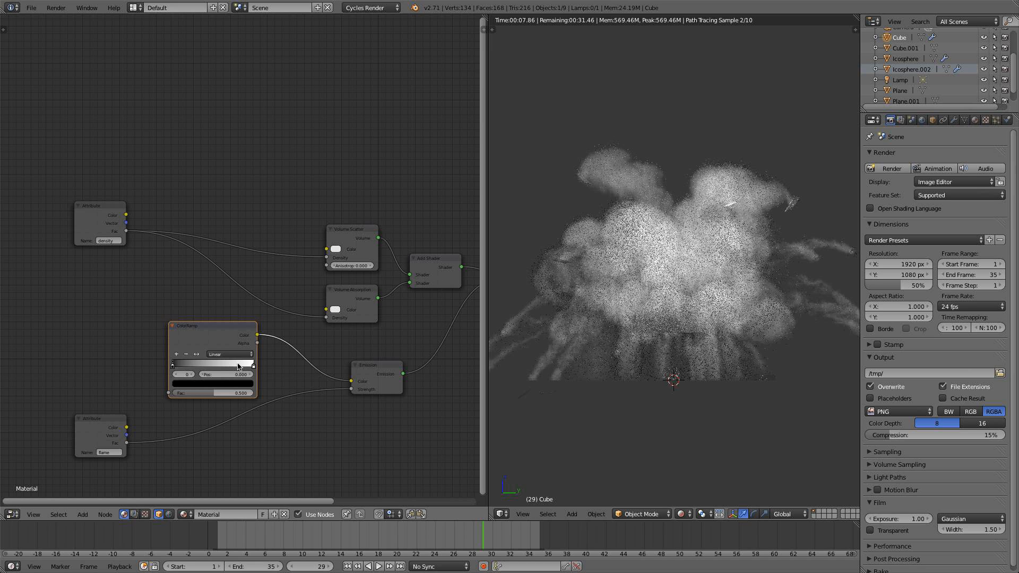
Add a colour stop at position 0.800 on the ColorRamp and make it orange (R 0.800, G 0.423, B 0.034)
{"action": "scroll", "coordinate": [238, 367], "scroll_direction": "up", "scroll_amount": 5}
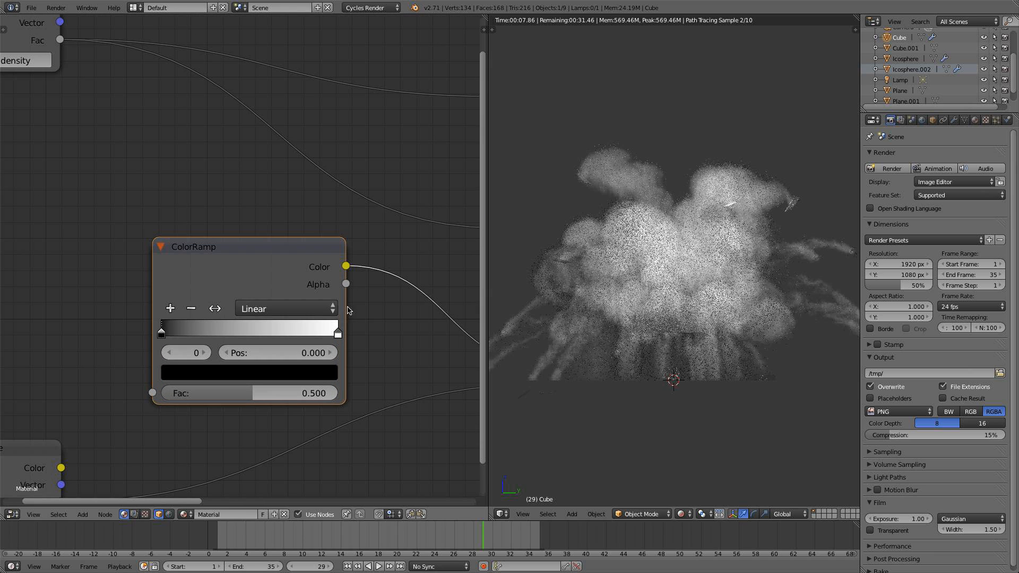
{"action": "left_click", "coordinate": [303, 334], "text": "ctrl"}
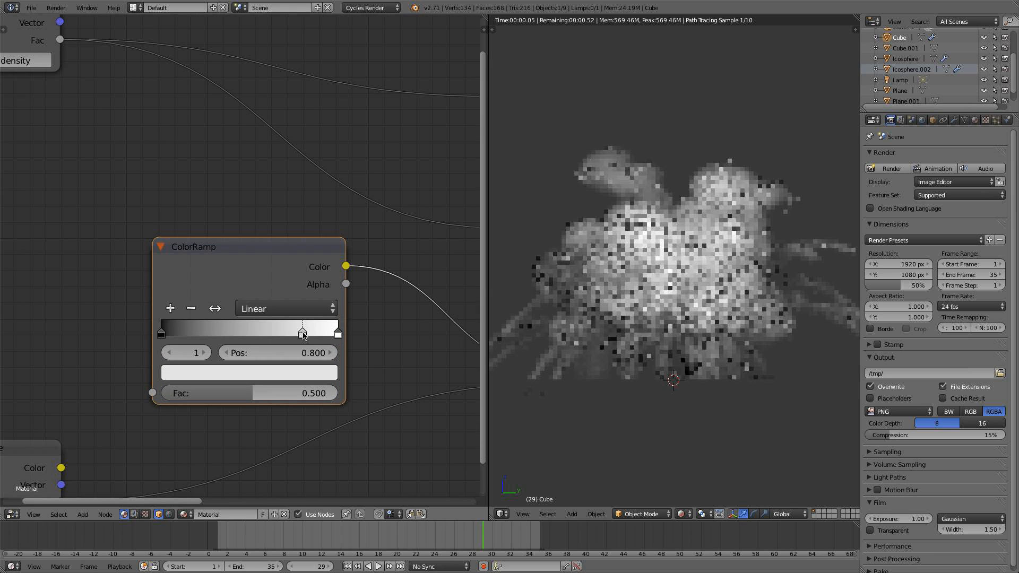
{"action": "left_click", "coordinate": [299, 371]}
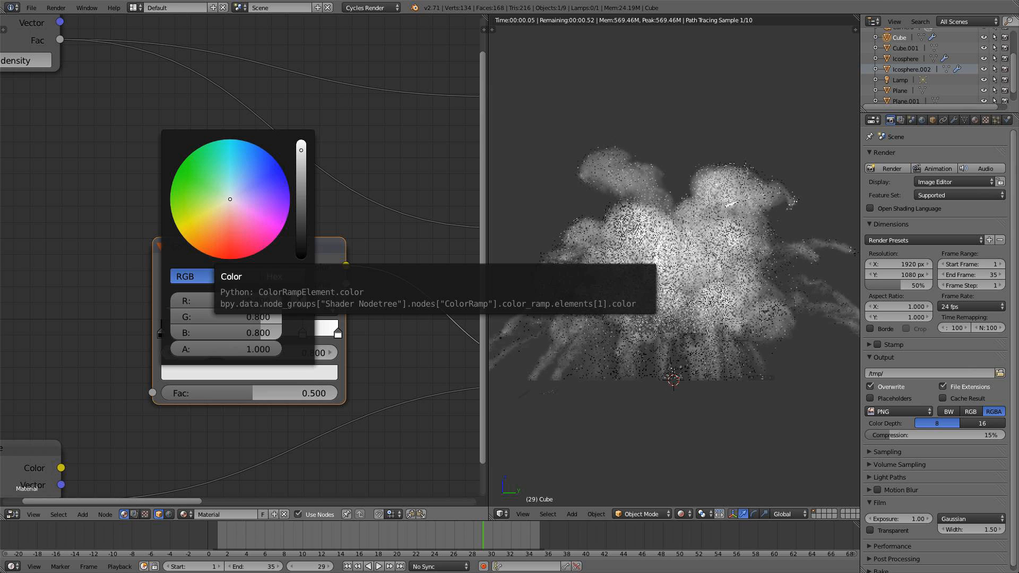
{"action": "left_click", "coordinate": [202, 234]}
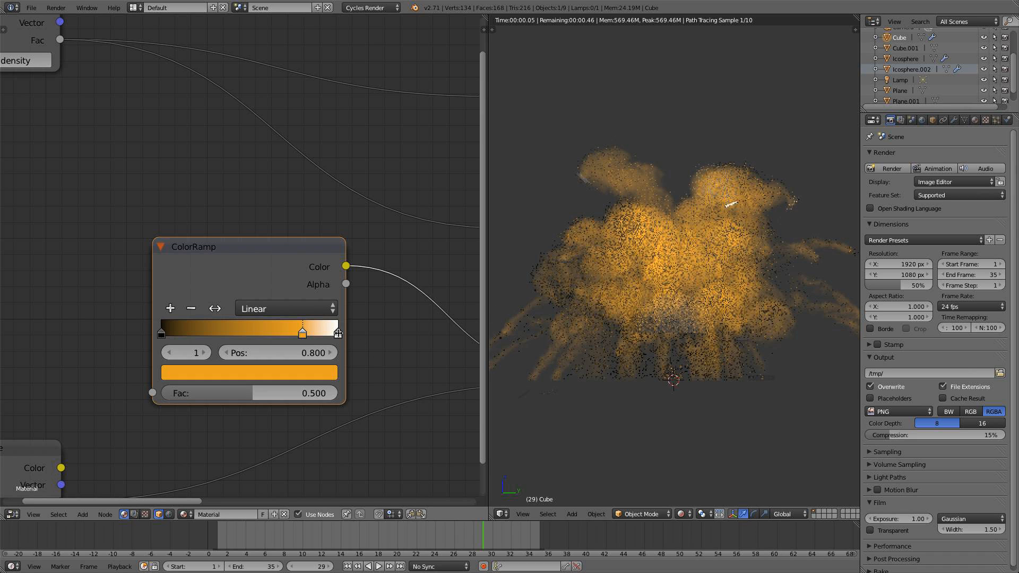
Move the ColorRamp's white stop to about 0.924 and brighten the orange stop's colour
{"action": "left_click_drag", "start_coordinate": [338, 333], "coordinate": [328, 337]}
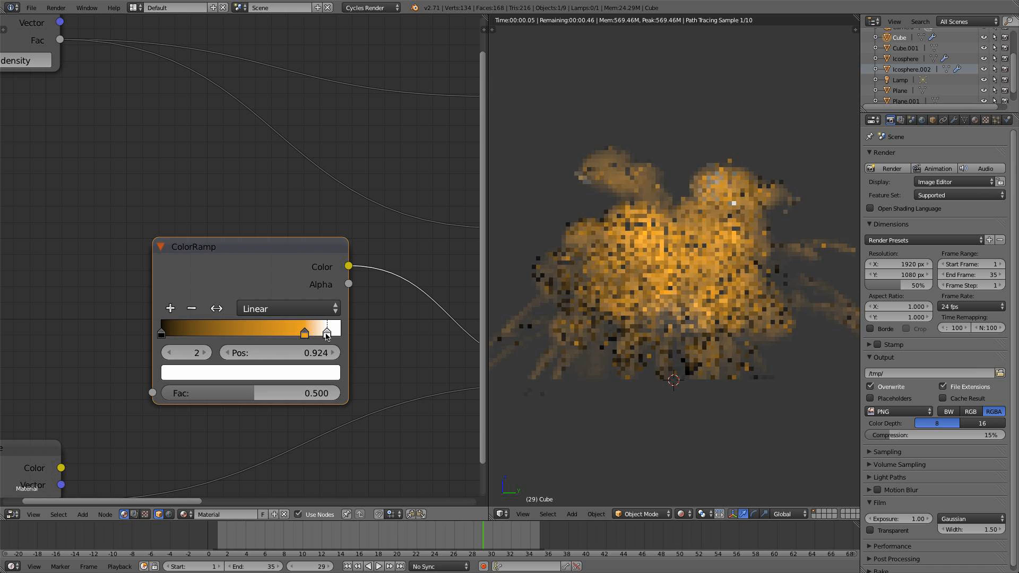
{"action": "left_click", "coordinate": [306, 335]}
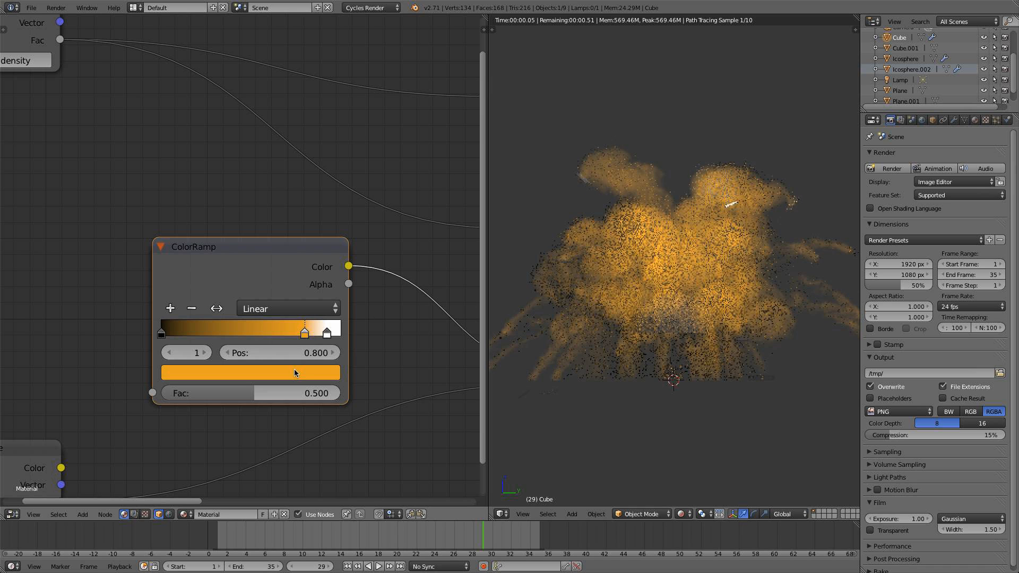
{"action": "left_click", "coordinate": [294, 368]}
{"action": "left_click", "coordinate": [297, 375]}
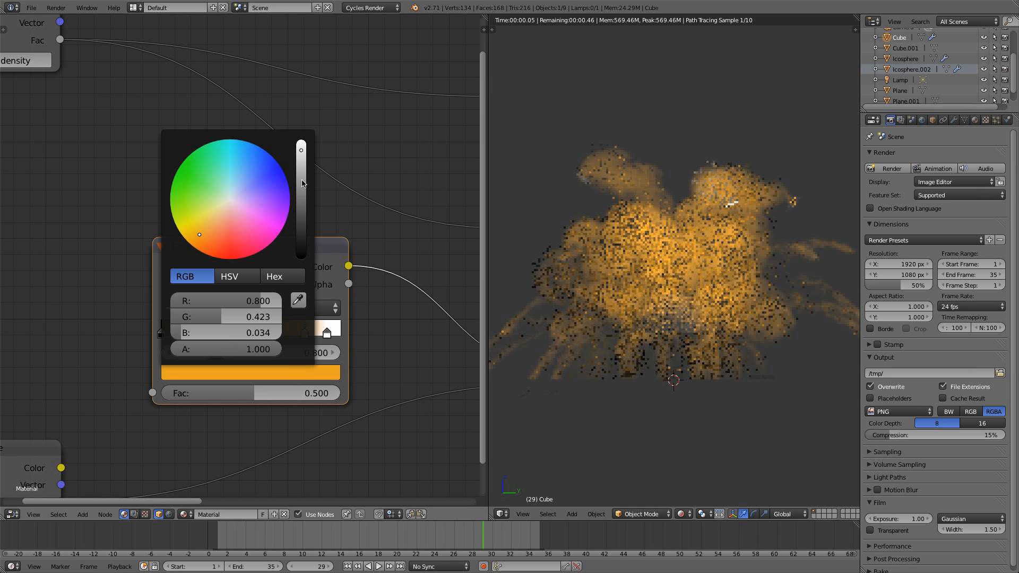
{"action": "left_click_drag", "start_coordinate": [301, 150], "coordinate": [301, 142]}
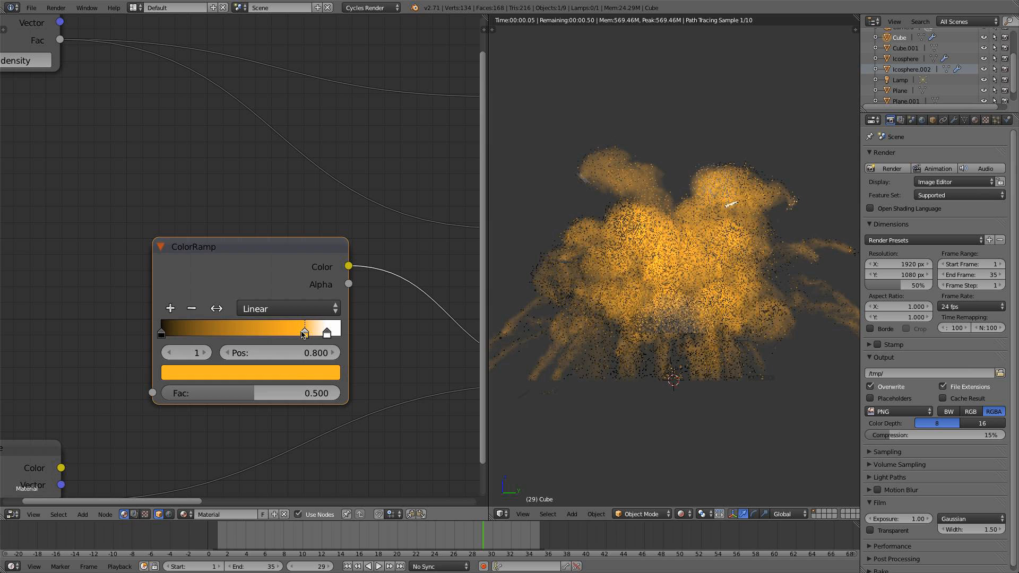
Shift the ColorRamp's orange and white stops darker, with white at 0.870, and connect the flame Attribute's Color output to its Fac input
{"action": "mouse_move", "coordinate": [303, 335]}
{"action": "left_mouse_down"}
{"action": "mouse_move", "coordinate": [292, 335]}
{"action": "mouse_move", "coordinate": [326, 334]}
{"action": "mouse_move", "coordinate": [317, 333]}
{"action": "left_mouse_up"}
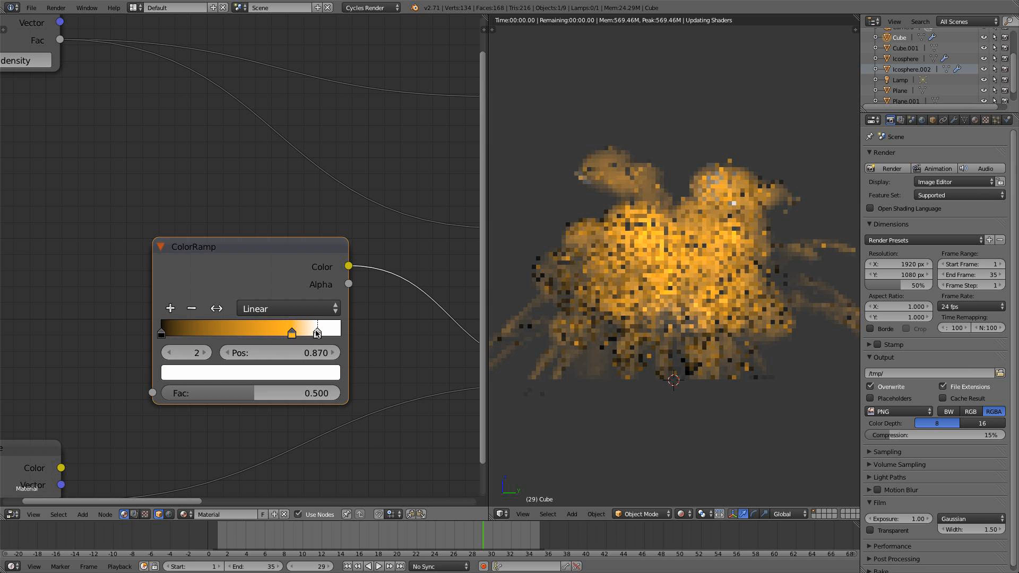
{"action": "scroll", "coordinate": [317, 334], "scroll_direction": "down", "scroll_amount": 2}
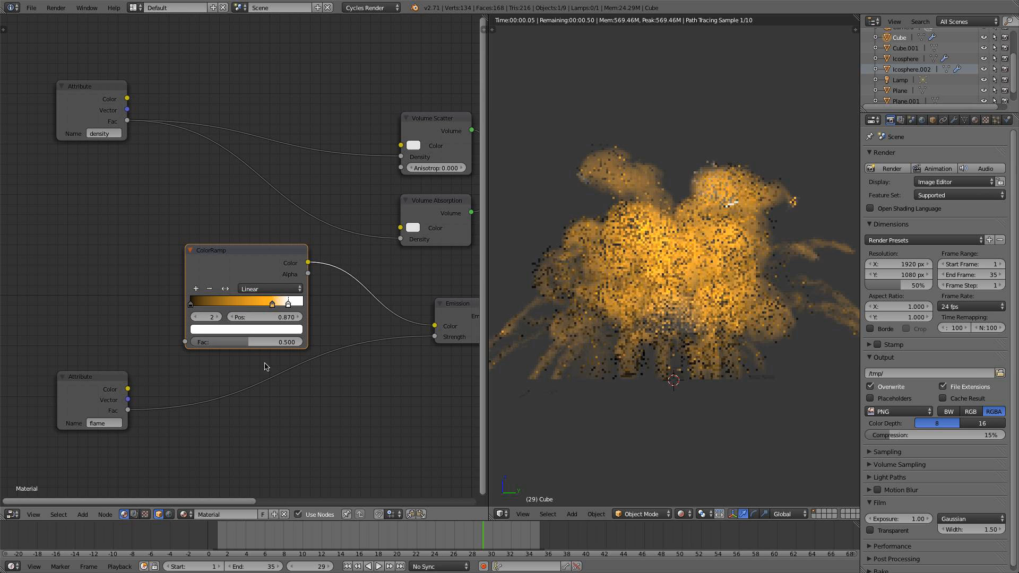
{"action": "left_click_drag", "start_coordinate": [128, 389], "coordinate": [187, 348]}
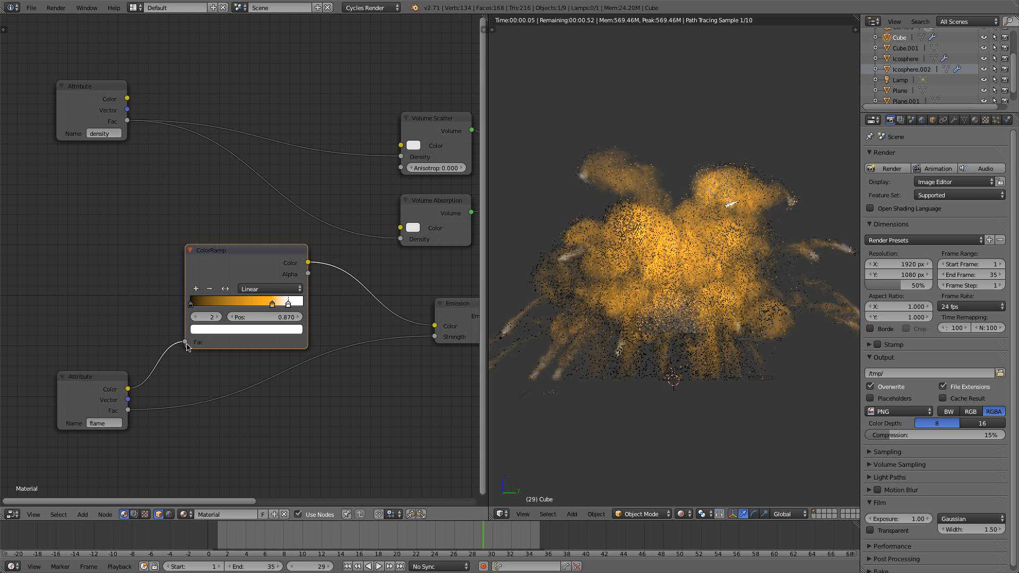
Add a colour stop at about 0.368 on the ColorRamp and make it red-orange (R 0.700, G 0.063, B 0.031)
{"action": "scroll", "coordinate": [187, 348], "scroll_direction": "up", "scroll_amount": 3}
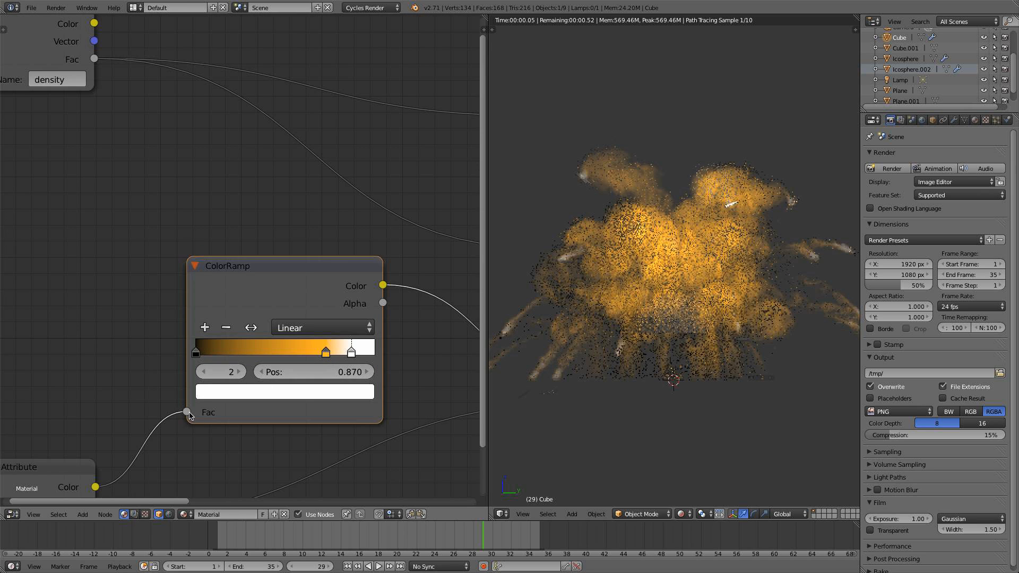
{"action": "scroll", "coordinate": [239, 372], "scroll_direction": "up", "scroll_amount": 2}
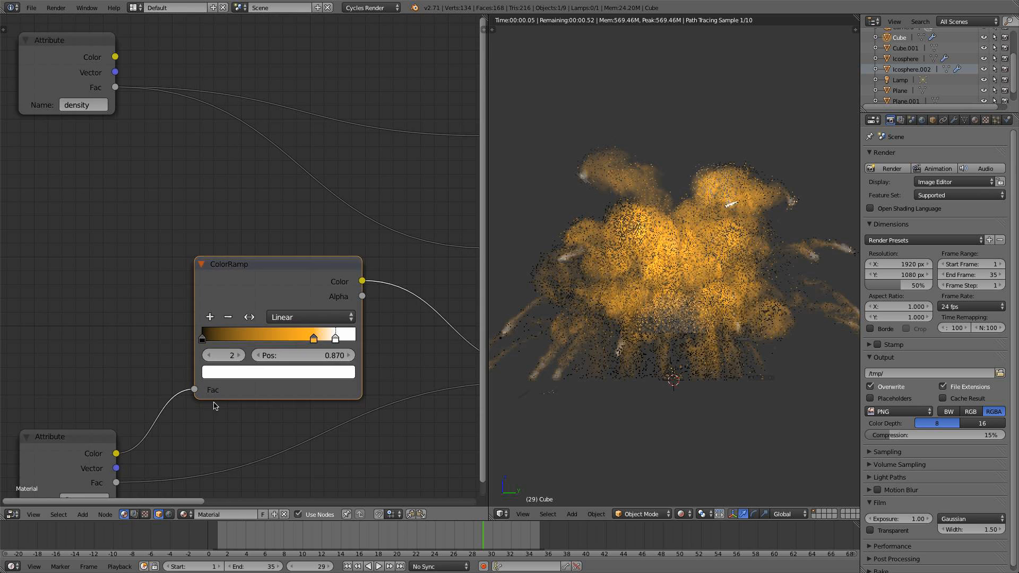
{"action": "left_click", "coordinate": [267, 371]}
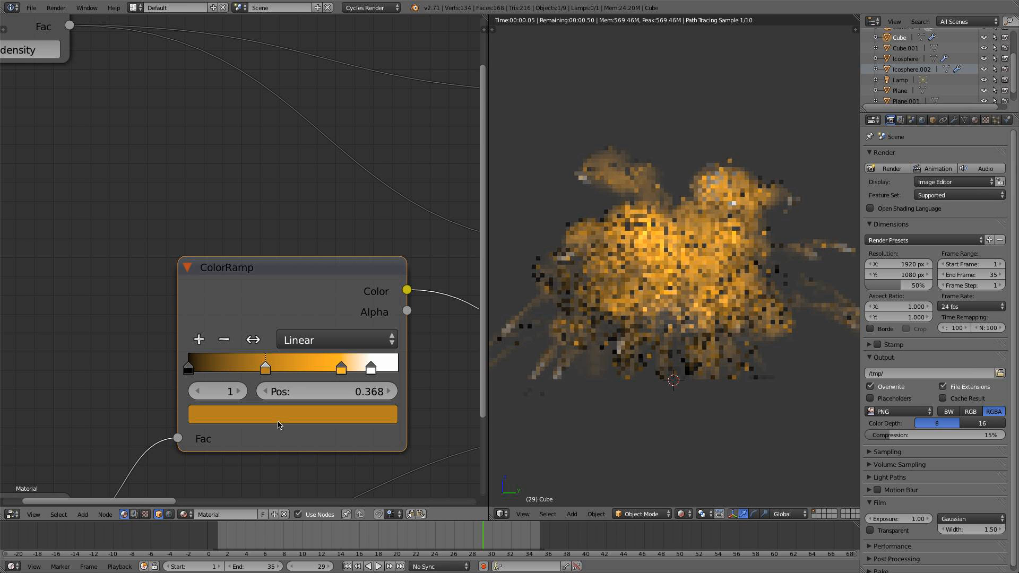
{"action": "left_click", "coordinate": [283, 416]}
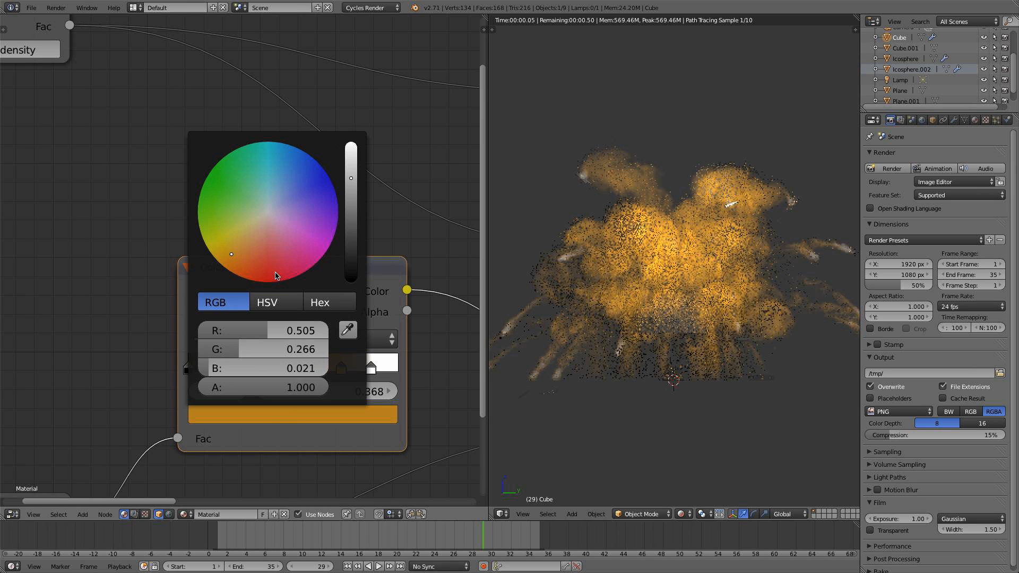
{"action": "left_click_drag", "start_coordinate": [232, 254], "coordinate": [262, 281]}
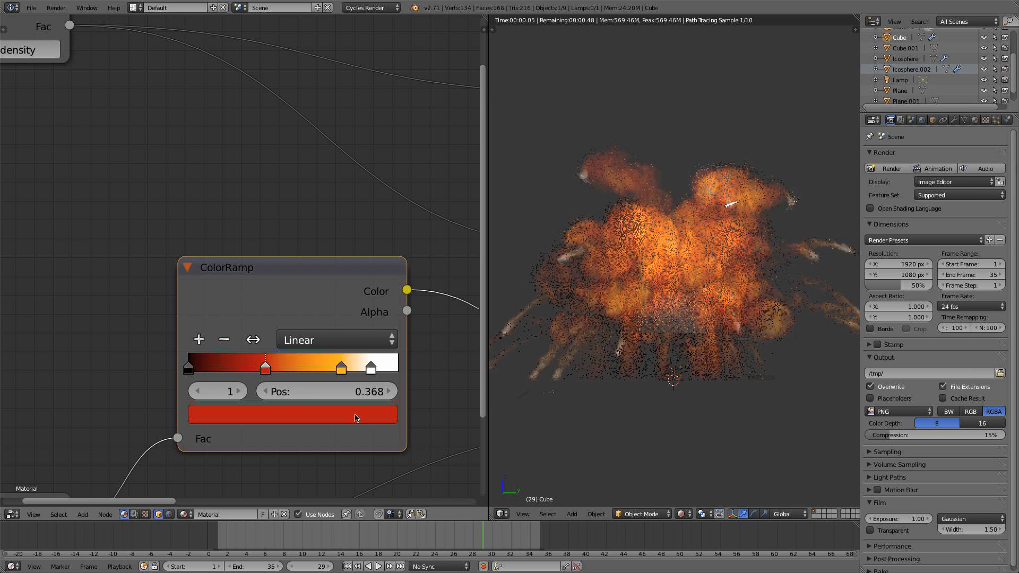
{"action": "left_click", "coordinate": [333, 419]}
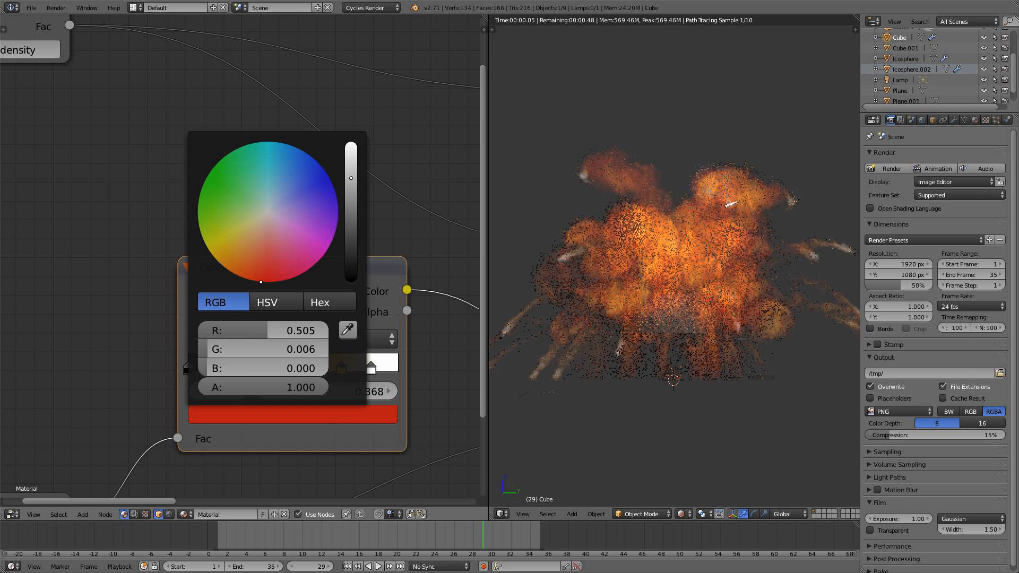
{"action": "left_click_drag", "start_coordinate": [351, 178], "coordinate": [351, 161]}
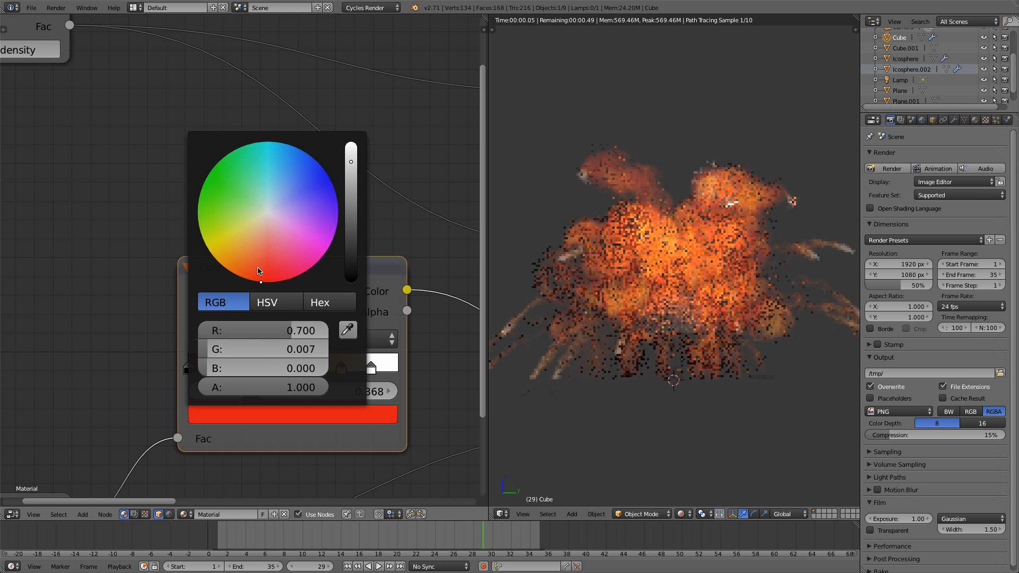
{"action": "left_click_drag", "start_coordinate": [260, 282], "coordinate": [258, 267]}
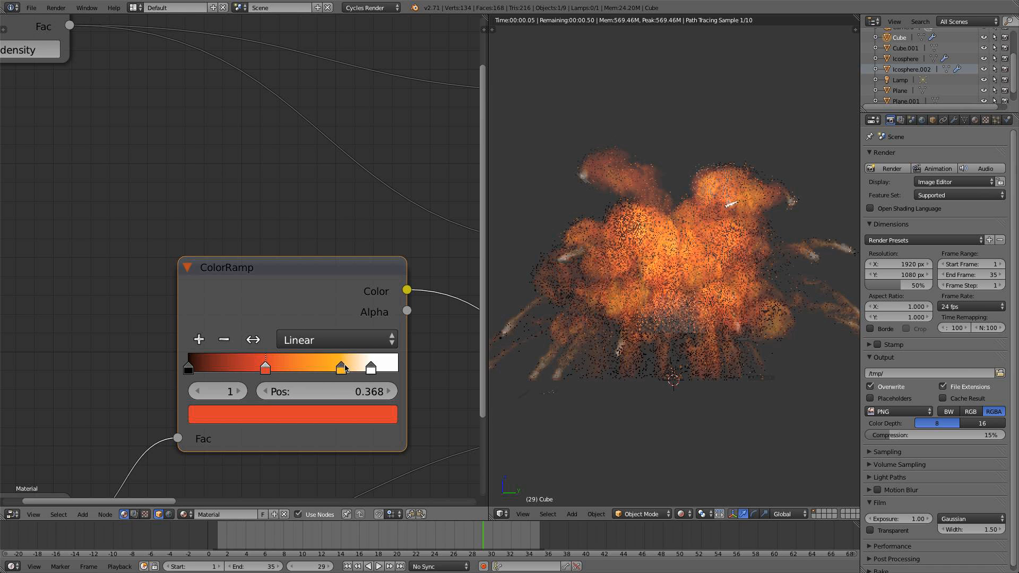
Shift the ColorRamp's red, orange and white stops toward the black end, placing the white stop at 0.776
{"action": "left_click", "coordinate": [337, 372]}
{"action": "left_click_drag", "start_coordinate": [336, 372], "coordinate": [331, 373]}
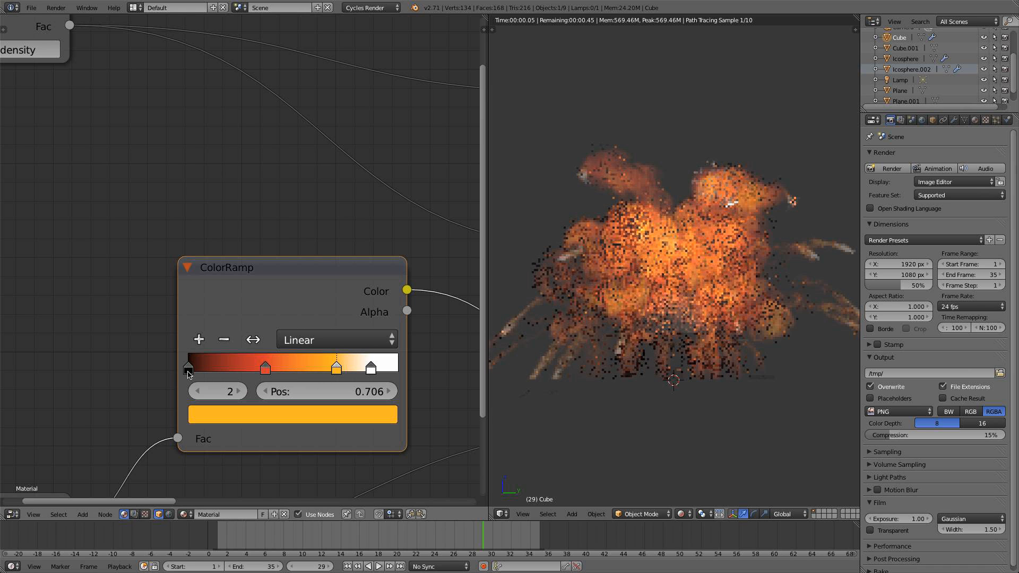
{"action": "left_click", "coordinate": [265, 368]}
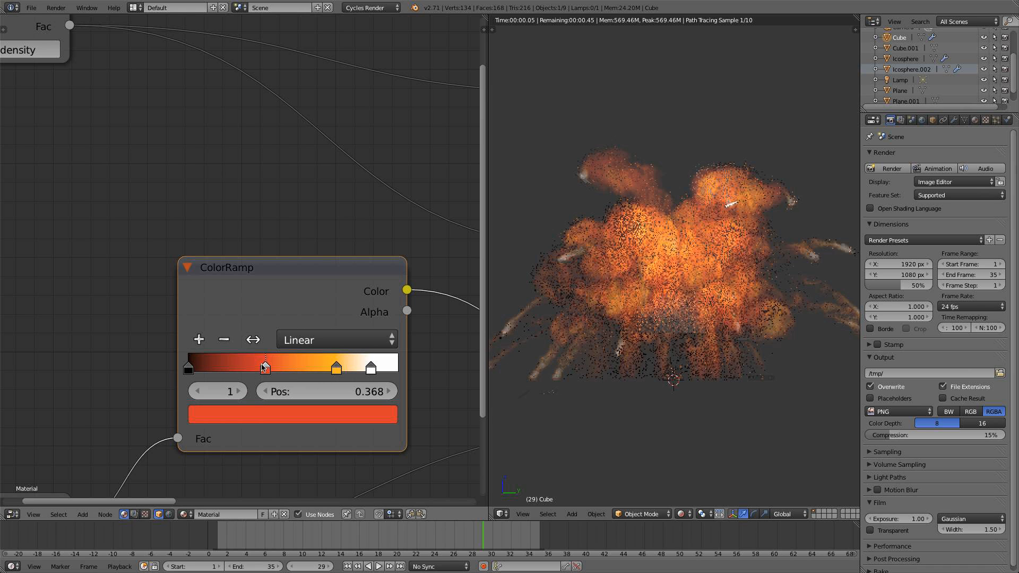
{"action": "left_click_drag", "start_coordinate": [264, 367], "coordinate": [257, 366]}
{"action": "left_click", "coordinate": [336, 368]}
{"action": "left_click", "coordinate": [312, 370]}
{"action": "left_click_drag", "start_coordinate": [371, 367], "coordinate": [353, 370]}
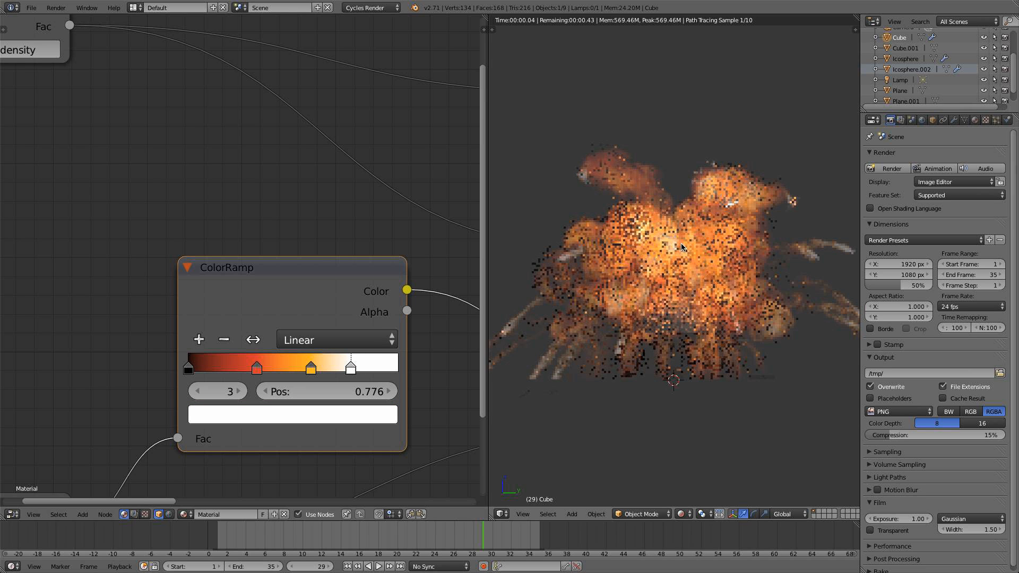
Place the ColorRamp's red stop at 0.318 with a more saturated red, and shift the orange and white stops slightly darker, with white at 0.767
{"action": "left_click_drag", "start_coordinate": [257, 368], "coordinate": [255, 368]}
{"action": "left_click", "coordinate": [274, 415]}
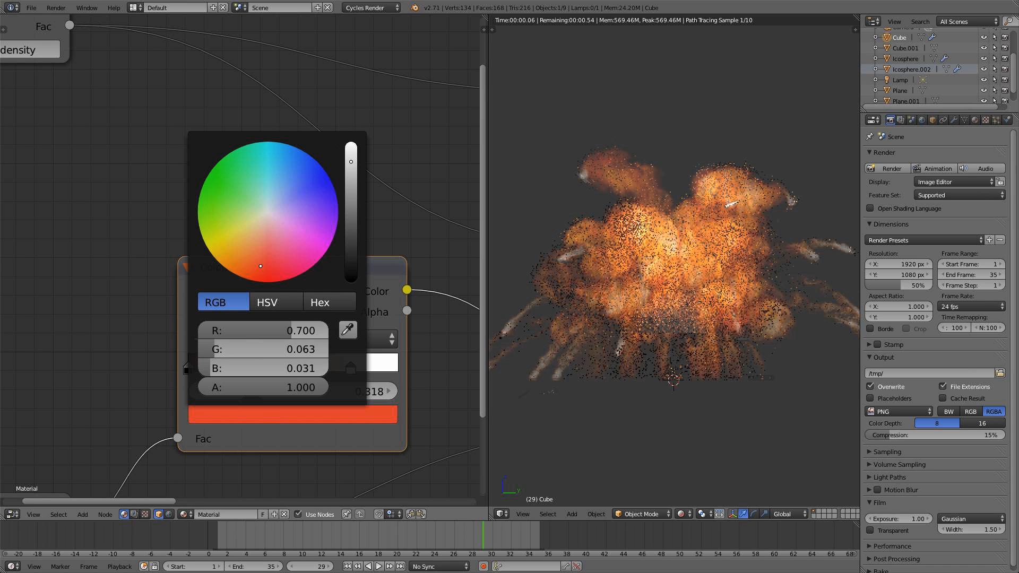
{"action": "left_click", "coordinate": [258, 275]}
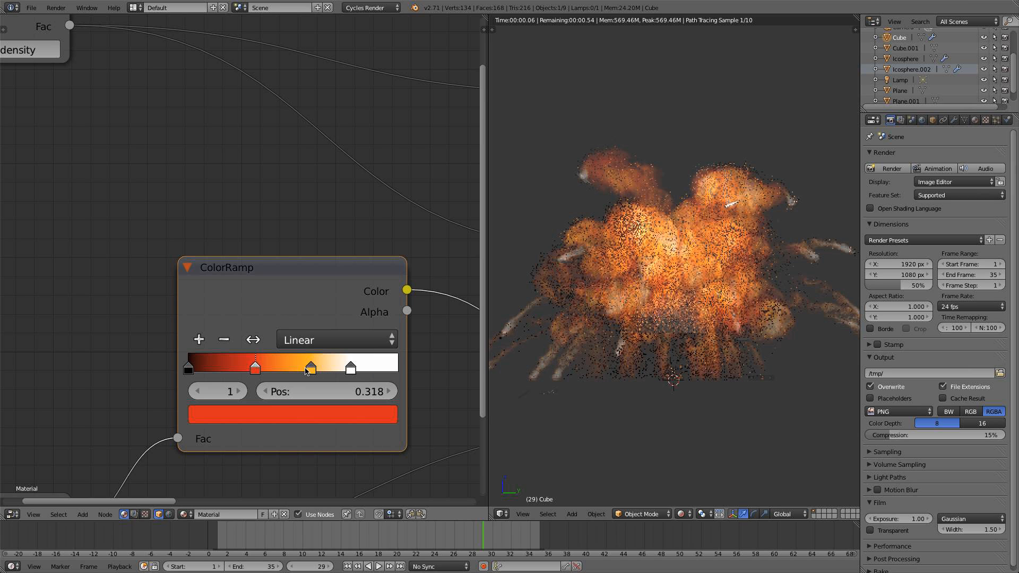
{"action": "left_click_drag", "start_coordinate": [311, 369], "coordinate": [349, 369]}
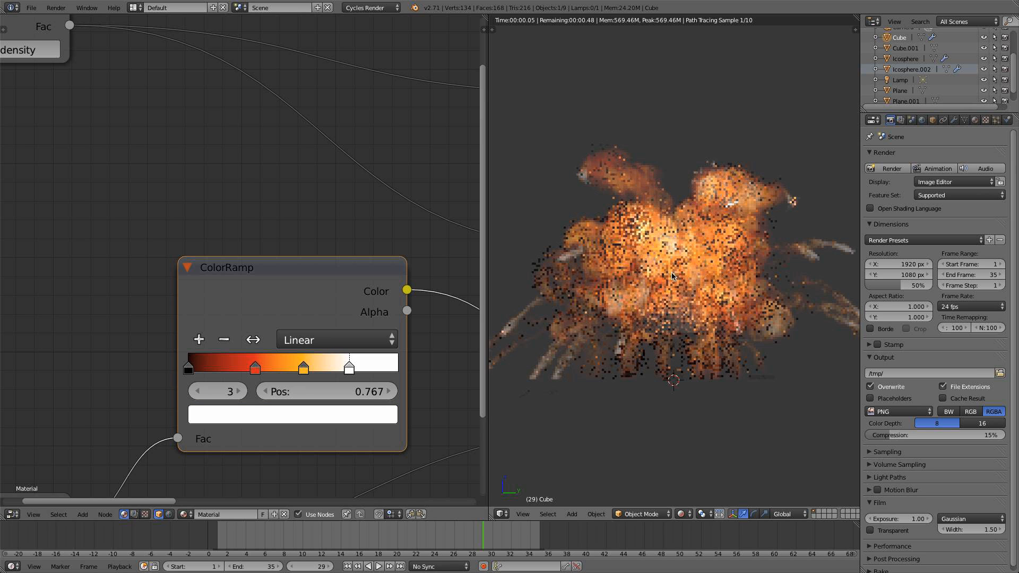
Move the Volume Scatter and Volume Absorption nodes slightly upward in the node tree
{"action": "scroll", "coordinate": [425, 346], "scroll_direction": "down", "scroll_amount": 3}
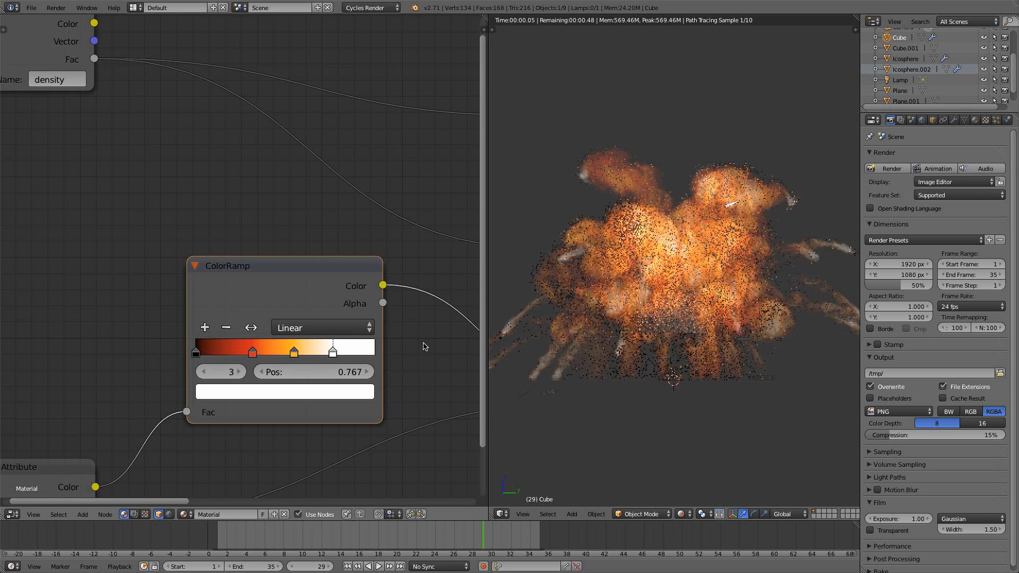
{"action": "middle_click_drag", "start_coordinate": [425, 346], "coordinate": [329, 280]}
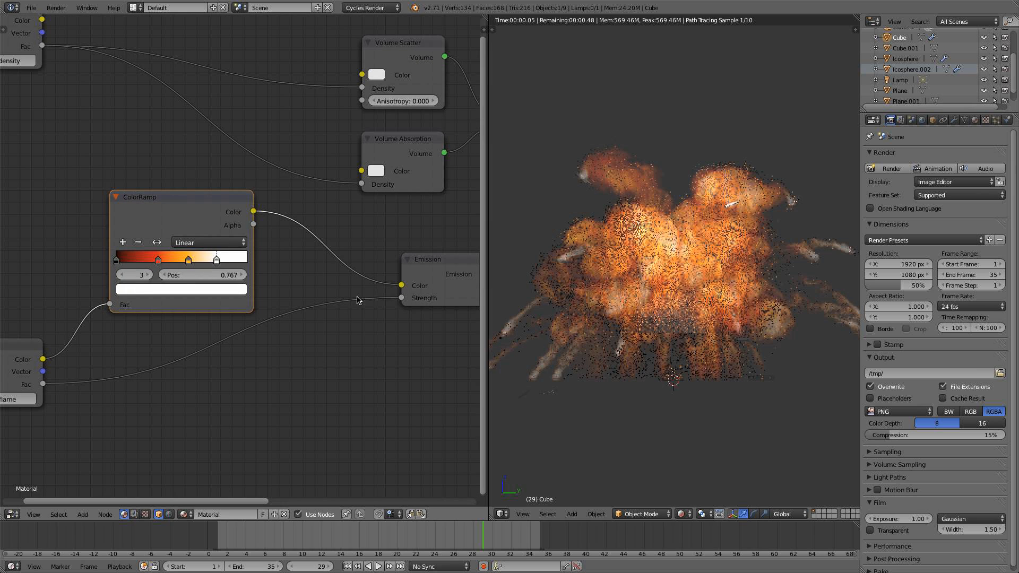
{"action": "scroll", "coordinate": [320, 302], "scroll_direction": "down", "scroll_amount": 1}
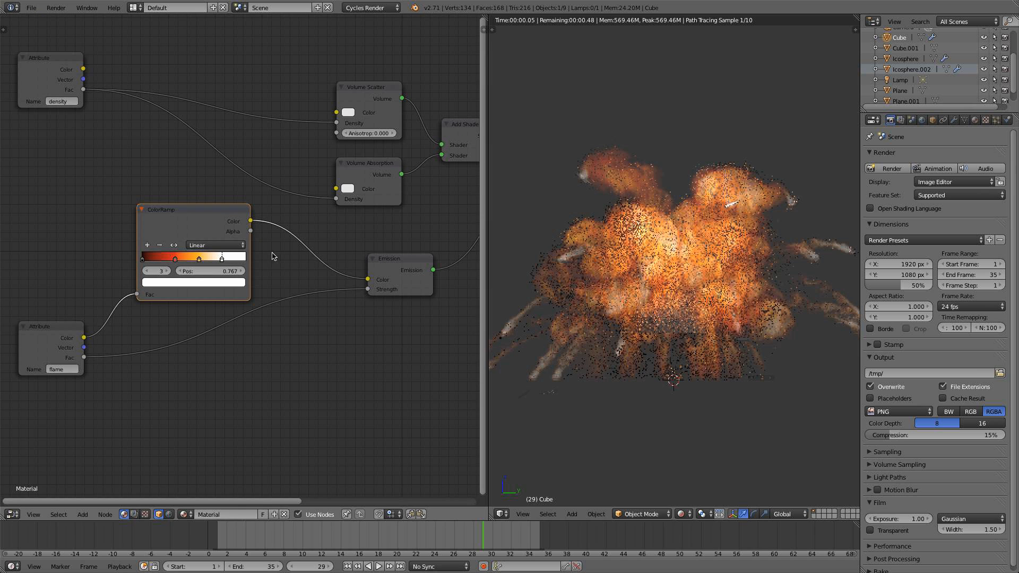
{"action": "scroll", "coordinate": [273, 257], "scroll_direction": "up", "scroll_amount": 1}
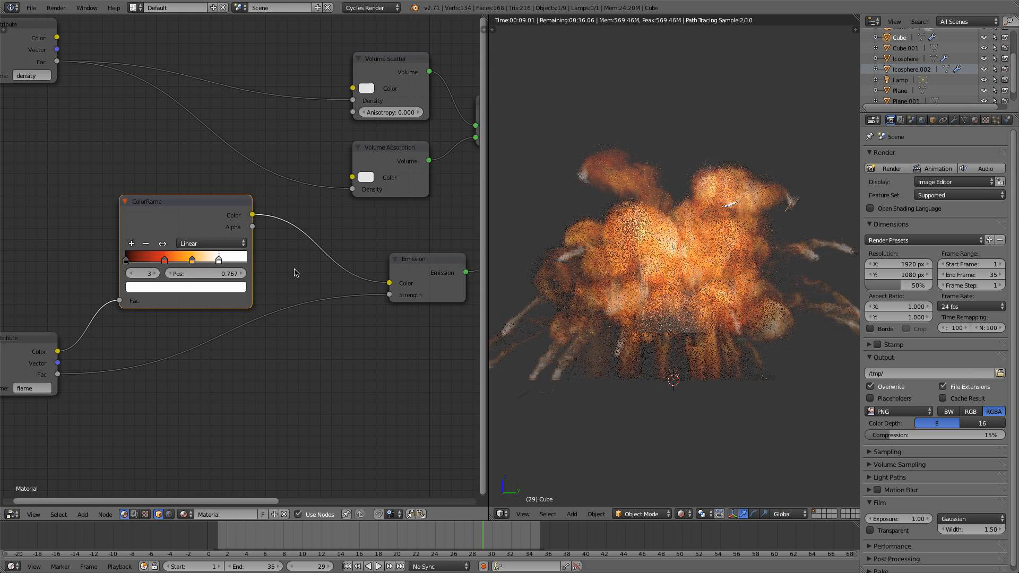
{"action": "middle_click_drag", "start_coordinate": [295, 272], "coordinate": [306, 414]}
{"action": "scroll", "coordinate": [323, 387], "scroll_direction": "down", "scroll_amount": 2}
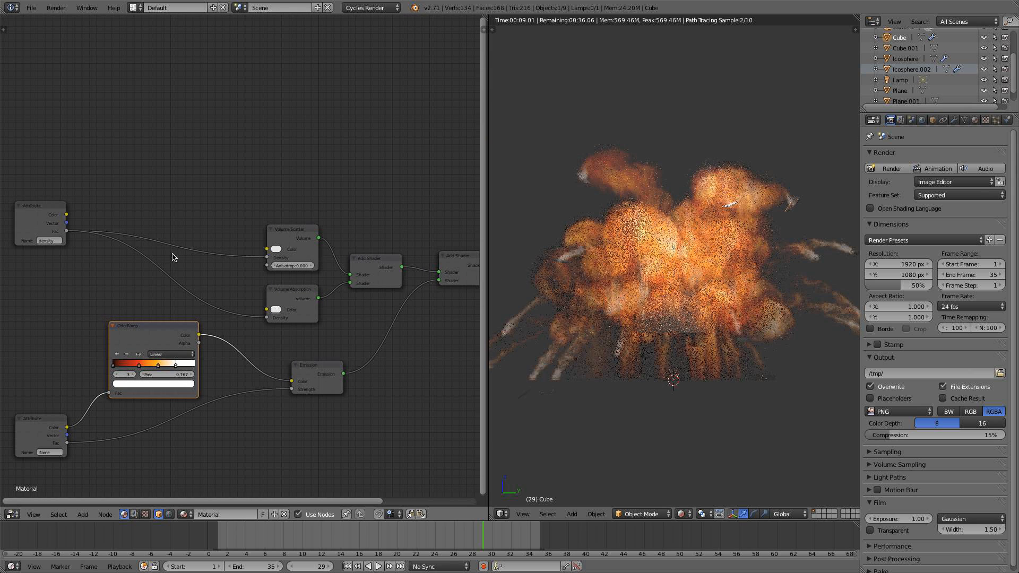
{"action": "scroll", "coordinate": [173, 321], "scroll_direction": "up", "scroll_amount": 4}
{"action": "middle_click_drag", "start_coordinate": [172, 259], "coordinate": [225, 323]}
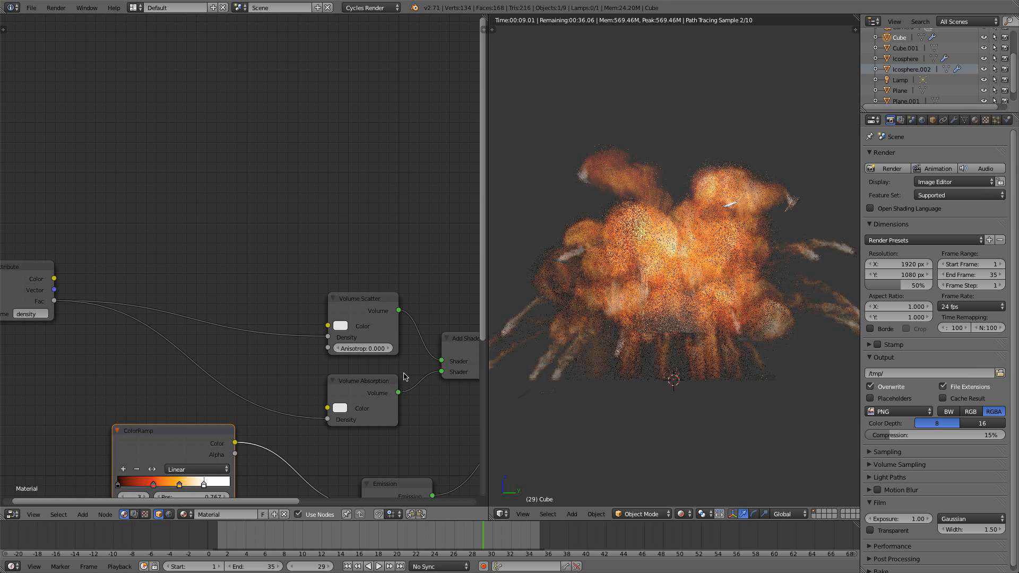
{"action": "left_click_drag", "start_coordinate": [359, 381], "coordinate": [357, 374]}
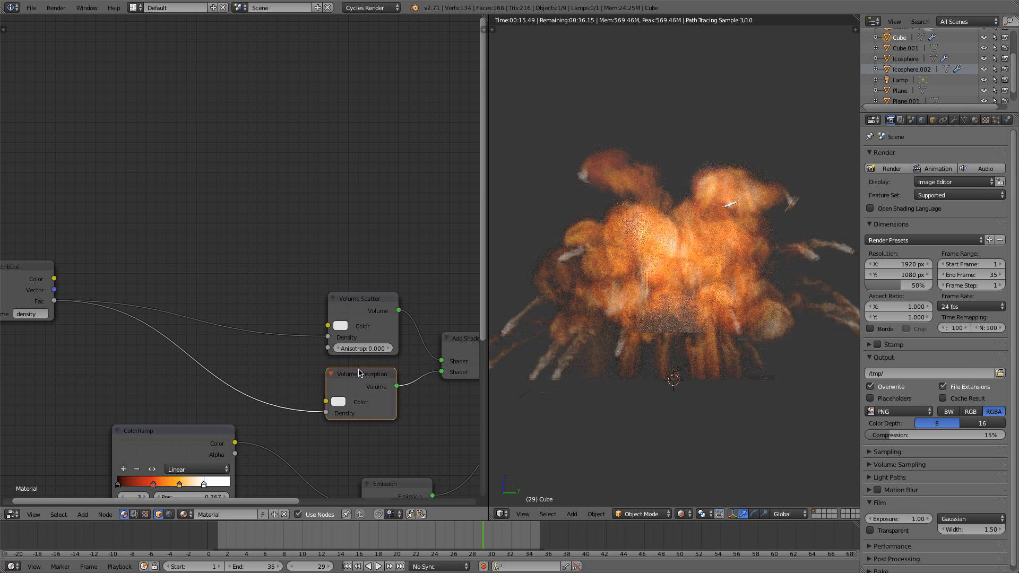
{"action": "left_click_drag", "start_coordinate": [372, 301], "coordinate": [371, 292]}
{"action": "left_click_drag", "start_coordinate": [368, 383], "coordinate": [374, 370]}
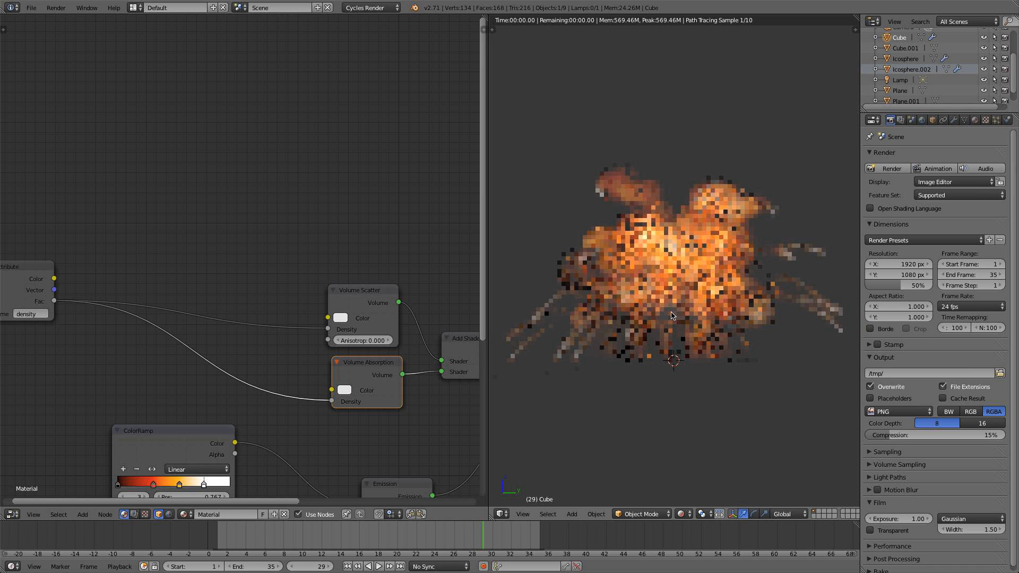
Insert a Math node on the link between the density Attribute and the Volume Scatter Density, and set its operation to Multiply
{"action": "scroll", "coordinate": [329, 341], "scroll_direction": "up", "scroll_amount": 1}
{"action": "middle_click_drag", "start_coordinate": [329, 341], "coordinate": [345, 328]}
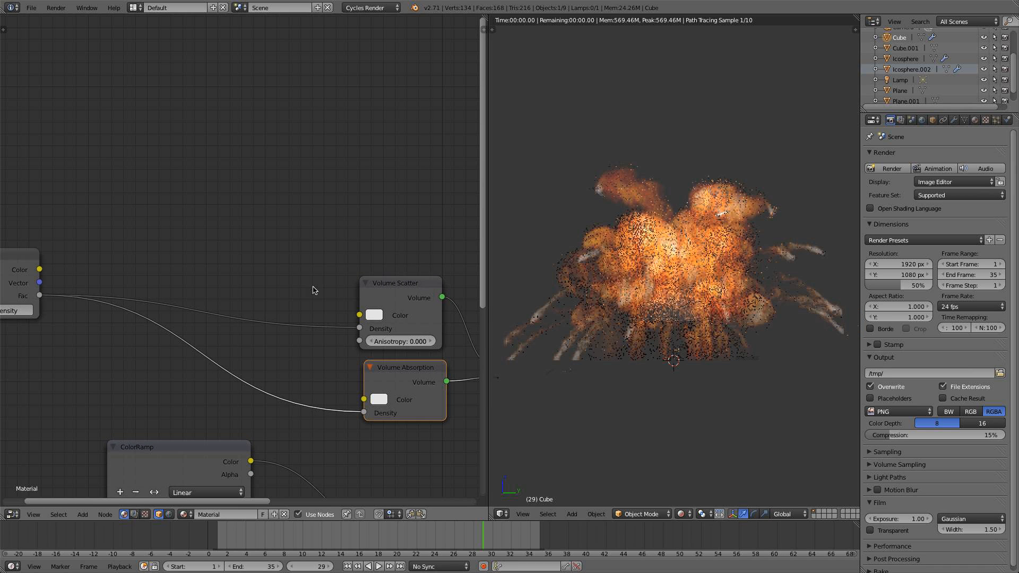
{"action": "key", "text": "shift+a"}
{"action": "mouse_move", "coordinate": [290, 297]}
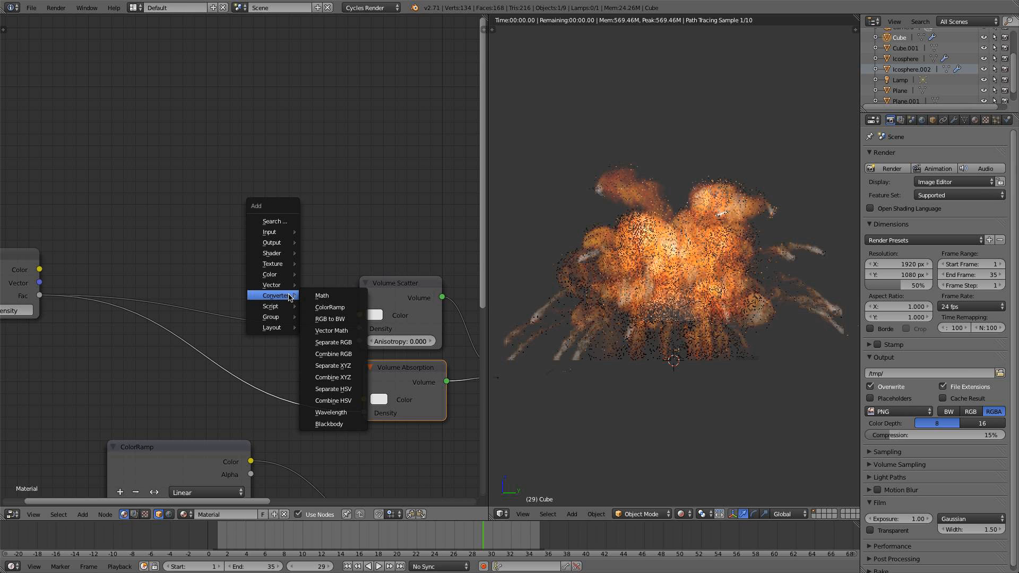
{"action": "left_click", "coordinate": [322, 296]}
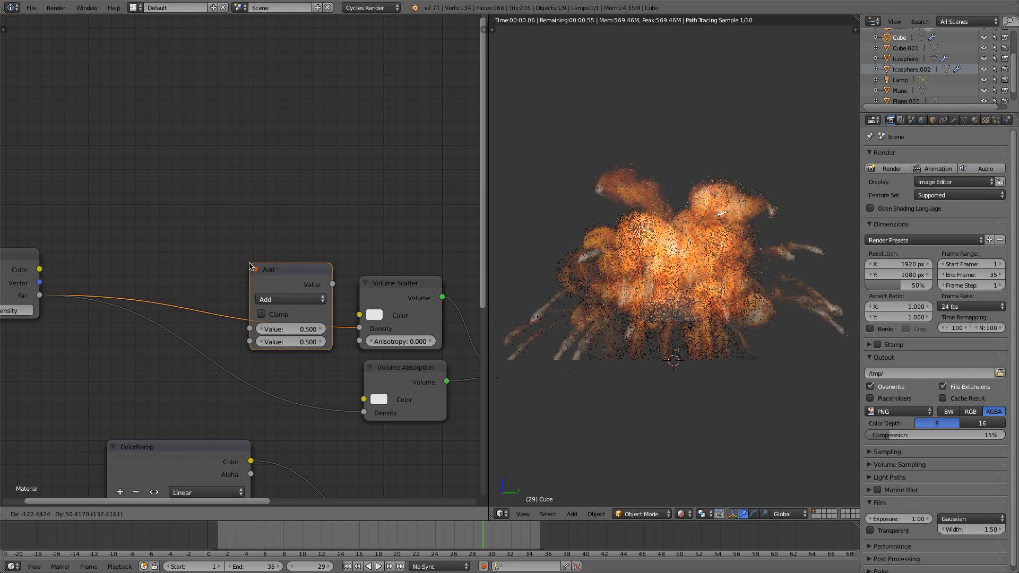
{"action": "left_click", "coordinate": [250, 265]}
{"action": "left_click", "coordinate": [280, 300]}
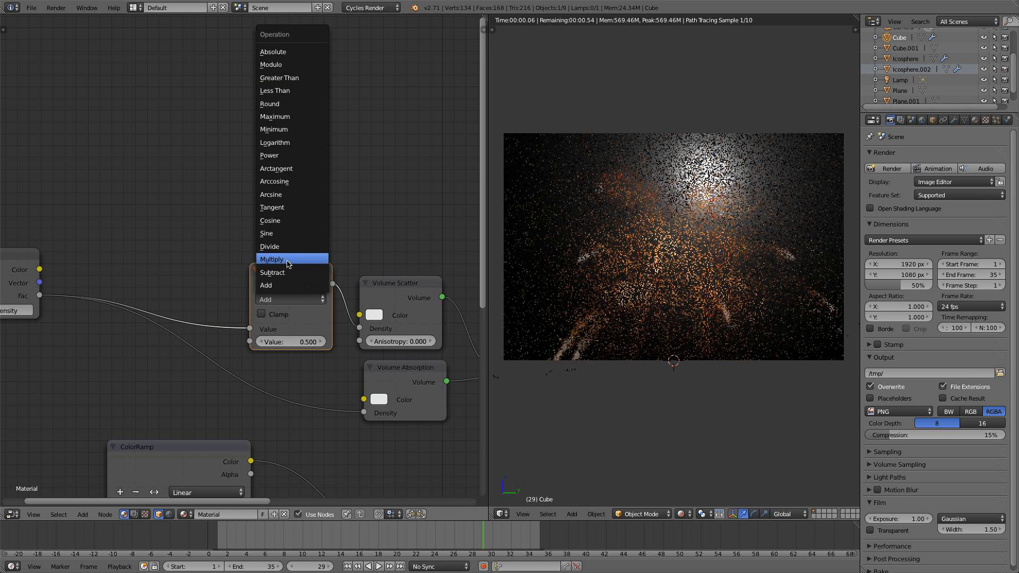
{"action": "left_click", "coordinate": [296, 262]}
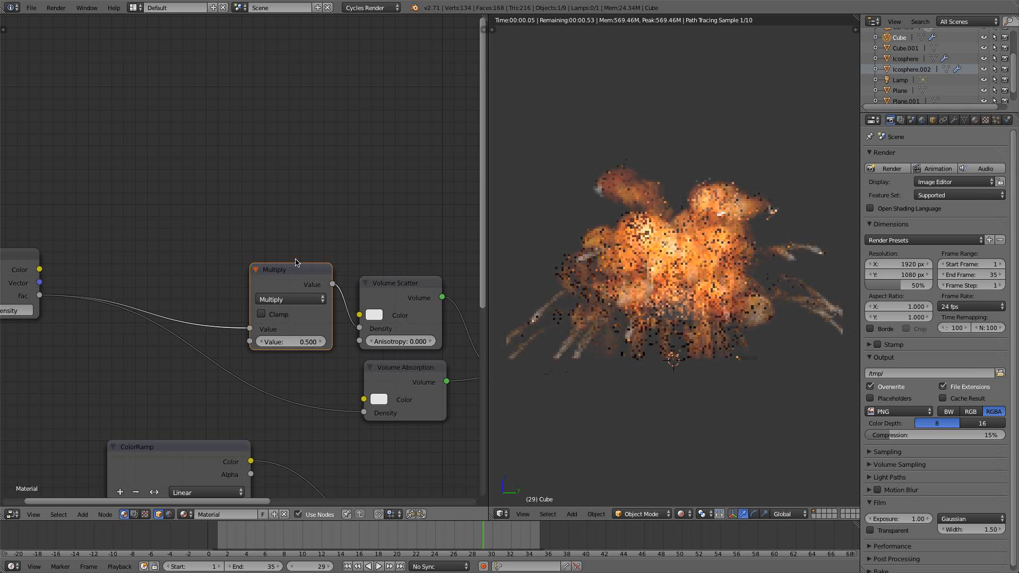
Try a value of 3 for the Multiply node's second input
{"action": "left_click", "coordinate": [286, 344]}
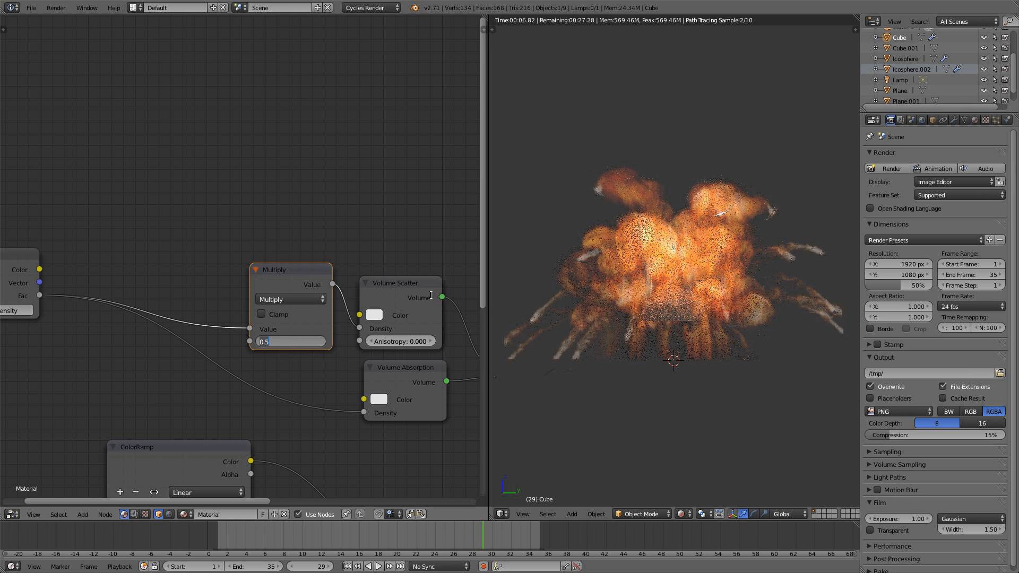
{"action": "type", "text": "3"}
{"action": "key", "text": "Return"}
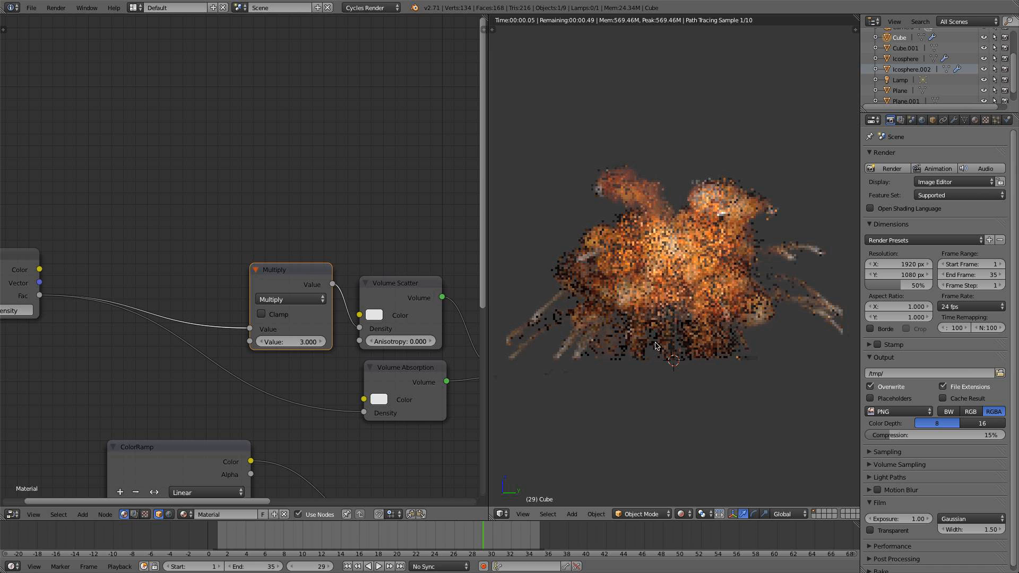
Set the Multiply node's second value to 1
{"action": "left_click", "coordinate": [297, 344]}
{"action": "type", "text": "1"}
{"action": "key", "text": "Return"}
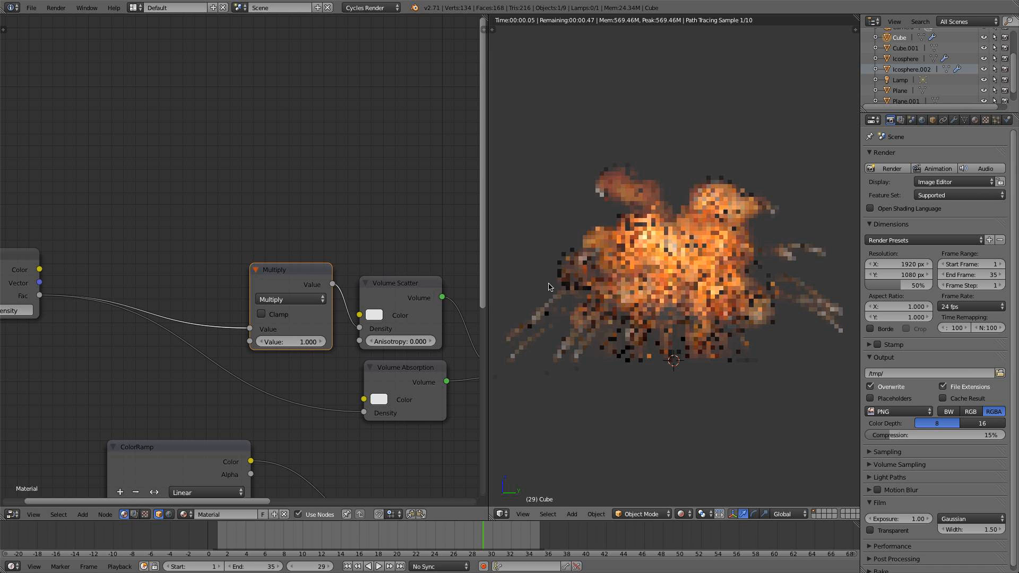
{"action": "left_click", "coordinate": [287, 343]}
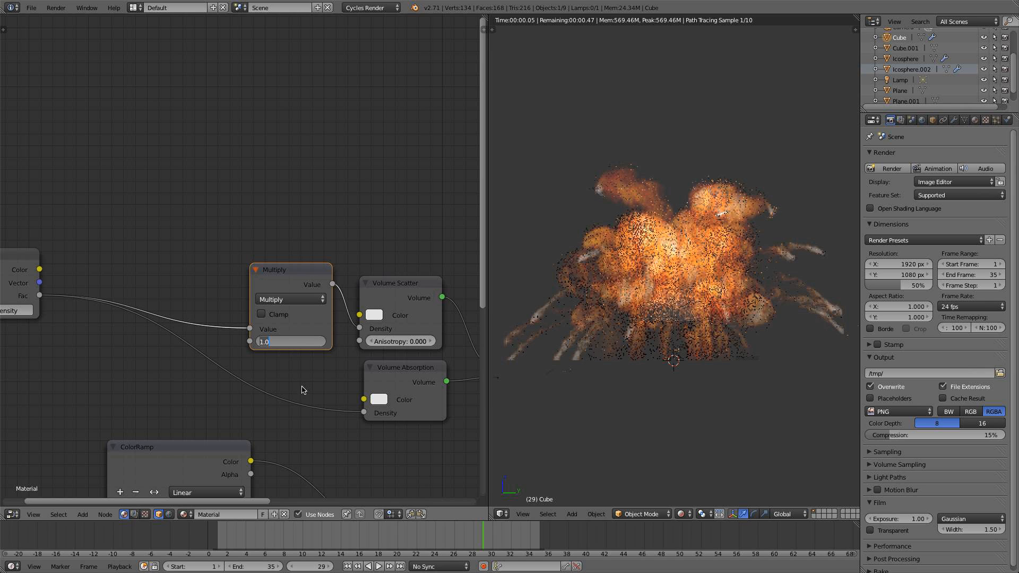
{"action": "key", "text": "Return"}
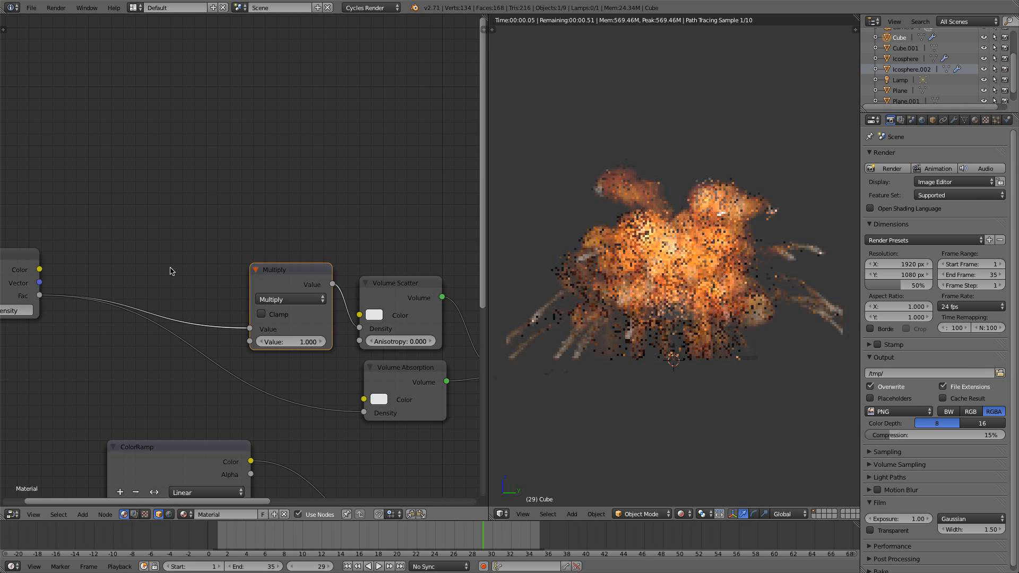
Insert a Bright/Contrast node on the link between the density Attribute's Fac output and the Multiply node
{"action": "key", "text": "shift+a"}
{"action": "mouse_move", "coordinate": [164, 263]}
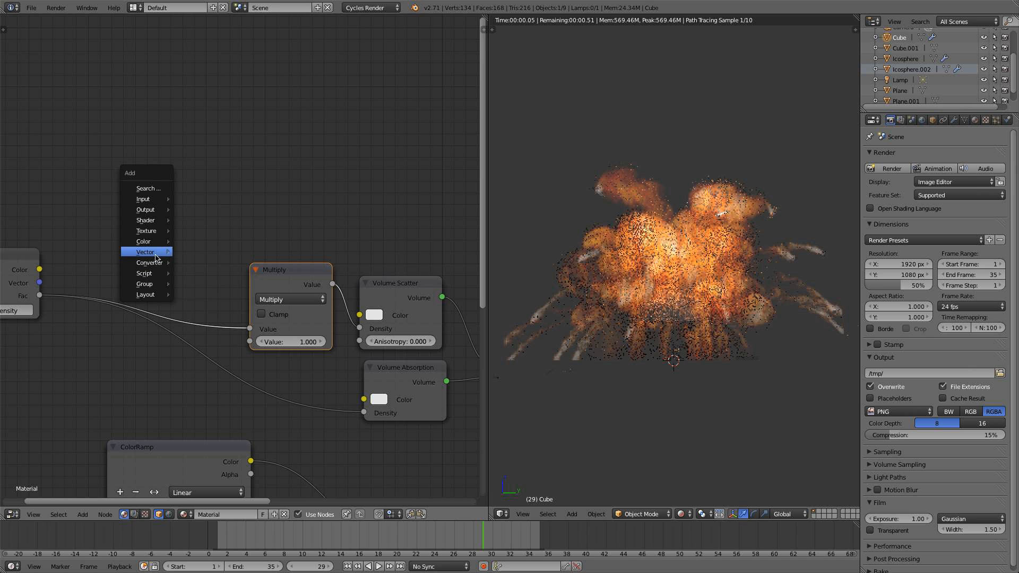
{"action": "mouse_move", "coordinate": [148, 244]}
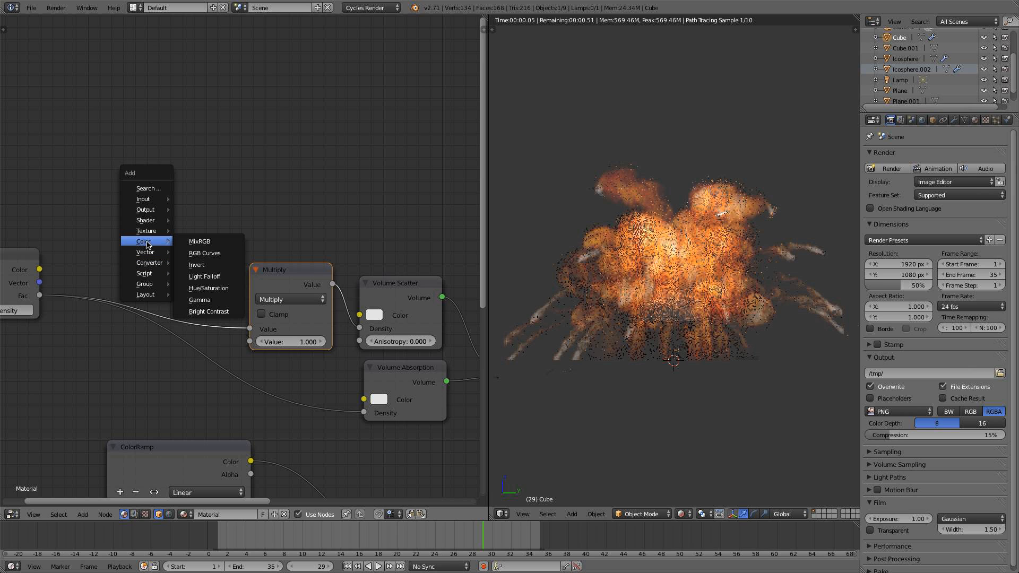
{"action": "left_click", "coordinate": [207, 312]}
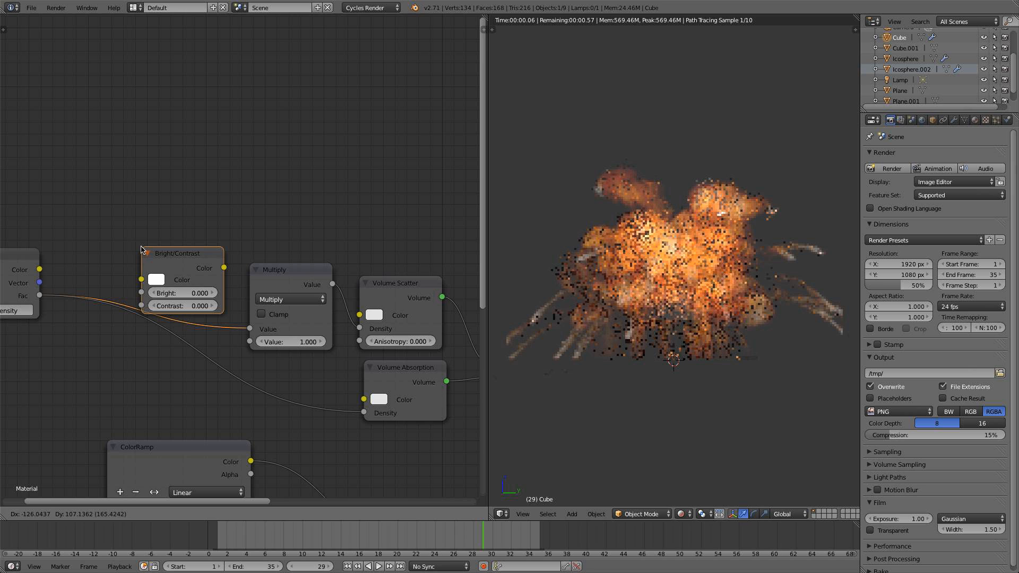
{"action": "left_click", "coordinate": [142, 249]}
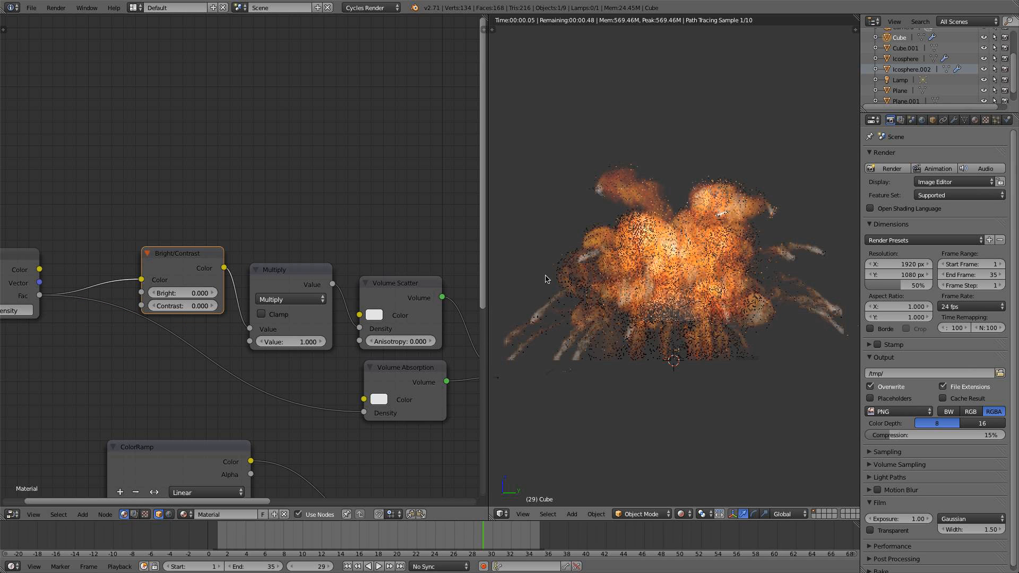
Try Contrast values of 1 and 2 on the Bright/Contrast node and restore the value to 0
{"action": "left_click", "coordinate": [191, 307]}
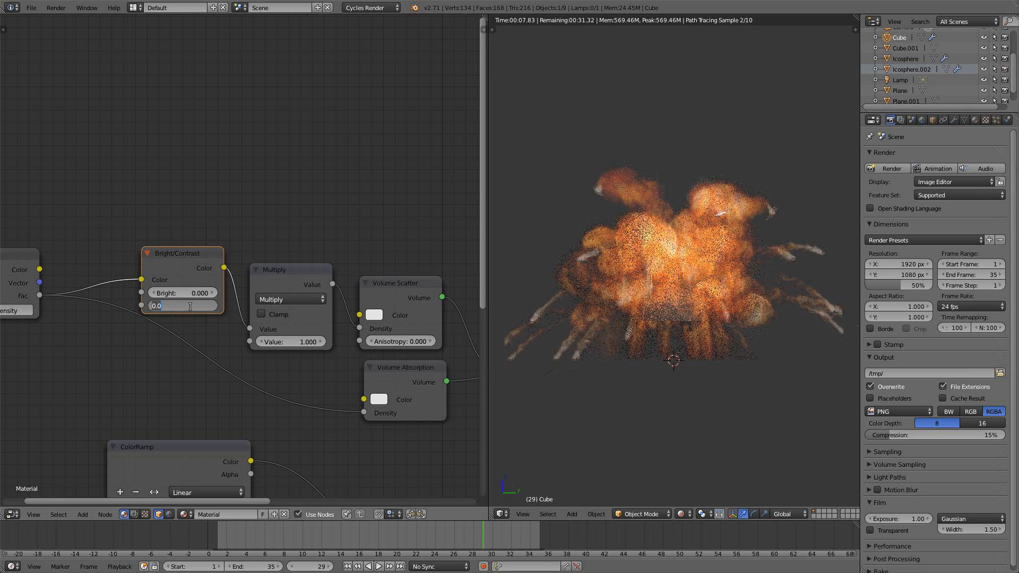
{"action": "type", "text": "1"}
{"action": "key", "text": "Return"}
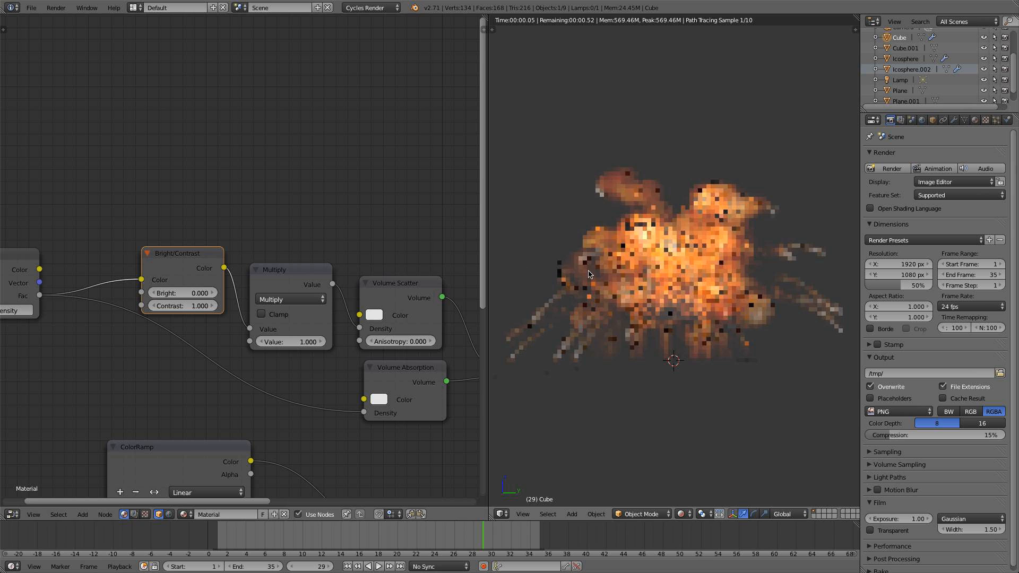
{"action": "left_click", "coordinate": [183, 307]}
{"action": "type", "text": "2"}
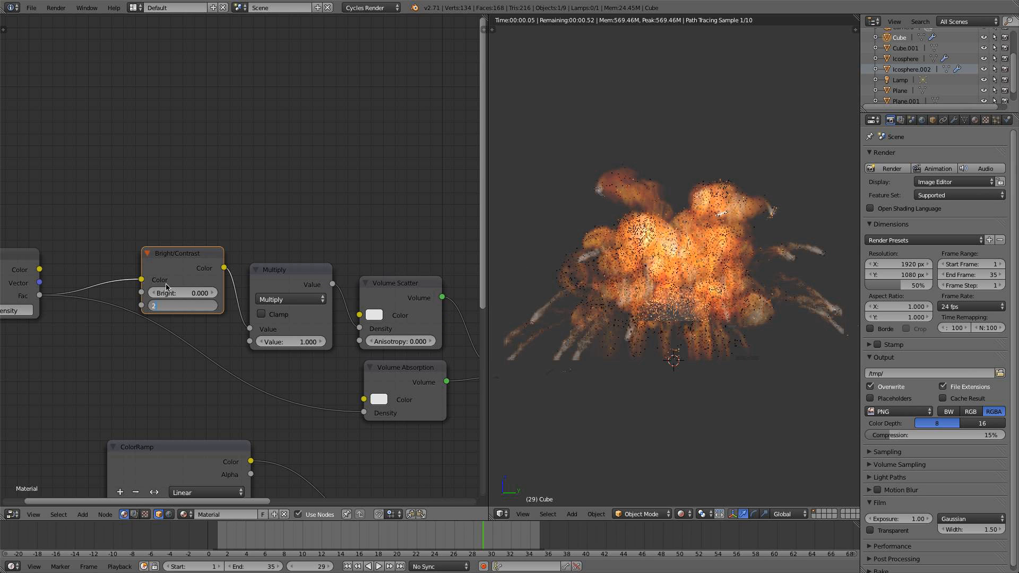
{"action": "key", "text": "Return"}
{"action": "left_click", "coordinate": [181, 306]}
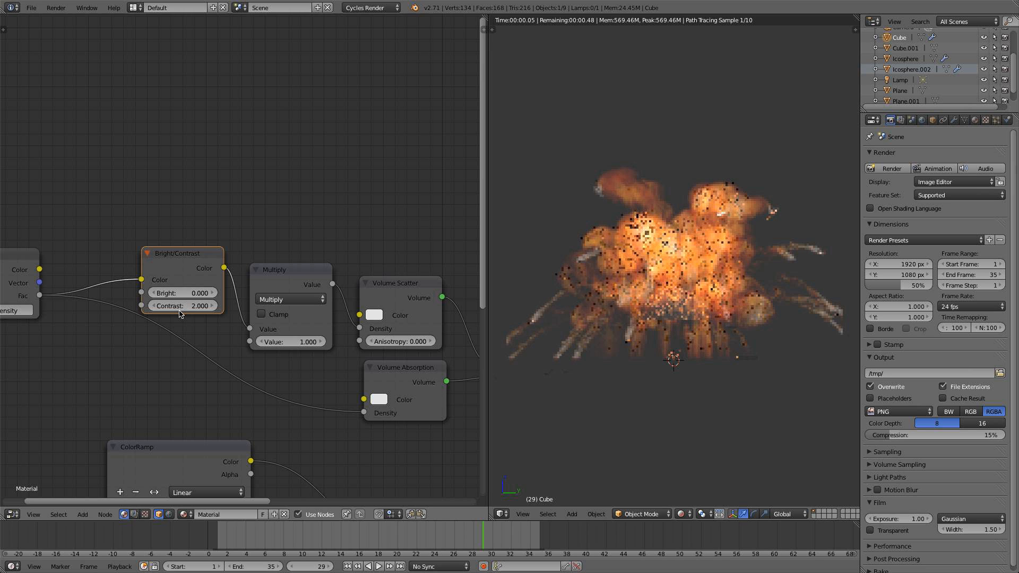
{"action": "type", "text": "0"}
{"action": "key", "text": "Return"}
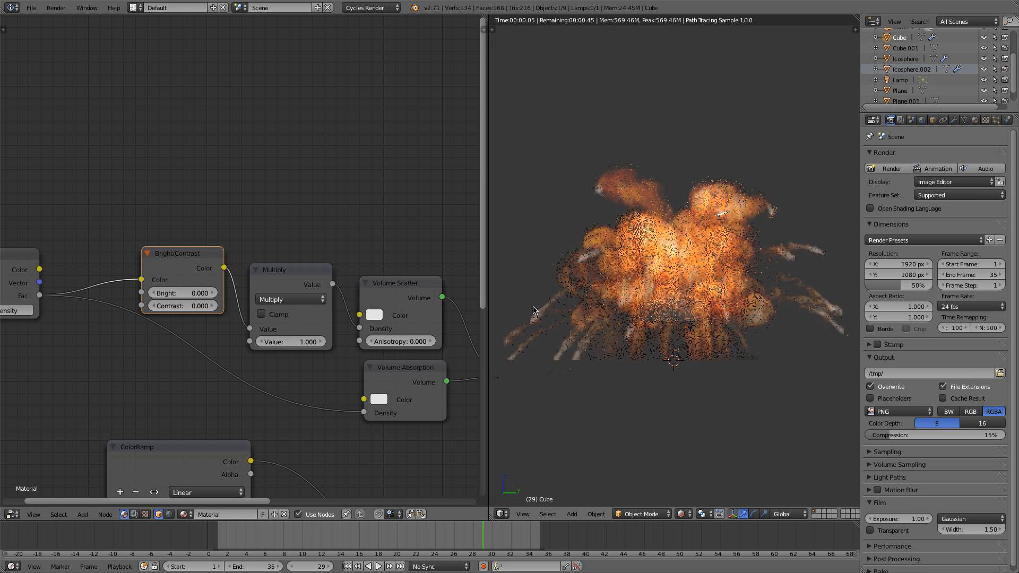
Spread out the density branch by moving the Bright/Contrast, Multiply and Volume Scatter nodes slightly upward in the node tree
{"action": "scroll", "coordinate": [314, 342], "scroll_direction": "down", "scroll_amount": 2}
{"action": "middle_click_drag", "start_coordinate": [251, 282], "coordinate": [246, 277]}
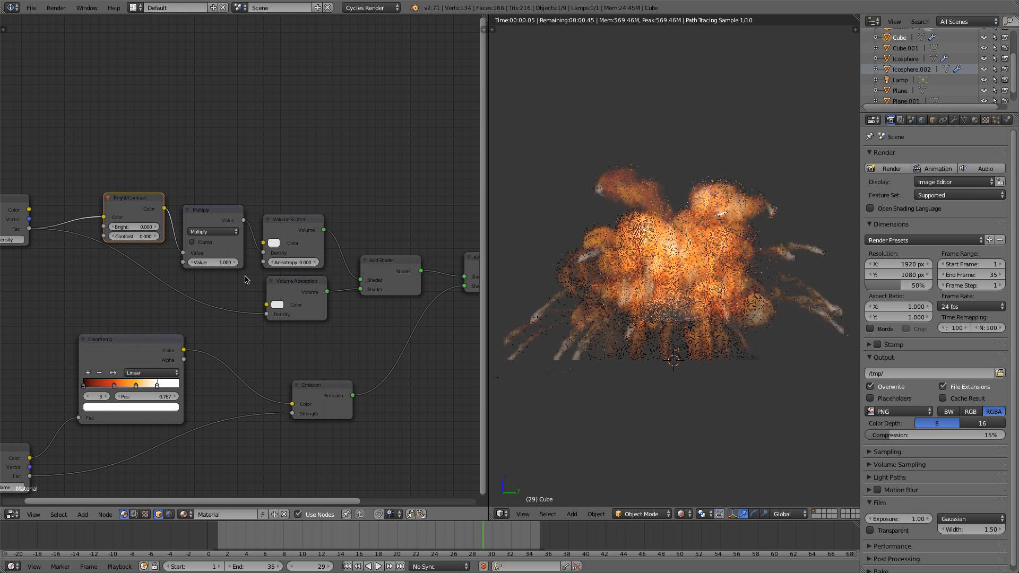
{"action": "left_click_drag", "start_coordinate": [135, 205], "coordinate": [118, 198]}
{"action": "left_click_drag", "start_coordinate": [227, 222], "coordinate": [214, 212]}
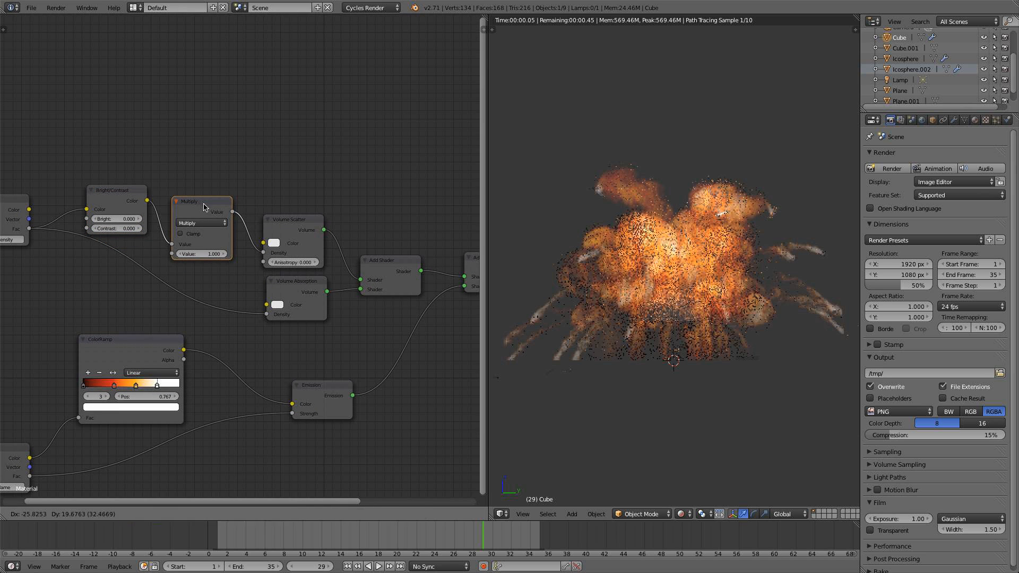
{"action": "scroll", "coordinate": [231, 207], "scroll_direction": "down", "scroll_amount": 2}
{"action": "middle_click_drag", "start_coordinate": [234, 200], "coordinate": [208, 191]}
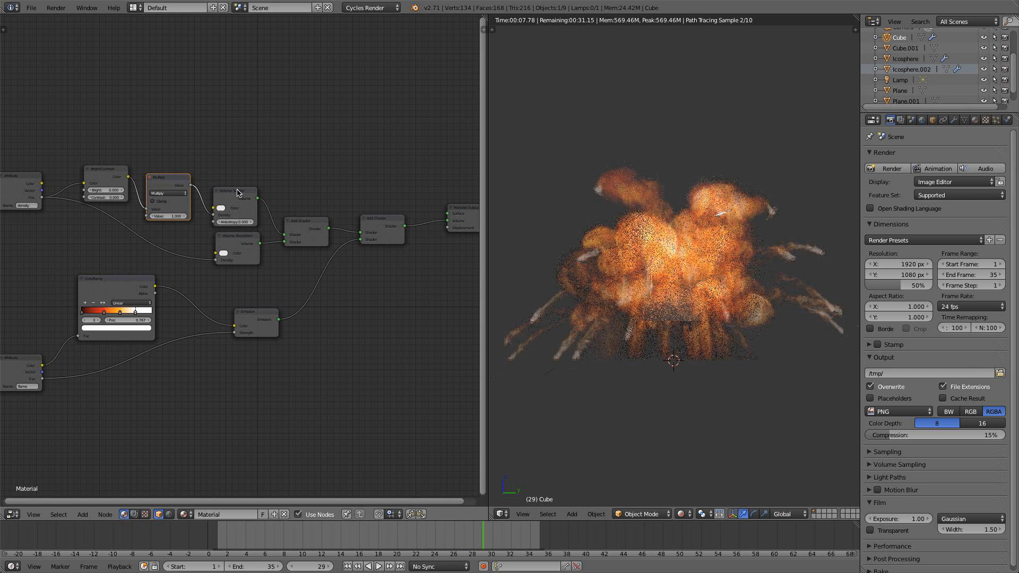
{"action": "left_click_drag", "start_coordinate": [237, 190], "coordinate": [212, 250]}
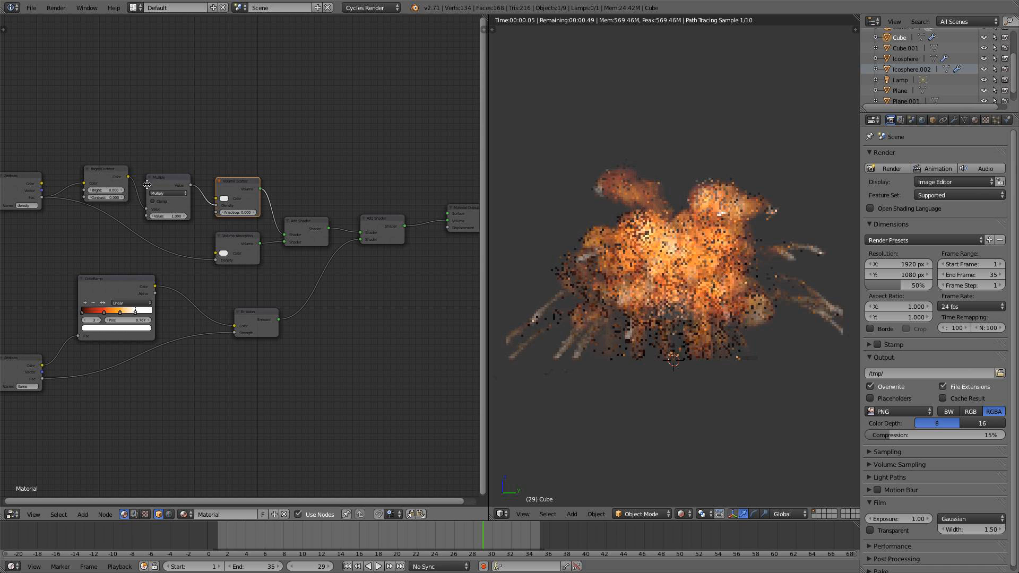
{"action": "left_click_drag", "start_coordinate": [147, 184], "coordinate": [148, 161]}
Duplicate the Bright/Contrast and Multiply nodes and wire the copies between the density Attribute's Fac and the Volume Absorption Density
{"action": "left_click", "coordinate": [118, 174], "text": "shift"}
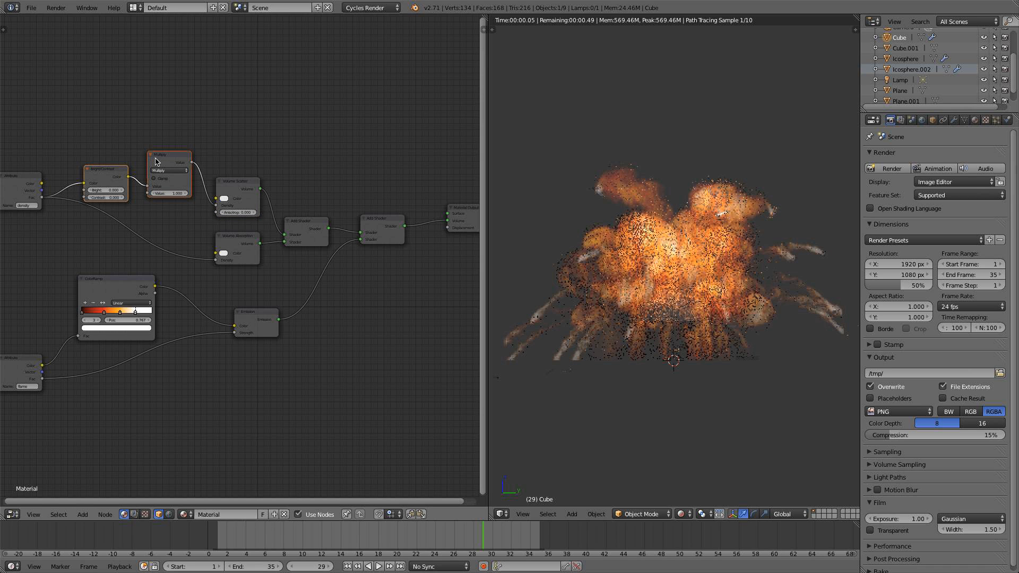
{"action": "key", "text": "shift+d"}
{"action": "left_click", "coordinate": [150, 221]}
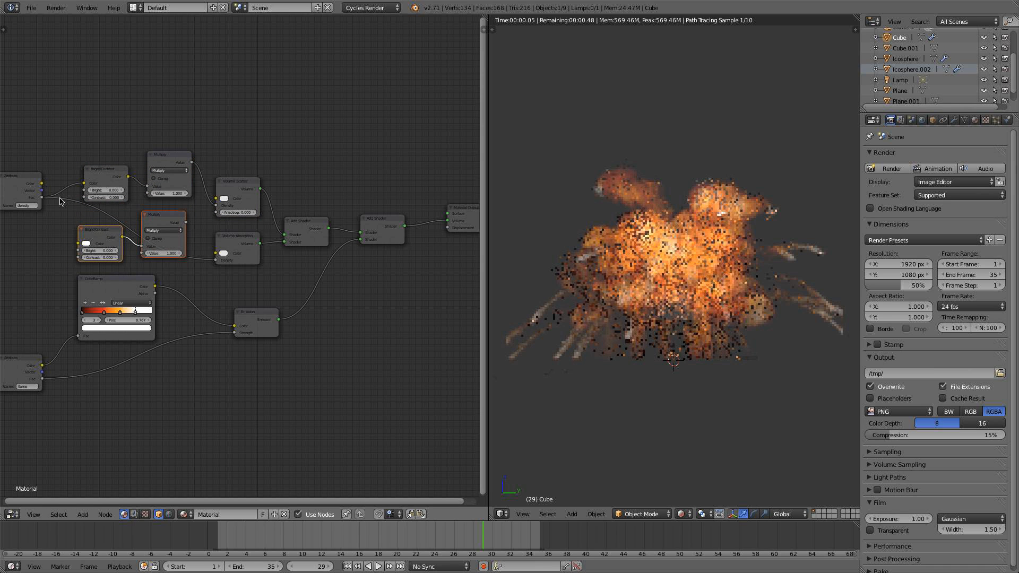
{"action": "left_click_drag", "start_coordinate": [43, 198], "coordinate": [82, 244]}
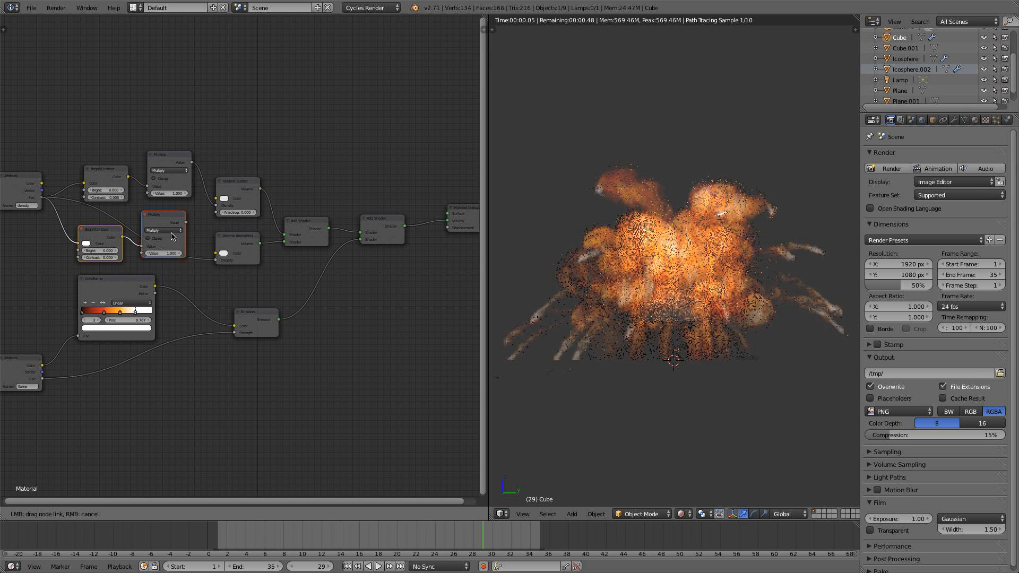
{"action": "left_click_drag", "start_coordinate": [185, 222], "coordinate": [220, 265]}
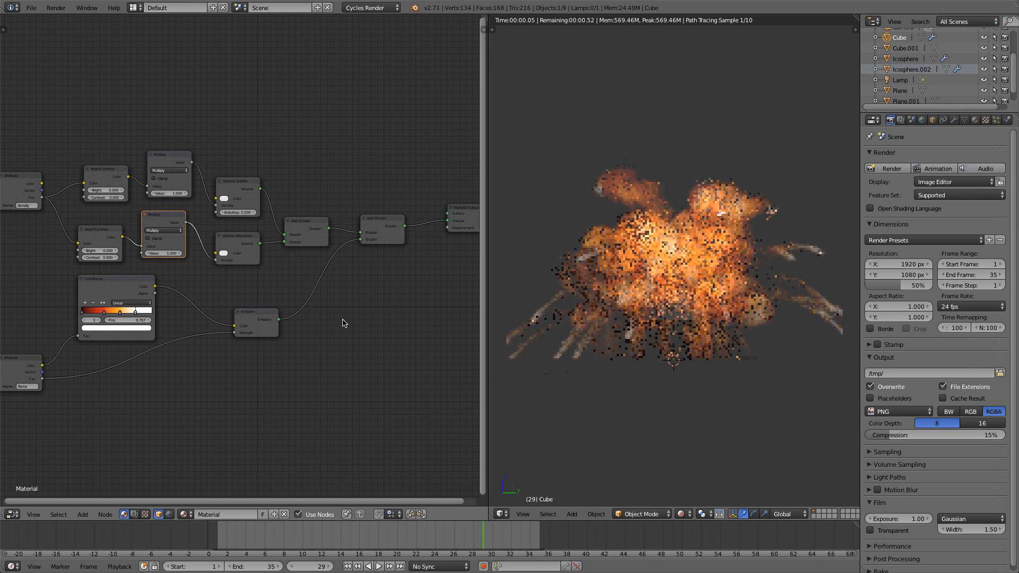
Delete the duplicated Bright/Contrast and Multiply nodes and link the remaining Multiply node's Value to the Volume Absorption Density
{"action": "scroll", "coordinate": [357, 157], "scroll_direction": "up", "scroll_amount": 4}
{"action": "scroll", "coordinate": [335, 146], "scroll_direction": "down", "scroll_amount": 2}
{"action": "middle_click_drag", "start_coordinate": [385, 154], "coordinate": [450, 172]}
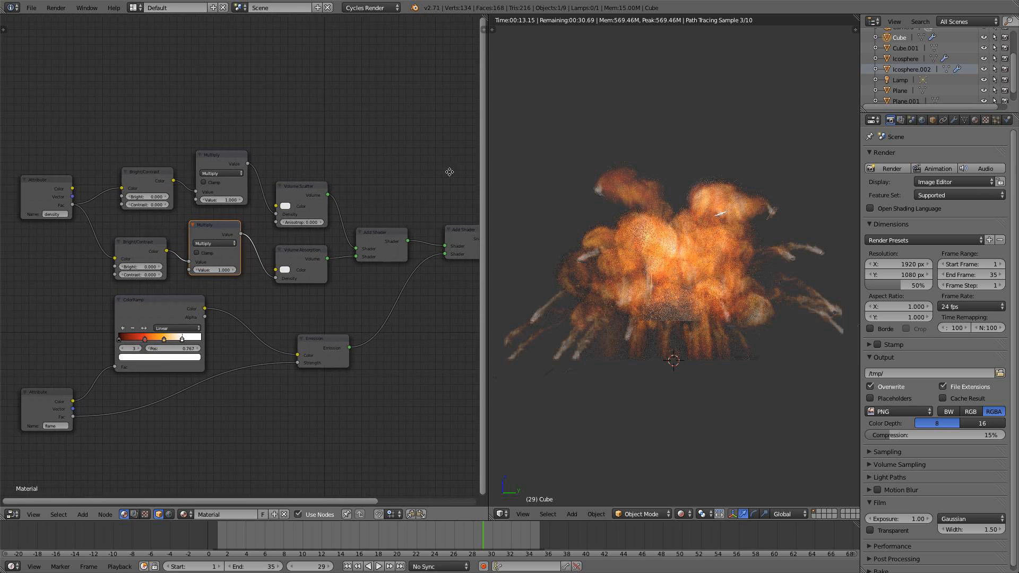
{"action": "scroll", "coordinate": [223, 214], "scroll_direction": "up", "scroll_amount": 2}
{"action": "left_click", "coordinate": [157, 233], "text": "shift"}
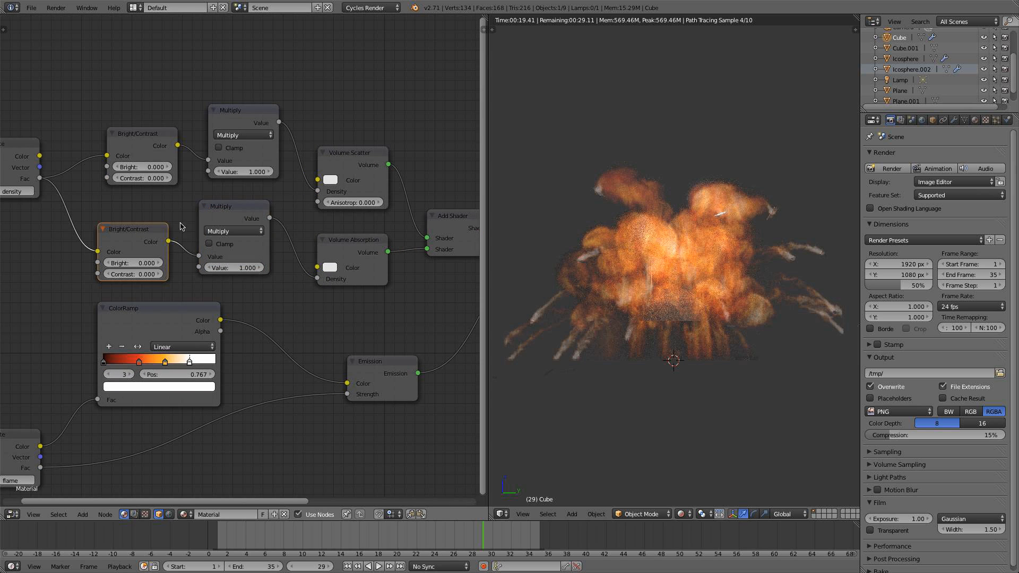
{"action": "left_click", "coordinate": [236, 218], "text": "shift"}
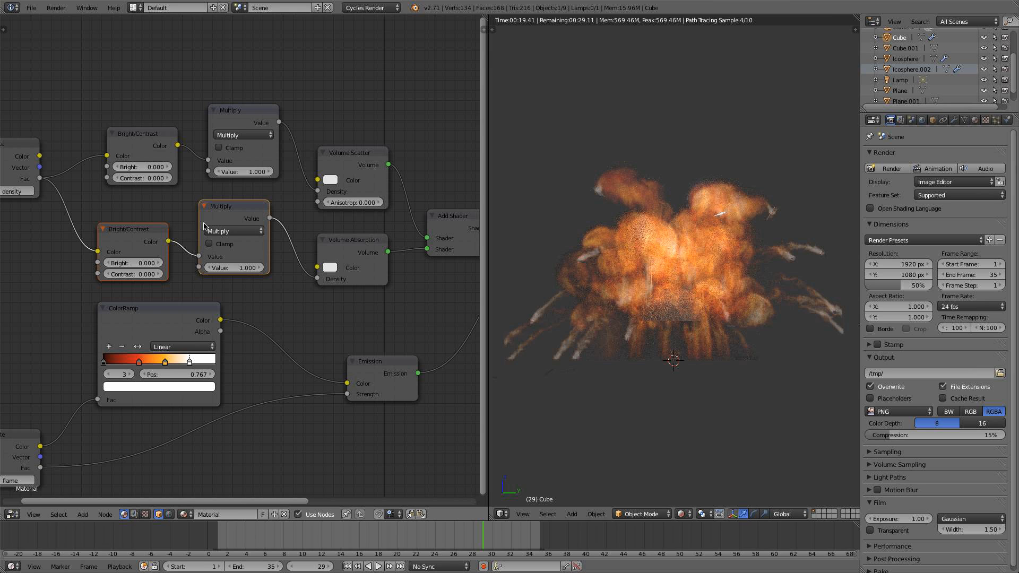
{"action": "key", "text": "x"}
{"action": "left_click_drag", "start_coordinate": [280, 124], "coordinate": [323, 287]}
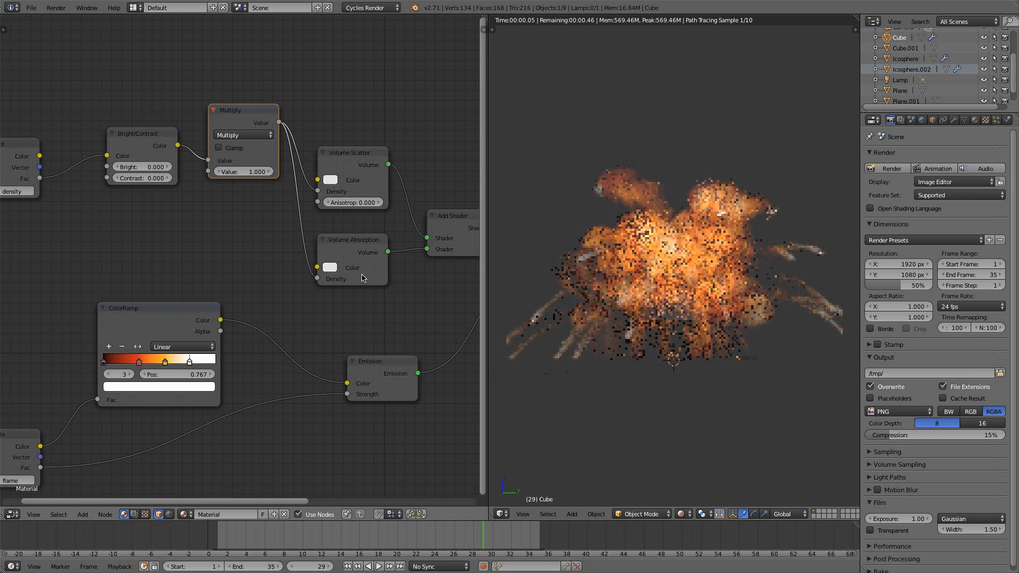
Move the Bright/Contrast node slightly closer to the density Attribute node
{"action": "scroll", "coordinate": [67, 157], "scroll_direction": "down", "scroll_amount": 2}
{"action": "middle_click_drag", "start_coordinate": [80, 161], "coordinate": [108, 194]}
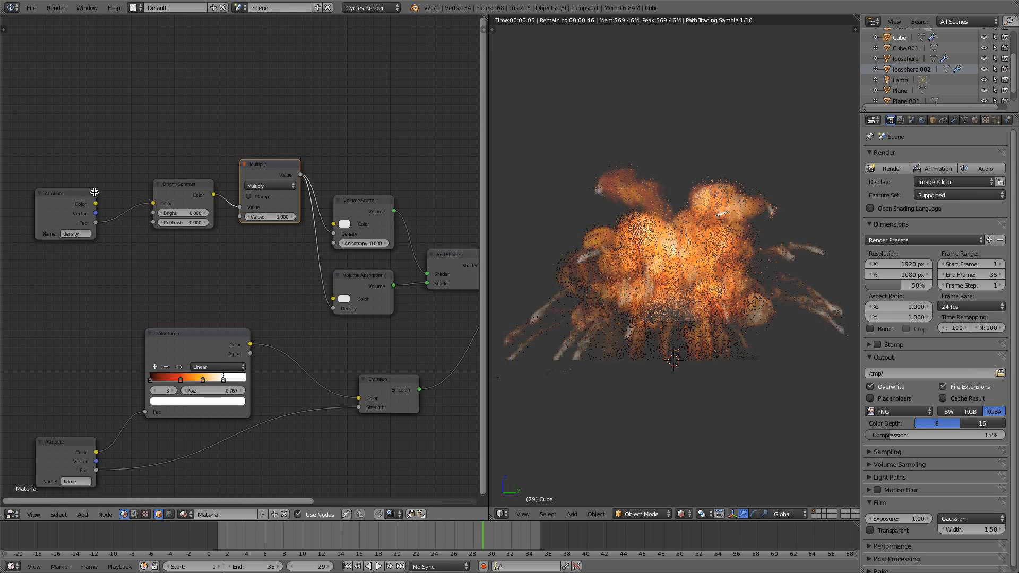
{"action": "scroll", "coordinate": [112, 196], "scroll_direction": "up", "scroll_amount": 3}
{"action": "left_click_drag", "start_coordinate": [187, 177], "coordinate": [178, 184]}
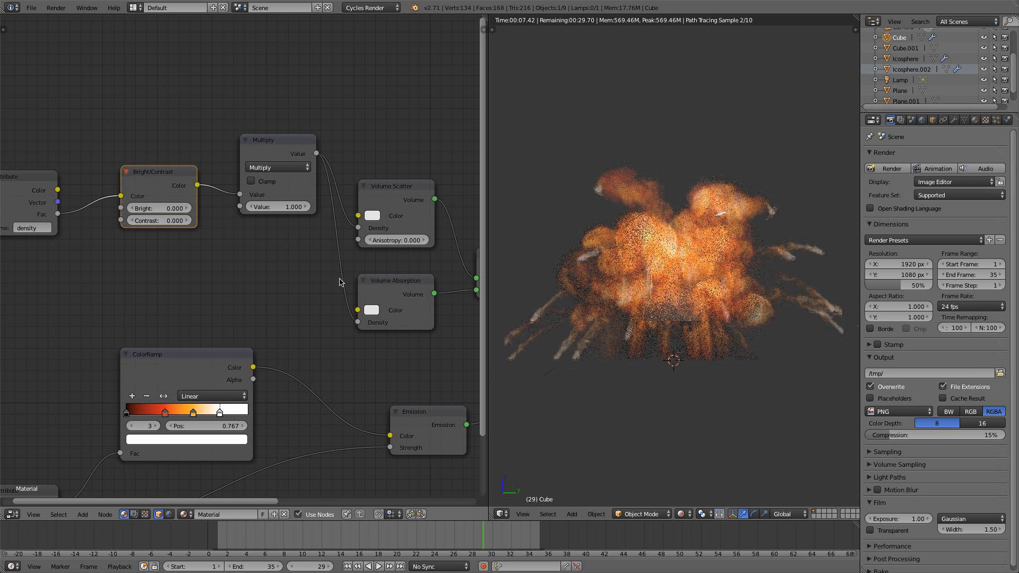
{"action": "scroll", "coordinate": [637, 270], "scroll_direction": "down", "scroll_amount": 1}
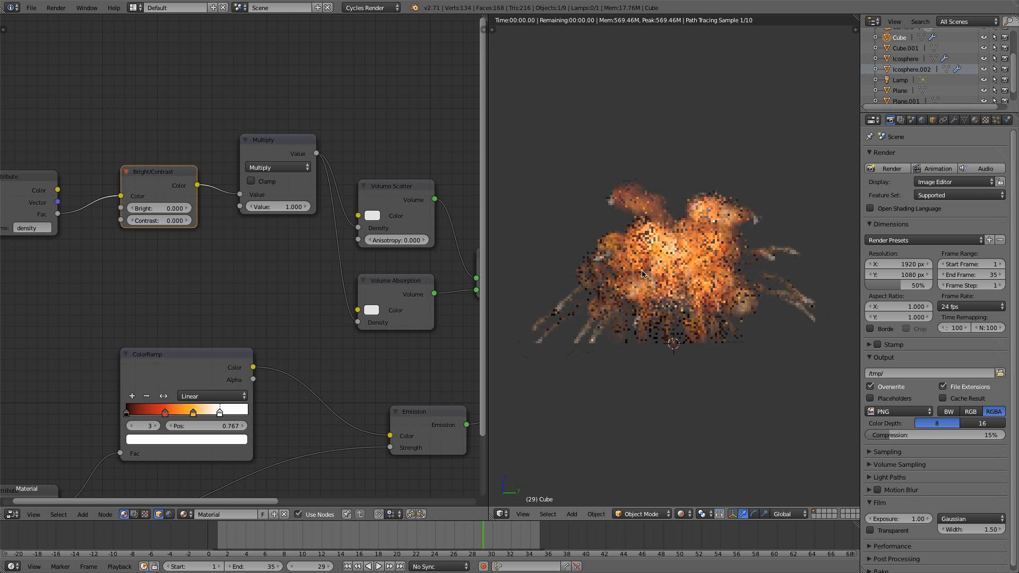
{"action": "scroll", "coordinate": [639, 271], "scroll_direction": "up", "scroll_amount": 2}
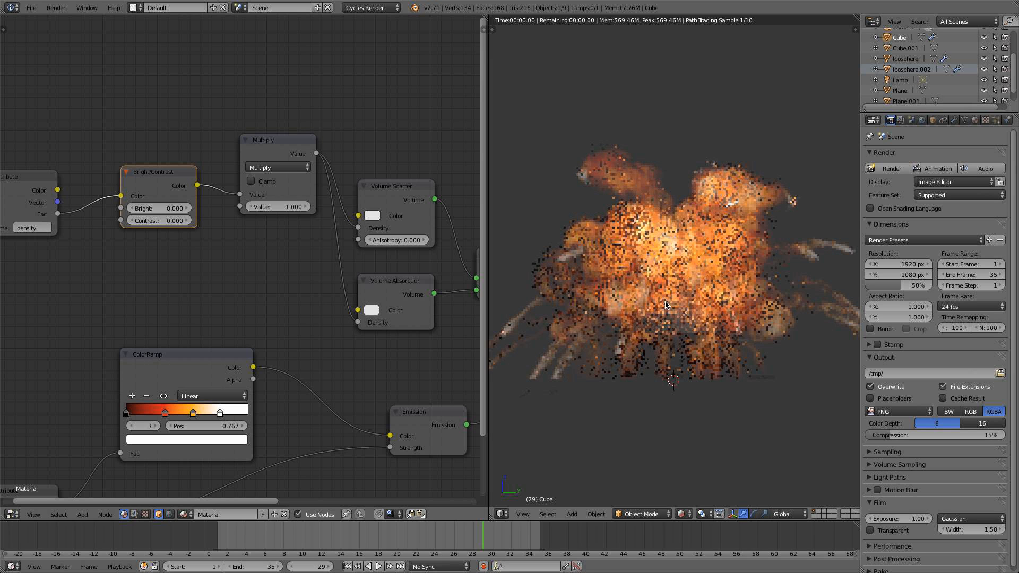
{"action": "scroll", "coordinate": [408, 375], "scroll_direction": "down", "scroll_amount": 2}
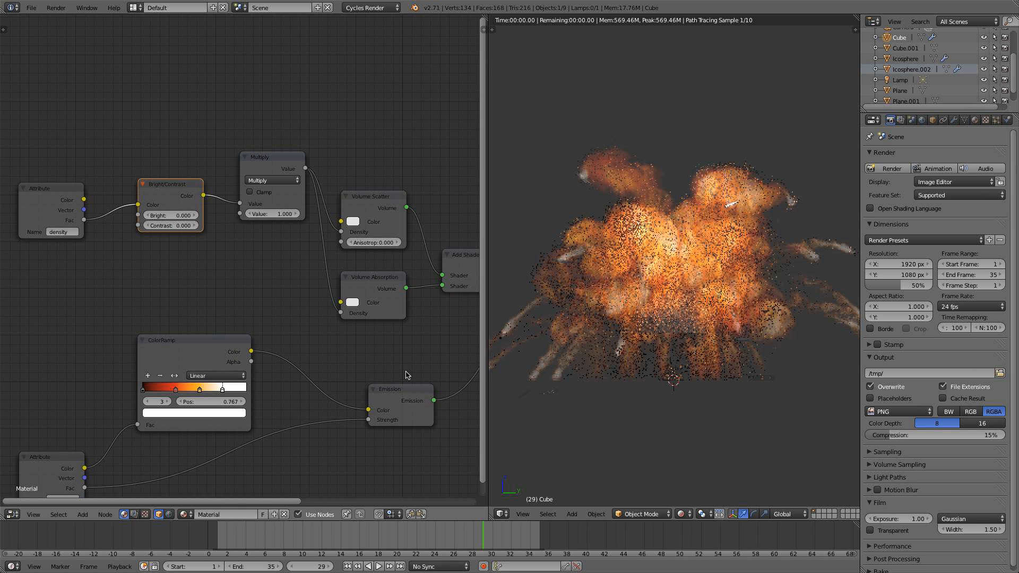
{"action": "key", "text": "g"}
{"action": "left_click", "coordinate": [387, 356]}
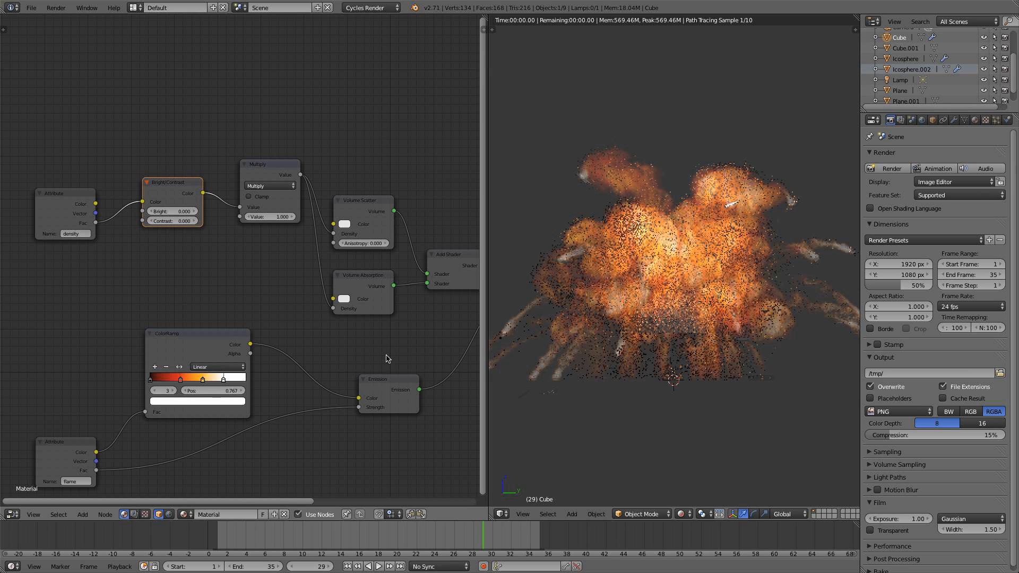
Duplicate the Bright/Contrast and Multiply nodes together and place the copies beside the flame Attribute, below the ColorRamp
{"action": "middle_click_drag", "start_coordinate": [387, 354], "coordinate": [368, 236]}
{"action": "middle_click_drag", "start_coordinate": [287, 362], "coordinate": [342, 326]}
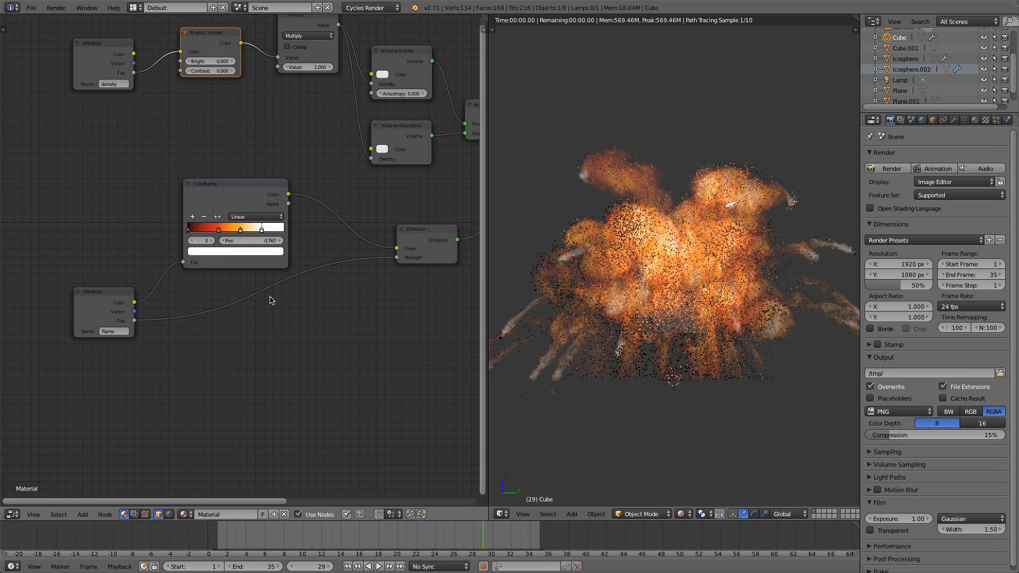
{"action": "middle_click_drag", "start_coordinate": [269, 298], "coordinate": [301, 428]}
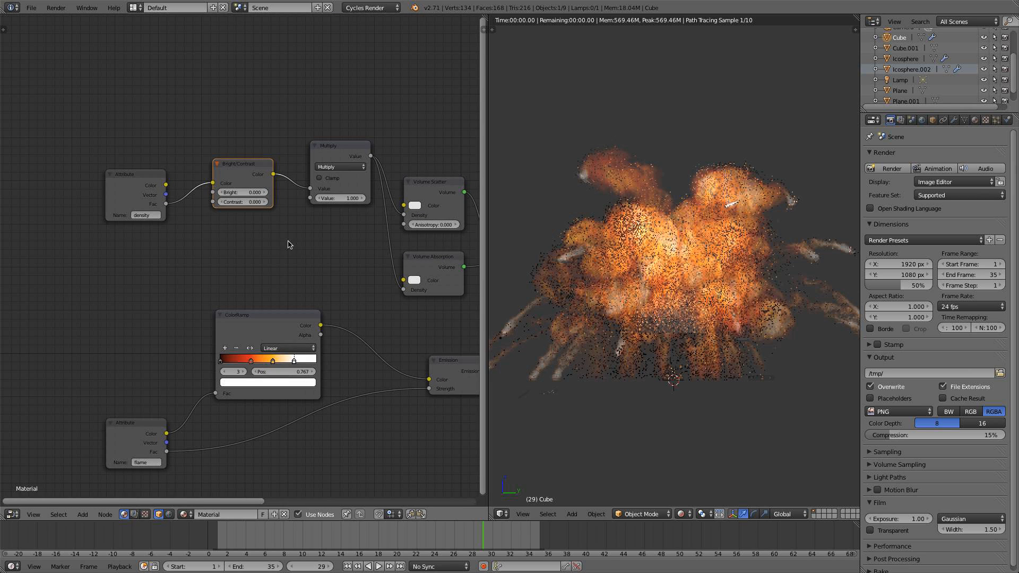
{"action": "left_click", "coordinate": [338, 148], "text": "shift"}
{"action": "scroll", "coordinate": [342, 257], "scroll_direction": "down", "scroll_amount": 1}
{"action": "middle_click_drag", "start_coordinate": [341, 257], "coordinate": [275, 234]}
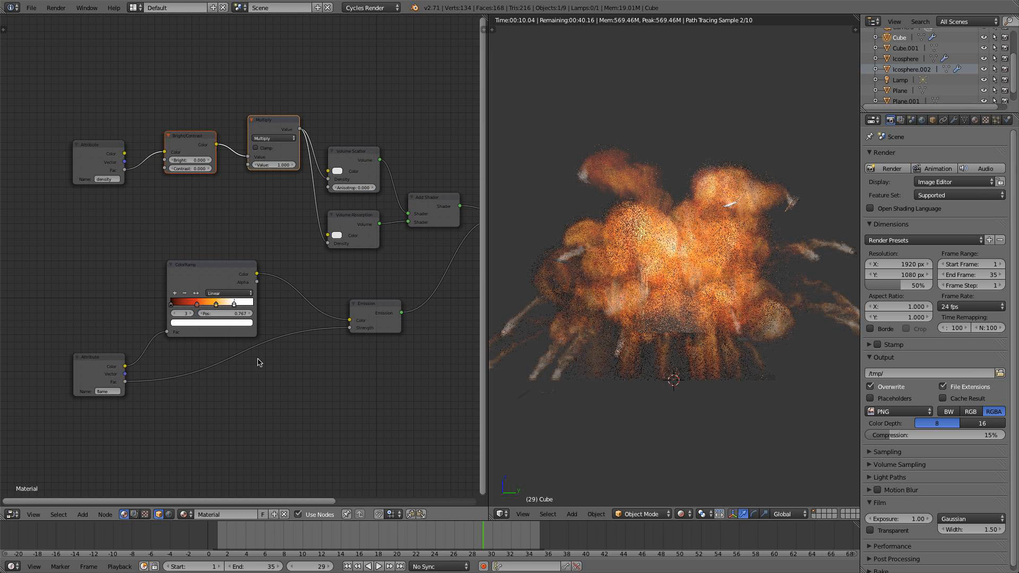
{"action": "key", "text": "shift+d"}
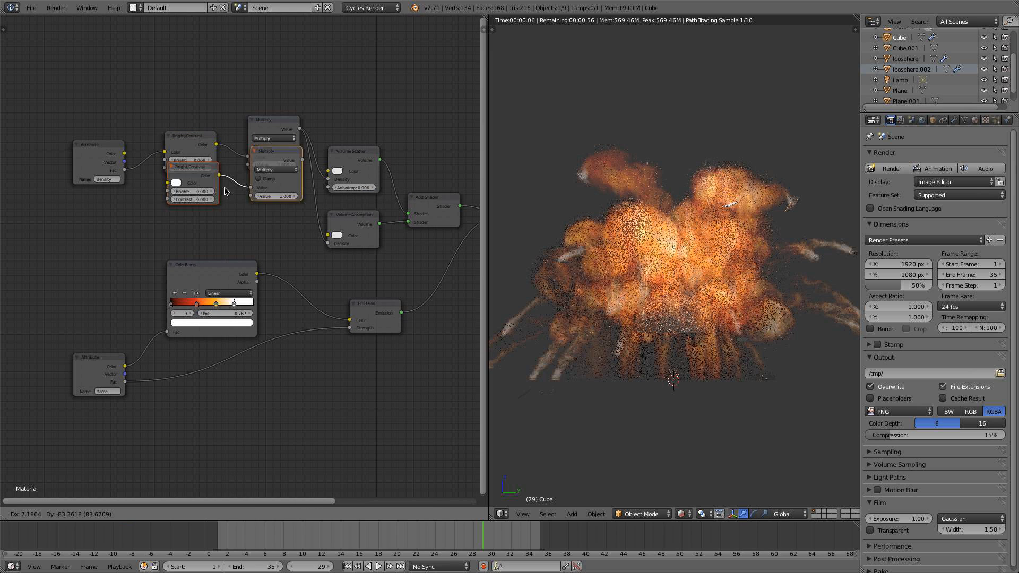
{"action": "left_click", "coordinate": [241, 381]}
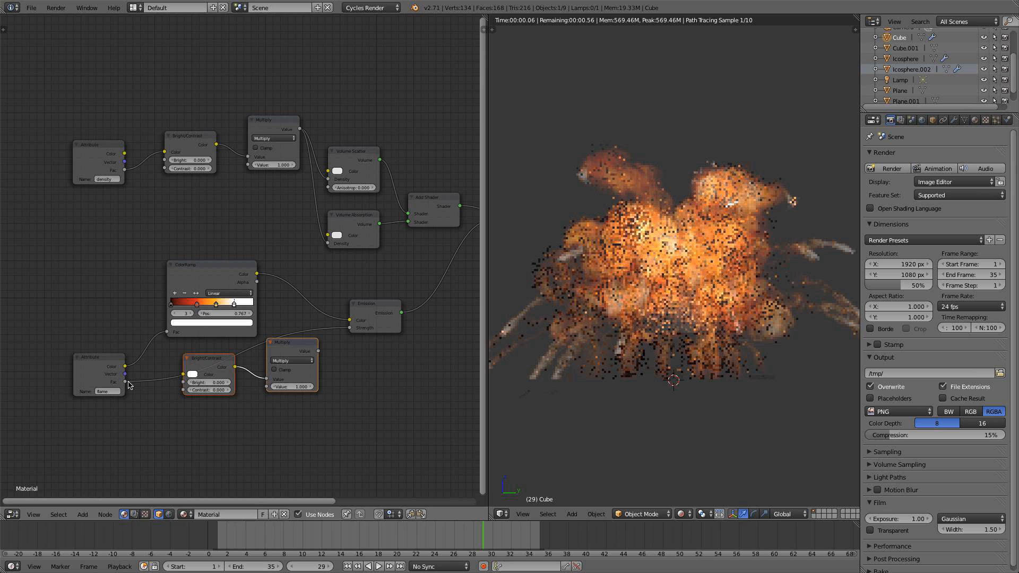
Link the flame Attribute's Fac to the copied Bright/Contrast Color input and the copied Multiply's Value to the Emission Strength
{"action": "left_click_drag", "start_coordinate": [126, 382], "coordinate": [173, 332]}
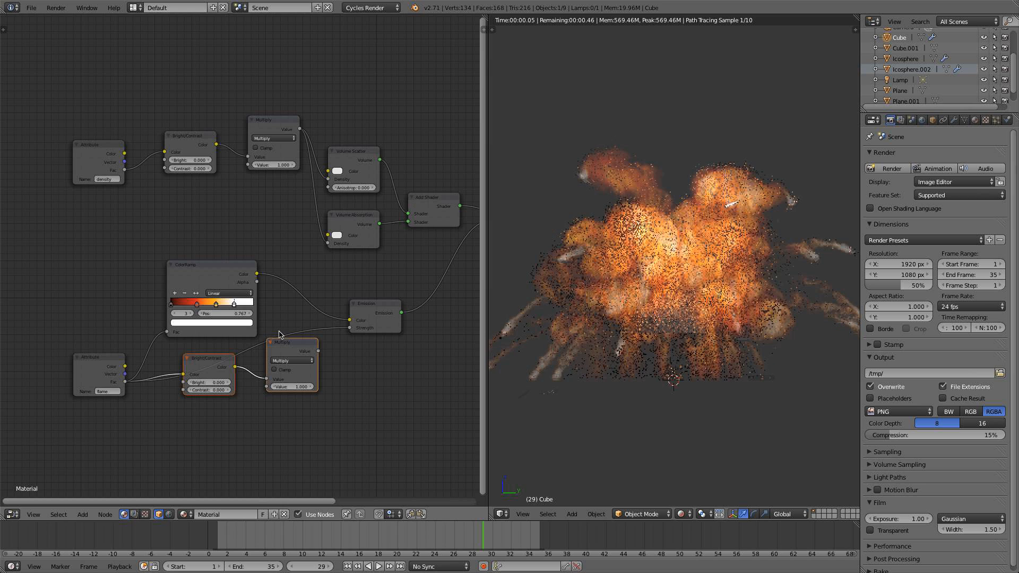
{"action": "left_click_drag", "start_coordinate": [318, 351], "coordinate": [354, 331]}
{"action": "scroll", "coordinate": [441, 264], "scroll_direction": "down", "scroll_amount": 3}
{"action": "middle_click_drag", "start_coordinate": [425, 260], "coordinate": [380, 259]}
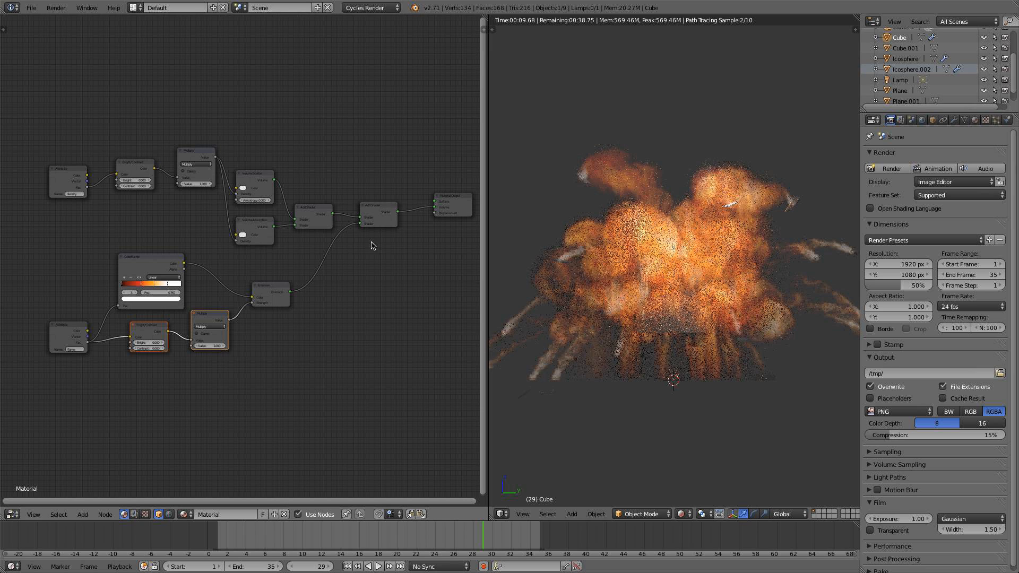
{"action": "key", "text": "a"}
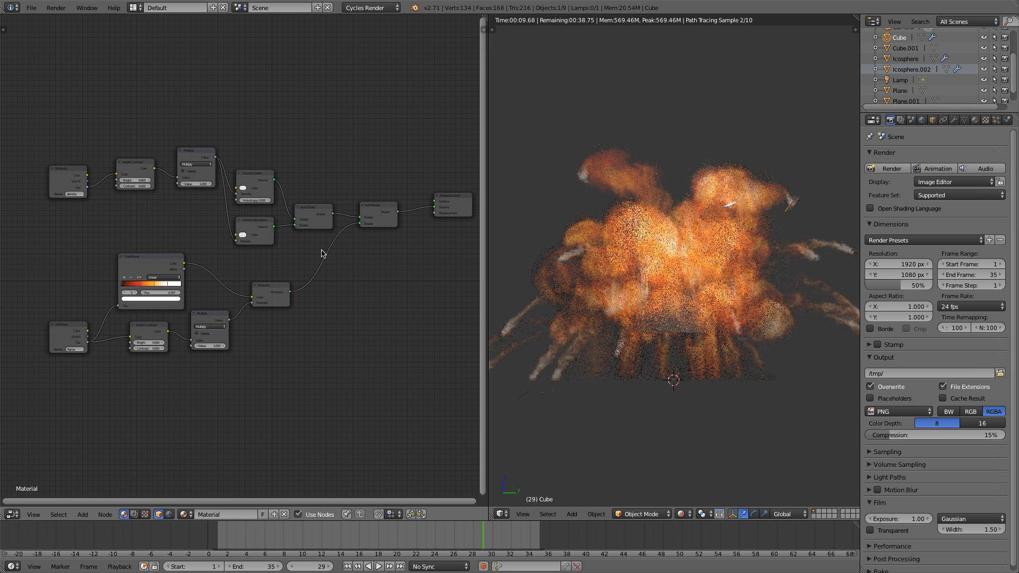
Select every material node except the Material Output and combine them into a node group
{"action": "key", "text": "b"}
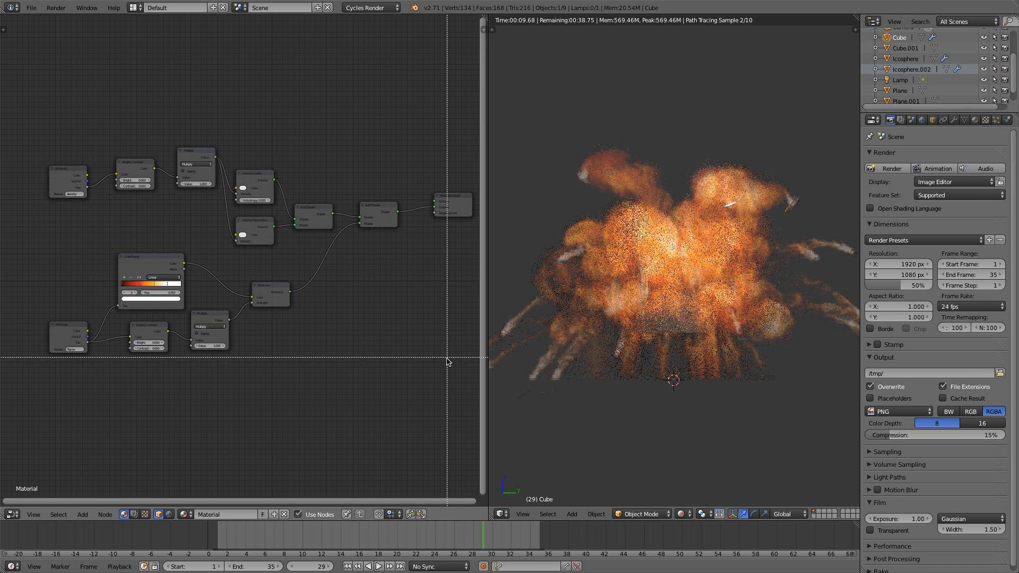
{"action": "left_click_drag", "start_coordinate": [448, 374], "coordinate": [193, 275]}
{"action": "key", "text": "b"}
{"action": "left_click_drag", "start_coordinate": [375, 346], "coordinate": [52, 141]}
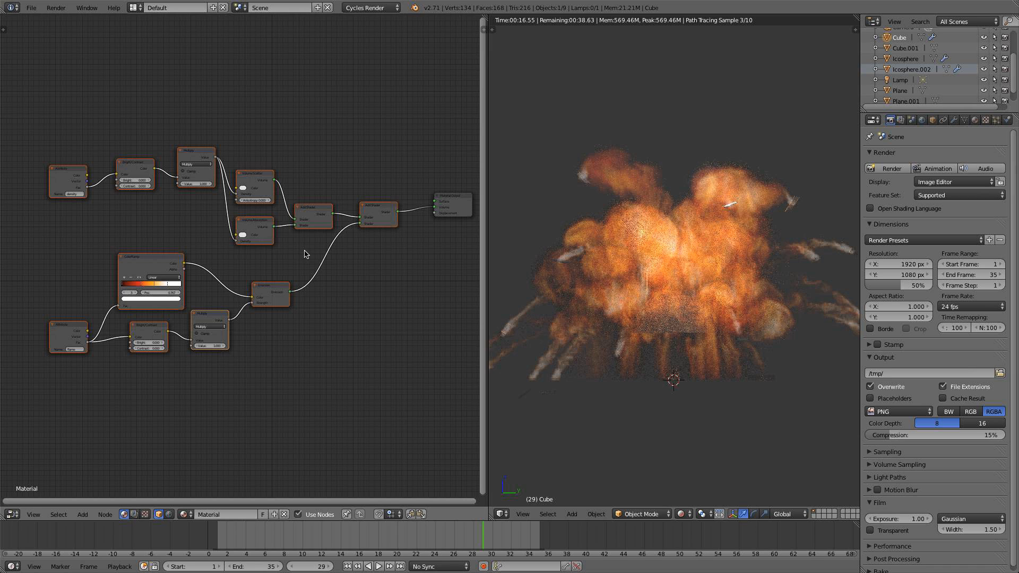
{"action": "key", "text": "ctrl+g"}
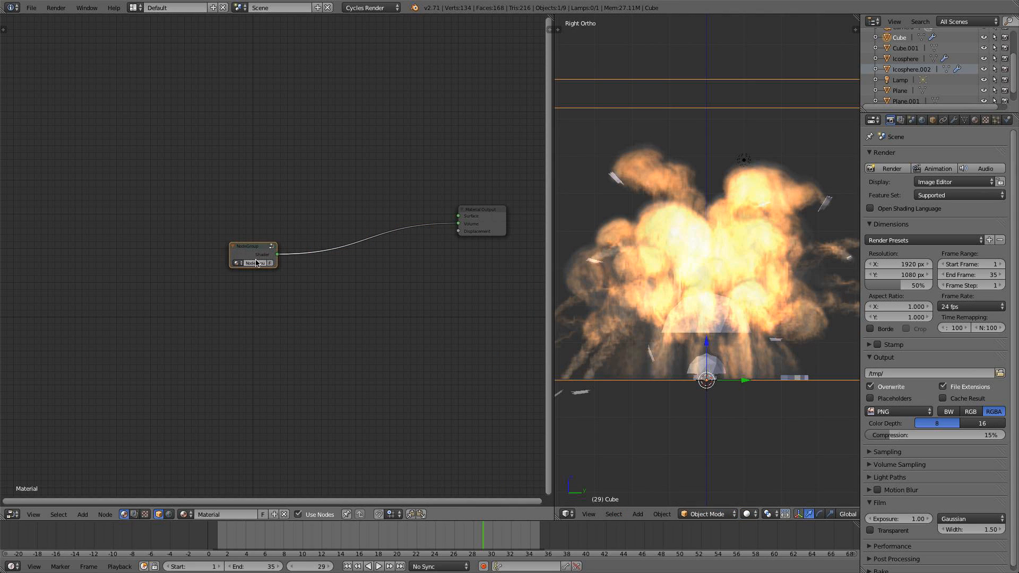
Inside the group, link the Group Input to the Contrast input of the density Bright/Contrast node
{"action": "key", "text": "Tab"}
{"action": "scroll", "coordinate": [396, 211], "scroll_direction": "down", "scroll_amount": 3}
{"action": "middle_click_drag", "start_coordinate": [505, 185], "coordinate": [376, 206]}
{"action": "scroll", "coordinate": [413, 173], "scroll_direction": "down", "scroll_amount": 5}
{"action": "scroll", "coordinate": [368, 202], "scroll_direction": "up", "scroll_amount": 3}
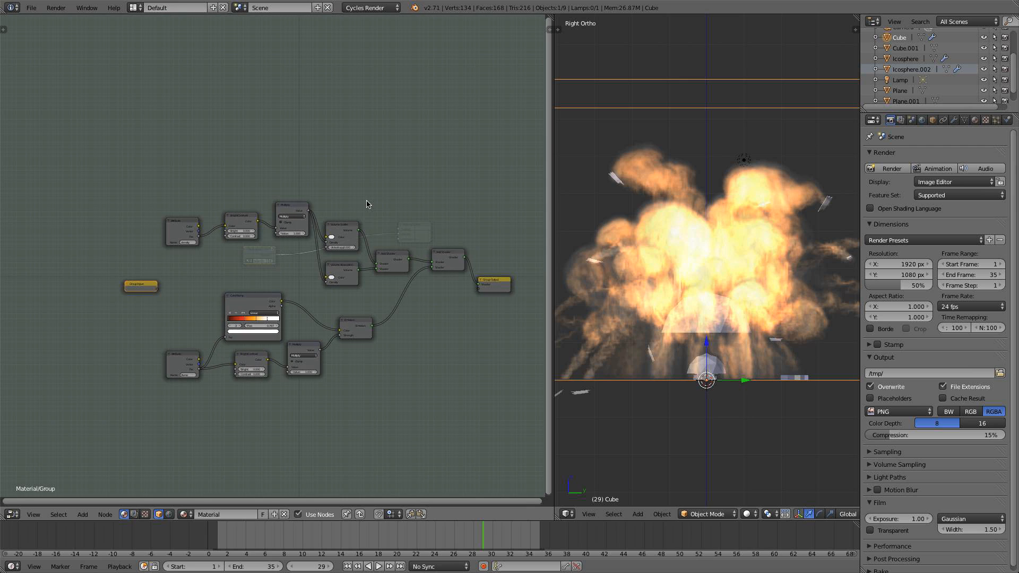
{"action": "scroll", "coordinate": [394, 212], "scroll_direction": "up", "scroll_amount": 3}
{"action": "middle_click_drag", "start_coordinate": [438, 144], "coordinate": [397, 108]}
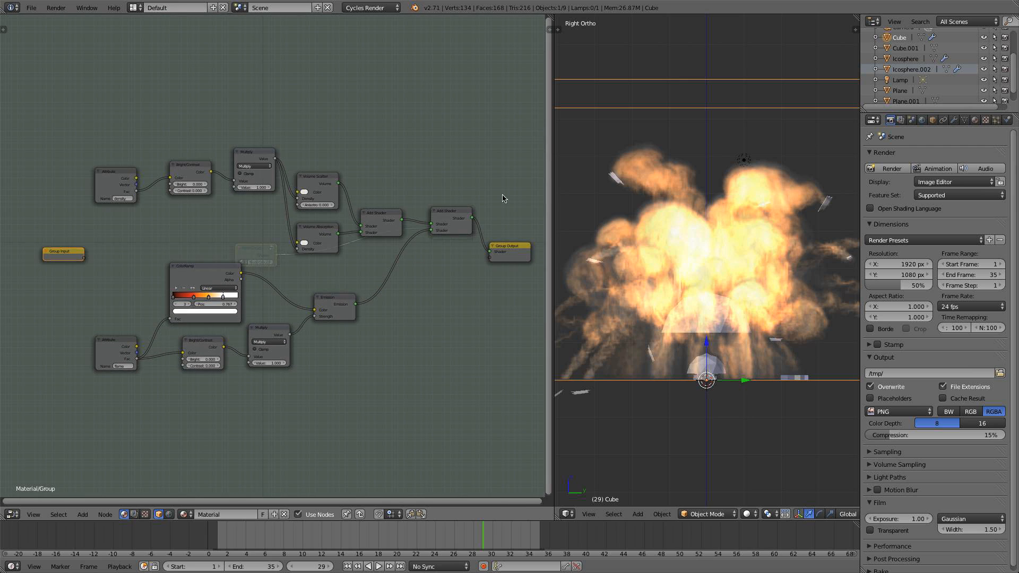
{"action": "scroll", "coordinate": [440, 198], "scroll_direction": "up", "scroll_amount": 3}
{"action": "scroll", "coordinate": [500, 209], "scroll_direction": "down", "scroll_amount": 3}
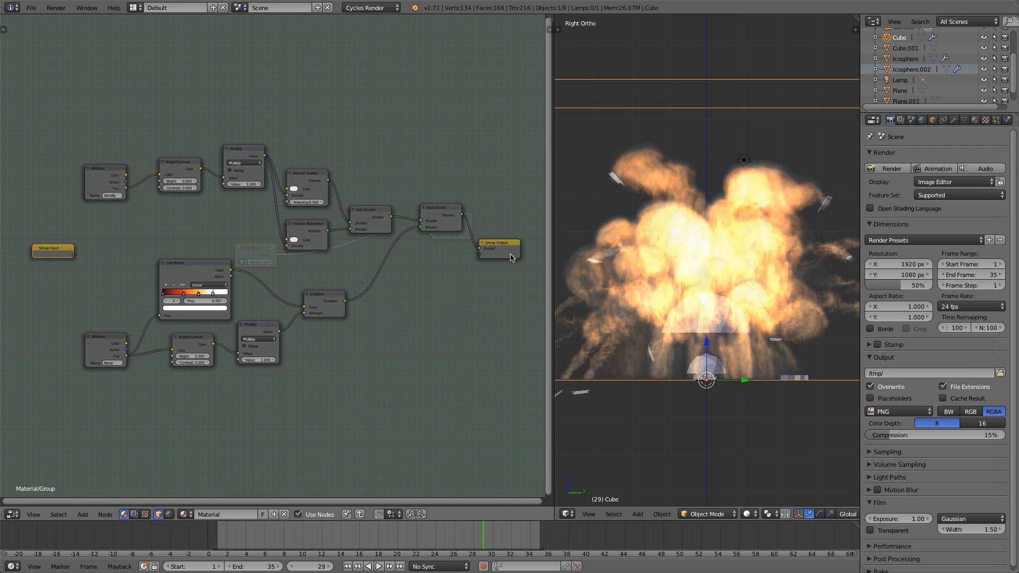
{"action": "scroll", "coordinate": [106, 239], "scroll_direction": "up", "scroll_amount": 3}
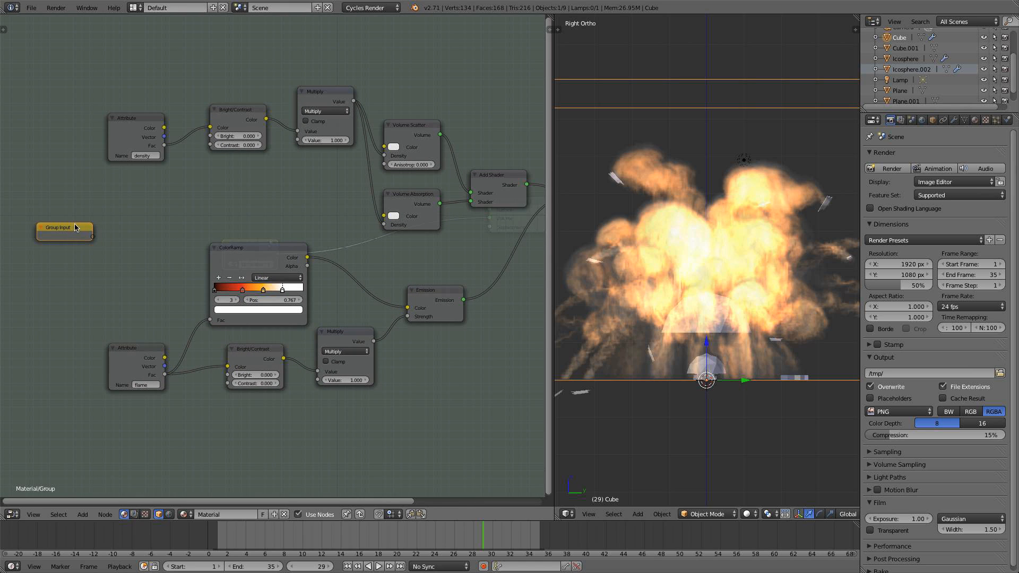
{"action": "left_click_drag", "start_coordinate": [76, 226], "coordinate": [82, 238]}
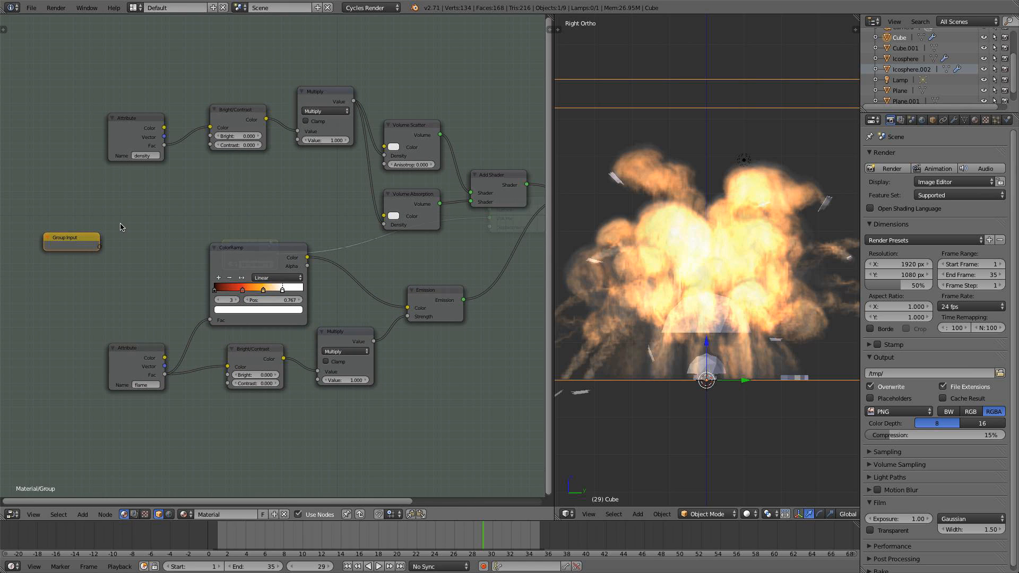
{"action": "left_click_drag", "start_coordinate": [100, 250], "coordinate": [211, 147]}
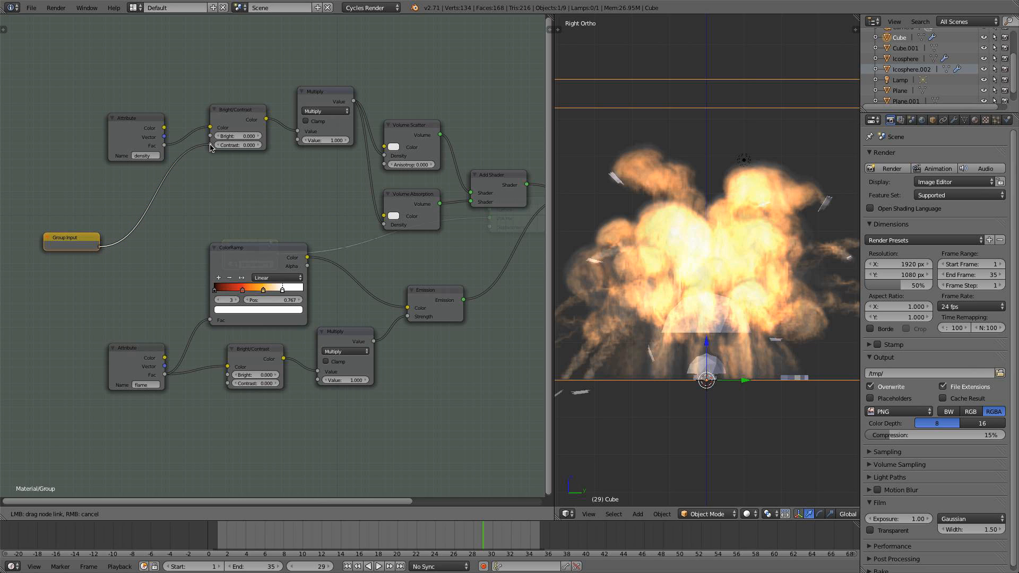
{"action": "left_click_drag", "start_coordinate": [211, 148], "coordinate": [211, 146]}
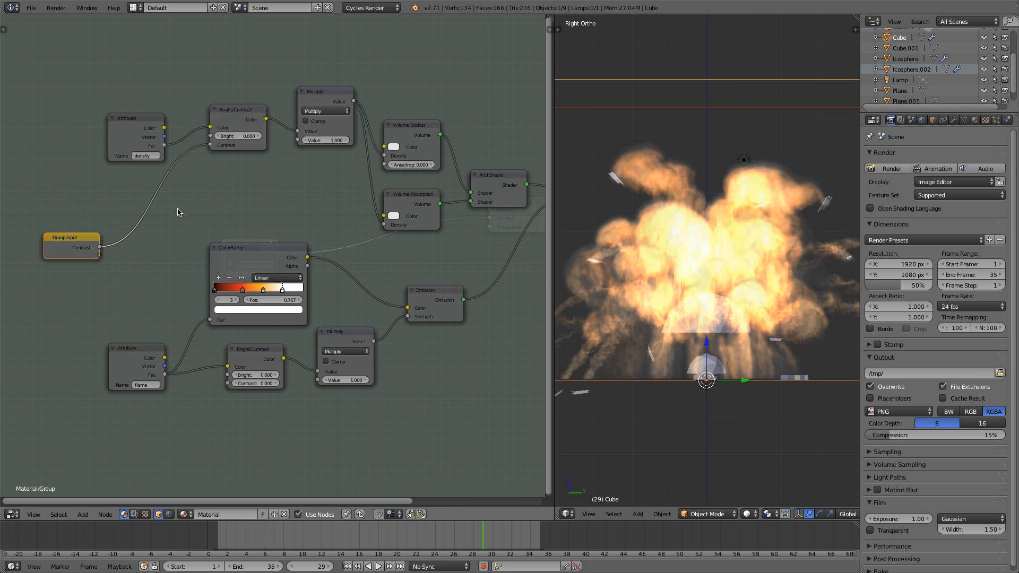
{"action": "scroll", "coordinate": [126, 256], "scroll_direction": "down", "scroll_amount": 2}
{"action": "scroll", "coordinate": [123, 253], "scroll_direction": "up", "scroll_amount": 1}
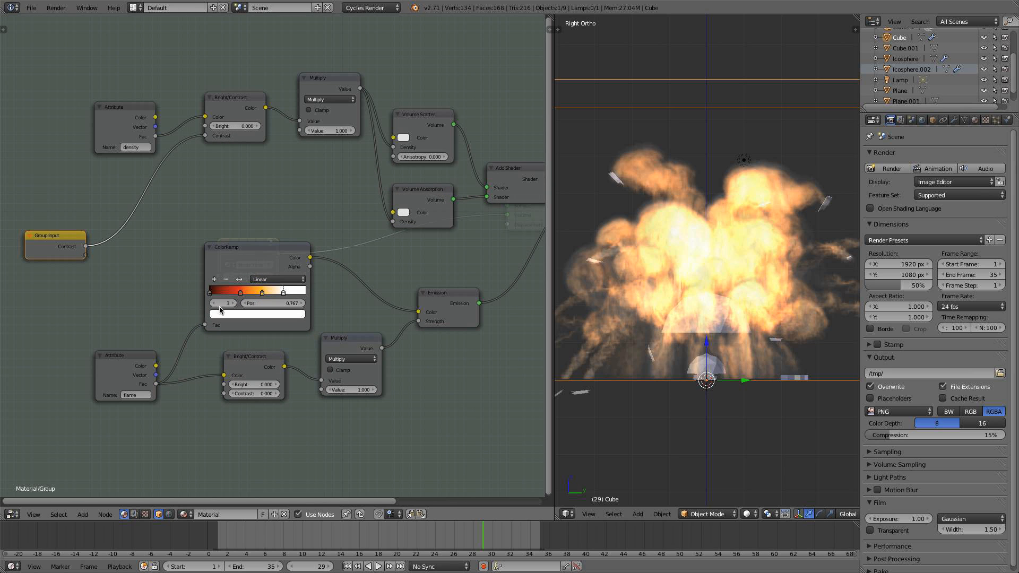
Leave the group and move the Material Output node roughly level with the group node
{"action": "key", "text": "Tab"}
{"action": "scroll", "coordinate": [252, 289], "scroll_direction": "up", "scroll_amount": 3}
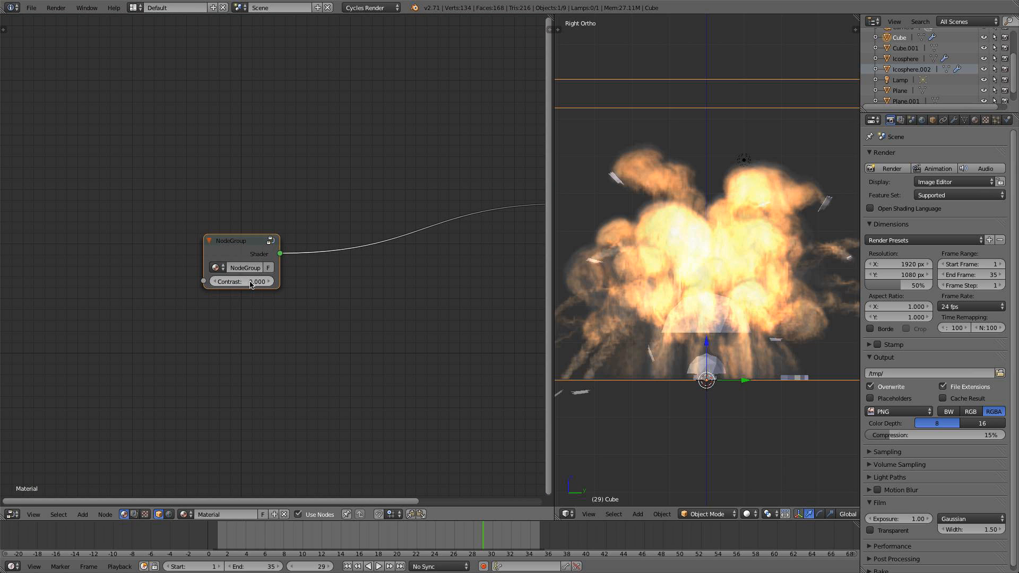
{"action": "scroll", "coordinate": [261, 282], "scroll_direction": "down", "scroll_amount": 4}
{"action": "left_click_drag", "start_coordinate": [257, 248], "coordinate": [280, 241]}
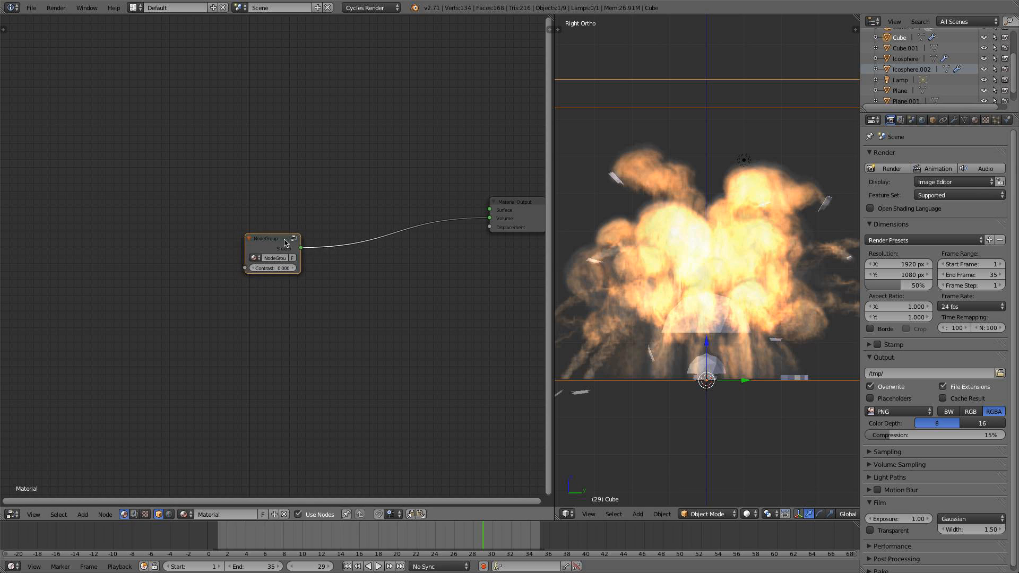
{"action": "middle_click_drag", "start_coordinate": [503, 221], "coordinate": [389, 210]}
{"action": "left_click_drag", "start_coordinate": [417, 186], "coordinate": [406, 214]}
{"action": "left_click", "coordinate": [159, 240]}
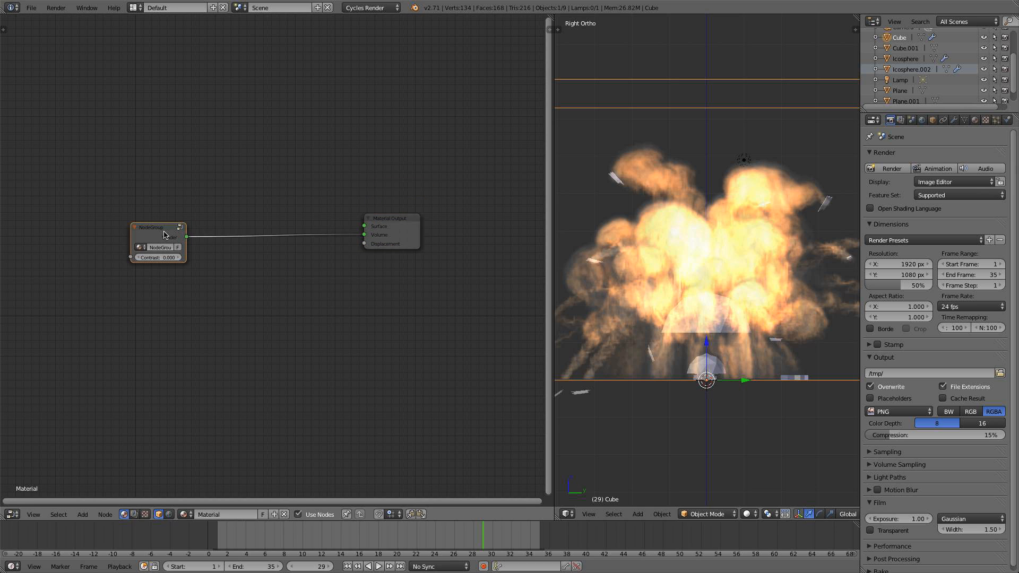
Reopen the group and link the Group Input's empty socket to the second Value of the density Multiply node
{"action": "key", "text": "Tab"}
{"action": "key", "text": "Tab"}
{"action": "scroll", "coordinate": [191, 259], "scroll_direction": "up", "scroll_amount": 2}
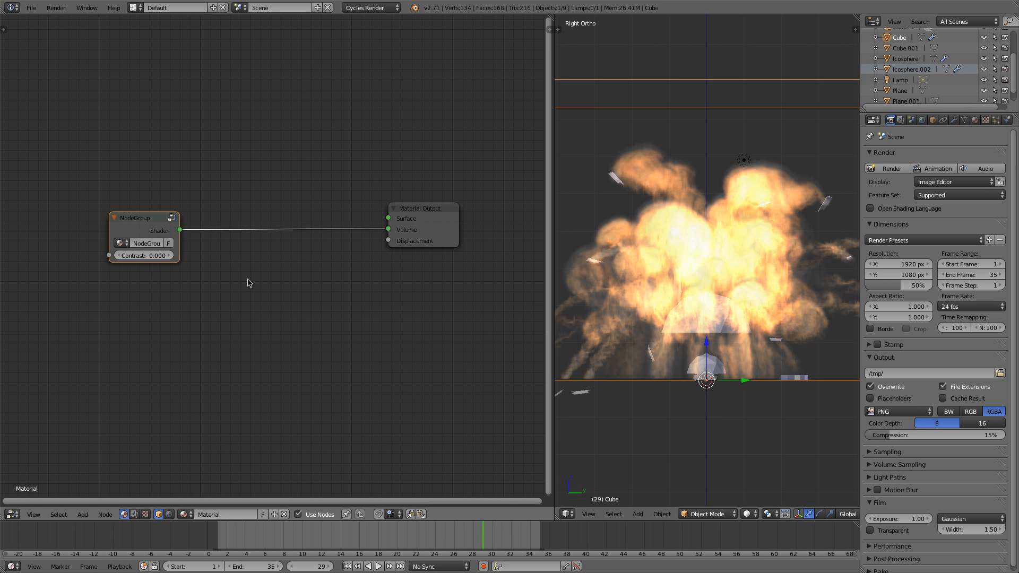
{"action": "key", "text": "Tab"}
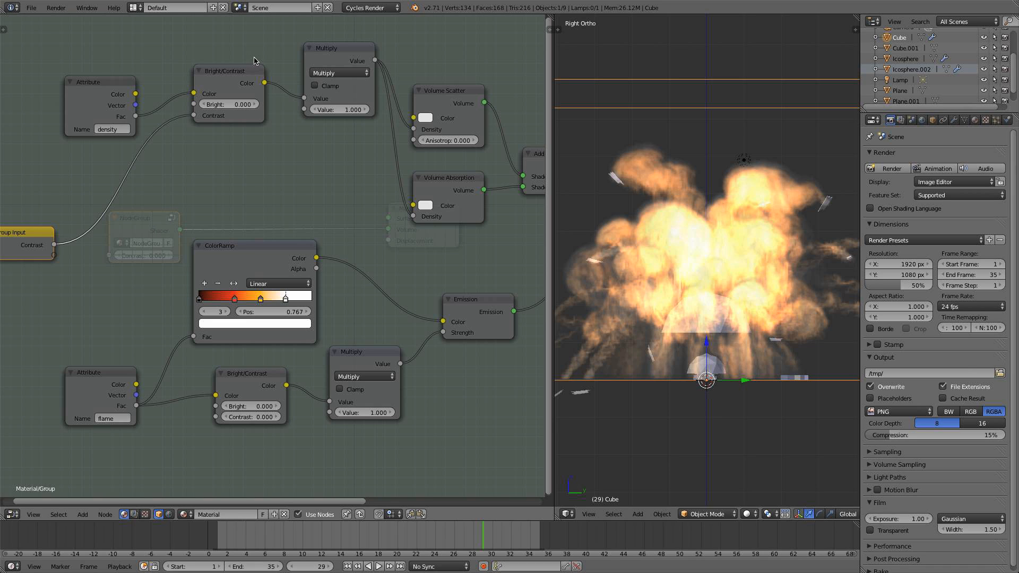
{"action": "left_click_drag", "start_coordinate": [55, 251], "coordinate": [309, 110]}
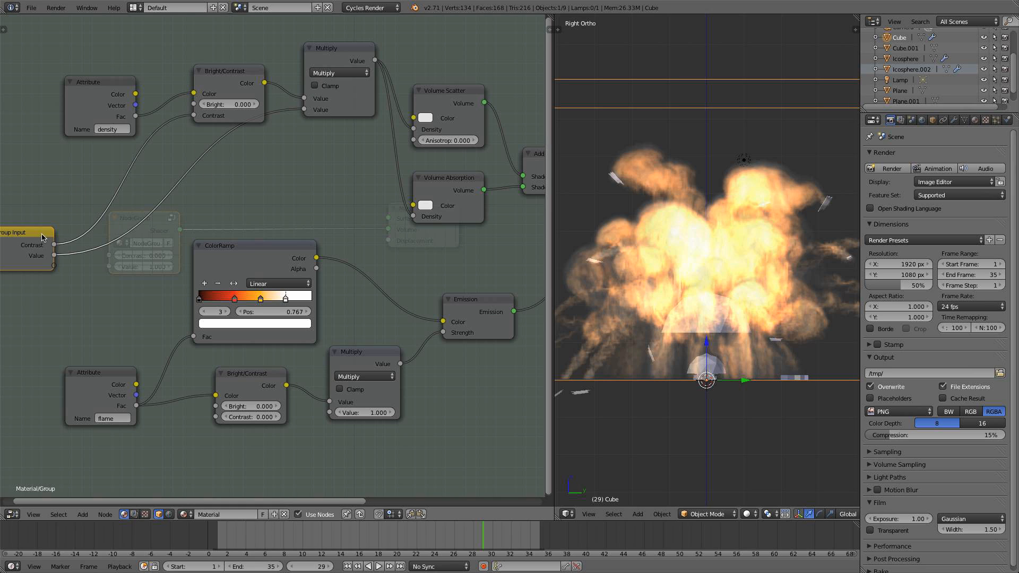
Show the group's interface properties and rename the Contrast input as Smoke Scale
{"action": "key", "text": "n"}
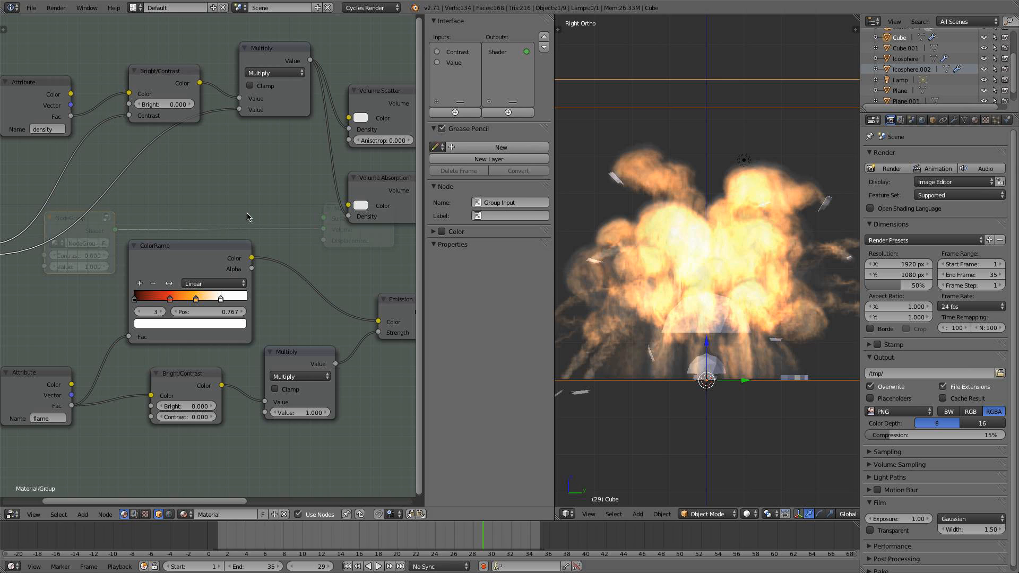
{"action": "left_click", "coordinate": [454, 52]}
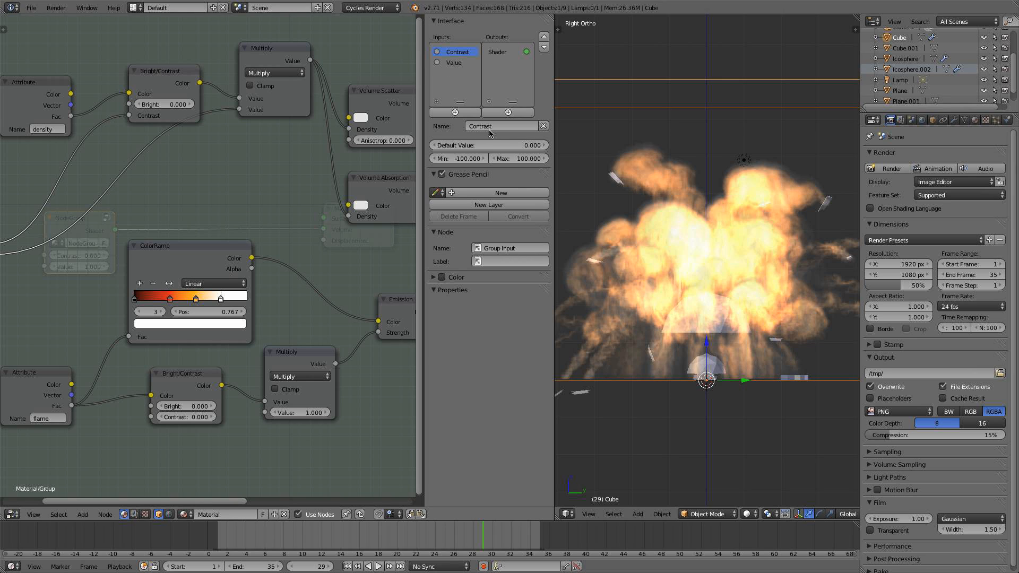
{"action": "left_click", "coordinate": [490, 127]}
{"action": "type", "text": "S"}
{"action": "type", "text": "moke Scale"}
{"action": "key", "text": "Return"}
Rename the group's Value input as Smoke Density
{"action": "left_click", "coordinate": [467, 63]}
{"action": "left_click", "coordinate": [510, 127]}
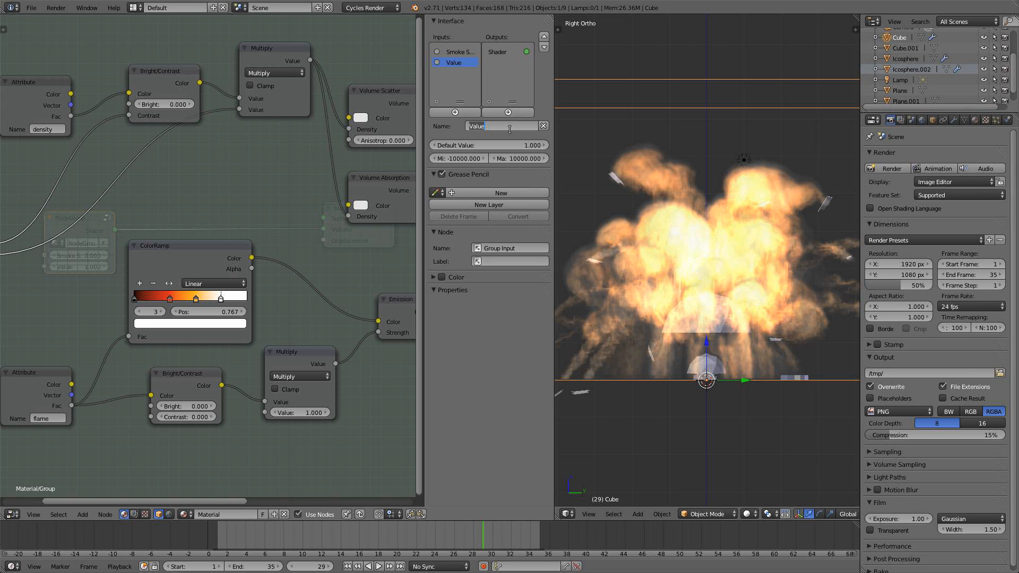
{"action": "type", "text": "Smoke Density"}
{"action": "key", "text": "Return"}
Link new Group Input sockets to the flame Bright/Contrast node's Contrast and the flame Multiply node's second Value
{"action": "scroll", "coordinate": [226, 187], "scroll_direction": "down", "scroll_amount": 5}
{"action": "middle_click_drag", "start_coordinate": [166, 207], "coordinate": [199, 177]}
{"action": "scroll", "coordinate": [150, 215], "scroll_direction": "up", "scroll_amount": 5}
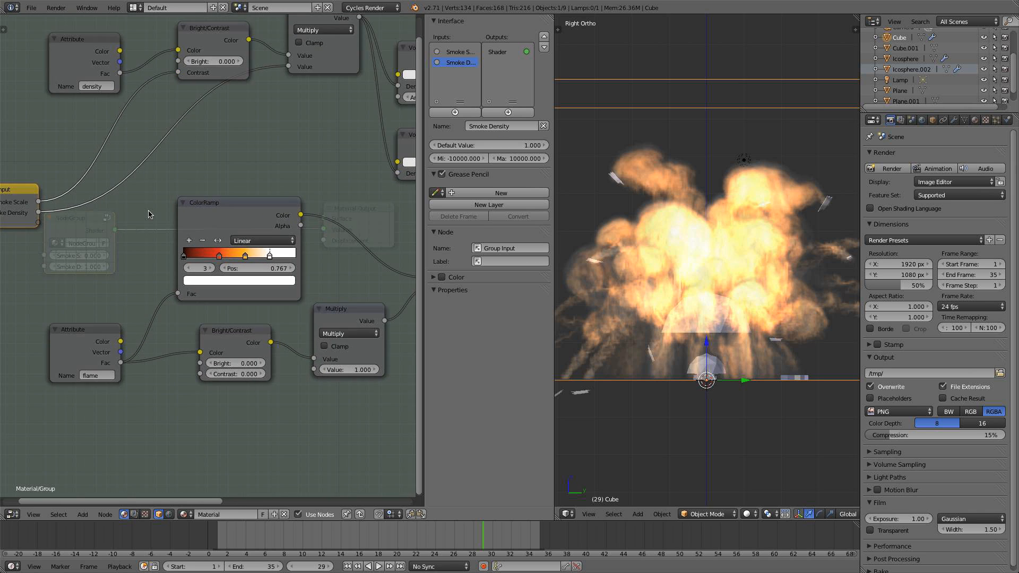
{"action": "middle_click_drag", "start_coordinate": [150, 214], "coordinate": [90, 221]}
{"action": "scroll", "coordinate": [132, 212], "scroll_direction": "down", "scroll_amount": 3}
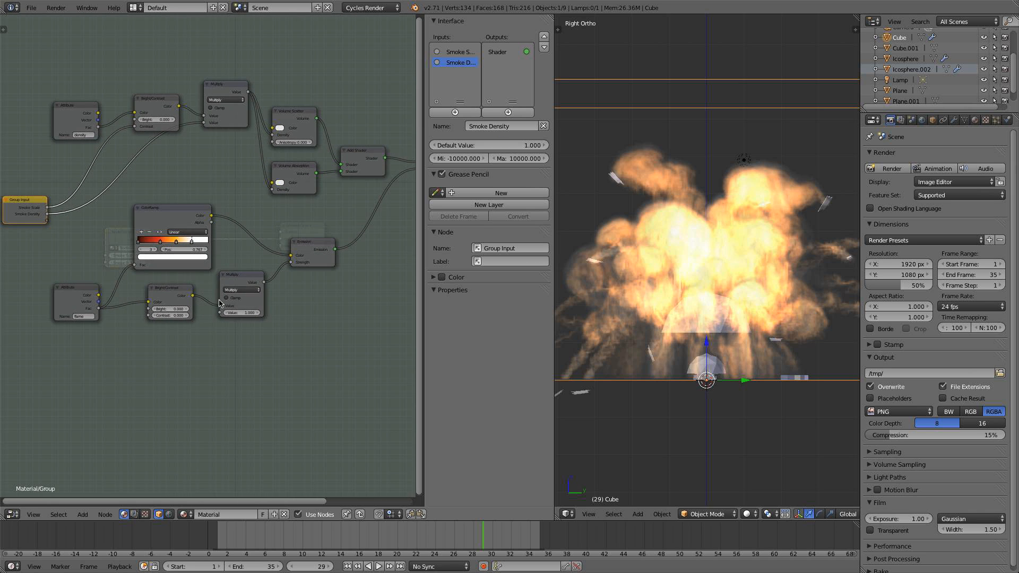
{"action": "middle_click_drag", "start_coordinate": [218, 303], "coordinate": [231, 299]}
{"action": "left_click_drag", "start_coordinate": [59, 219], "coordinate": [162, 312]}
{"action": "left_click_drag", "start_coordinate": [63, 223], "coordinate": [233, 309]}
Rename the new Contrast group input as Flame Density
{"action": "left_click", "coordinate": [461, 74]}
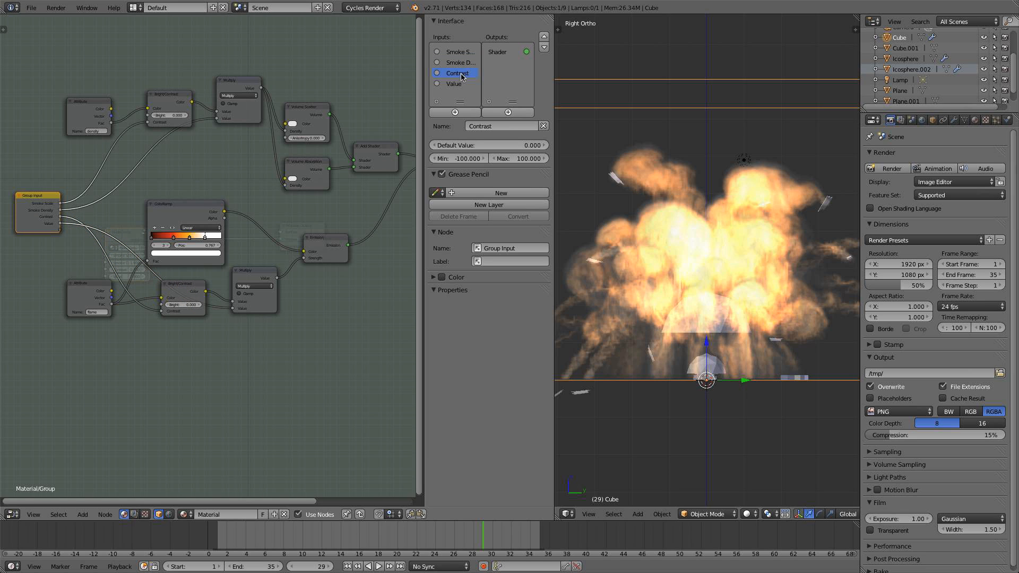
{"action": "left_click", "coordinate": [478, 126]}
{"action": "type", "text": "Flame Density"}
{"action": "key", "text": "Return"}
{"action": "key", "text": "Return"}
Rename the group's remaining Value input as Flame Density
{"action": "left_click", "coordinate": [463, 85]}
{"action": "left_click", "coordinate": [513, 127]}
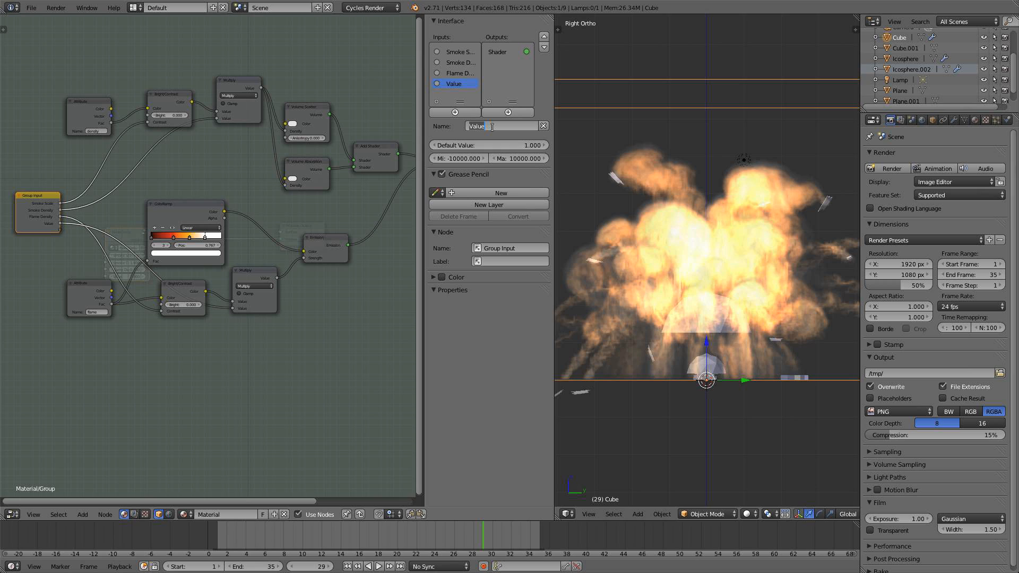
{"action": "type", "text": "Flame Density"}
{"action": "key", "text": "Return"}
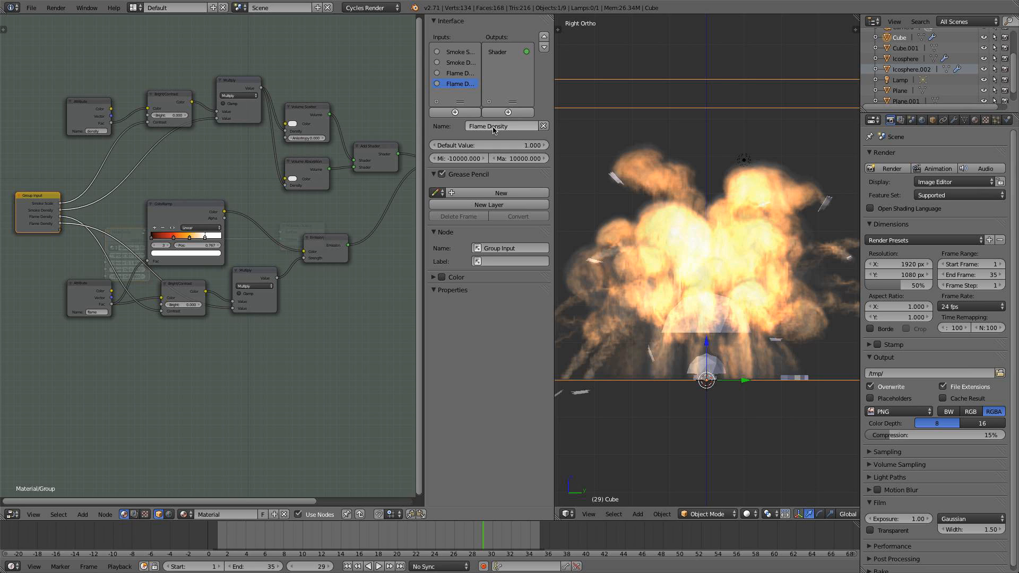
Rename the third group input, which drives the flame contrast, as Flame Scale
{"action": "left_click", "coordinate": [461, 63]}
{"action": "left_click", "coordinate": [463, 74]}
{"action": "left_click", "coordinate": [510, 126]}
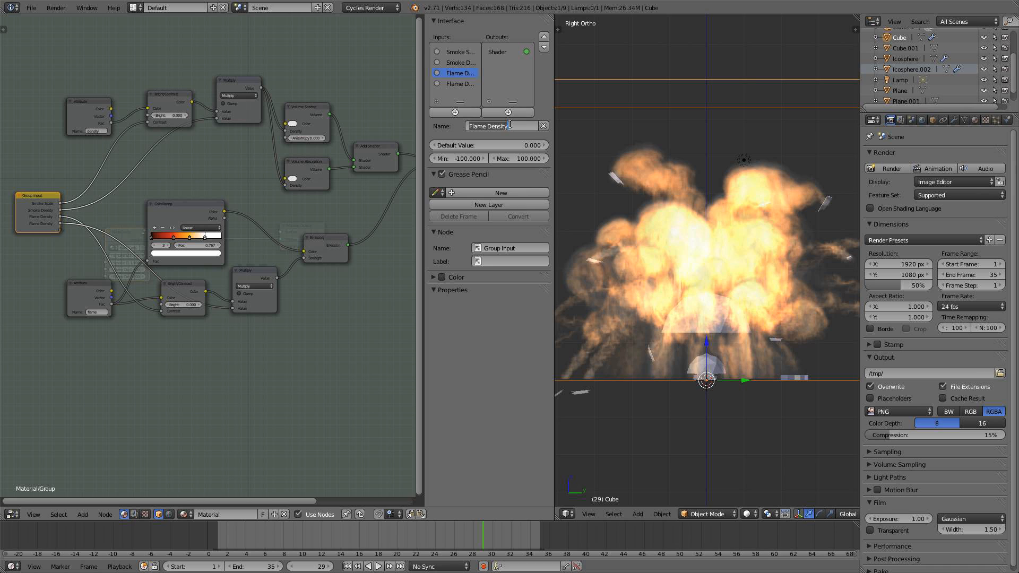
{"action": "left_click_drag", "start_coordinate": [510, 126], "coordinate": [487, 125]}
{"action": "type", "text": "Scale"}
{"action": "key", "text": "Return"}
Inspect the Volume Absorption and Volume Scatter nodes inside the group
{"action": "scroll", "coordinate": [257, 170], "scroll_direction": "down", "scroll_amount": 1}
{"action": "scroll", "coordinate": [257, 171], "scroll_direction": "up", "scroll_amount": 3}
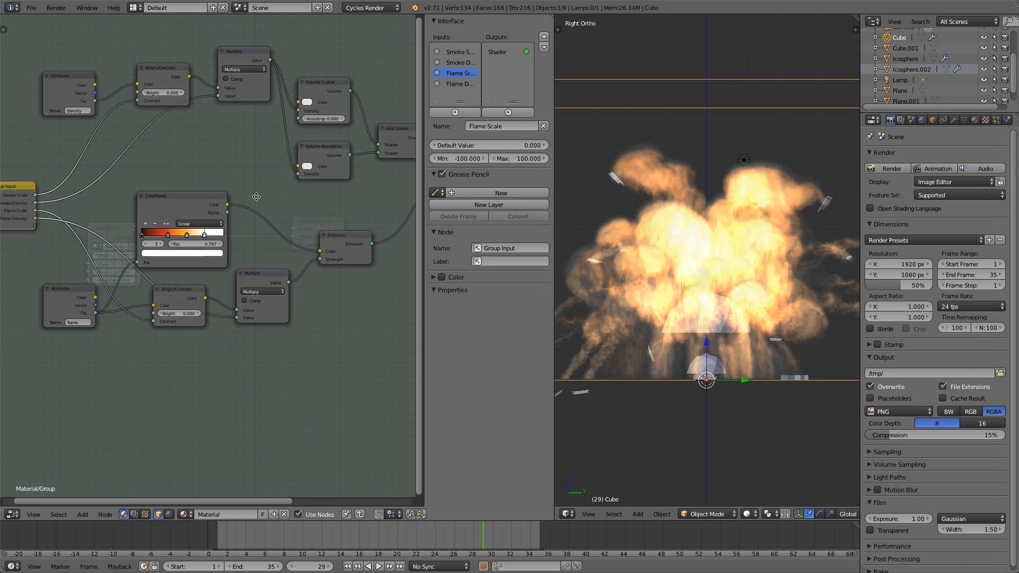
{"action": "middle_click_drag", "start_coordinate": [257, 186], "coordinate": [236, 251]}
{"action": "left_click", "coordinate": [292, 214]}
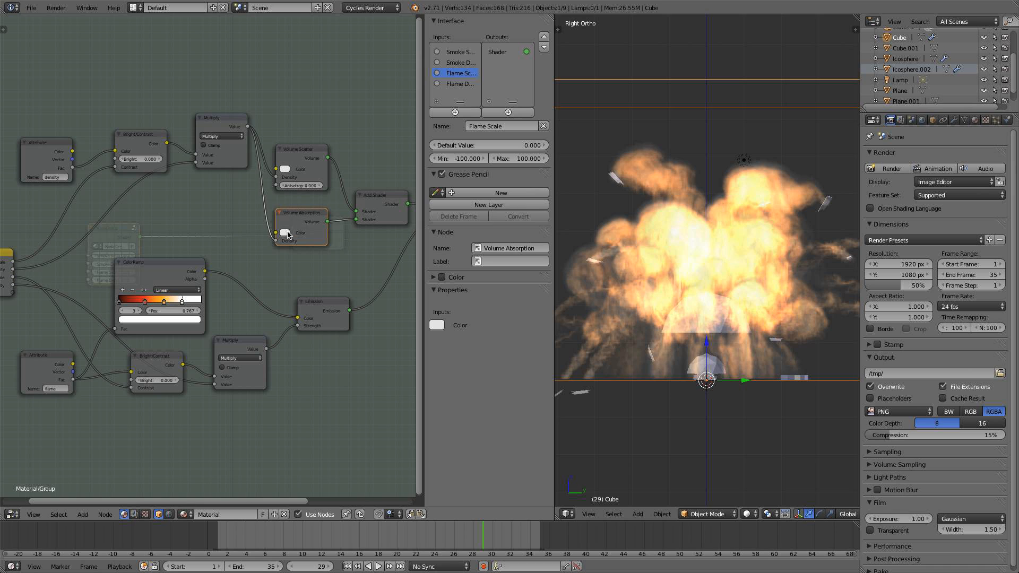
{"action": "left_click", "coordinate": [313, 154]}
{"action": "key", "text": "Home"}
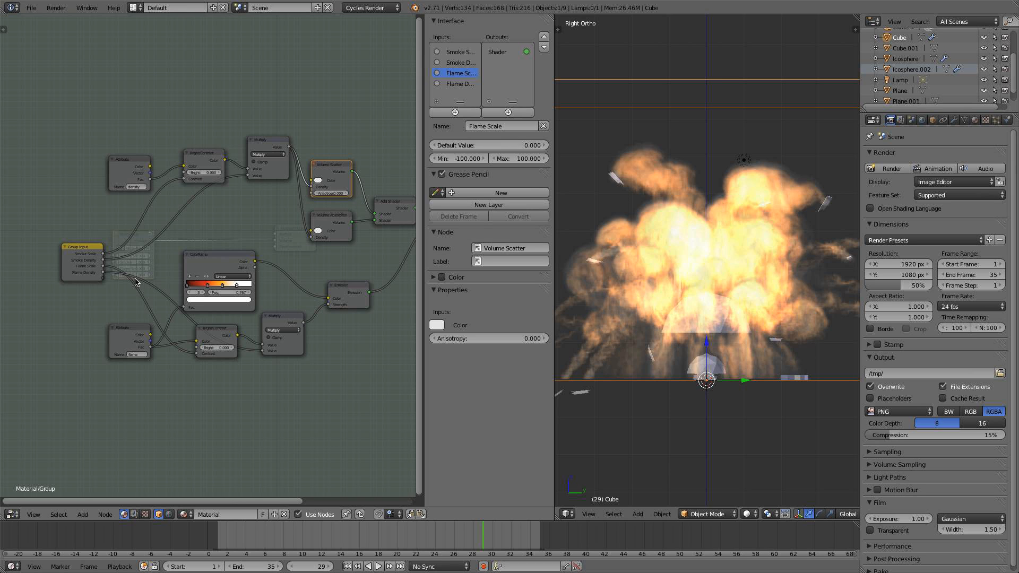
{"action": "scroll", "coordinate": [211, 261], "scroll_direction": "up", "scroll_amount": 1}
Leave the group and arrange the group node and Material Output closer together in a narrower node editor
{"action": "key", "text": "n"}
{"action": "key", "text": "Tab"}
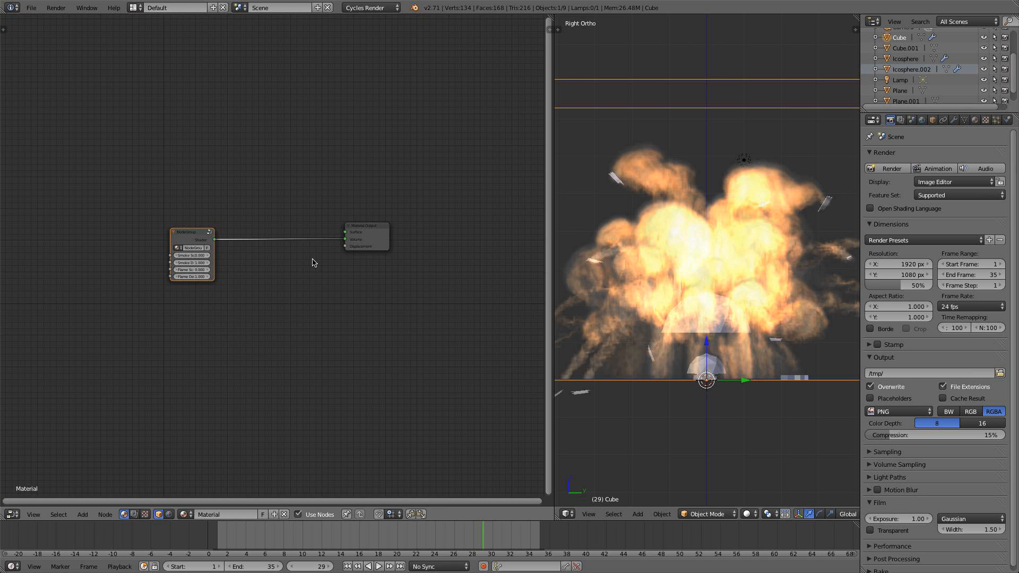
{"action": "key", "text": "Home"}
{"action": "scroll", "coordinate": [212, 278], "scroll_direction": "up", "scroll_amount": 6}
{"action": "left_click_drag", "start_coordinate": [92, 208], "coordinate": [183, 221]}
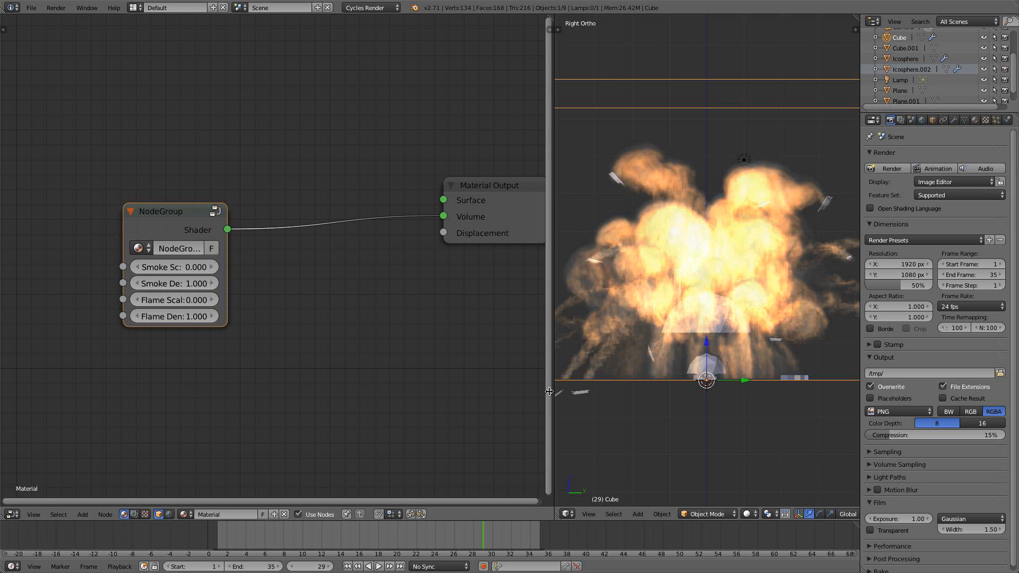
{"action": "left_click_drag", "start_coordinate": [553, 395], "coordinate": [515, 394]}
{"action": "left_click_drag", "start_coordinate": [477, 185], "coordinate": [402, 198]}
{"action": "left_click_drag", "start_coordinate": [160, 222], "coordinate": [180, 222]}
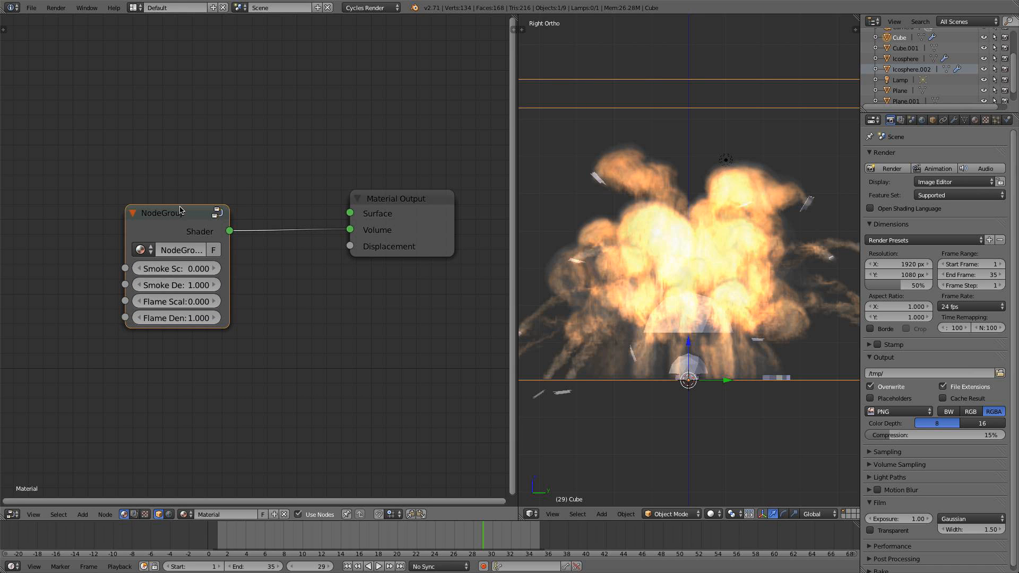
Review the node network inside the group, leave it again, and shift the group node slightly down
{"action": "key", "text": "Tab"}
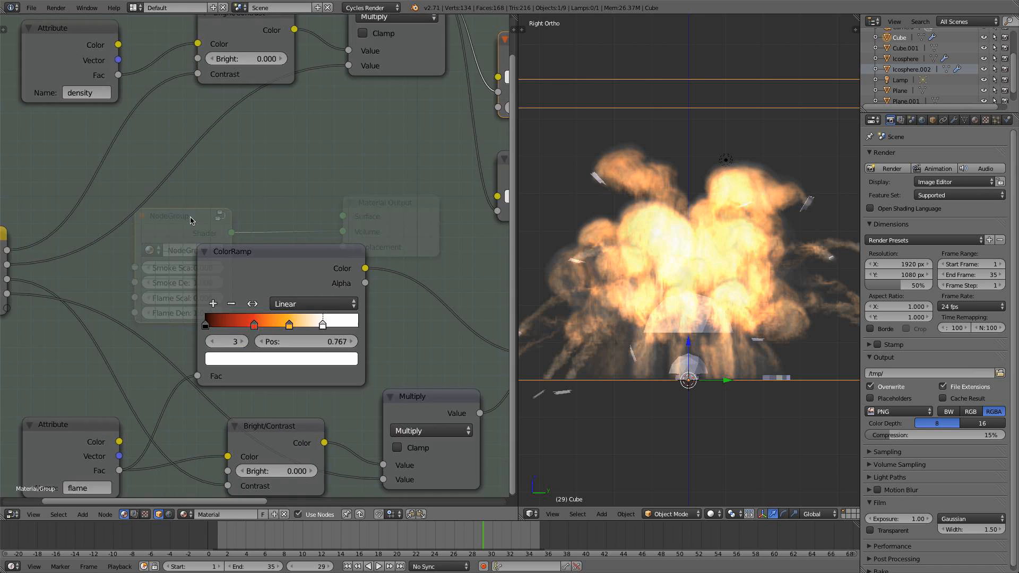
{"action": "scroll", "coordinate": [198, 220], "scroll_direction": "down", "scroll_amount": 6}
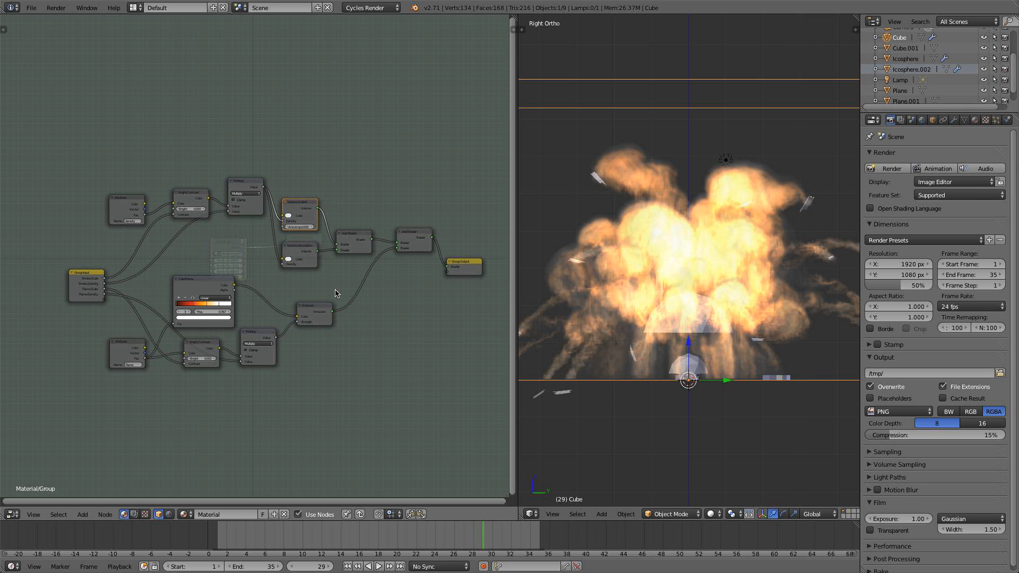
{"action": "key", "text": "Tab"}
{"action": "mouse_move", "coordinate": [215, 233]}
{"action": "left_mouse_down"}
{"action": "mouse_move", "coordinate": [210, 253]}
{"action": "mouse_move", "coordinate": [223, 247]}
{"action": "left_mouse_up"}
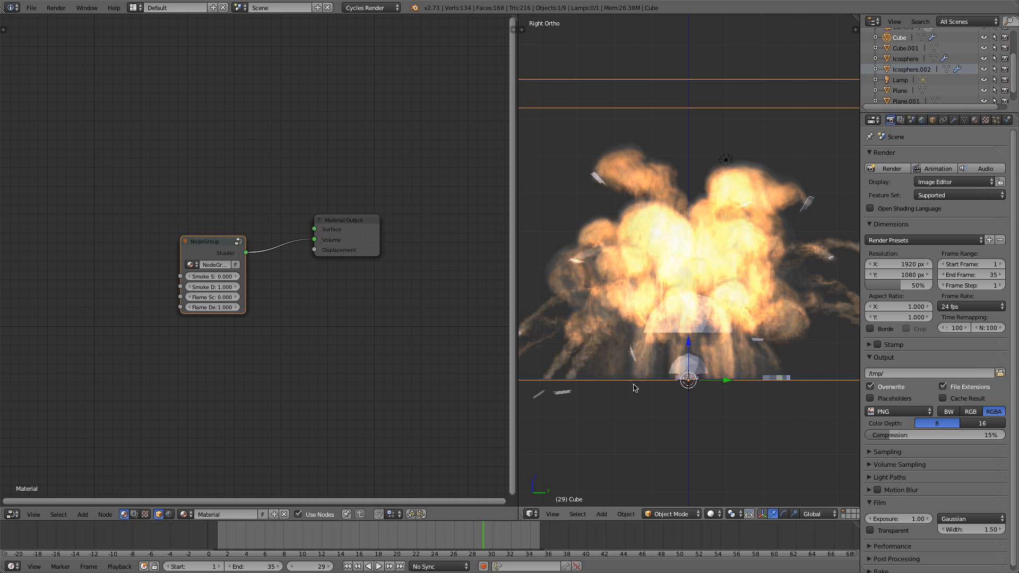
Preview the explosion in the 3D view with rendered viewport shading
{"action": "left_click", "coordinate": [712, 514]}
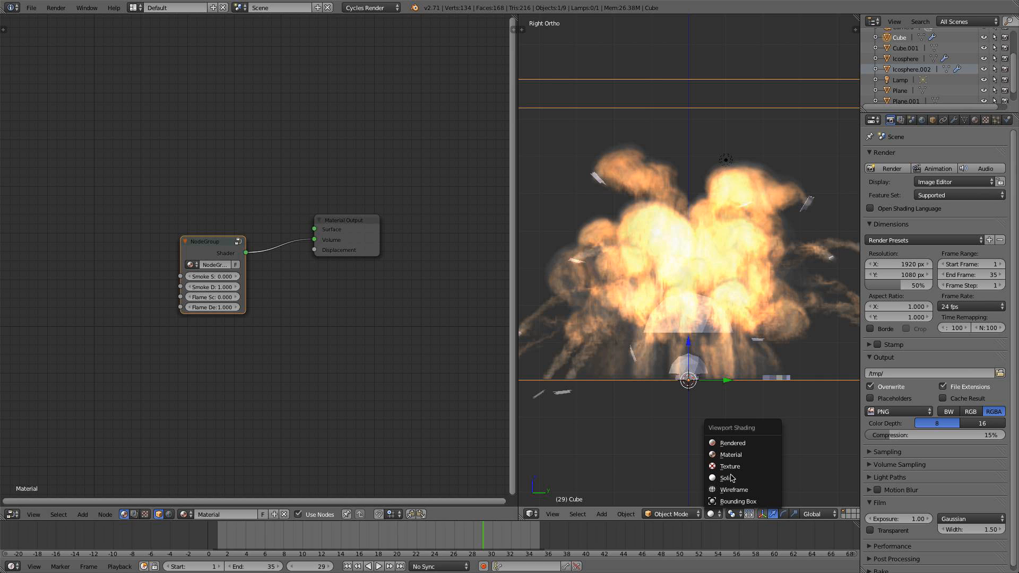
{"action": "left_click", "coordinate": [737, 443]}
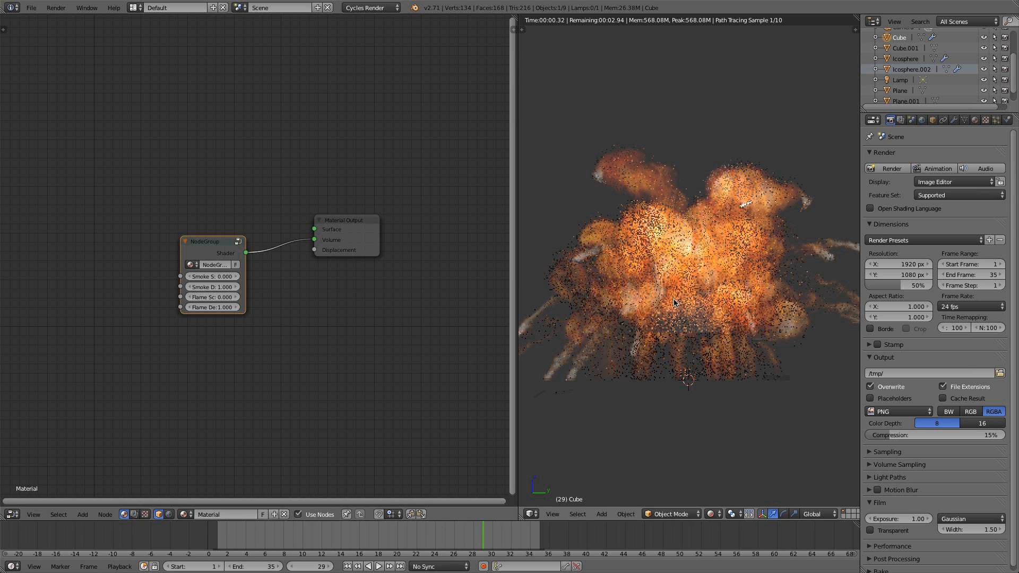
{"action": "scroll", "coordinate": [426, 296], "scroll_direction": "up", "scroll_amount": 5}
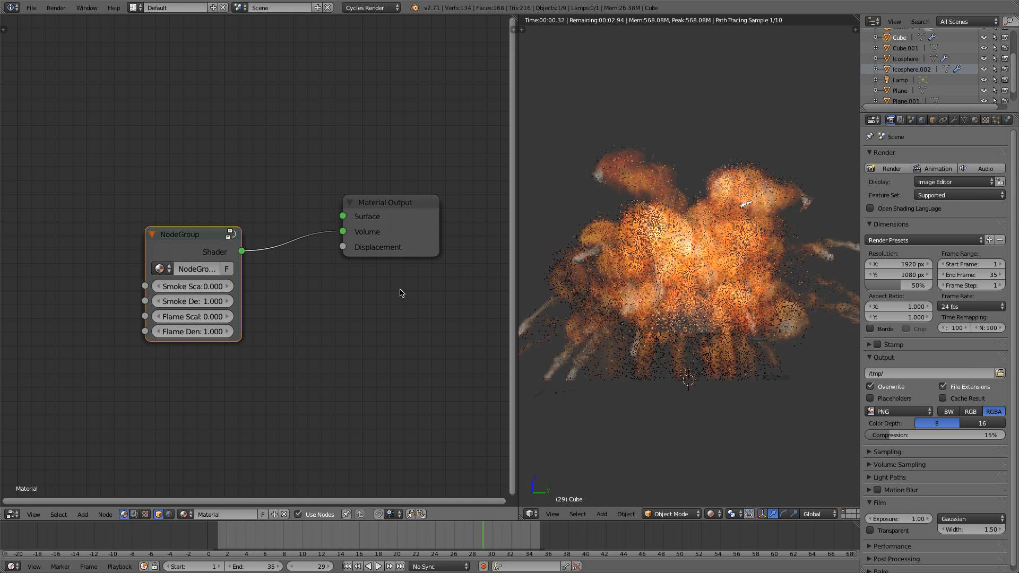
Set the group node's Smoke Density to 3 and its Flame Density to 2
{"action": "left_click", "coordinate": [197, 306]}
{"action": "type", "text": "3"}
{"action": "key", "text": "Return"}
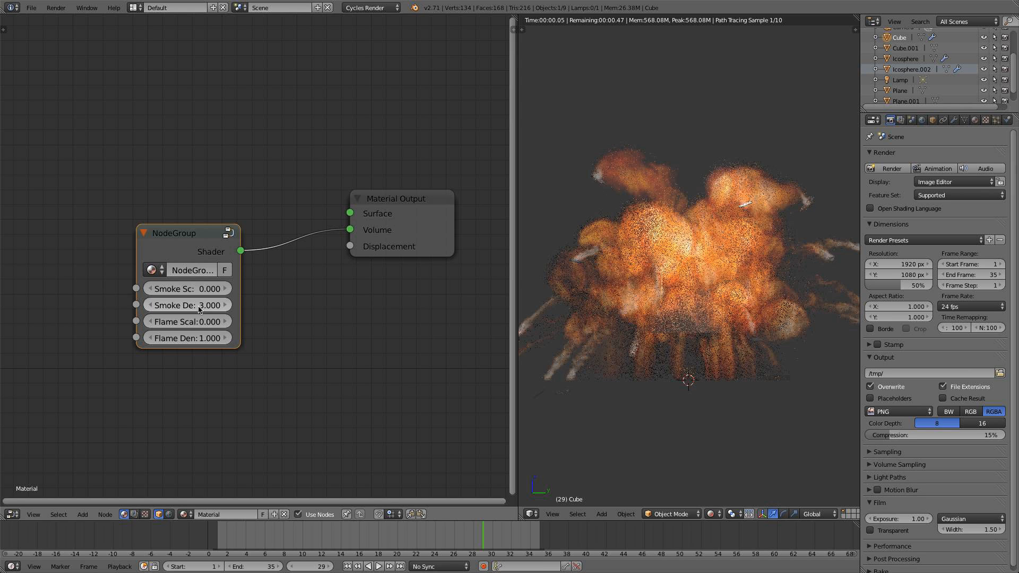
{"action": "left_click", "coordinate": [191, 339]}
{"action": "type", "text": "2"}
{"action": "key", "text": "Return"}
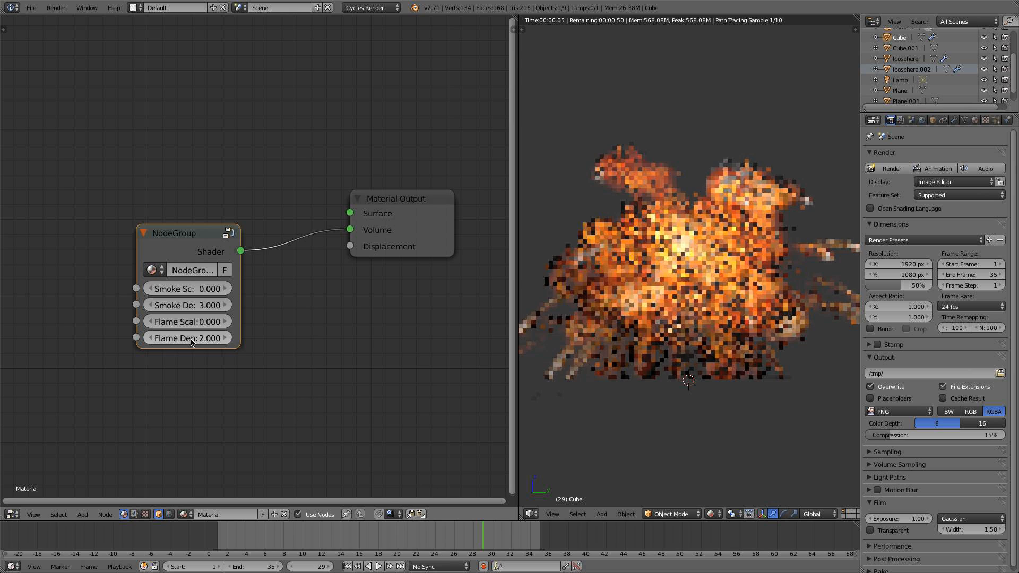
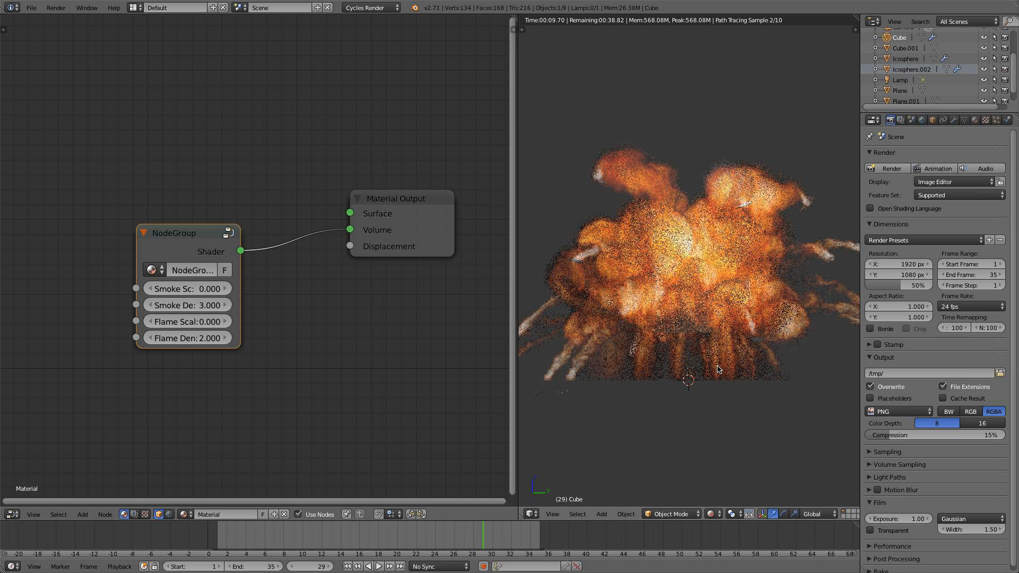
Return the 3D view to solid shading
{"action": "left_click", "coordinate": [711, 514]}
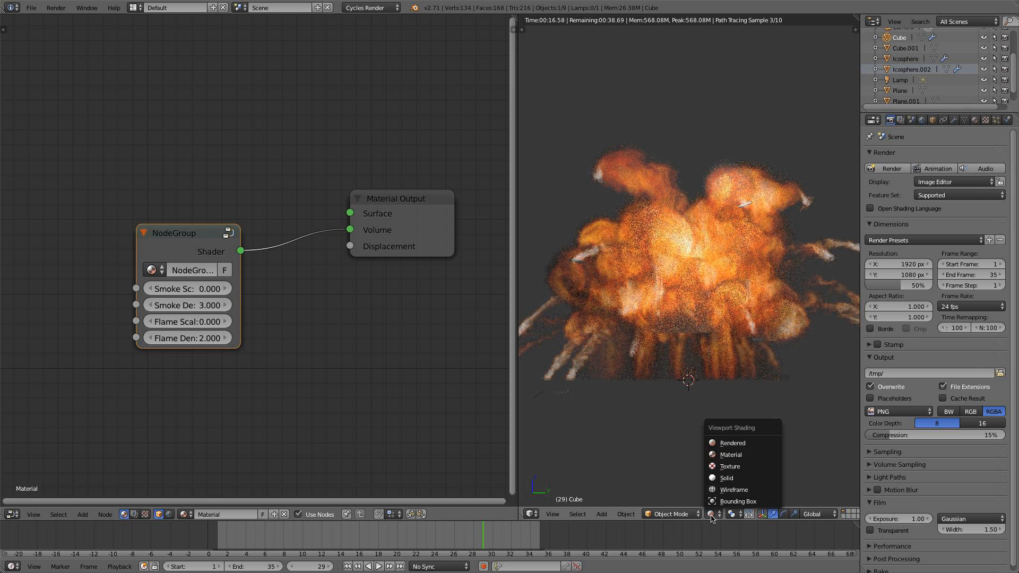
{"action": "left_click", "coordinate": [728, 476]}
{"action": "scroll", "coordinate": [705, 443], "scroll_direction": "down", "scroll_amount": 2}
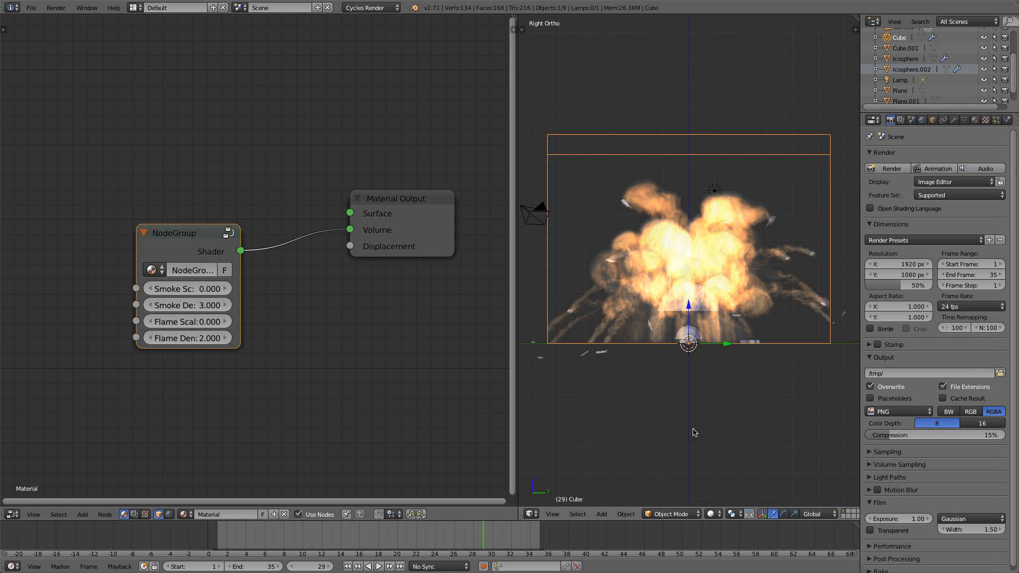
{"action": "scroll", "coordinate": [693, 431], "scroll_direction": "up", "scroll_amount": 2}
{"action": "scroll", "coordinate": [681, 417], "scroll_direction": "down", "scroll_amount": 2}
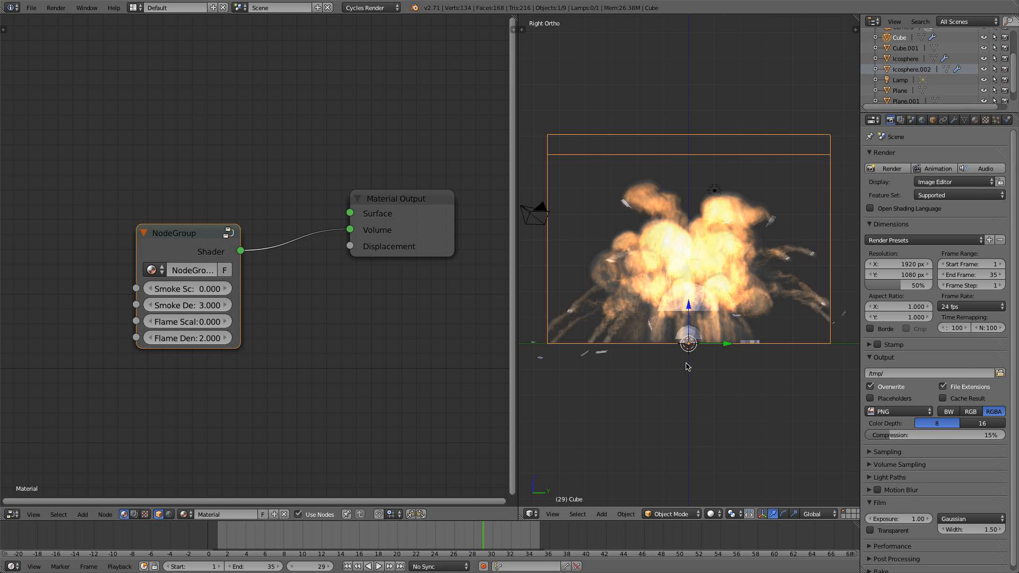
Select the camera beside the smoke domain and look at the scene through it
{"action": "right_click", "coordinate": [544, 217]}
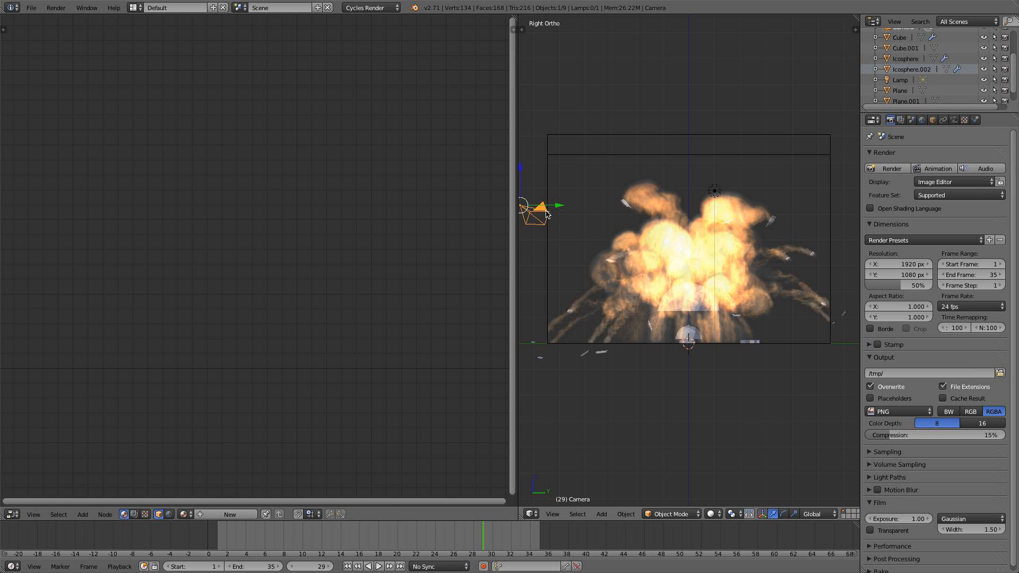
{"action": "scroll", "coordinate": [726, 292], "scroll_direction": "up", "scroll_amount": 2}
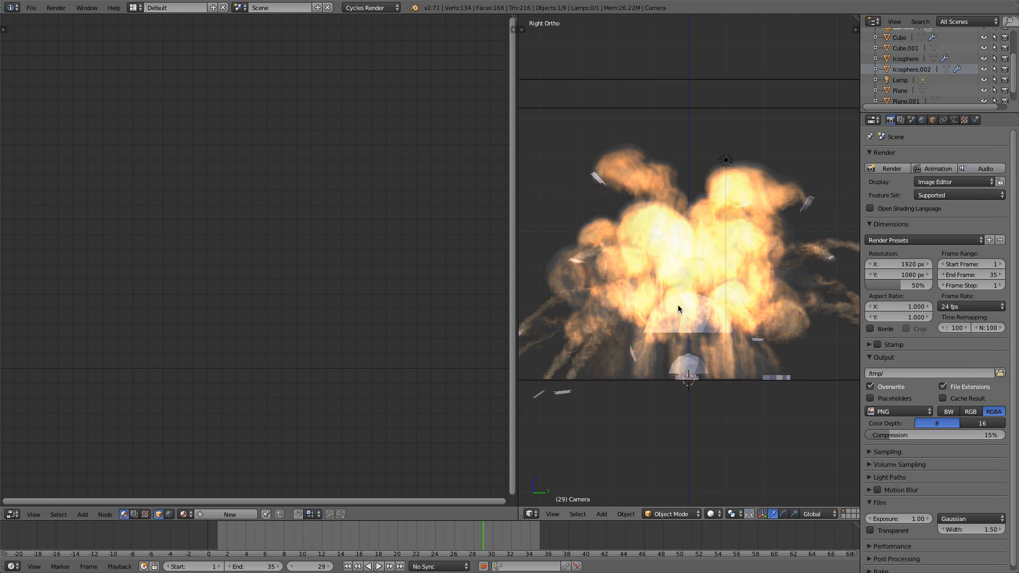
{"action": "scroll", "coordinate": [678, 307], "scroll_direction": "down", "scroll_amount": 2}
{"action": "scroll", "coordinate": [598, 242], "scroll_direction": "up", "scroll_amount": 1}
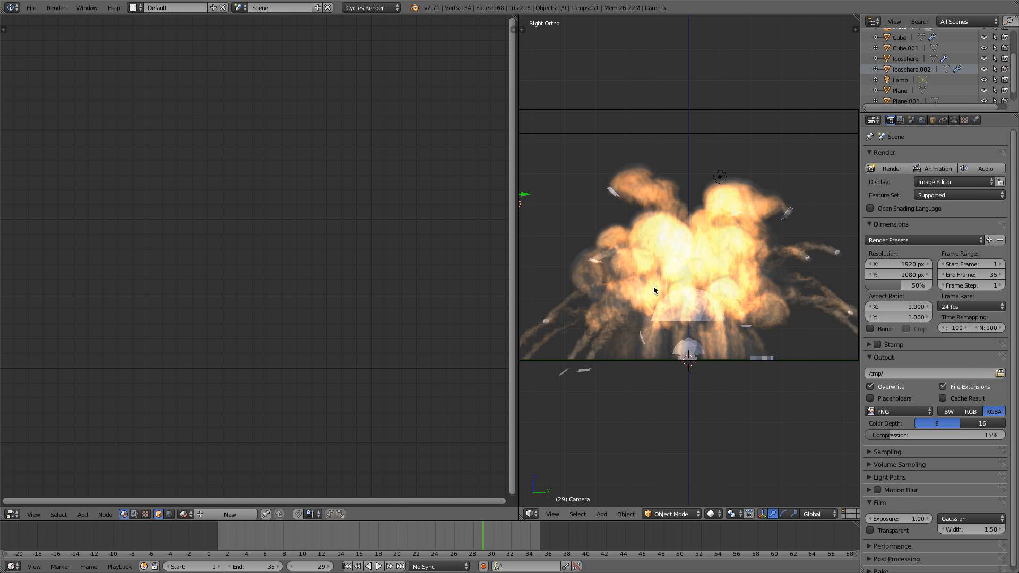
{"action": "key", "text": "KP_0"}
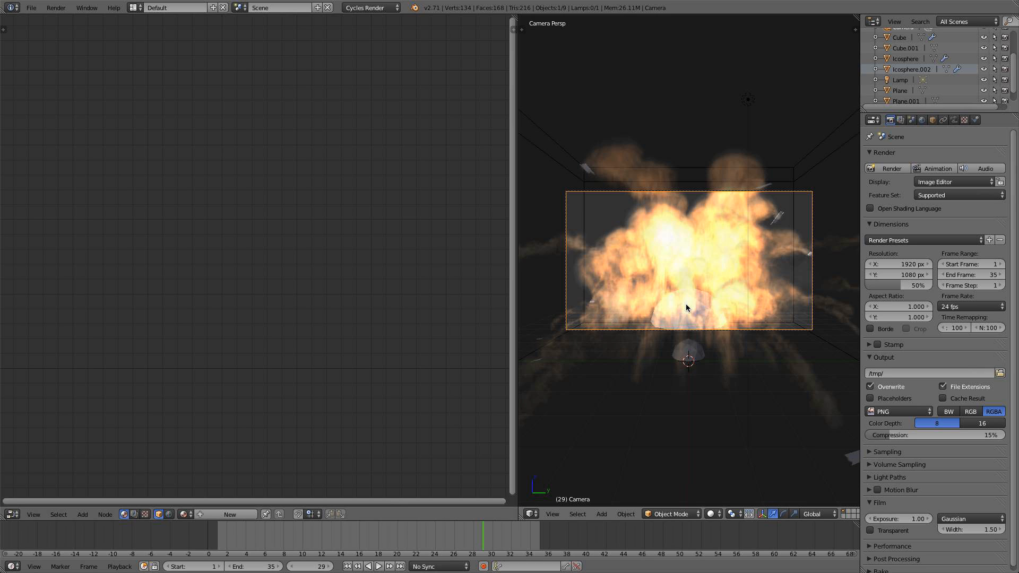
Pull the camera back about 7 units along its local Z axis and lower it slightly to frame the explosion
{"action": "key", "text": "g"}
{"action": "key", "text": "z"}
{"action": "key", "text": "z"}
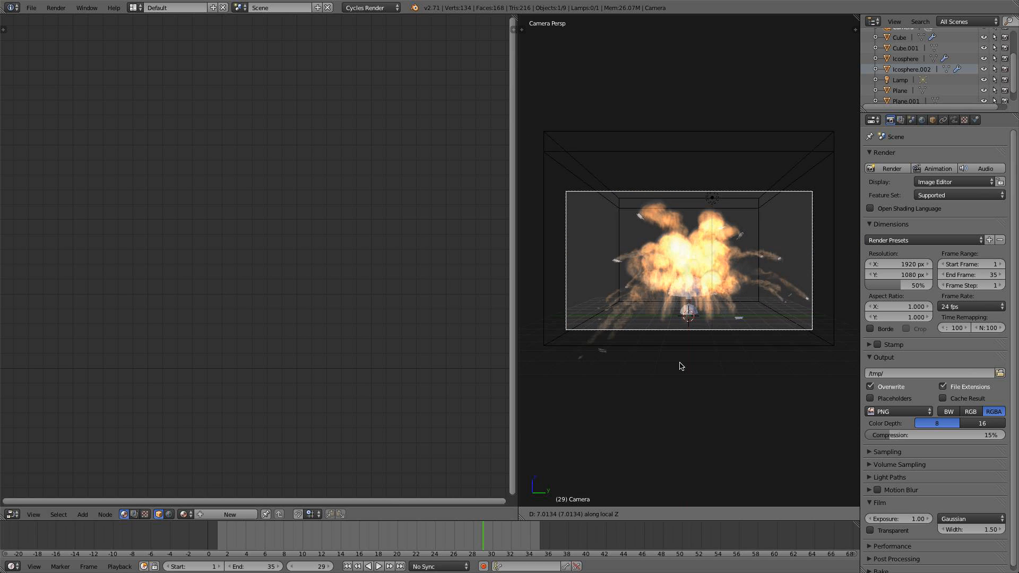
{"action": "left_click", "coordinate": [682, 365]}
{"action": "key", "text": "g"}
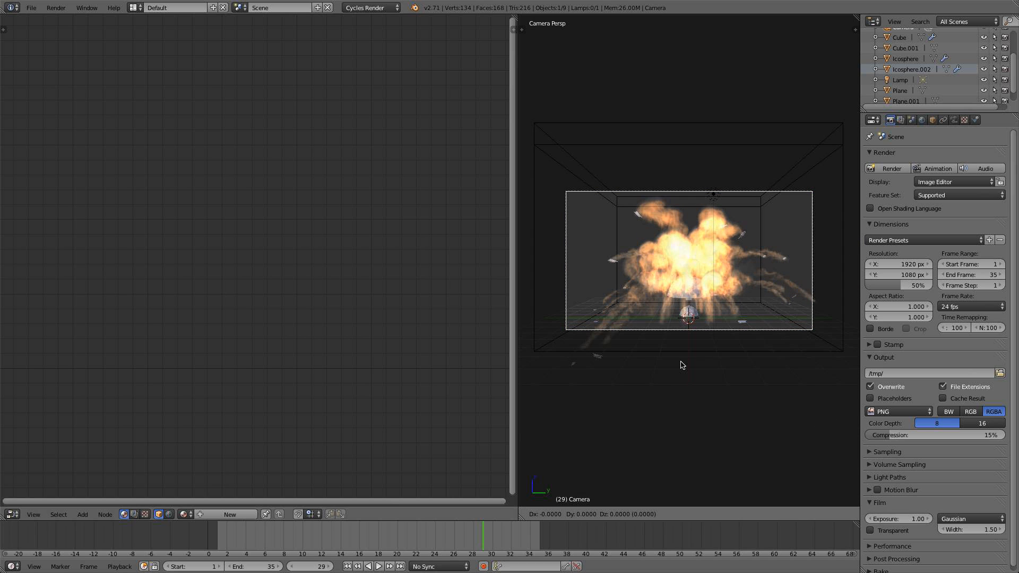
{"action": "key", "text": "z"}
{"action": "left_click", "coordinate": [678, 395]}
Move the camera much farther back along its local Z axis so the whole domain appears small in the frame
{"action": "key", "text": "g"}
{"action": "key", "text": "z"}
{"action": "key", "text": "z"}
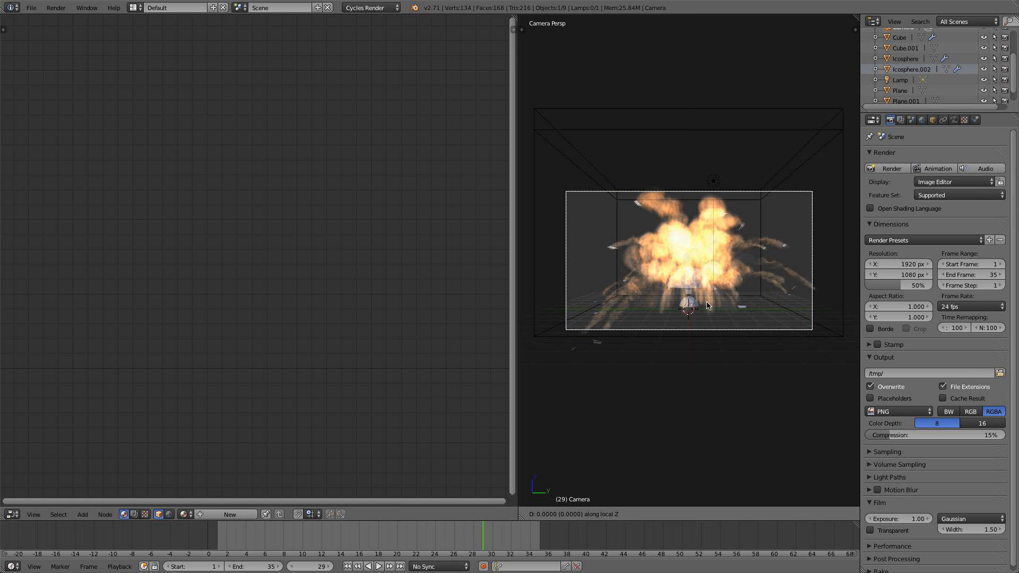
{"action": "left_click", "coordinate": [685, 422]}
Set the camera's focal length to 120 mm
{"action": "left_click", "coordinate": [954, 120]}
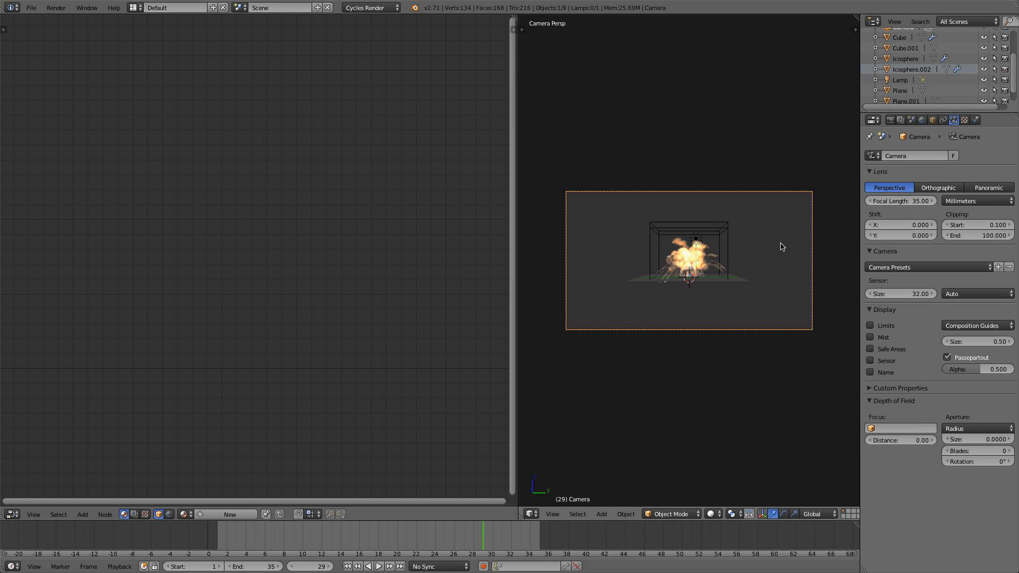
{"action": "key", "text": "Home"}
{"action": "scroll", "coordinate": [737, 268], "scroll_direction": "down", "scroll_amount": 2}
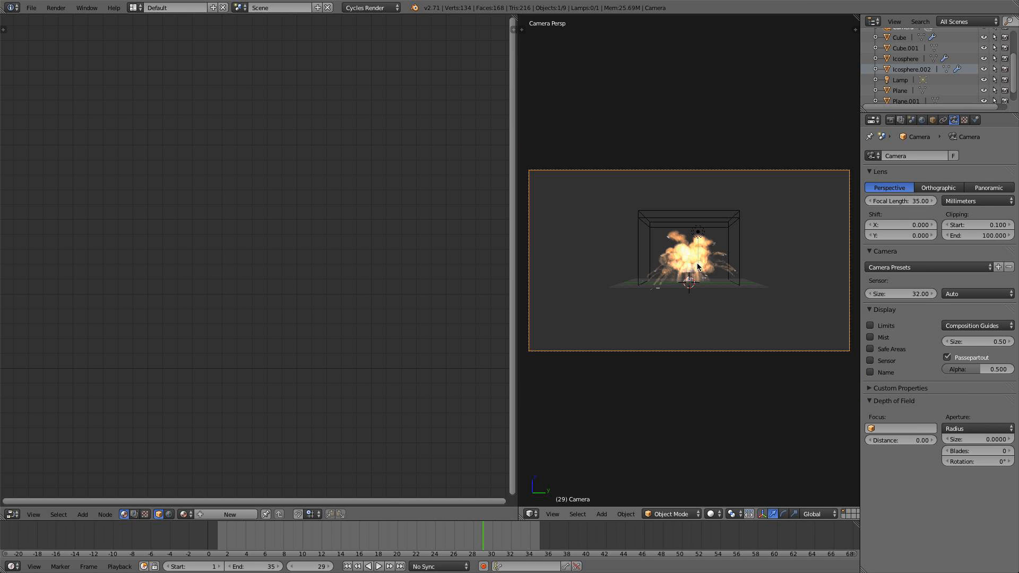
{"action": "left_click", "coordinate": [902, 201]}
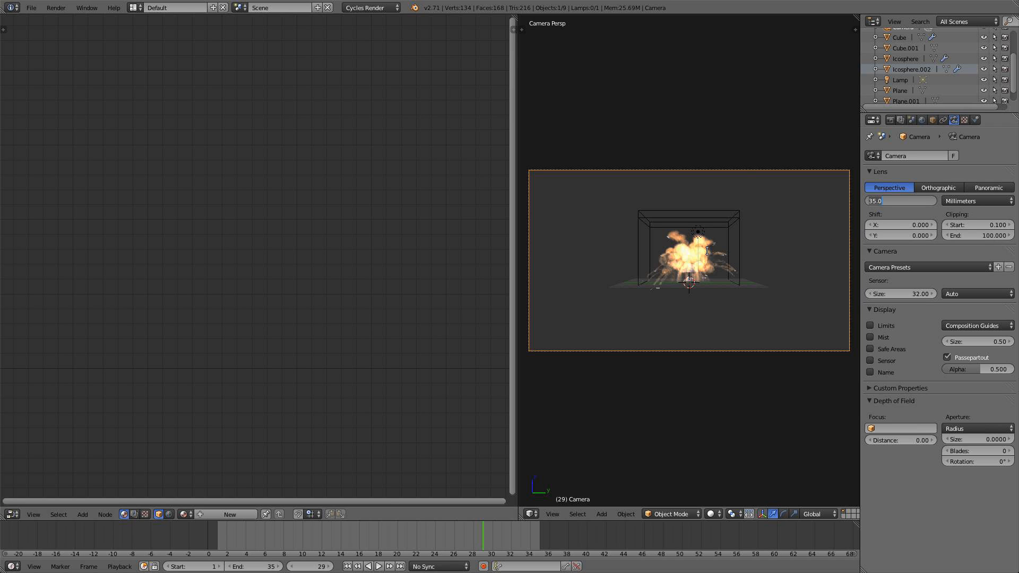
{"action": "type", "text": "120"}
{"action": "key", "text": "Return"}
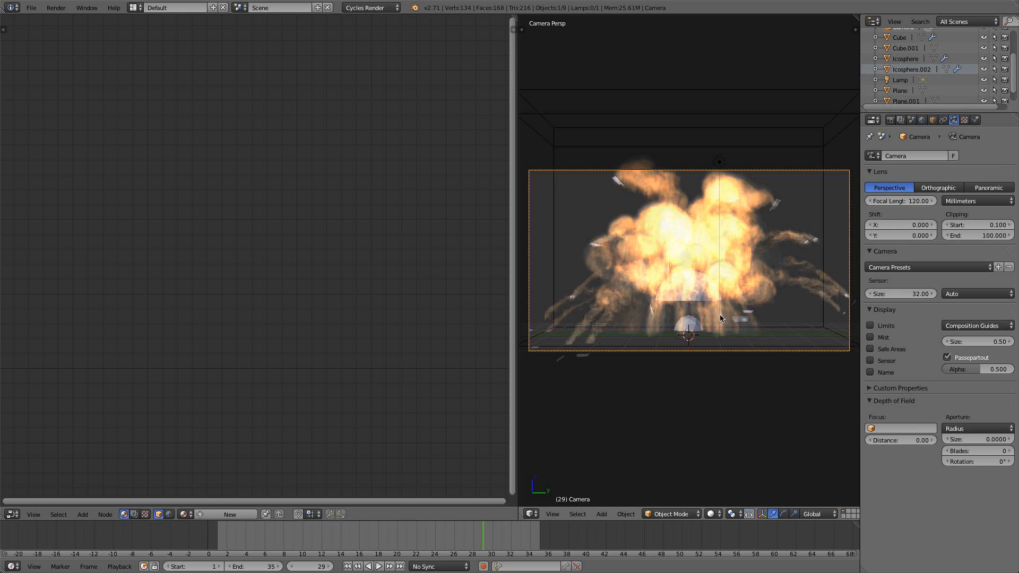
Tilt the camera slightly upward about the global Y axis so the top of the explosion fits in the frame
{"action": "key", "text": "r"}
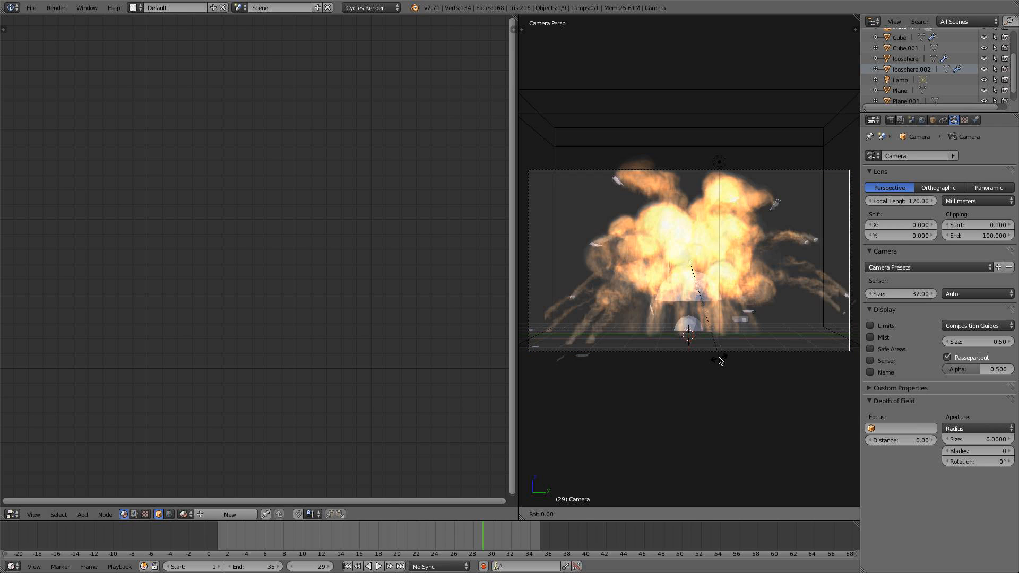
{"action": "key", "text": "x"}
{"action": "key", "text": "z"}
{"action": "key", "text": "y"}
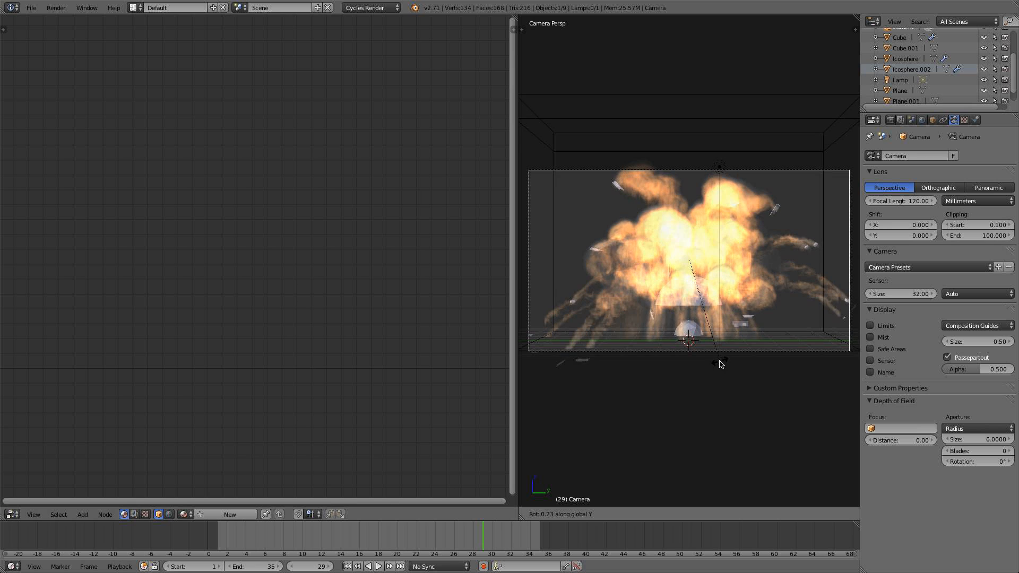
{"action": "left_click", "coordinate": [702, 273]}
Set the render resolution to 1280 by 720 px at 100% scale
{"action": "left_click", "coordinate": [890, 120]}
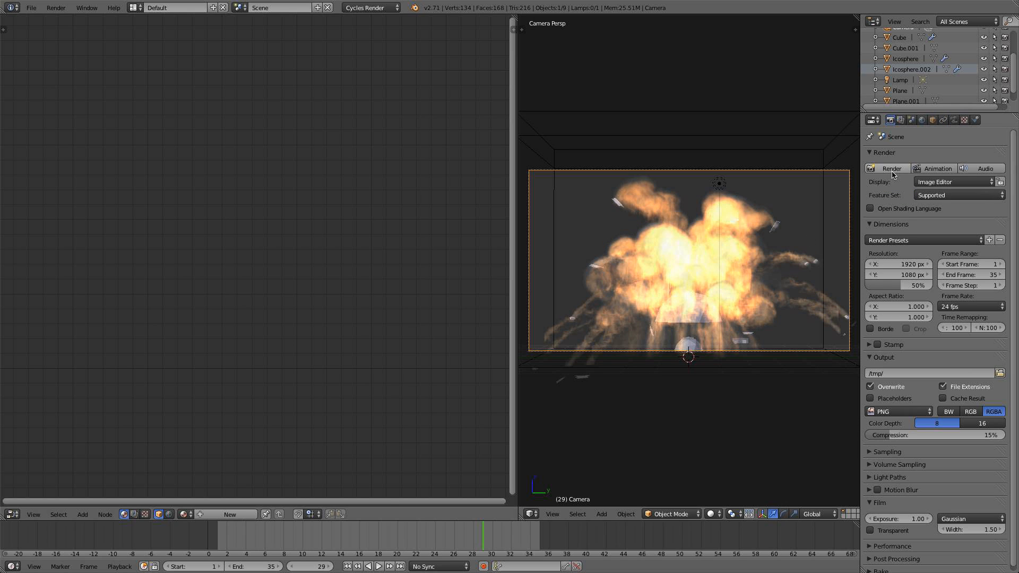
{"action": "left_click", "coordinate": [900, 265]}
{"action": "type", "text": "1280"}
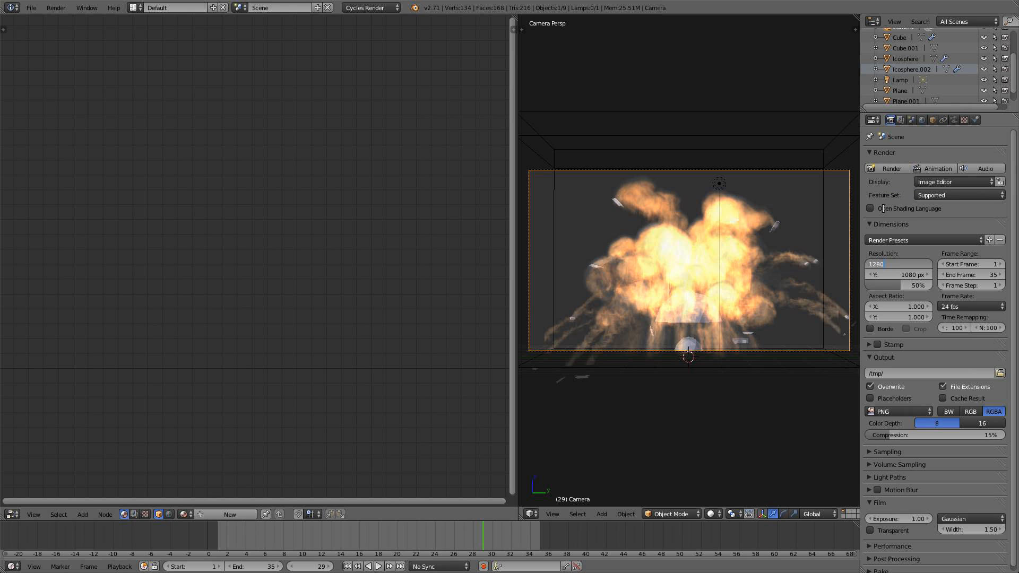
{"action": "key", "text": "Return"}
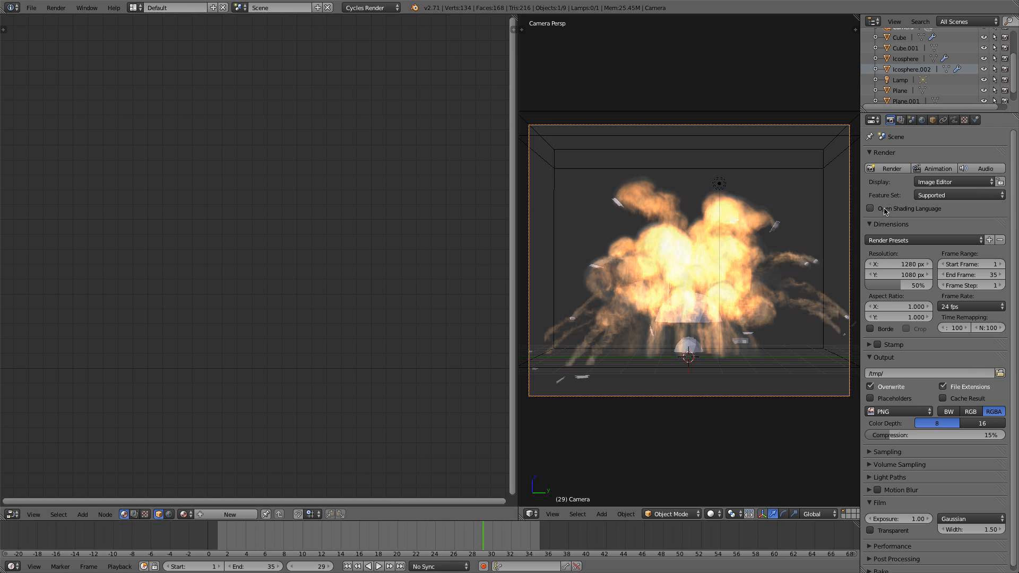
{"action": "left_click", "coordinate": [912, 272]}
{"action": "type", "text": "720"}
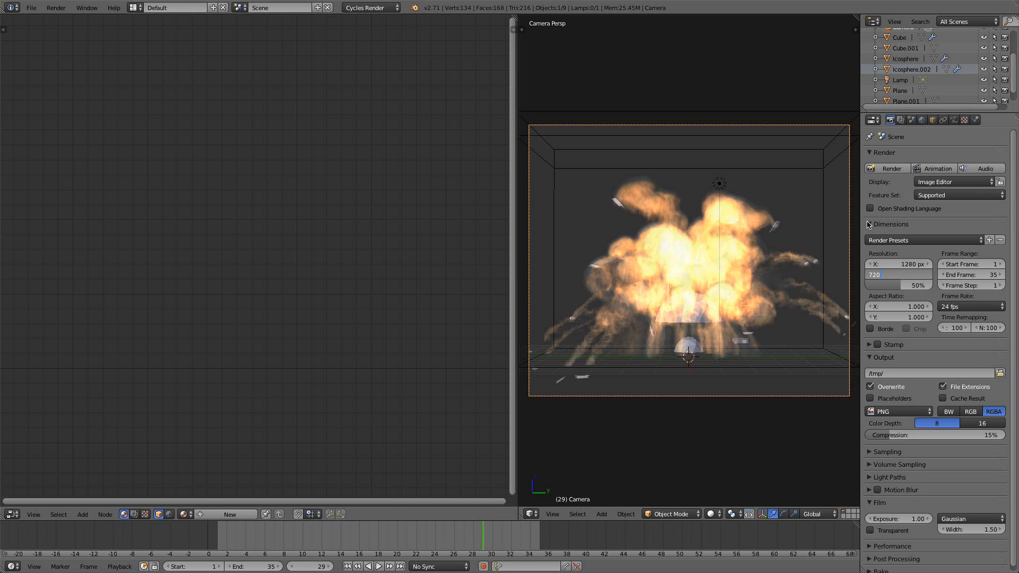
{"action": "key", "text": "Return"}
{"action": "left_click_drag", "start_coordinate": [899, 285], "coordinate": [950, 285]}
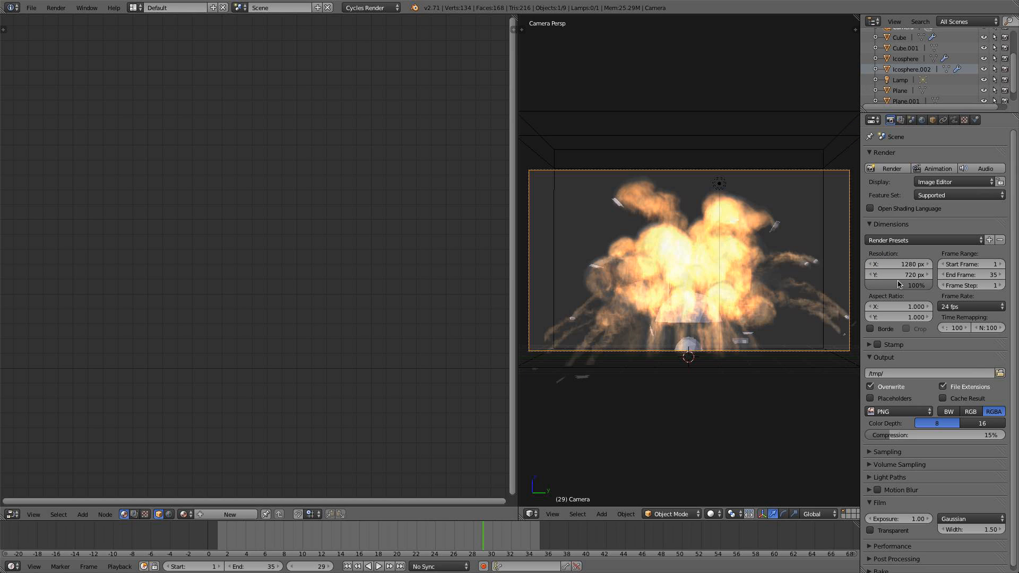
Set the Cycles render samples to 100
{"action": "scroll", "coordinate": [908, 260], "scroll_direction": "down", "scroll_amount": 1}
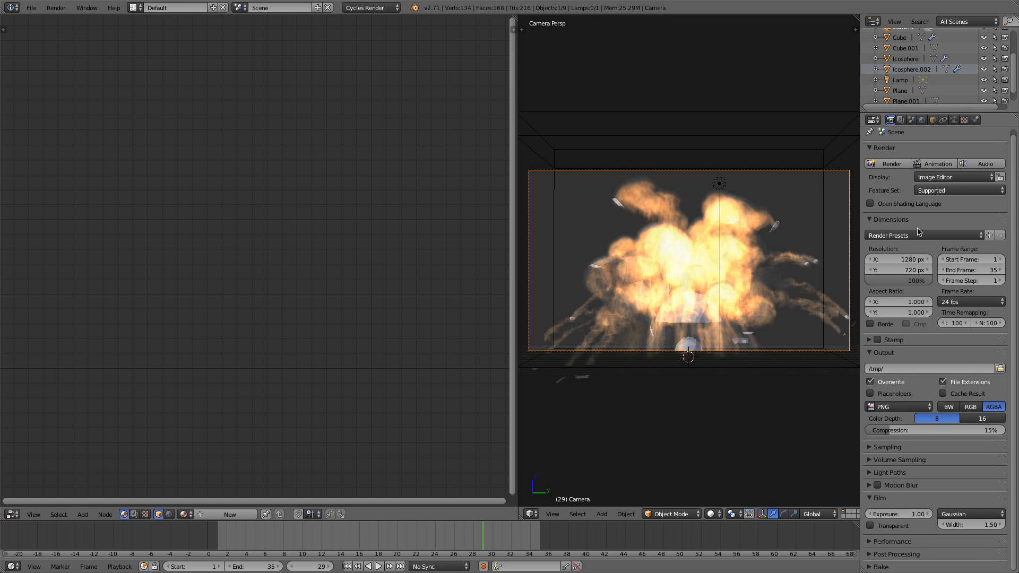
{"action": "left_click", "coordinate": [901, 448]}
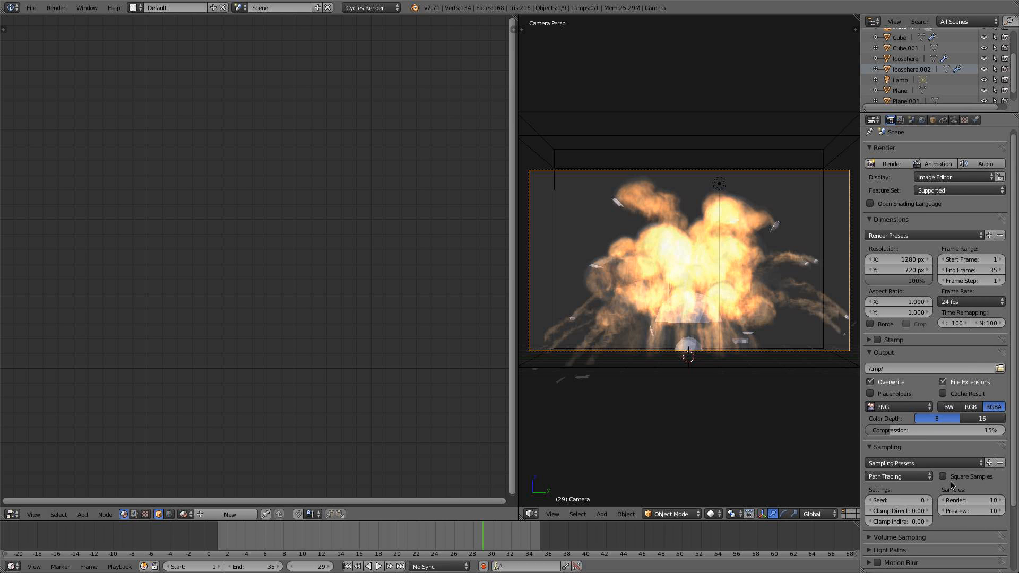
{"action": "left_click", "coordinate": [974, 501]}
{"action": "type", "text": "100"}
{"action": "key", "text": "Return"}
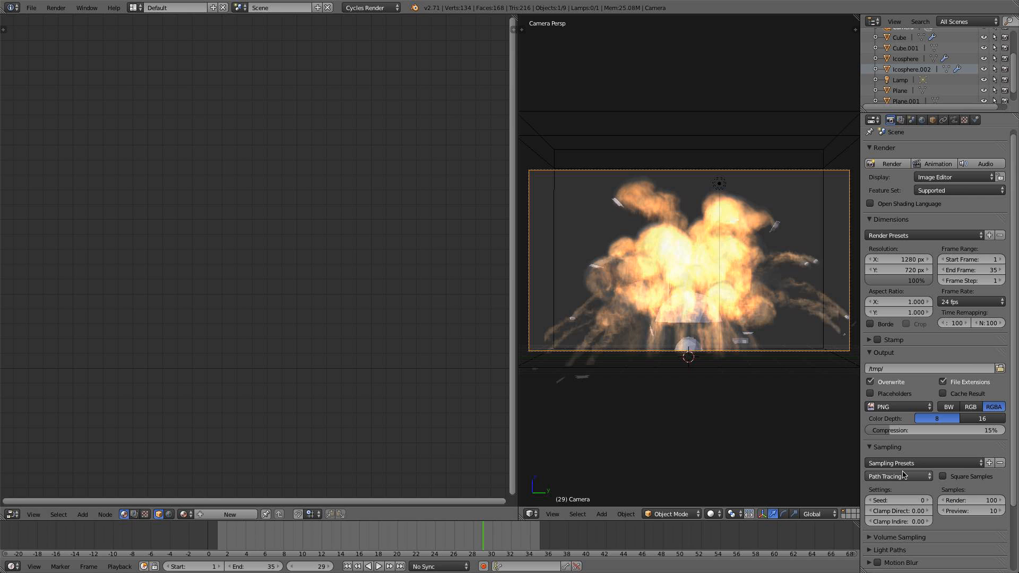
Save the Blender file, keeping the render samples at 100
{"action": "left_click", "coordinate": [32, 8]}
{"action": "left_click", "coordinate": [82, 90]}
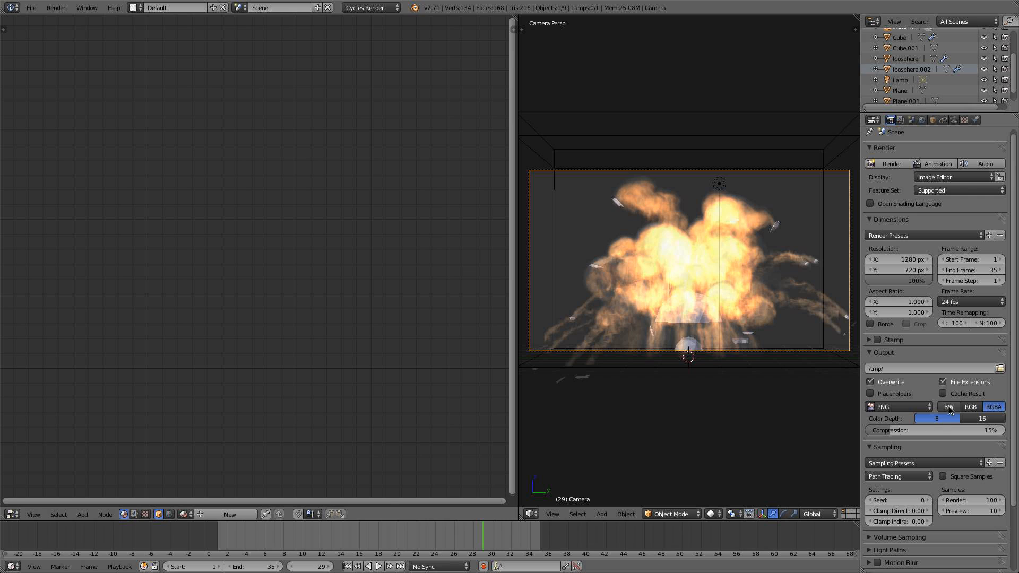
{"action": "left_click", "coordinate": [964, 500]}
{"action": "key", "text": "Return"}
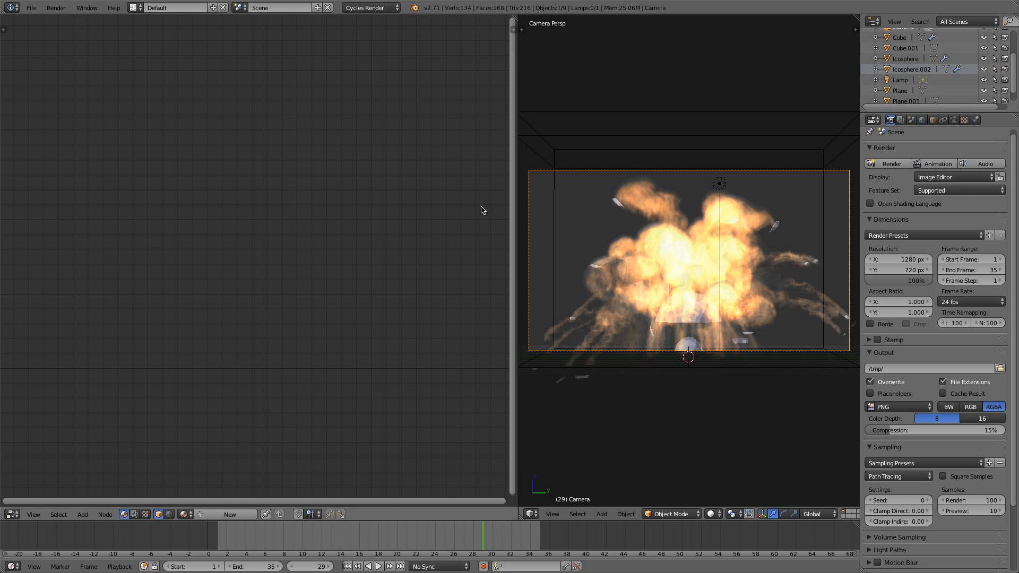
{"action": "left_click", "coordinate": [32, 7]}
{"action": "left_click", "coordinate": [43, 90]}
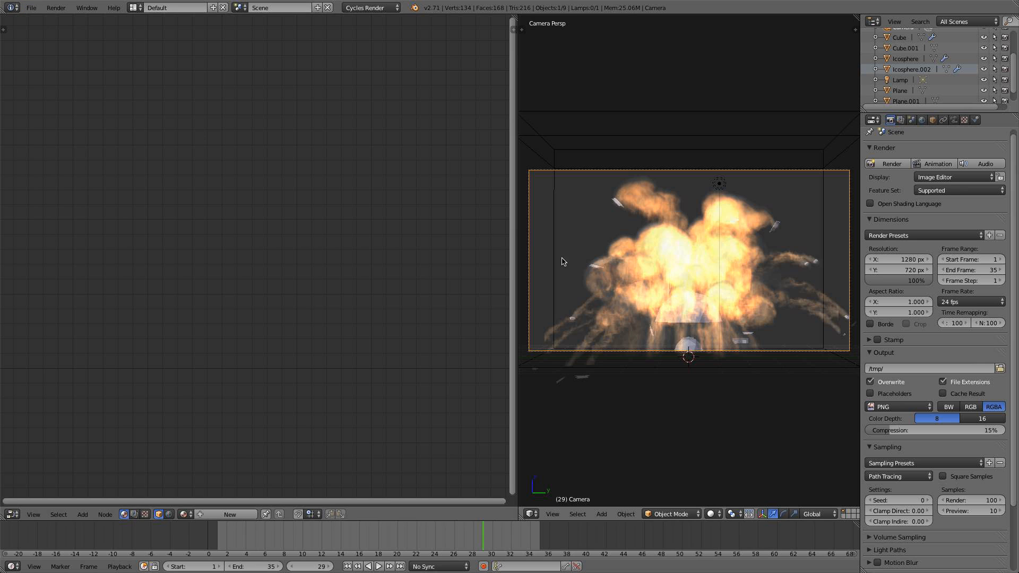
Render frame 29 of the explosion from the camera and view the whole image
{"action": "key", "text": "F12"}
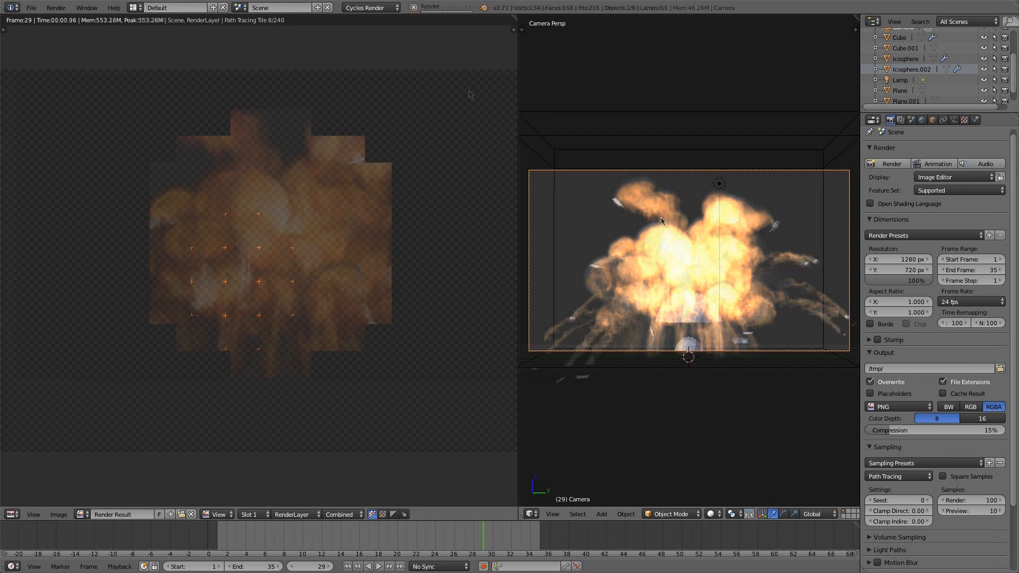
{"action": "scroll", "coordinate": [380, 164], "scroll_direction": "down", "scroll_amount": 2}
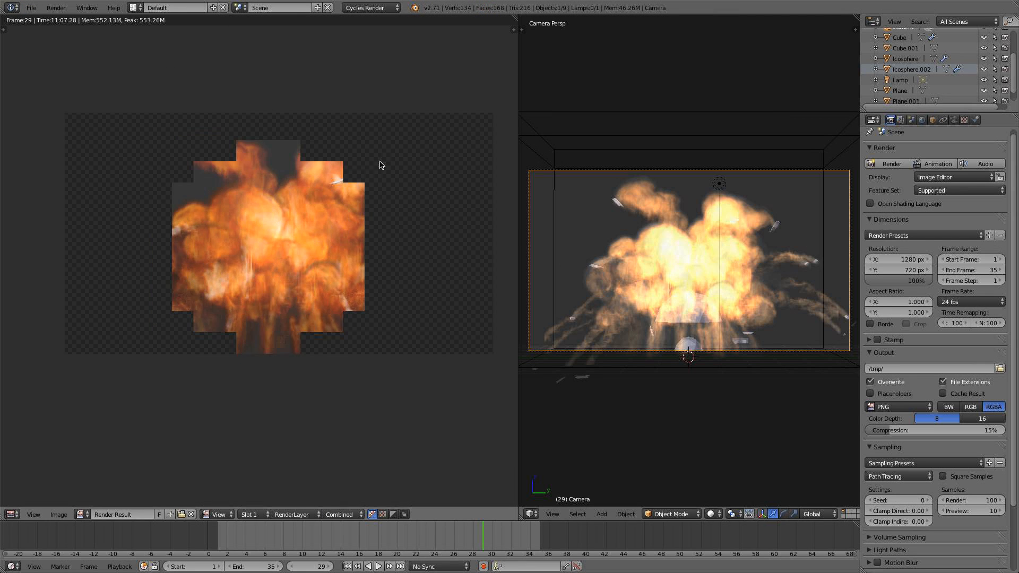
Make the render's film background transparent
{"action": "scroll", "coordinate": [365, 180], "scroll_direction": "up", "scroll_amount": 2}
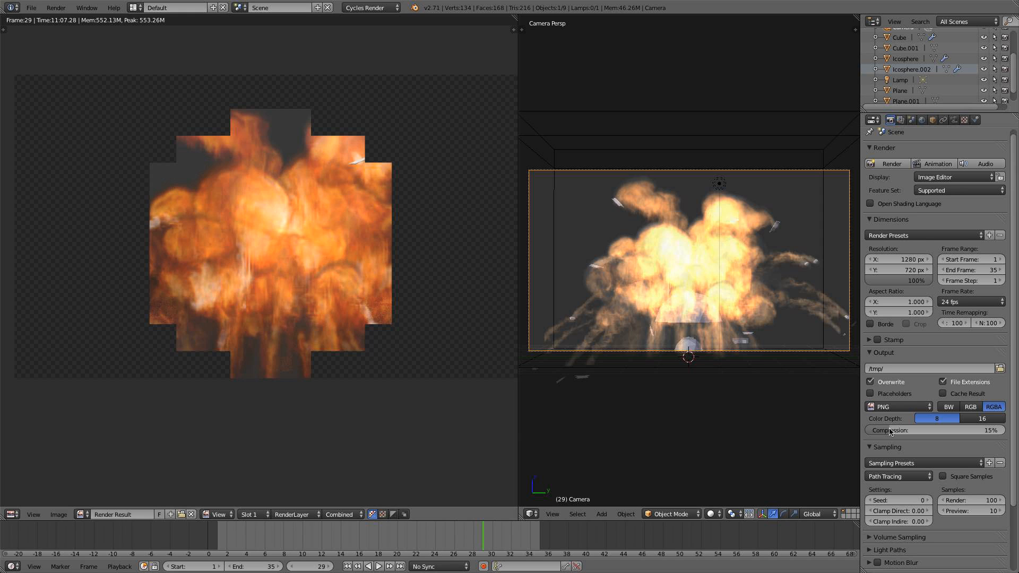
{"action": "scroll", "coordinate": [921, 441], "scroll_direction": "down", "scroll_amount": 4}
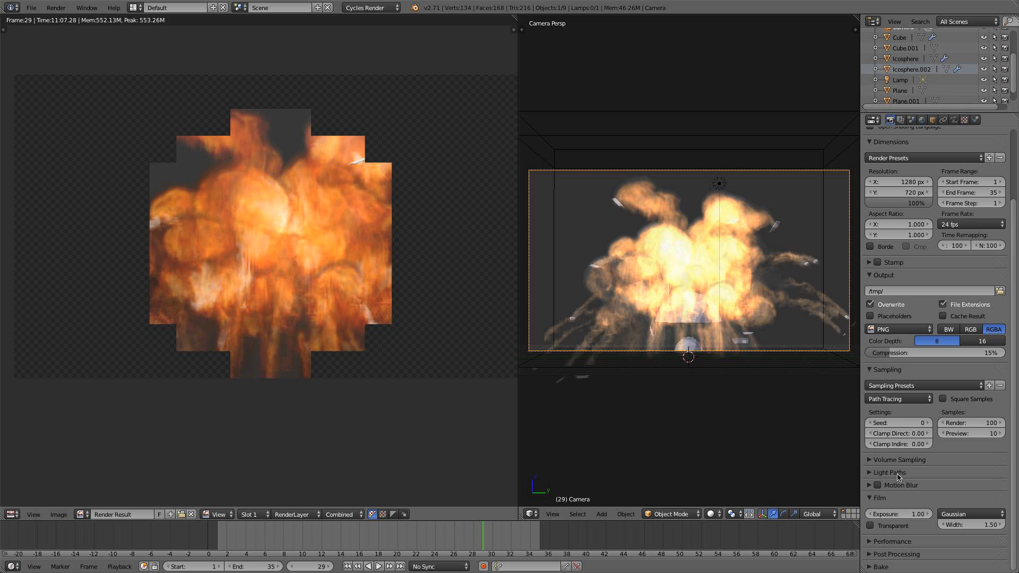
{"action": "left_click", "coordinate": [874, 526]}
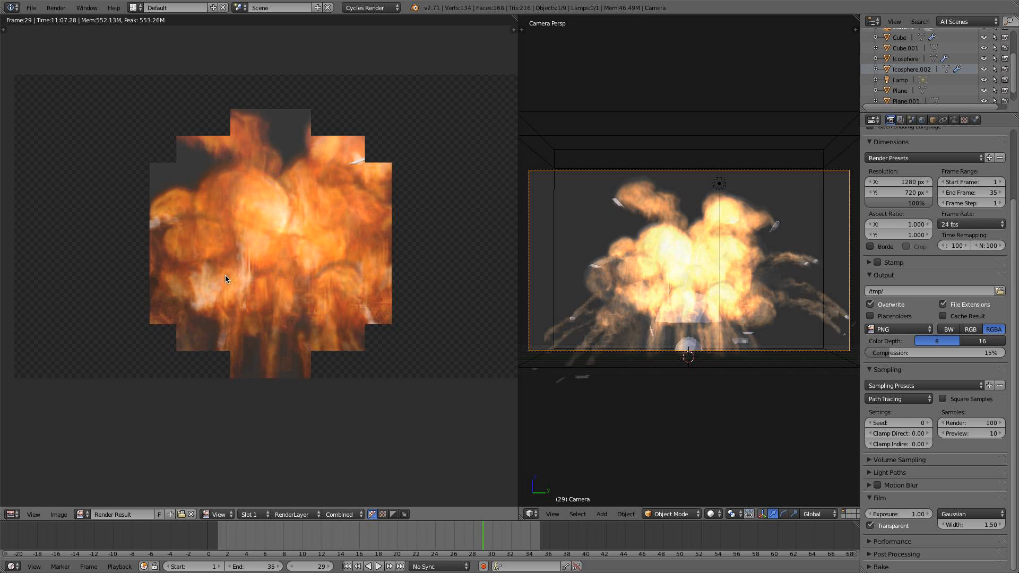
{"action": "scroll", "coordinate": [242, 286], "scroll_direction": "down", "scroll_amount": 2}
{"action": "scroll", "coordinate": [242, 285], "scroll_direction": "up", "scroll_amount": 2}
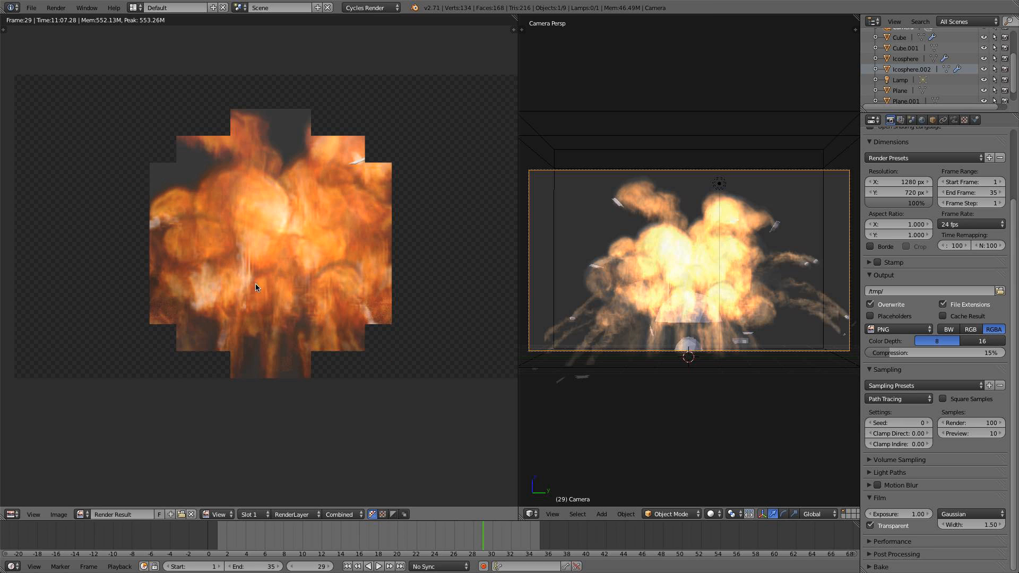
Set the Cycles render samples to 50
{"action": "left_click", "coordinate": [963, 425]}
{"action": "type", "text": "50"}
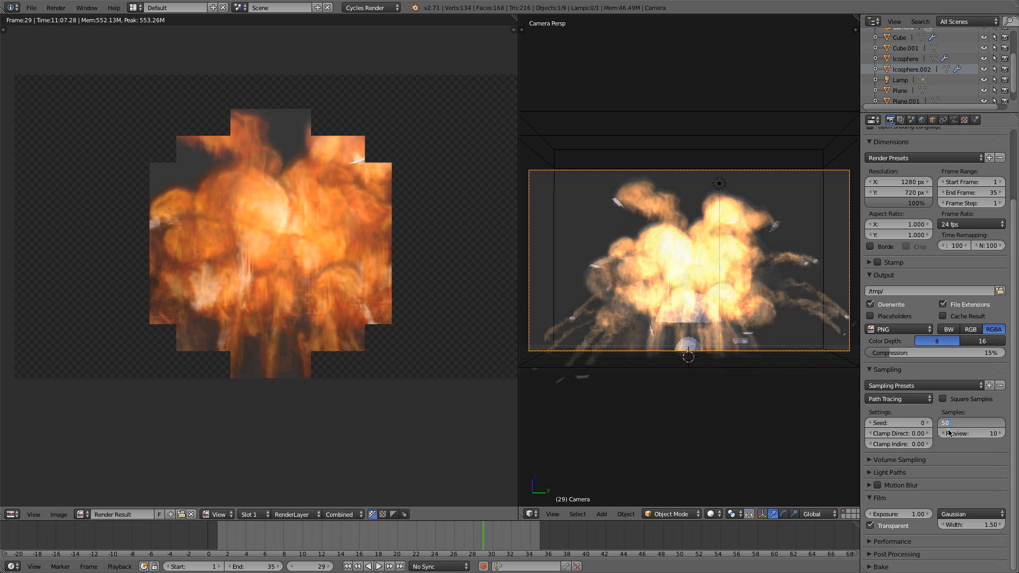
{"action": "key", "text": "Return"}
Set the render tile size to 16 by 16 in the performance settings
{"action": "left_click", "coordinate": [886, 542]}
{"action": "scroll", "coordinate": [894, 523], "scroll_direction": "down", "scroll_amount": 4}
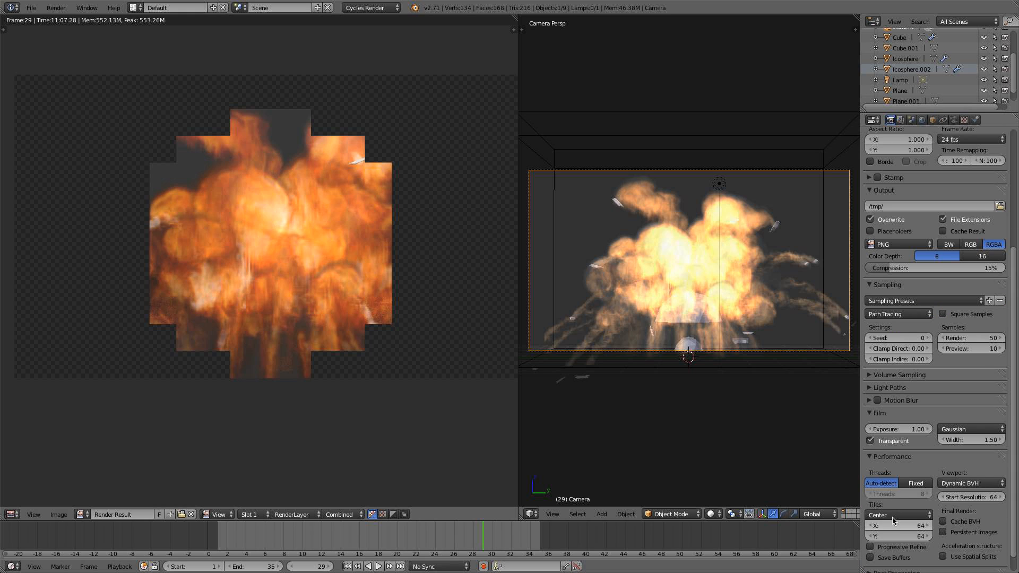
{"action": "scroll", "coordinate": [896, 472], "scroll_direction": "down", "scroll_amount": 1}
{"action": "left_click", "coordinate": [905, 505]}
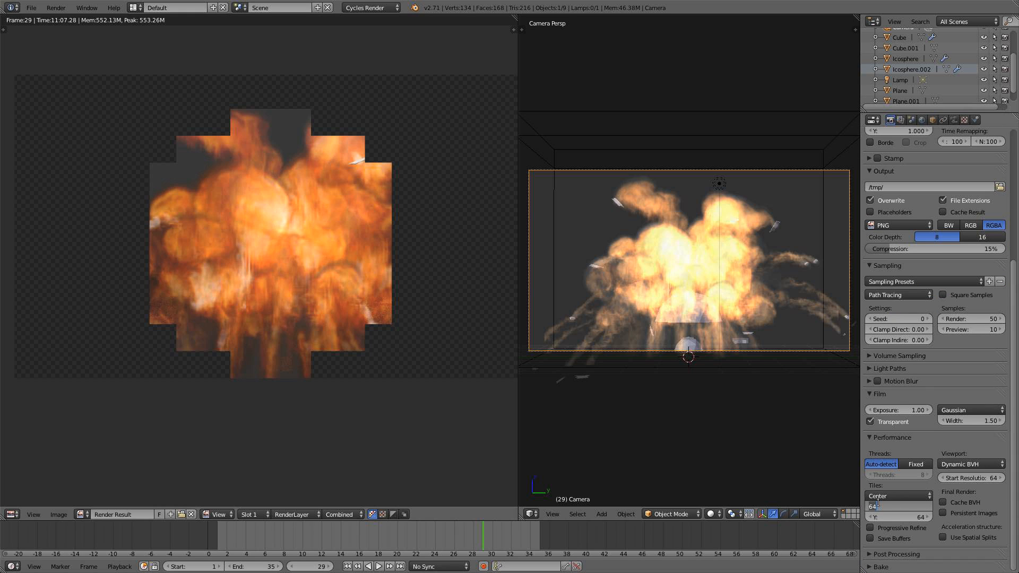
{"action": "type", "text": "16"}
{"action": "key", "text": "Tab"}
{"action": "type", "text": "1"}
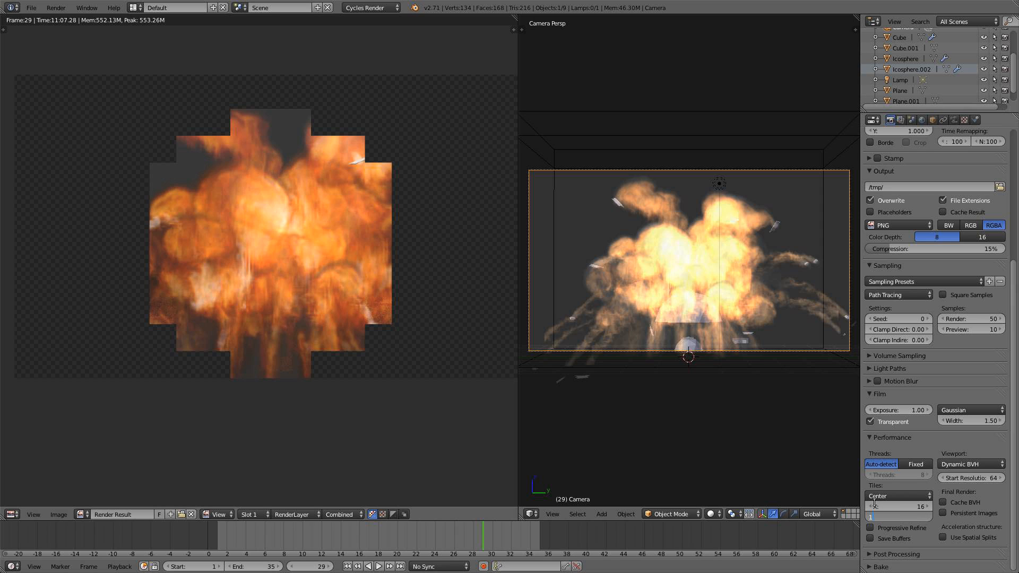
{"action": "key", "text": "Return"}
Examine the fire and smoke detail in the partial render of the explosion
{"action": "scroll", "coordinate": [906, 407], "scroll_direction": "up", "scroll_amount": 8}
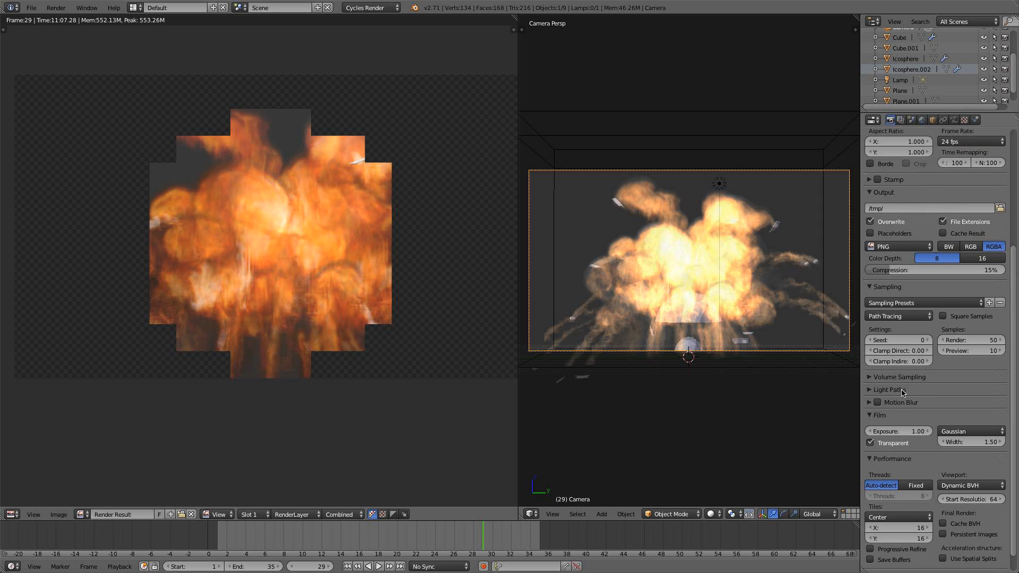
{"action": "scroll", "coordinate": [907, 407], "scroll_direction": "up", "scroll_amount": 1}
{"action": "scroll", "coordinate": [637, 382], "scroll_direction": "down", "scroll_amount": 2}
{"action": "scroll", "coordinate": [475, 348], "scroll_direction": "down", "scroll_amount": 3}
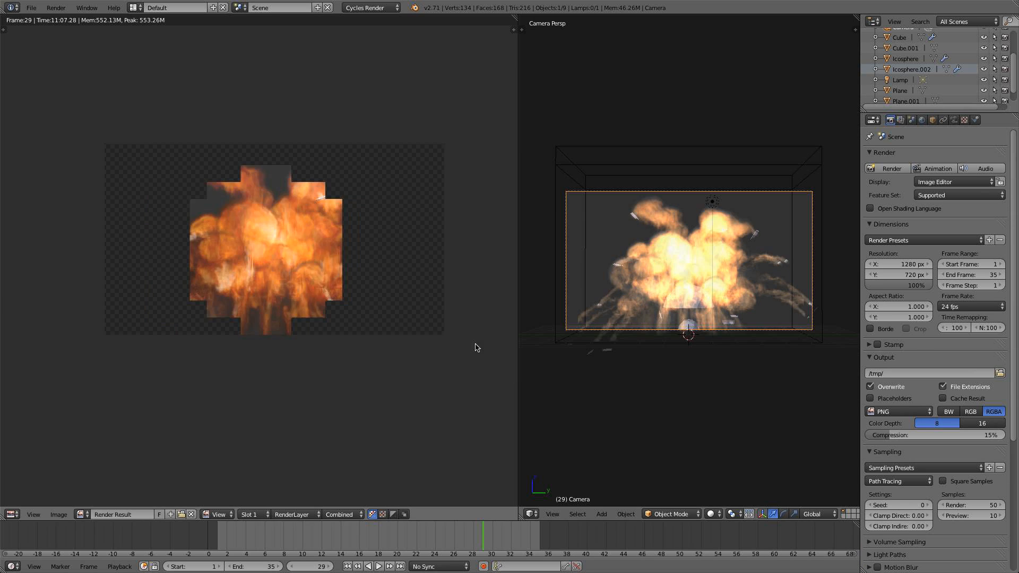
{"action": "scroll", "coordinate": [364, 308], "scroll_direction": "up", "scroll_amount": 1}
{"action": "scroll", "coordinate": [286, 265], "scroll_direction": "up", "scroll_amount": 2}
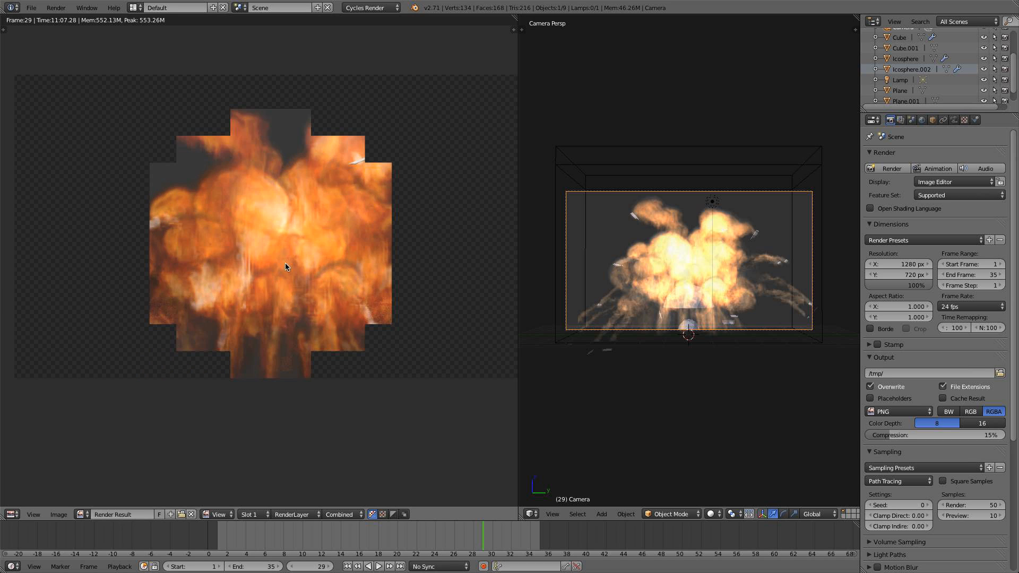
{"action": "scroll", "coordinate": [284, 266], "scroll_direction": "down", "scroll_amount": 4}
{"action": "scroll", "coordinate": [269, 265], "scroll_direction": "up", "scroll_amount": 3}
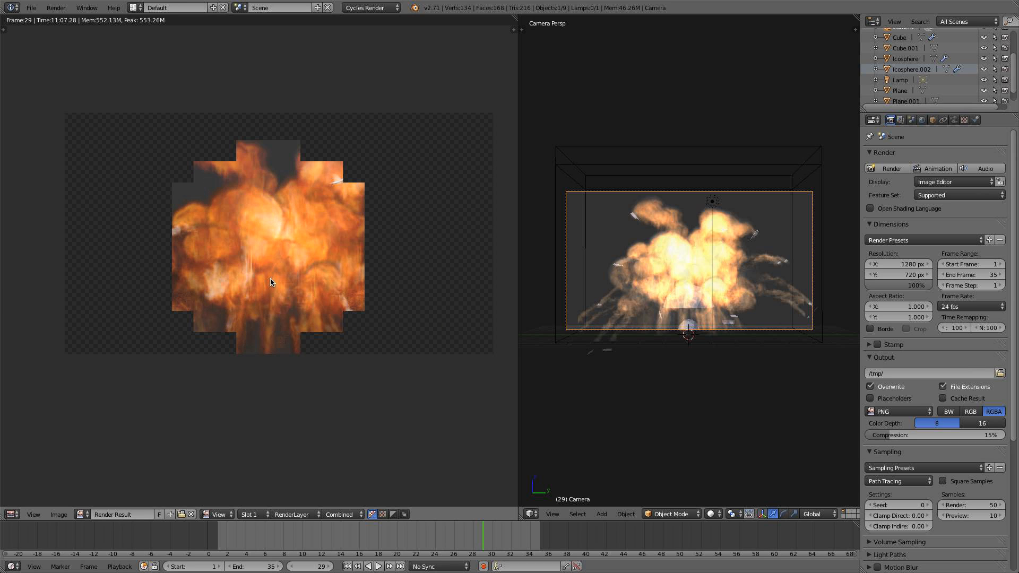
Show the smoke domain cube's material nodes in place of the render result and preview the 3D view with Rendered shading
{"action": "key", "text": "shift+F3"}
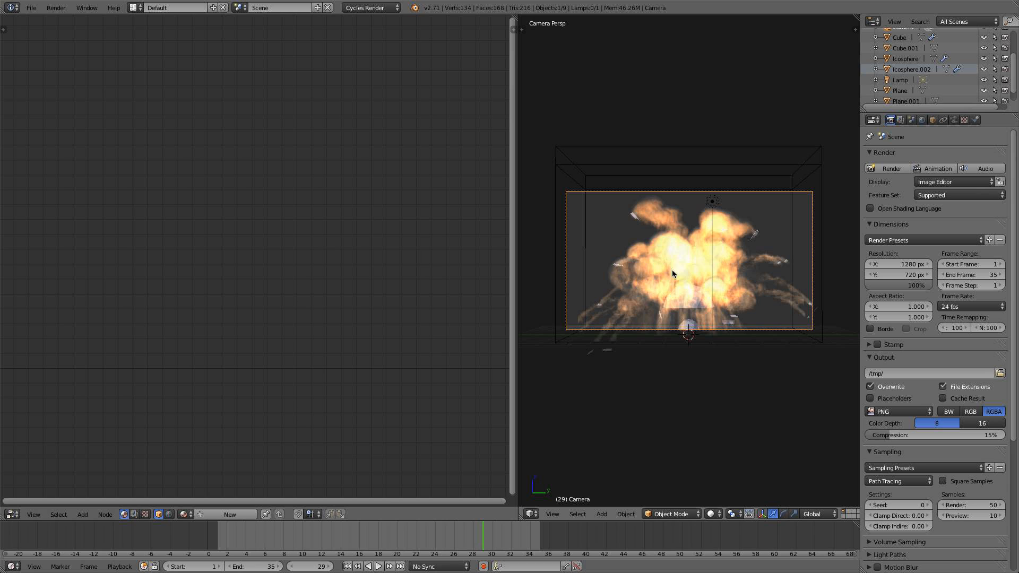
{"action": "right_click", "coordinate": [748, 164]}
{"action": "scroll", "coordinate": [225, 360], "scroll_direction": "up", "scroll_amount": 2}
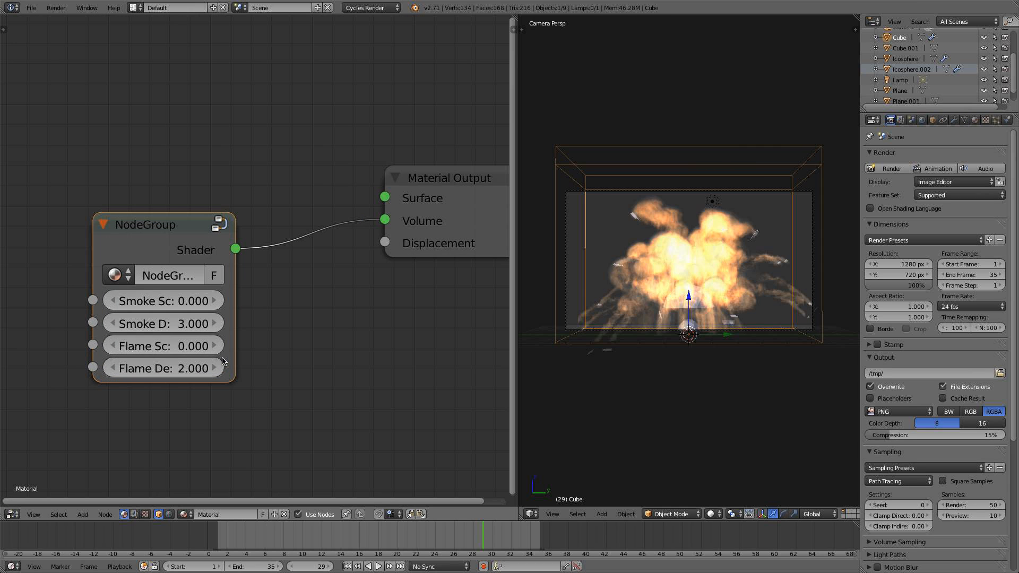
{"action": "left_click", "coordinate": [711, 514]}
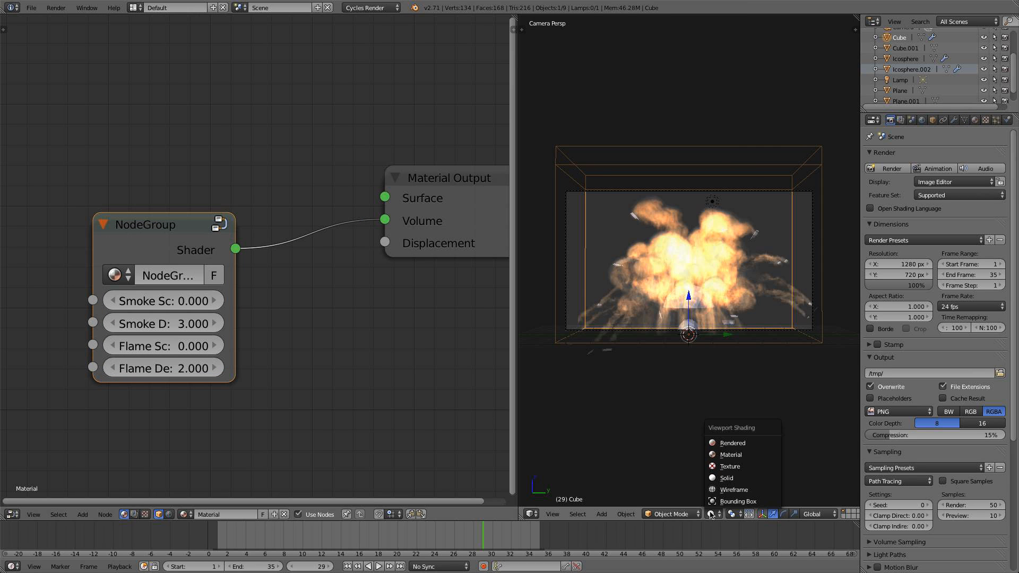
{"action": "left_click", "coordinate": [733, 444]}
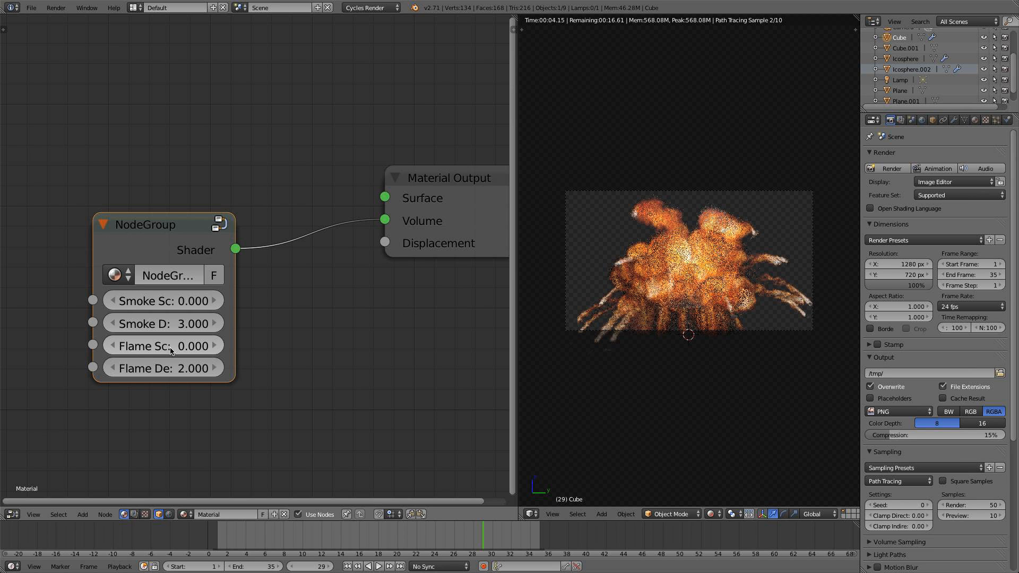
Set the node group's Flame Density to 3
{"action": "left_click", "coordinate": [152, 368]}
{"action": "type", "text": "3"}
{"action": "key", "text": "Return"}
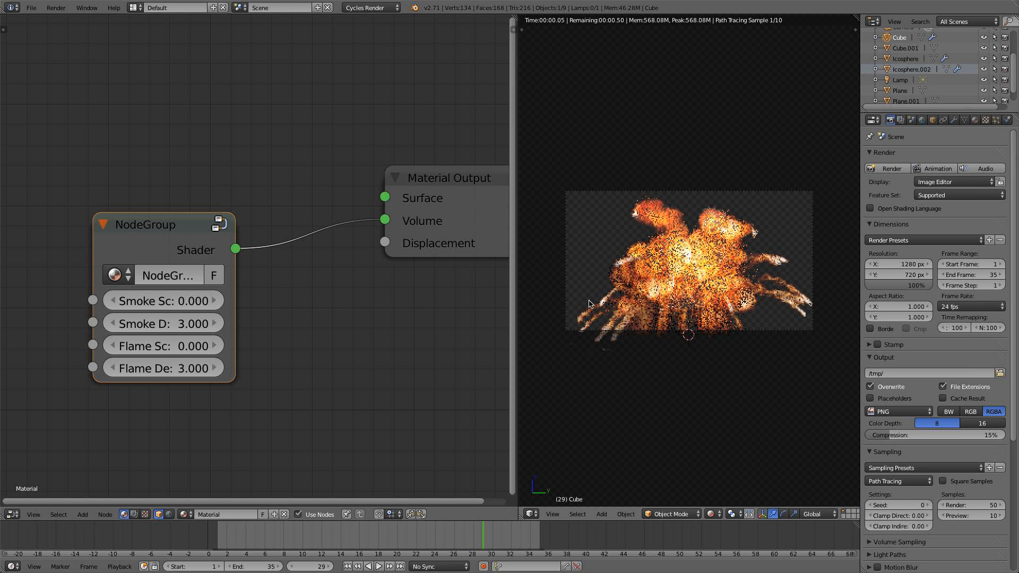
Try Flame Scale values of 3, -3 and 1 on the node group
{"action": "left_click", "coordinate": [176, 347]}
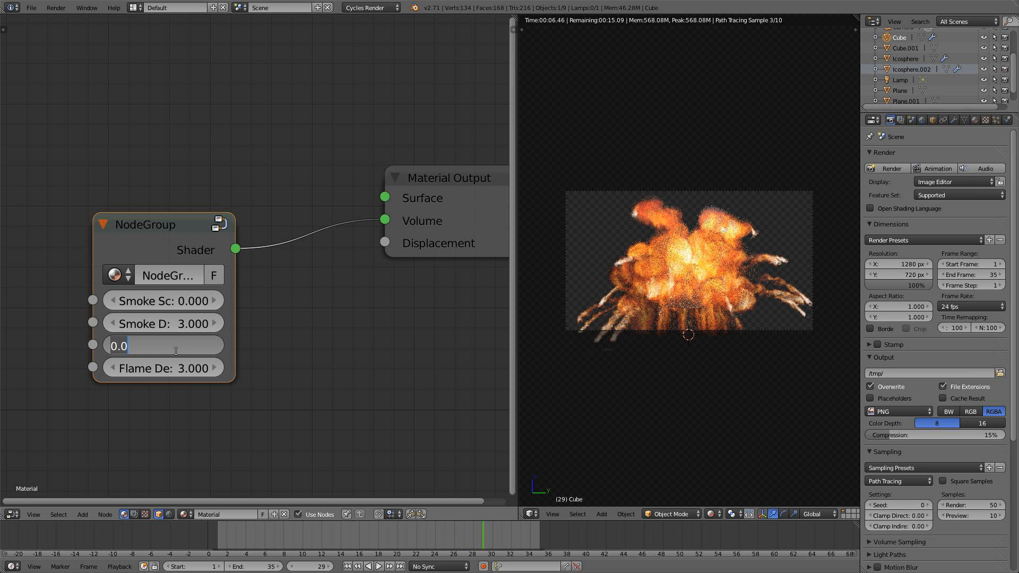
{"action": "type", "text": "3"}
{"action": "key", "text": "Return"}
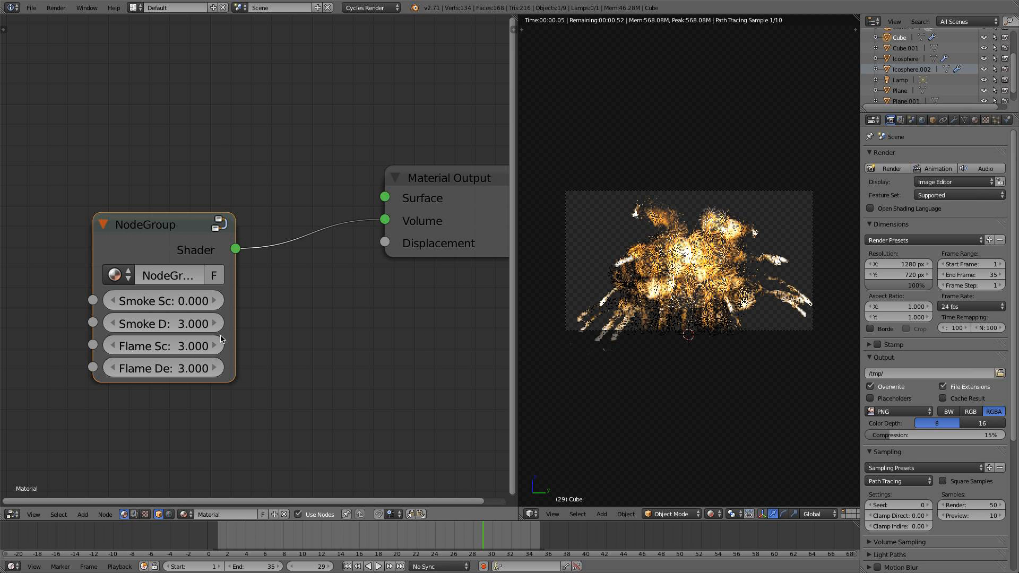
{"action": "left_click", "coordinate": [180, 347]}
{"action": "type", "text": "-3"}
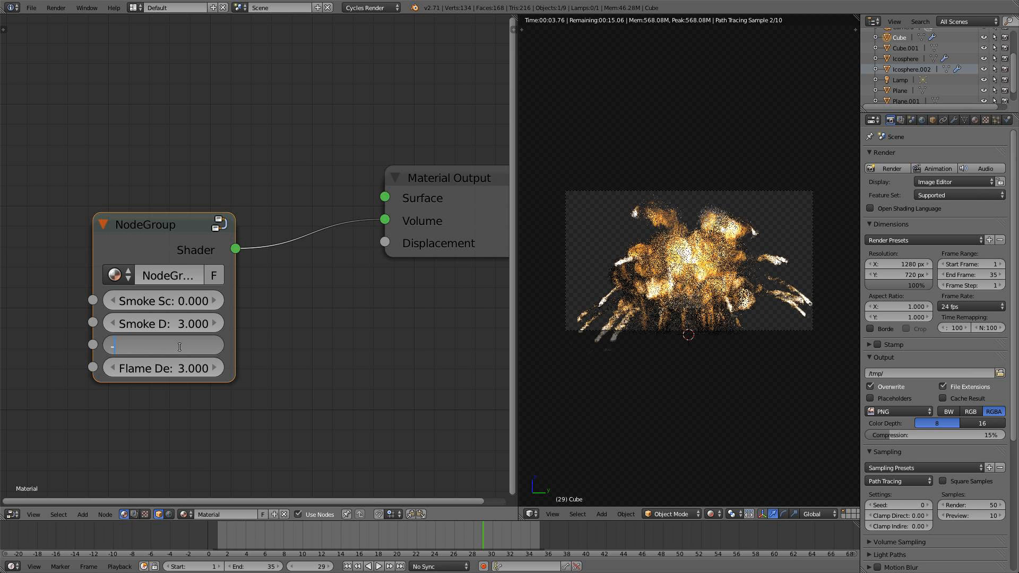
{"action": "key", "text": "Return"}
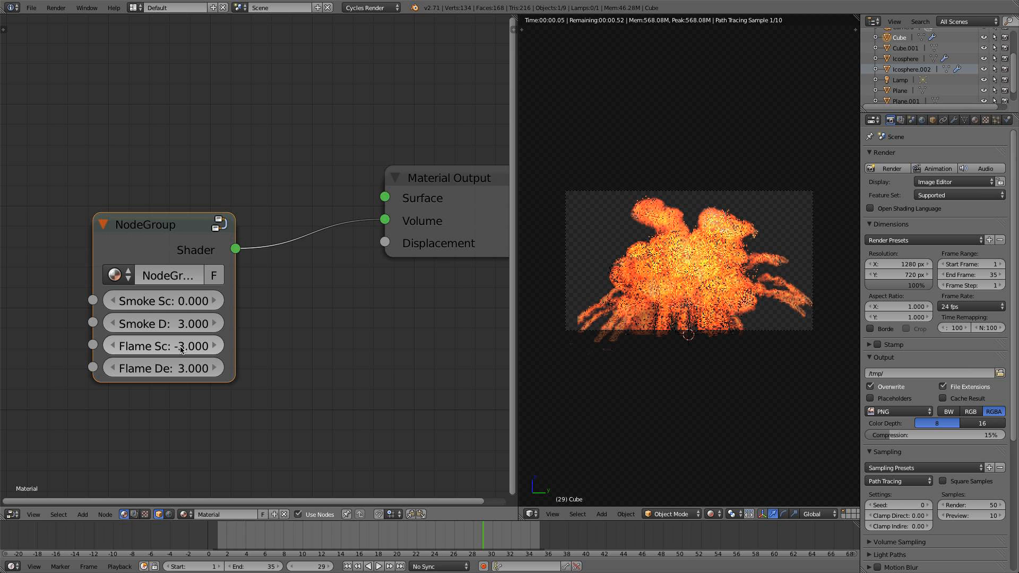
{"action": "left_click", "coordinate": [181, 349]}
{"action": "type", "text": "1"}
{"action": "key", "text": "Return"}
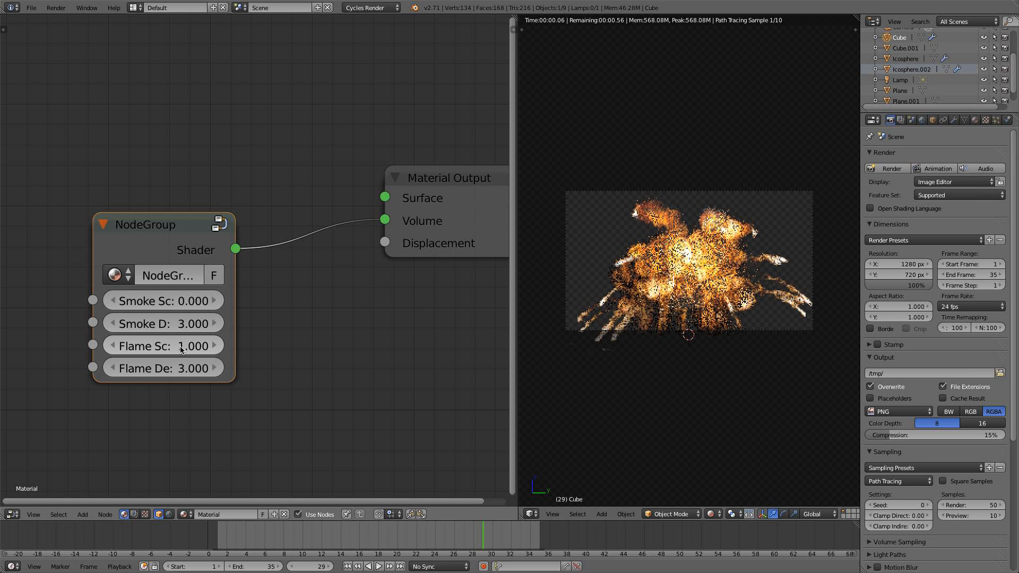
Set the node group's Flame Scale to 0.1
{"action": "left_click", "coordinate": [181, 349]}
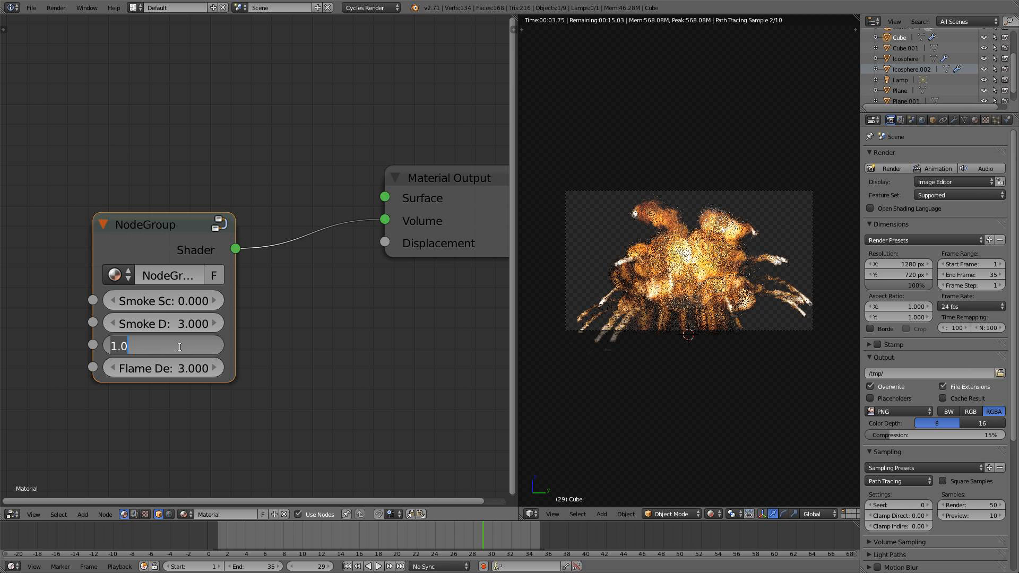
{"action": "type", "text": "0.1"}
{"action": "key", "text": "Return"}
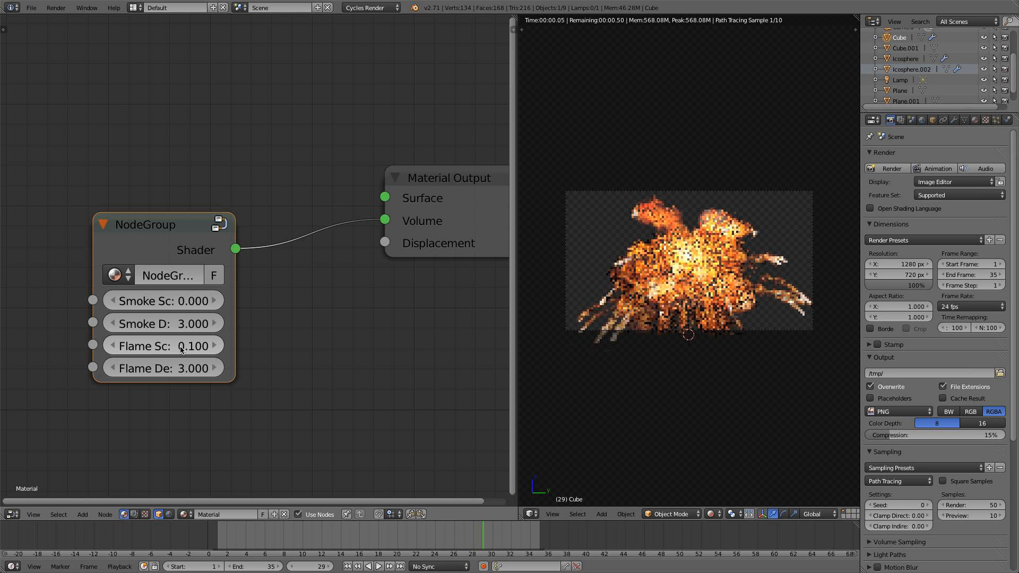
Try Smoke Scale values of 2, -2 and 1 on the node group and reset it to 0
{"action": "left_click", "coordinate": [169, 307]}
{"action": "type", "text": "2"}
{"action": "key", "text": "Return"}
{"action": "scroll", "coordinate": [171, 308], "scroll_direction": "up", "scroll_amount": 1}
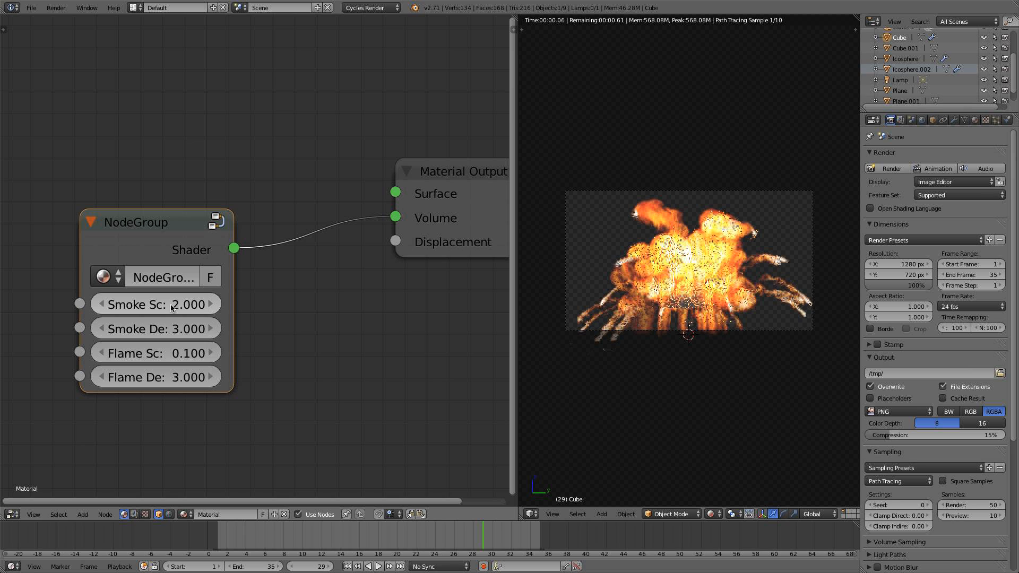
{"action": "left_click", "coordinate": [172, 313]}
{"action": "type", "text": "-2"}
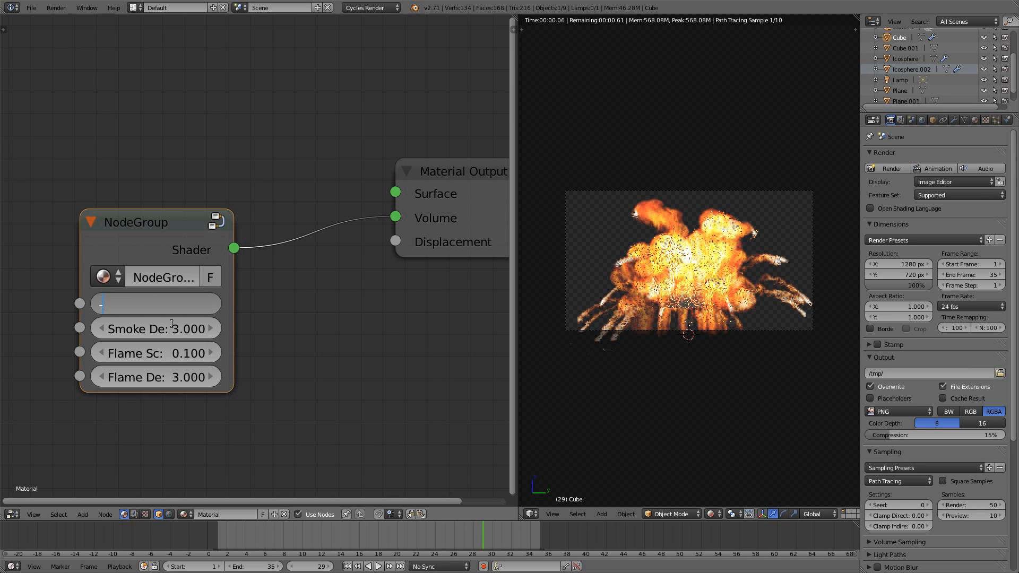
{"action": "key", "text": "Return"}
{"action": "left_click", "coordinate": [180, 306]}
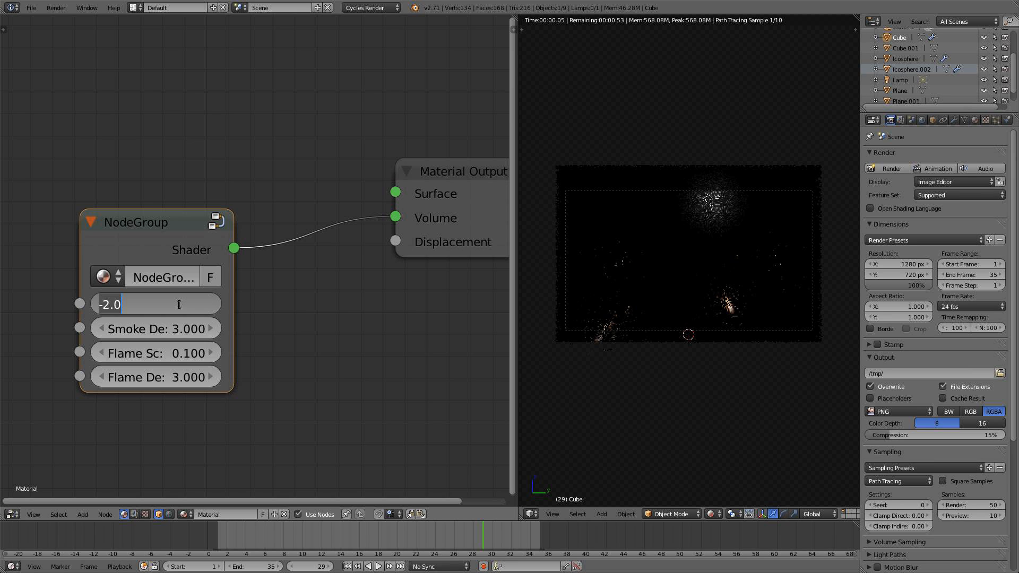
{"action": "type", "text": "1"}
{"action": "key", "text": "Return"}
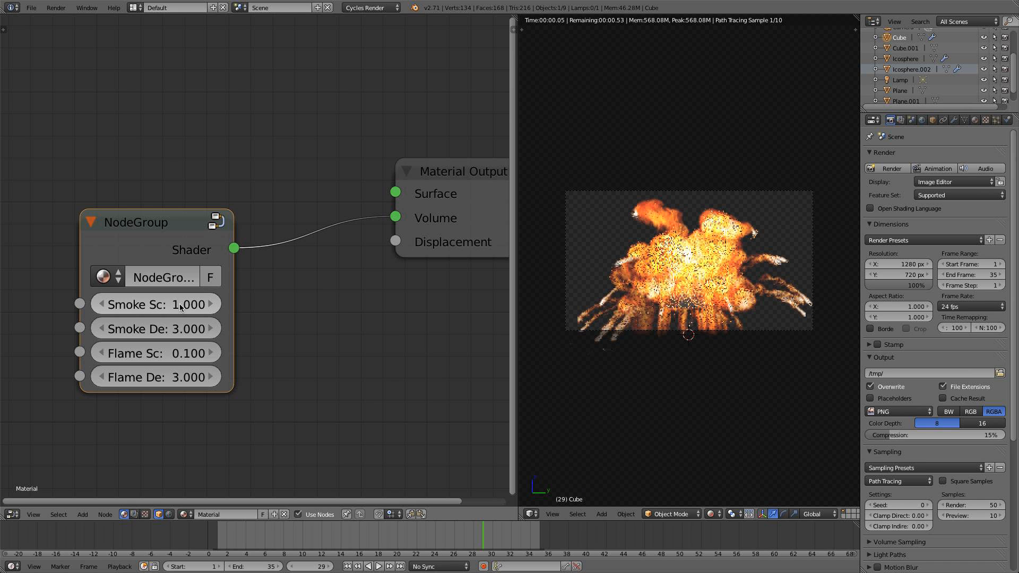
{"action": "left_click", "coordinate": [179, 305]}
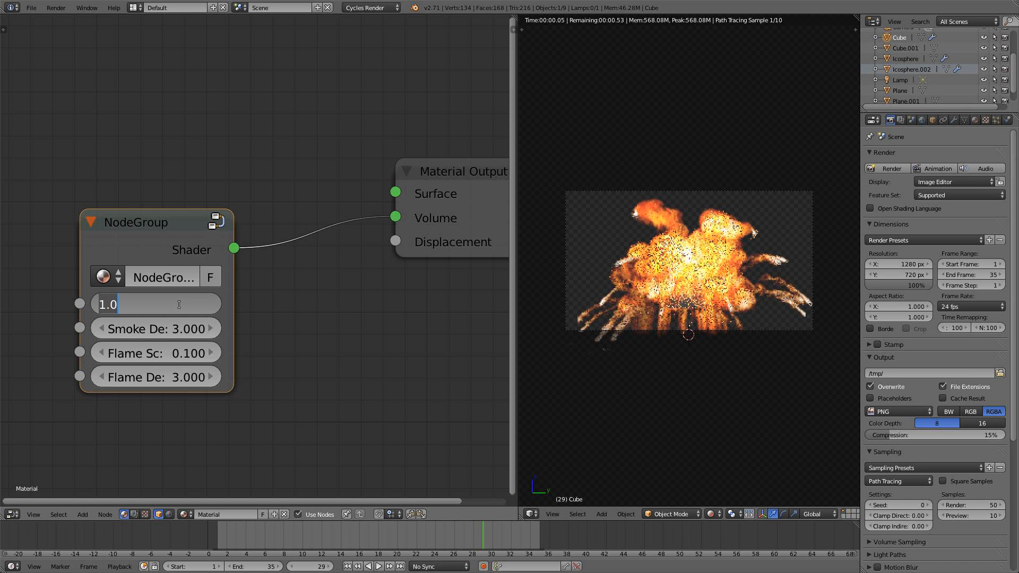
{"action": "type", "text": "0"}
{"action": "key", "text": "Return"}
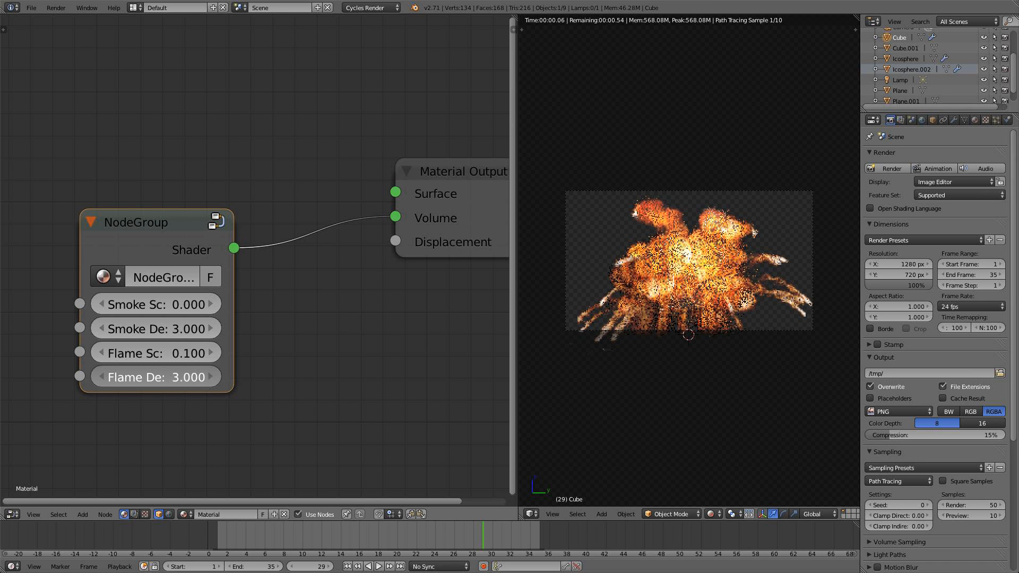
Set the node group's Flame Density to 4
{"action": "left_click", "coordinate": [156, 377]}
{"action": "type", "text": "4"}
{"action": "key", "text": "Return"}
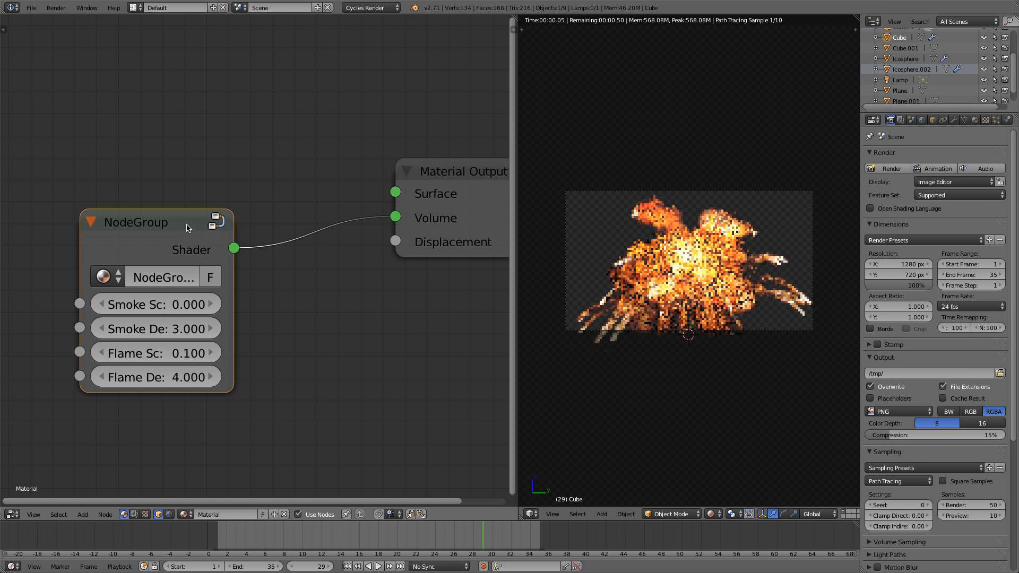
Examine how the smoke and flame nodes are wired inside the node group and return to the material level
{"action": "key", "text": "Tab"}
{"action": "scroll", "coordinate": [295, 176], "scroll_direction": "down", "scroll_amount": 4}
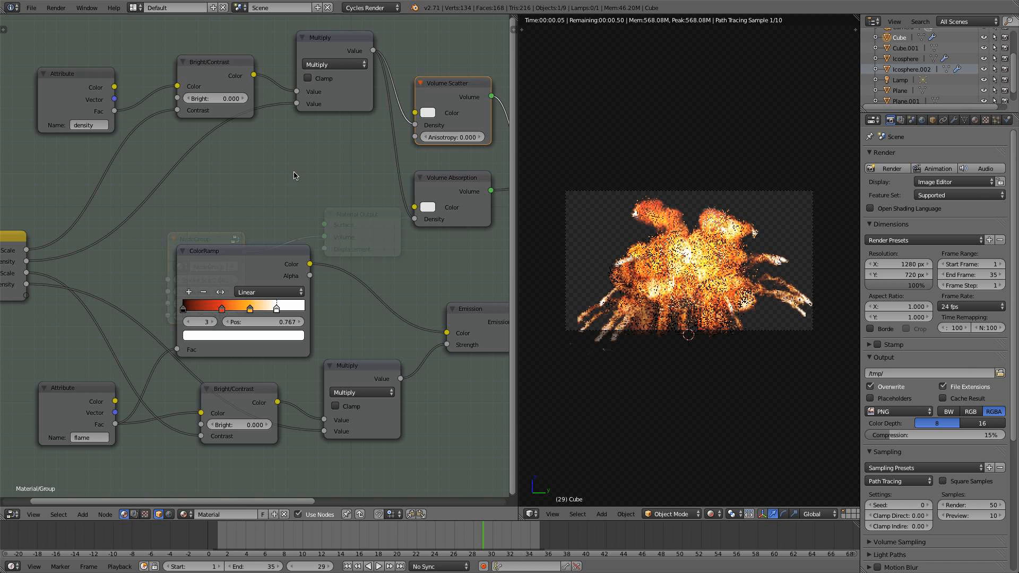
{"action": "scroll", "coordinate": [291, 180], "scroll_direction": "down", "scroll_amount": 1}
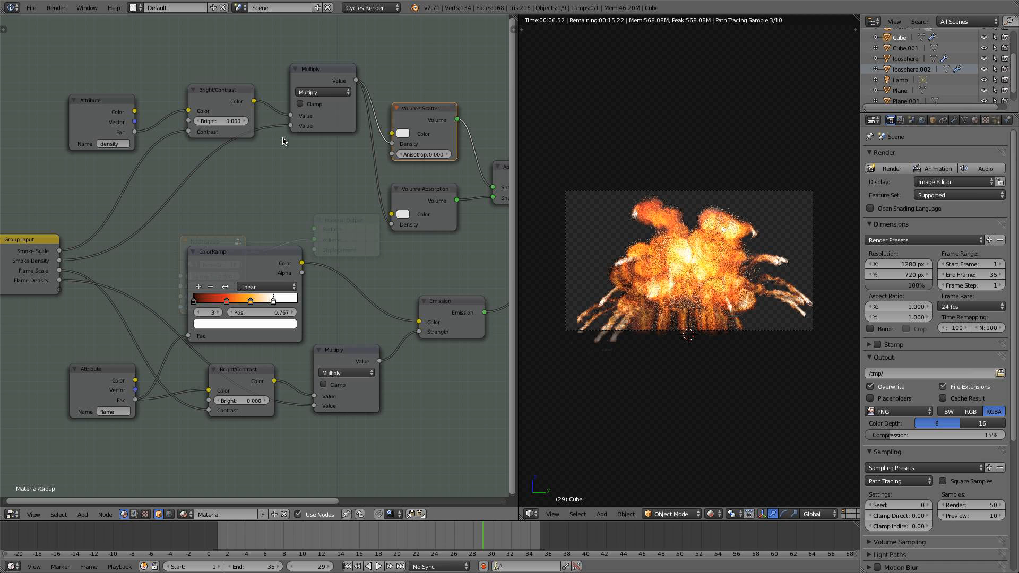
{"action": "key", "text": "Tab"}
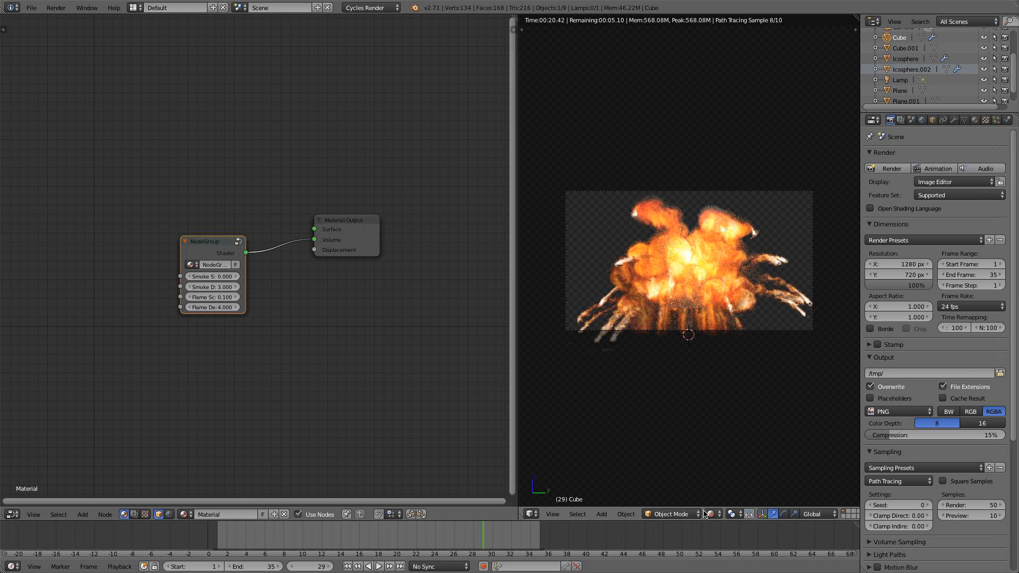
Switch the viewport to Solid shading and set the group's ColorRamp orange stop to position 0.567 with RGB 1, 0.507, 0.007
{"action": "left_click", "coordinate": [713, 514]}
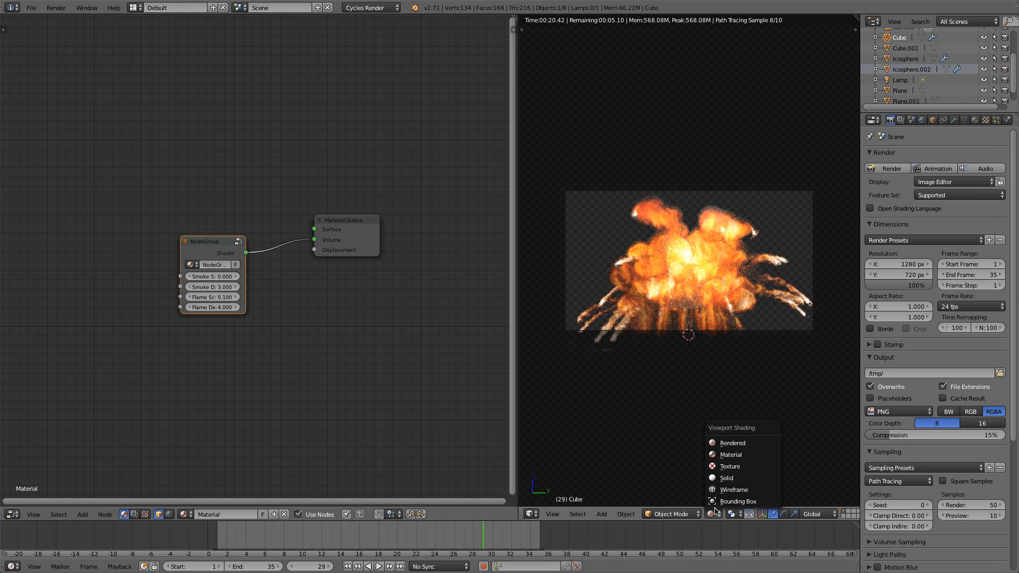
{"action": "left_click", "coordinate": [726, 478]}
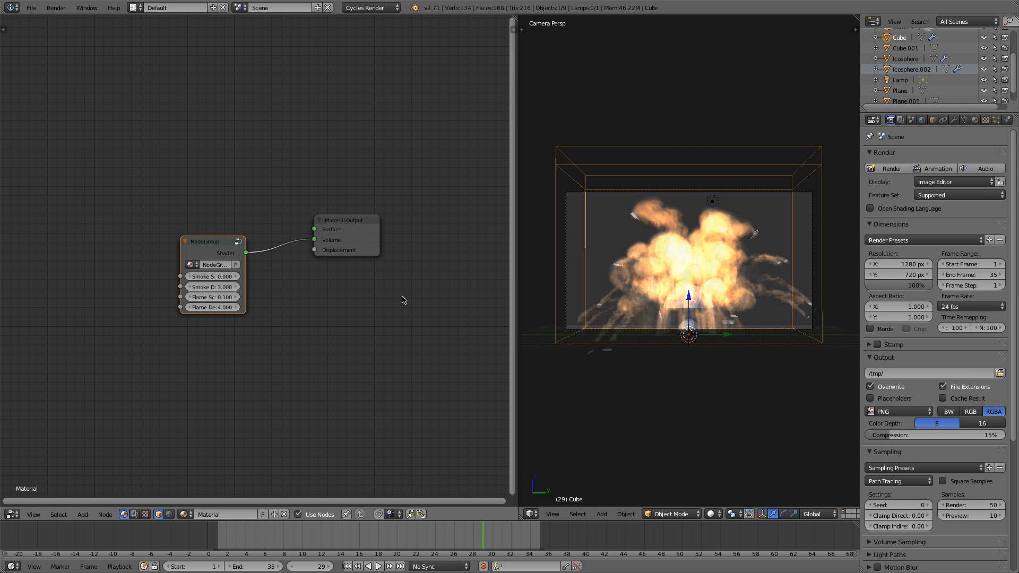
{"action": "key", "text": "Tab"}
{"action": "scroll", "coordinate": [226, 311], "scroll_direction": "up", "scroll_amount": 5}
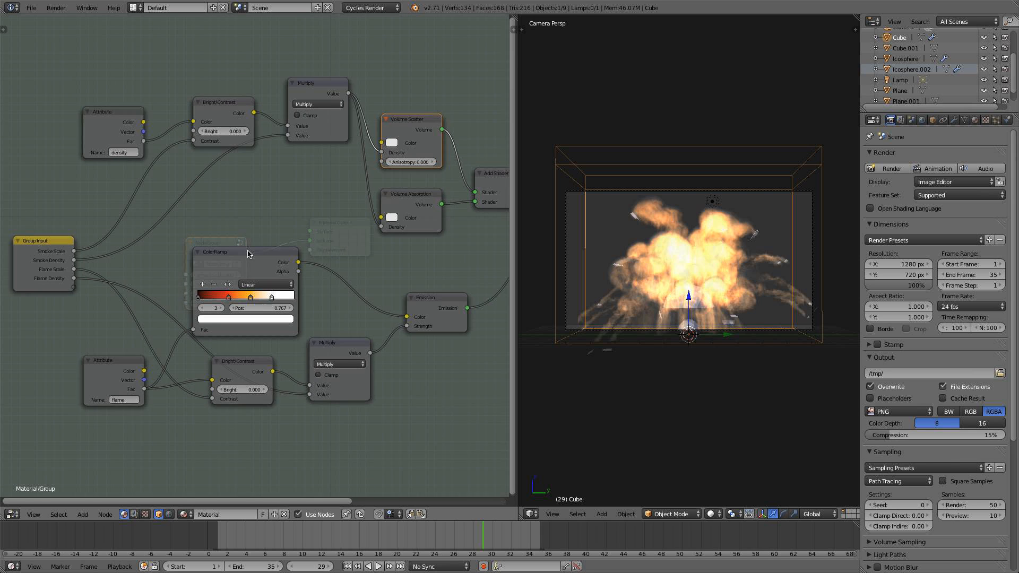
{"action": "left_click", "coordinate": [247, 360]}
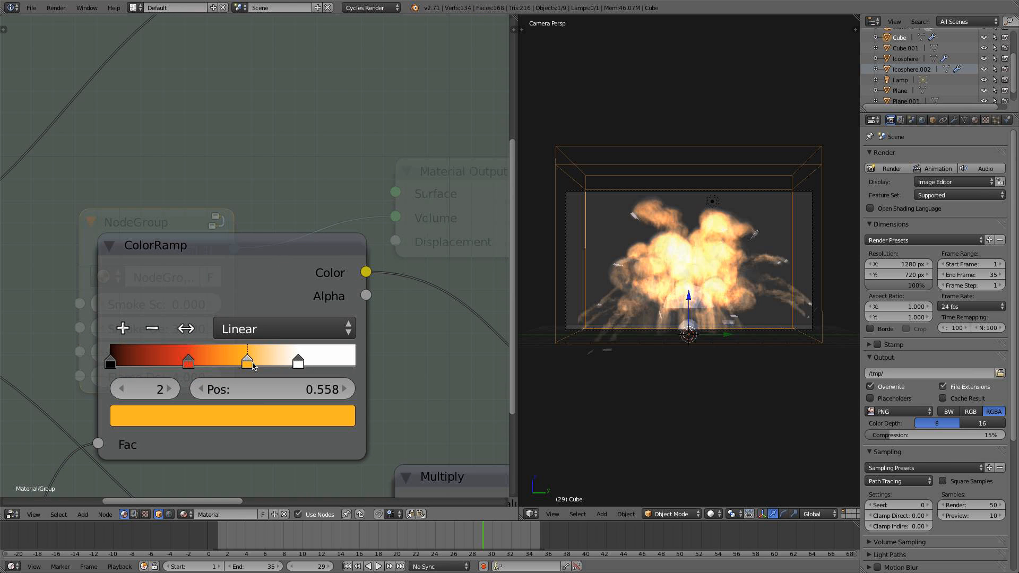
{"action": "left_click_drag", "start_coordinate": [247, 360], "coordinate": [249, 360]}
{"action": "left_click", "coordinate": [262, 415]}
{"action": "left_click_drag", "start_coordinate": [178, 234], "coordinate": [153, 234]}
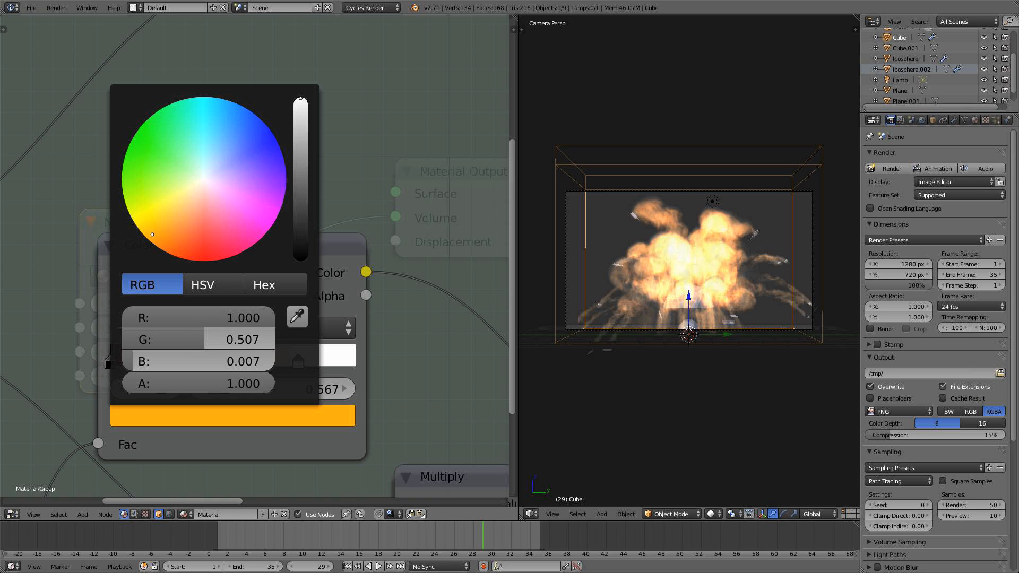
Move the ColorRamp's red stop to position 0.296, darken it to RGB 0.534, 0.009, 0, and return to the material level
{"action": "left_click_drag", "start_coordinate": [189, 366], "coordinate": [182, 366]}
{"action": "left_click", "coordinate": [222, 417]}
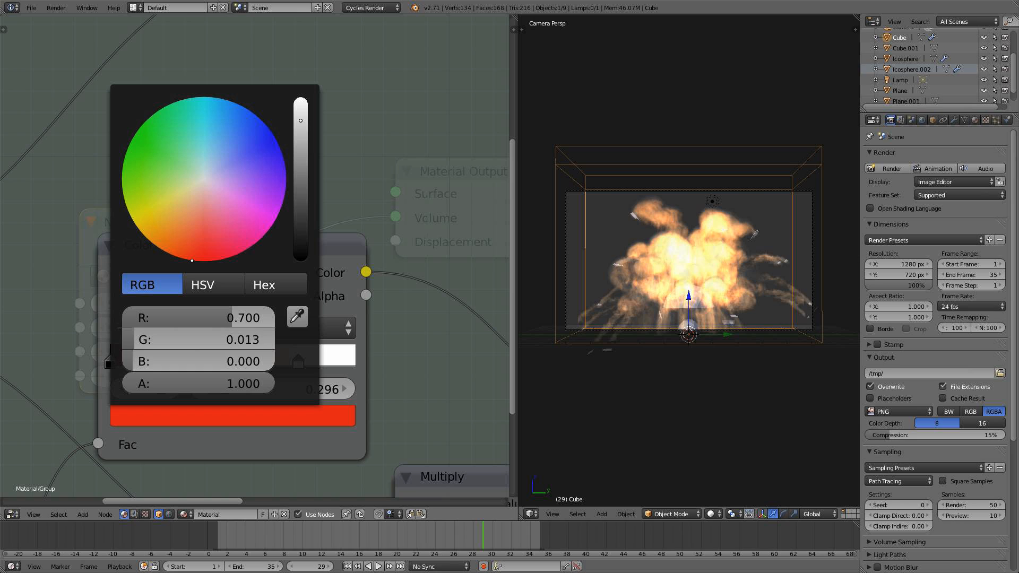
{"action": "left_click_drag", "start_coordinate": [195, 262], "coordinate": [193, 261]}
{"action": "left_click_drag", "start_coordinate": [301, 122], "coordinate": [301, 137]}
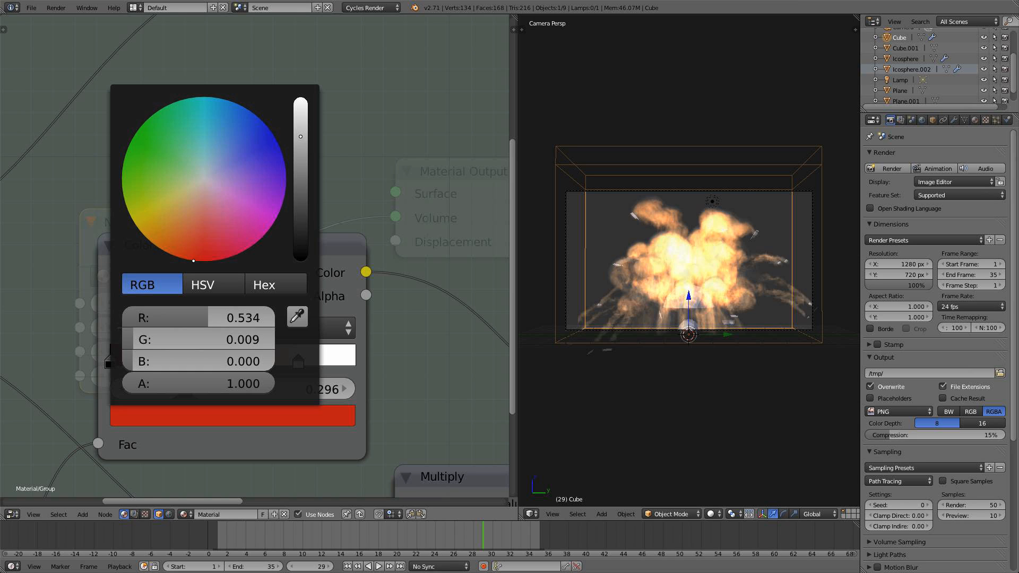
{"action": "left_click_drag", "start_coordinate": [298, 362], "coordinate": [239, 362]}
{"action": "scroll", "coordinate": [377, 371], "scroll_direction": "down", "scroll_amount": 3}
{"action": "key", "text": "Tab"}
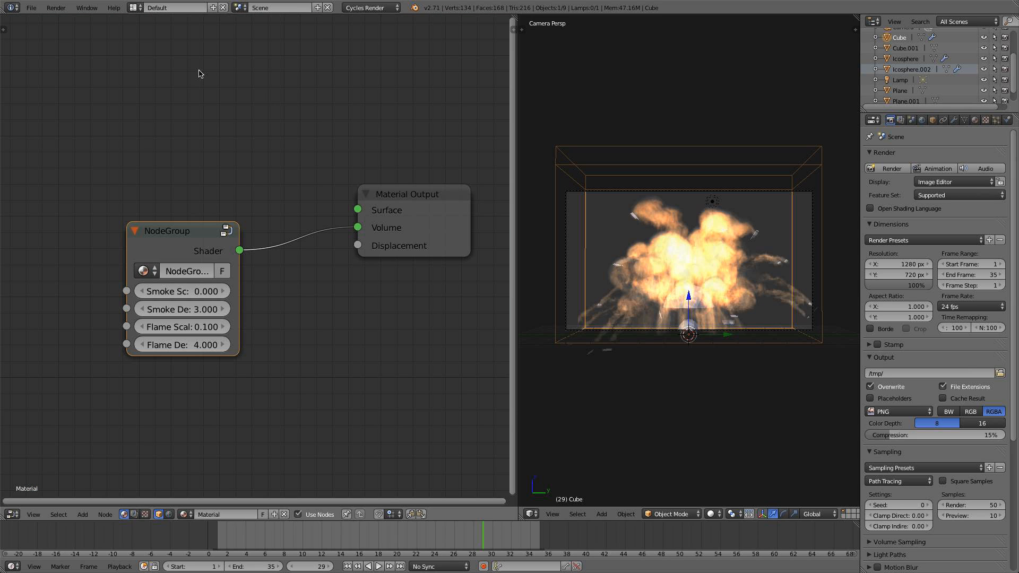
Widen the 3D viewport, start a render of frame 29 and stop it partway
{"action": "left_click", "coordinate": [33, 9]}
{"action": "scroll", "coordinate": [722, 448], "scroll_direction": "down", "scroll_amount": 2}
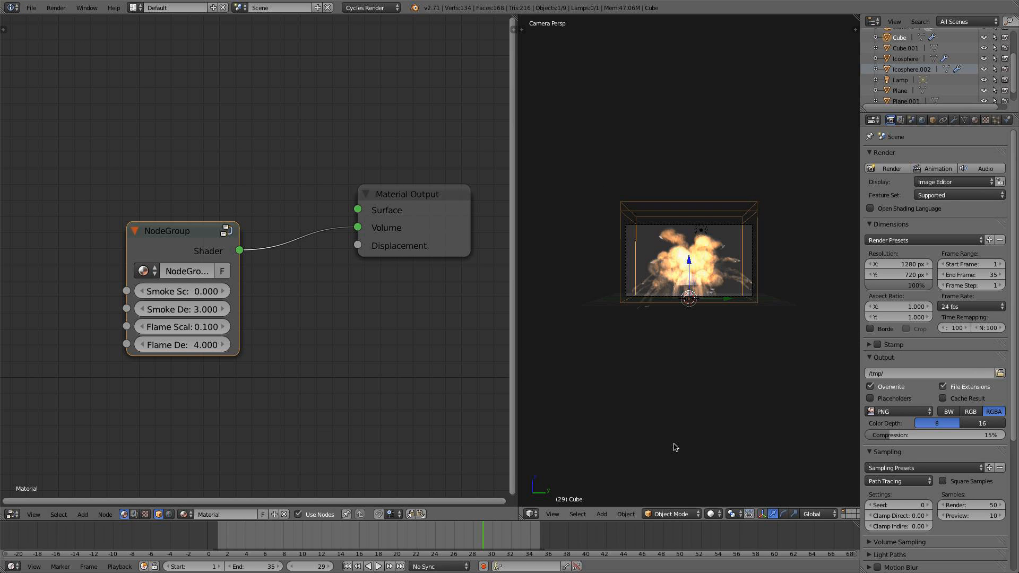
{"action": "scroll", "coordinate": [676, 443], "scroll_direction": "up", "scroll_amount": 4}
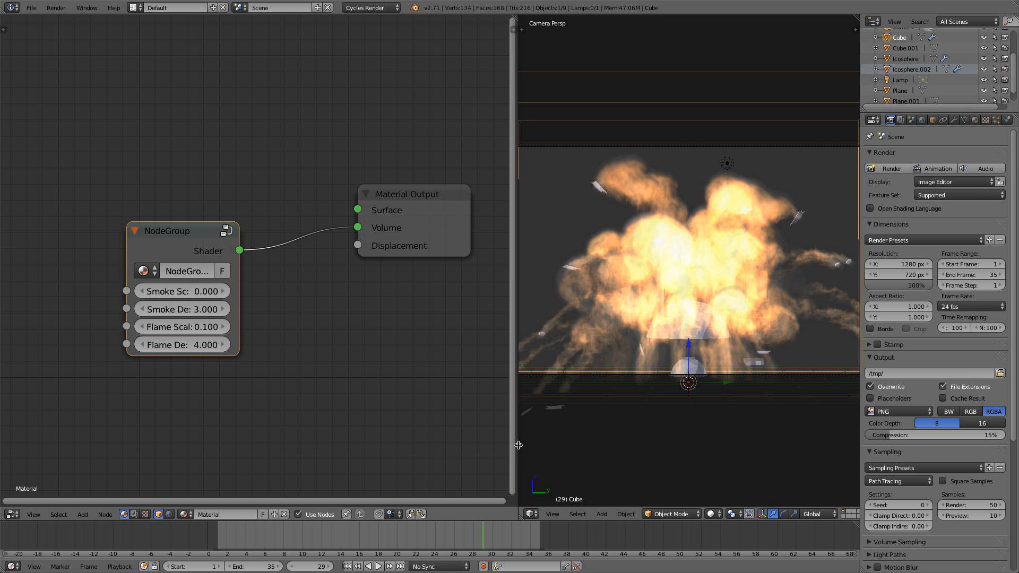
{"action": "left_click_drag", "start_coordinate": [517, 451], "coordinate": [329, 451]}
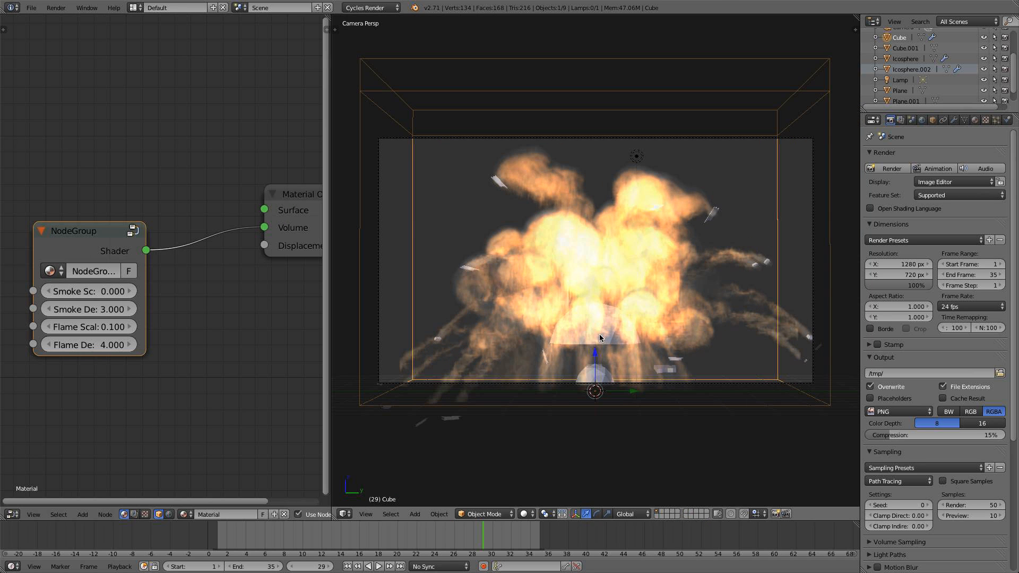
{"action": "key", "text": "F12"}
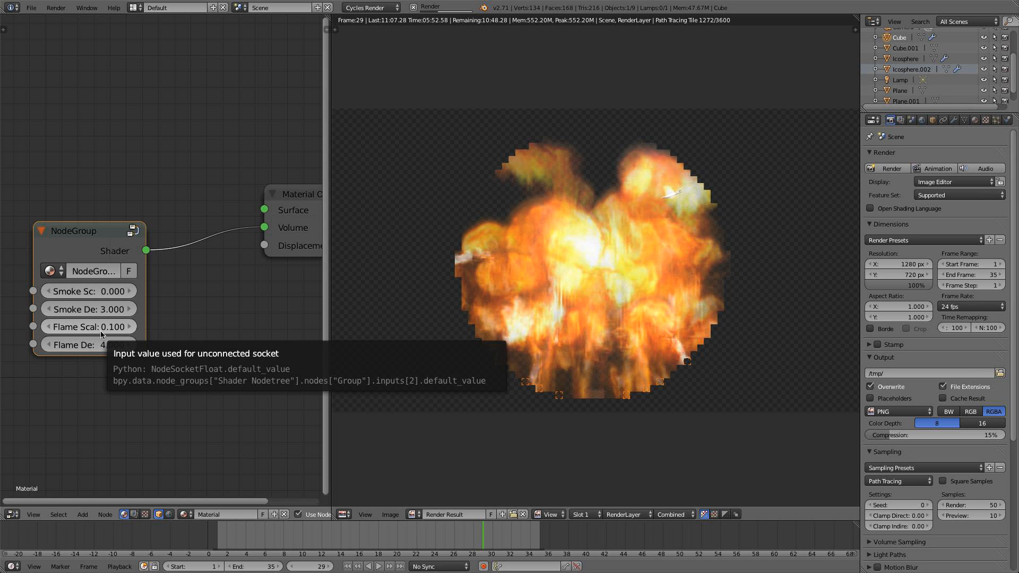
{"action": "left_click", "coordinate": [413, 8]}
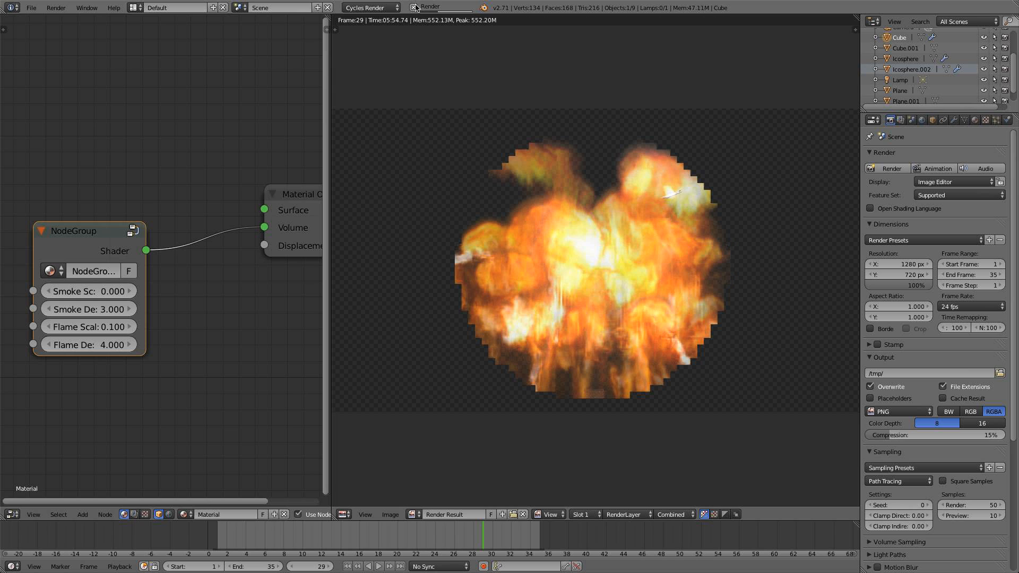
Set the node group's Flame Scale to 0 and render frame 29 again
{"action": "left_click", "coordinate": [112, 327]}
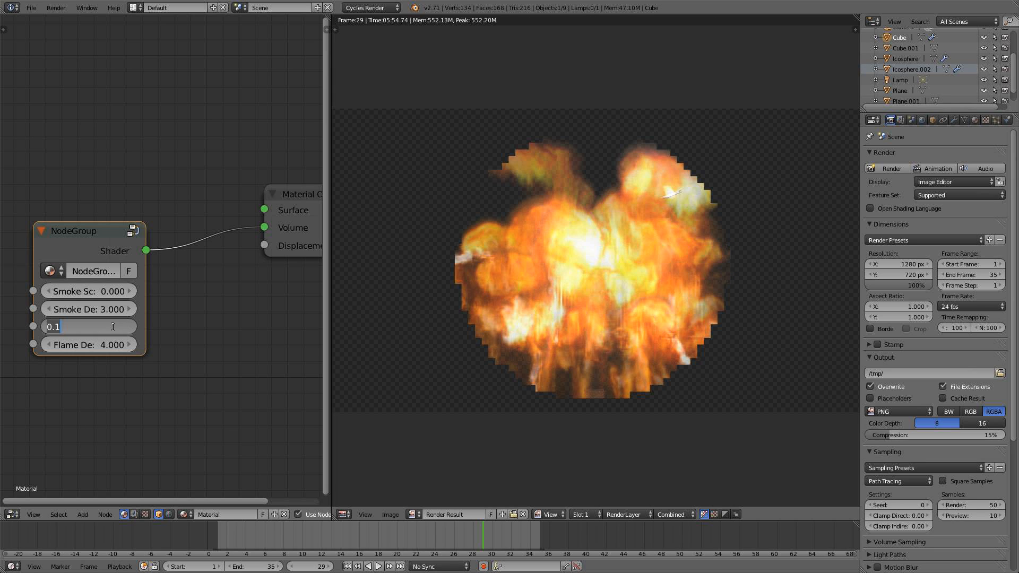
{"action": "type", "text": "0"}
{"action": "key", "text": "Return"}
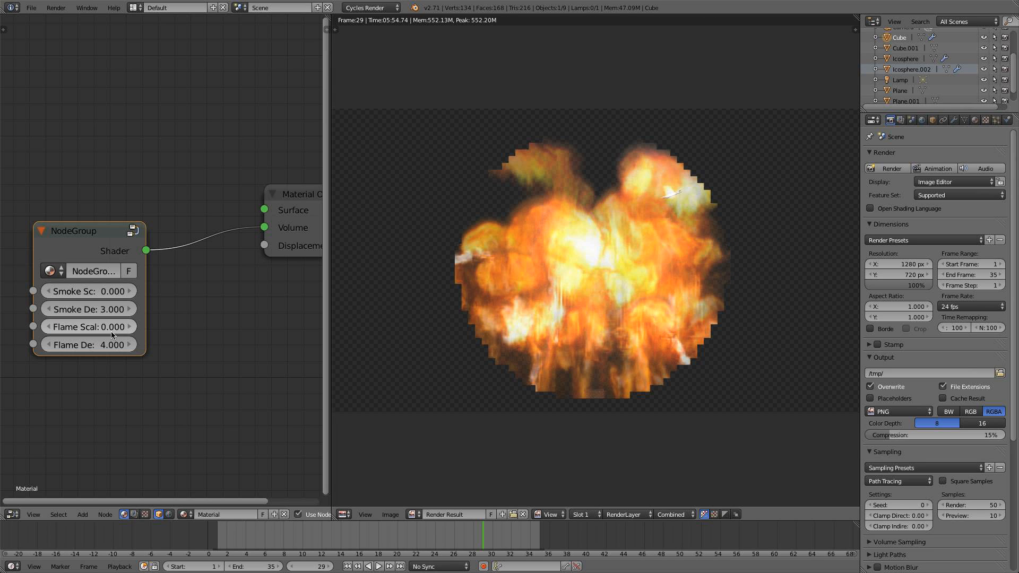
{"action": "scroll", "coordinate": [471, 314], "scroll_direction": "down", "scroll_amount": 1}
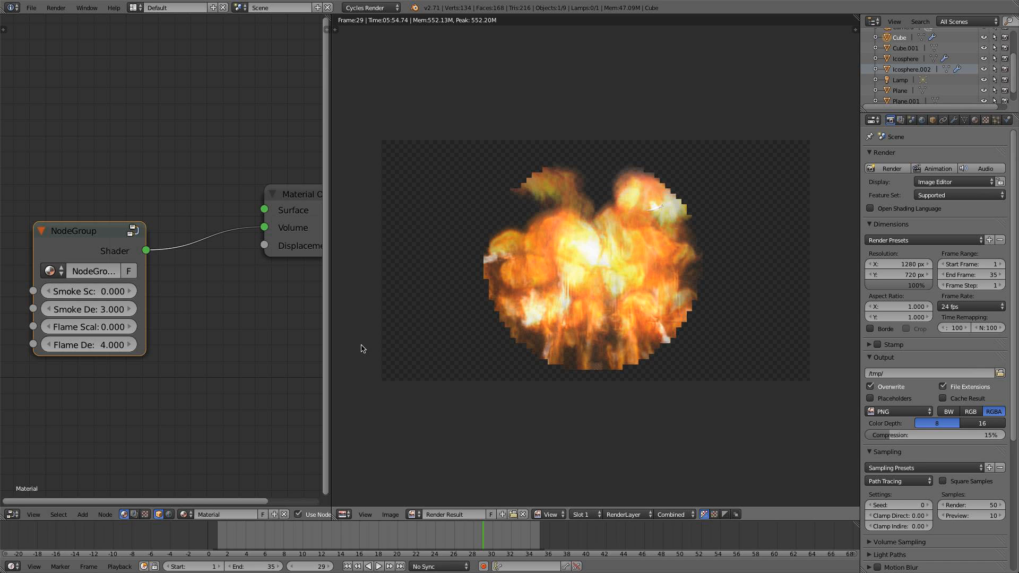
{"action": "scroll", "coordinate": [563, 284], "scroll_direction": "down", "scroll_amount": 1}
{"action": "scroll", "coordinate": [563, 285], "scroll_direction": "up", "scroll_amount": 2}
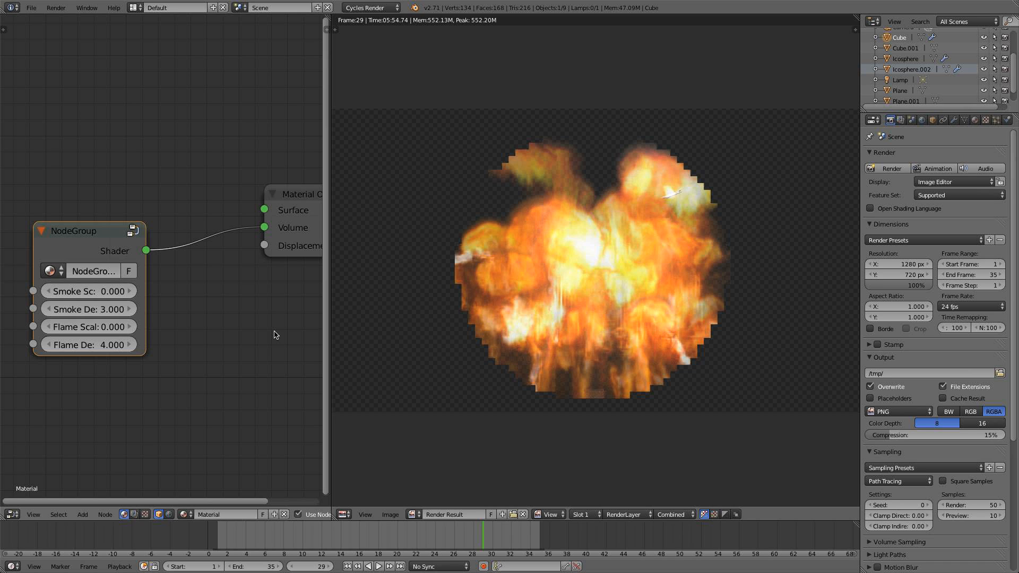
{"action": "scroll", "coordinate": [606, 325], "scroll_direction": "down", "scroll_amount": 3}
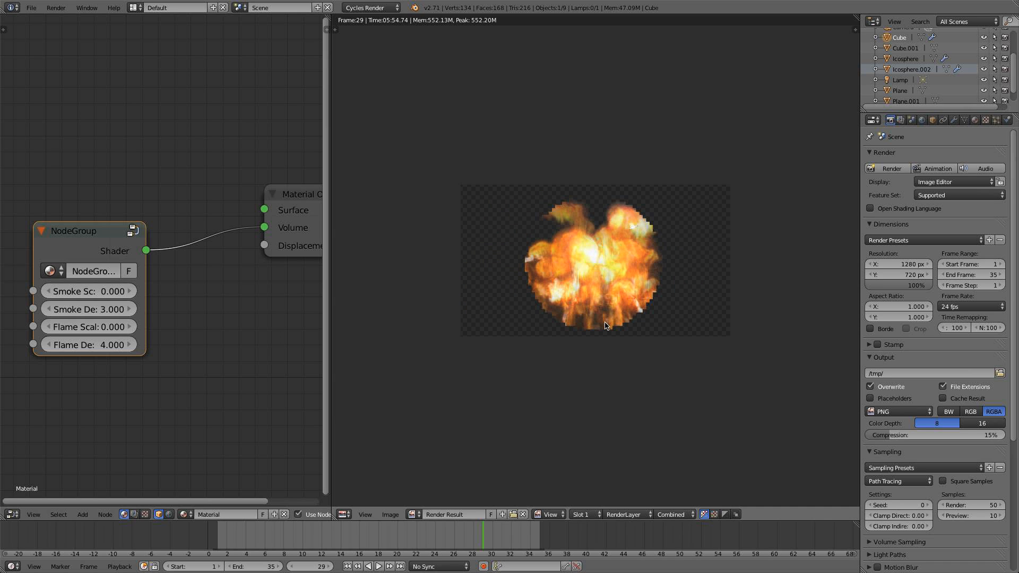
{"action": "scroll", "coordinate": [607, 325], "scroll_direction": "up", "scroll_amount": 2}
{"action": "key", "text": "F12"}
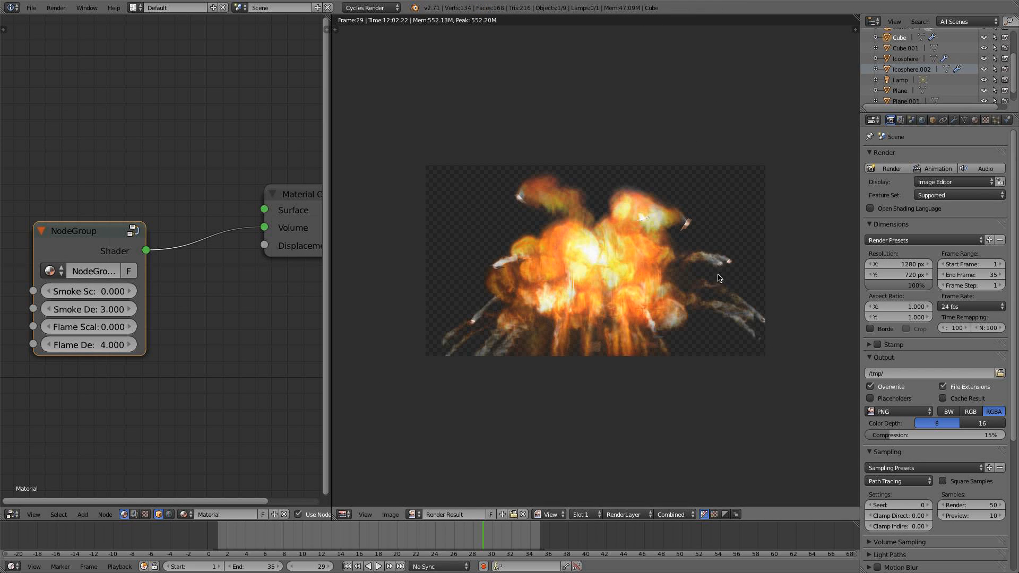
Inspect the rendered explosion up close, and set the node group's Flame Density to 3 and Flame Scale to 0.2
{"action": "scroll", "coordinate": [720, 280], "scroll_direction": "up", "scroll_amount": 2}
{"action": "middle_click_drag", "start_coordinate": [709, 275], "coordinate": [692, 216]}
{"action": "scroll", "coordinate": [692, 216], "scroll_direction": "down", "scroll_amount": 2}
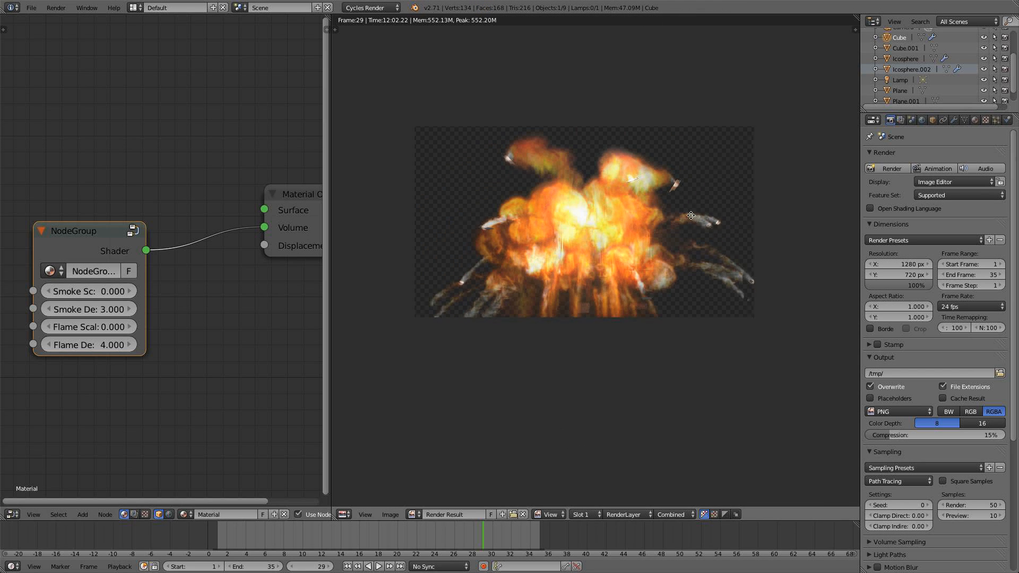
{"action": "scroll", "coordinate": [691, 215], "scroll_direction": "up", "scroll_amount": 2}
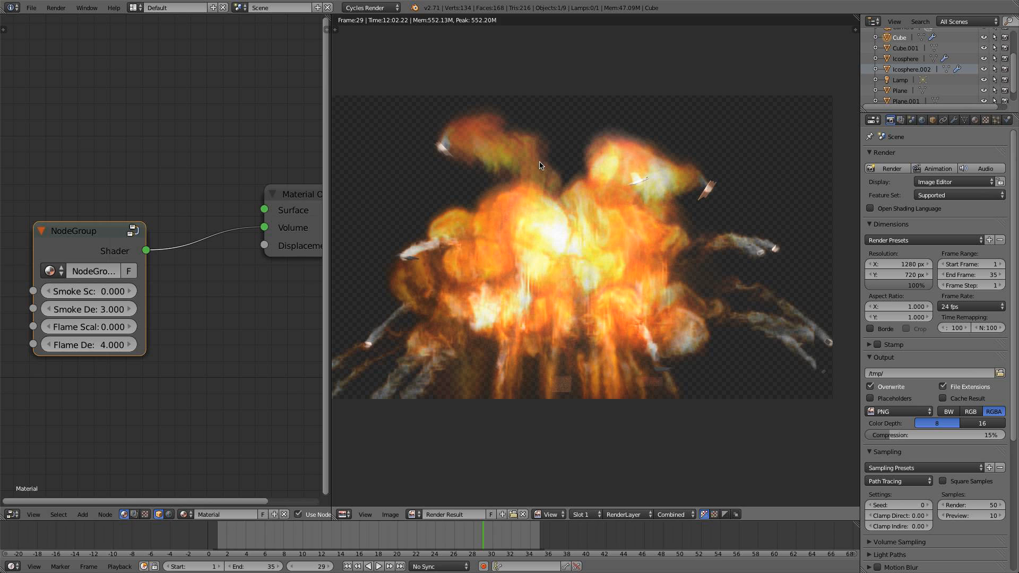
{"action": "scroll", "coordinate": [187, 317], "scroll_direction": "up", "scroll_amount": 1}
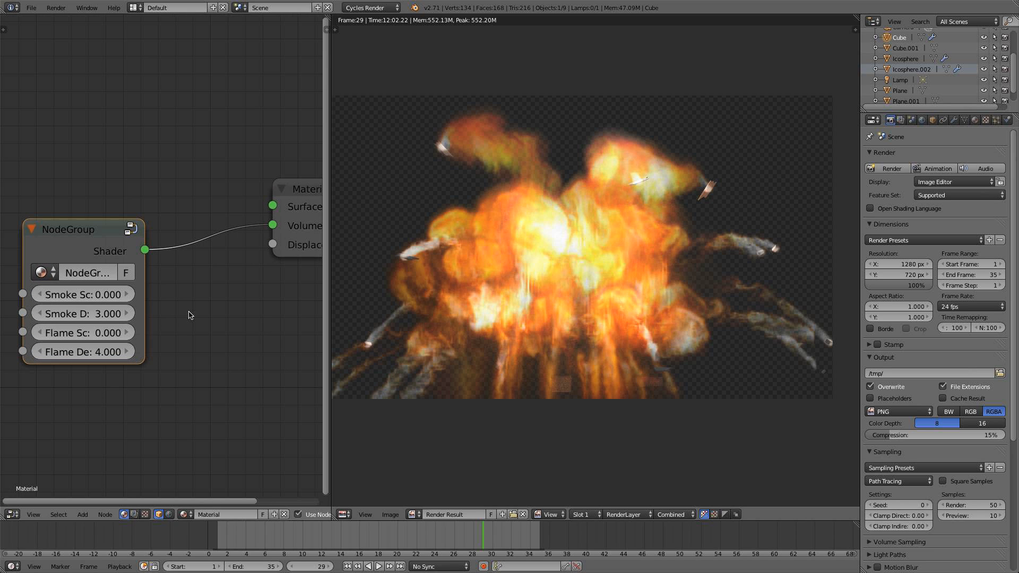
{"action": "left_click", "coordinate": [89, 353]}
{"action": "type", "text": "3"}
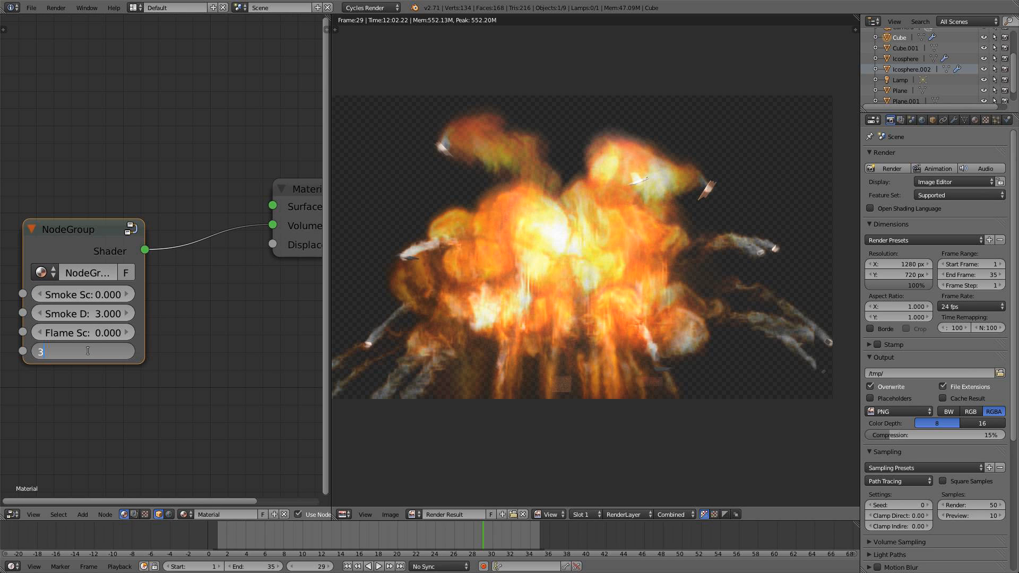
{"action": "key", "text": "Return"}
{"action": "left_click", "coordinate": [92, 333]}
{"action": "key", "text": "BackSpace"}
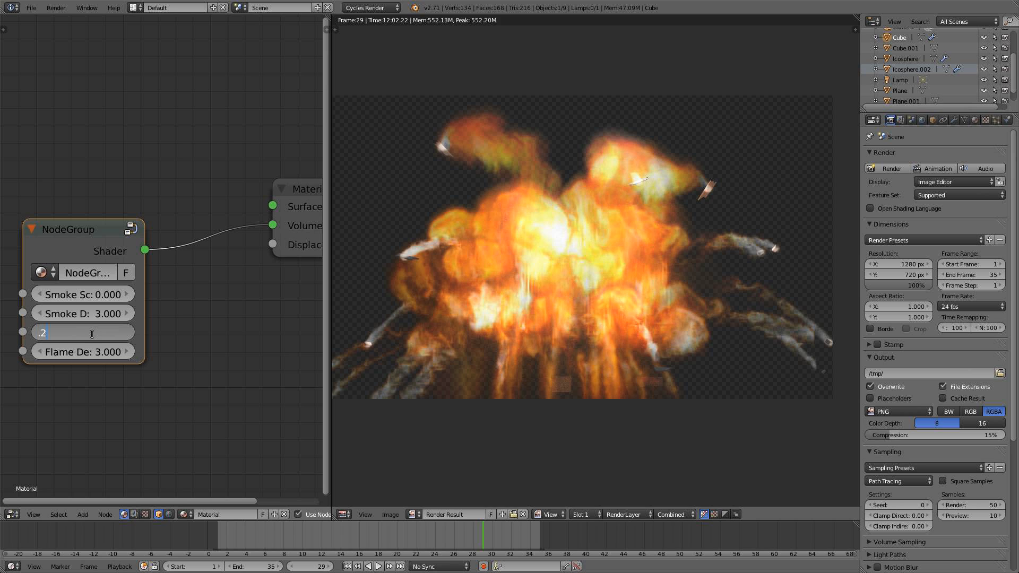
{"action": "type", "text": ".2"}
{"action": "key", "text": "Return"}
Switch to the Compositing screen layout and enable compositing nodes for the scene
{"action": "scroll", "coordinate": [551, 298], "scroll_direction": "down", "scroll_amount": 2}
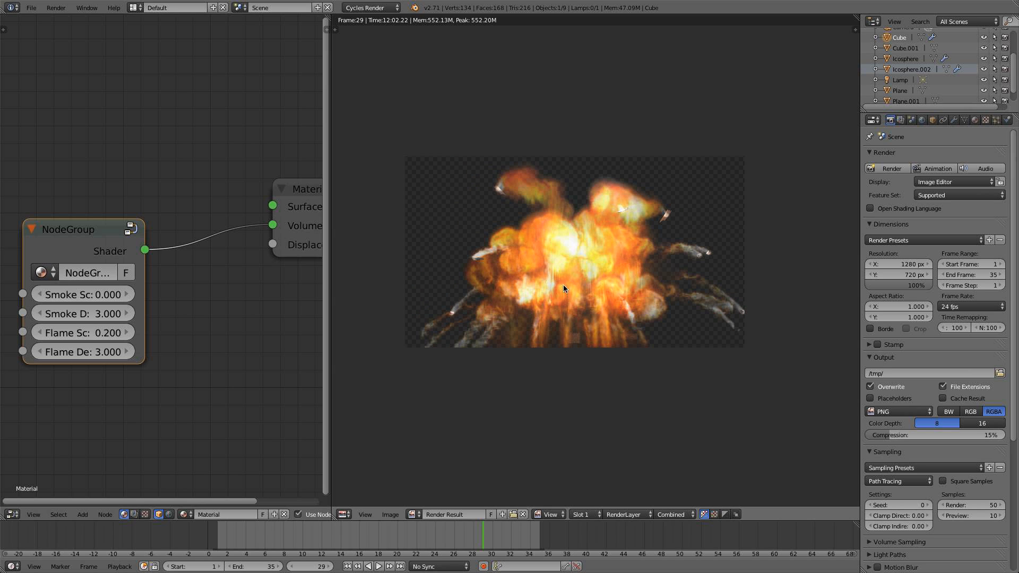
{"action": "scroll", "coordinate": [574, 277], "scroll_direction": "down", "scroll_amount": 1}
{"action": "scroll", "coordinate": [578, 276], "scroll_direction": "up", "scroll_amount": 1}
{"action": "left_click", "coordinate": [134, 8]}
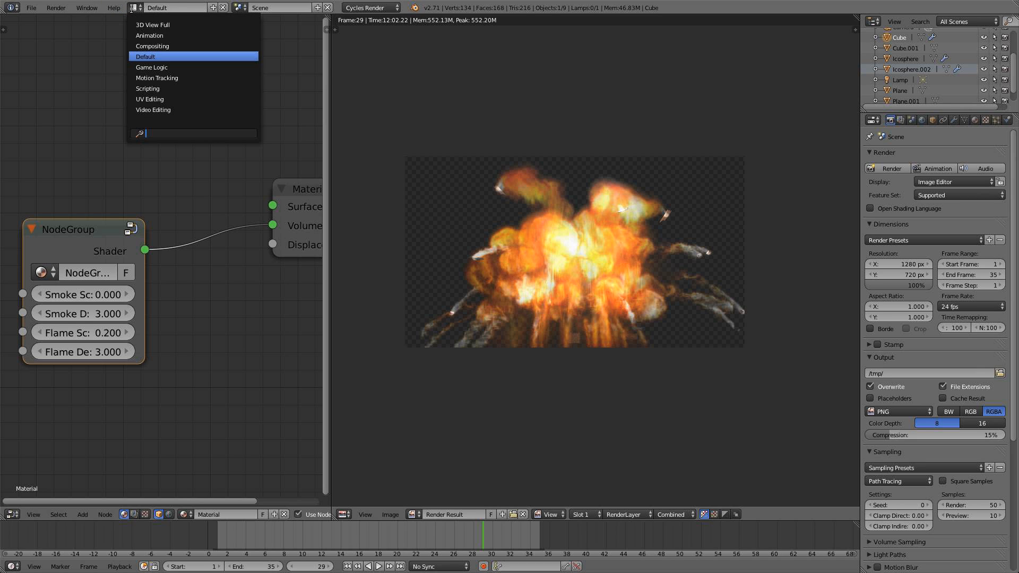
{"action": "left_click", "coordinate": [151, 46]}
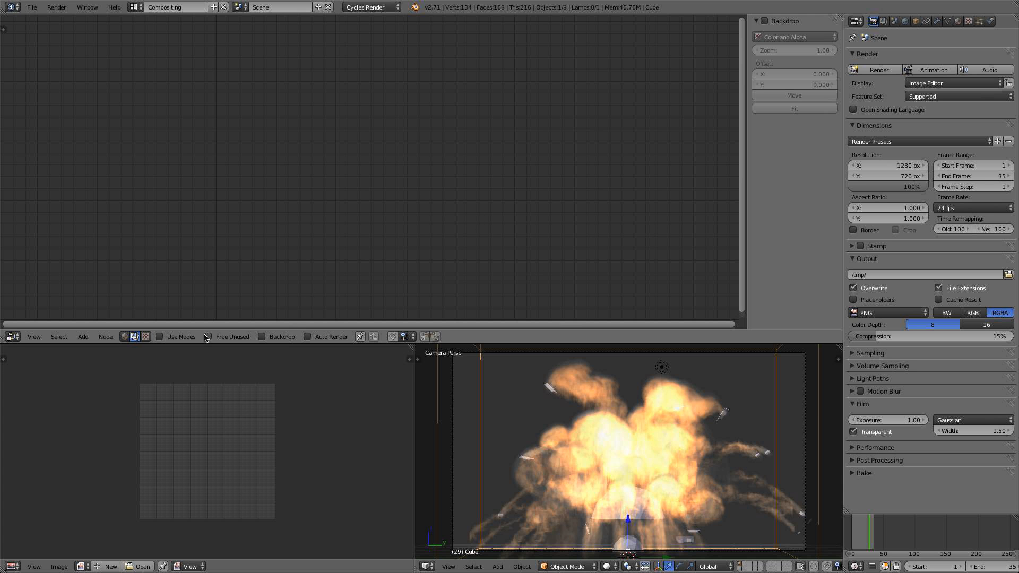
{"action": "left_click", "coordinate": [185, 340]}
Spread the Render Layers and Composite nodes far apart to make room between them
{"action": "left_click_drag", "start_coordinate": [274, 103], "coordinate": [151, 103]}
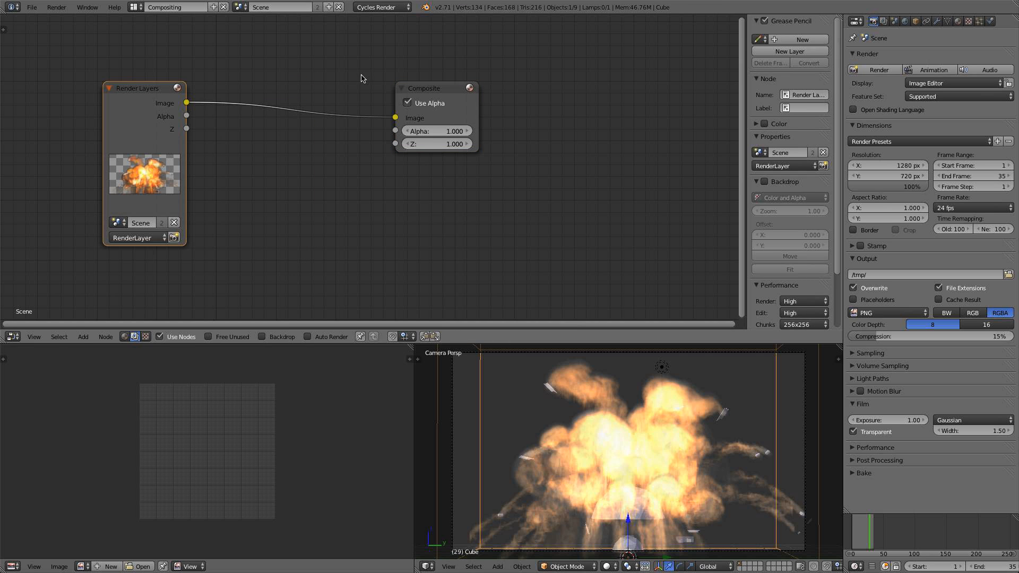
{"action": "left_click", "coordinate": [439, 91]}
{"action": "left_click_drag", "start_coordinate": [439, 91], "coordinate": [660, 101]}
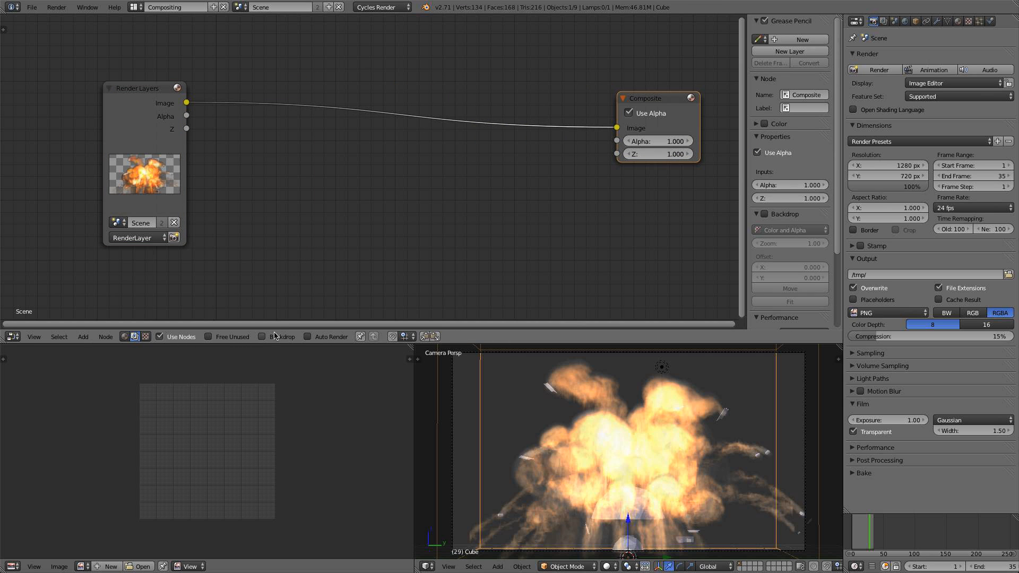
Turn on the node editor's backdrop and connect a Viewer node to the Render Layers image
{"action": "left_click", "coordinate": [276, 337]}
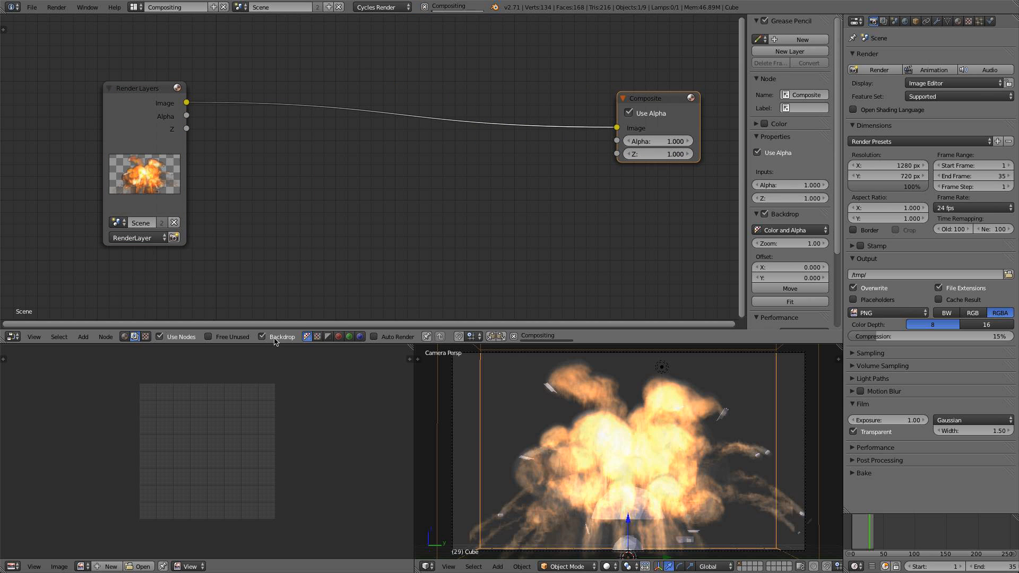
{"action": "left_click", "coordinate": [149, 109], "text": "ctrl+shift"}
{"action": "scroll", "coordinate": [349, 149], "scroll_direction": "down", "scroll_amount": 2}
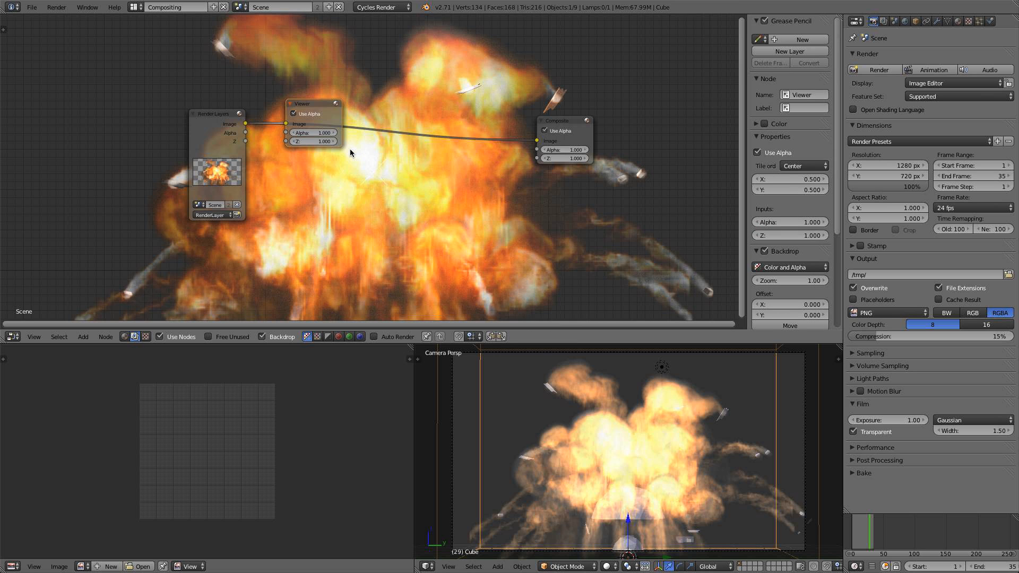
Zoom the backdrop to 0.58, move the Viewer node above the Composite node and hide the node editor's sidebar
{"action": "key", "text": "alt+v"}
{"action": "key", "text": "alt+v"}
{"action": "key", "text": "v"}
{"action": "key", "text": "v"}
{"action": "key", "text": "v"}
{"action": "key", "text": "v"}
{"action": "key", "text": "v"}
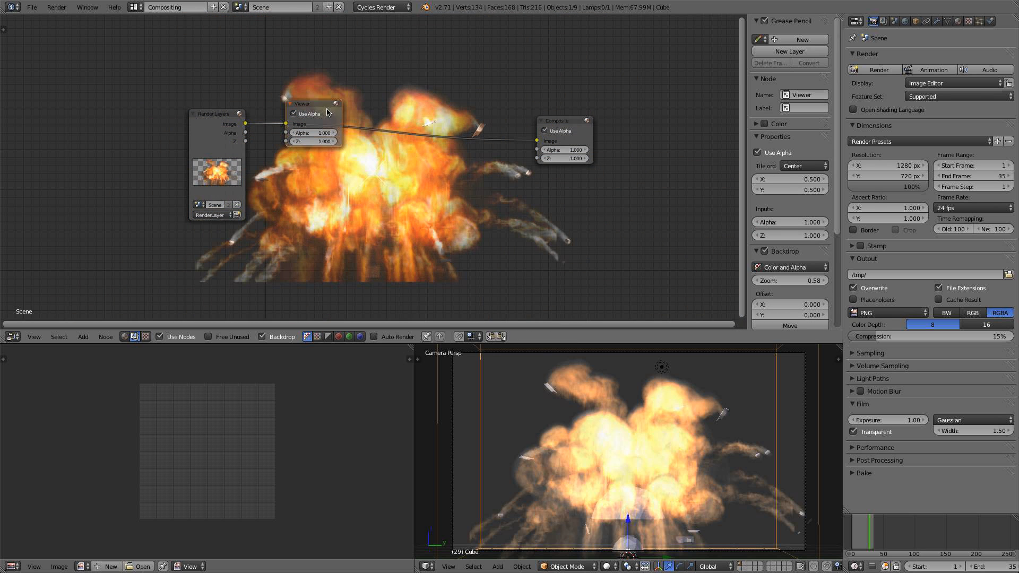
{"action": "left_click_drag", "start_coordinate": [327, 104], "coordinate": [599, 53]}
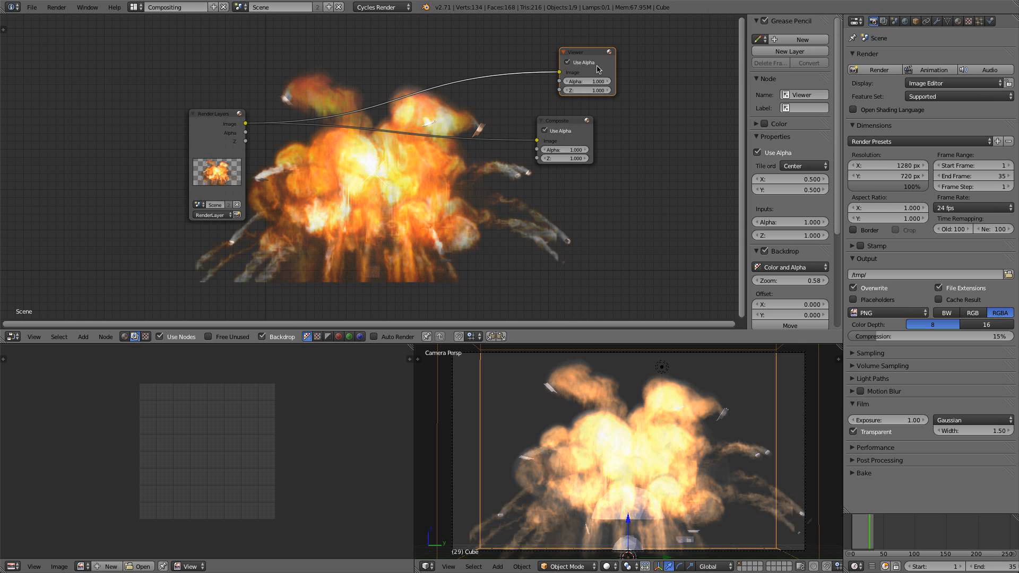
{"action": "key", "text": "n"}
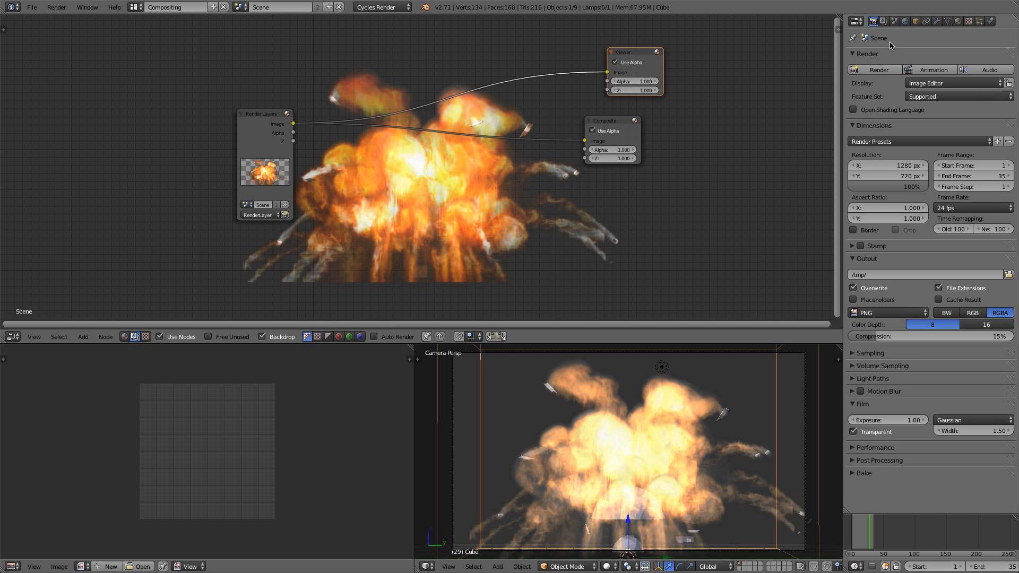
Expand the scene's Color Management settings and set the render view transform to RRT
{"action": "left_click", "coordinate": [905, 21]}
{"action": "left_click", "coordinate": [895, 22]}
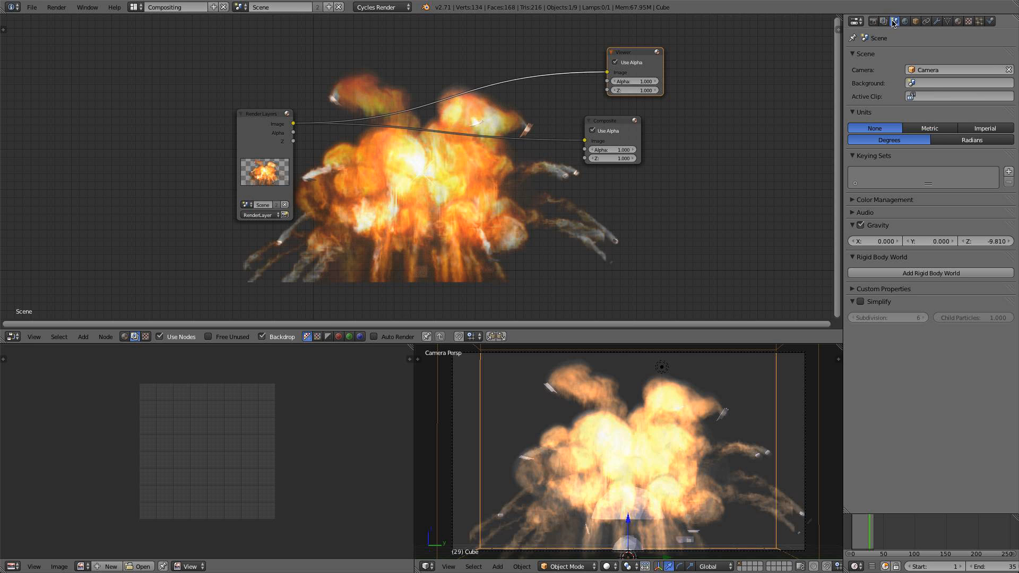
{"action": "left_click", "coordinate": [884, 21]}
{"action": "left_click", "coordinate": [895, 22]}
{"action": "left_click", "coordinate": [880, 200]}
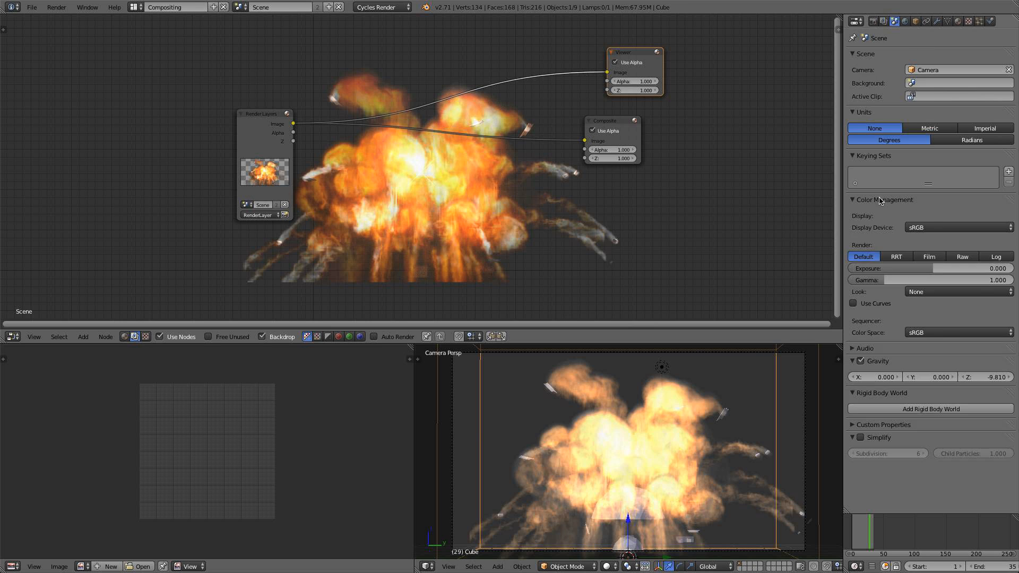
{"action": "left_click", "coordinate": [898, 257]}
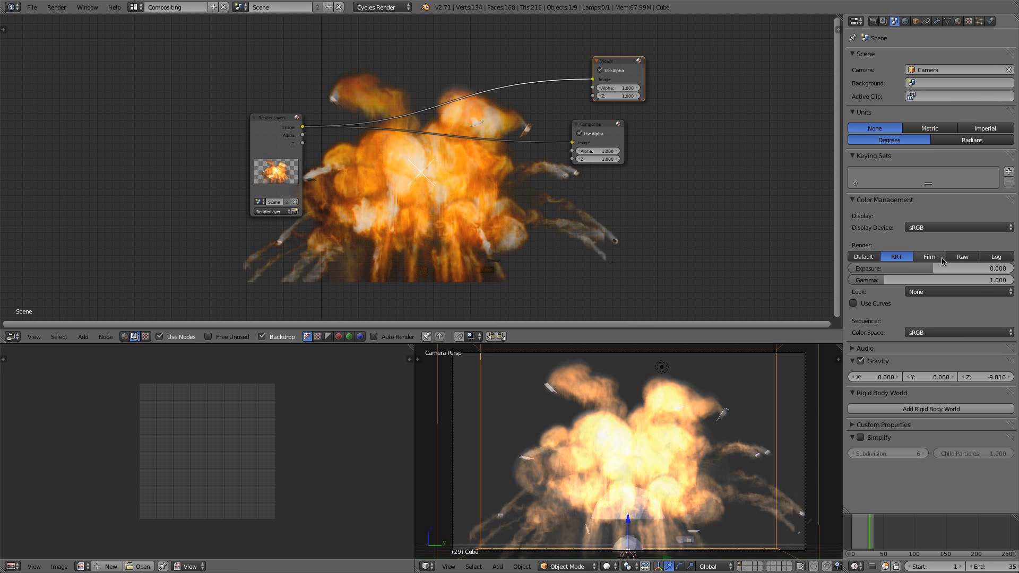
Adjust the scene's Color Management exposure to 0.461 and gamma to 0.934, keeping the nodes clear of the backdrop image
{"action": "mouse_move", "coordinate": [939, 268]}
{"action": "left_mouse_down"}
{"action": "mouse_move", "coordinate": [952, 269]}
{"action": "mouse_move", "coordinate": [928, 280]}
{"action": "mouse_move", "coordinate": [938, 280]}
{"action": "left_mouse_up"}
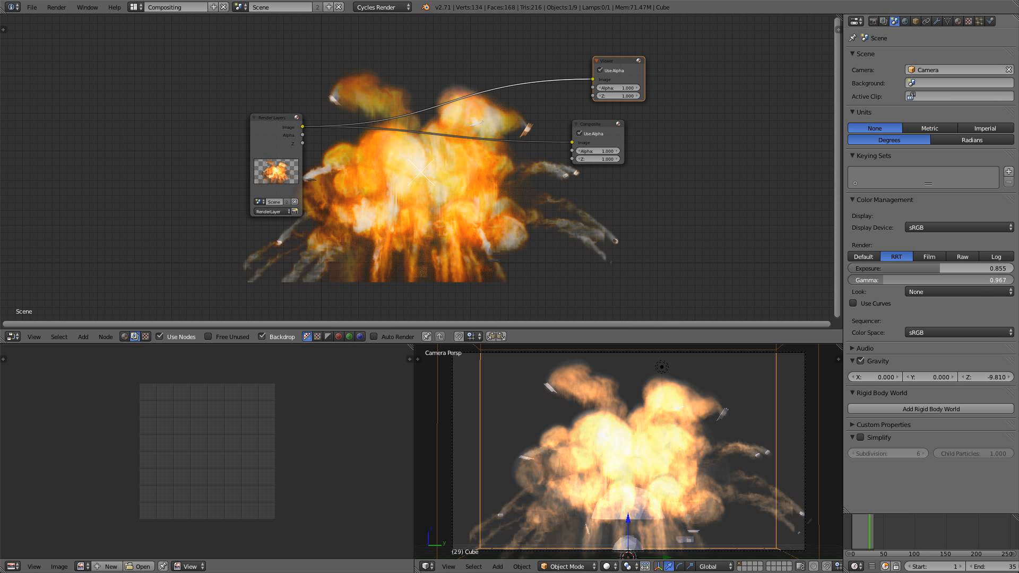
{"action": "scroll", "coordinate": [436, 184], "scroll_direction": "down", "scroll_amount": 2}
{"action": "middle_click_drag", "start_coordinate": [437, 183], "coordinate": [196, 189]}
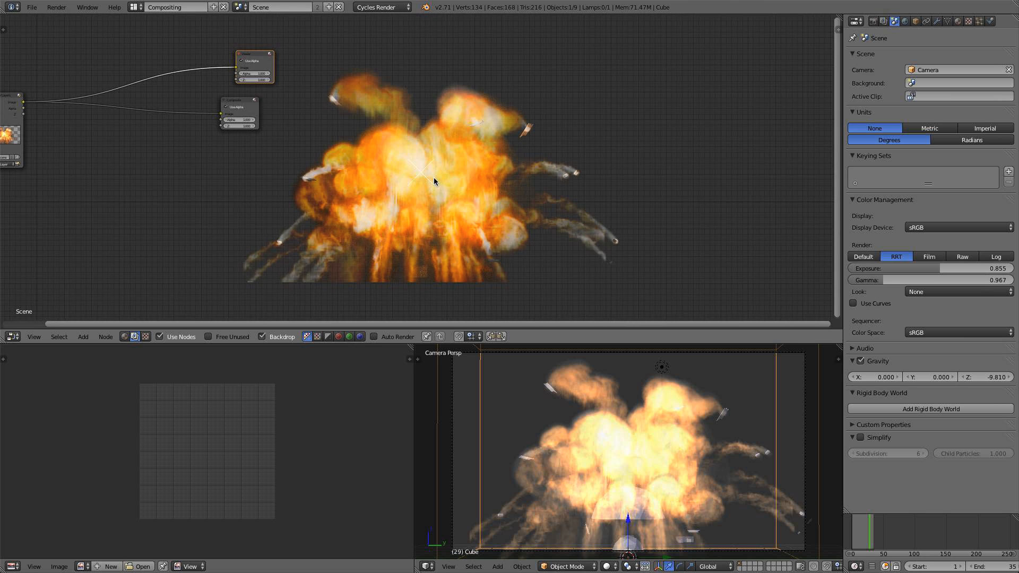
{"action": "scroll", "coordinate": [434, 180], "scroll_direction": "down", "scroll_amount": 3}
{"action": "middle_click_drag", "start_coordinate": [449, 187], "coordinate": [411, 198]}
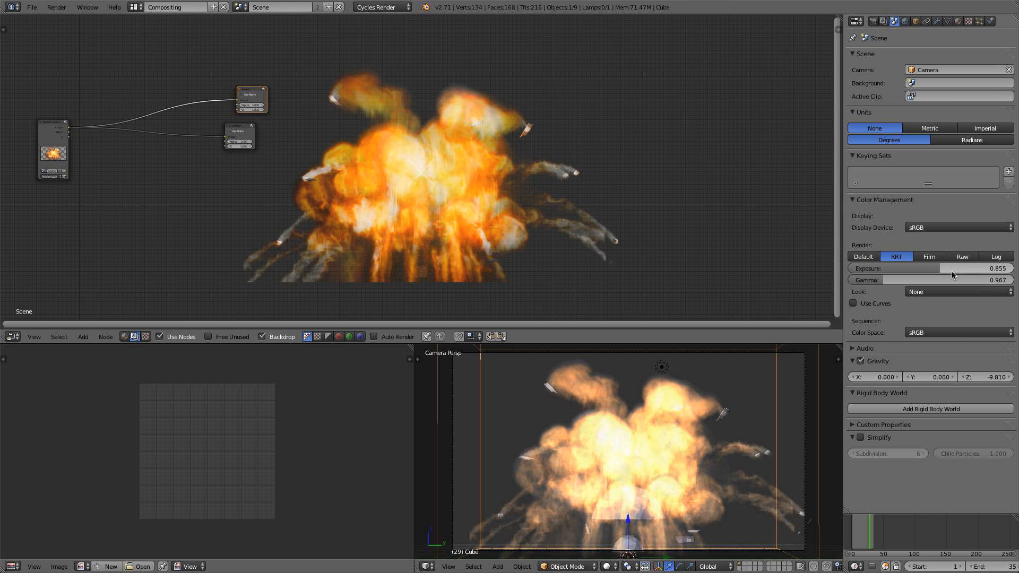
{"action": "mouse_move", "coordinate": [951, 268]}
{"action": "left_mouse_down"}
{"action": "mouse_move", "coordinate": [937, 268]}
{"action": "mouse_move", "coordinate": [941, 280]}
{"action": "mouse_move", "coordinate": [948, 269]}
{"action": "left_mouse_up"}
Examine the colour-managed explosion render in the node editor's backdrop at several magnifications
{"action": "key", "text": "alt+v"}
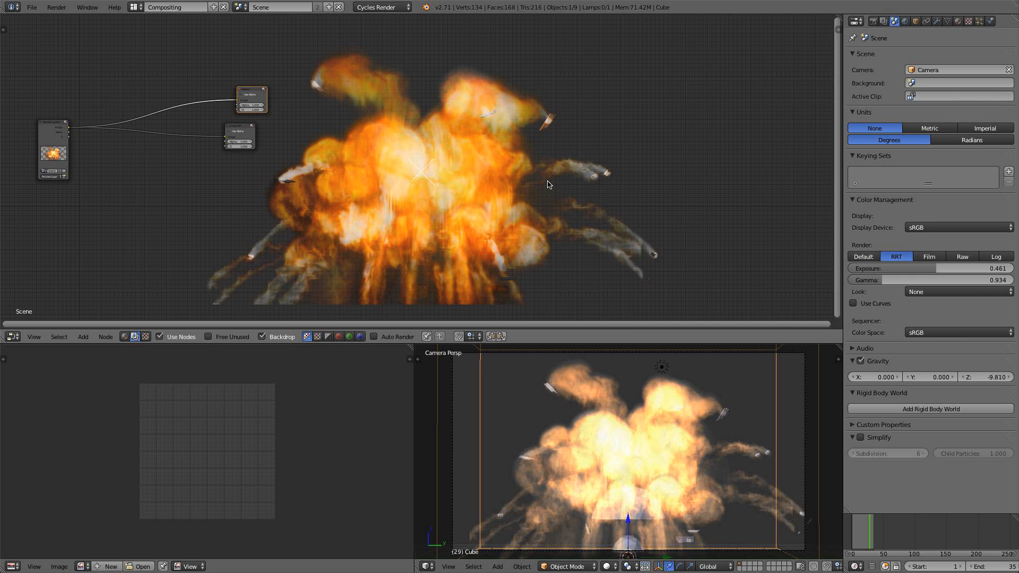
{"action": "key", "text": "alt+v"}
{"action": "key", "text": "v"}
{"action": "middle_click_drag", "start_coordinate": [503, 193], "coordinate": [540, 185], "text": "alt"}
{"action": "key", "text": "alt+v"}
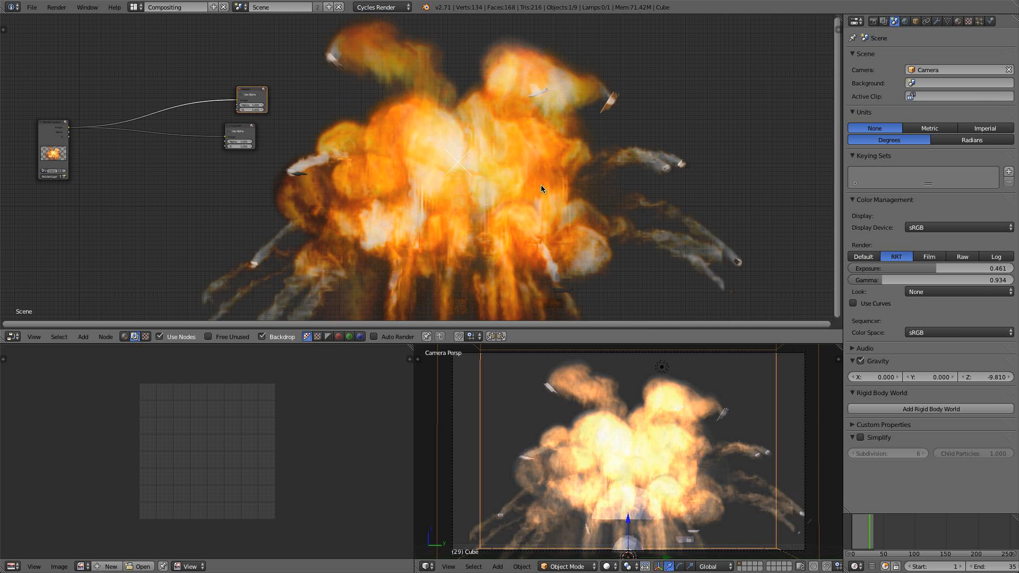
{"action": "key", "text": "v"}
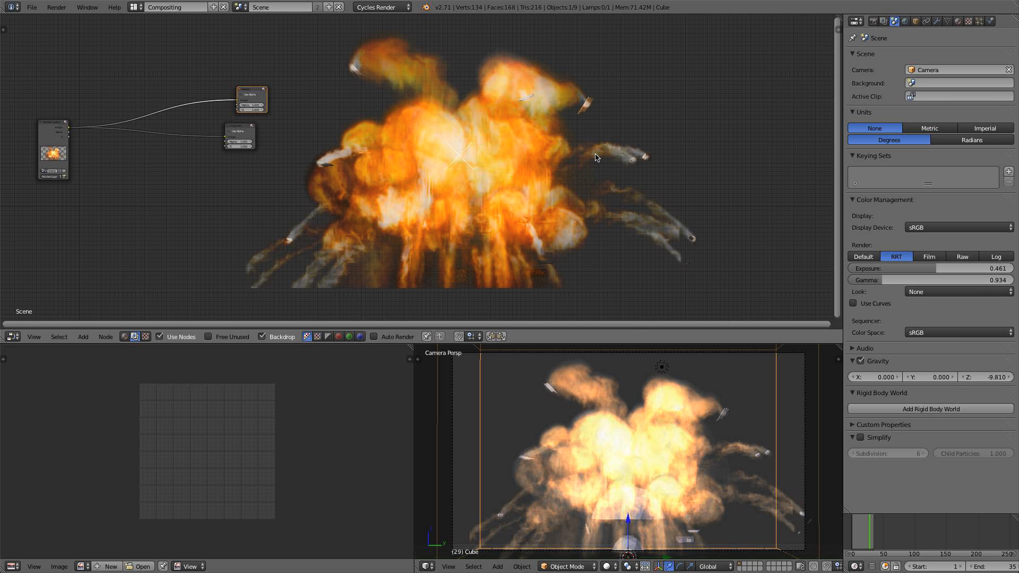
{"action": "key", "text": "ctrl+v"}
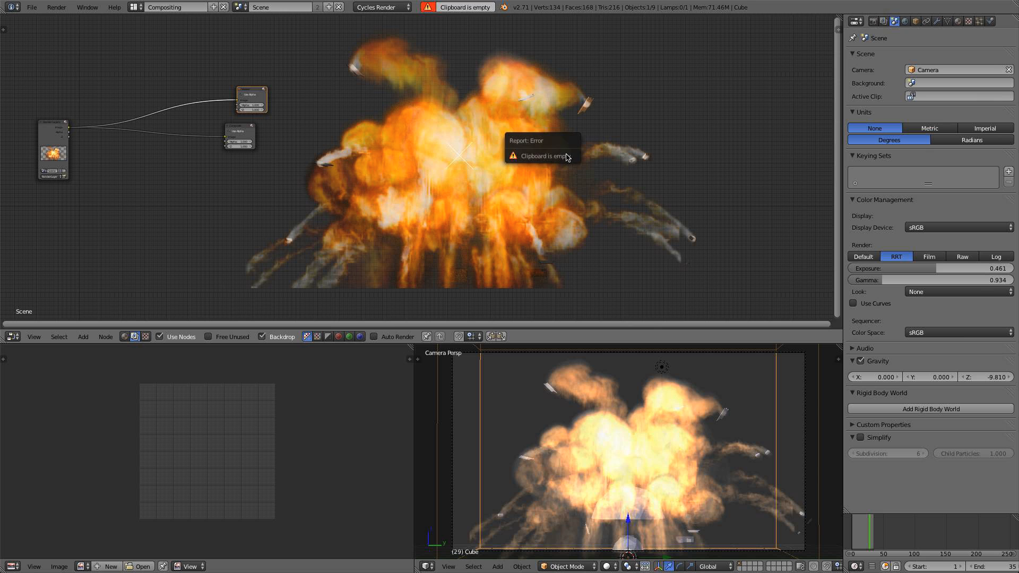
{"action": "key", "text": "alt+v"}
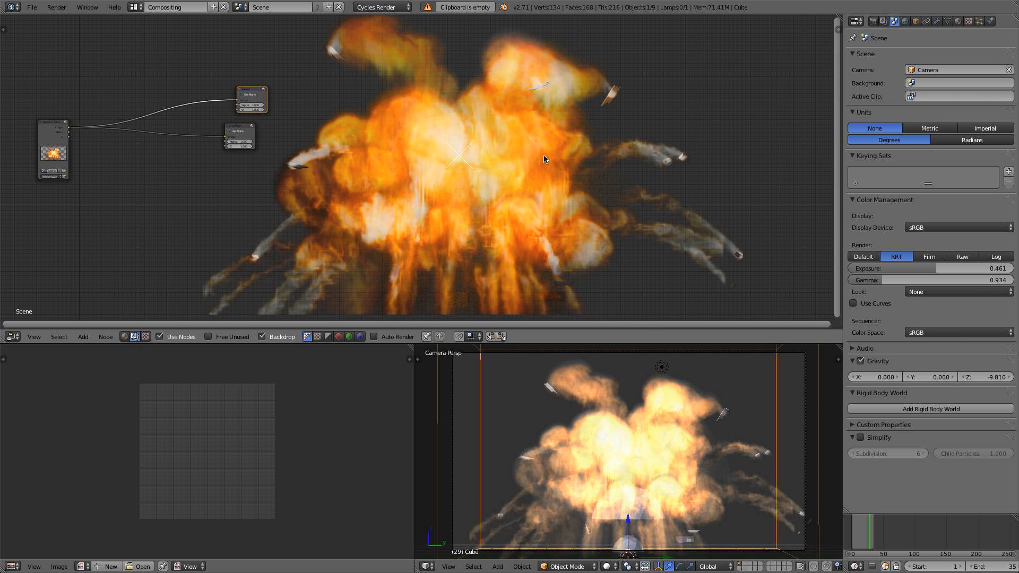
{"action": "key", "text": "v"}
{"action": "key", "text": "v"}
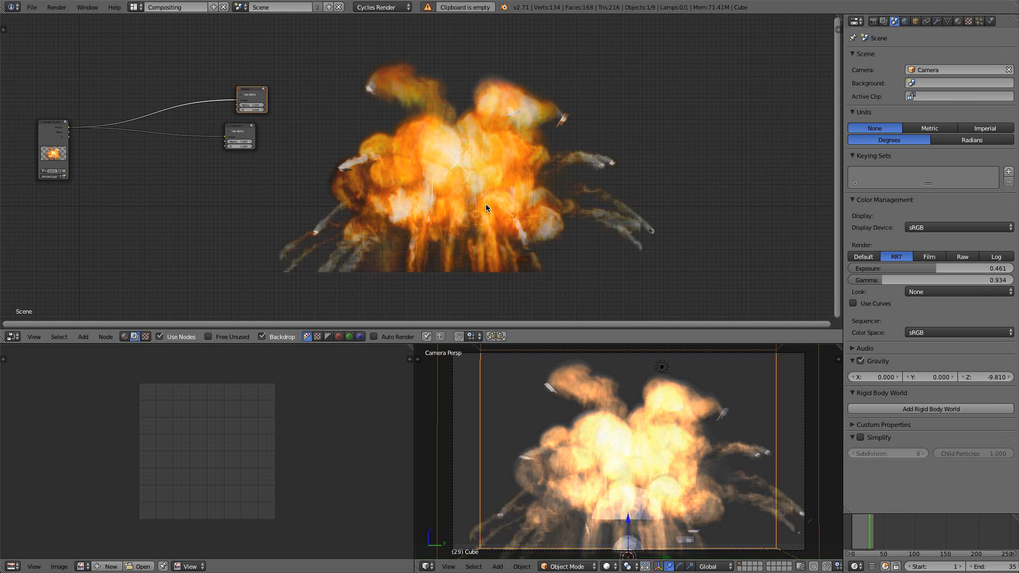
{"action": "key", "text": "alt+v"}
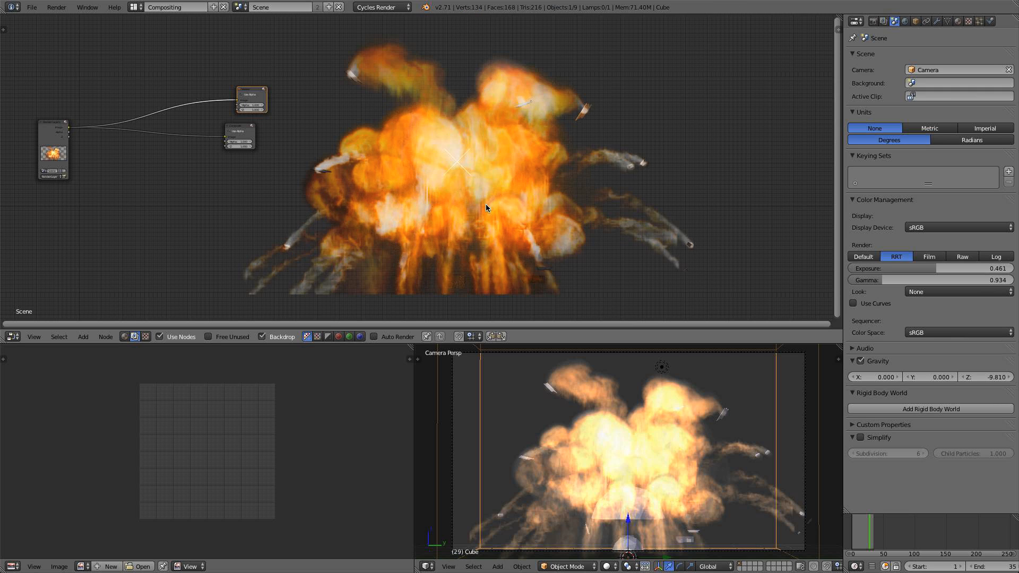
{"action": "key", "text": "alt+v"}
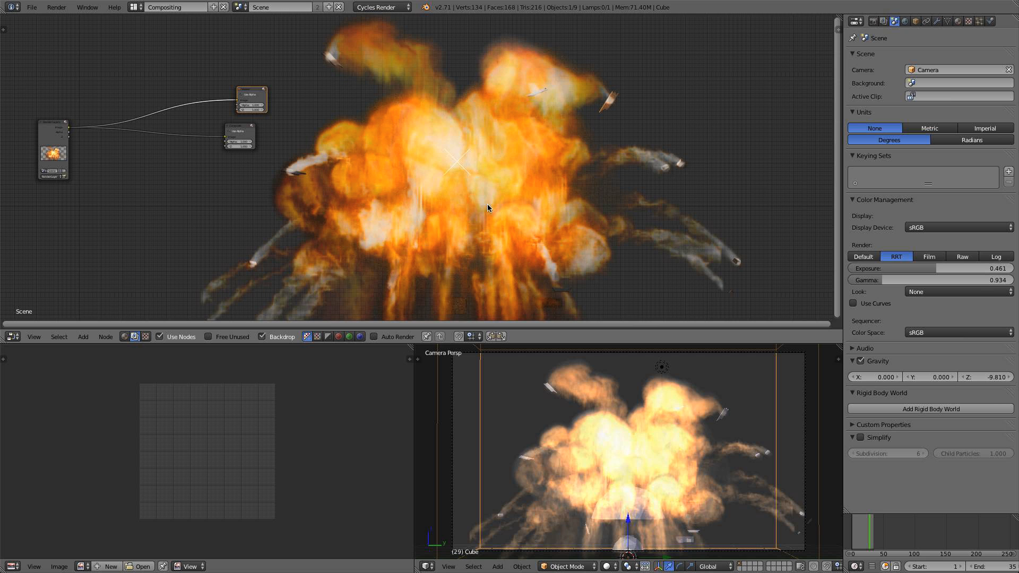
{"action": "key", "text": "v"}
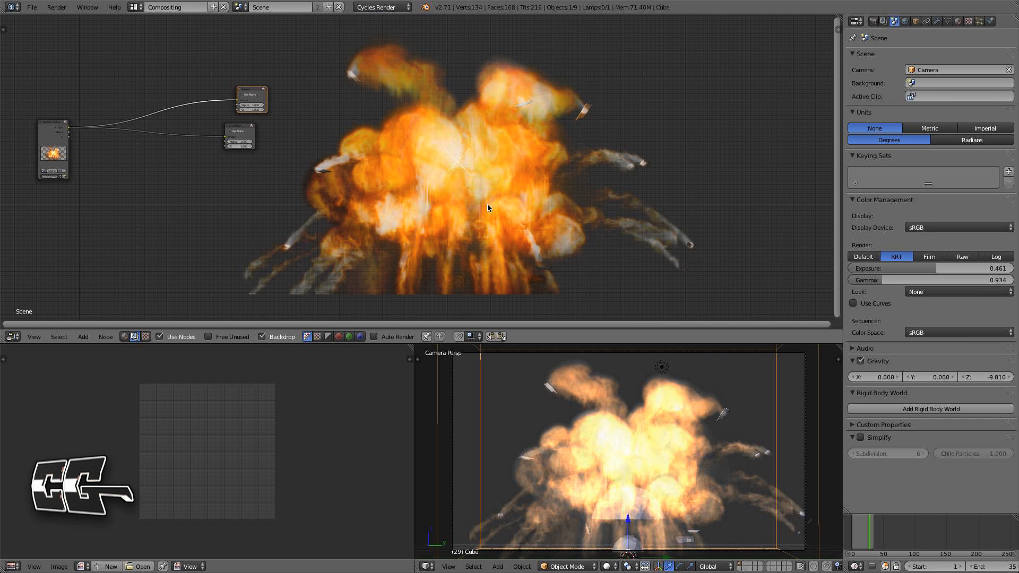
{"action": "key", "text": "alt+v"}
{"action": "key", "text": "v"}
{"action": "scroll", "coordinate": [487, 204], "scroll_direction": "up", "scroll_amount": 1}
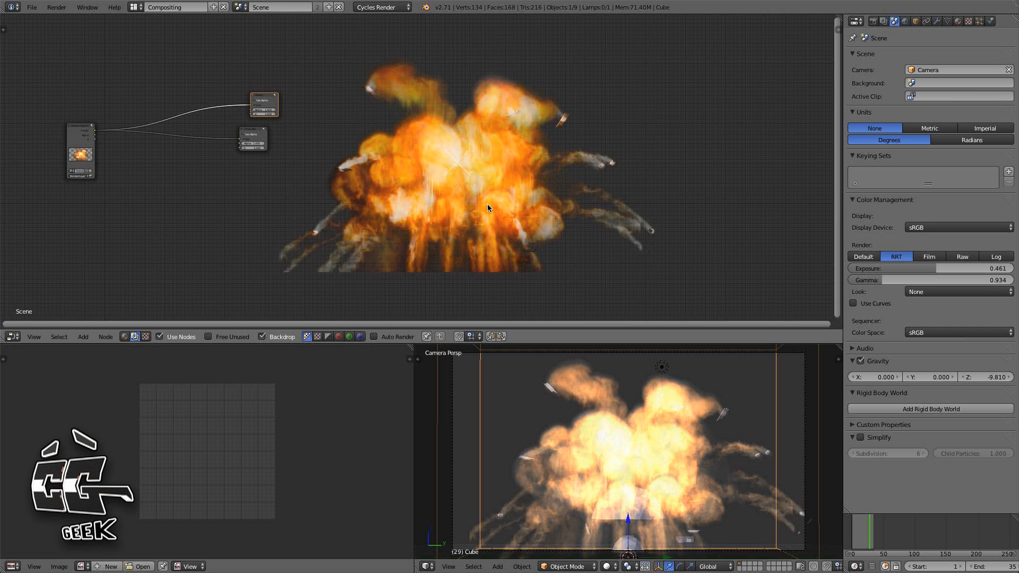
{"action": "middle_click_drag", "start_coordinate": [488, 208], "coordinate": [512, 203]}
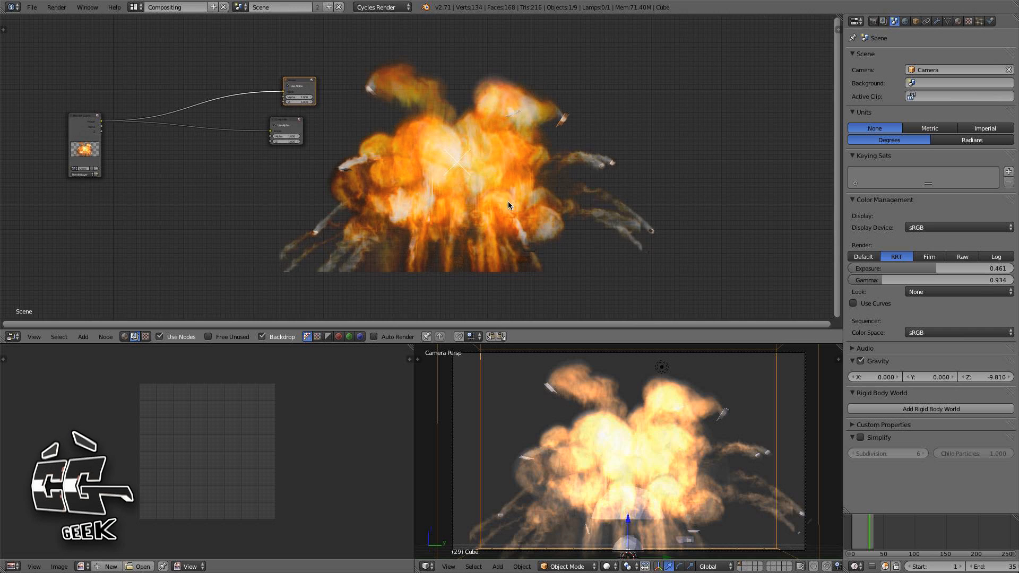